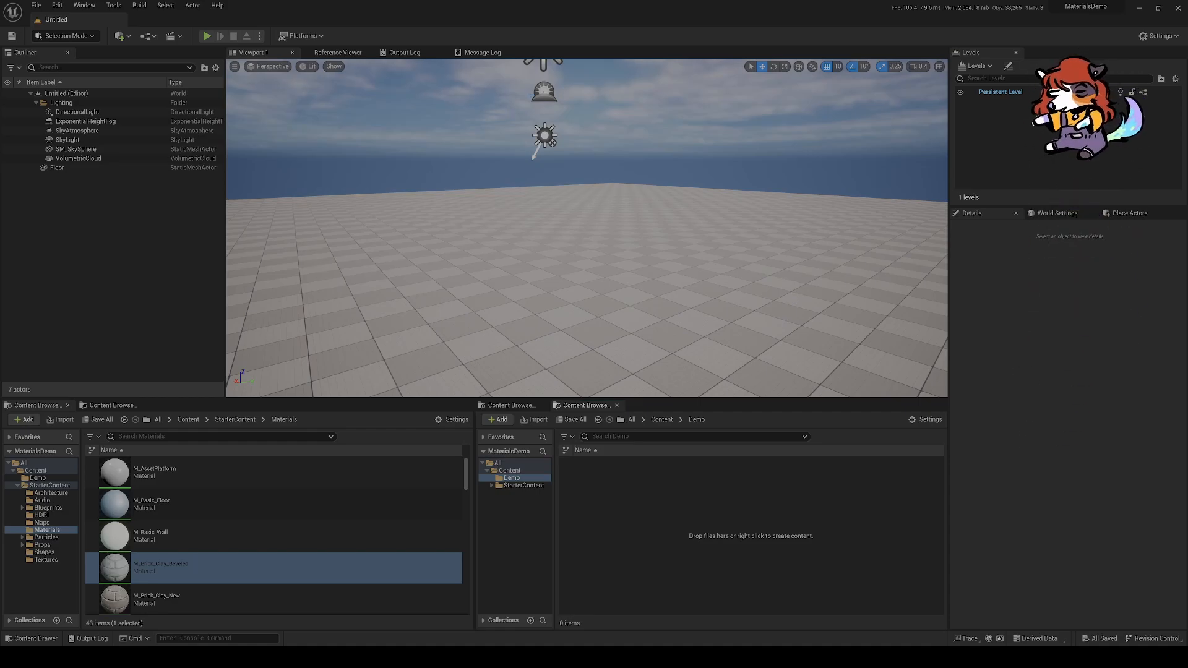
# Step: Switch to the file search results for .ush files in UE_5.2 and move that window higher over the editor
pyautogui.moveTo(201, 657)
pyautogui.click(215, 621)
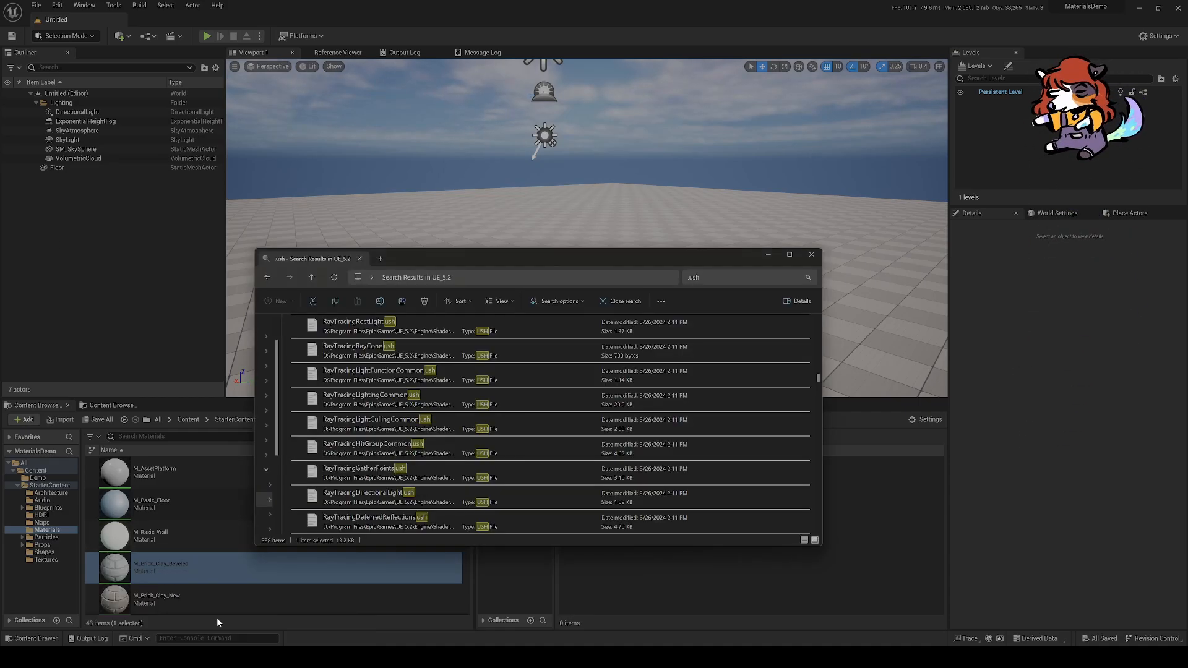
pyautogui.moveTo(445, 257)
pyautogui.mouseDown()
pyautogui.moveTo(426, 290)
pyautogui.moveTo(463, 247)
pyautogui.mouseUp()
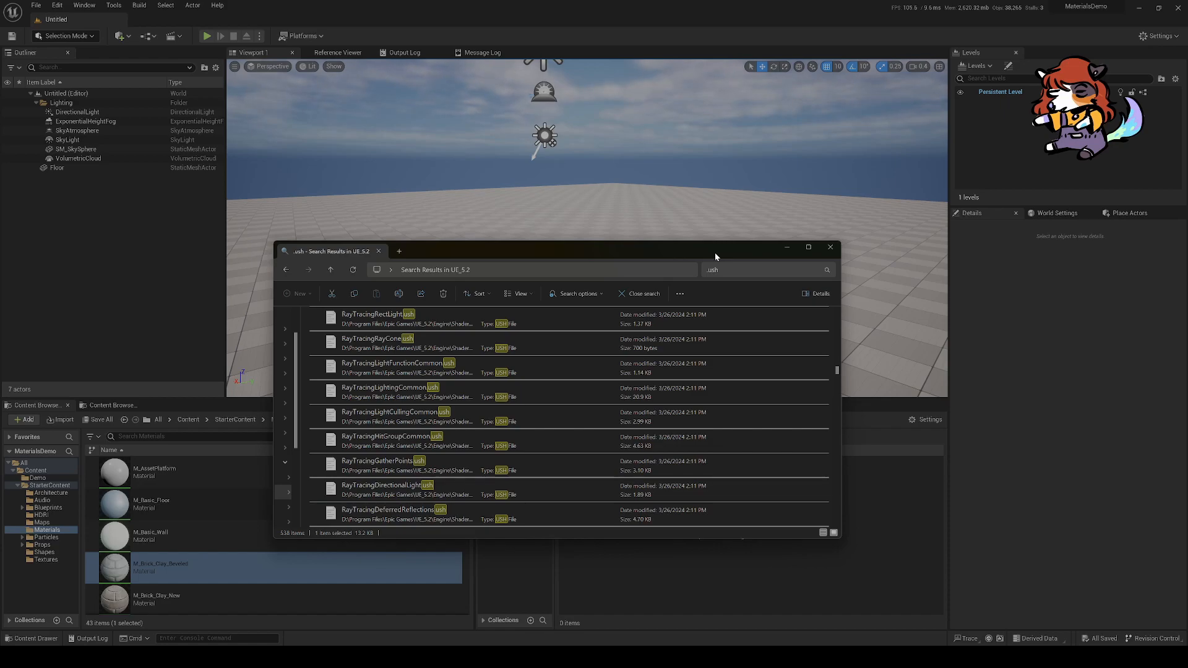
pyautogui.moveTo(710, 252); pyautogui.dragTo(722, 190)
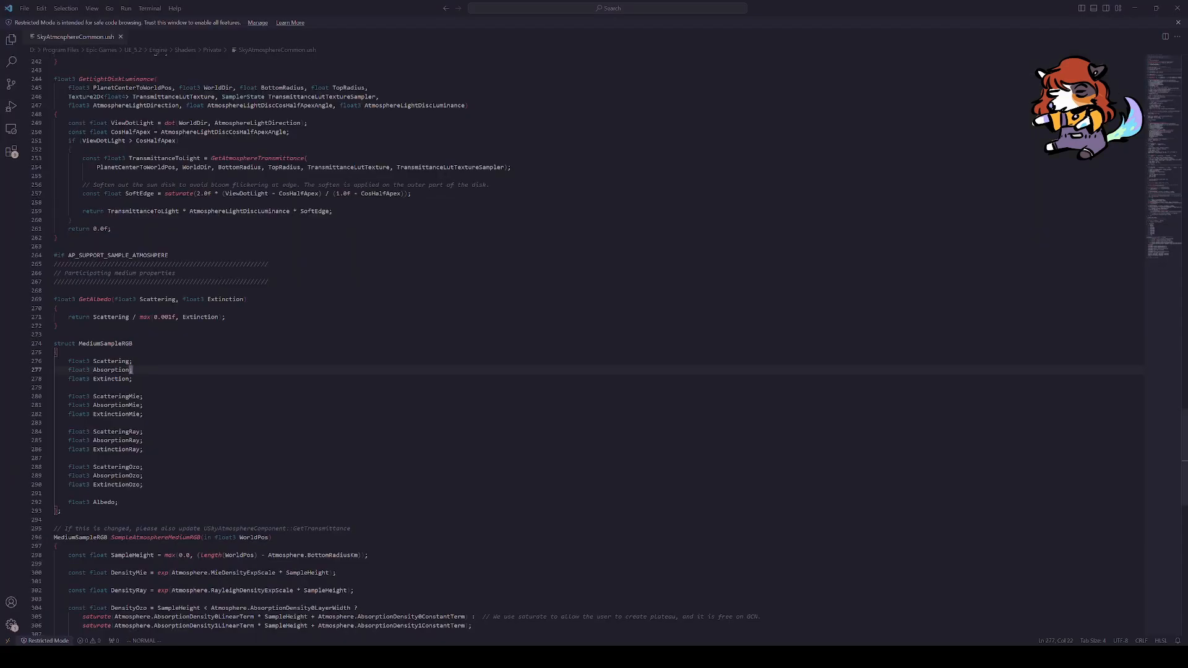
# Step: Examine the MediumSampleRGB struct and the SampleAtmosphereMediumRGB function in SkyAtmosphereCommon.ush
pyautogui.click(169, 254)
pyautogui.click(56, 247)
pyautogui.scroll(-6, 396, 346)
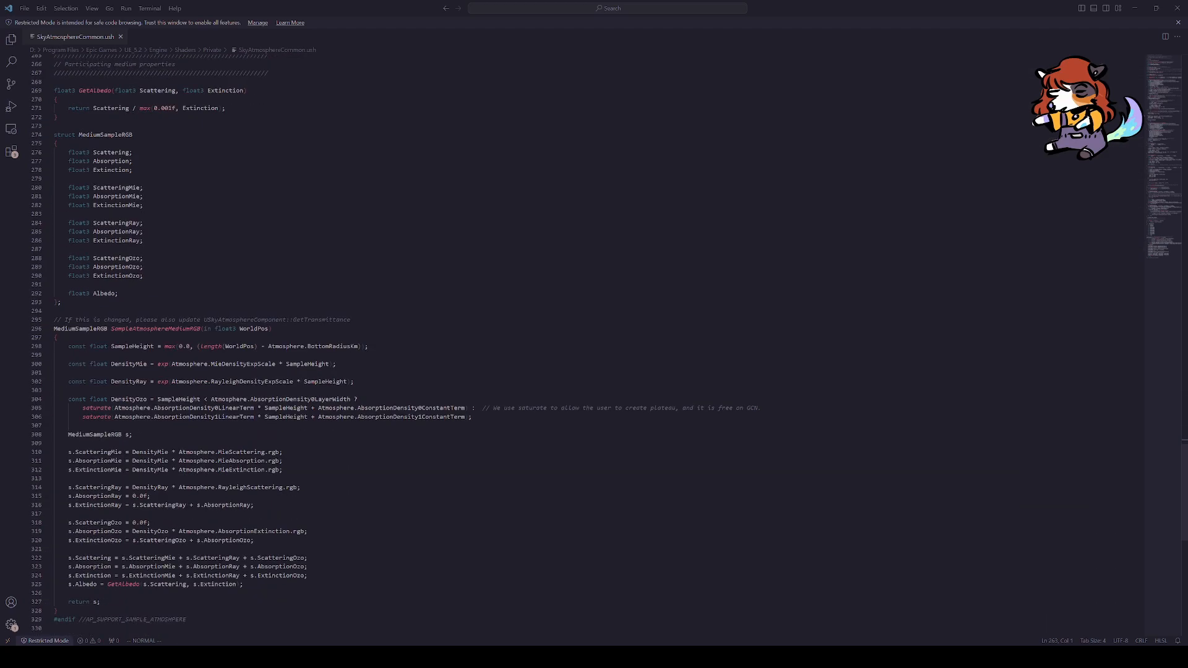
pyautogui.click(469, 408)
pyautogui.click(449, 417)
pyautogui.click(433, 425)
pyautogui.click(56, 311)
pyautogui.scroll(-2, 396, 346)
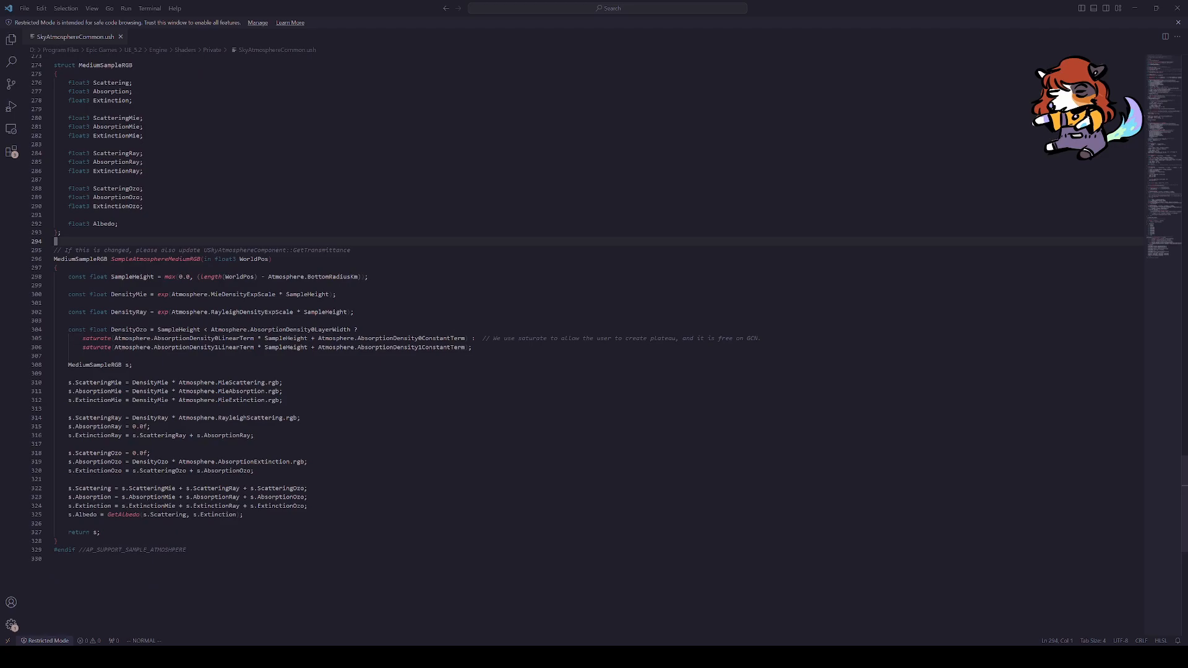
pyautogui.click(142, 198)
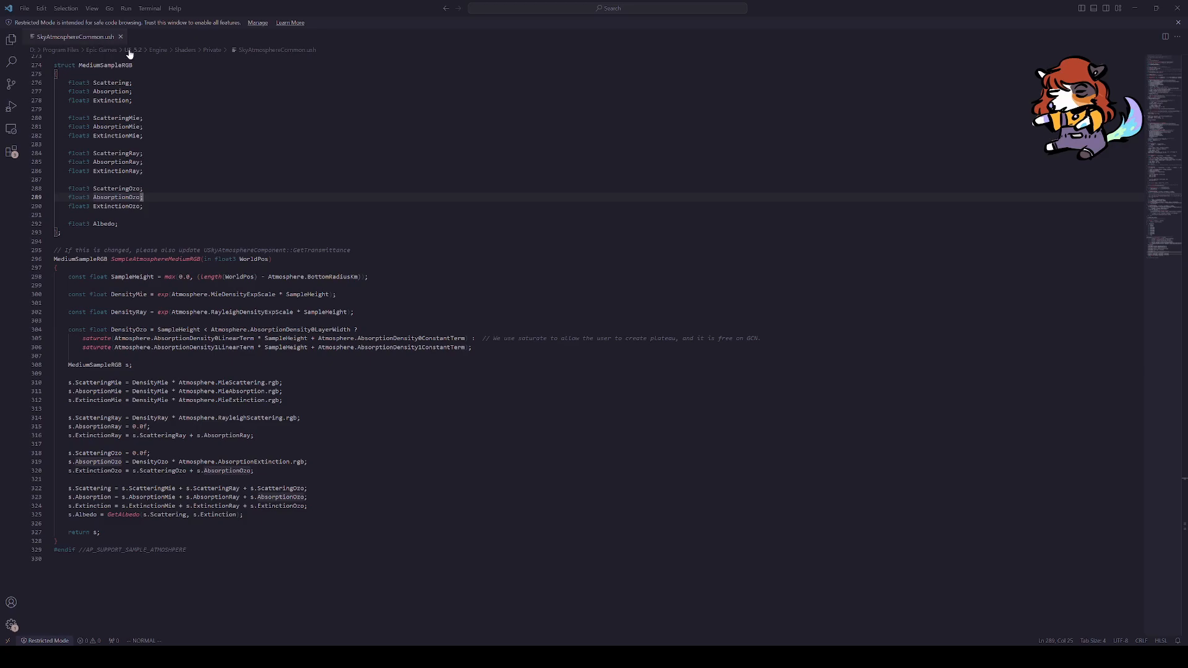
# Step: Read back up through the light disk, transmittance and sky-view LUT functions in SkyAtmosphereCommon.ush
pyautogui.scroll(5, 396, 346)
pyautogui.scroll(10, 594, 347)
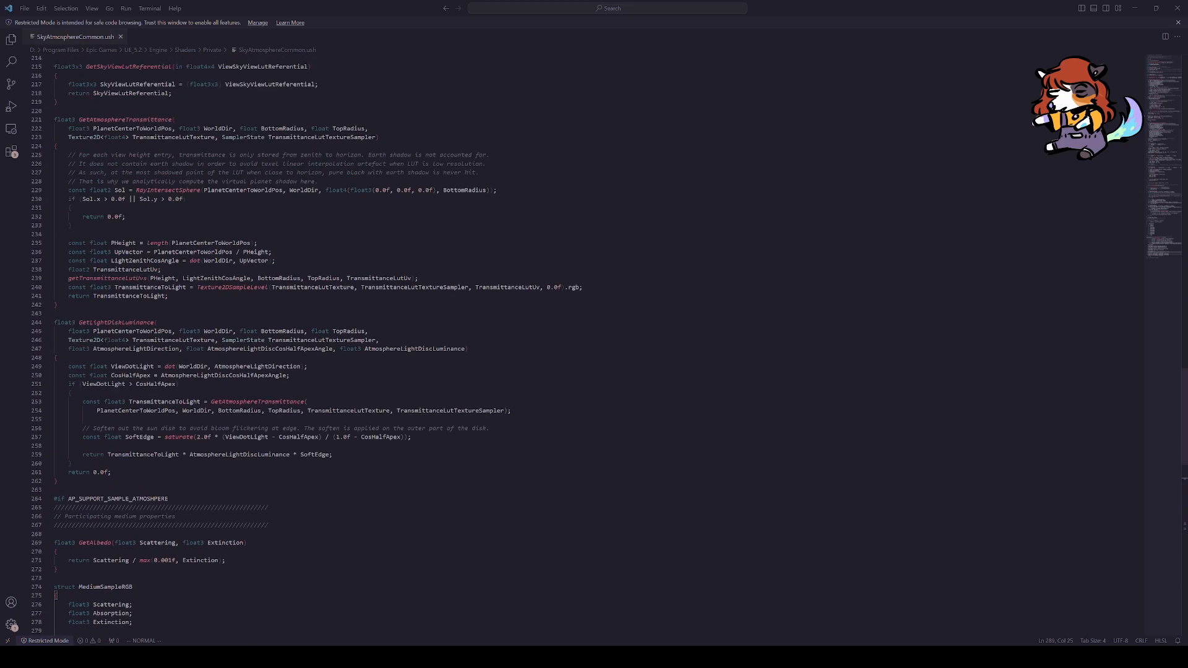
pyautogui.click(266, 269)
pyautogui.click(270, 262)
pyautogui.click(247, 225)
pyautogui.click(248, 234)
pyautogui.scroll(15, 322, 346)
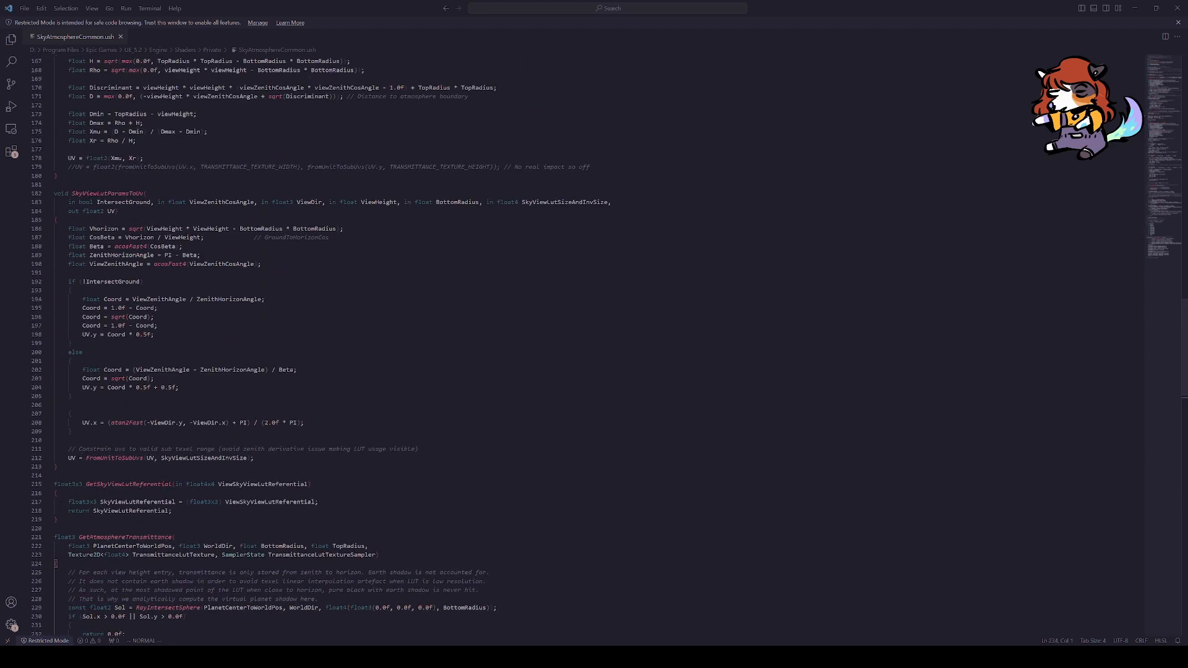
pyautogui.click(62, 288)
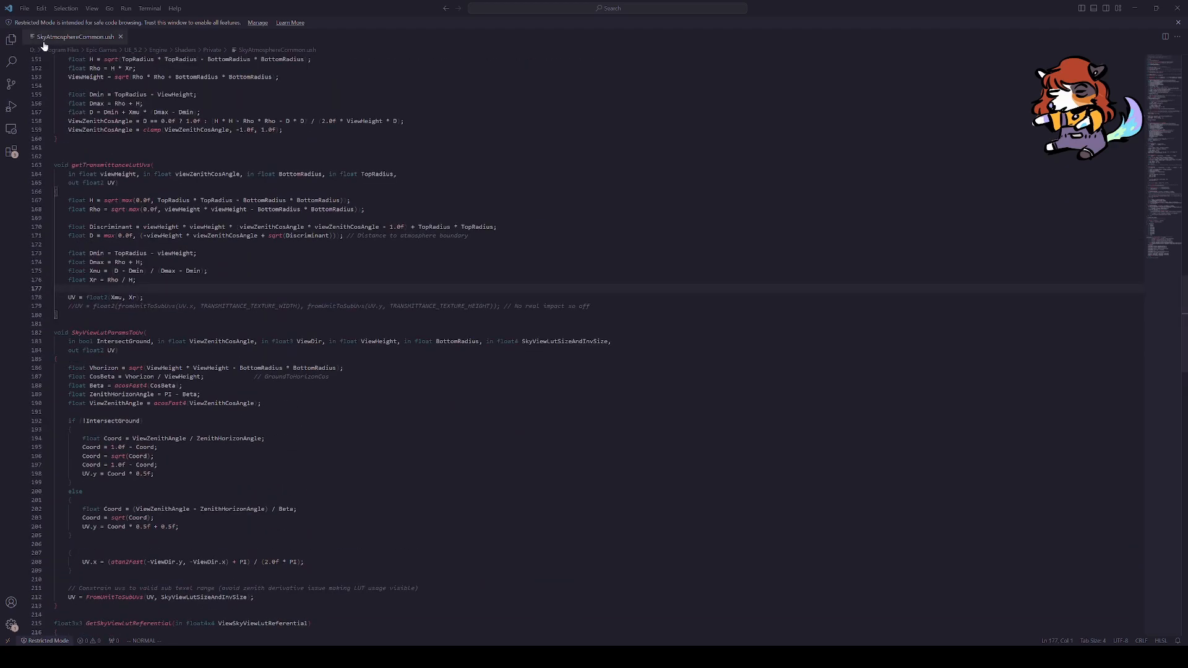
pyautogui.scroll(3, 322, 344)
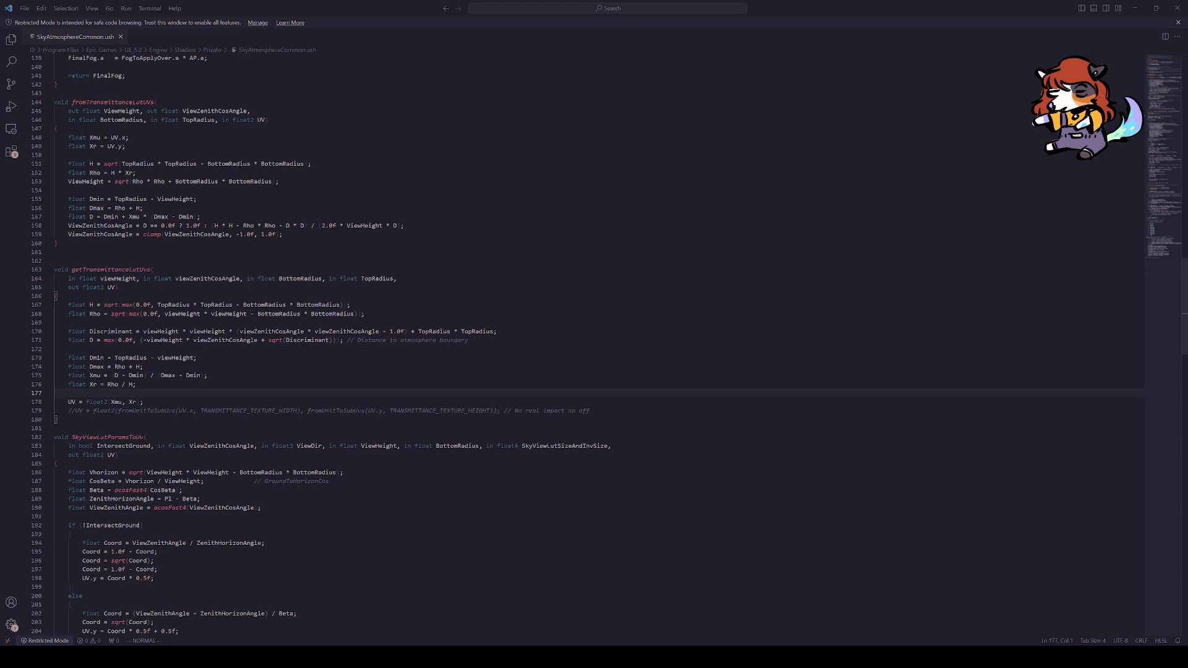
pyautogui.click(62, 260)
pyautogui.scroll(4, 322, 344)
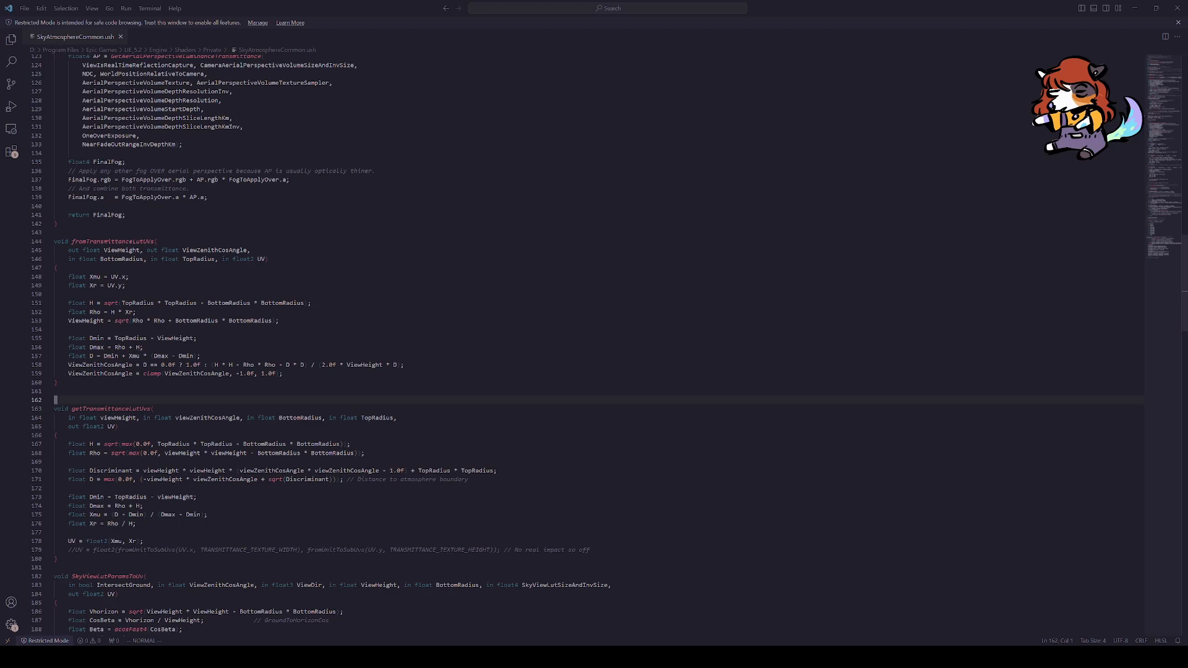
# Step: Examine the aerial perspective luminance and transmittance functions, including the AP_SUPPORT_REALTIME_REFLECTION_CAPTURE block
pyautogui.scroll(5, 594, 347)
pyautogui.scroll(5, 594, 346)
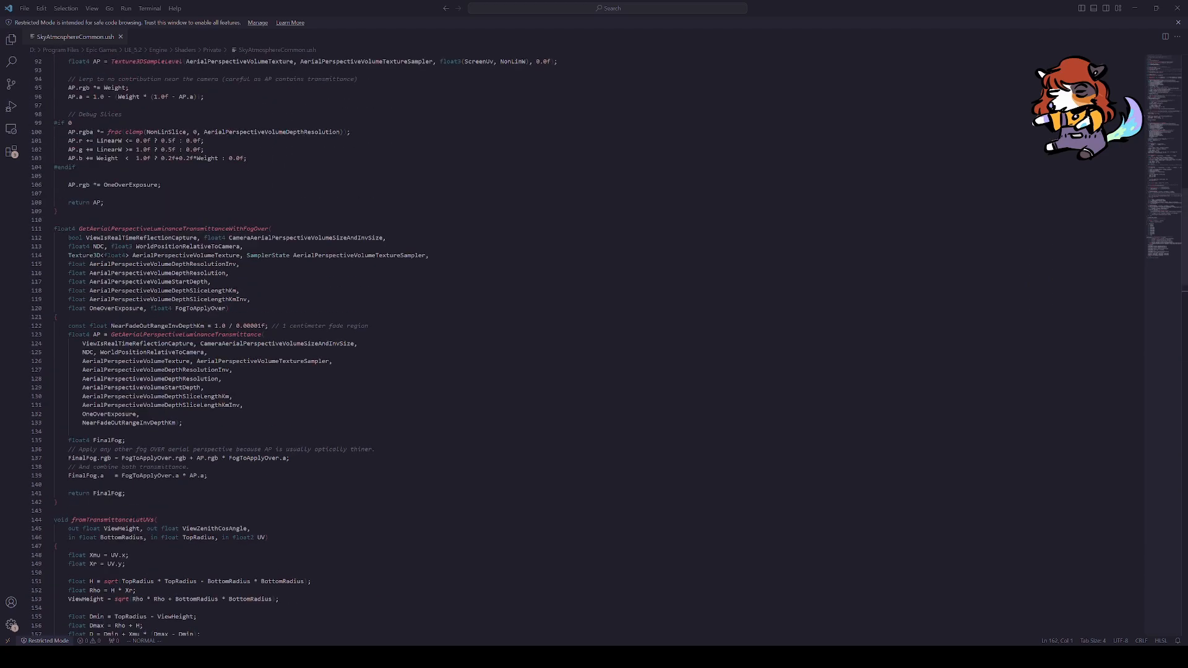
pyautogui.scroll(4, 594, 347)
pyautogui.scroll(5, 594, 346)
pyautogui.click(56, 296)
pyautogui.click(71, 278)
pyautogui.scroll(6, 594, 346)
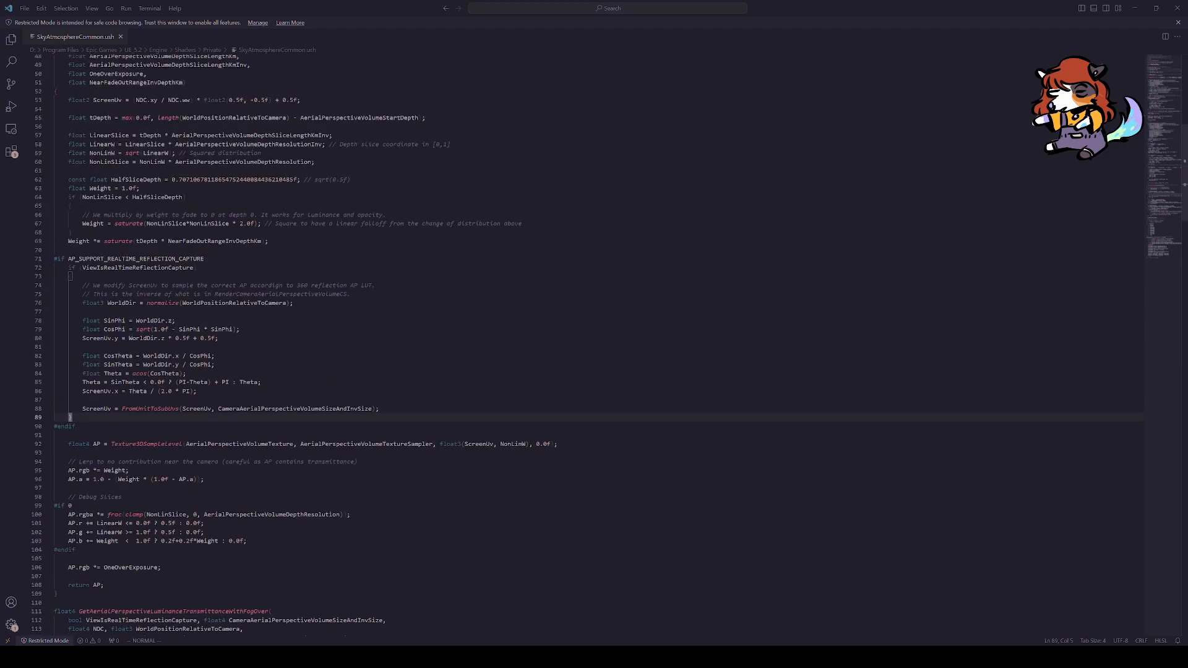
pyautogui.click(374, 285)
pyautogui.scroll(3, 594, 346)
pyautogui.scroll(-3, 594, 347)
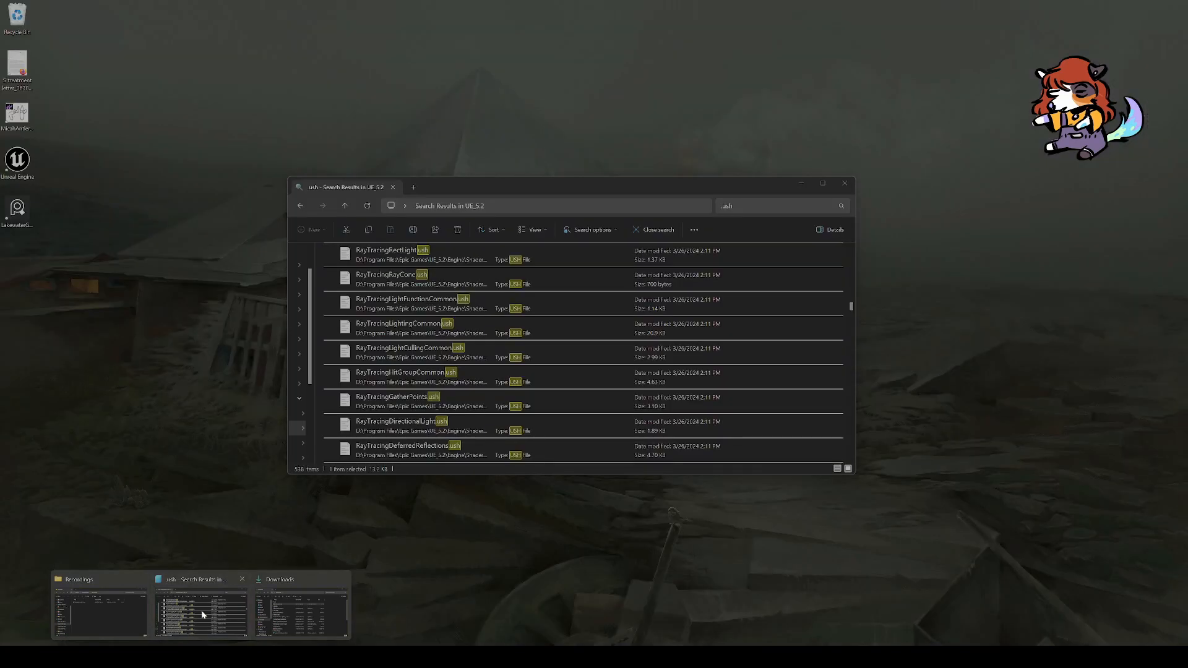
# Step: Return to the .ush search results window, reposition it and browse the engine's shader files
pyautogui.click(204, 612)
pyautogui.moveTo(535, 189)
pyautogui.mouseDown()
pyautogui.moveTo(528, 207)
pyautogui.moveTo(537, 209)
pyautogui.mouseUp()
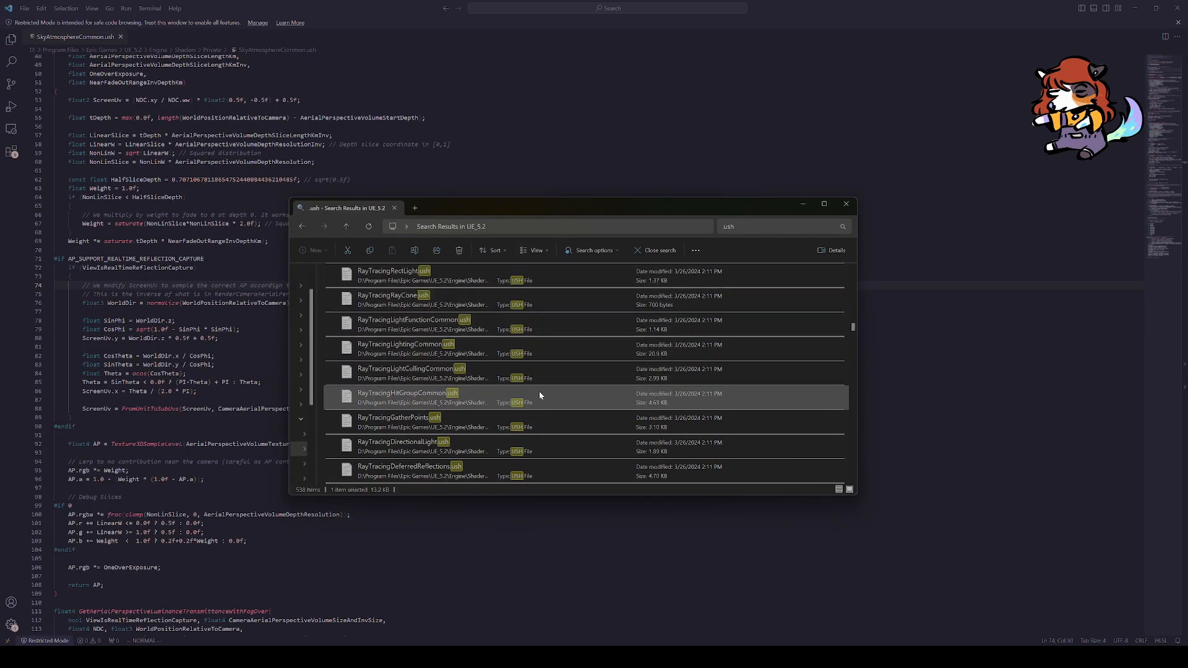
pyautogui.scroll(10, 569, 381)
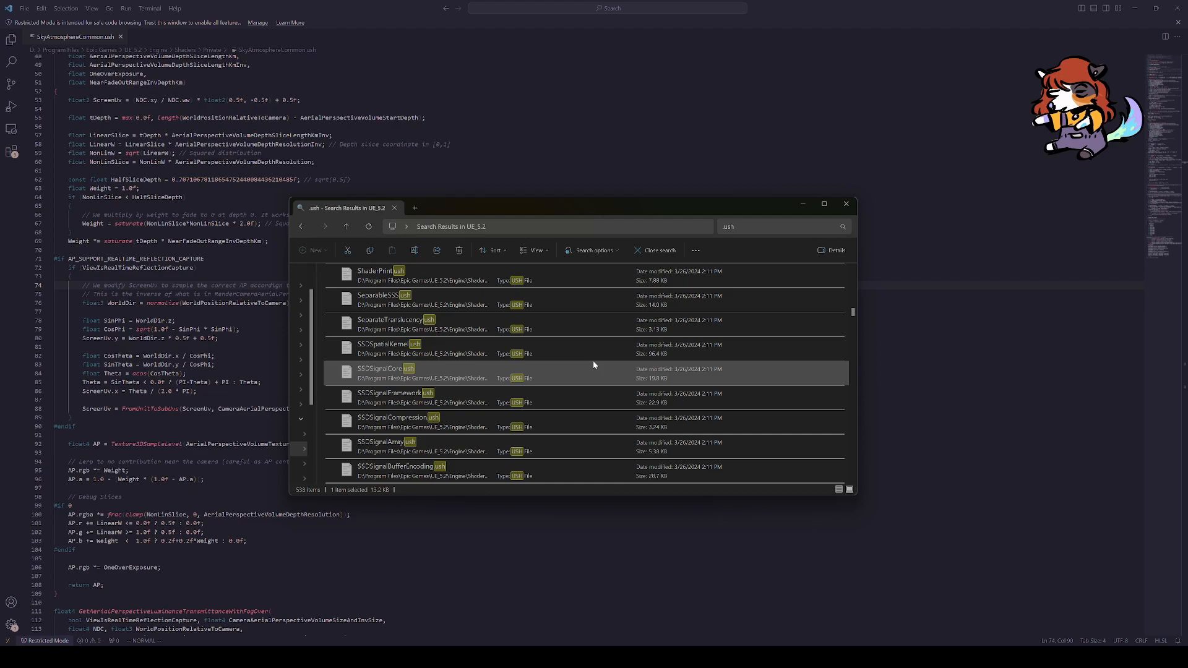
# Step: Switch to Unreal Editor and open the M_Brick_Clay_Beveled material for editing
pyautogui.moveTo(712, 657)
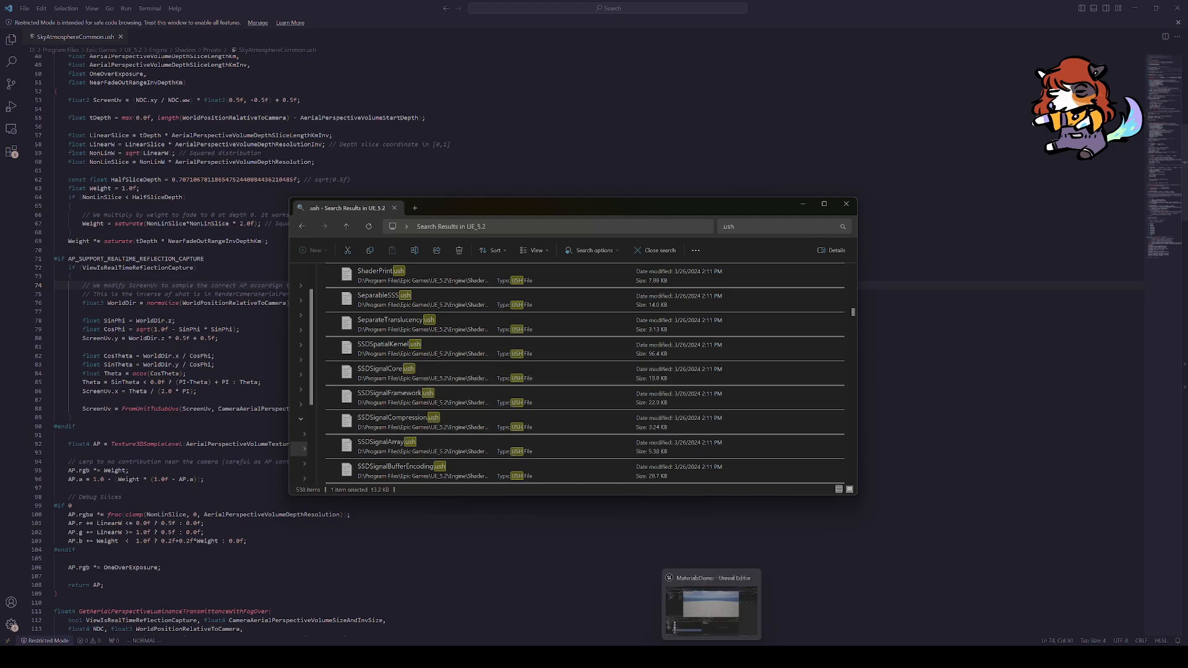
pyautogui.click(715, 622)
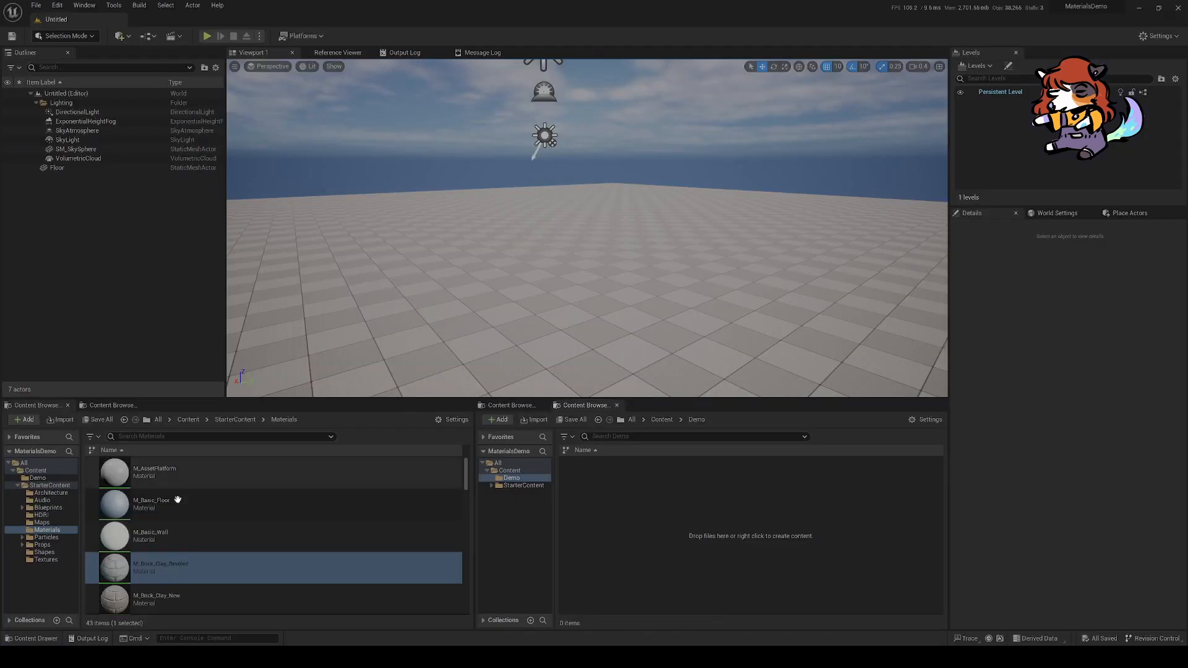
pyautogui.doubleClick(207, 565)
# Step: Examine the brick material's graph from the BumpOffset and Texture Sample nodes through to the result node
pyautogui.scroll(-3, 636, 386)
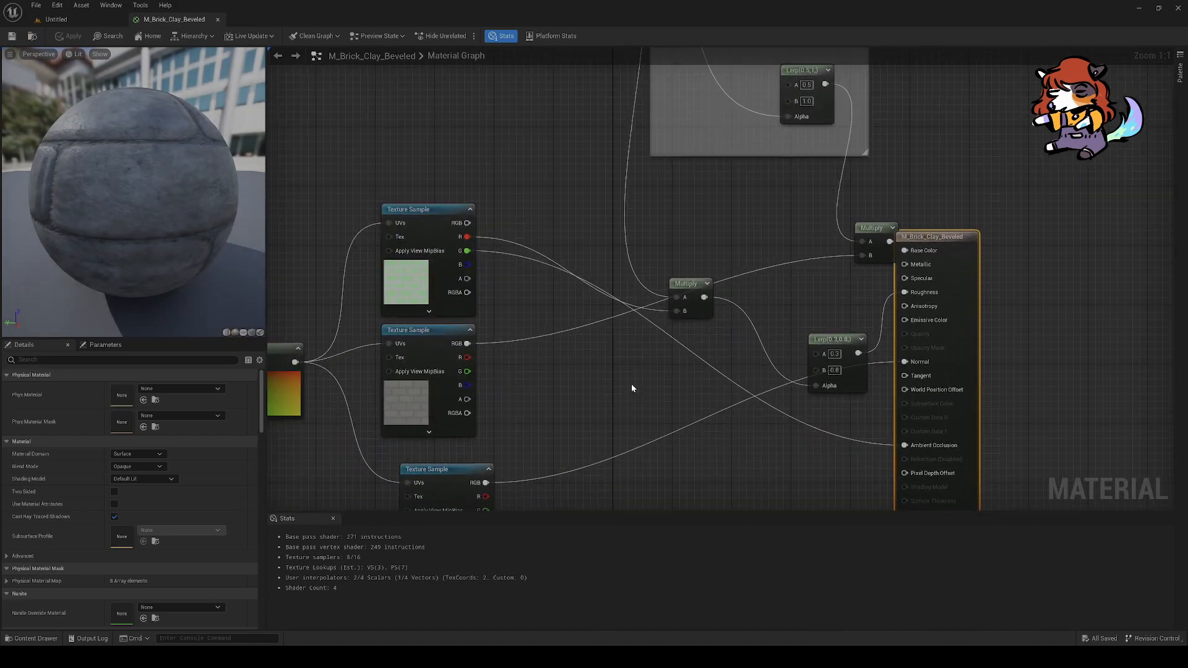
pyautogui.moveTo(576, 368); pyautogui.dragTo(637, 370, button='right')
pyautogui.moveTo(586, 207); pyautogui.dragTo(618, 191, button='right')
pyautogui.click(622, 245)
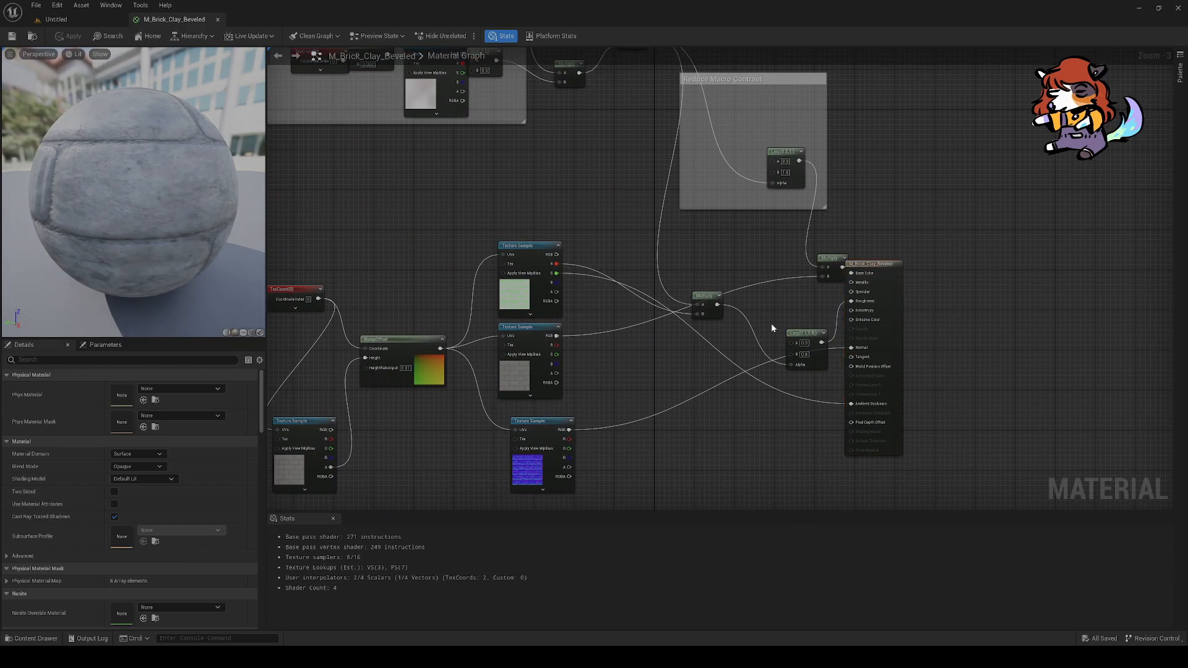
pyautogui.moveTo(773, 329); pyautogui.dragTo(716, 345, button='right')
pyautogui.moveTo(662, 385); pyautogui.dragTo(653, 342, button='right')
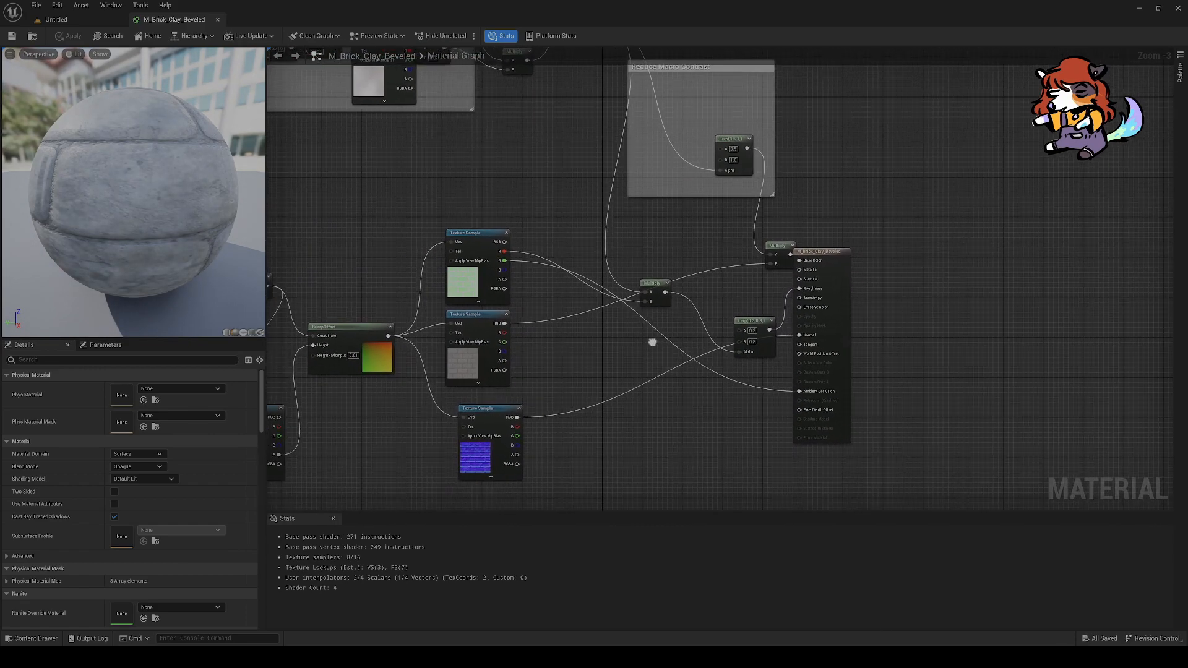
pyautogui.moveTo(520, 205); pyautogui.dragTo(559, 186, button='right')
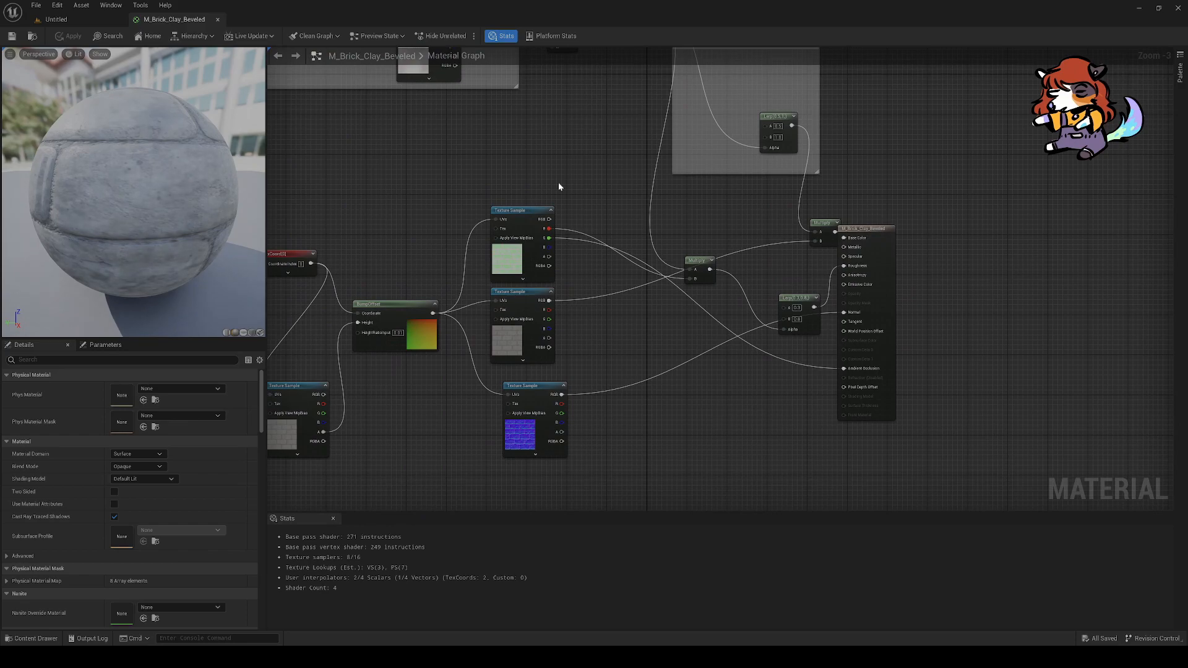
pyautogui.moveTo(506, 262); pyautogui.dragTo(529, 258, button='right')
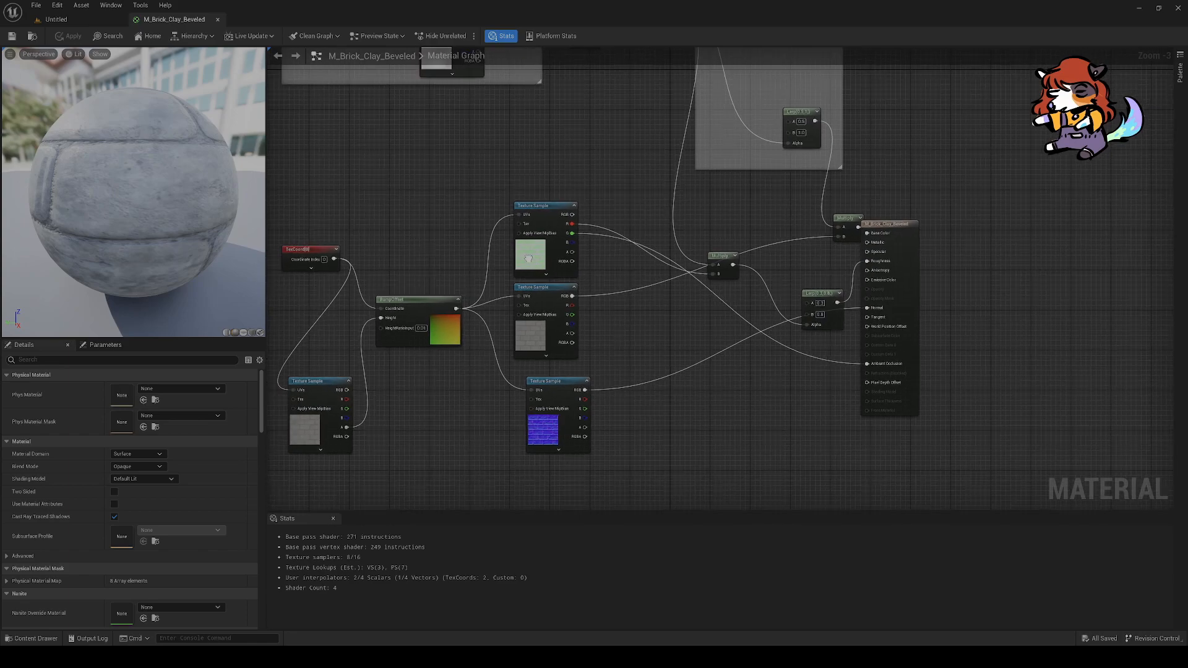
pyautogui.scroll(3, 477, 240)
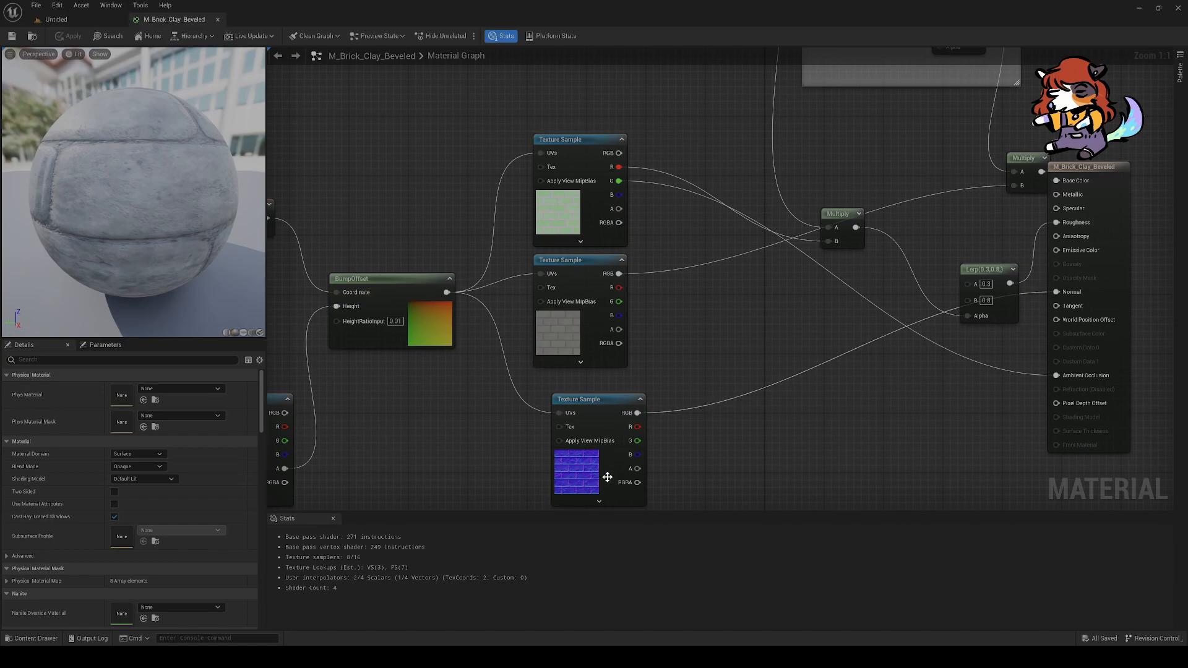
pyautogui.moveTo(370, 388); pyautogui.dragTo(416, 443, button='right')
pyautogui.moveTo(849, 363); pyautogui.dragTo(509, 402, button='right')
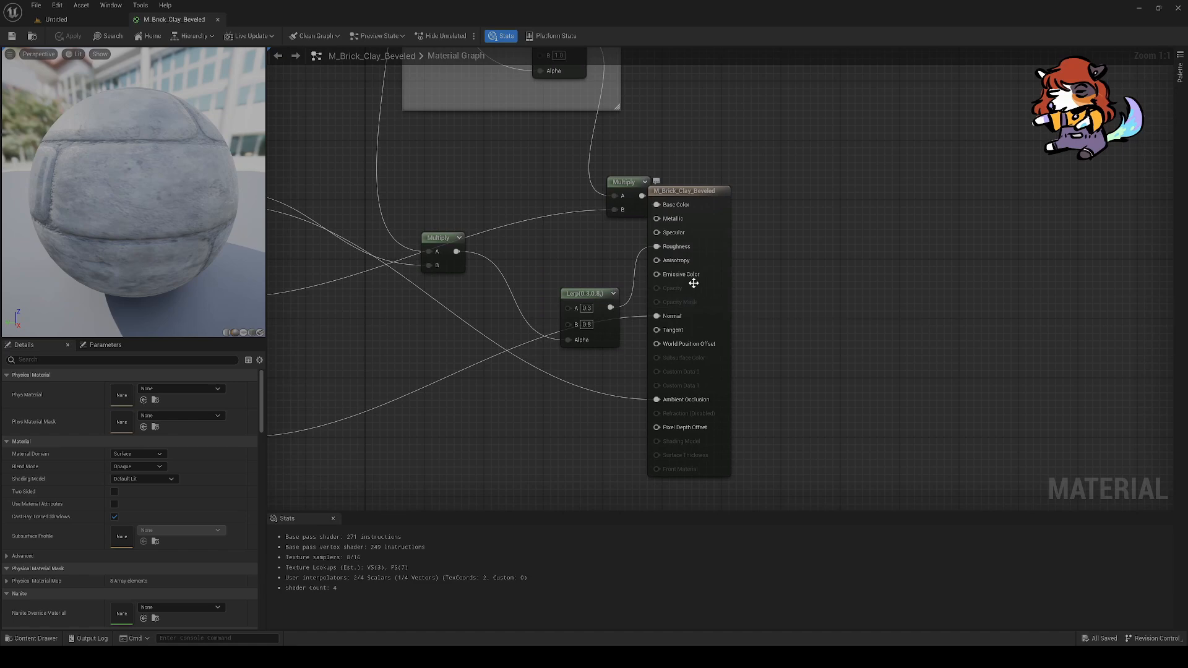
# Step: Move the M_Brick_Clay_Beveled result node slightly right, clear of the Multiply node, and deselect it
pyautogui.moveTo(719, 255); pyautogui.dragTo(756, 255)
pyautogui.click(849, 246)
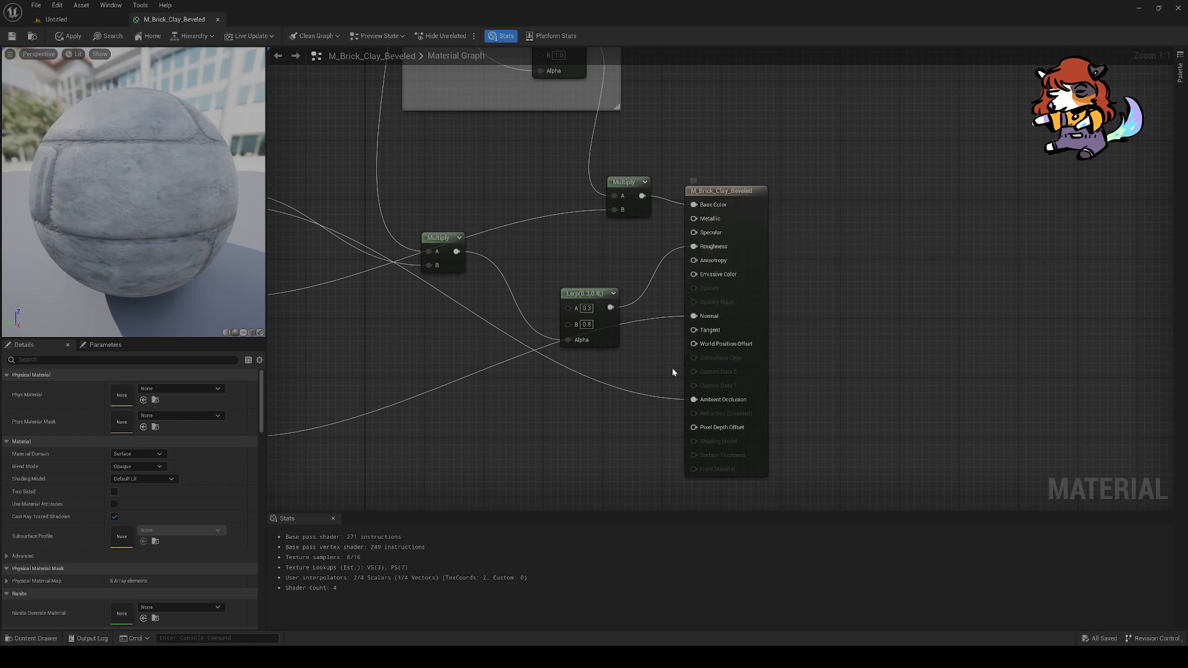
pyautogui.moveTo(673, 372); pyautogui.dragTo(705, 353, button='right')
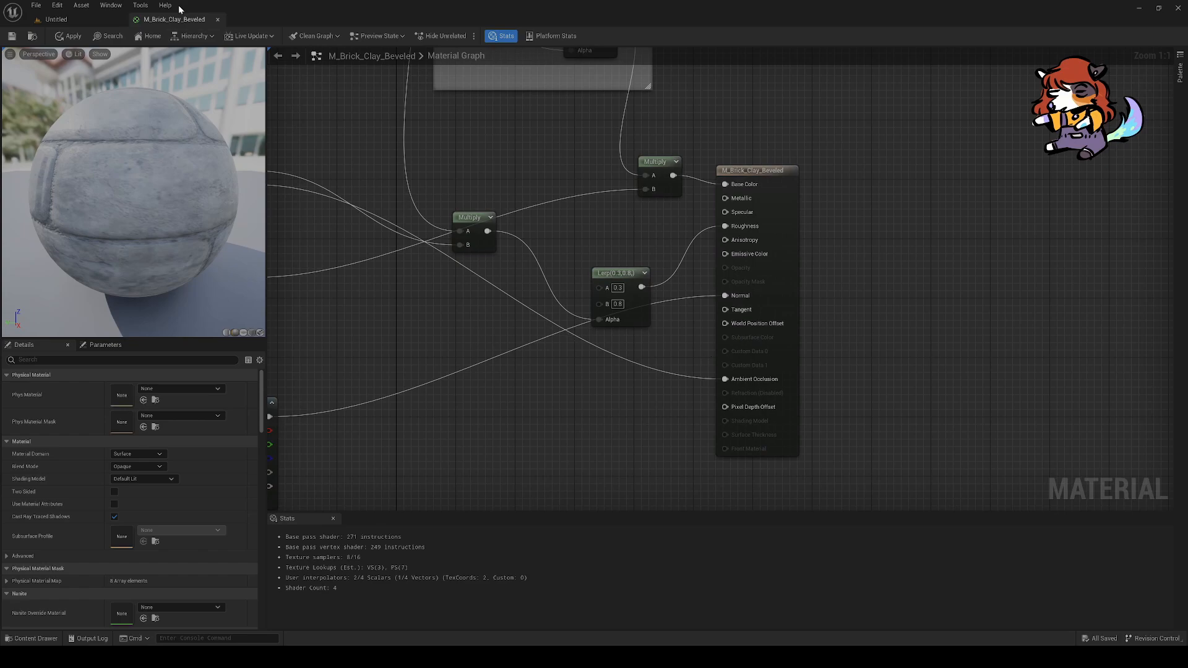
pyautogui.middleClick(194, 22)
pyautogui.click(703, 352)
pyautogui.moveTo(357, 263); pyautogui.dragTo(375, 261, button='right')
# Step: Open the HLSL shader code of the brick material and place its window over the graph
pyautogui.click(112, 6)
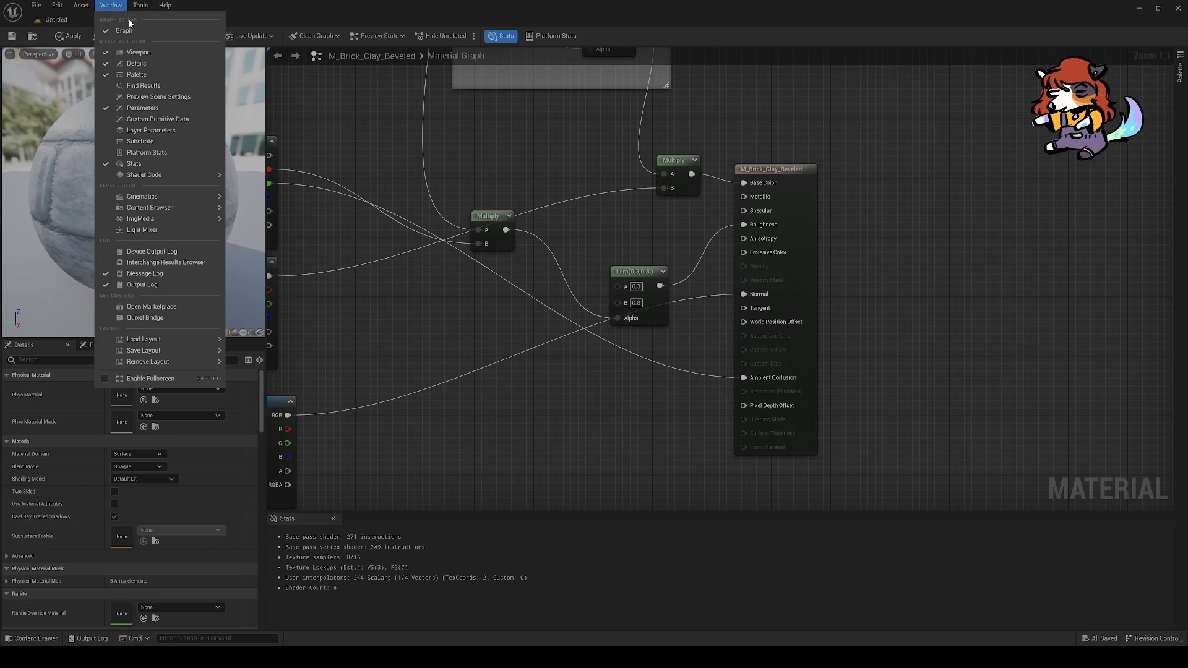
pyautogui.moveTo(146, 175)
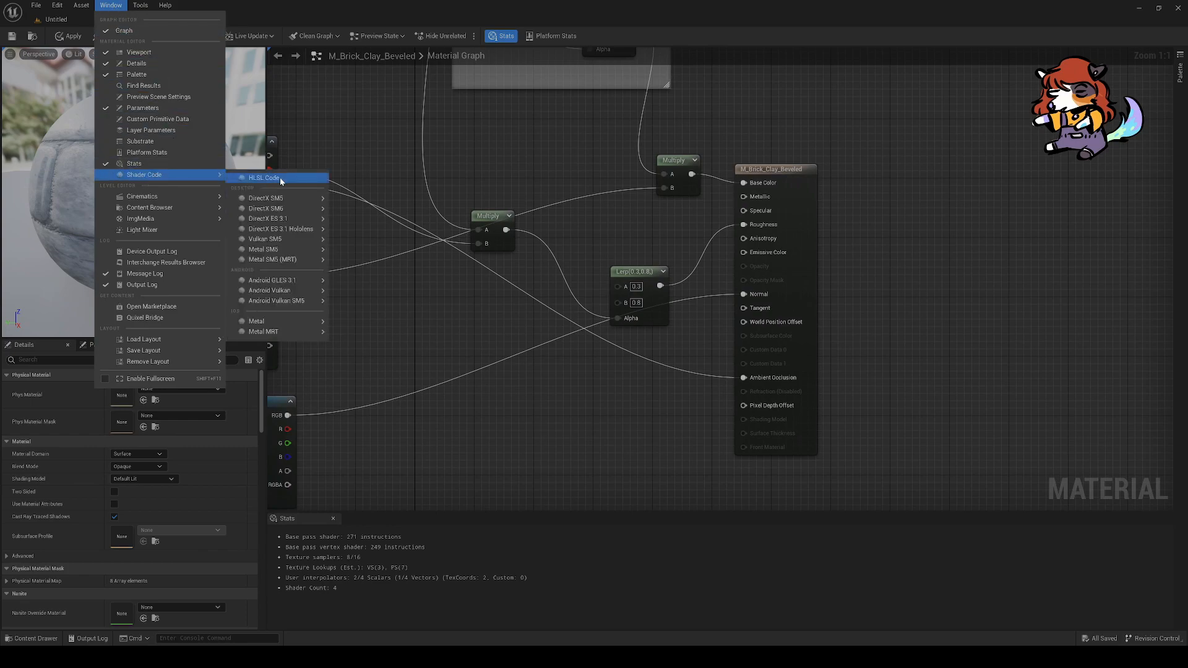
pyautogui.click(264, 178)
pyautogui.moveTo(641, 248); pyautogui.dragTo(486, 103)
# Step: Read through the brick material's generated HLSL code and reposition the code window beside the nodes
pyautogui.moveTo(914, 128); pyautogui.dragTo(913, 235)
pyautogui.scroll(-15, 882, 246)
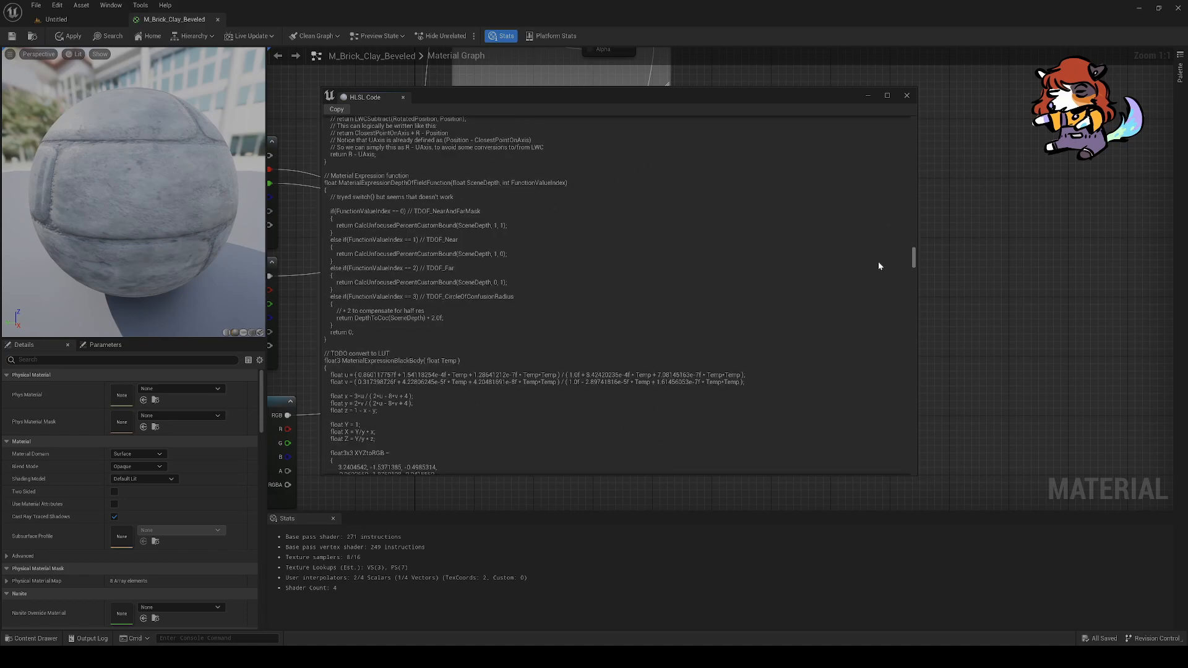
pyautogui.scroll(-8, 855, 315)
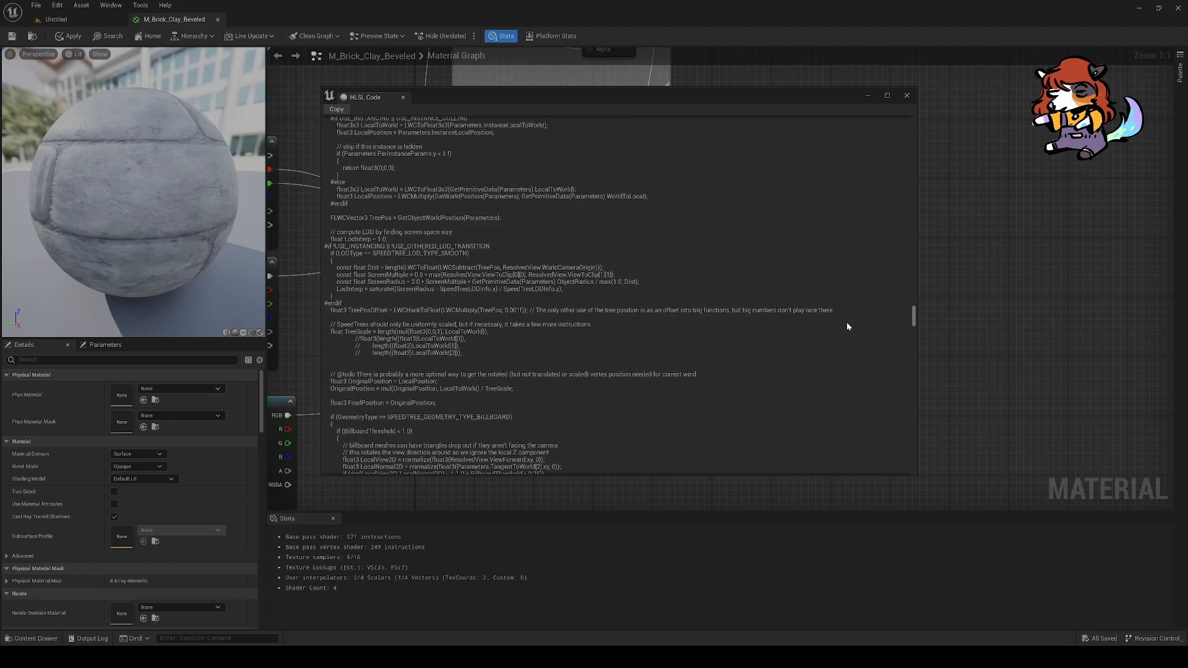
pyautogui.scroll(-2, 817, 345)
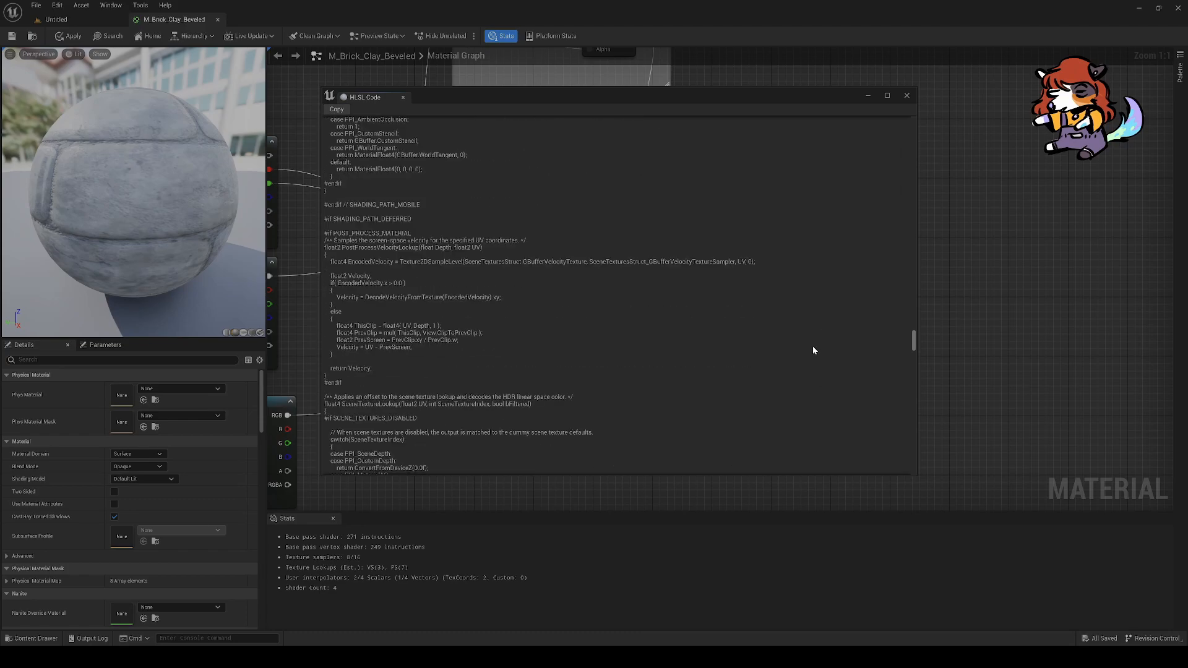
pyautogui.scroll(-3, 621, 393)
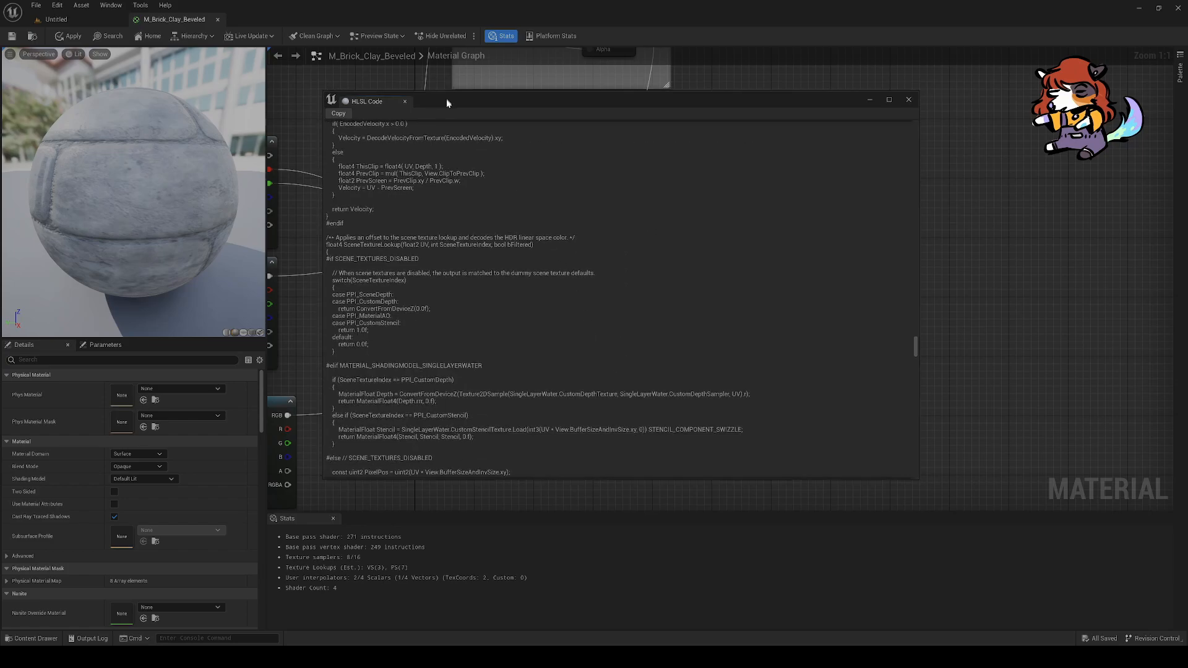
pyautogui.moveTo(444, 96); pyautogui.dragTo(760, 384)
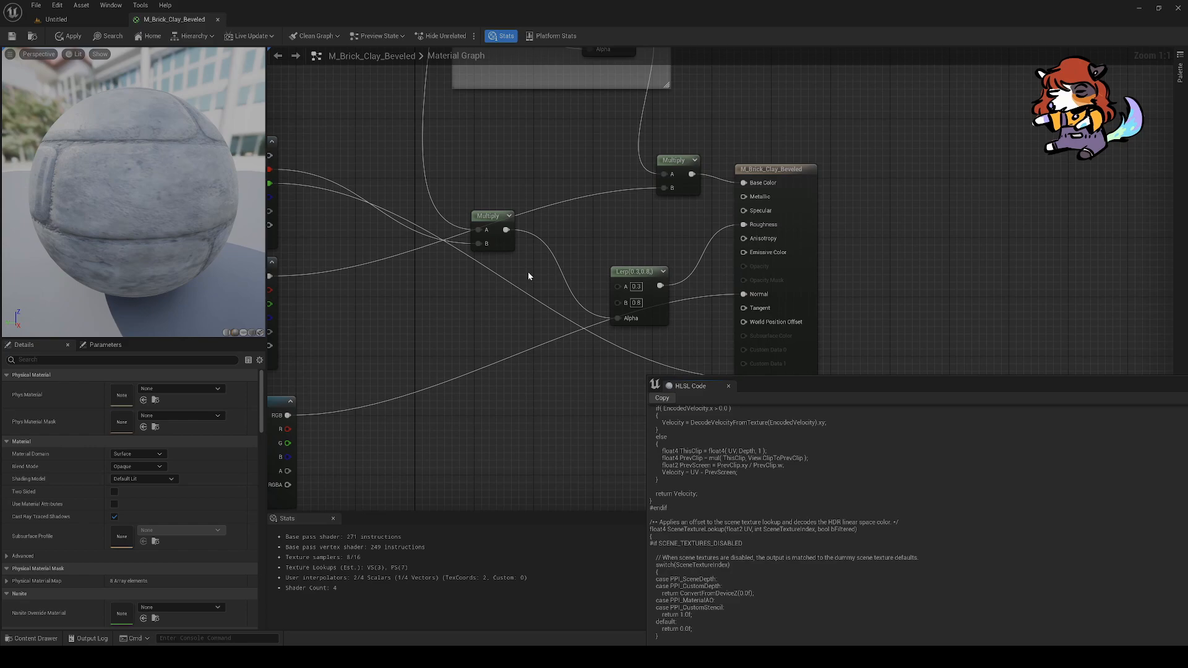
pyautogui.moveTo(769, 387); pyautogui.dragTo(656, 196)
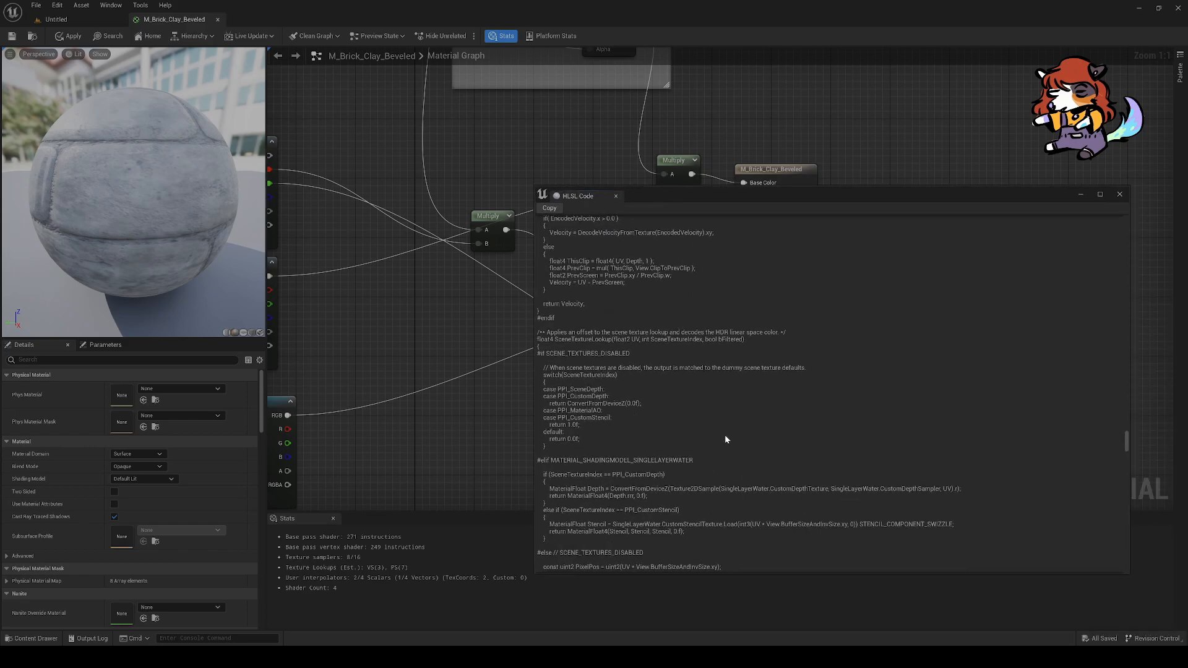
# Step: Move the HLSL Code window lower and inspect the two Multiply nodes and the T_Brick_Clay_Beveled_M Texture Sample node
pyautogui.scroll(-2, 781, 444)
pyautogui.moveTo(657, 194); pyautogui.dragTo(673, 364)
pyautogui.moveTo(447, 267); pyautogui.dragTo(565, 298, button='right')
pyautogui.moveTo(470, 237); pyautogui.dragTo(491, 213, button='right')
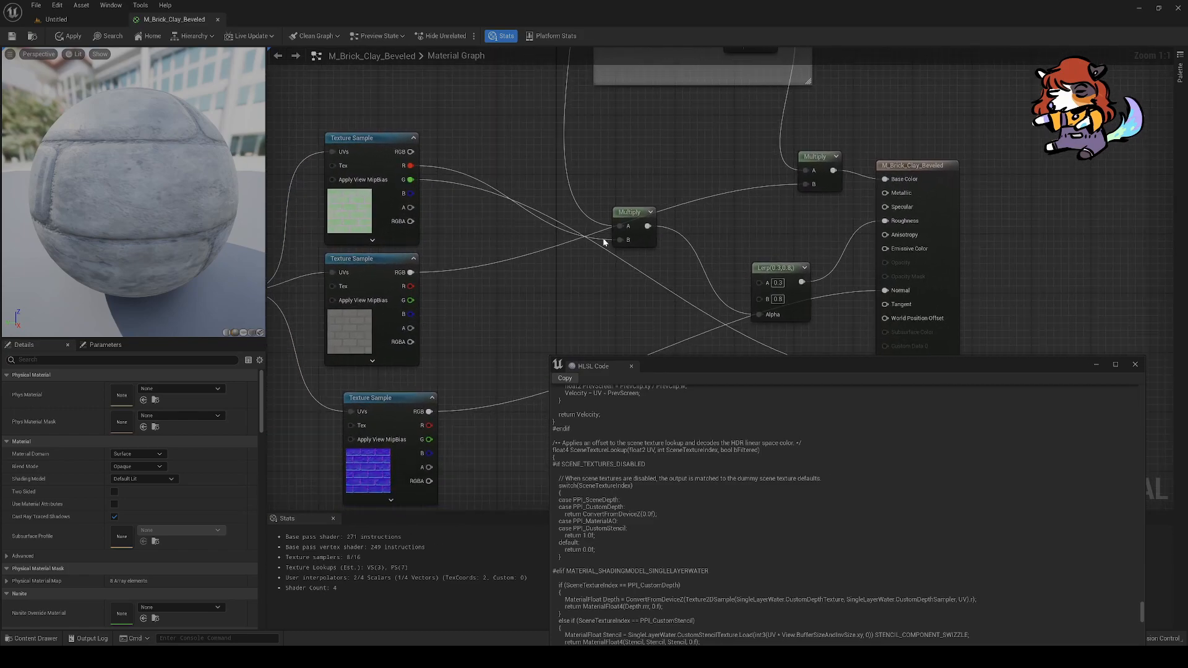
pyautogui.scroll(-5, 613, 276)
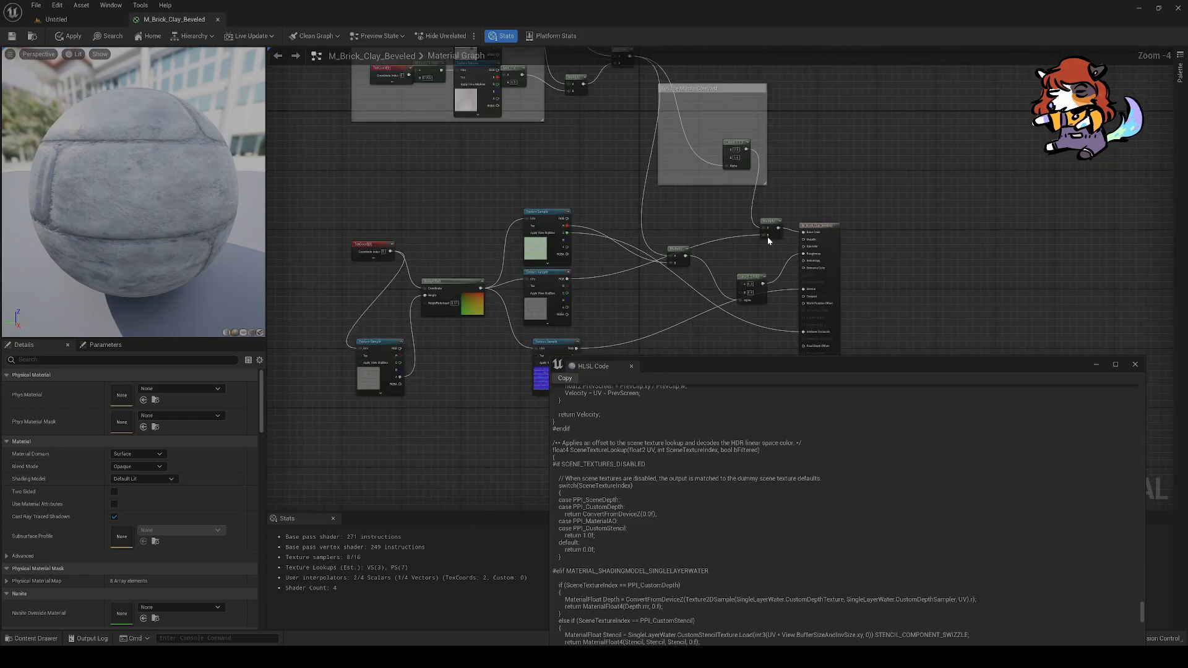
pyautogui.click(771, 226)
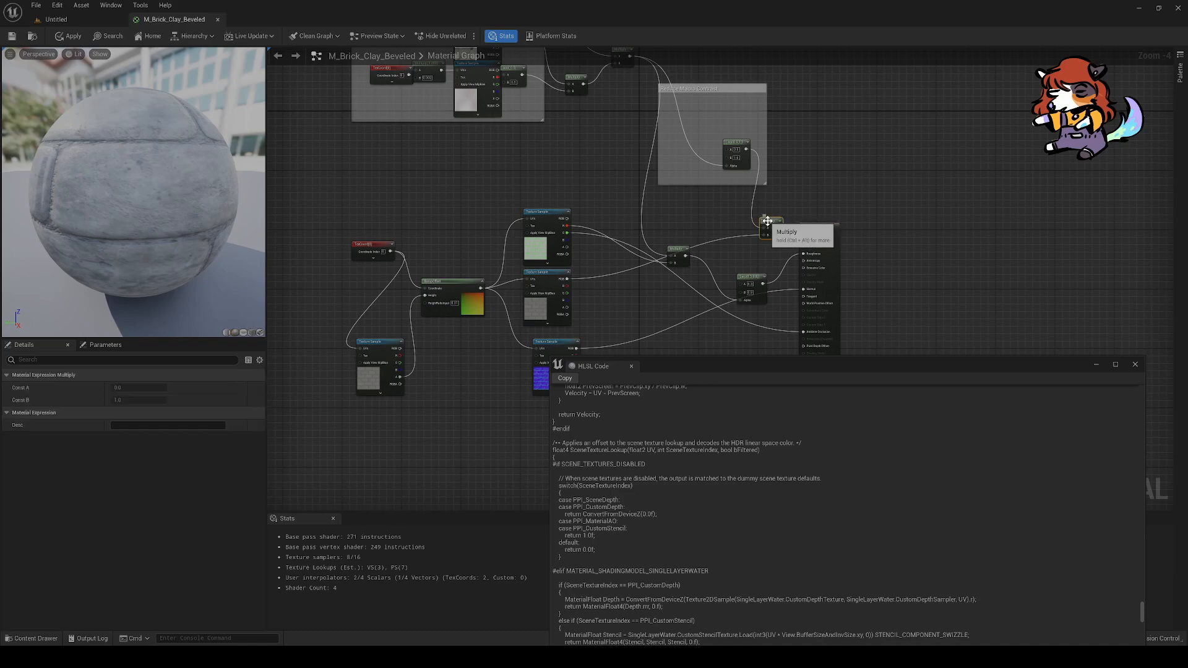
pyautogui.click(678, 254)
pyautogui.click(537, 241)
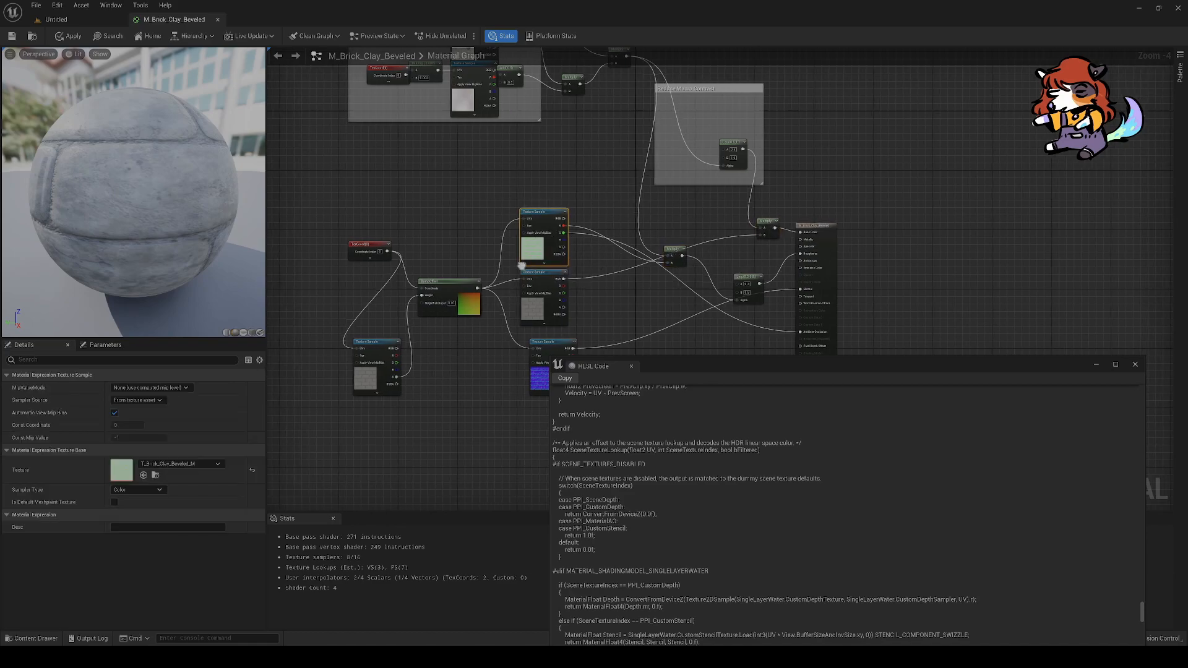
pyautogui.moveTo(631, 220); pyautogui.dragTo(564, 218, button='right')
# Step: Deselect the Texture Sample node and close the HLSL Code window
pyautogui.click(585, 303)
pyautogui.moveTo(703, 360); pyautogui.dragTo(719, 329)
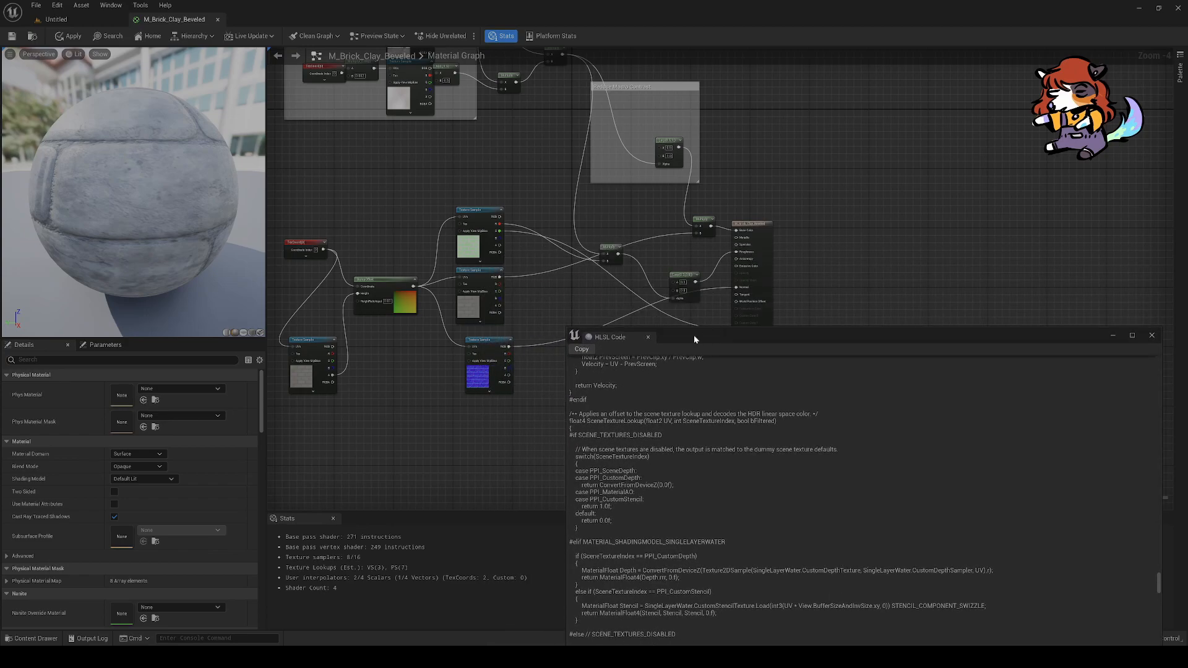
pyautogui.middleClick(626, 338)
pyautogui.moveTo(567, 357); pyautogui.dragTo(689, 408, button='right')
pyautogui.scroll(4, 689, 408)
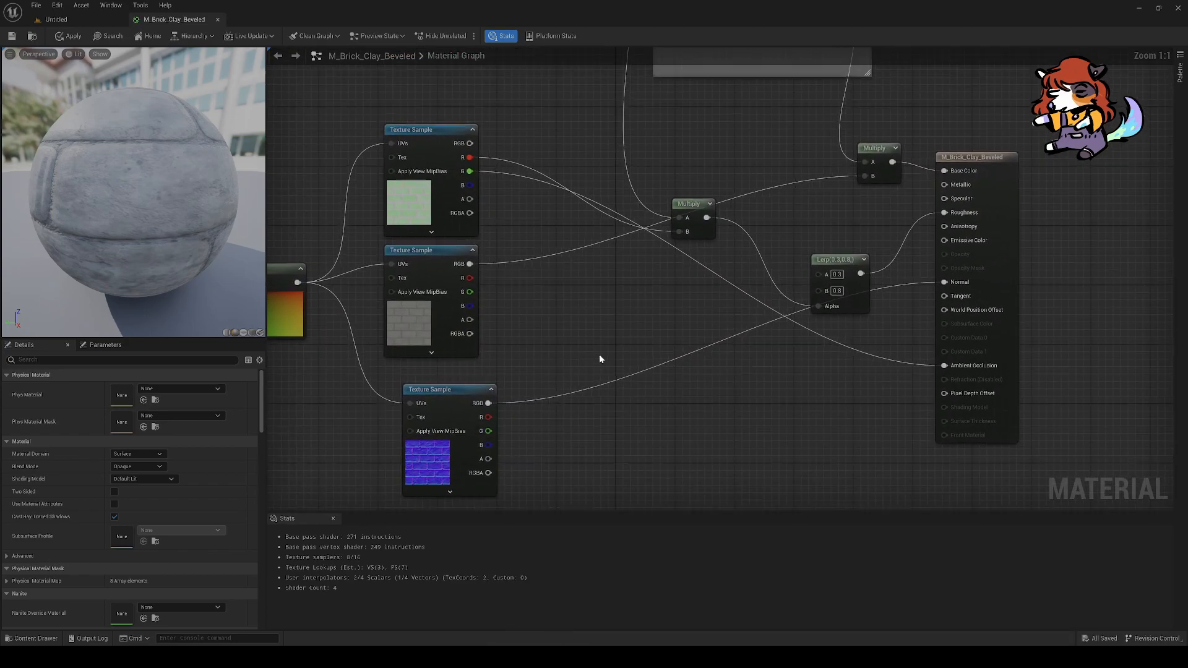
# Step: Move the Lerp node that feeds Roughness slightly up and left, and deselect it
pyautogui.moveTo(673, 294); pyautogui.dragTo(616, 329, button='right')
pyautogui.moveTo(797, 333); pyautogui.dragTo(778, 288)
pyautogui.moveTo(745, 328); pyautogui.dragTo(715, 339, button='right')
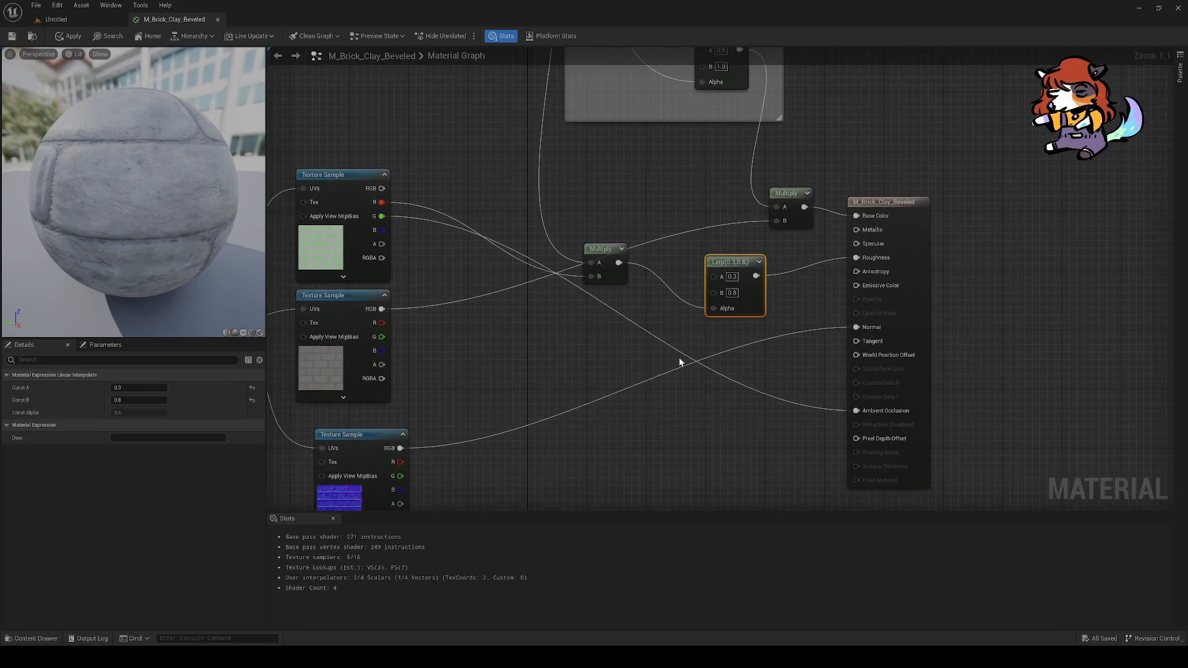
pyautogui.click(641, 325)
# Step: Examine how the BumpOffset, Texture Sample, Multiply and Lerp nodes lead into the result node's inputs
pyautogui.moveTo(559, 347); pyautogui.dragTo(661, 297, button='right')
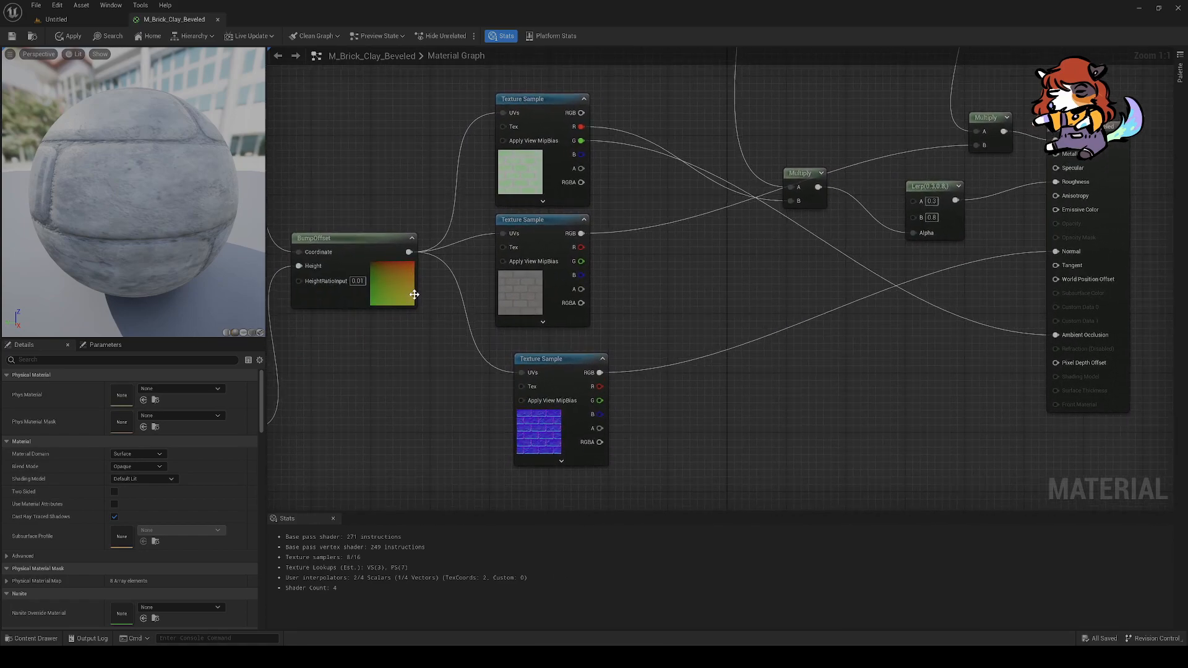
pyautogui.moveTo(762, 280); pyautogui.dragTo(569, 311, button='right')
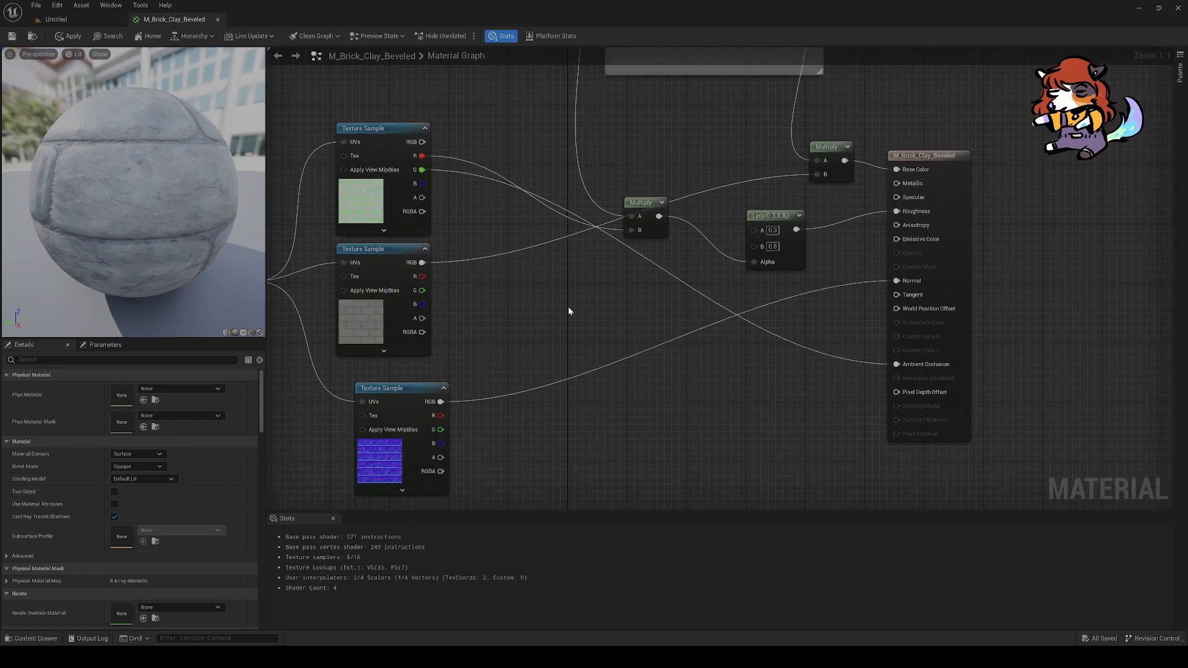
pyautogui.moveTo(570, 311); pyautogui.dragTo(621, 207, button='right')
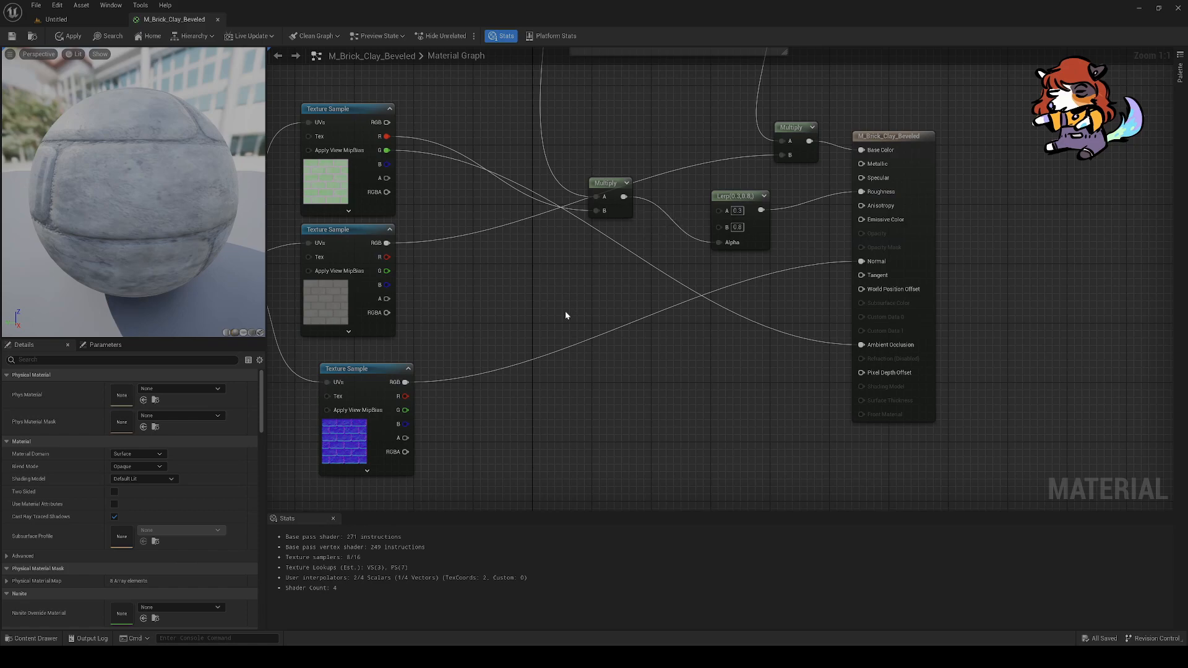
pyautogui.moveTo(563, 332); pyautogui.dragTo(573, 330, button='right')
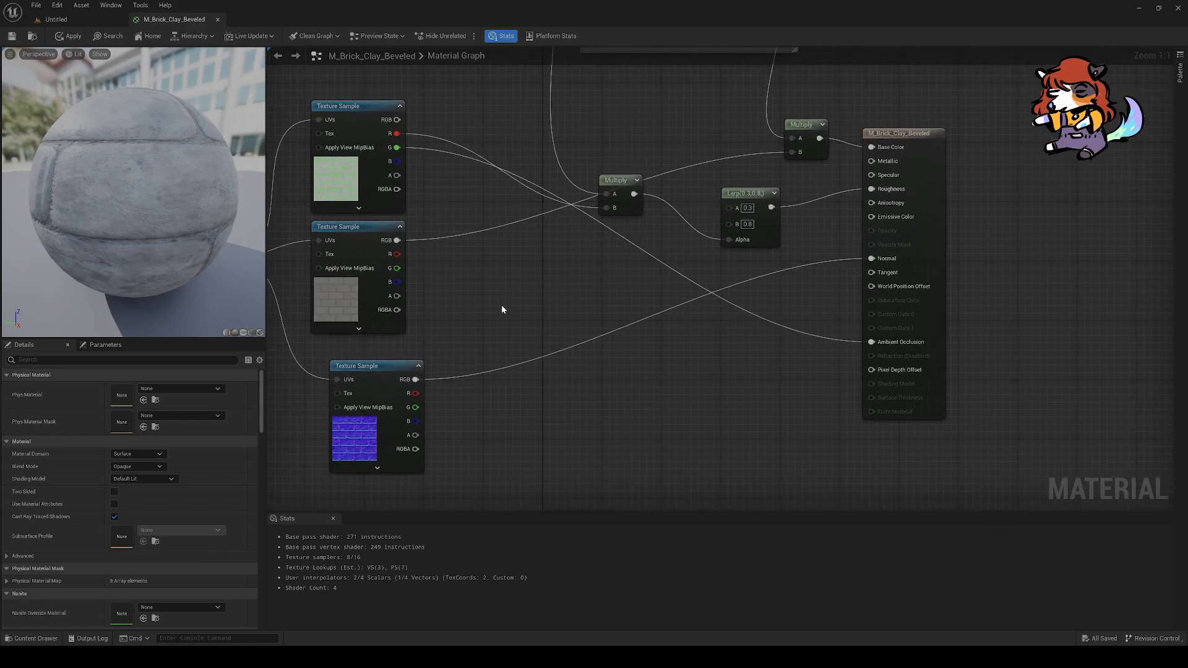
pyautogui.moveTo(504, 308); pyautogui.dragTo(516, 299, button='right')
pyautogui.moveTo(565, 268); pyautogui.dragTo(578, 297, button='right')
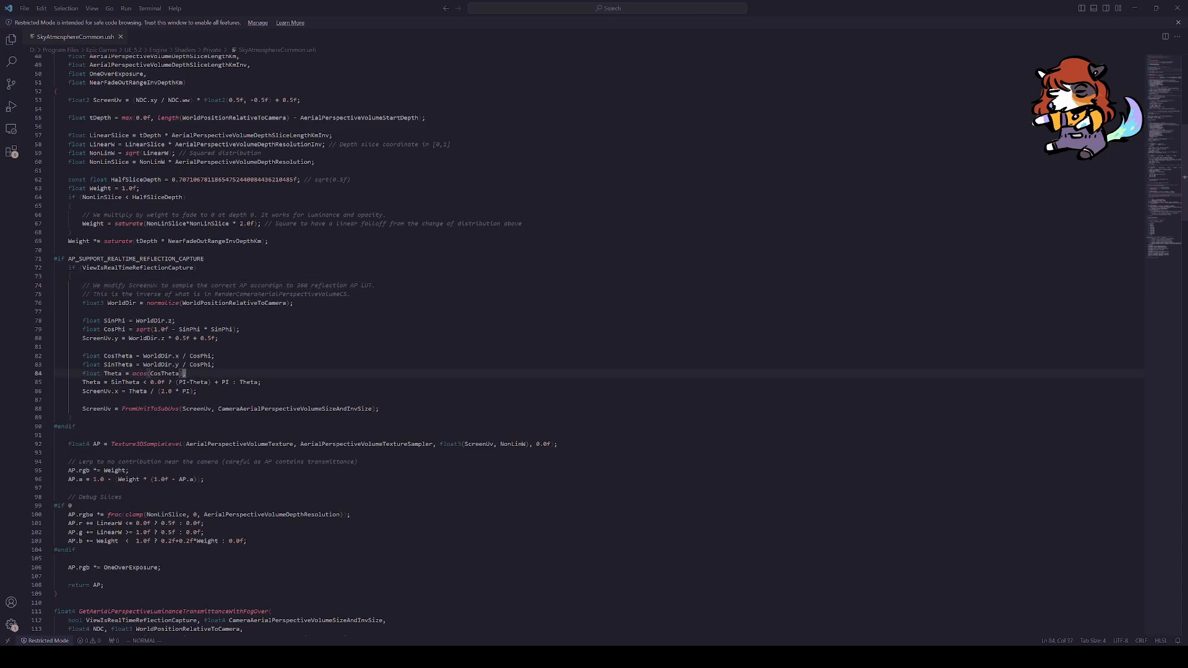
# Step: Switch to Visual Studio Code, highlight the float types in SkyAtmosphereCommon.ush, and minimize it to return to the material graph
pyautogui.scroll(-3, 291, 344)
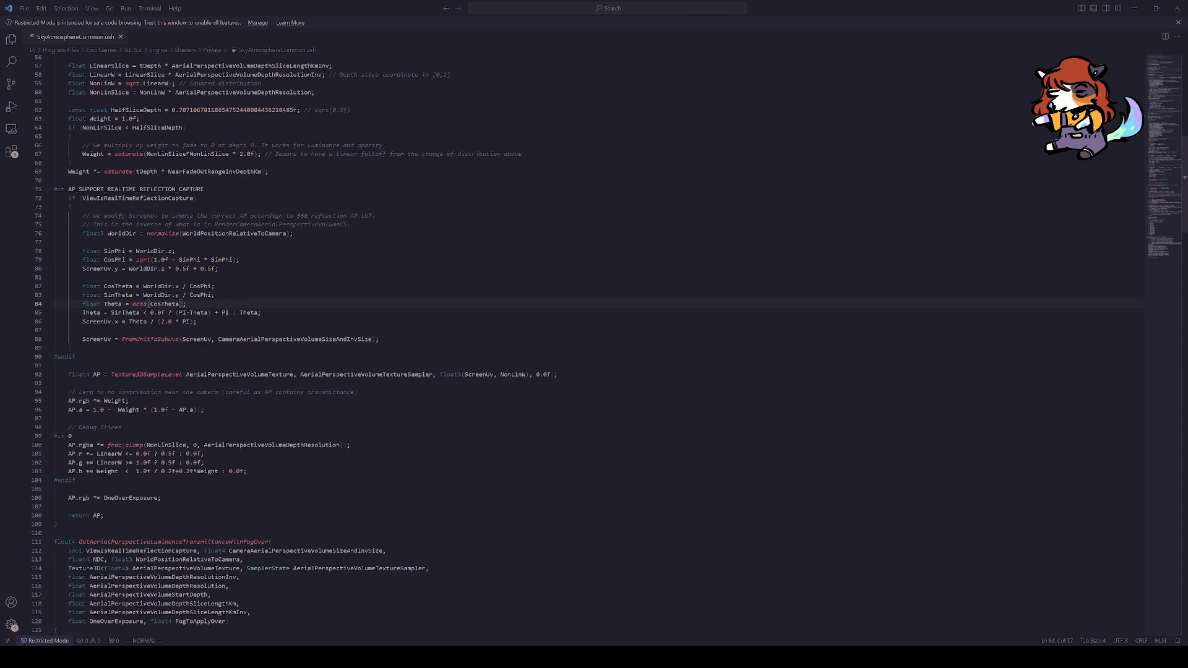
pyautogui.doubleClick(91, 270)
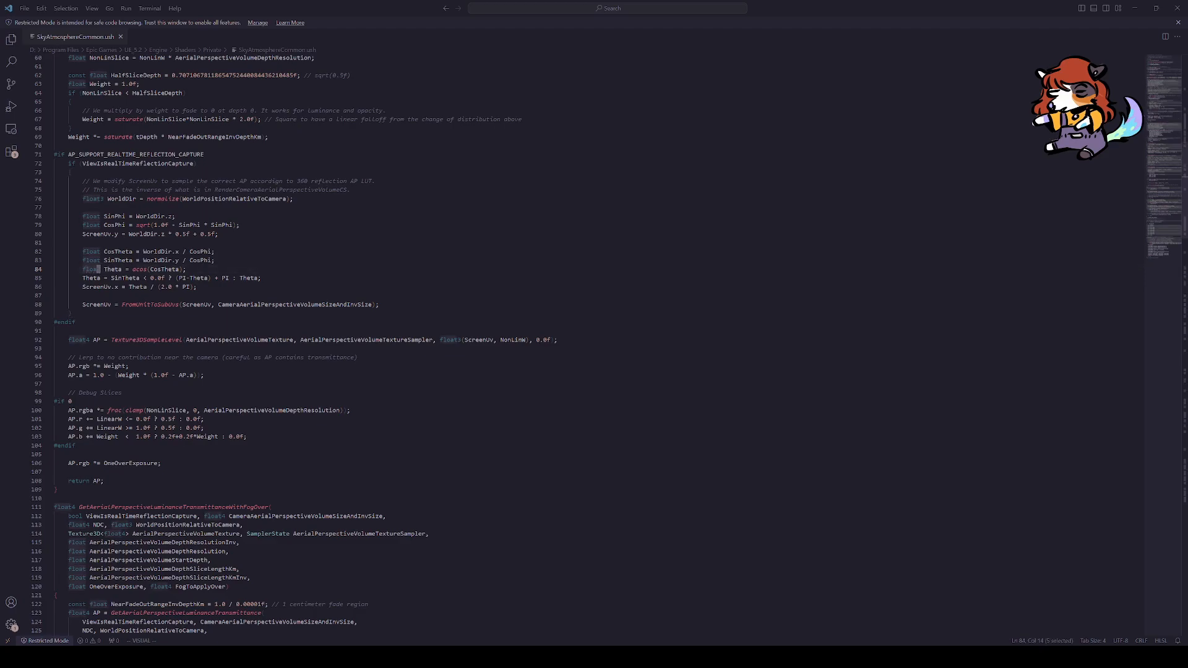
pyautogui.scroll(-20, 321, 344)
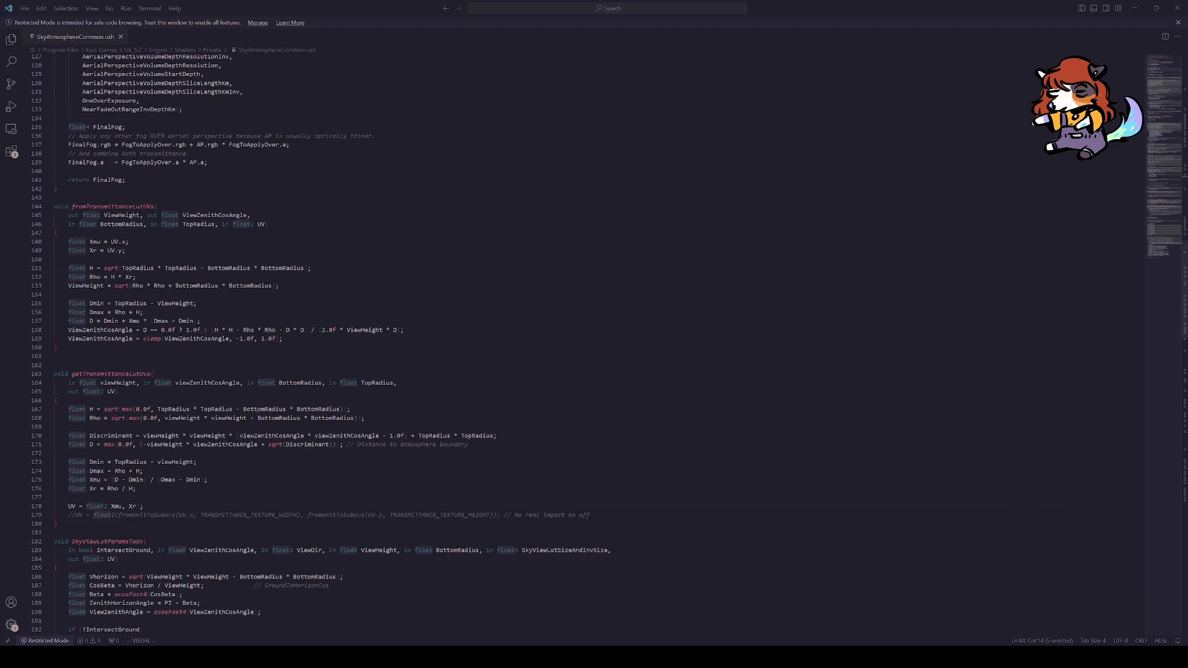
pyautogui.scroll(3, 322, 344)
pyautogui.doubleClick(77, 231)
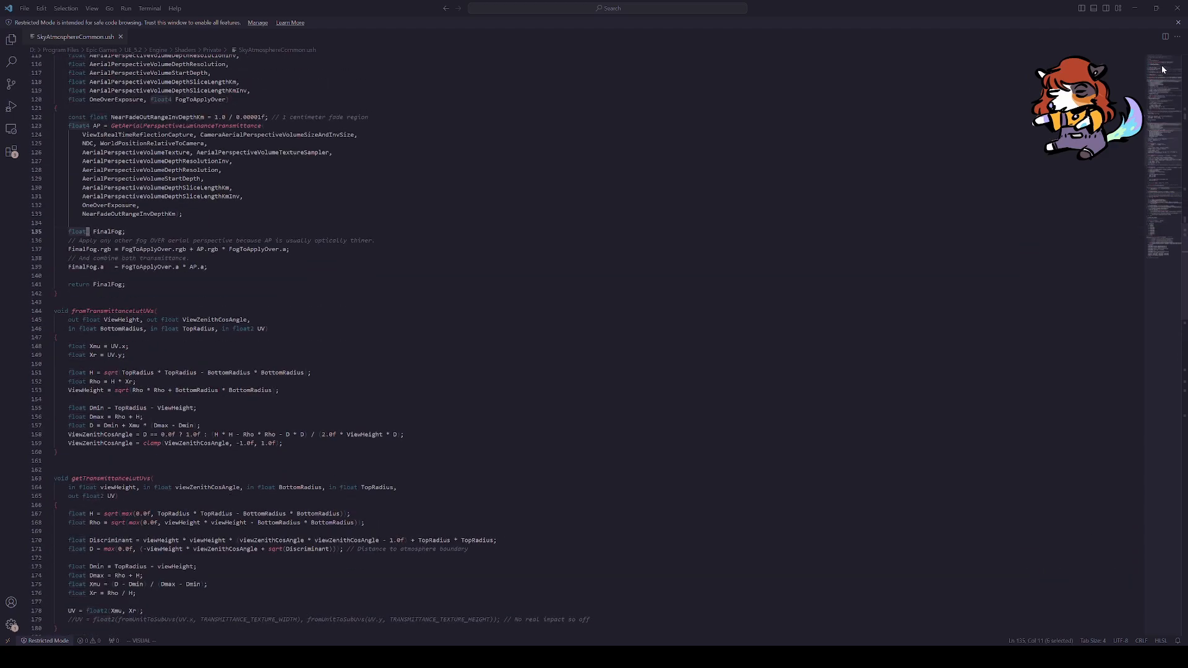
pyautogui.click(1134, 9)
# Step: Move the Multiply node feeding the Roughness Lerp upward and the uppermost Add node slightly right, clear of its Texture Sample
pyautogui.moveTo(540, 291); pyautogui.dragTo(496, 295, button='right')
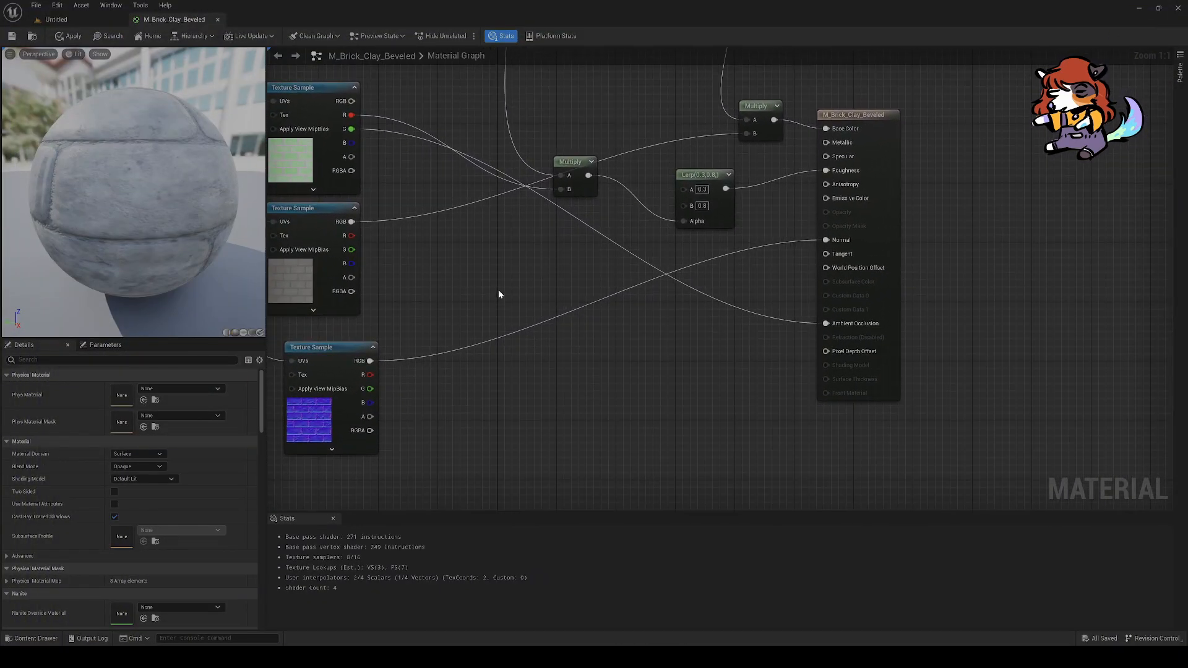
pyautogui.moveTo(563, 250); pyautogui.dragTo(477, 286, button='right')
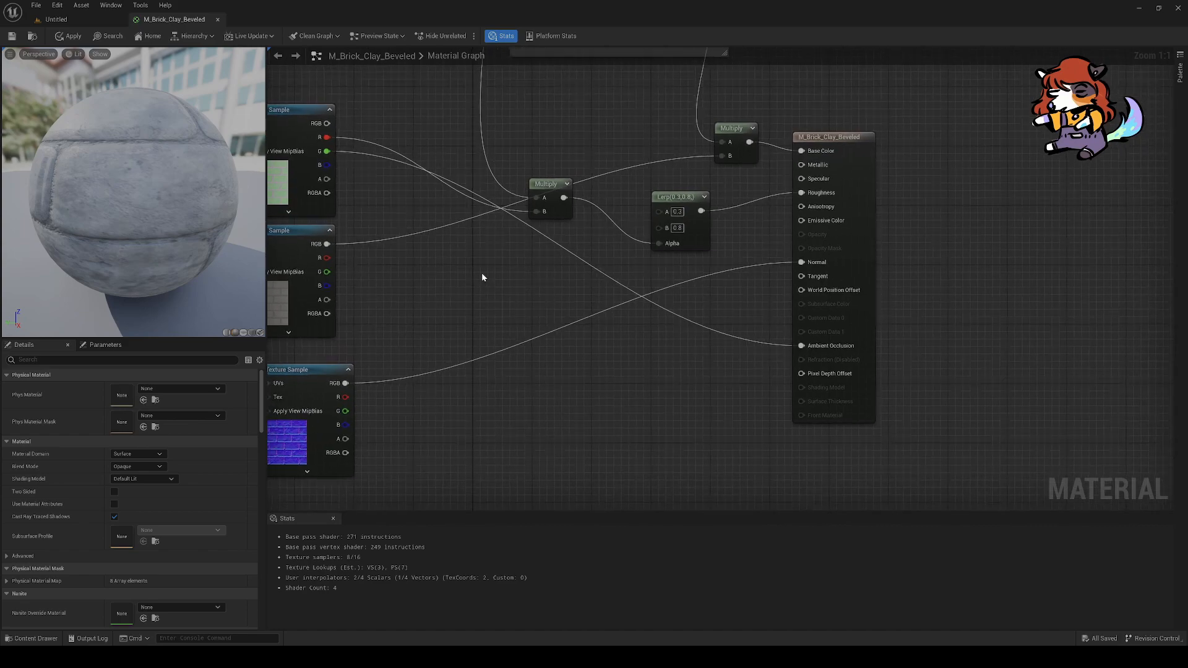
pyautogui.moveTo(553, 207); pyautogui.dragTo(556, 160)
pyautogui.moveTo(448, 165); pyautogui.dragTo(541, 477, button='right')
pyautogui.moveTo(500, 178); pyautogui.dragTo(692, 299, button='right')
pyautogui.moveTo(592, 193); pyautogui.dragTo(623, 215, button='right')
pyautogui.moveTo(539, 94); pyautogui.dragTo(563, 95)
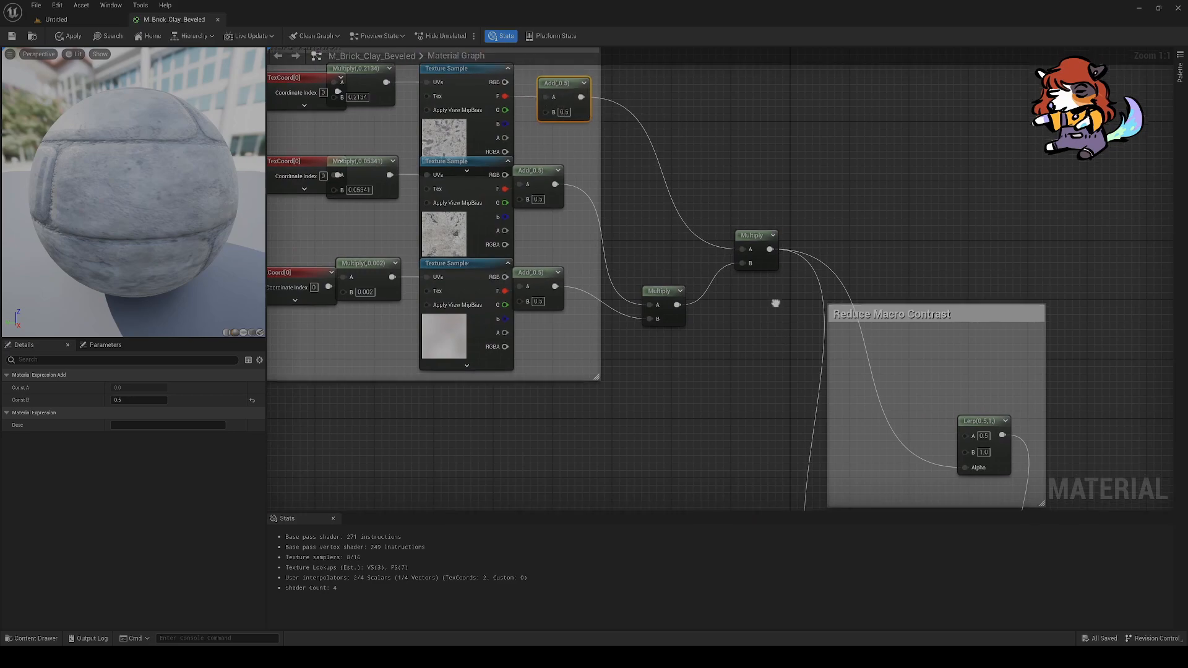
pyautogui.moveTo(669, 255); pyautogui.dragTo(658, 194, button='right')
pyautogui.moveTo(623, 350); pyautogui.dragTo(457, 92, button='right')
pyautogui.moveTo(705, 298)
pyautogui.mouseDown()
pyautogui.moveTo(668, 303)
pyautogui.moveTo(660, 259)
pyautogui.moveTo(691, 292)
pyautogui.moveTo(691, 279)
pyautogui.moveTo(696, 300)
pyautogui.moveTo(691, 280)
pyautogui.mouseUp()
pyautogui.click(501, 190)
# Step: Add a Multiply node and a three-component vector constant above the Texture Samples, and connect the constant to the Multiply's A input
pyautogui.moveTo(478, 176); pyautogui.dragTo(637, 268, button='right')
pyautogui.press('m')
pyautogui.click(564, 143)
pyautogui.click(527, 227)
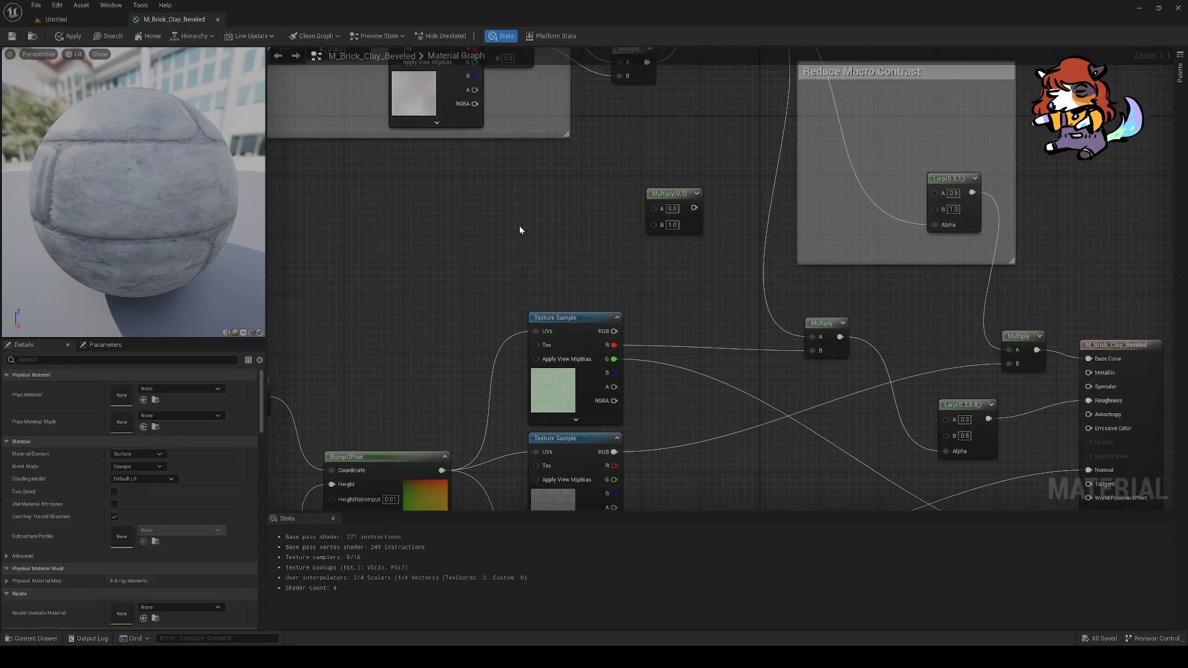
pyautogui.press('3')
pyautogui.click(452, 171)
pyautogui.moveTo(527, 236); pyautogui.dragTo(578, 217)
pyautogui.moveTo(592, 166); pyautogui.dragTo(654, 209)
# Step: Add a single-value constant below the vector constant, connect it to the new Multiply's B input, and tidy the nodes
pyautogui.press('1')
pyautogui.click(537, 256)
pyautogui.moveTo(591, 273); pyautogui.dragTo(688, 220)
pyautogui.moveTo(572, 219); pyautogui.dragTo(560, 272)
pyautogui.moveTo(695, 229); pyautogui.dragTo(672, 236)
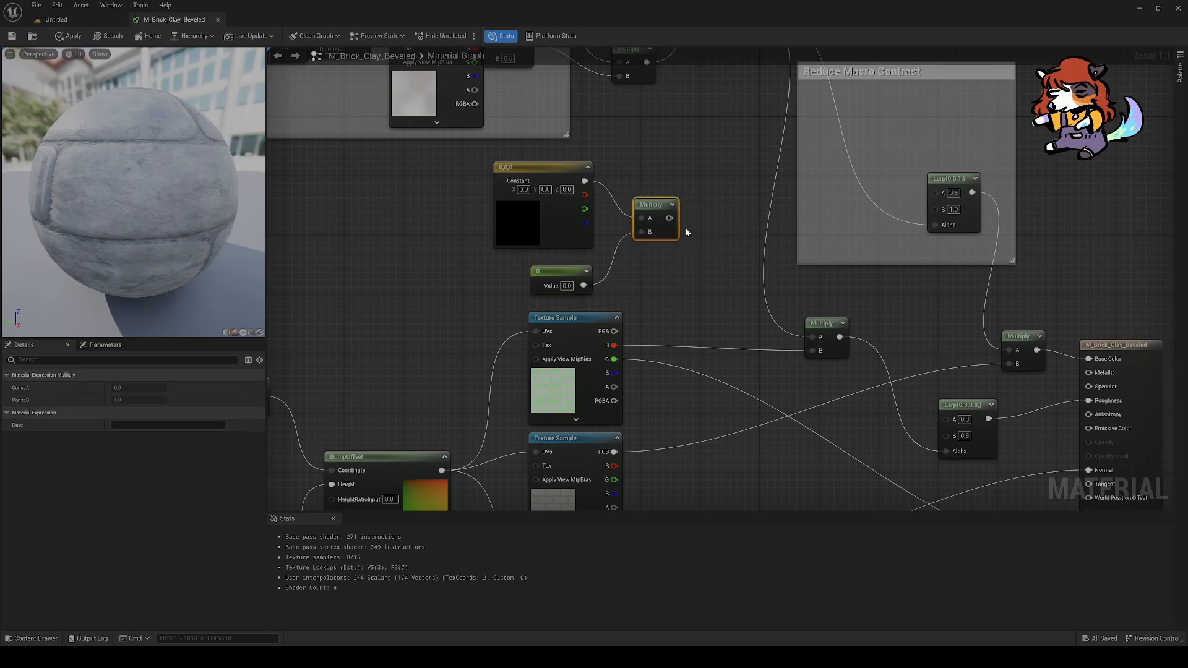
# Step: Move the vector constant node further left and down from the new Multiply node, and deselect it
pyautogui.moveTo(403, 229); pyautogui.dragTo(377, 237, button='right')
pyautogui.moveTo(645, 290); pyautogui.dragTo(568, 223)
pyautogui.moveTo(688, 283); pyautogui.dragTo(644, 291, button='right')
pyautogui.click(643, 291)
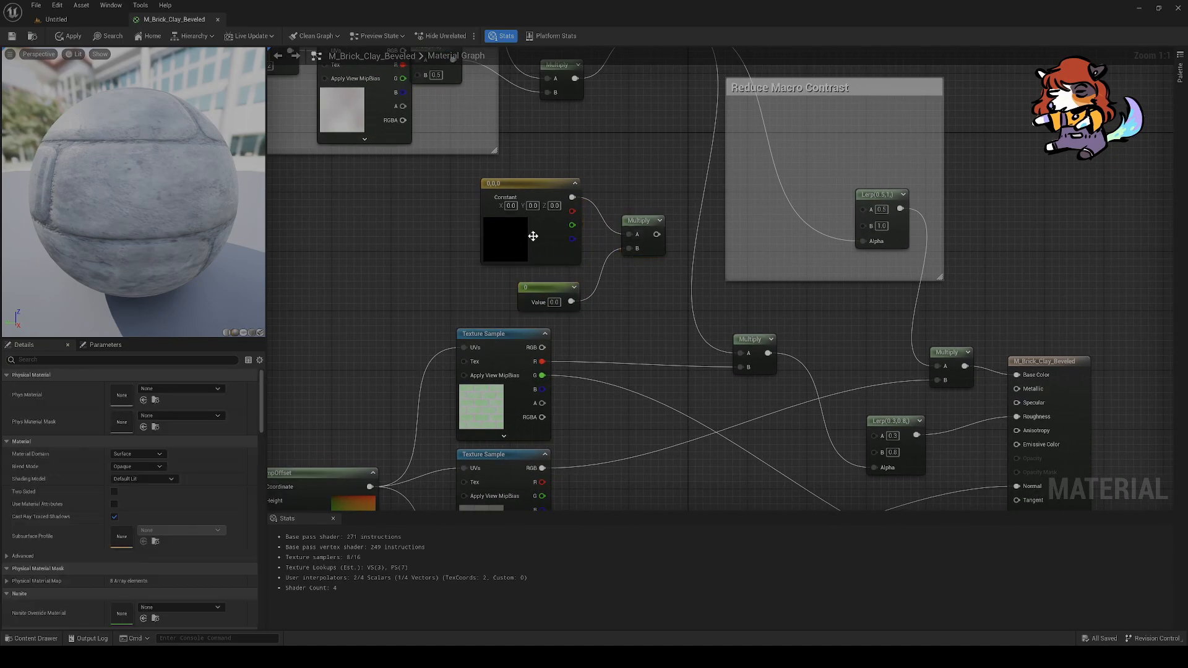
pyautogui.moveTo(535, 232); pyautogui.dragTo(464, 261)
pyautogui.click(653, 251)
pyautogui.moveTo(632, 304)
pyautogui.mouseDown(button='right')
pyautogui.moveTo(638, 322)
pyautogui.moveTo(612, 306)
pyautogui.mouseUp(button='right')
# Step: Delete the vector constant, the single-value constant and the Multiply node they feed
pyautogui.moveTo(631, 296); pyautogui.dragTo(437, 231)
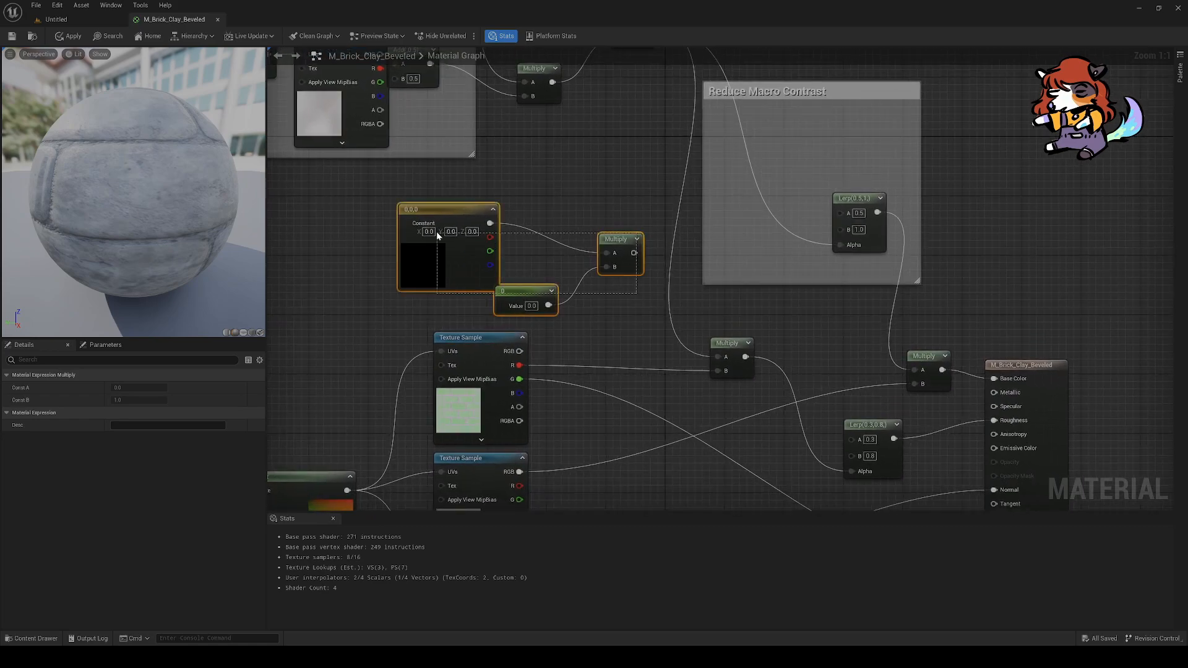
pyautogui.press('Delete')
pyautogui.moveTo(576, 300); pyautogui.dragTo(661, 276, button='right')
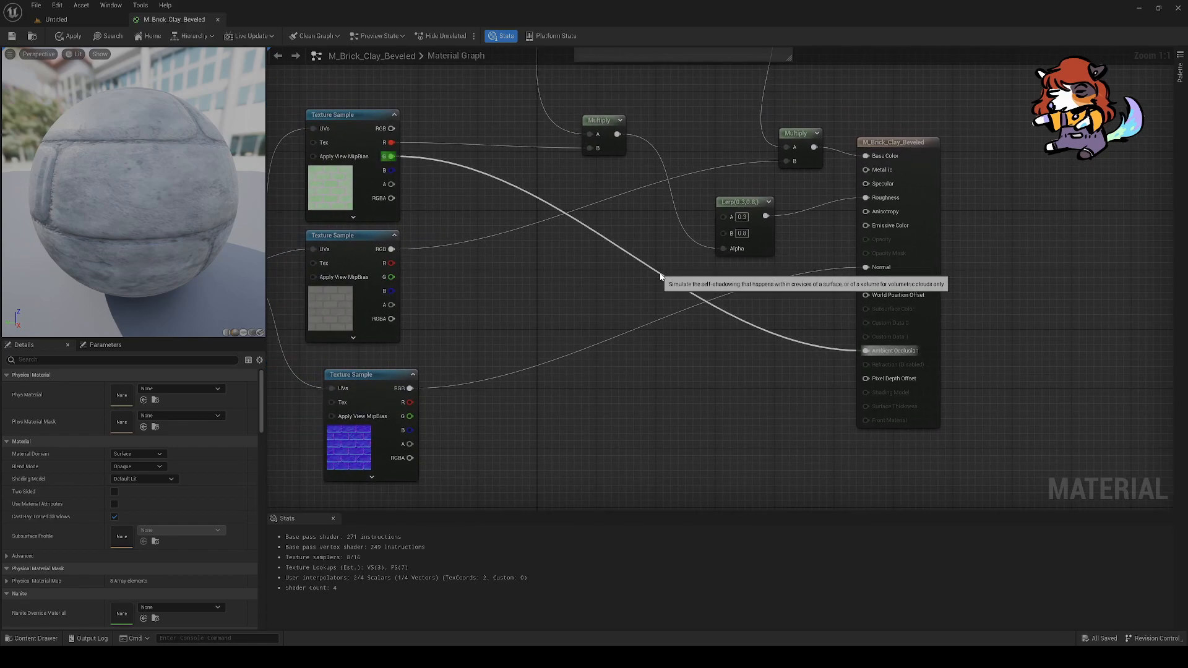
pyautogui.moveTo(588, 270); pyautogui.dragTo(557, 301, button='right')
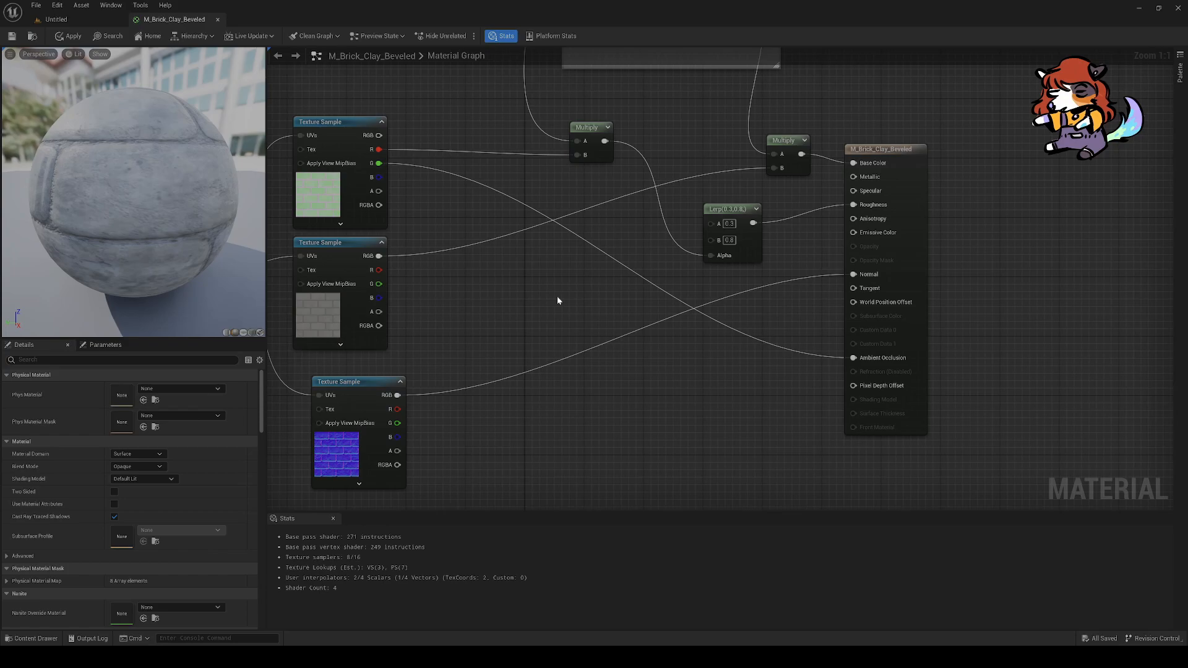
# Step: Nudge the middle Texture Sample node with the brick-pattern texture slightly, and deselect it
pyautogui.moveTo(333, 297); pyautogui.dragTo(419, 249, button='right')
pyautogui.moveTo(391, 269)
pyautogui.mouseDown()
pyautogui.moveTo(445, 256)
pyautogui.moveTo(560, 285)
pyautogui.moveTo(475, 297)
pyautogui.moveTo(406, 273)
pyautogui.mouseUp()
pyautogui.click(536, 313)
pyautogui.moveTo(536, 313)
pyautogui.mouseDown(button='right')
pyautogui.moveTo(525, 335)
pyautogui.moveTo(534, 310)
pyautogui.moveTo(536, 337)
pyautogui.moveTo(477, 332)
pyautogui.moveTo(536, 309)
pyautogui.mouseUp(button='right')
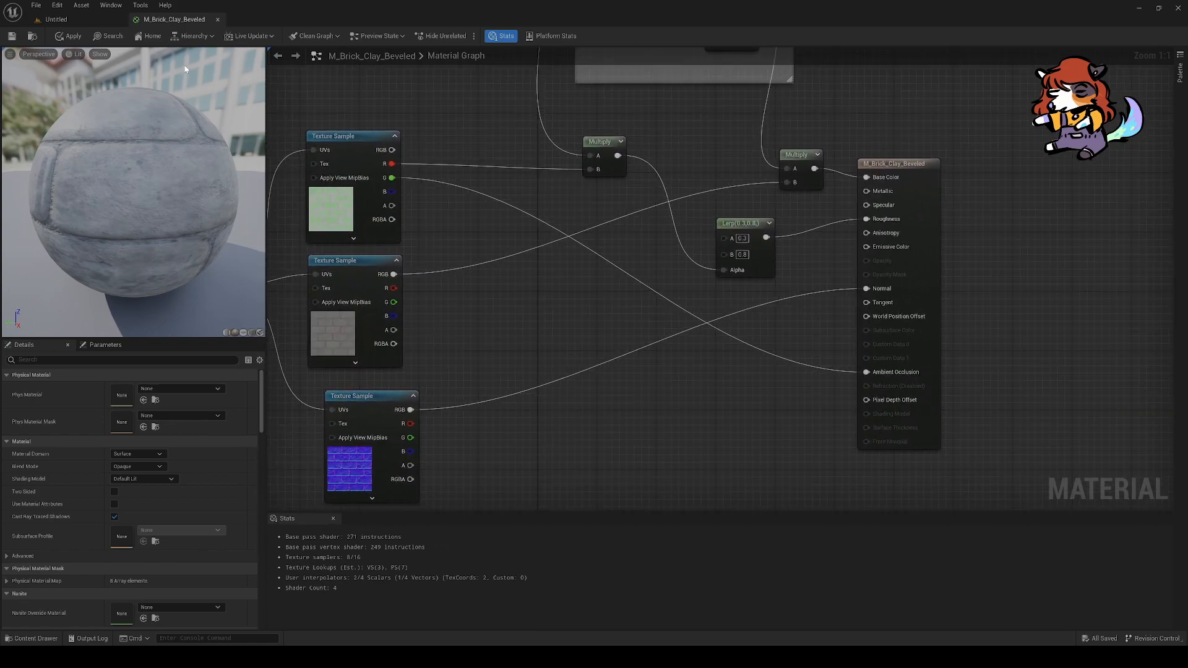
# Step: Close the M_Brick_Clay_Beveled material without applying its changes
pyautogui.middleClick(177, 24)
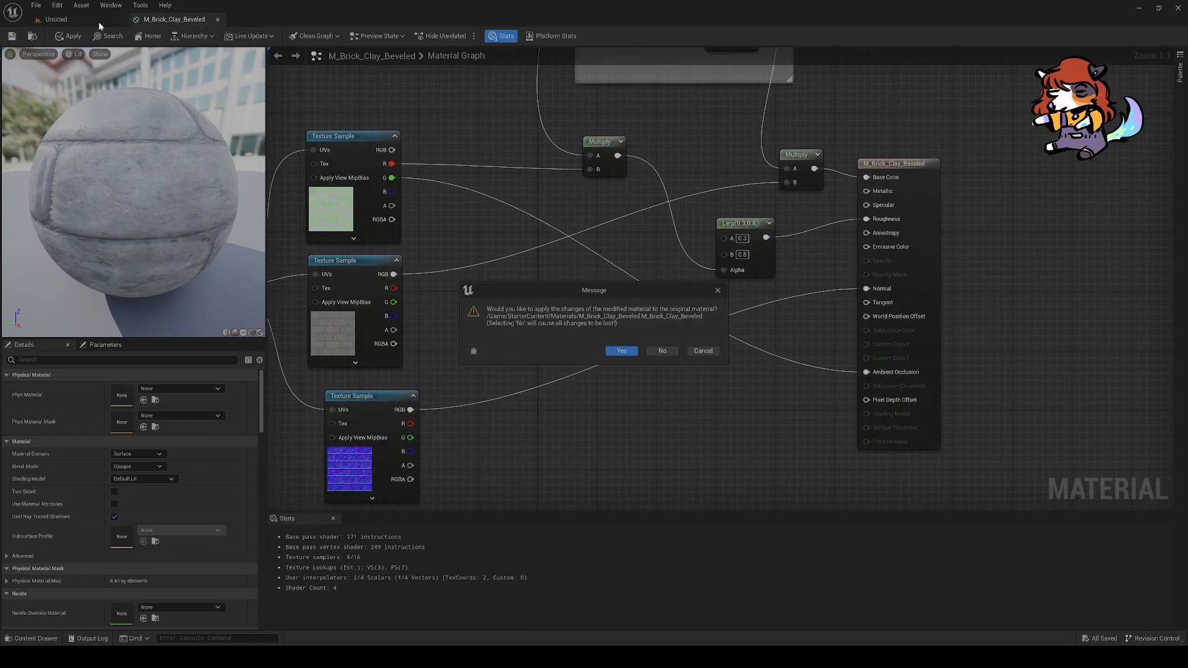
pyautogui.click(662, 350)
pyautogui.moveTo(403, 234); pyautogui.dragTo(403, 234, button='right')
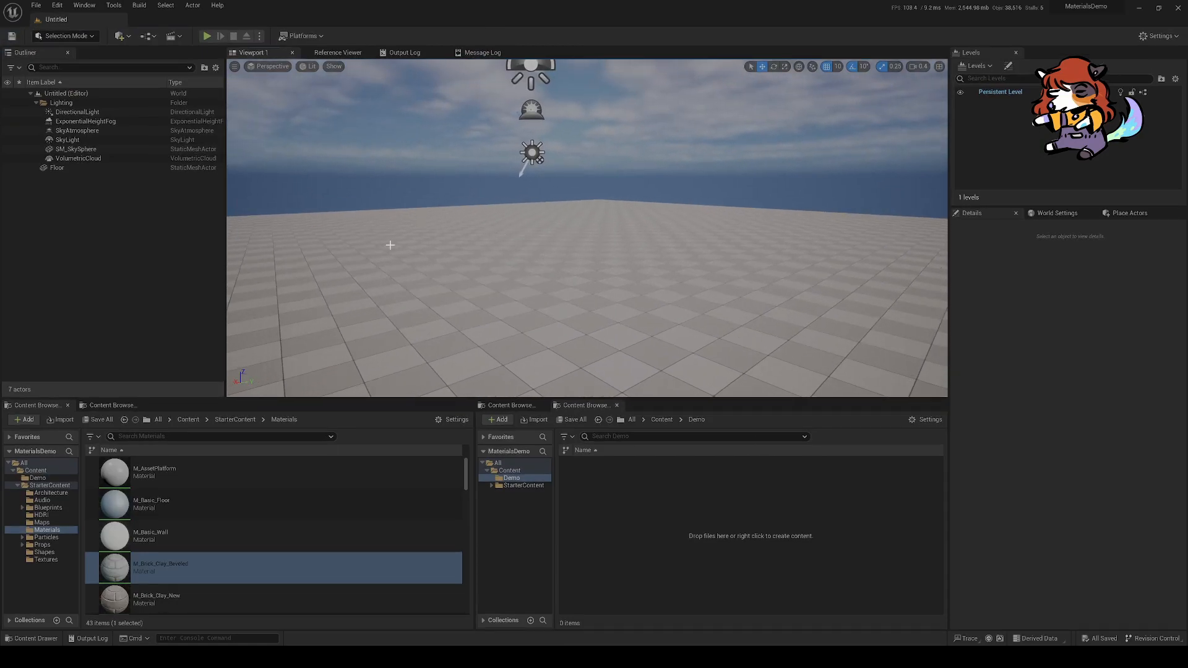
# Step: Create a new Material named MM_DemoMat_A in the Demo folder and open it in the material editor
pyautogui.rightClick(639, 504)
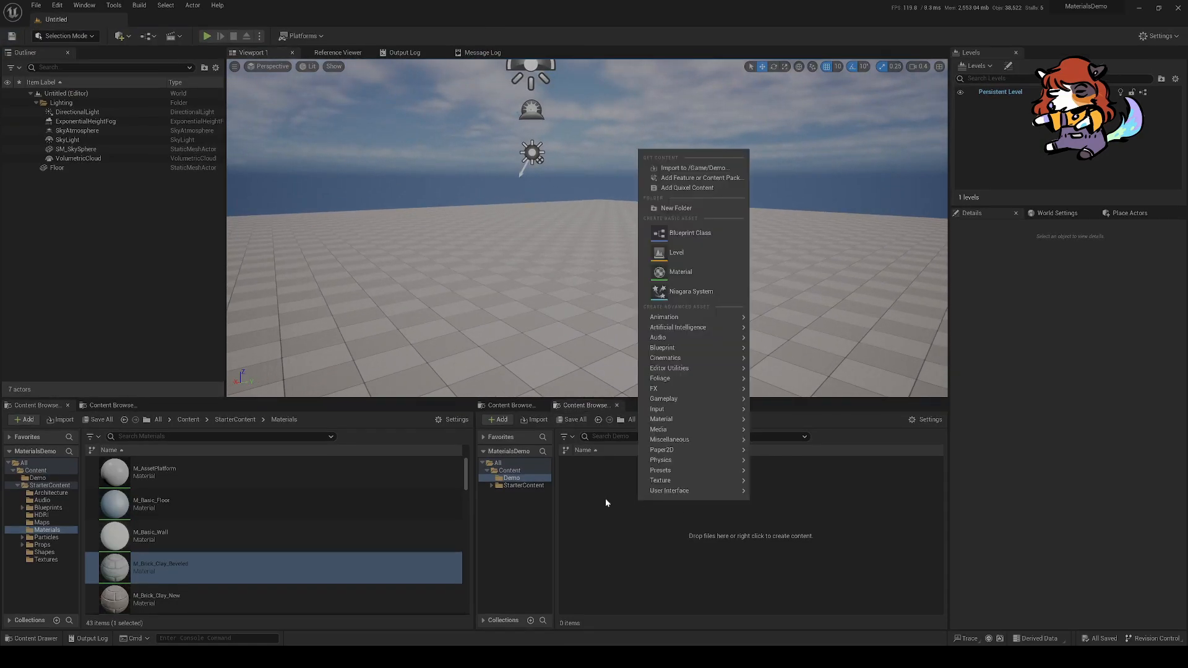
pyautogui.click(611, 526)
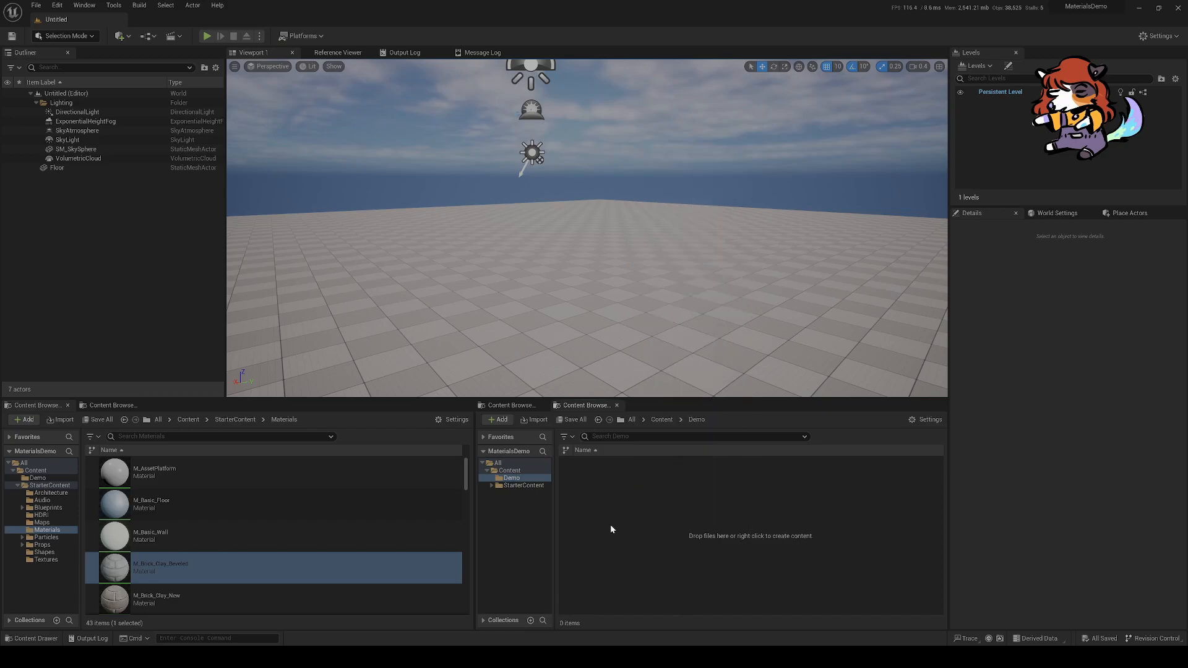
pyautogui.rightClick(667, 514)
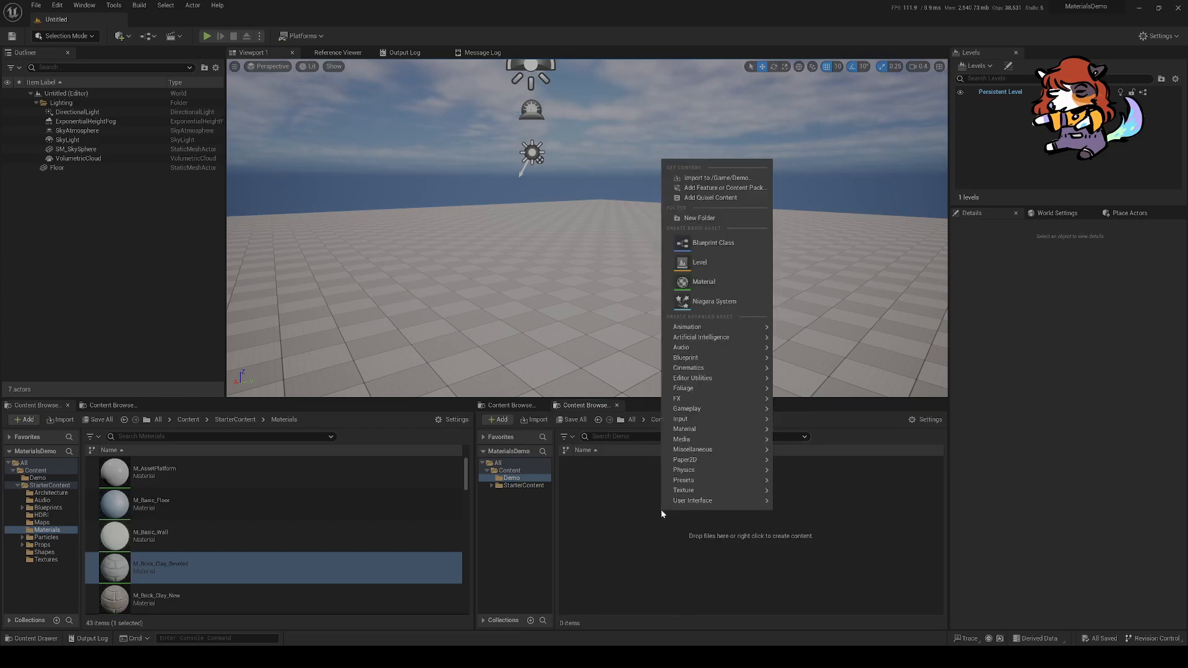
pyautogui.click(713, 284)
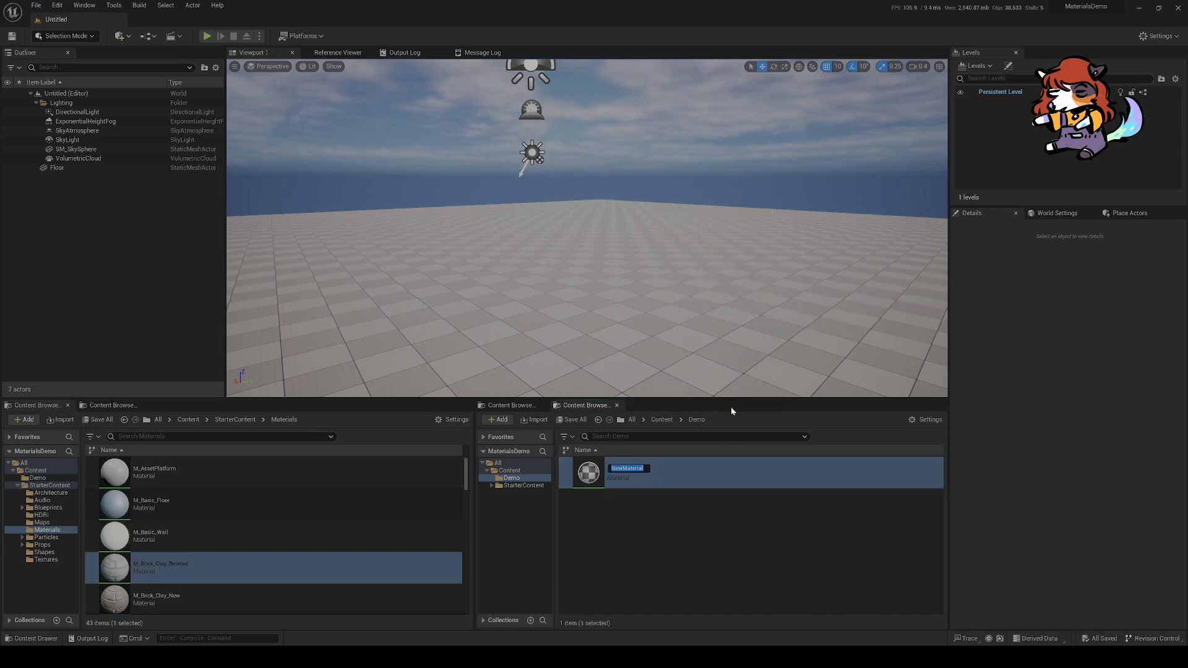
pyautogui.write('M')
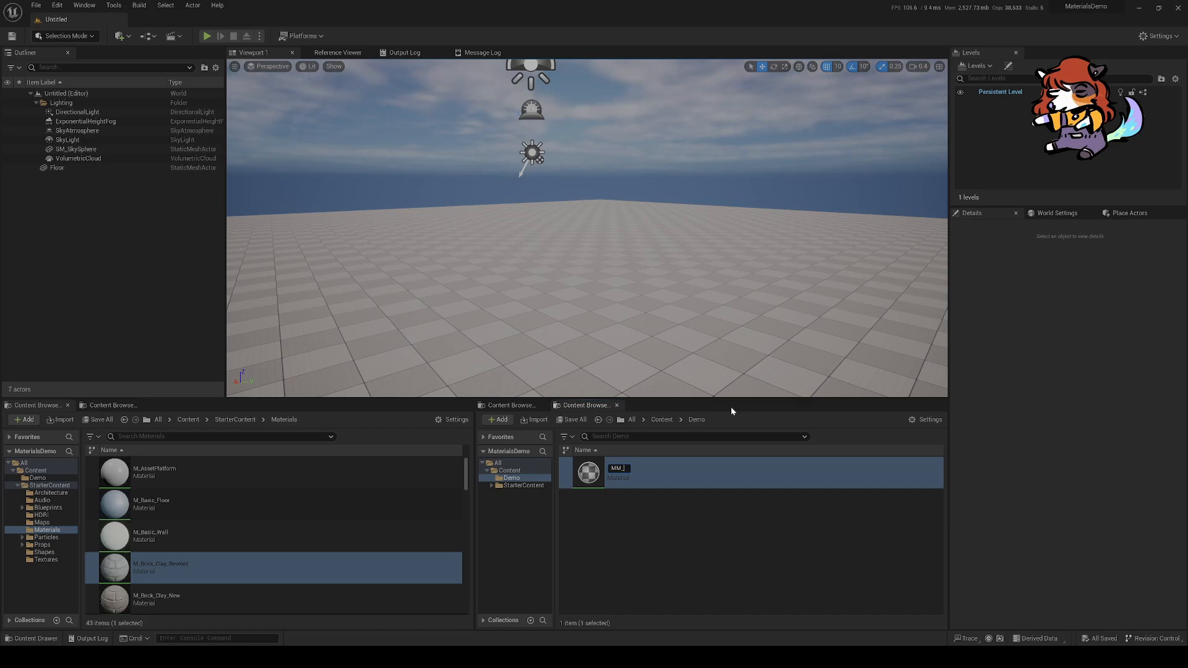
pyautogui.write('M_DemoMat_A')
pyautogui.press('Return')
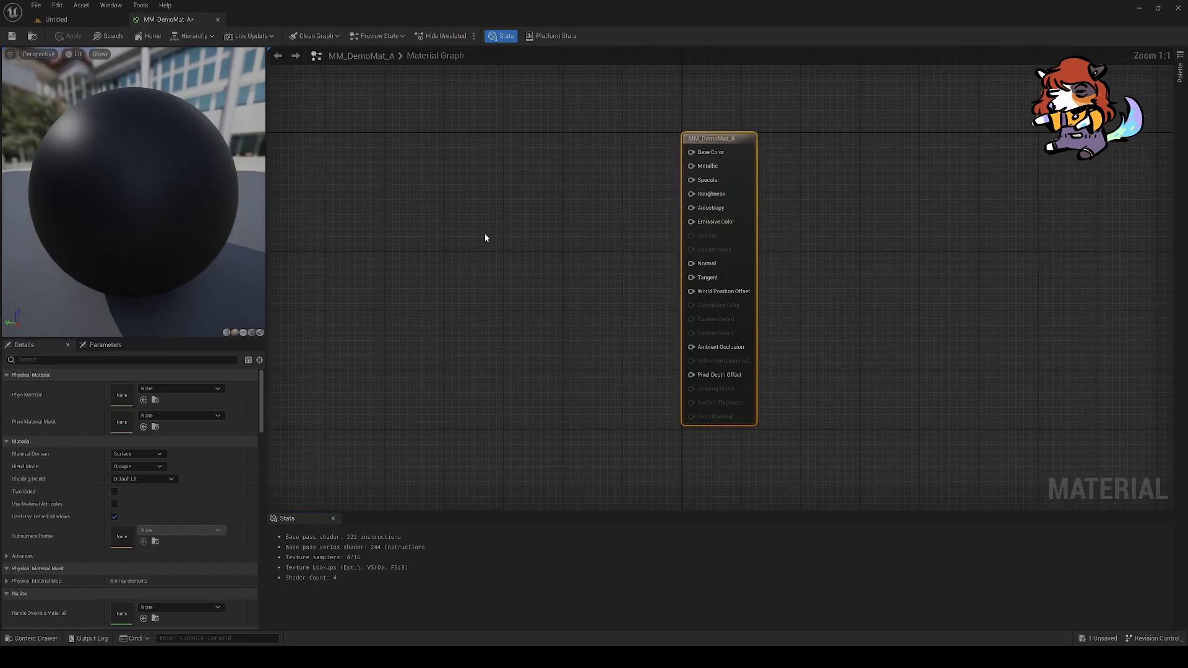
# Step: Look over the empty MM_DemoMat_A graph and rotate the view of its preview sphere
pyautogui.moveTo(493, 273); pyautogui.dragTo(655, 272, button='right')
pyautogui.moveTo(502, 188); pyautogui.dragTo(528, 205, button='right')
pyautogui.moveTo(168, 217); pyautogui.dragTo(217, 198)
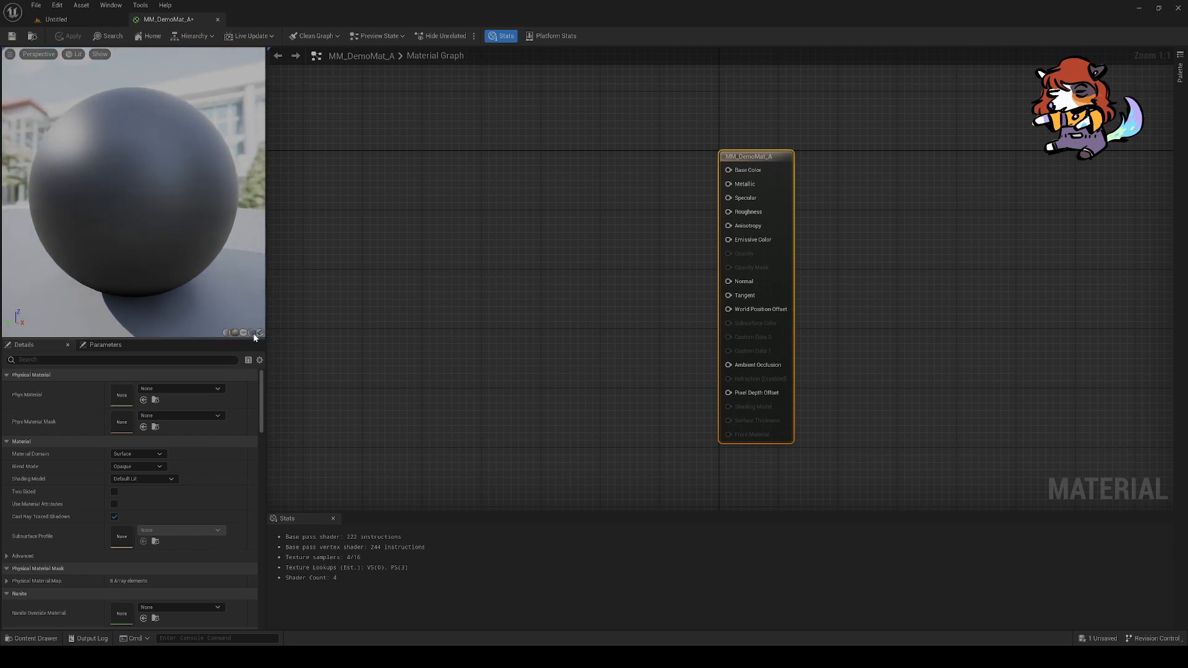
# Step: Switch the material preview mesh to a cube and frame the whole cube from an angle
pyautogui.click(254, 335)
pyautogui.moveTo(174, 251); pyautogui.dragTo(156, 285, button='right')
pyautogui.moveTo(175, 251)
pyautogui.mouseDown()
pyautogui.moveTo(213, 246)
pyautogui.moveTo(174, 260)
pyautogui.moveTo(186, 248)
pyautogui.mouseUp()
pyautogui.moveTo(162, 244); pyautogui.dragTo(162, 216, button='right')
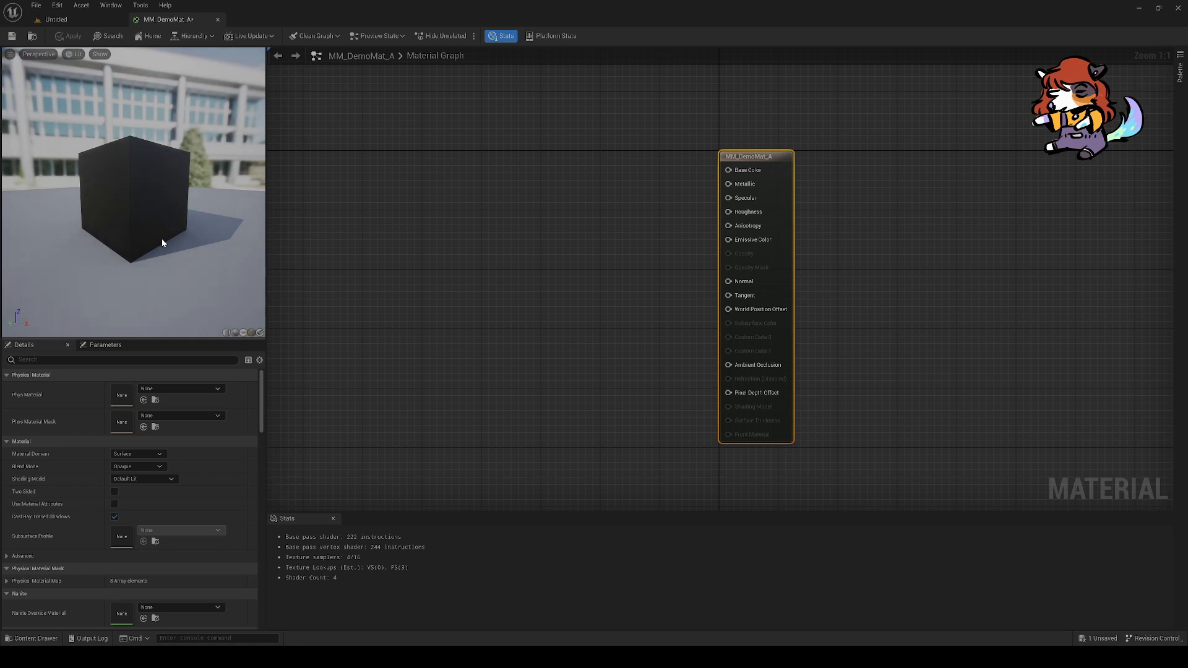
pyautogui.moveTo(440, 202); pyautogui.dragTo(474, 234, button='right')
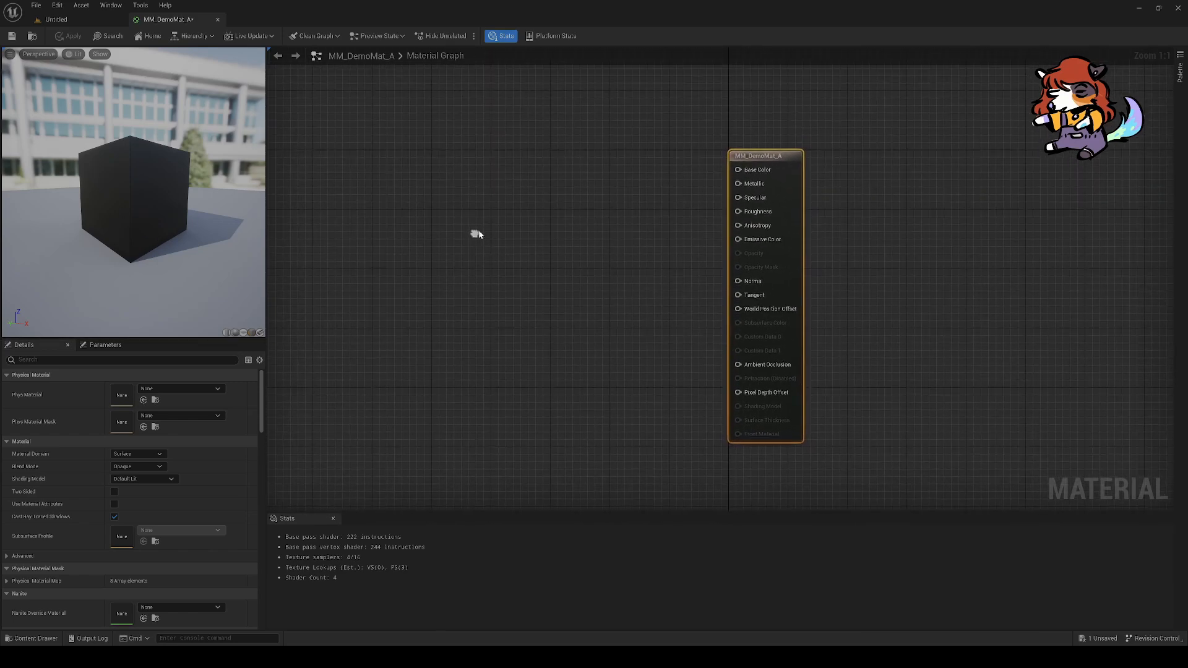
# Step: Add a Texture Sample node to the graph and place it beside the MM_DemoMat_A output node
pyautogui.click(505, 212)
pyautogui.moveTo(518, 186); pyautogui.dragTo(536, 188, button='right')
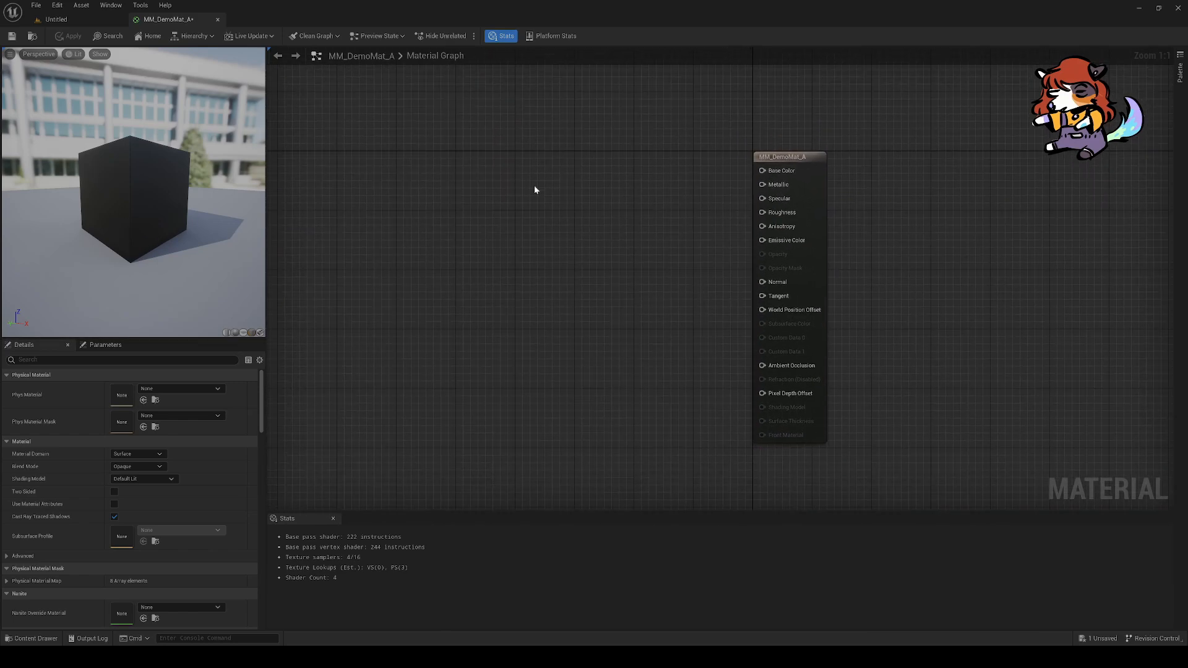
pyautogui.rightClick(536, 188)
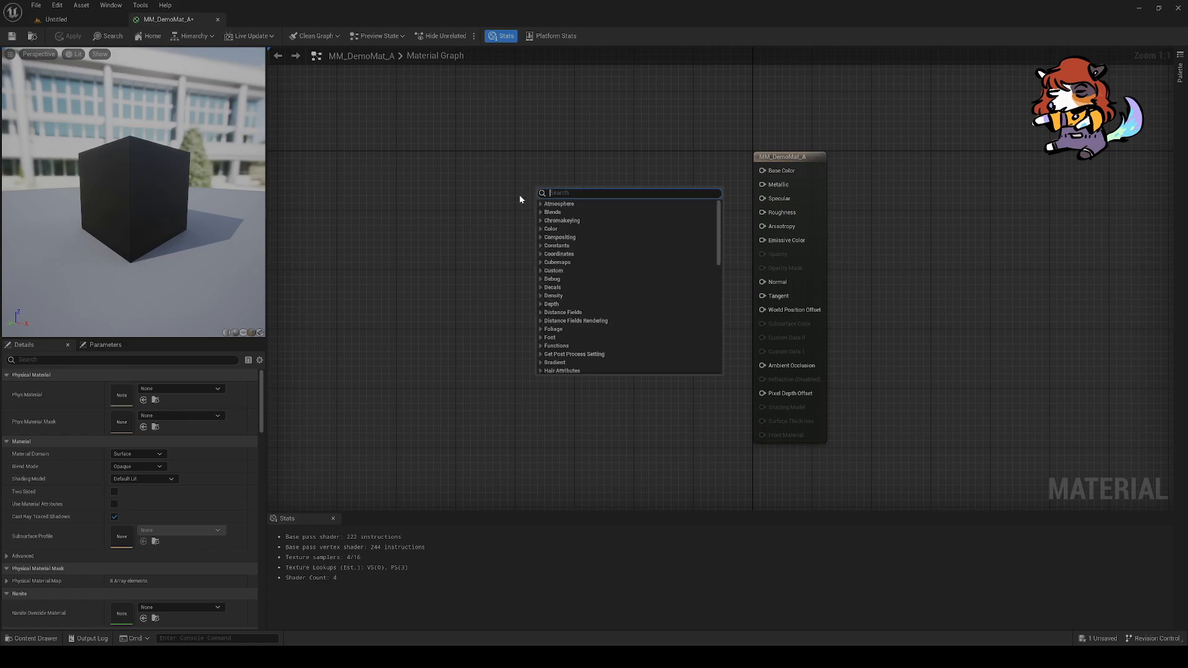
pyautogui.write('texture')
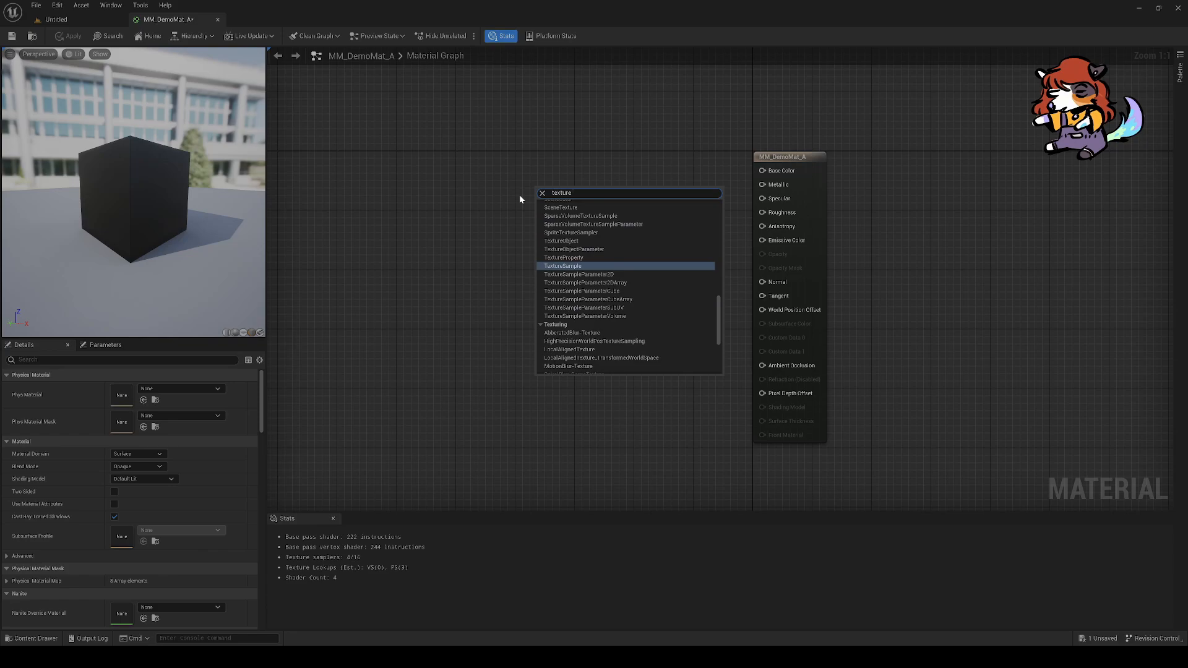
pyautogui.click(581, 267)
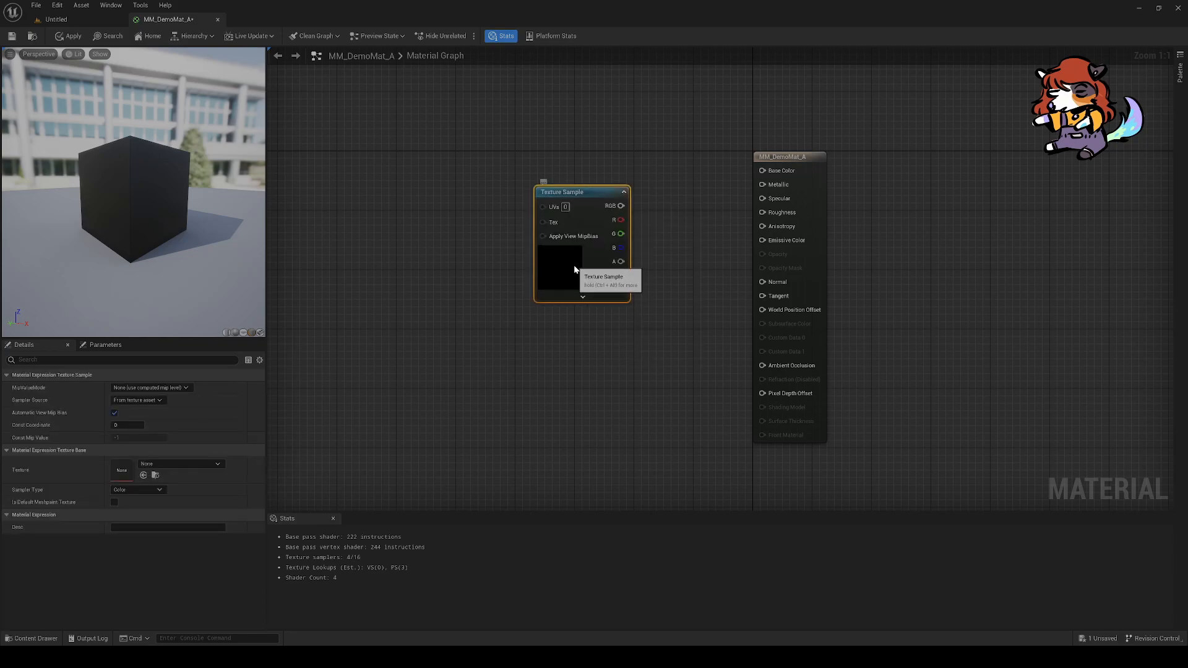
pyautogui.moveTo(580, 266); pyautogui.dragTo(567, 239)
pyautogui.moveTo(552, 262); pyautogui.dragTo(530, 288, button='right')
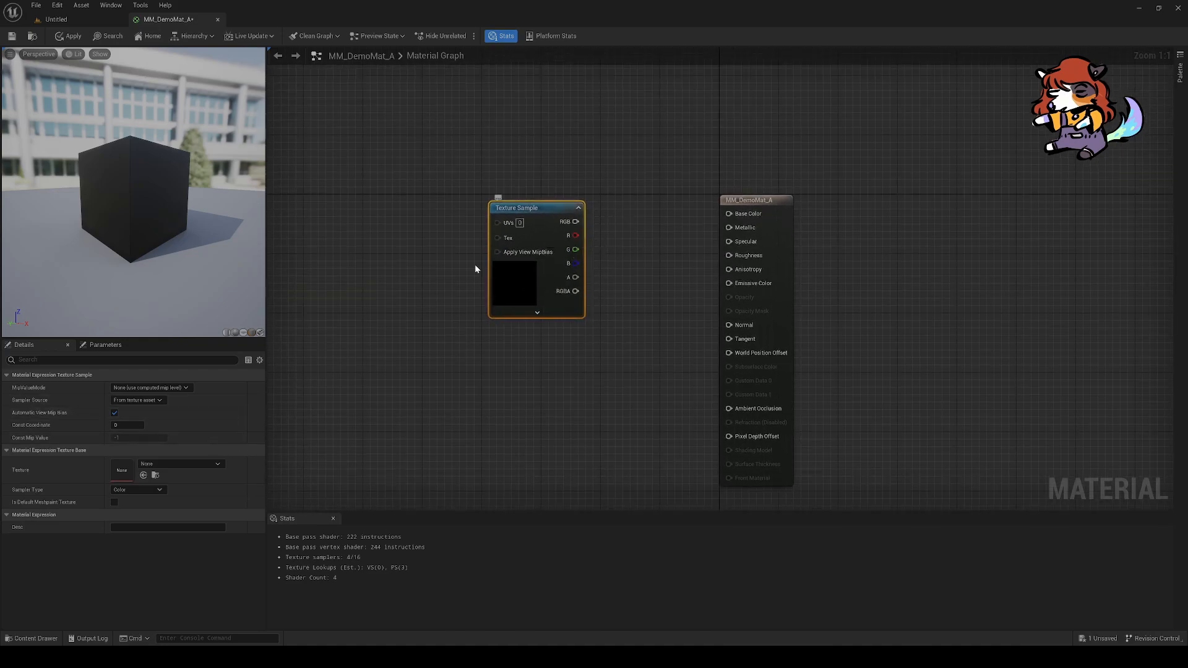
pyautogui.moveTo(510, 280); pyautogui.dragTo(502, 272)
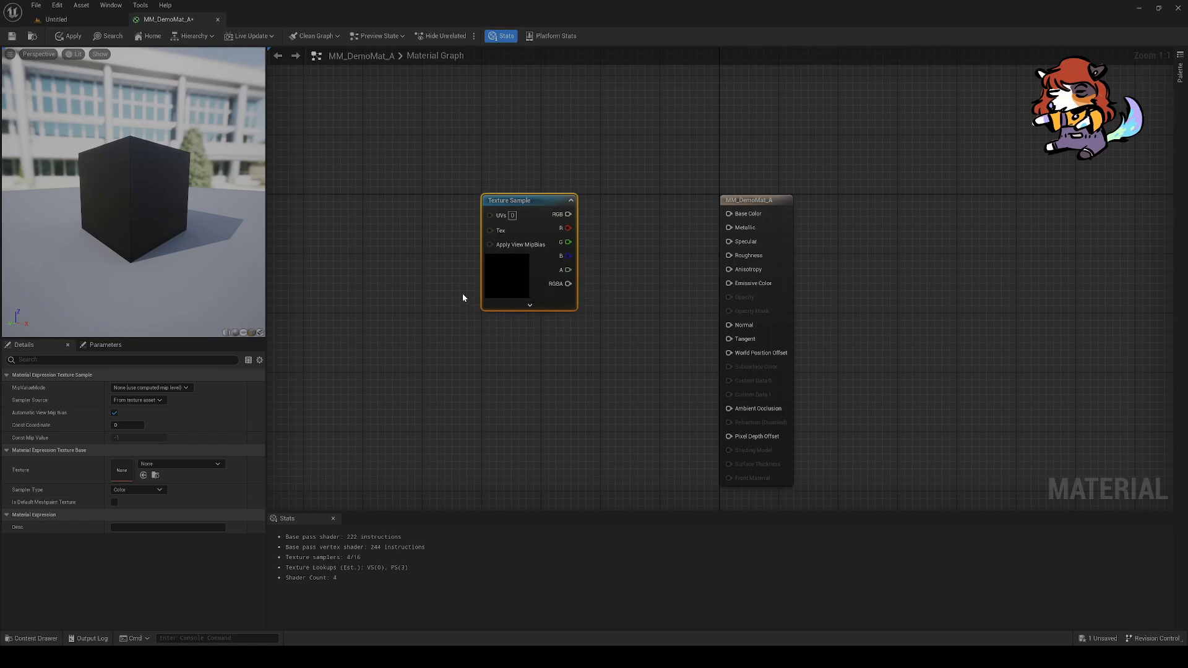
# Step: Assign the T_CobbleStone_Pebble_D texture to the Texture Sample node
pyautogui.click(176, 464)
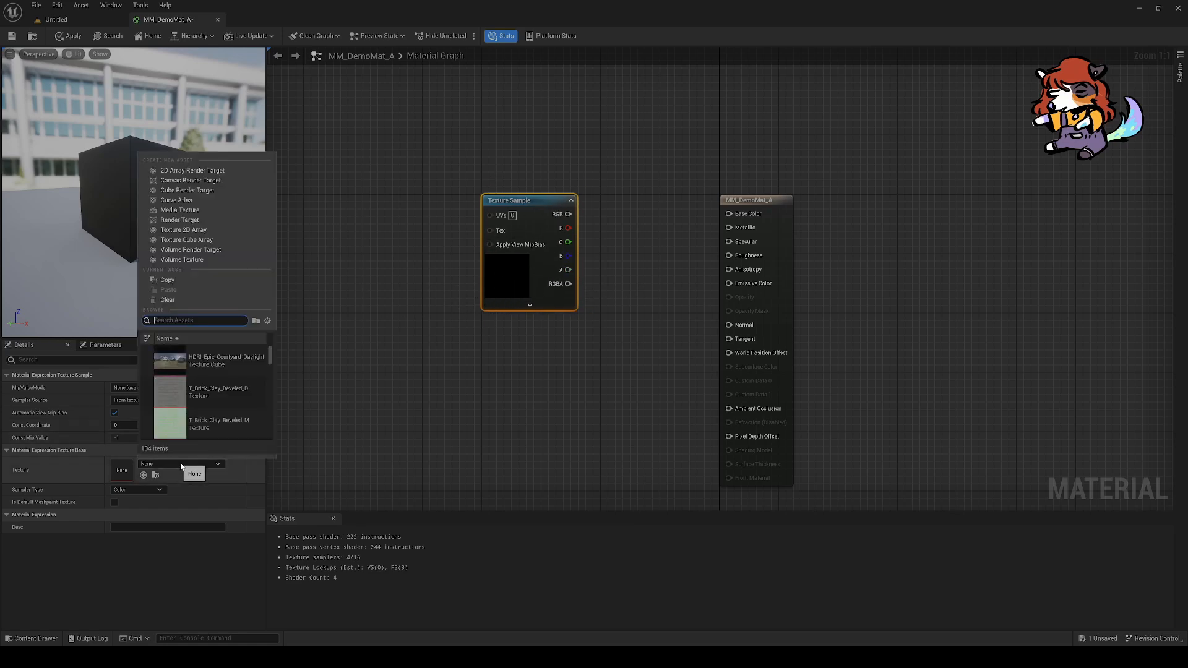
pyautogui.write('cobblestone')
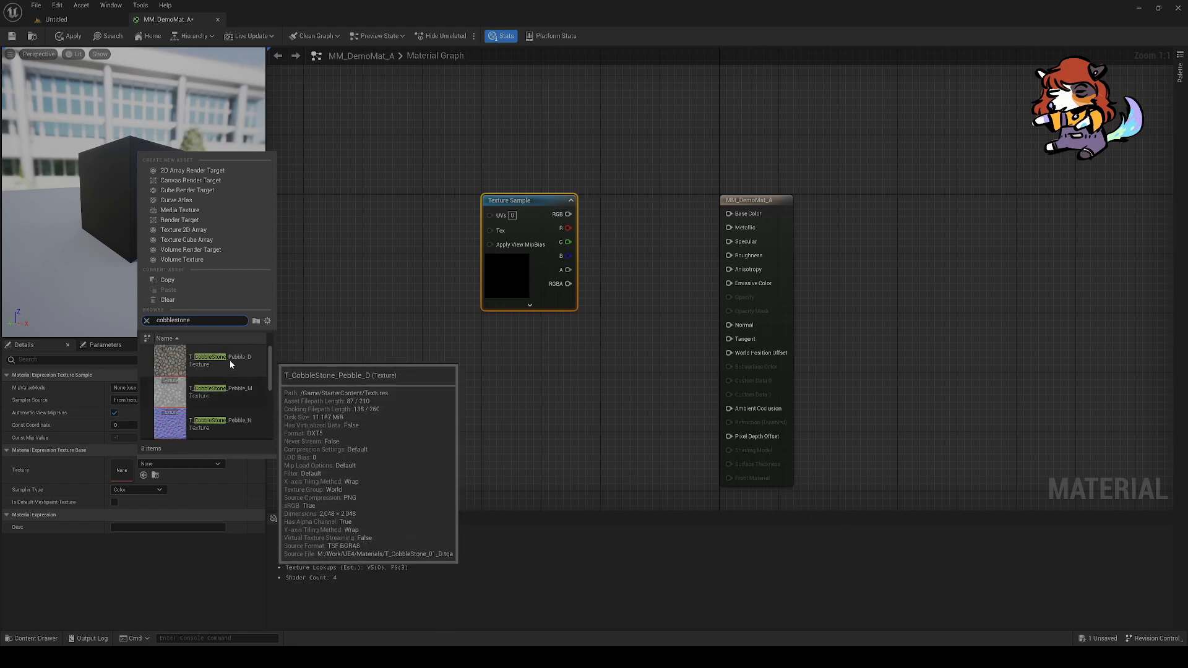
pyautogui.click(229, 360)
pyautogui.moveTo(559, 337); pyautogui.dragTo(529, 328, button='right')
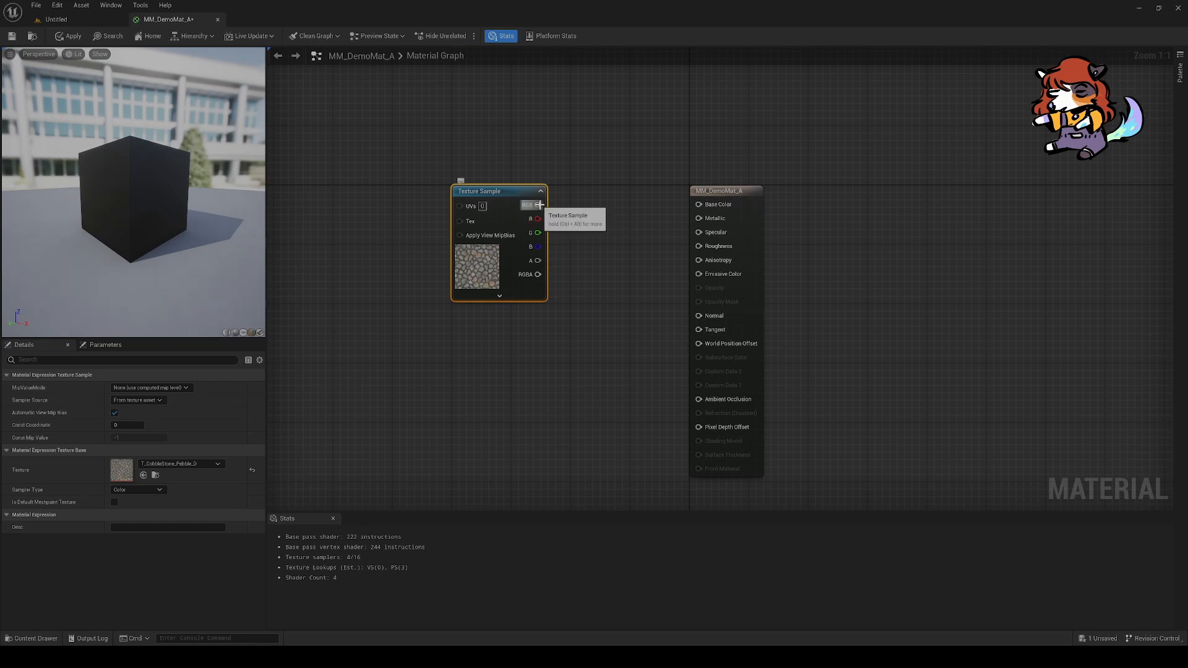
pyautogui.moveTo(572, 237); pyautogui.dragTo(520, 243, button='right')
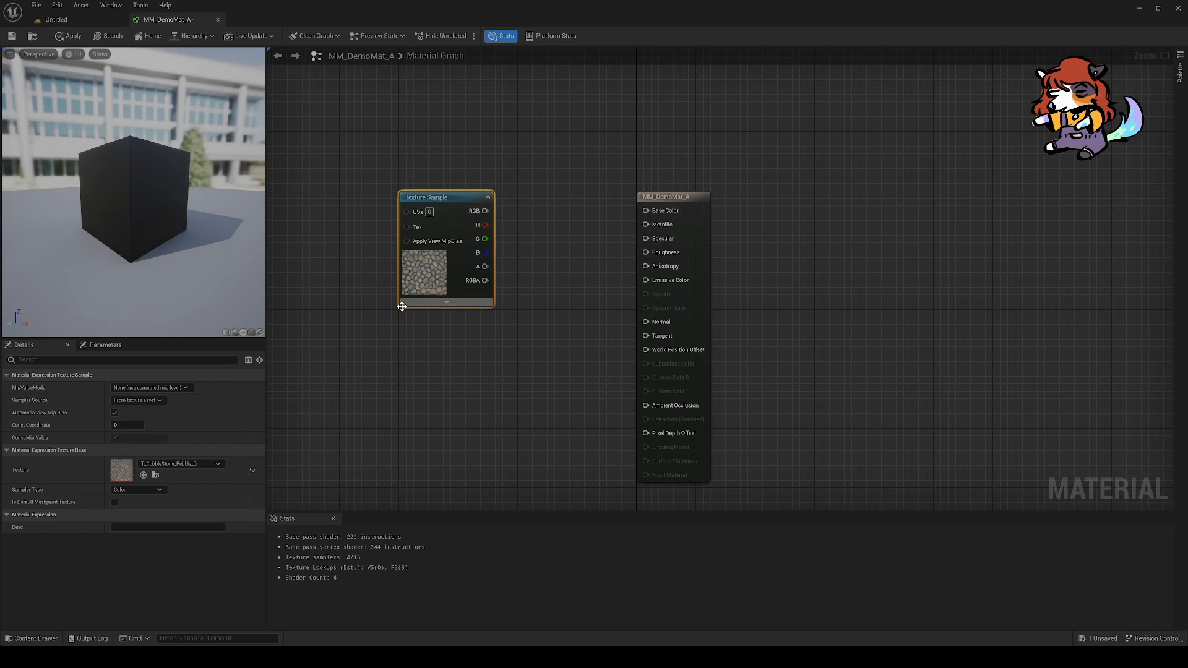
# Step: Connect the Texture Sample's red and then its green output to Base Color, inspecting the result on the preview cube
pyautogui.moveTo(487, 224); pyautogui.dragTo(644, 210)
pyautogui.moveTo(107, 242); pyautogui.dragTo(123, 211)
pyautogui.scroll(6, 113, 223)
pyautogui.moveTo(484, 238)
pyautogui.mouseDown()
pyautogui.moveTo(625, 230)
pyautogui.moveTo(646, 211)
pyautogui.mouseUp()
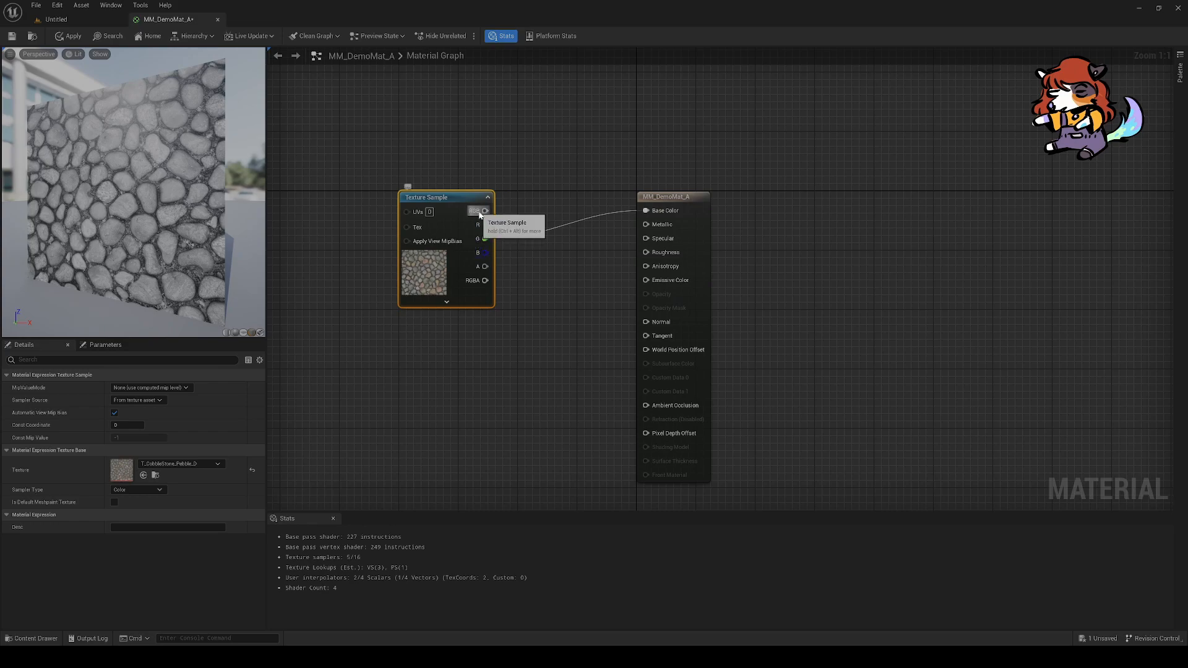
# Step: Connect the Texture Sample's RGB output to Base Color and move the sample node farther from the output node
pyautogui.moveTo(480, 212); pyautogui.dragTo(677, 210)
pyautogui.press('Home')
pyautogui.moveTo(535, 256); pyautogui.dragTo(388, 257)
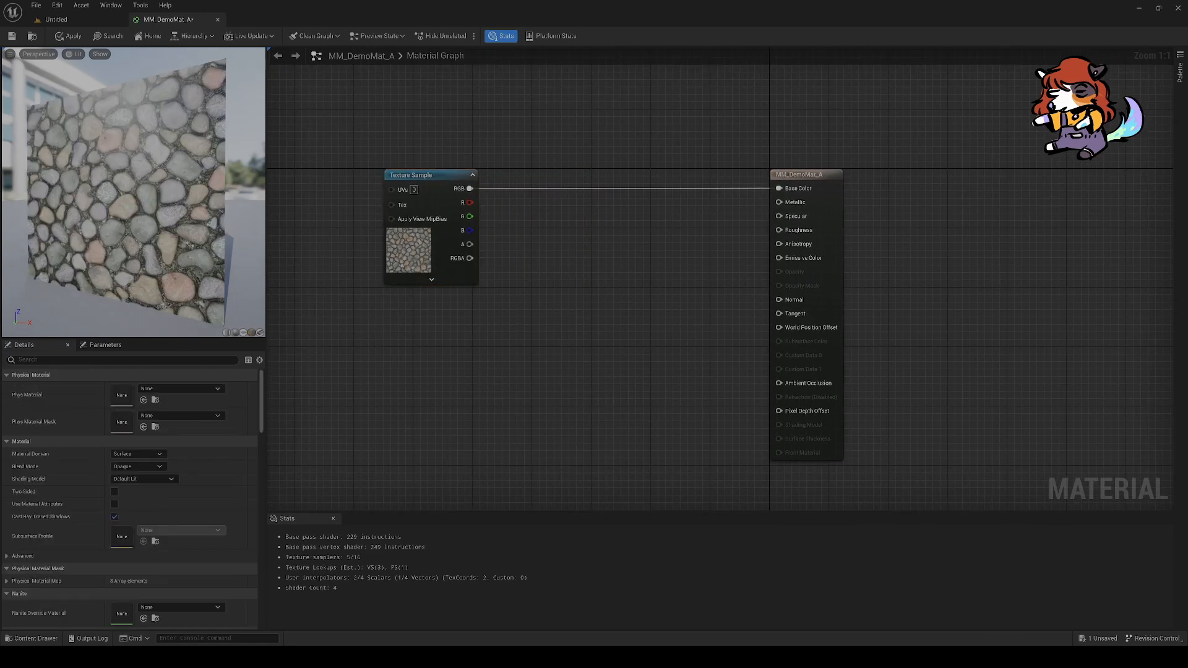
# Step: Examine how the cobblestone texture maps onto the preview cube's faces from several angles and distances
pyautogui.moveTo(148, 185); pyautogui.dragTo(93, 210)
pyautogui.moveTo(93, 210); pyautogui.dragTo(99, 248, button='right')
pyautogui.moveTo(99, 248); pyautogui.dragTo(80, 235)
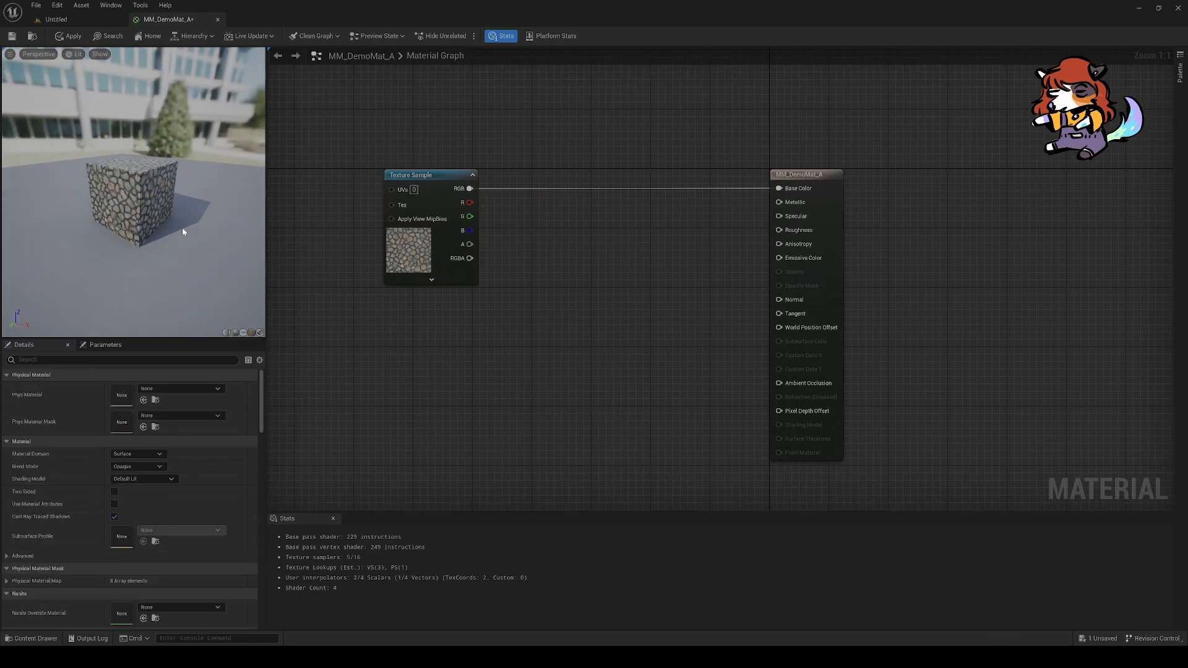
pyautogui.moveTo(154, 215); pyautogui.dragTo(143, 176)
pyautogui.moveTo(146, 239); pyautogui.dragTo(161, 237)
pyautogui.moveTo(522, 318); pyautogui.dragTo(537, 295, button='right')
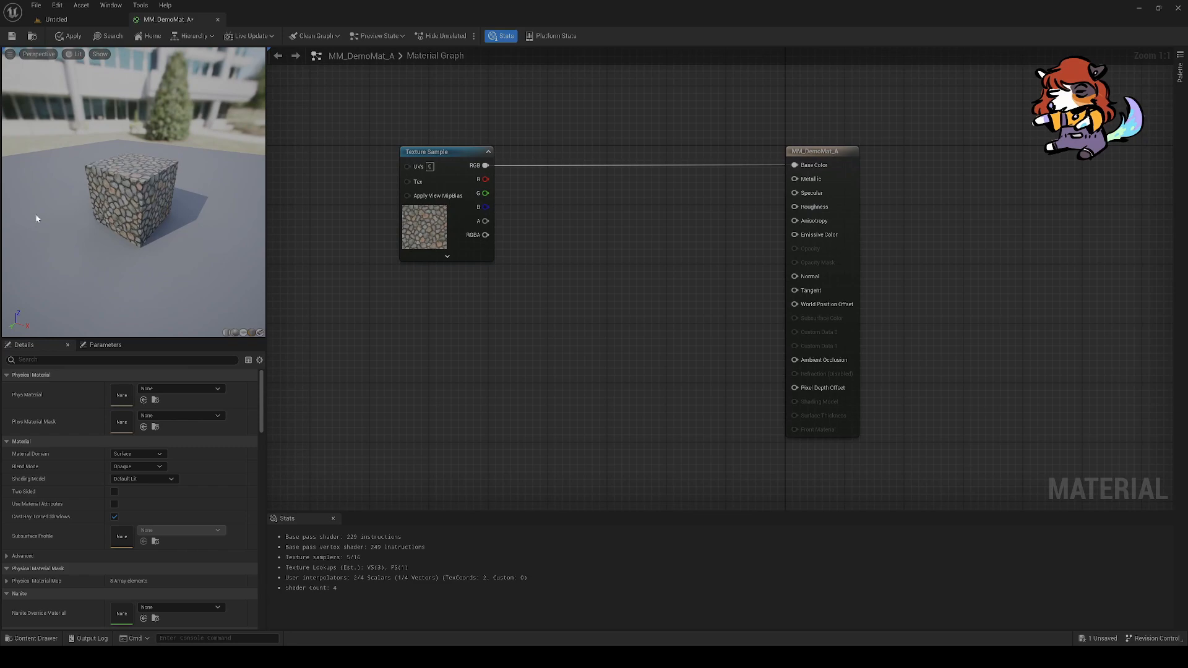
pyautogui.scroll(4, 133, 213)
pyautogui.moveTo(135, 214); pyautogui.dragTo(148, 191)
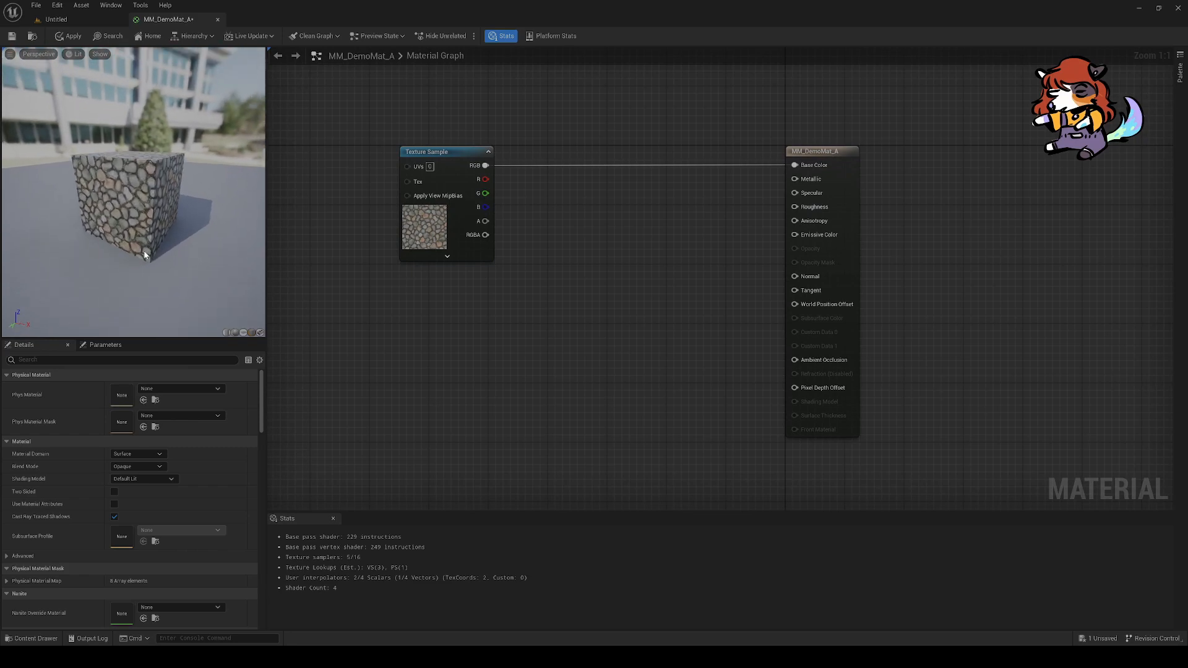
pyautogui.moveTo(144, 259); pyautogui.dragTo(162, 244)
pyautogui.moveTo(606, 284); pyautogui.dragTo(646, 283, button='right')
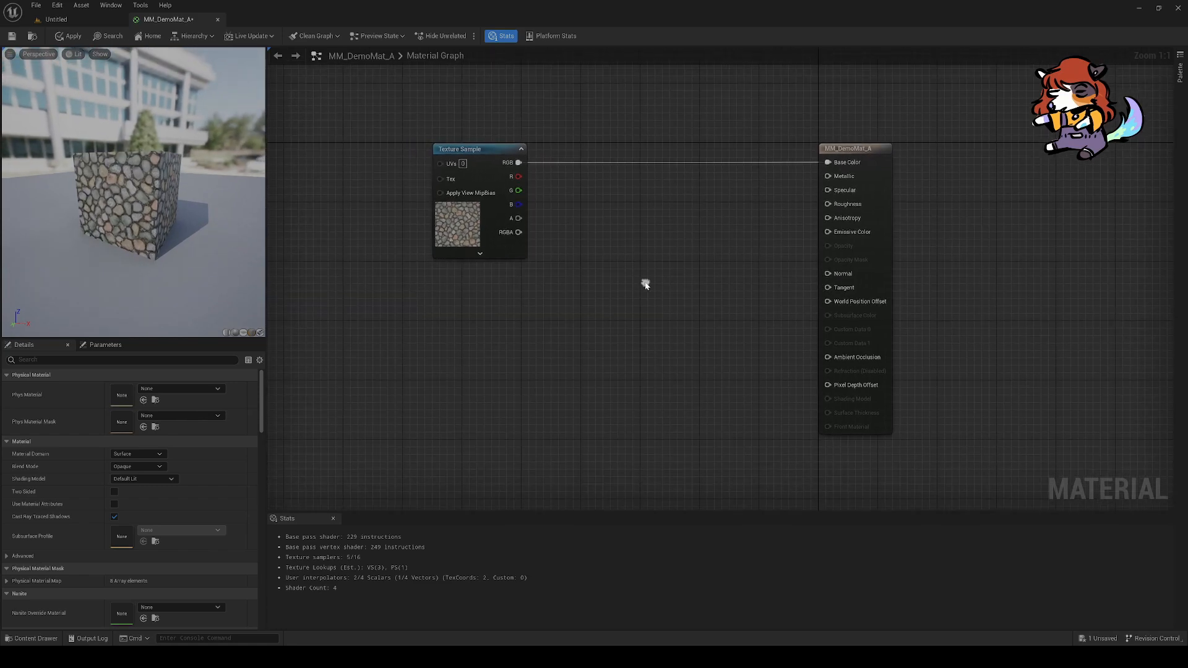
pyautogui.rightClick(456, 310)
pyautogui.click(362, 296)
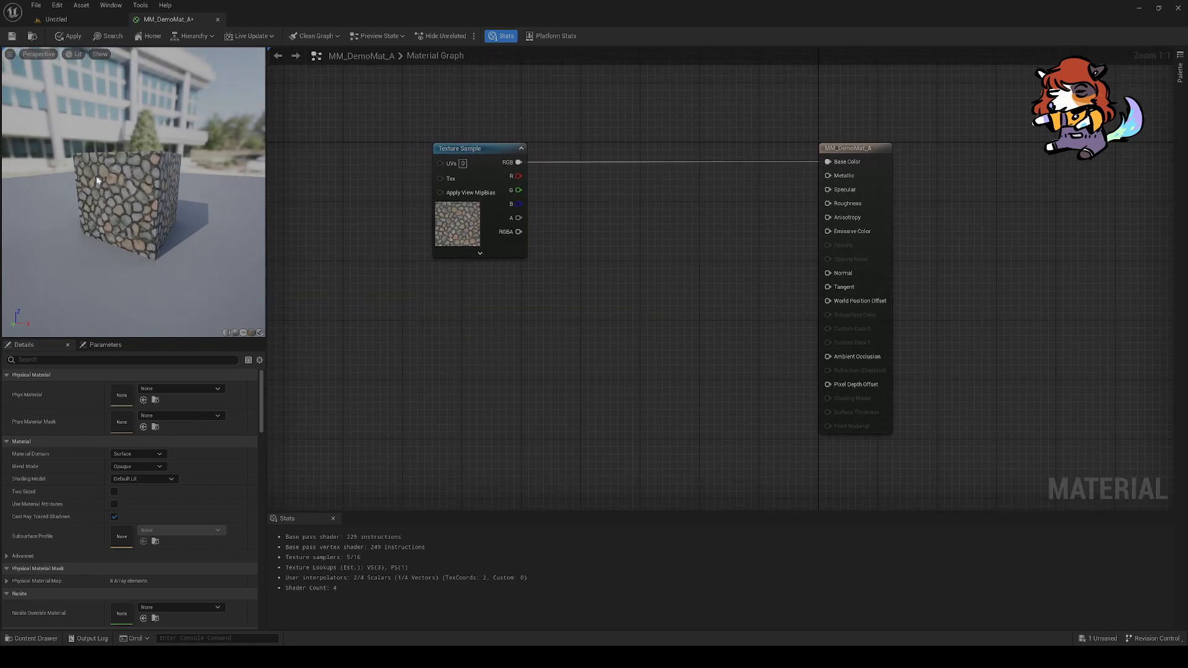
pyautogui.moveTo(92, 173); pyautogui.dragTo(116, 192)
# Step: Add a TextureCoordinate node below the Texture Sample and connect its output to Base Color
pyautogui.rightClick(488, 302)
pyautogui.write('tex')
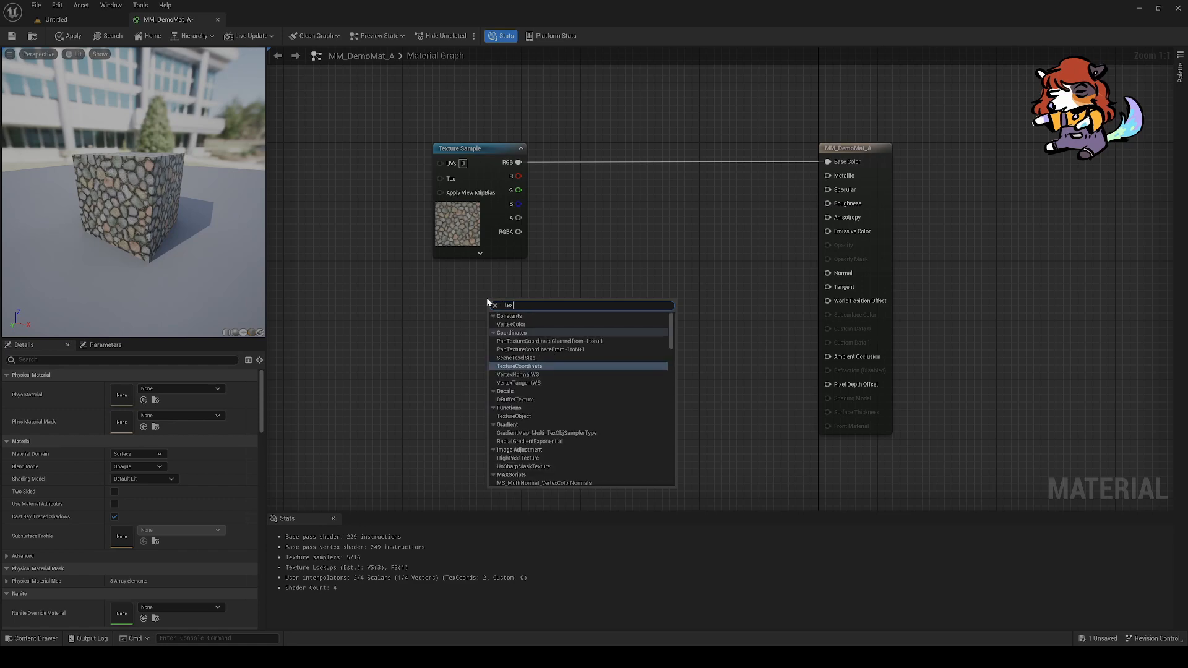
pyautogui.press('Return')
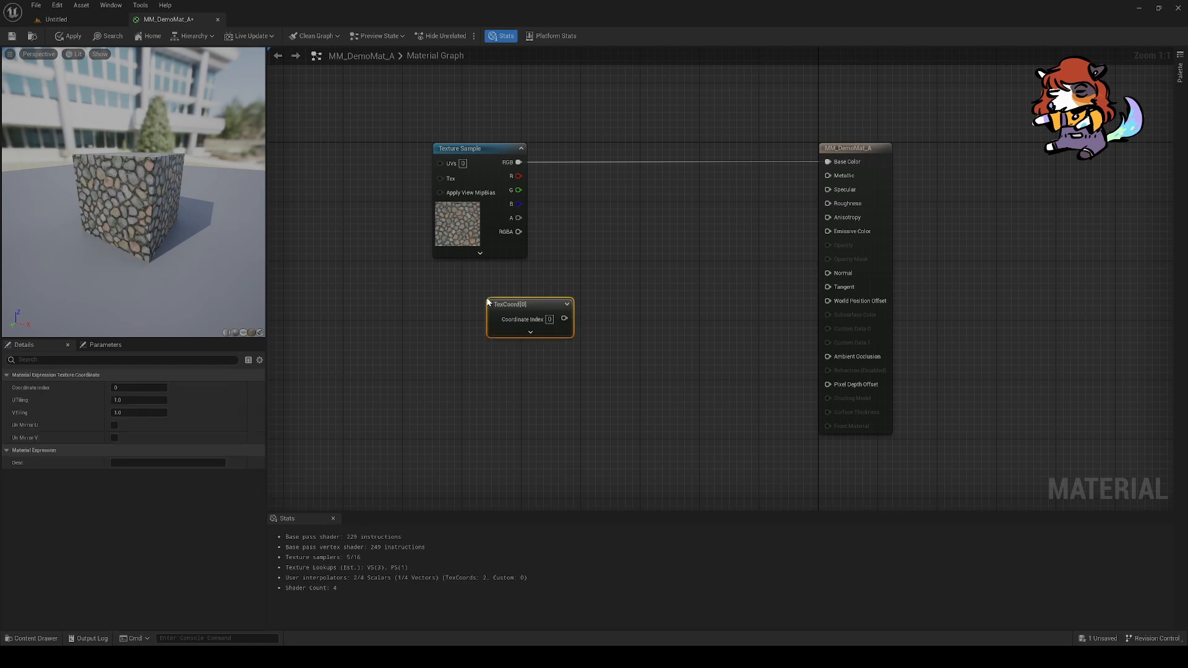
pyautogui.moveTo(507, 300); pyautogui.dragTo(827, 161)
pyautogui.moveTo(546, 350); pyautogui.dragTo(549, 357, button='right')
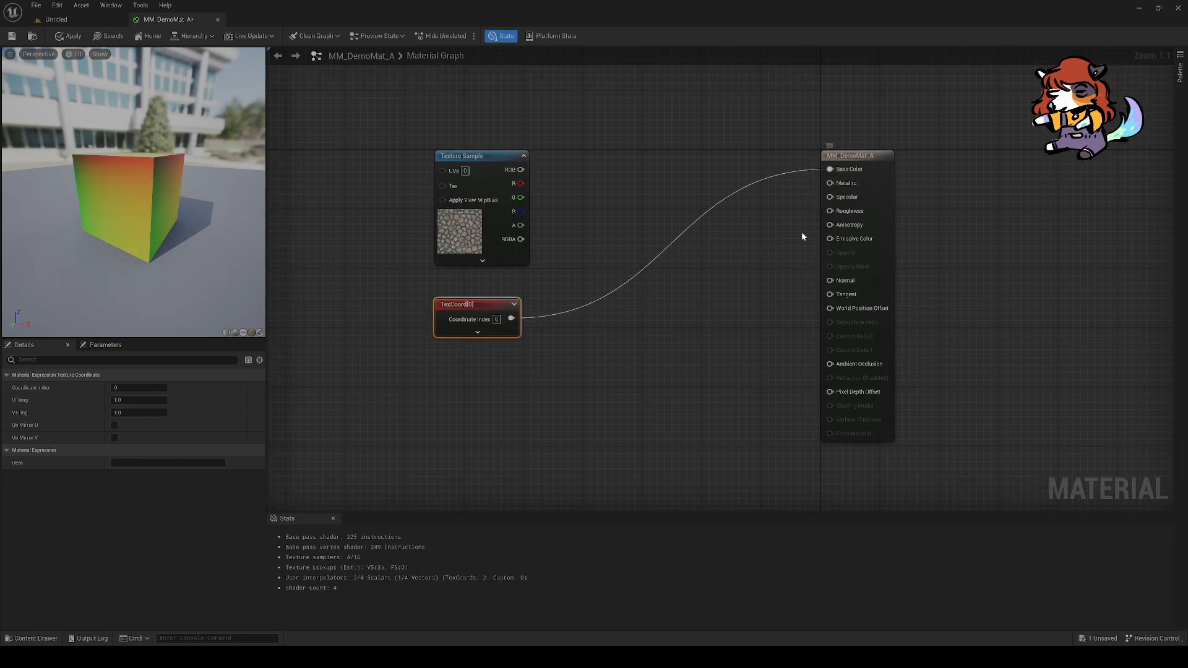
# Step: Examine the texture coordinate colors across the preview cube's faces and corners from different angles
pyautogui.moveTo(96, 263); pyautogui.dragTo(125, 194)
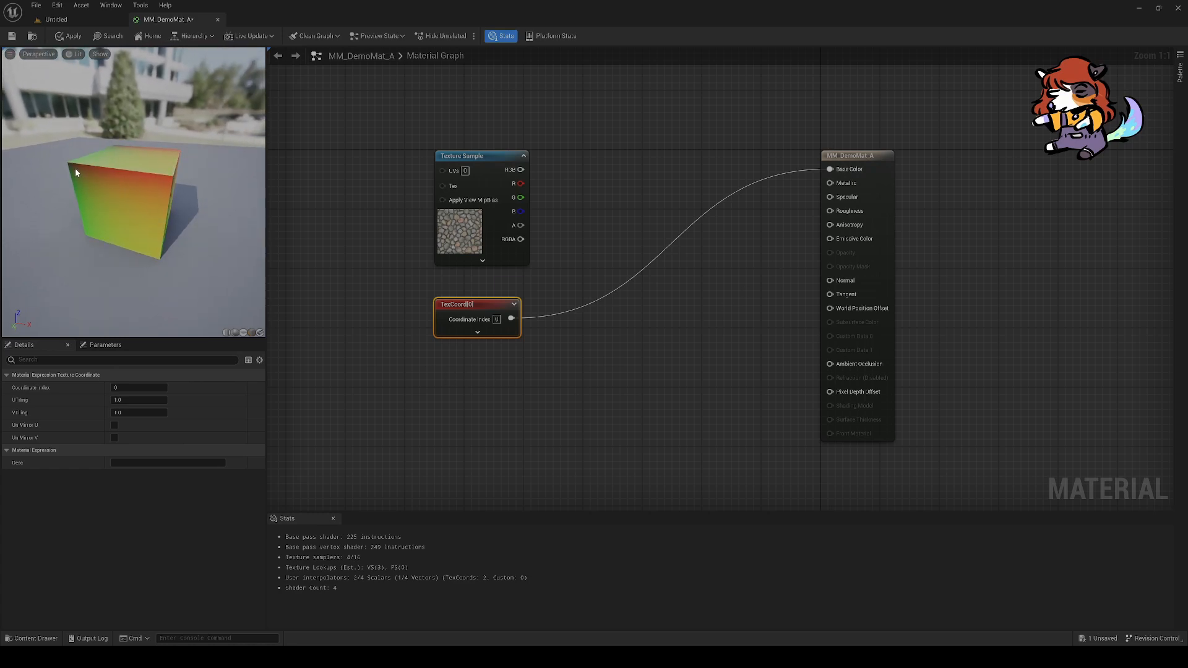
pyautogui.moveTo(22, 167); pyautogui.dragTo(60, 171)
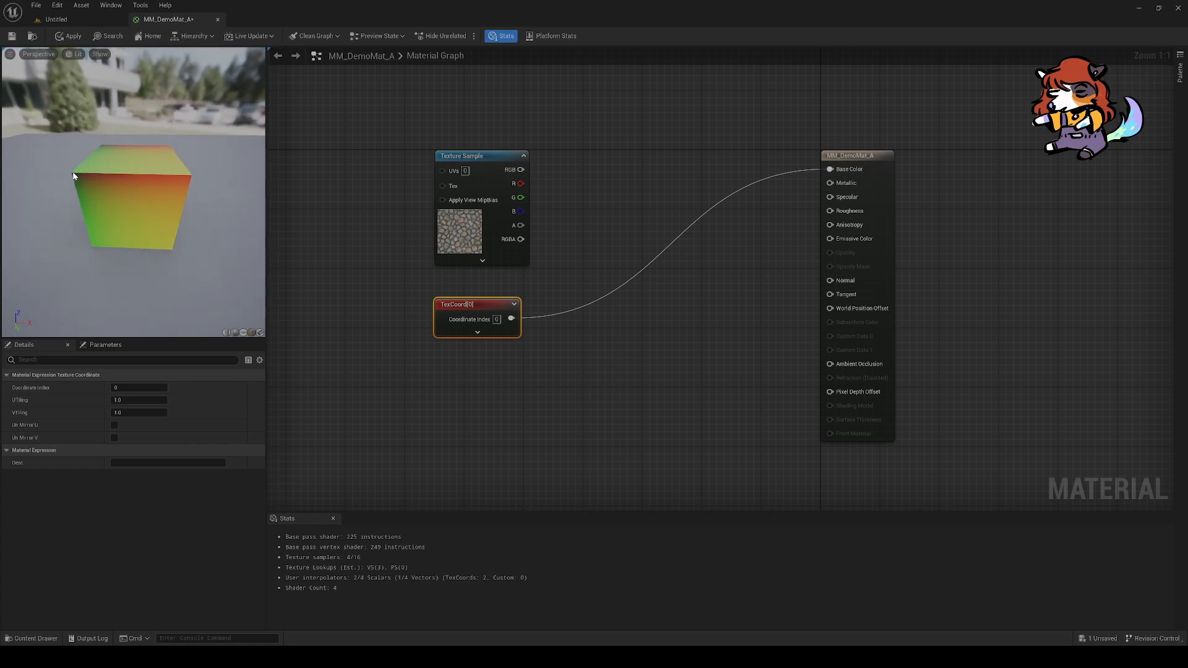
pyautogui.moveTo(60, 171); pyautogui.dragTo(77, 165)
pyautogui.moveTo(140, 222)
pyautogui.mouseDown()
pyautogui.moveTo(99, 238)
pyautogui.moveTo(133, 233)
pyautogui.mouseUp()
pyautogui.click(369, 299)
pyautogui.moveTo(353, 295)
pyautogui.mouseDown(button='right')
pyautogui.moveTo(347, 305)
pyautogui.moveTo(361, 279)
pyautogui.mouseUp(button='right')
# Step: Add a Multiply node with the Texture Sample's RGB output feeding A and the TexCoord output feeding B
pyautogui.moveTo(600, 196)
pyautogui.mouseDown(button='right')
pyautogui.moveTo(592, 215)
pyautogui.moveTo(556, 230)
pyautogui.mouseUp(button='right')
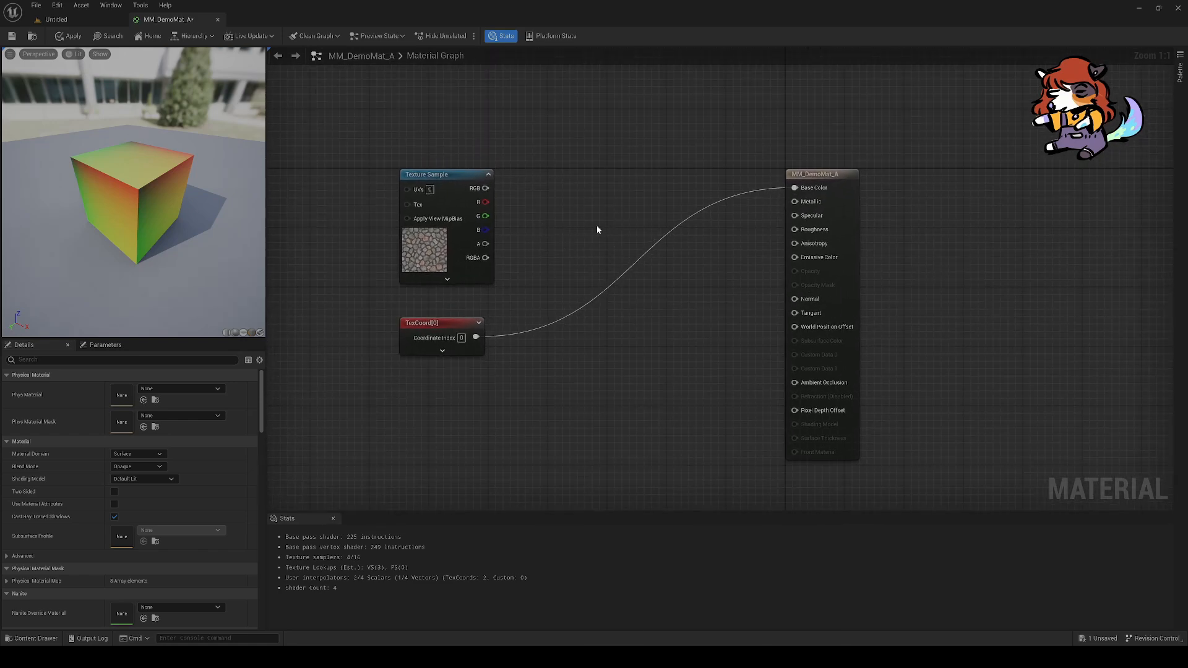
pyautogui.press('m')
pyautogui.click(610, 174)
pyautogui.moveTo(486, 189); pyautogui.dragTo(476, 337)
pyautogui.moveTo(641, 205); pyautogui.dragTo(704, 245)
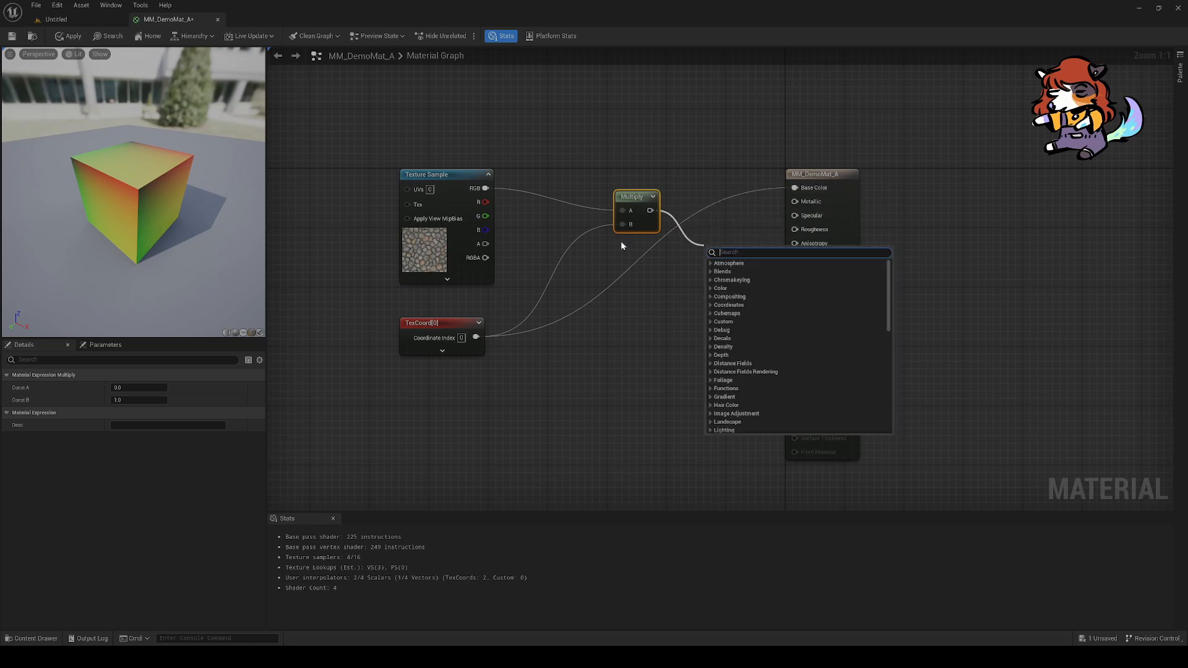
pyautogui.click(478, 202)
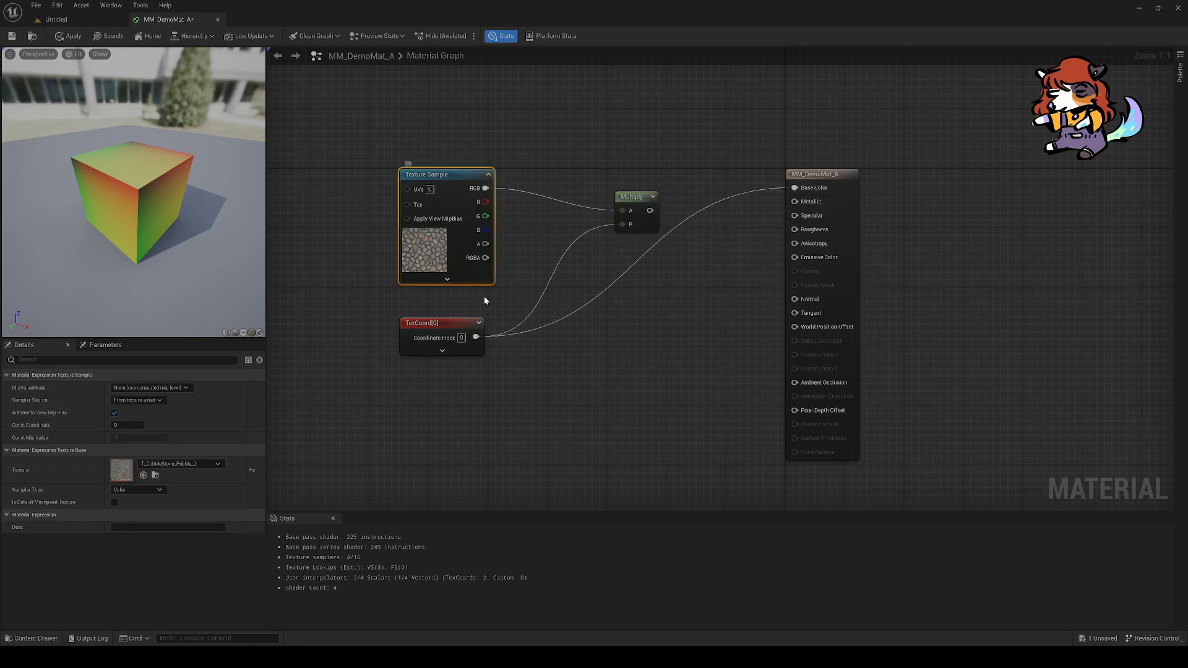
# Step: Connect the Multiply output to Base Color and position the node between the inputs and MM_DemoMat_A
pyautogui.moveTo(650, 211); pyautogui.dragTo(794, 188)
pyautogui.moveTo(659, 227)
pyautogui.mouseDown()
pyautogui.moveTo(641, 267)
pyautogui.moveTo(651, 249)
pyautogui.mouseUp()
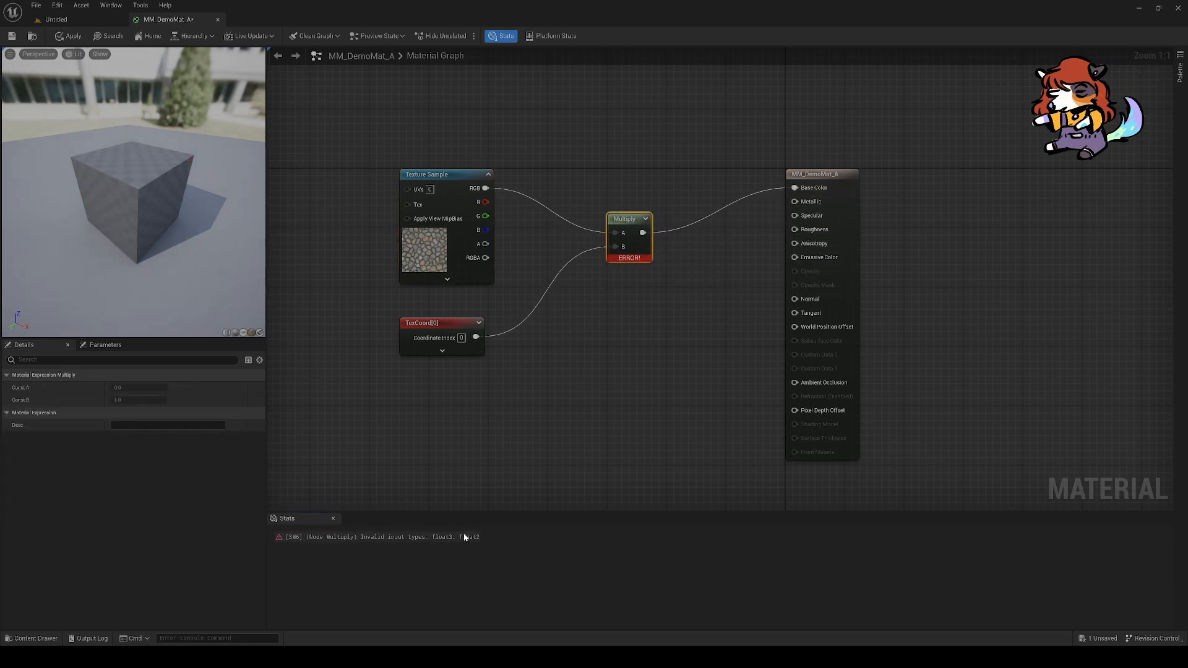
pyautogui.moveTo(613, 367); pyautogui.dragTo(583, 377, button='right')
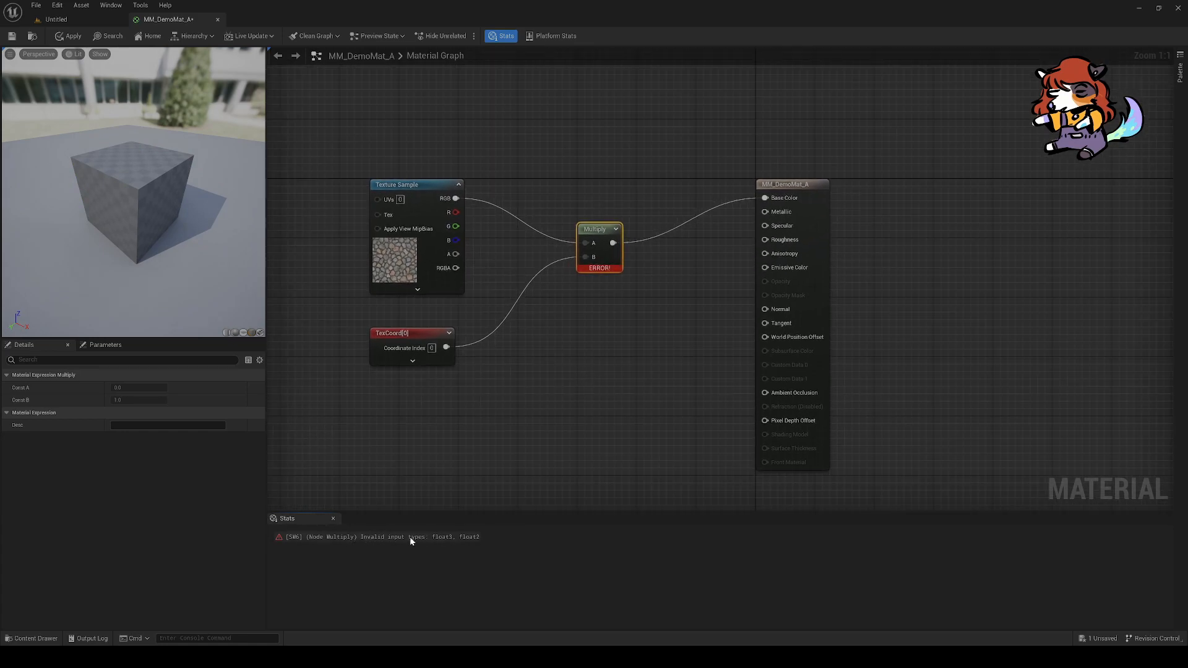
pyautogui.moveTo(555, 253); pyautogui.dragTo(574, 247, button='right')
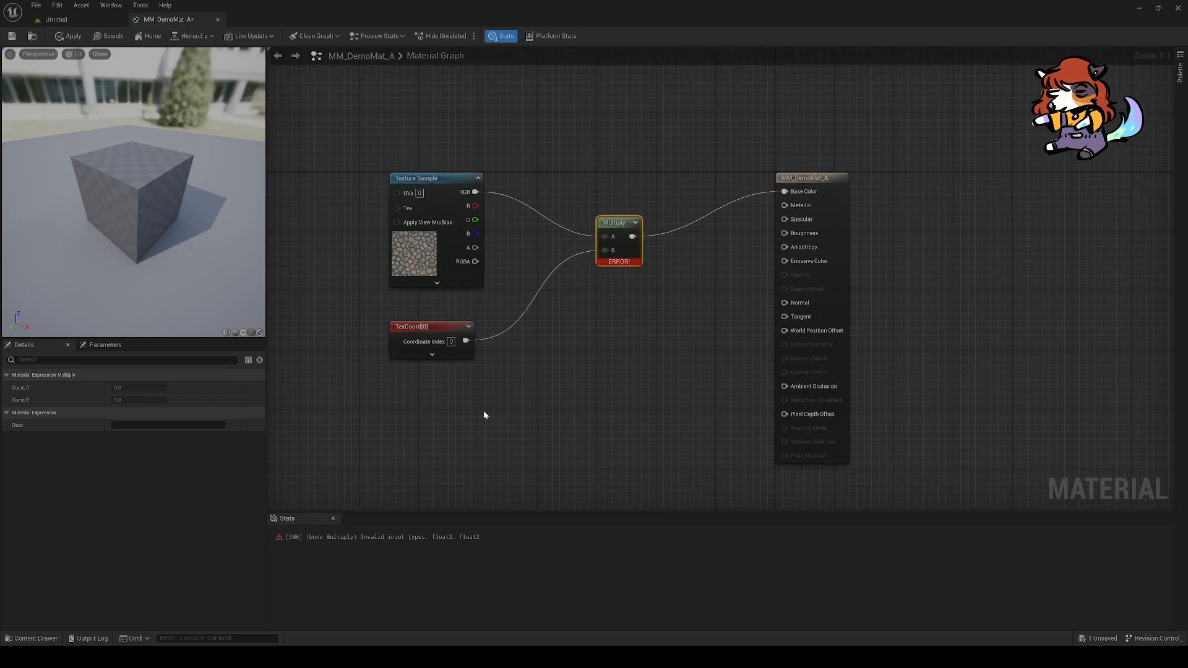
# Step: Align the Multiply node in a straight row with the Texture Sample's RGB output and the Base Color input
pyautogui.moveTo(615, 306); pyautogui.dragTo(594, 333, button='right')
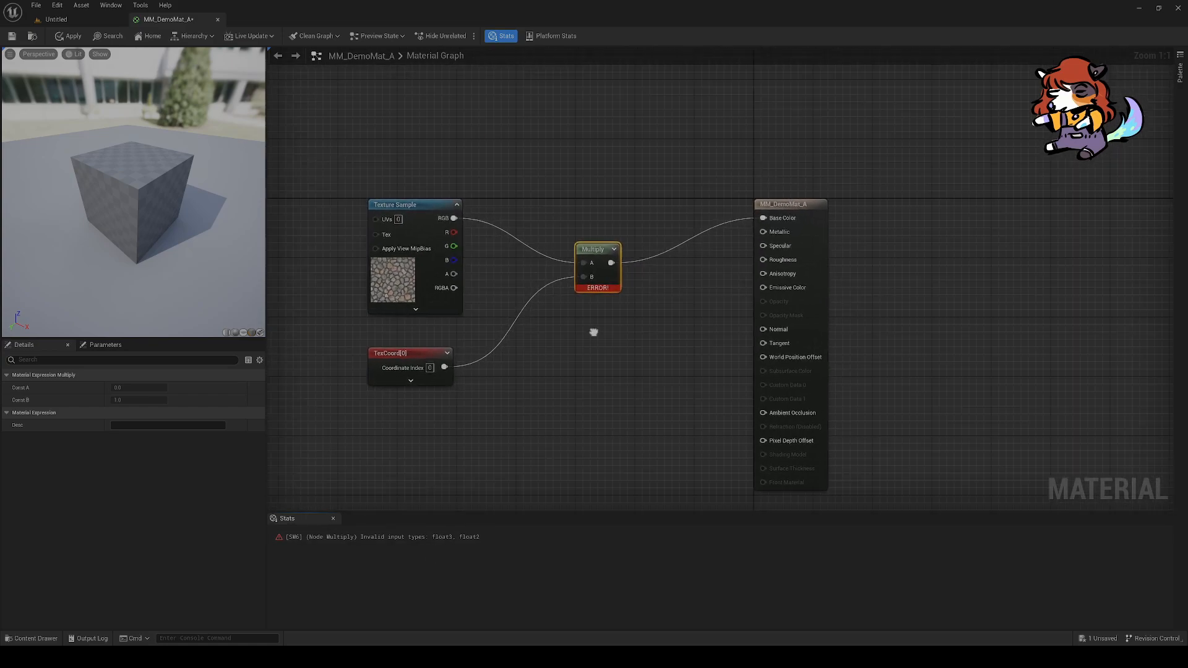
pyautogui.moveTo(605, 282); pyautogui.dragTo(659, 238)
pyautogui.click(614, 359)
pyautogui.moveTo(548, 361); pyautogui.dragTo(521, 333, button='right')
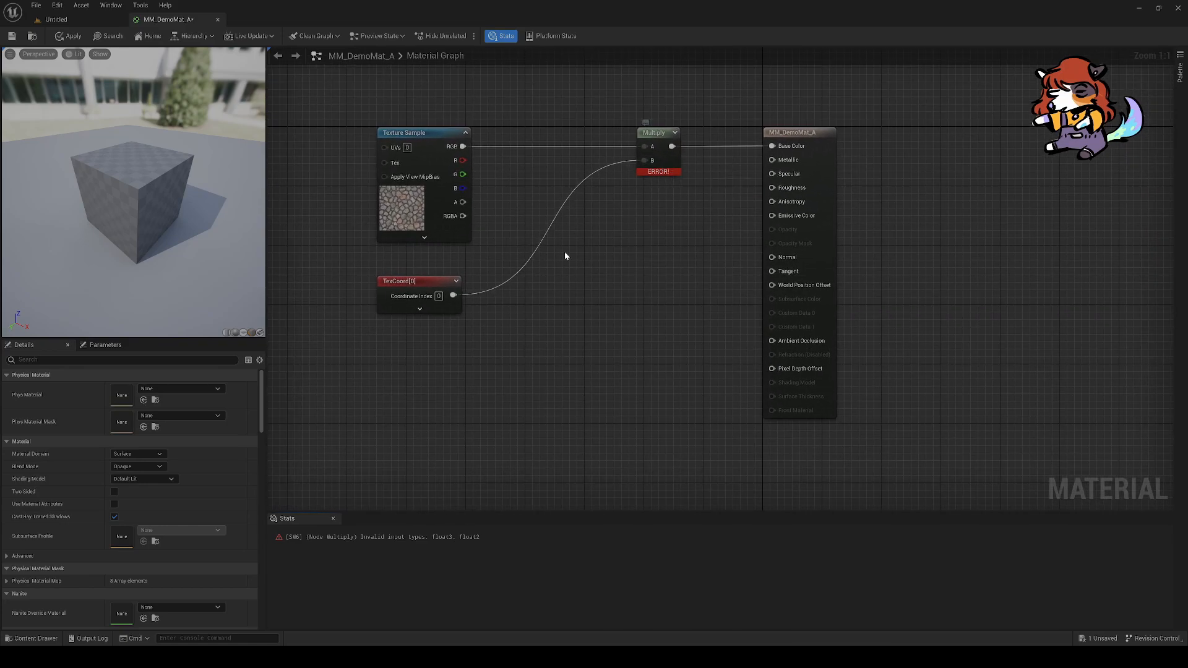
pyautogui.moveTo(589, 240); pyautogui.dragTo(538, 255, button='right')
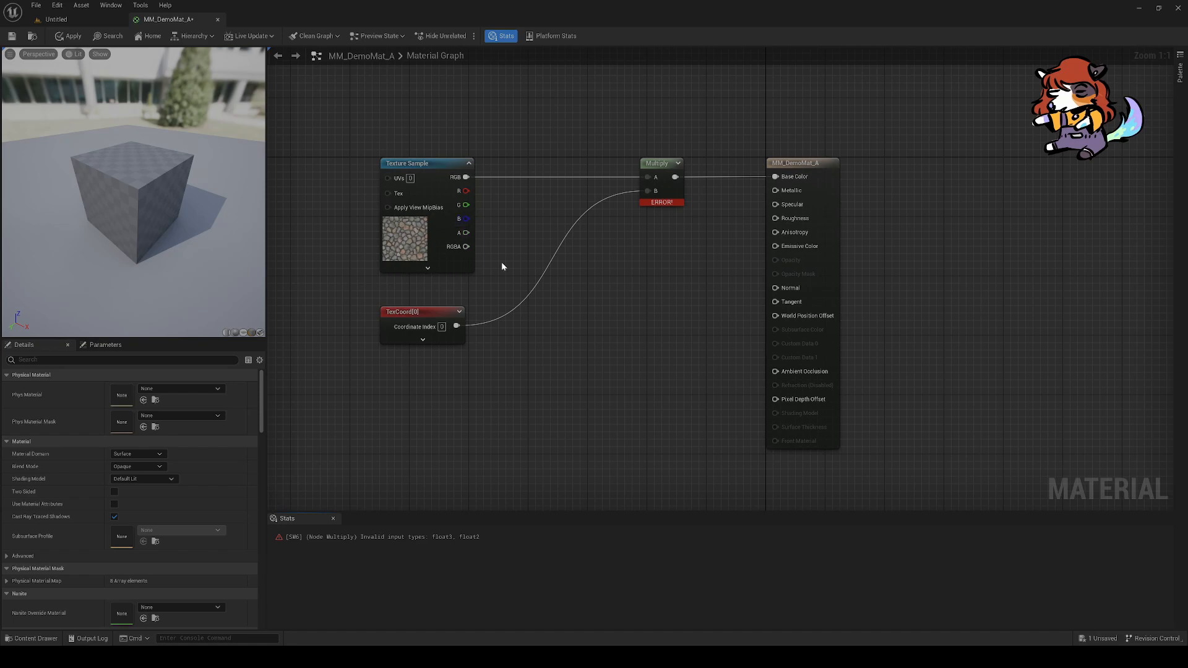
# Step: Add a ComponentMask node fed by TexCoord, pass only its G channel, and connect its output to the Multiply node's B input
pyautogui.moveTo(494, 289); pyautogui.dragTo(510, 257, button='right')
pyautogui.moveTo(596, 297); pyautogui.dragTo(517, 340, button='right')
pyautogui.moveTo(453, 315); pyautogui.dragTo(560, 319)
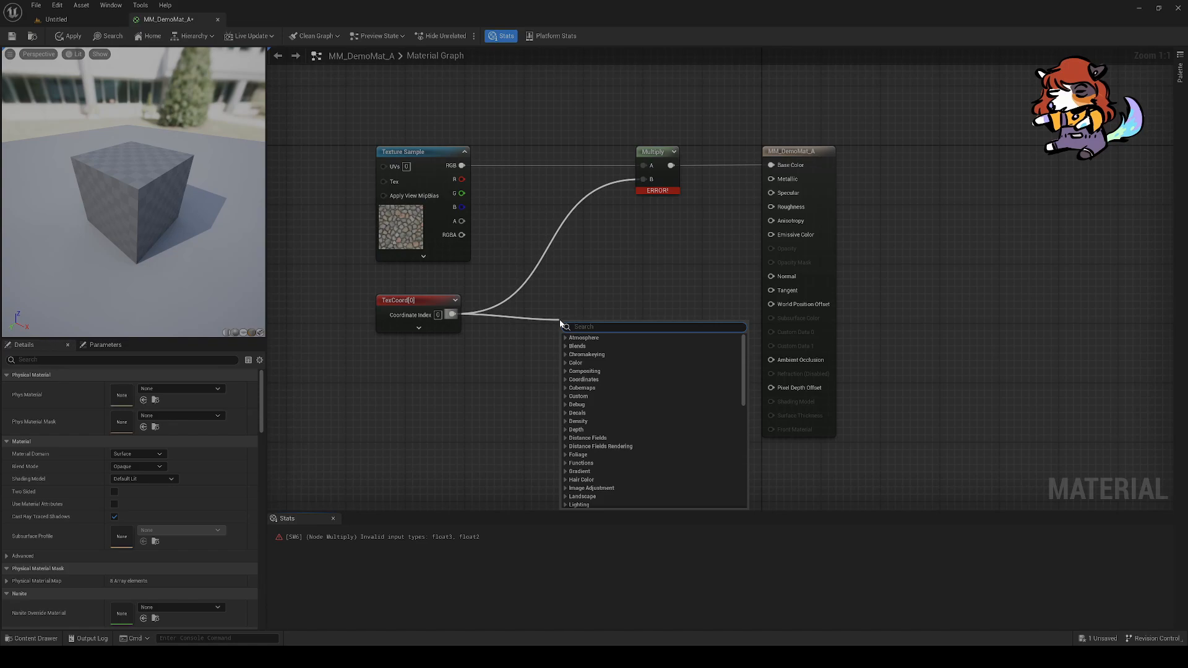
pyautogui.write('mask')
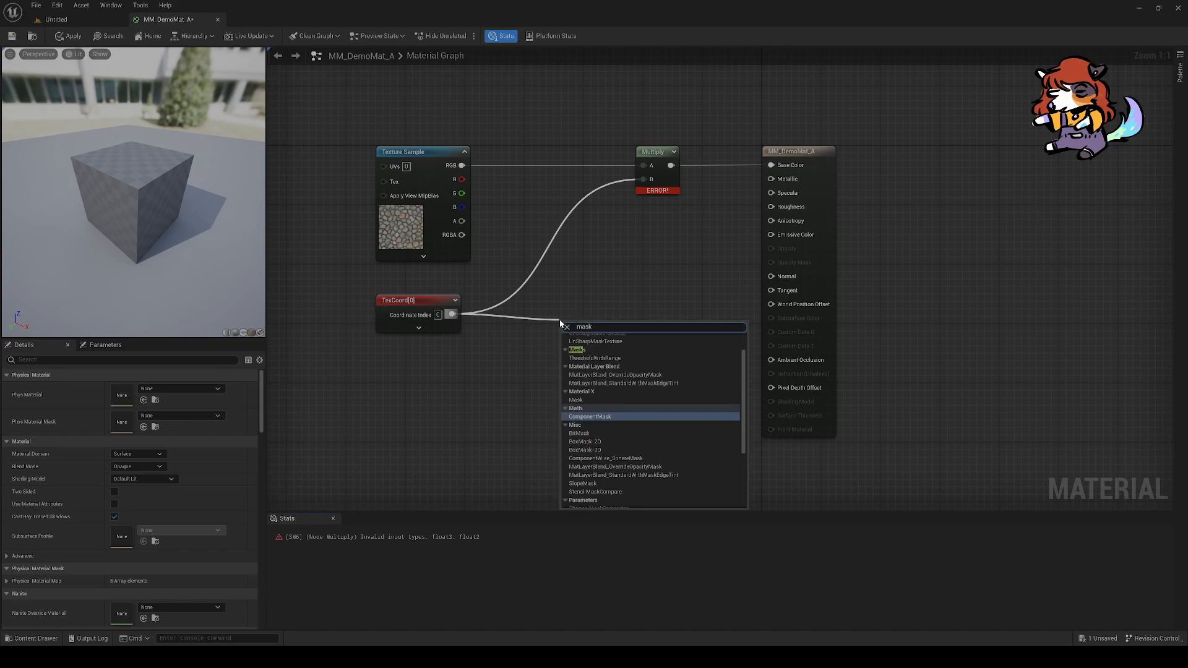
pyautogui.press('Return')
pyautogui.moveTo(578, 333); pyautogui.dragTo(496, 307)
pyautogui.click(114, 387)
pyautogui.moveTo(512, 314); pyautogui.dragTo(643, 179)
# Step: Examine the multiplied texture on the preview cube from different angles and distances
pyautogui.moveTo(120, 184)
pyautogui.mouseDown()
pyautogui.moveTo(133, 147)
pyautogui.moveTo(120, 159)
pyautogui.moveTo(129, 228)
pyautogui.moveTo(128, 184)
pyautogui.mouseUp()
pyautogui.scroll(2, 120, 183)
pyautogui.scroll(-2, 129, 241)
pyautogui.moveTo(135, 247); pyautogui.dragTo(144, 253)
pyautogui.moveTo(532, 262)
pyautogui.mouseDown(button='right')
pyautogui.moveTo(544, 263)
pyautogui.moveTo(523, 258)
pyautogui.mouseUp(button='right')
pyautogui.moveTo(154, 231); pyautogui.dragTo(170, 254)
pyautogui.moveTo(544, 264)
pyautogui.mouseDown(button='right')
pyautogui.moveTo(560, 292)
pyautogui.moveTo(551, 256)
pyautogui.mouseUp(button='right')
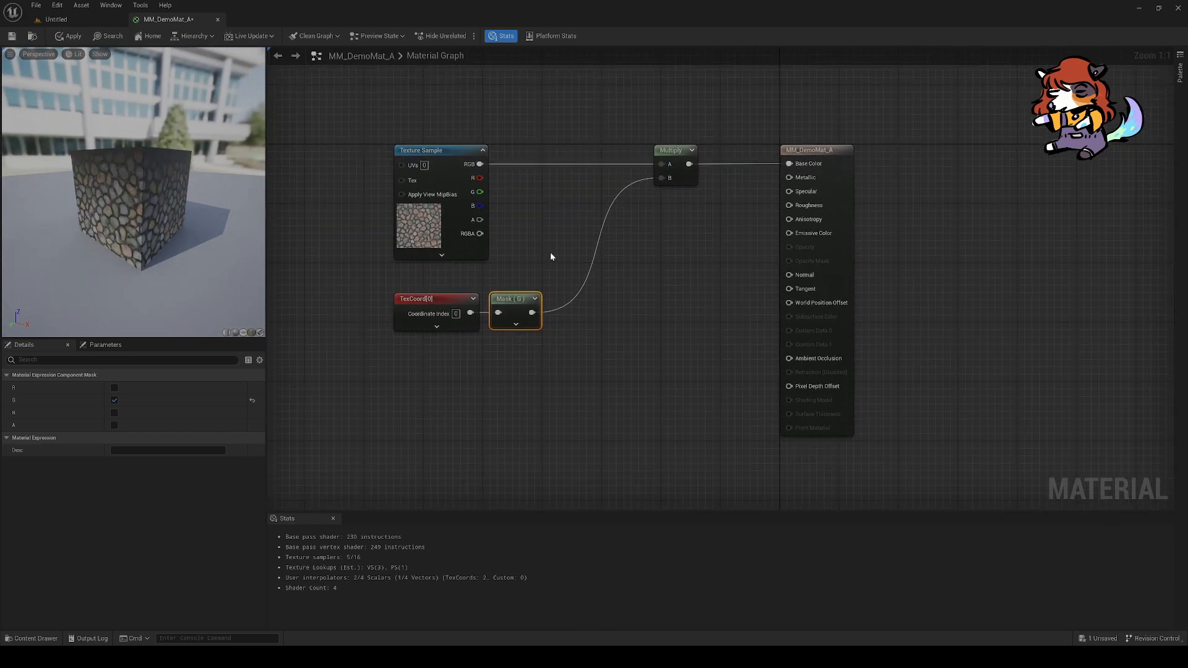
# Step: Insert a Subtract node between the Mask and Multiply's B input, with A at 1.0 and the Mask output feeding B
pyautogui.rightClick(560, 257)
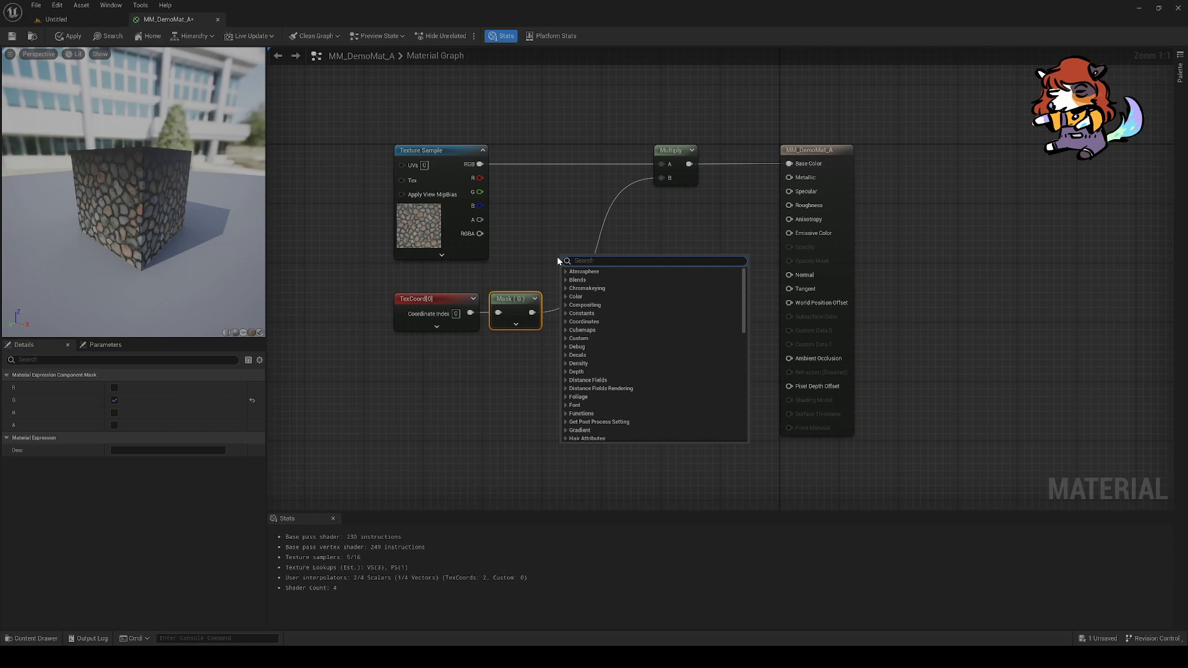
pyautogui.write('subtract')
pyautogui.press('Return')
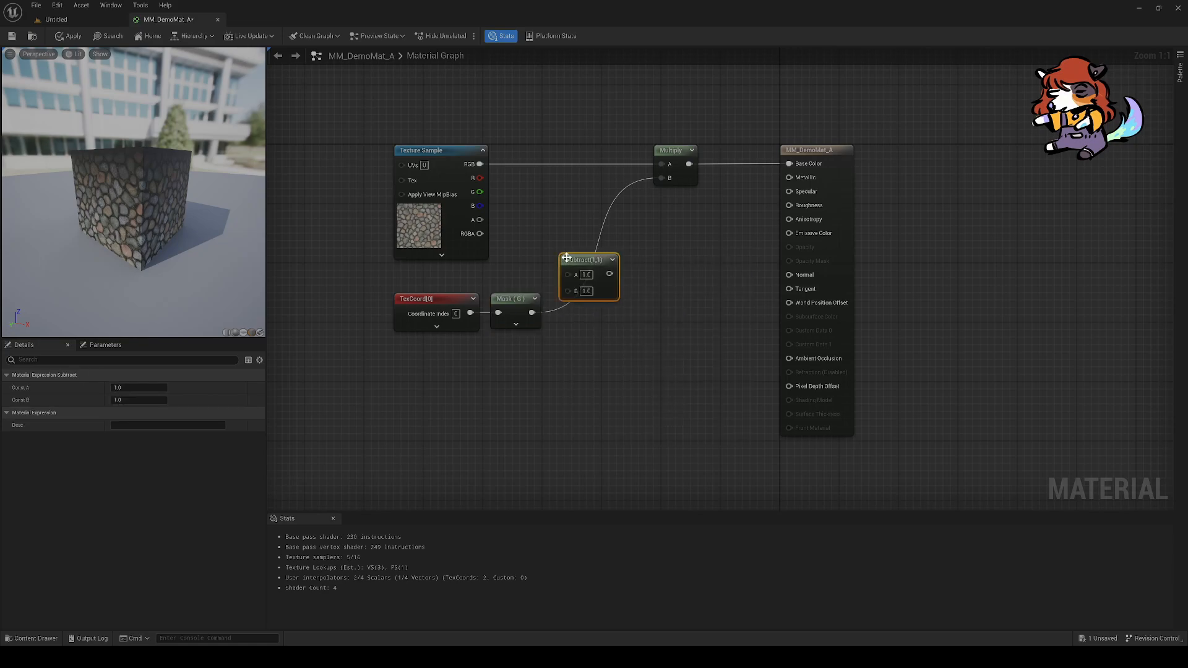
pyautogui.moveTo(532, 312)
pyautogui.mouseDown()
pyautogui.moveTo(576, 299)
pyautogui.moveTo(568, 290)
pyautogui.moveTo(674, 189)
pyautogui.moveTo(666, 179)
pyautogui.mouseUp()
pyautogui.moveTo(590, 261); pyautogui.dragTo(587, 285)
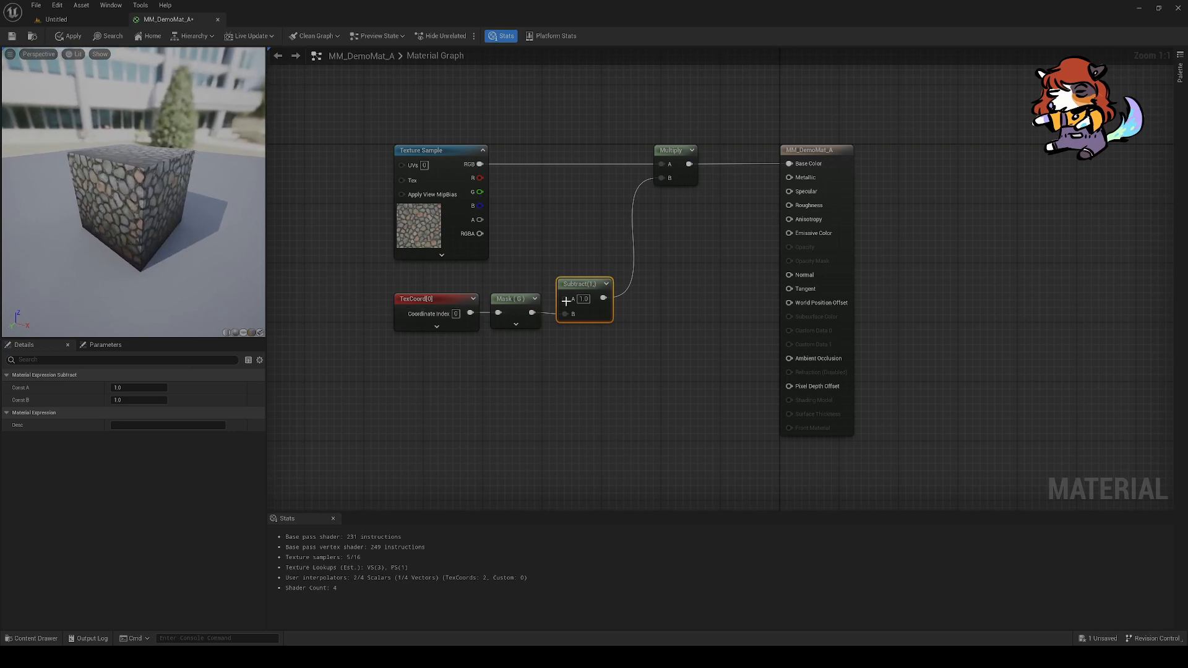
pyautogui.moveTo(563, 301); pyautogui.dragTo(586, 308)
pyautogui.moveTo(577, 384); pyautogui.dragTo(566, 353, button='right')
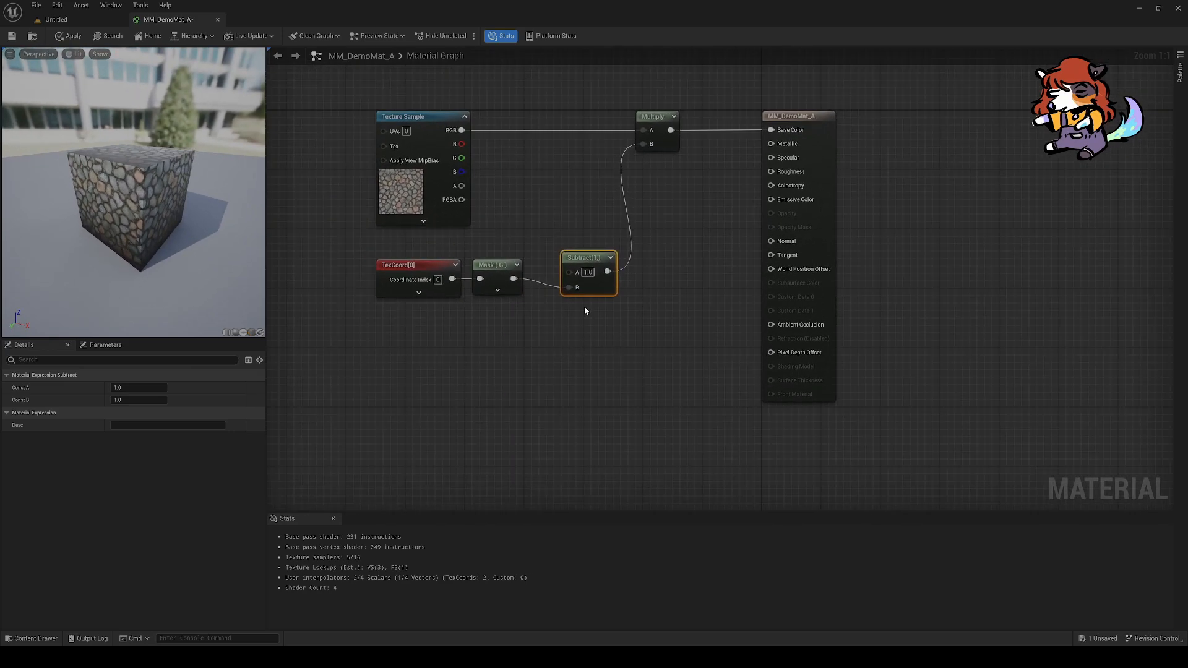
pyautogui.moveTo(584, 307); pyautogui.dragTo(589, 322, button='right')
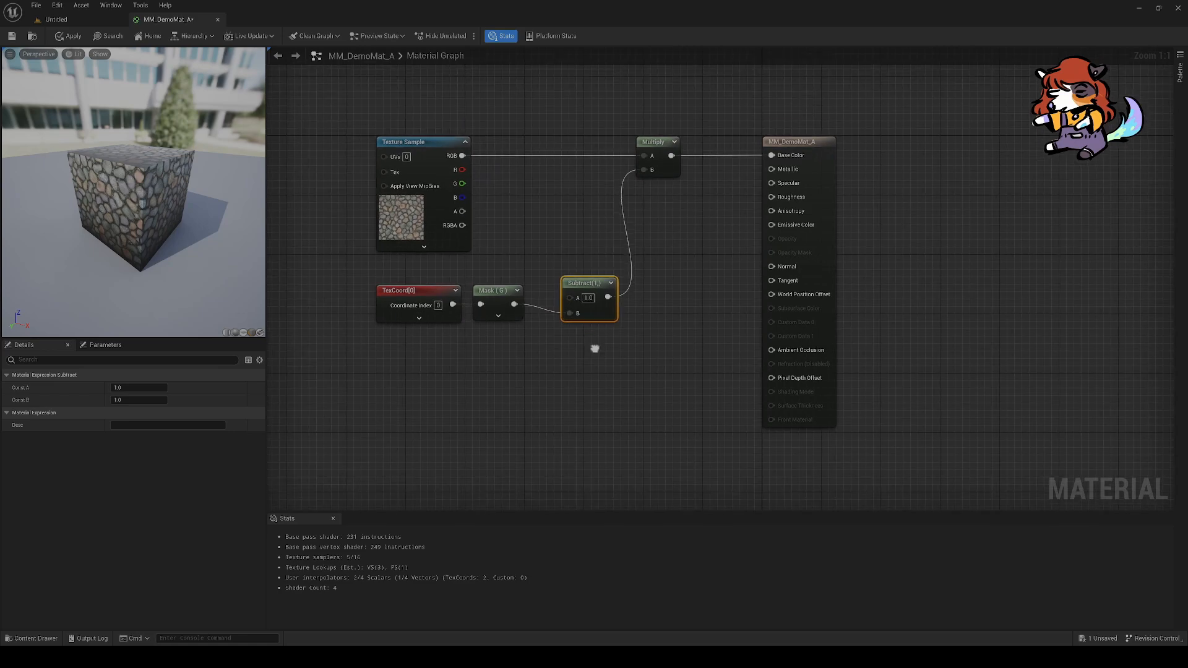
pyautogui.click(574, 369)
pyautogui.moveTo(575, 369); pyautogui.dragTo(532, 387, button='right')
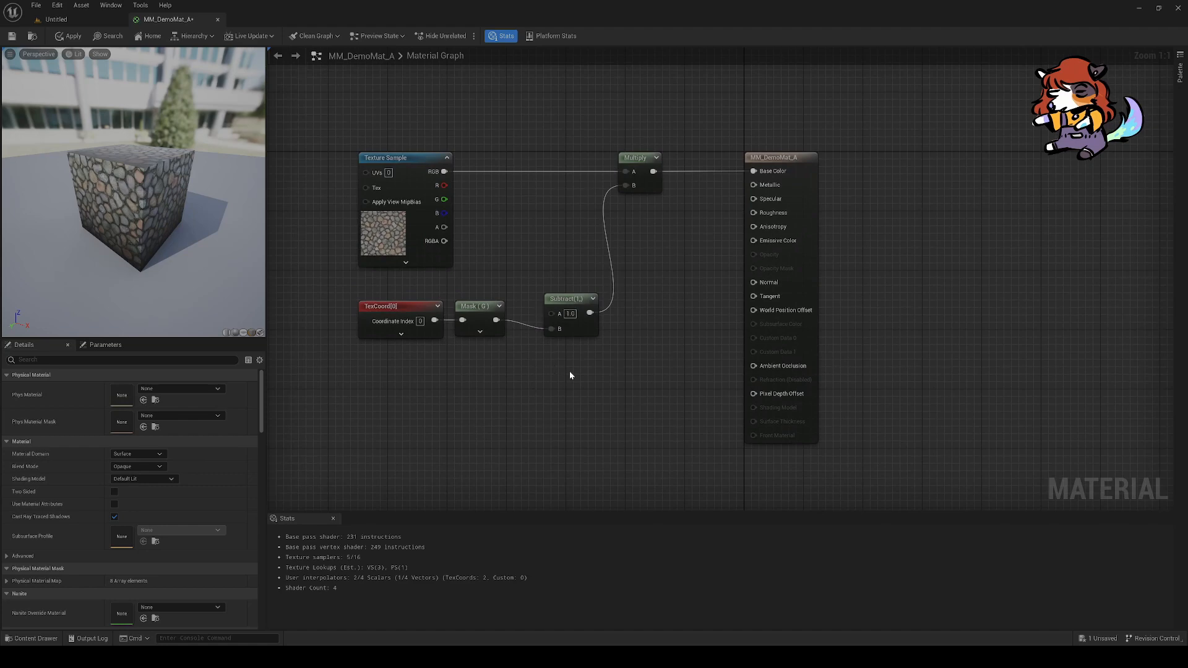
# Step: Replace the Subtract node with a OneMinus node between the Mask and Multiply's B input, aligned in a row with the Mask
pyautogui.moveTo(576, 336); pyautogui.dragTo(552, 307)
pyautogui.moveTo(562, 342); pyautogui.dragTo(595, 356, button='right')
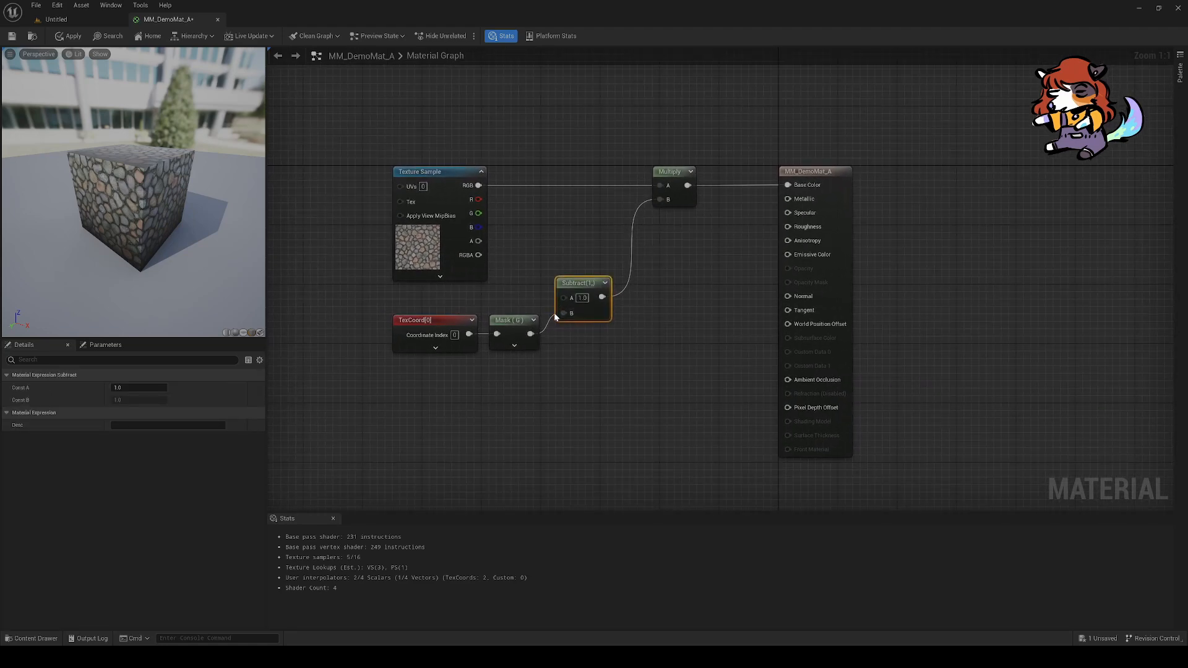
pyautogui.rightClick(562, 354)
pyautogui.write('onem')
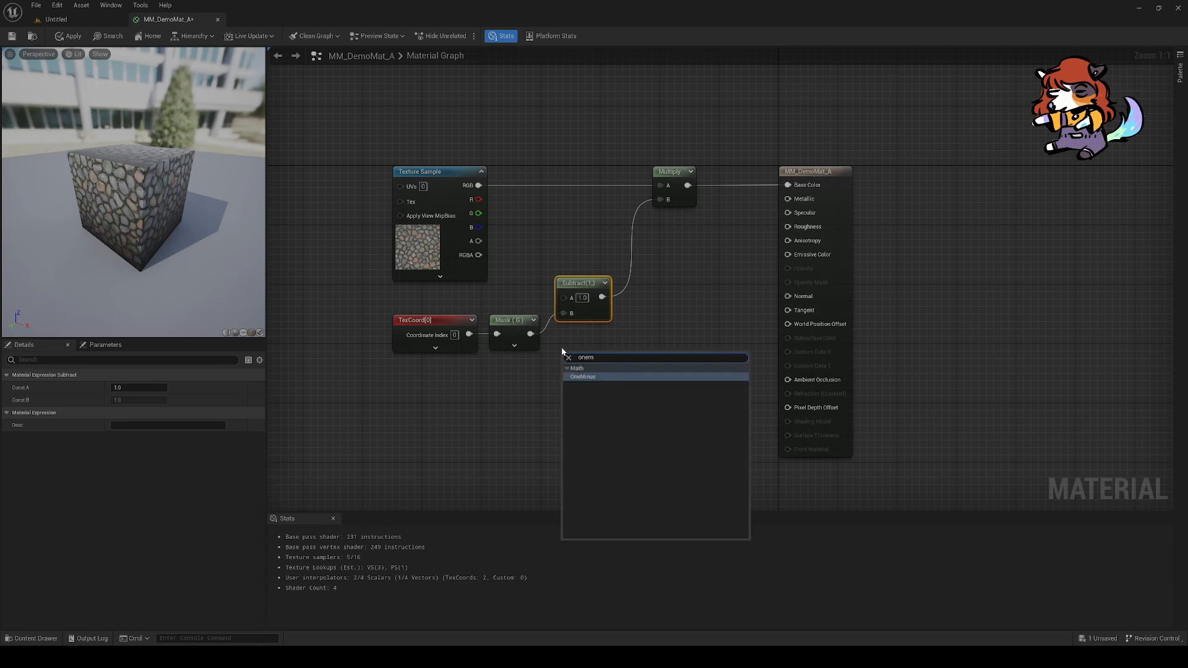
pyautogui.press('Return')
pyautogui.moveTo(531, 334); pyautogui.dragTo(661, 200)
pyautogui.moveTo(588, 286); pyautogui.dragTo(596, 262)
pyautogui.press('Delete')
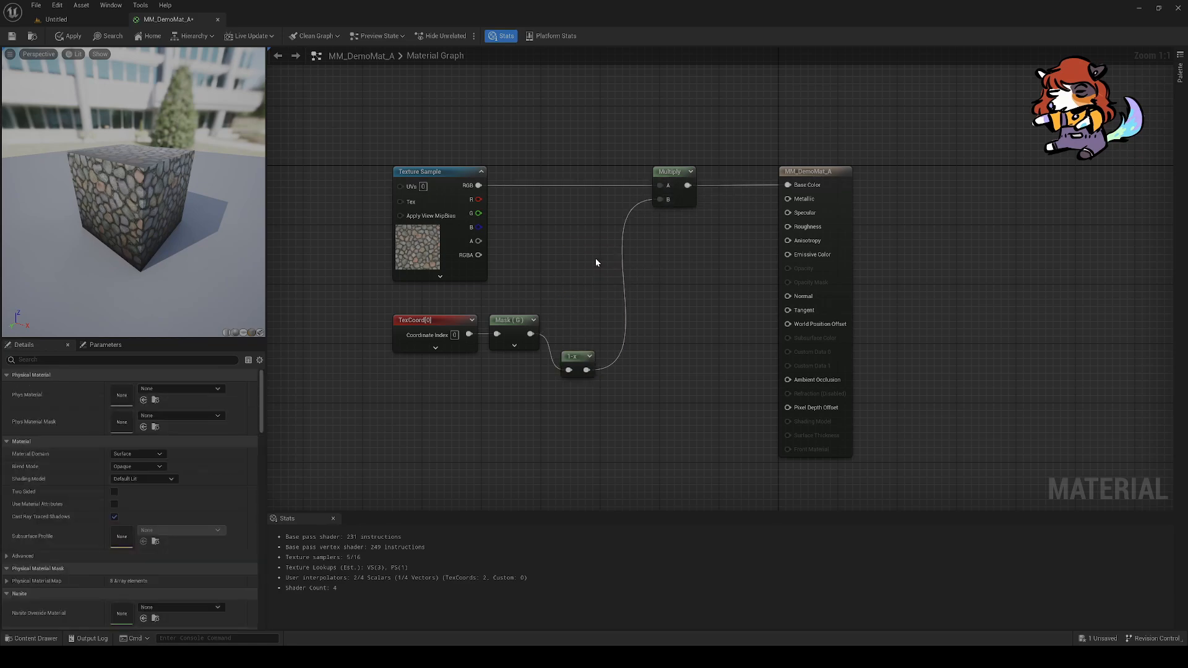
pyautogui.moveTo(564, 351); pyautogui.dragTo(560, 315)
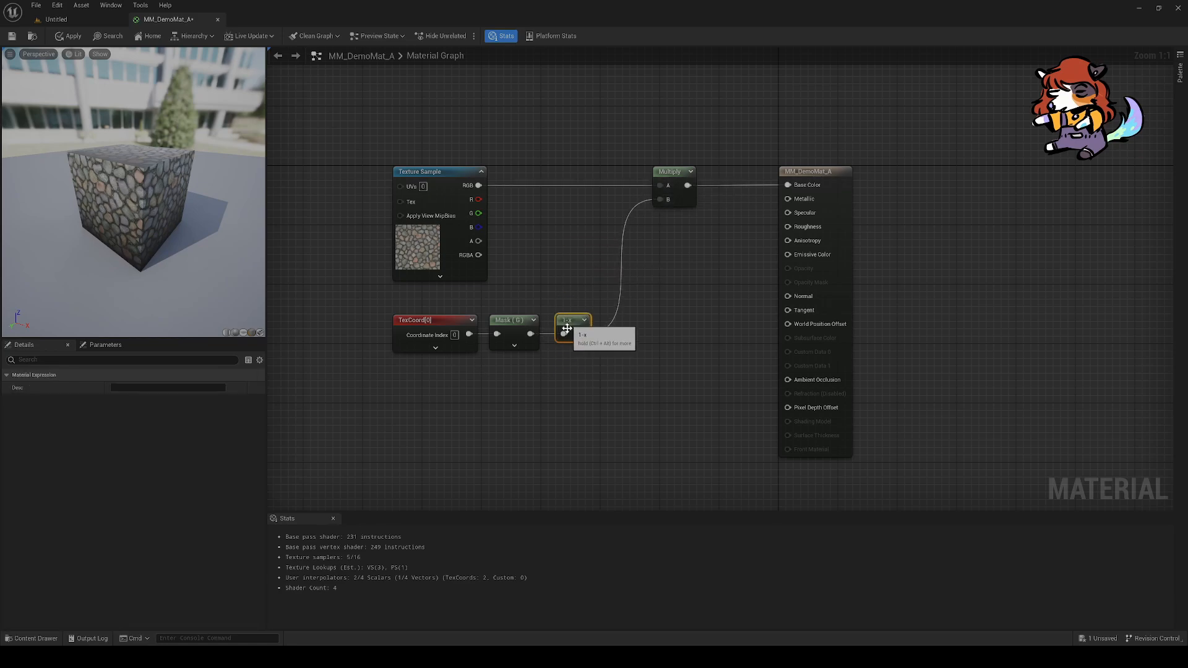
pyautogui.moveTo(572, 382); pyautogui.dragTo(570, 388, button='right')
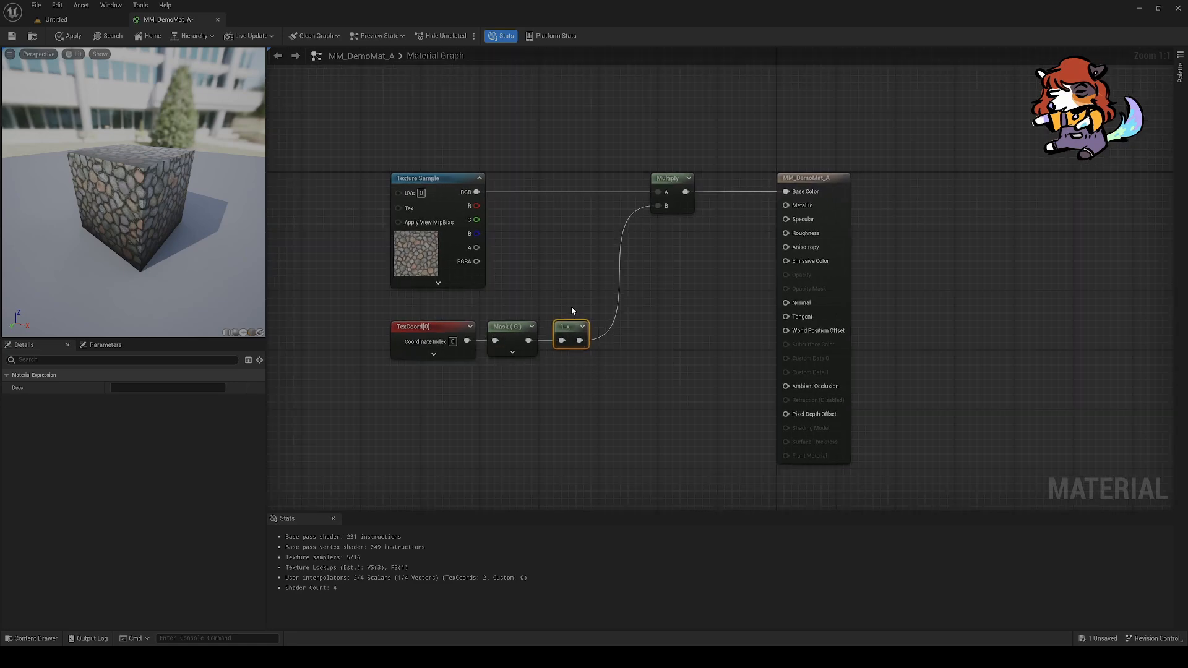
# Step: Examine the inverted gradient on the preview cube's sides and the node chain leading to Base Color
pyautogui.moveTo(572, 312); pyautogui.dragTo(553, 284, button='right')
pyautogui.click(555, 350)
pyautogui.moveTo(210, 254); pyautogui.dragTo(170, 246)
pyautogui.moveTo(170, 246); pyautogui.dragTo(166, 258, button='right')
pyautogui.moveTo(170, 246); pyautogui.dragTo(169, 230)
pyautogui.moveTo(519, 271); pyautogui.dragTo(538, 263, button='right')
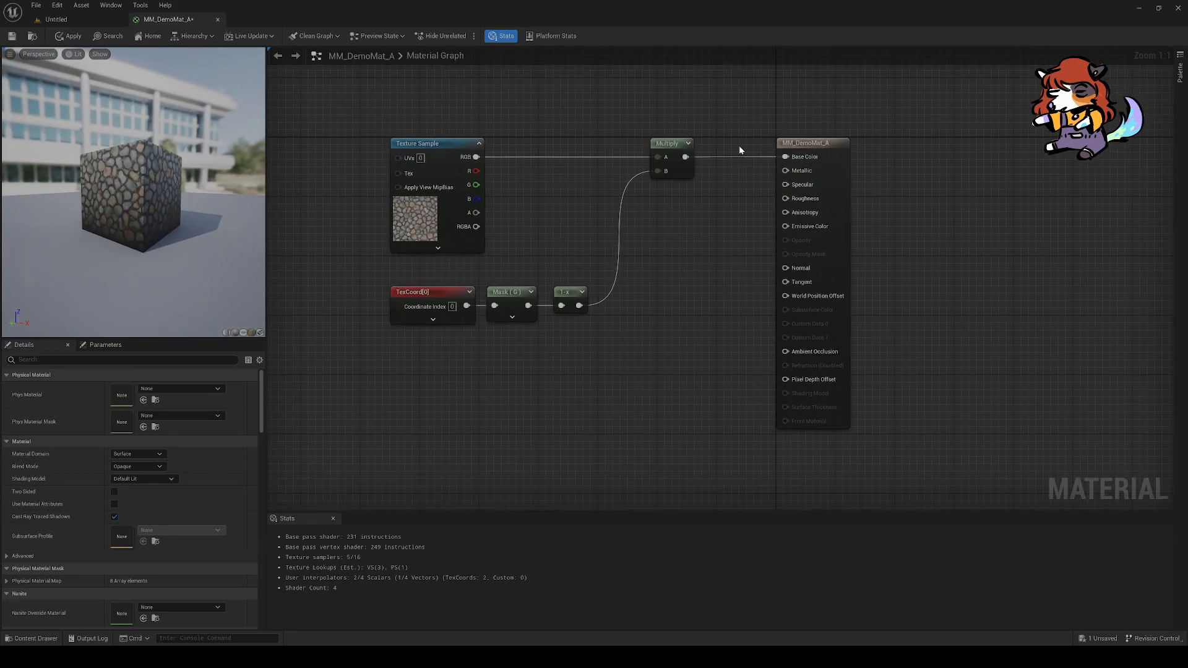
pyautogui.moveTo(725, 276); pyautogui.dragTo(725, 289, button='right')
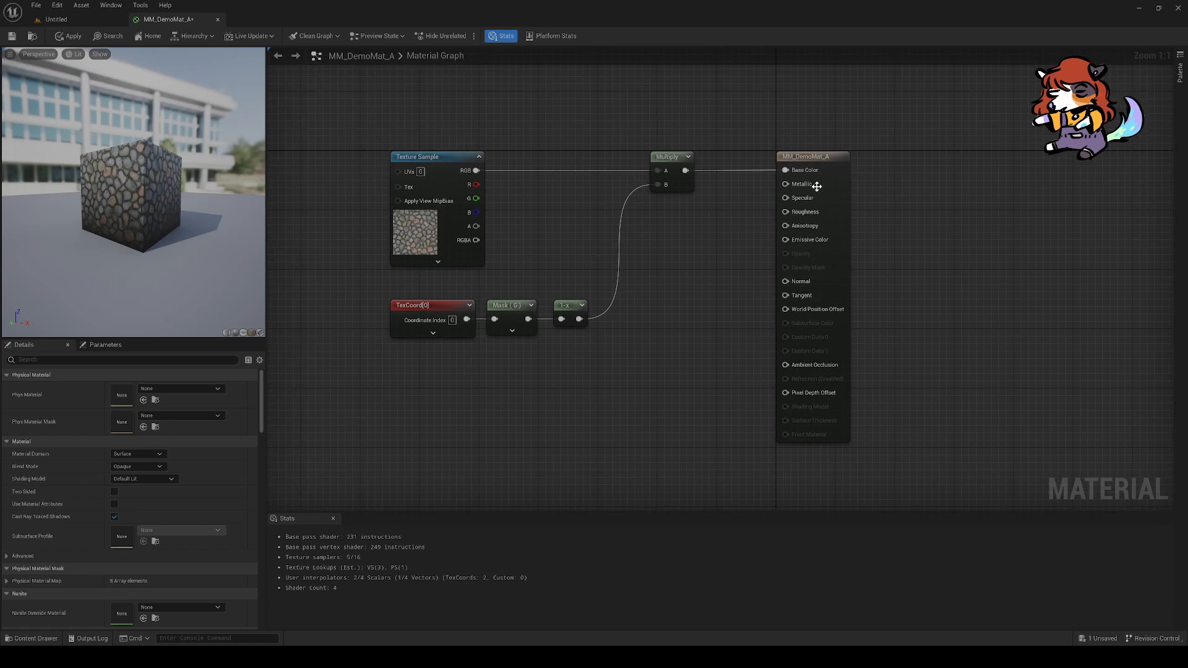
pyautogui.moveTo(611, 302); pyautogui.dragTo(575, 288, button='right')
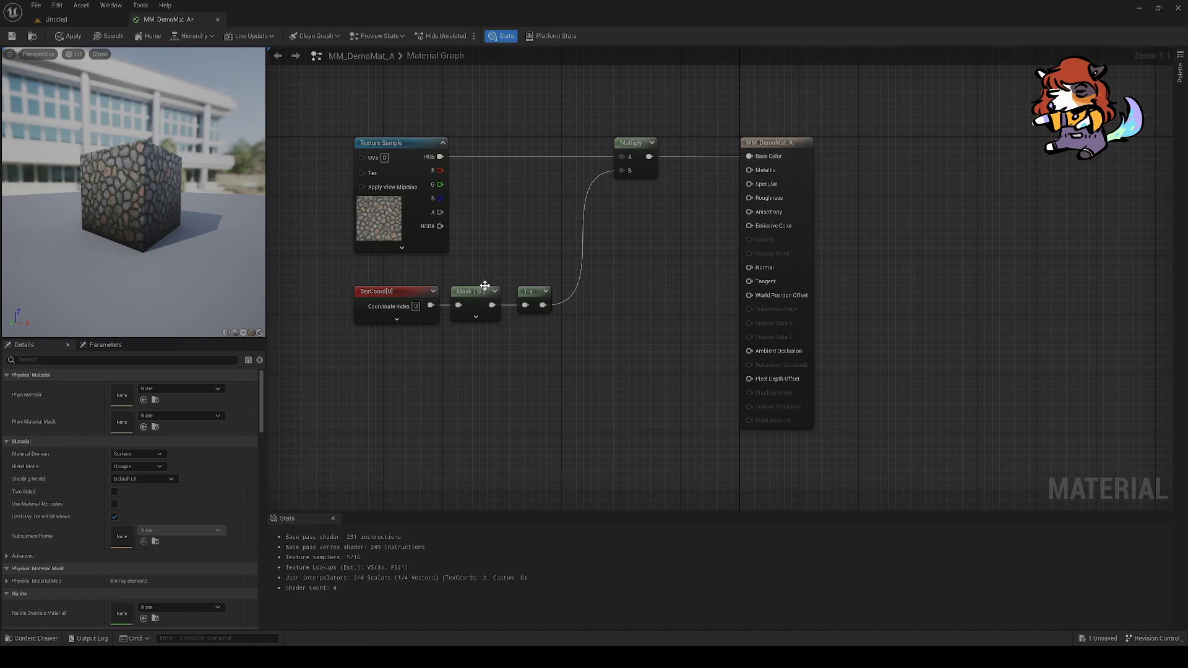
pyautogui.moveTo(445, 342); pyautogui.dragTo(492, 347, button='right')
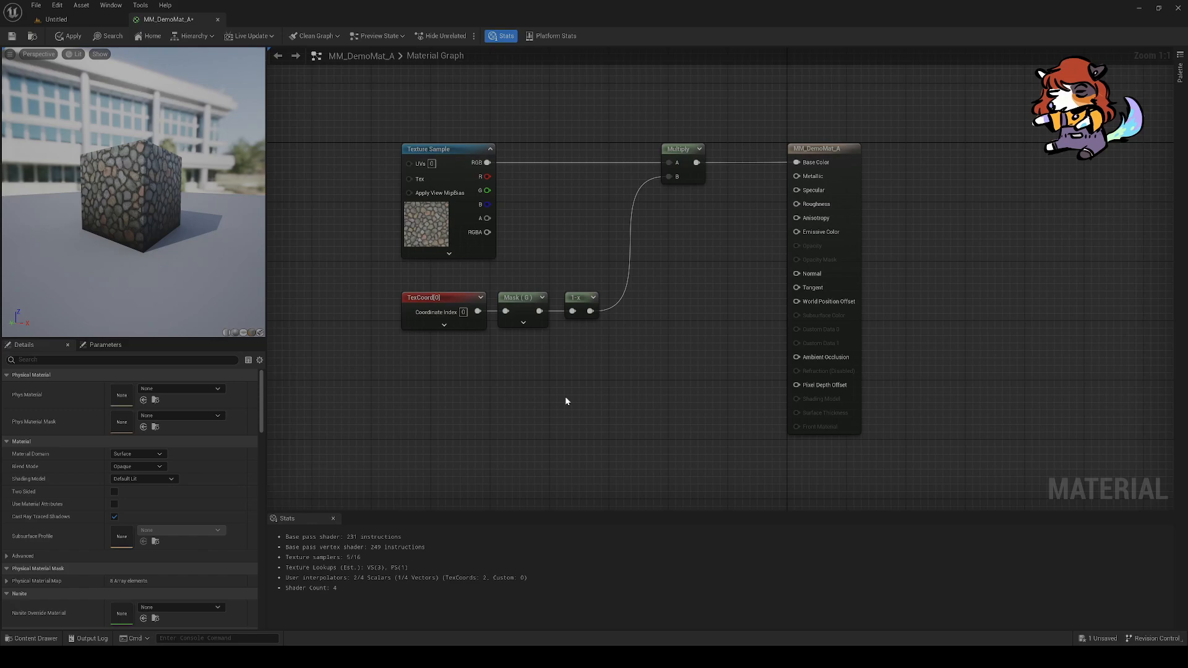
pyautogui.moveTo(566, 399); pyautogui.dragTo(551, 375, button='right')
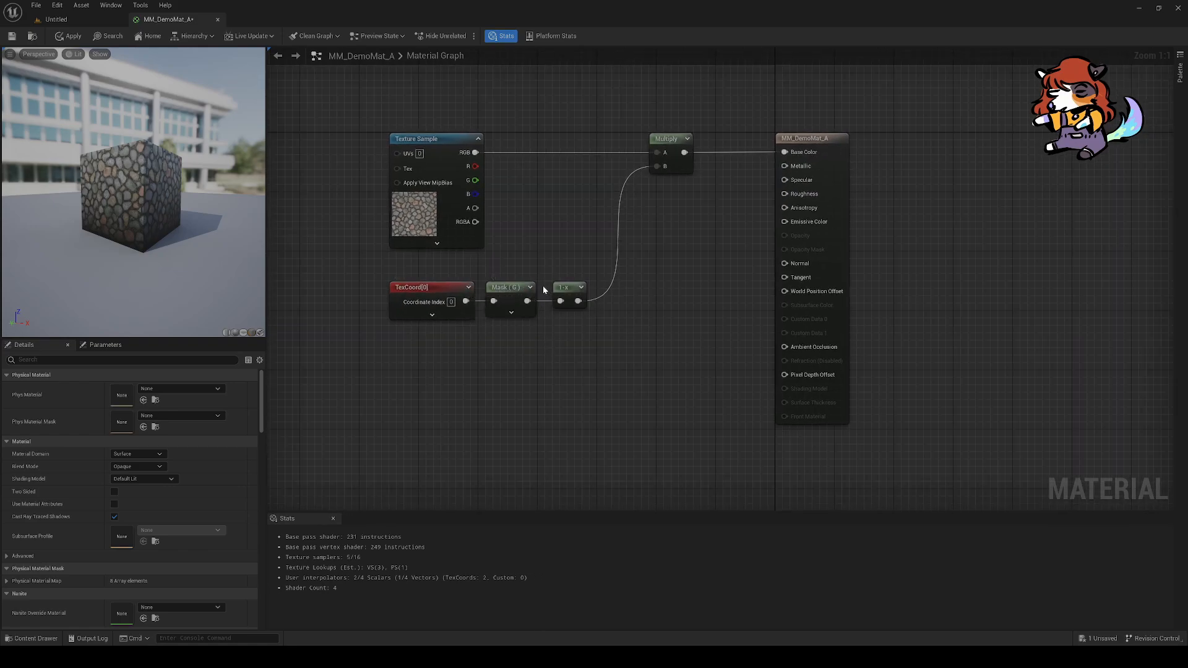
# Step: Preview the Mask (G) node's output on the cube and inspect its gradient up close
pyautogui.click(508, 288)
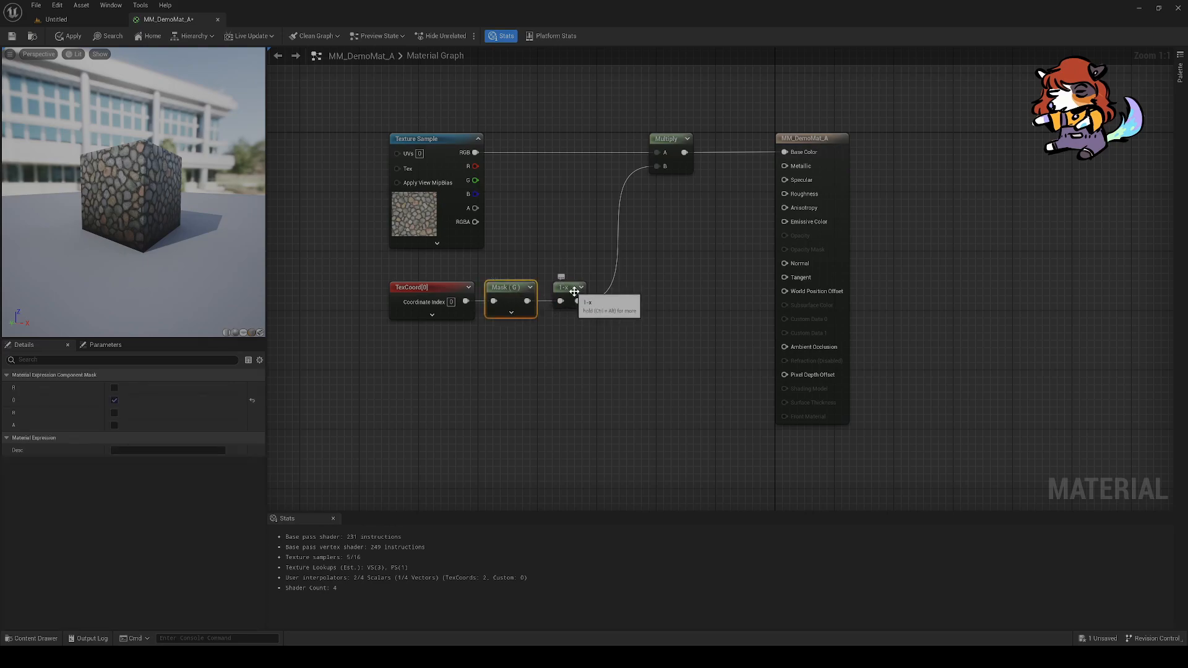
pyautogui.click(436, 288)
pyautogui.rightClick(436, 288)
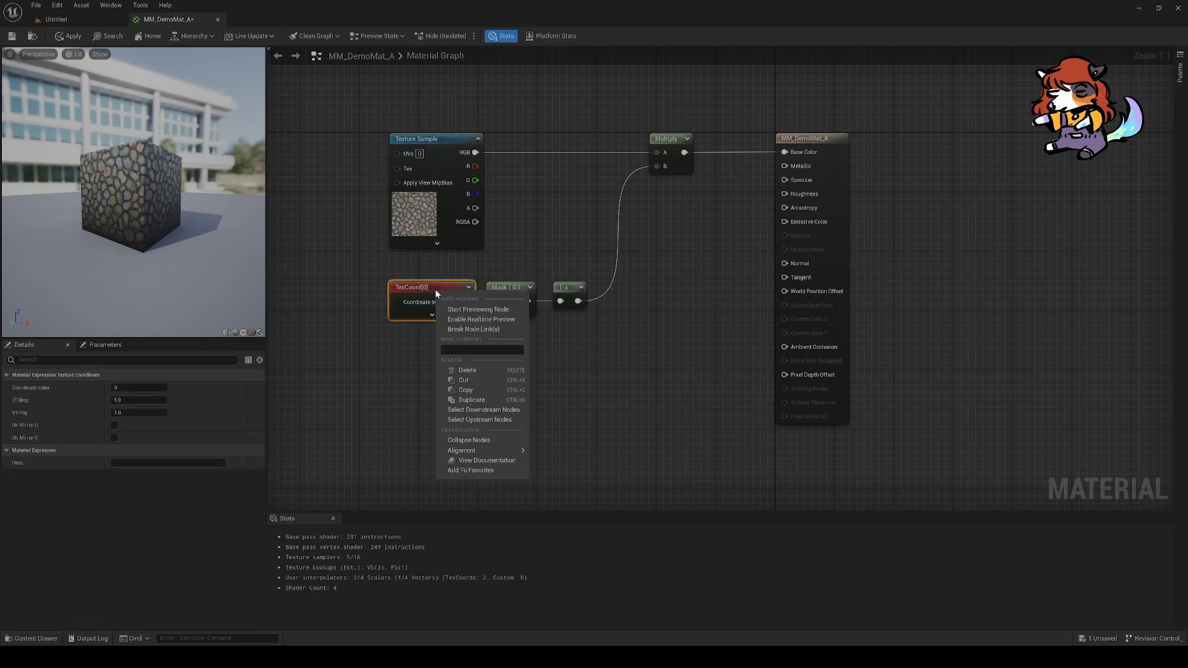
pyautogui.rightClick(506, 285)
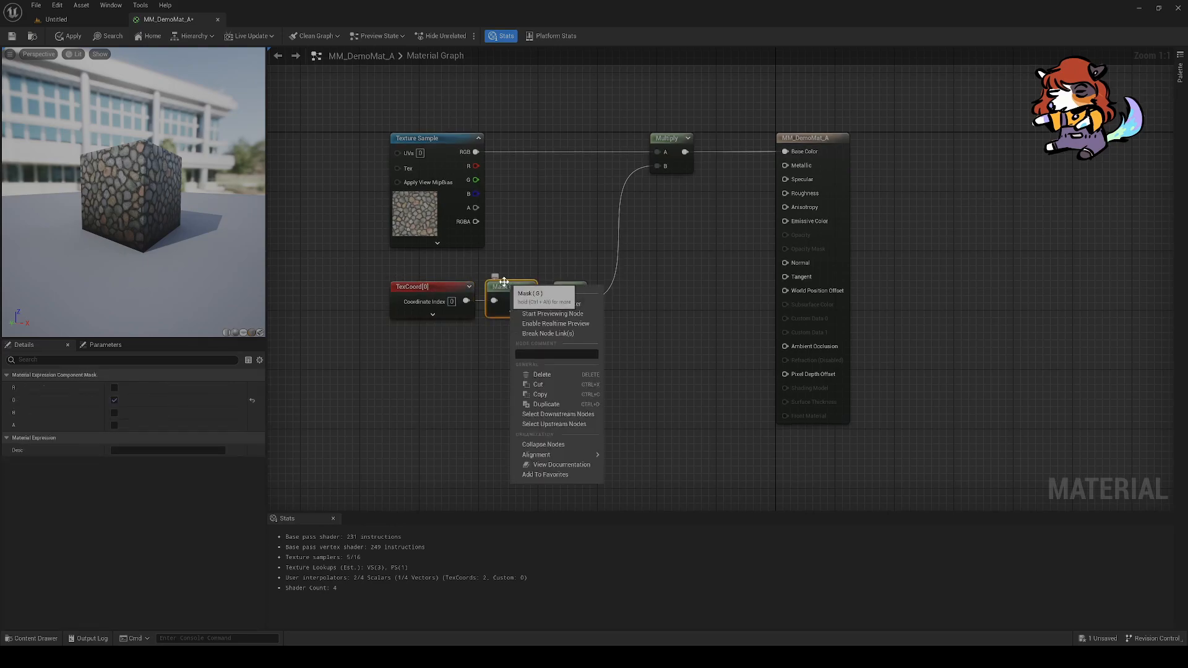
pyautogui.click(547, 313)
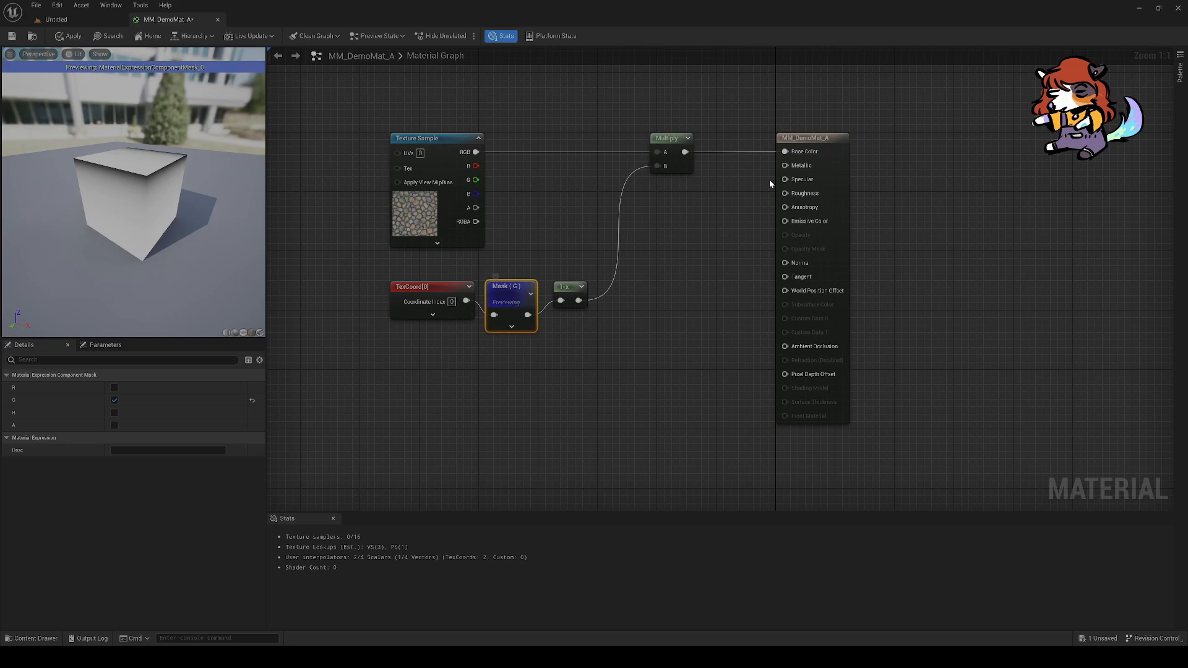
pyautogui.moveTo(132, 230); pyautogui.dragTo(111, 217)
pyautogui.scroll(3, 133, 231)
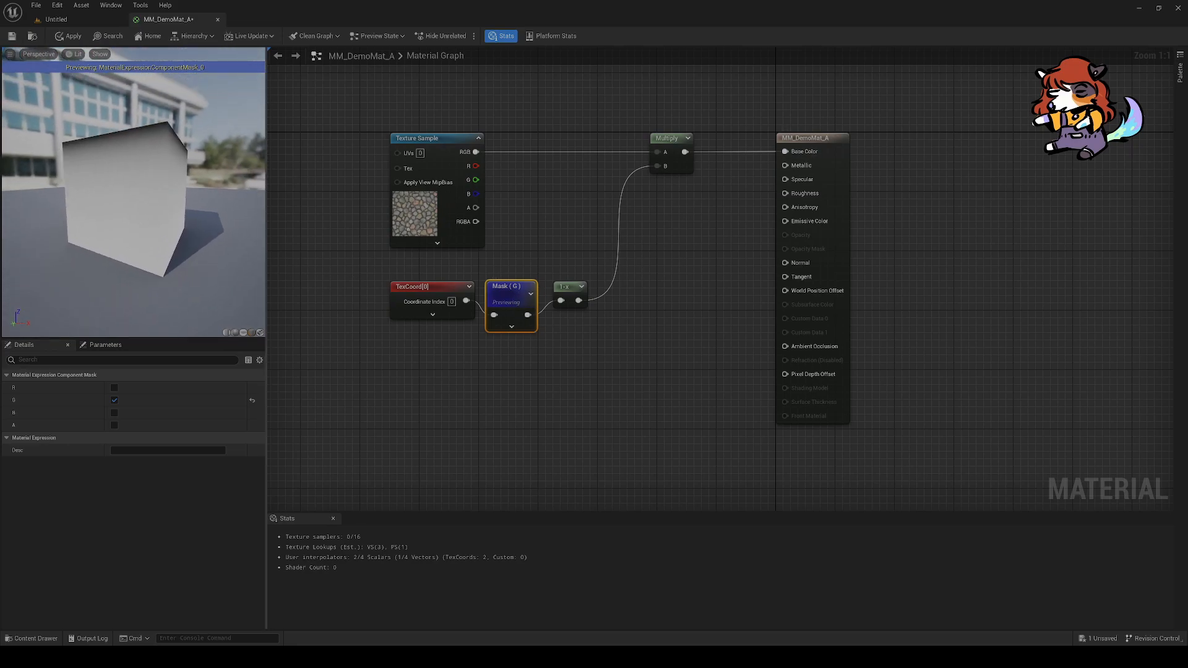
# Step: Preview the 1-x node's output on the cube, inspect the inverted gradient, and stop previewing the node
pyautogui.rightClick(563, 286)
pyautogui.click(594, 303)
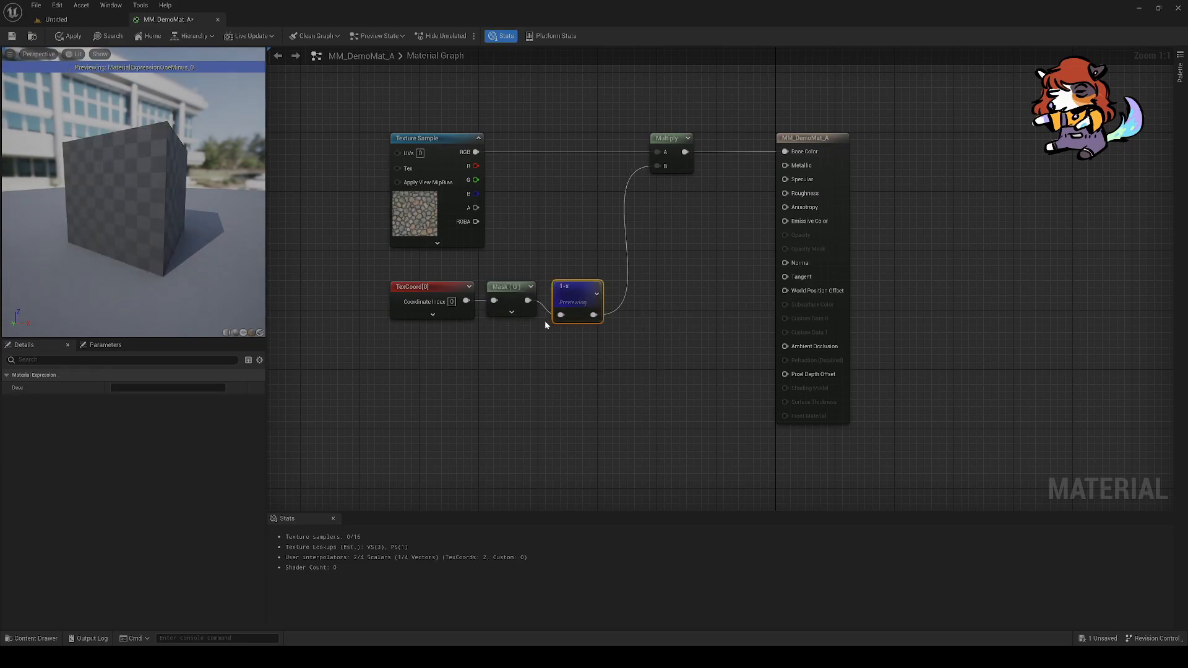
pyautogui.moveTo(191, 239); pyautogui.dragTo(208, 227)
pyautogui.moveTo(548, 222); pyautogui.dragTo(599, 196, button='right')
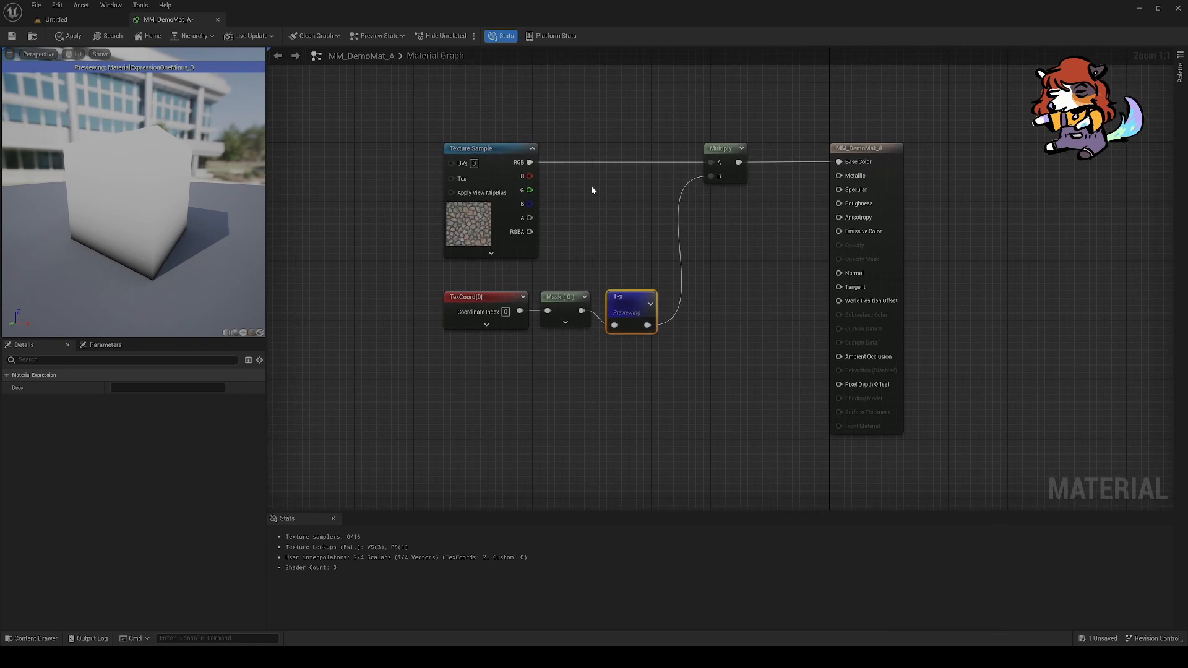
pyautogui.moveTo(613, 243); pyautogui.dragTo(591, 231, button='right')
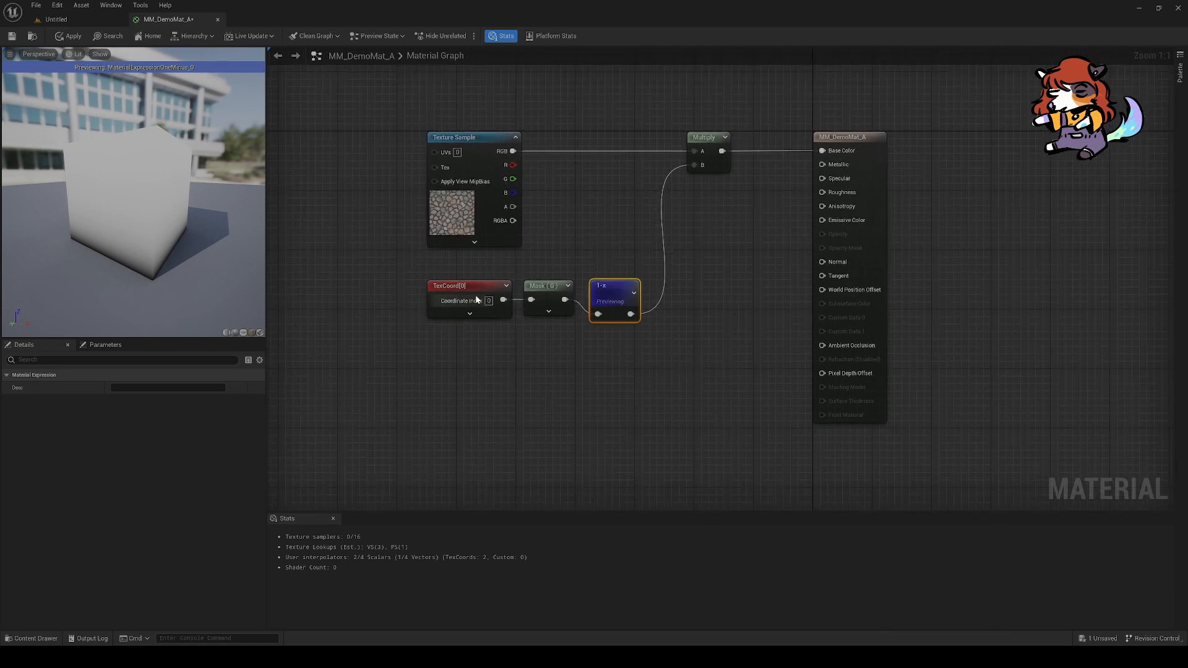
pyautogui.rightClick(612, 299)
pyautogui.click(628, 311)
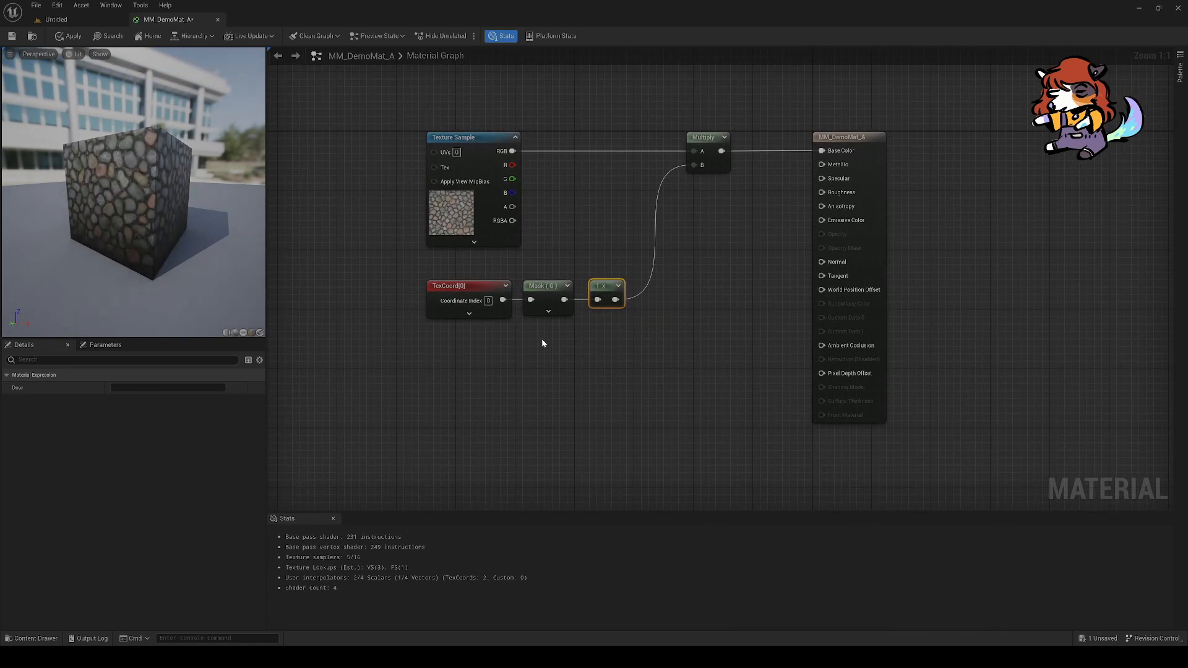
# Step: Show the preview thumbnails on the TexCoord, Mask (G) and 1-x nodes
pyautogui.click(544, 292)
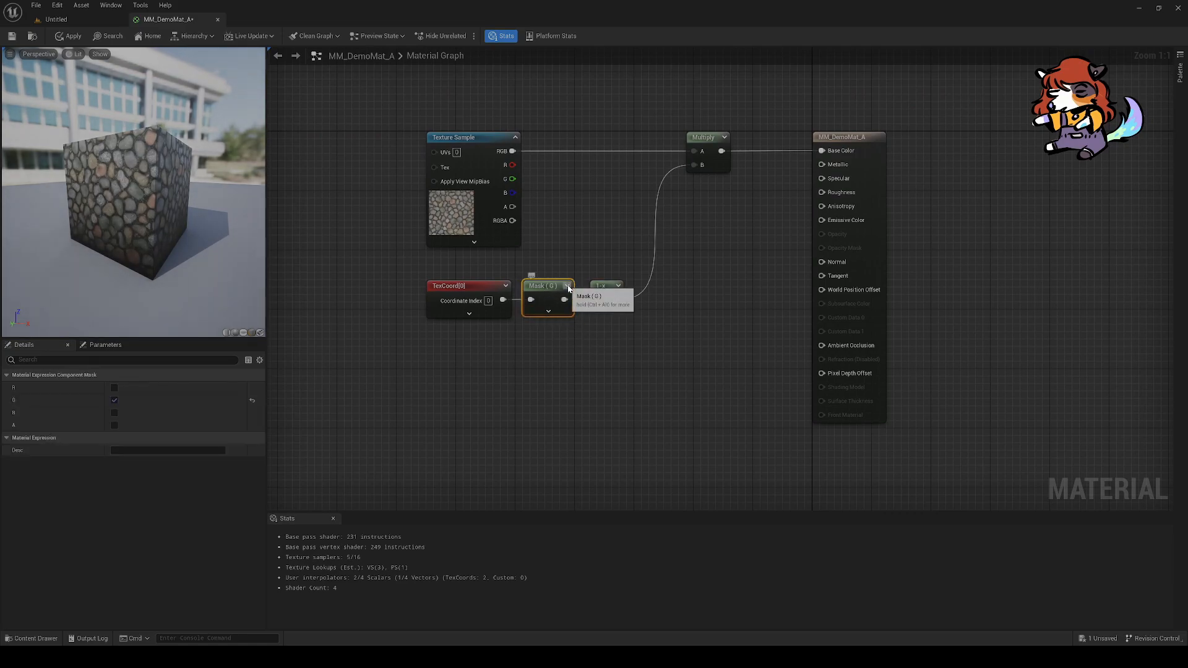
pyautogui.click(505, 287)
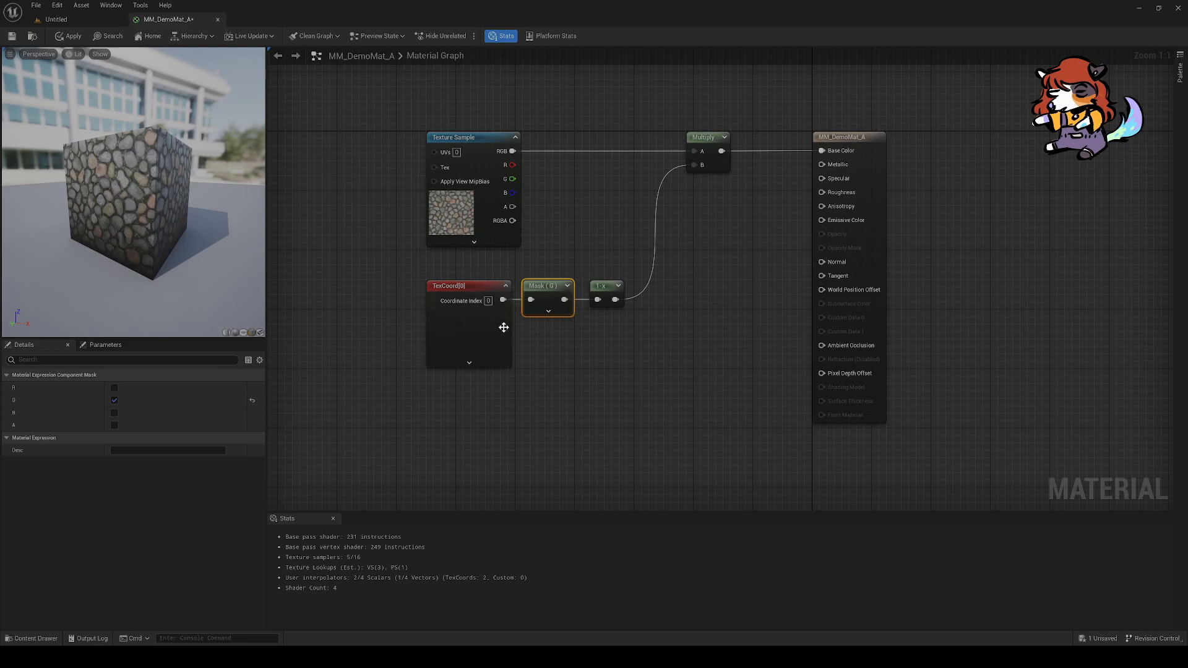
pyautogui.click(568, 286)
pyautogui.click(618, 286)
pyautogui.moveTo(638, 366); pyautogui.dragTo(618, 388, button='right')
pyautogui.click(605, 367)
pyautogui.click(645, 359)
# Step: Show the Multiply node's preview thumbnail and compare the node chain's thumbnails with the result on the preview cube
pyautogui.click(473, 364)
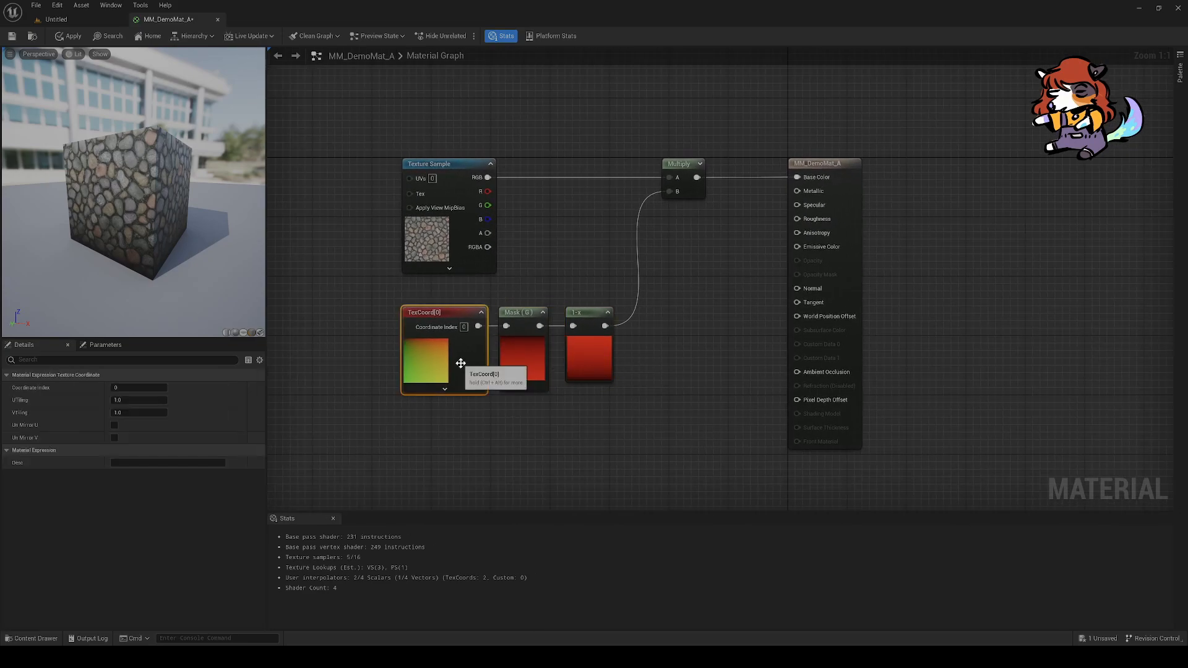
pyautogui.click(521, 359)
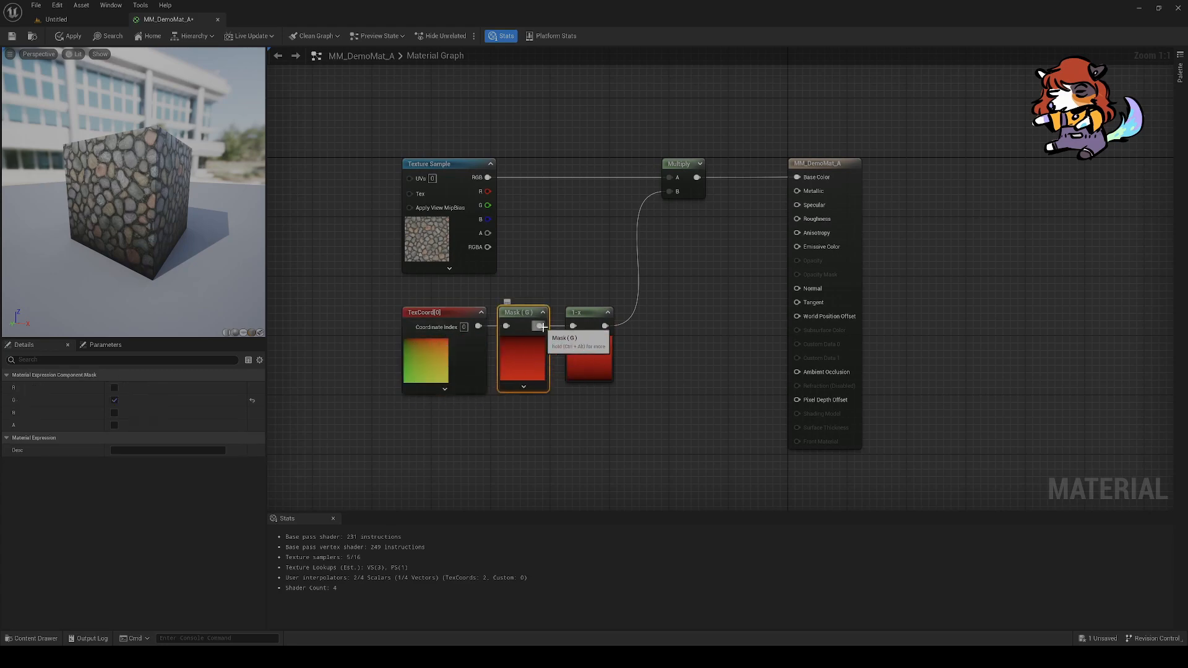
pyautogui.click(589, 359)
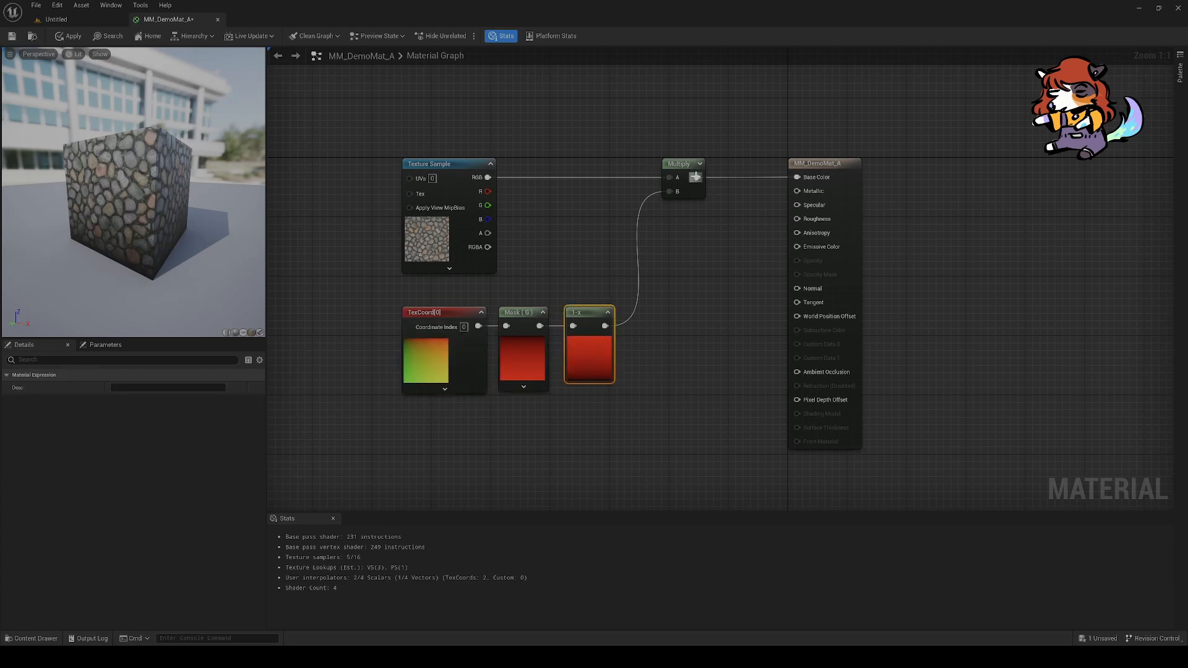
pyautogui.click(705, 220)
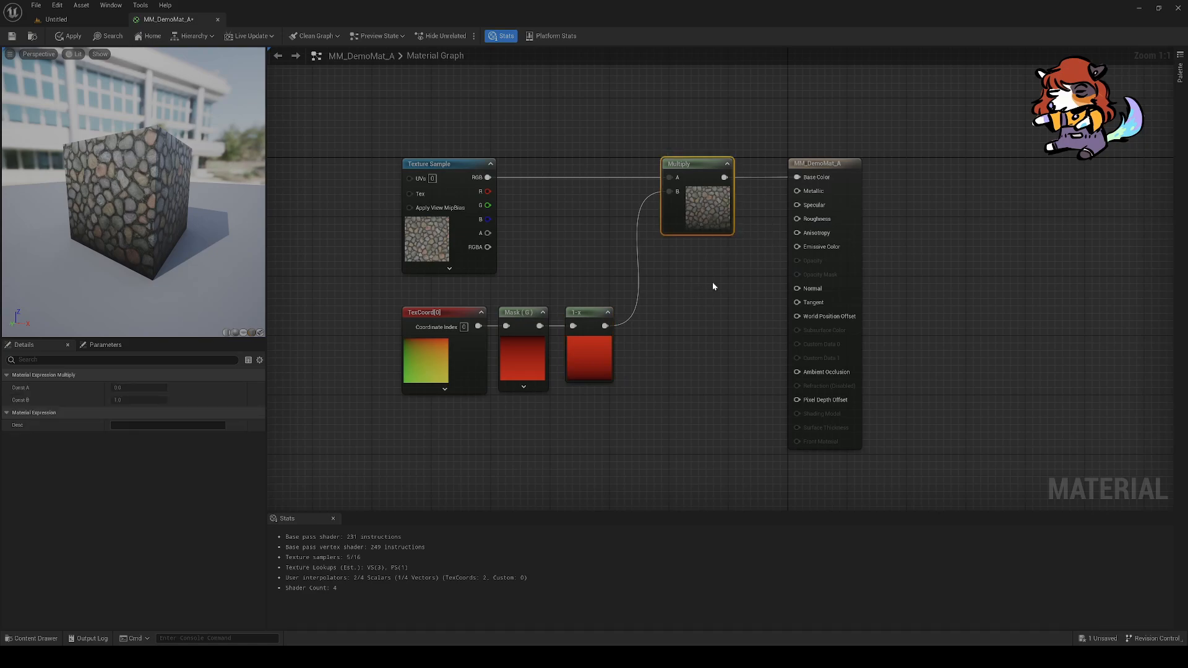
pyautogui.moveTo(713, 287); pyautogui.dragTo(705, 310, button='right')
pyautogui.click(755, 298)
pyautogui.moveTo(220, 238); pyautogui.dragTo(179, 234)
pyautogui.scroll(-2, 186, 234)
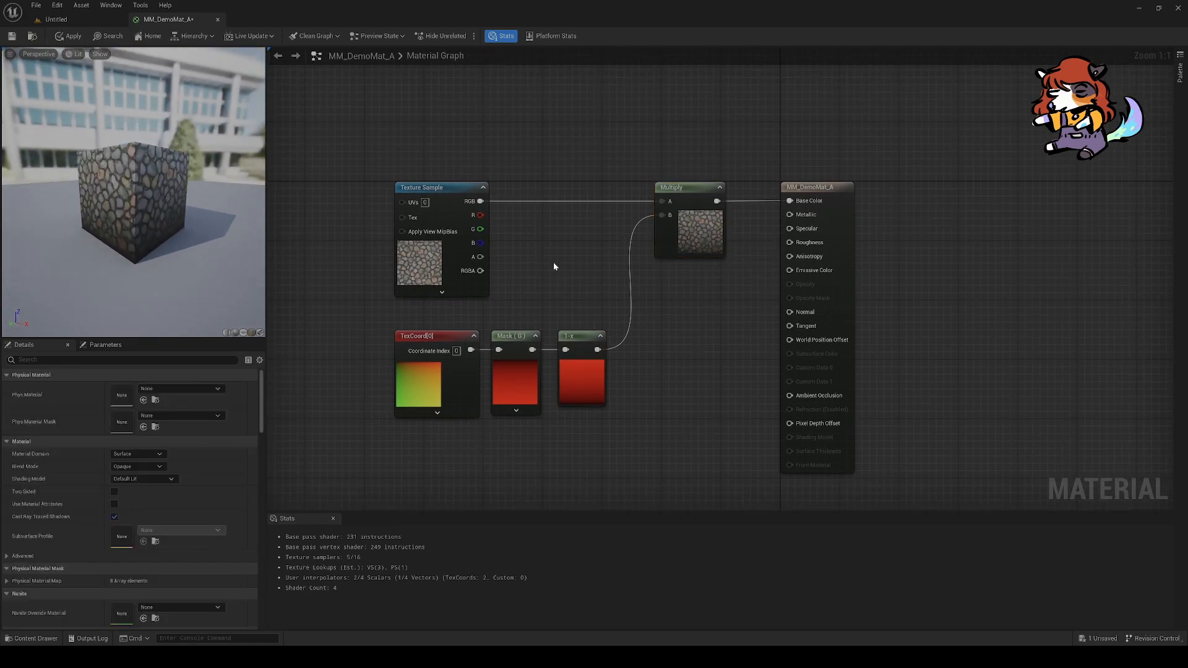
# Step: Move the Texture Sample node upward in the graph and delete the Multiply node
pyautogui.moveTo(554, 267); pyautogui.dragTo(574, 328, button='right')
pyautogui.moveTo(481, 324); pyautogui.dragTo(532, 146)
pyautogui.click(568, 270)
pyautogui.moveTo(568, 269); pyautogui.dragTo(518, 308, button='right')
pyautogui.click(676, 336)
pyautogui.press('Delete')
# Step: Reposition the cobblestone Texture Sample above the TexCoord chain, duplicate it and place the copy directly beneath it
pyautogui.moveTo(616, 329); pyautogui.dragTo(671, 313, button='right')
pyautogui.moveTo(514, 170); pyautogui.dragTo(497, 198)
pyautogui.moveTo(459, 301); pyautogui.dragTo(477, 300, button='right')
pyautogui.moveTo(500, 195); pyautogui.dragTo(512, 238)
pyautogui.moveTo(536, 315); pyautogui.dragTo(555, 279, button='right')
pyautogui.moveTo(537, 212); pyautogui.dragTo(545, 194)
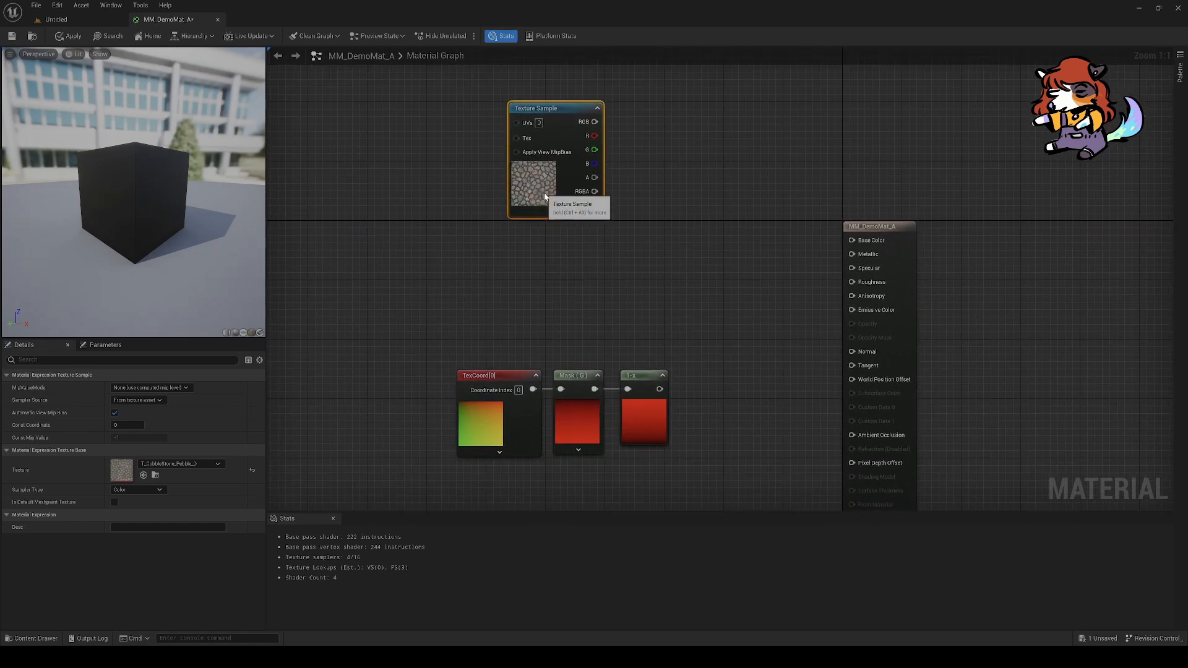
pyautogui.hotkey('ctrl', 'd')
pyautogui.moveTo(544, 320)
pyautogui.mouseDown()
pyautogui.moveTo(553, 294)
pyautogui.moveTo(545, 309)
pyautogui.mouseUp()
pyautogui.click(554, 354)
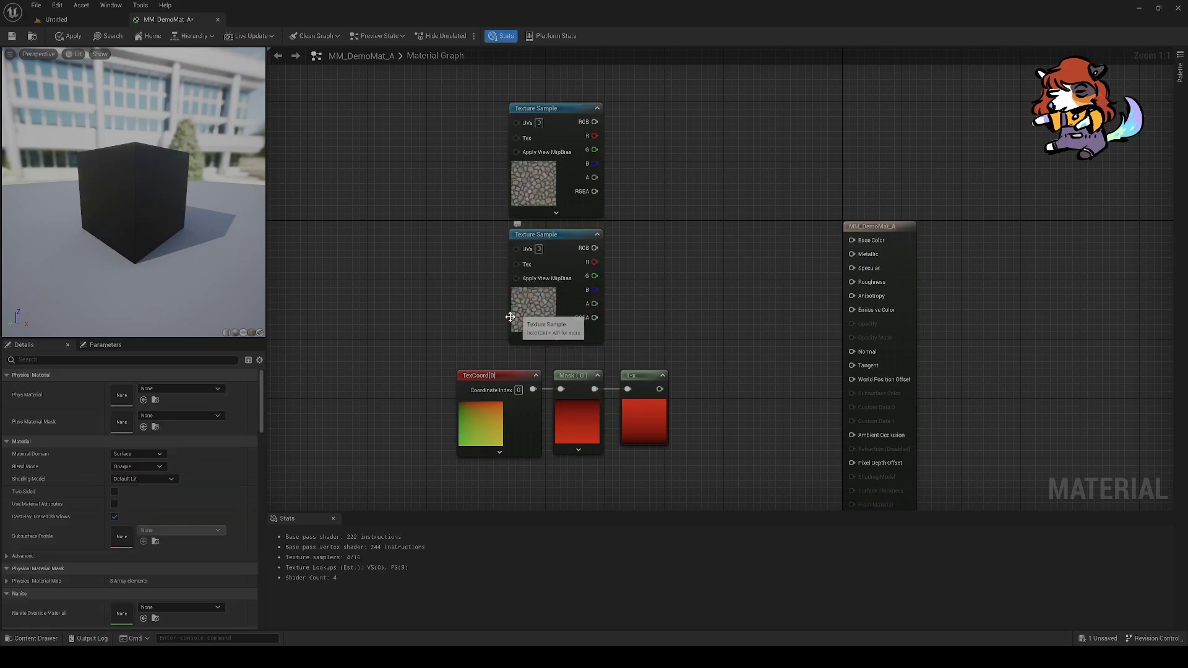
# Step: Set the lower Texture Sample's texture to T_ground_Moss_D
pyautogui.moveTo(488, 298); pyautogui.dragTo(487, 277, button='right')
pyautogui.click(544, 297)
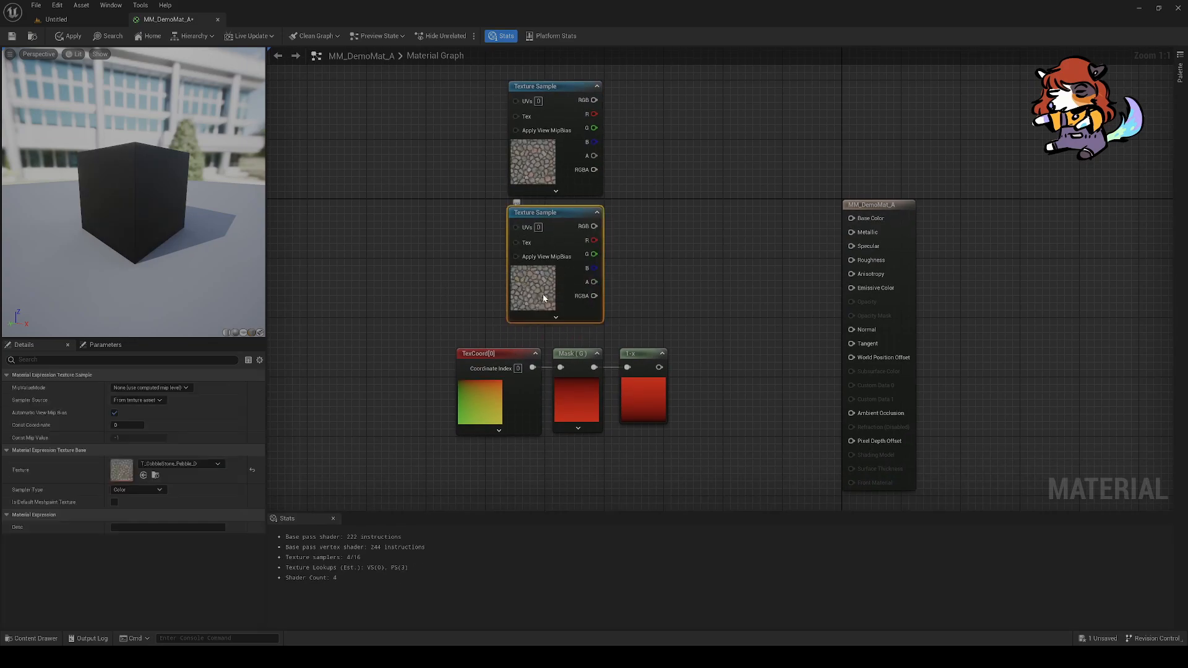
pyautogui.click(179, 464)
pyautogui.write('gr')
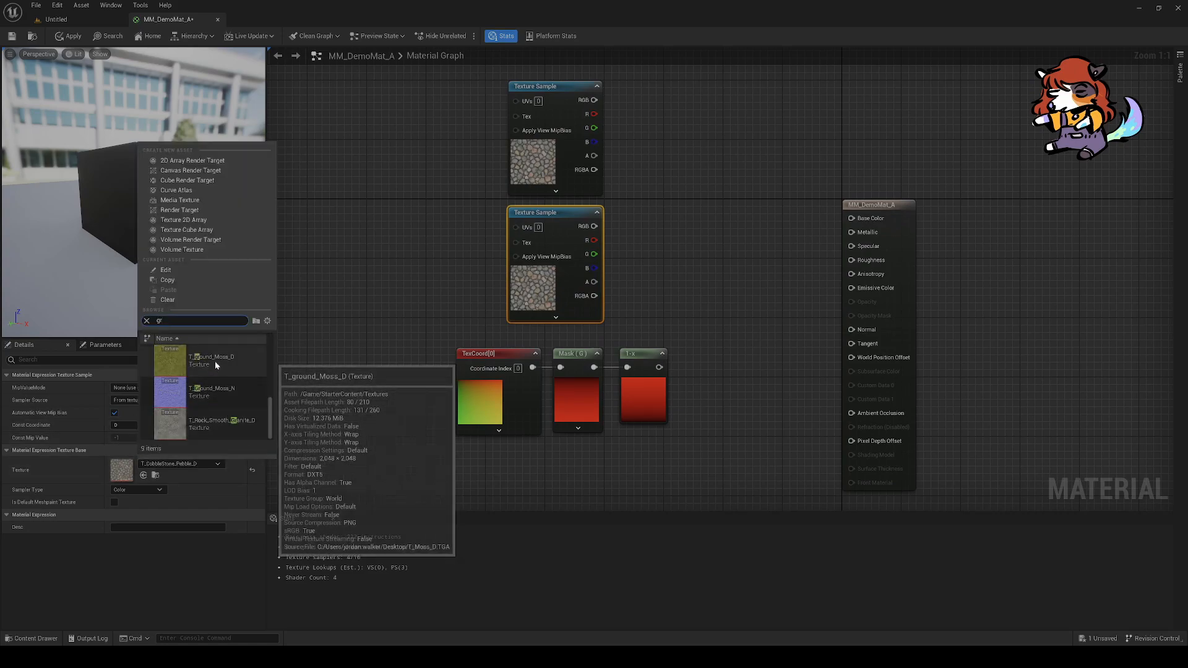
pyautogui.click(231, 360)
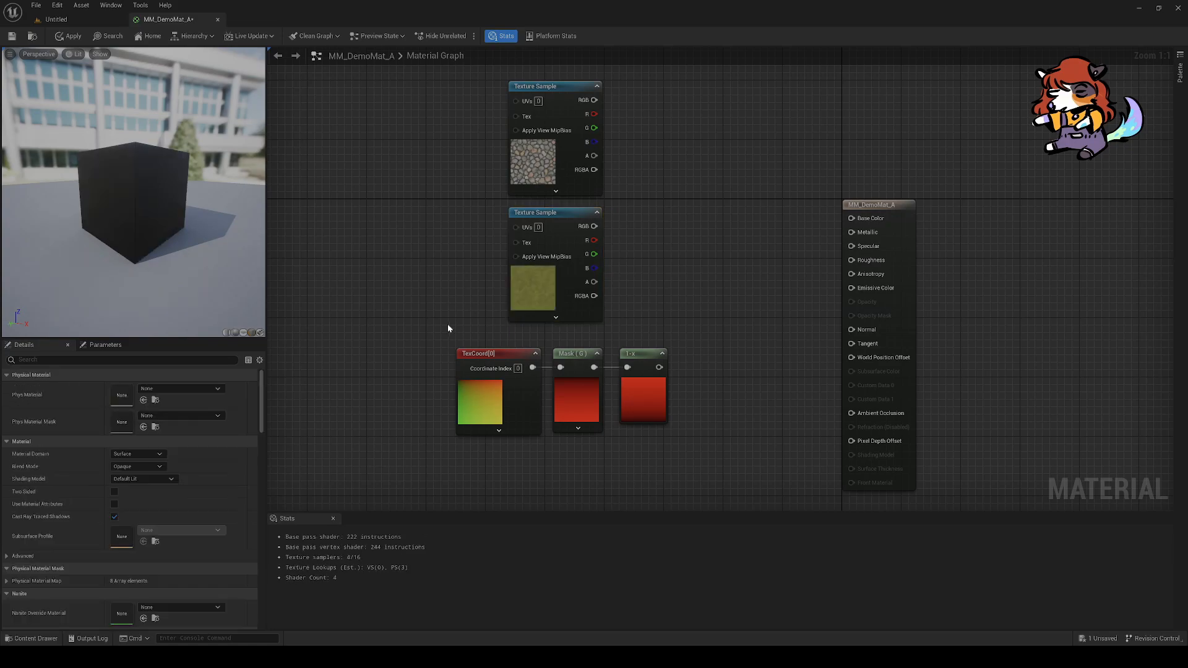
pyautogui.moveTo(647, 238)
pyautogui.mouseDown(button='right')
pyautogui.moveTo(615, 255)
pyautogui.moveTo(632, 238)
pyautogui.mouseUp(button='right')
pyautogui.click(678, 247)
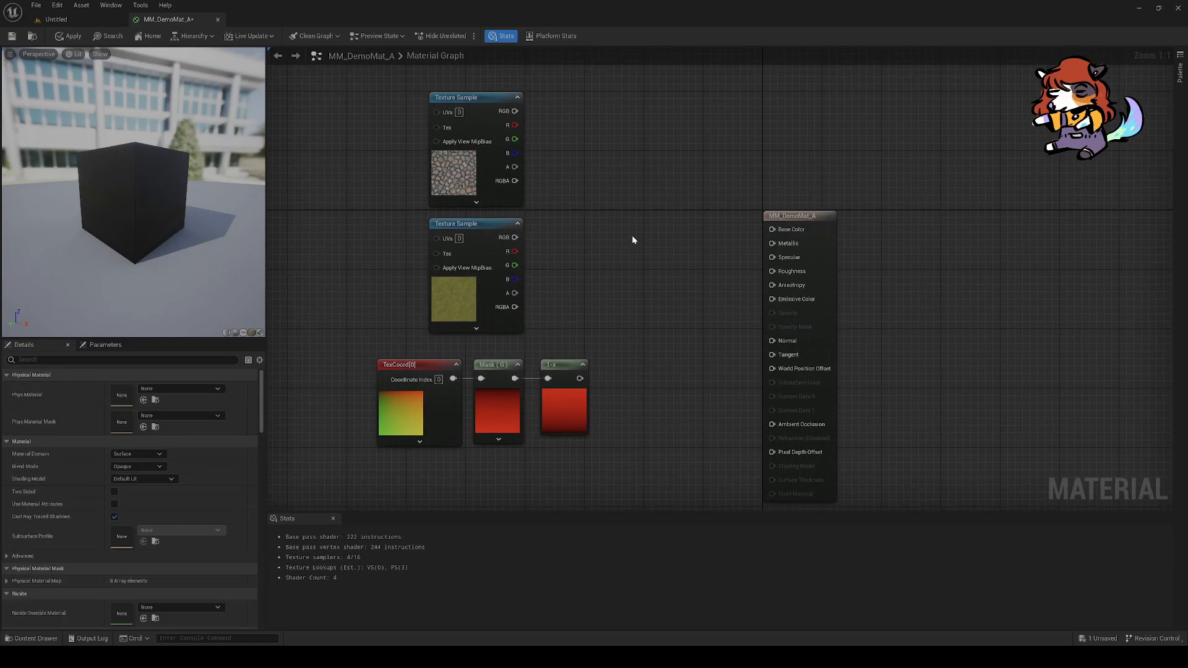
# Step: Select both Texture Sample nodes and shift them slightly together to adjust their spacing from the TexCoord chain
pyautogui.click(486, 176)
pyautogui.keyDown('shift'); pyautogui.click(471, 268); pyautogui.keyUp('shift')
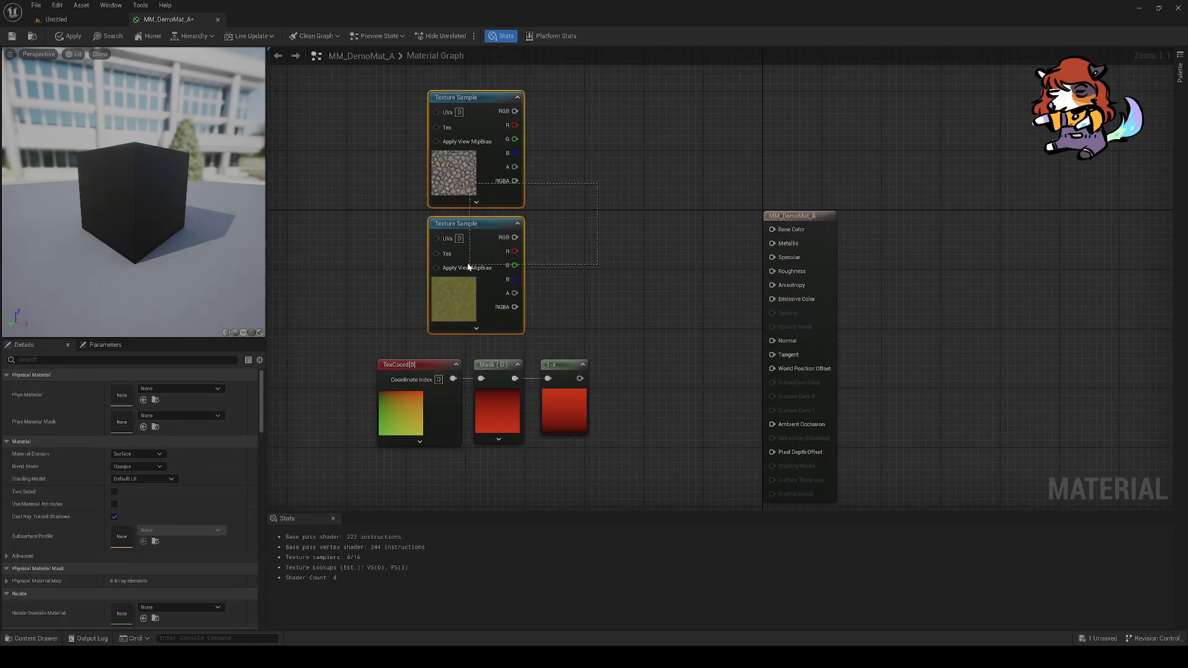
pyautogui.moveTo(463, 184); pyautogui.dragTo(473, 176)
pyautogui.click(593, 195)
pyautogui.moveTo(573, 225); pyautogui.dragTo(607, 269, button='right')
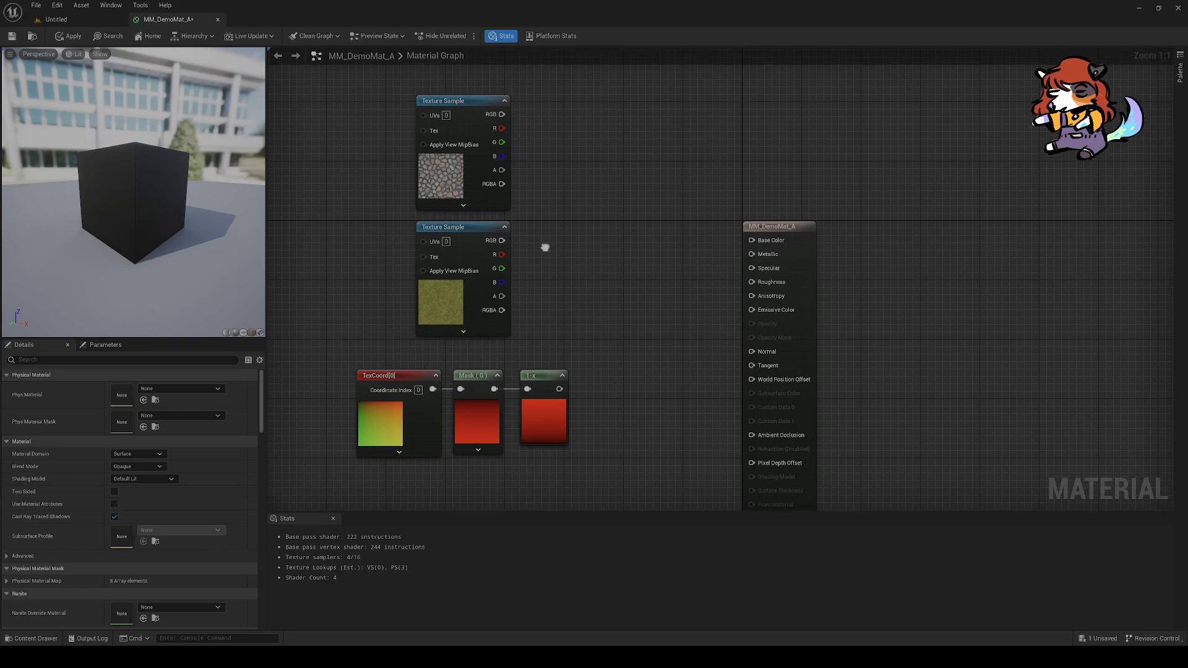
pyautogui.moveTo(607, 205); pyautogui.dragTo(628, 208, button='right')
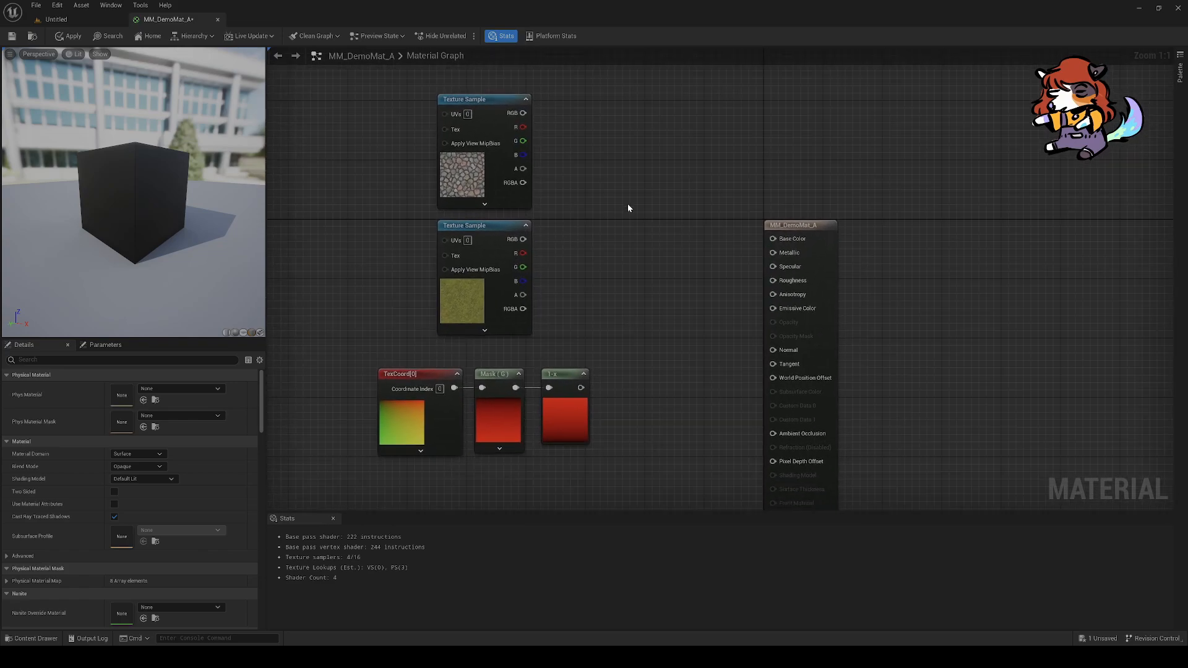
# Step: Add a LinearInterpolate node and place it between the Texture Samples and the material output node
pyautogui.moveTo(610, 265); pyautogui.dragTo(599, 260, button='right')
pyautogui.rightClick(605, 254)
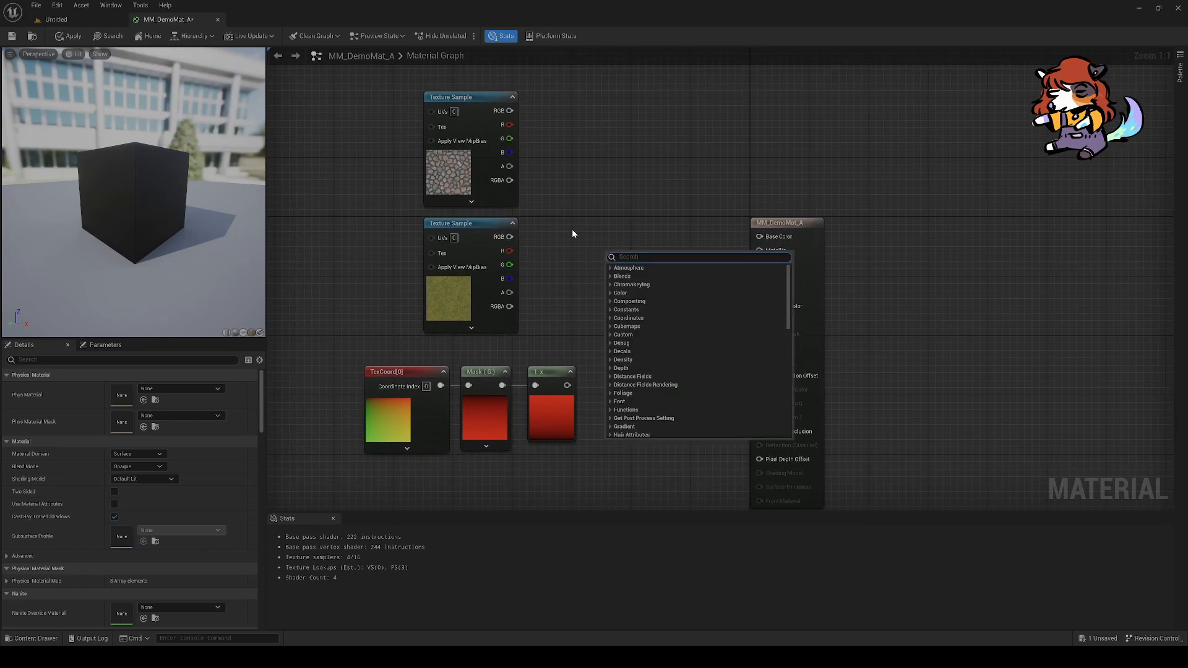
pyautogui.write('linearint')
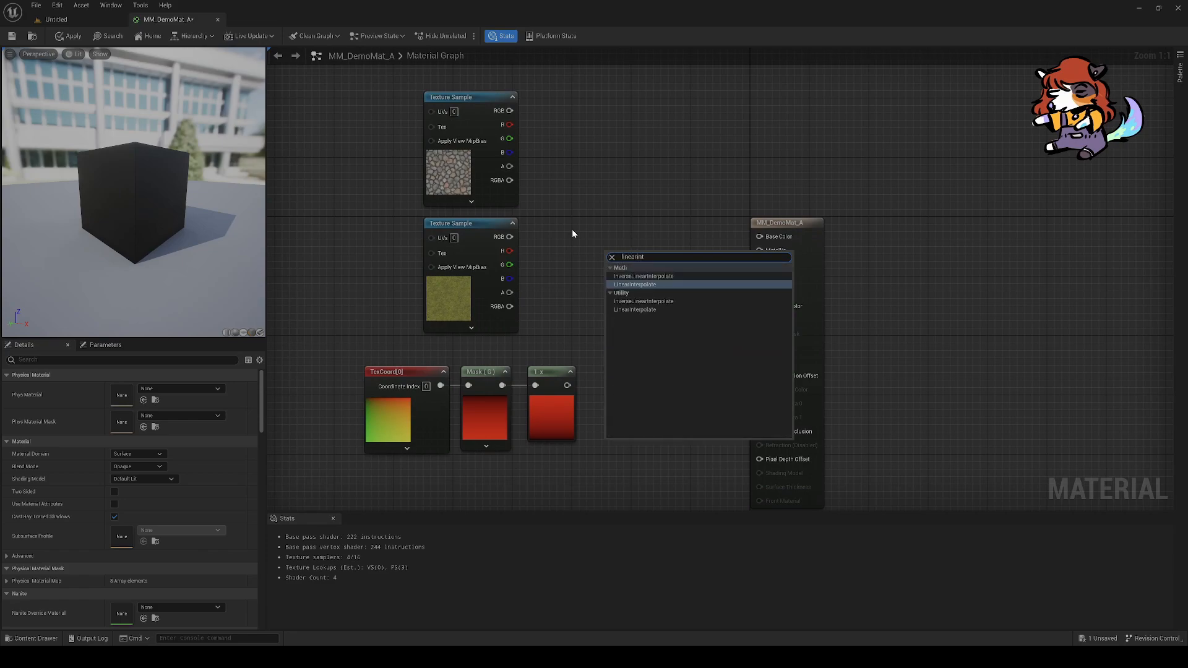
pyautogui.press('Return')
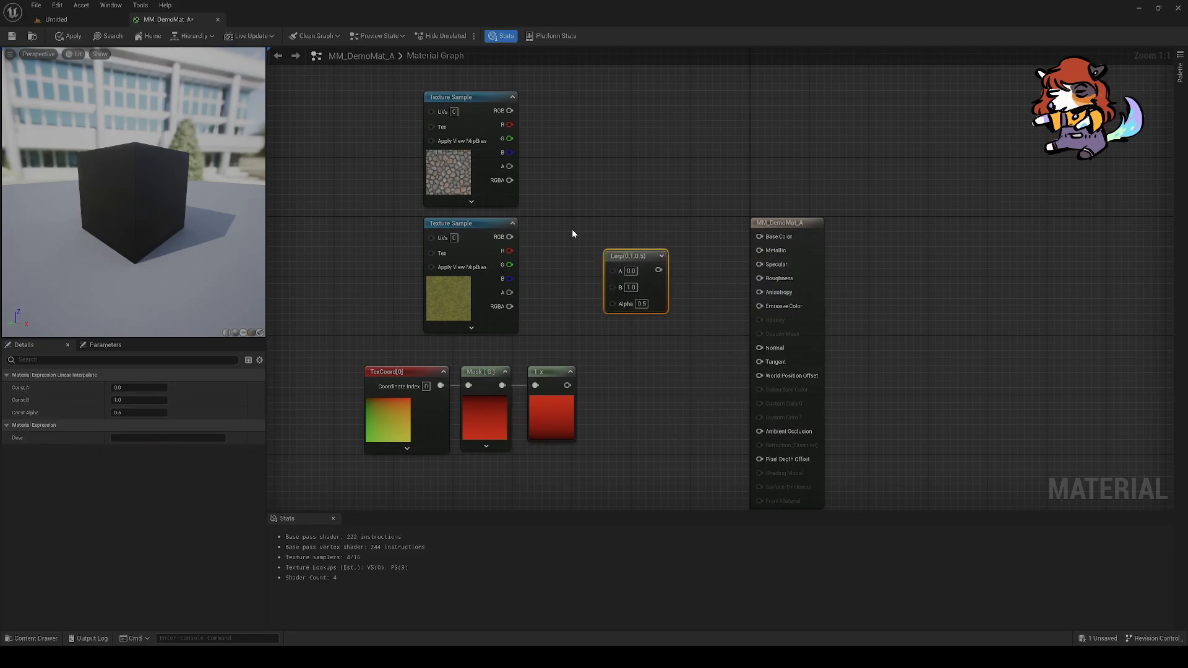
pyautogui.moveTo(657, 298); pyautogui.dragTo(664, 240)
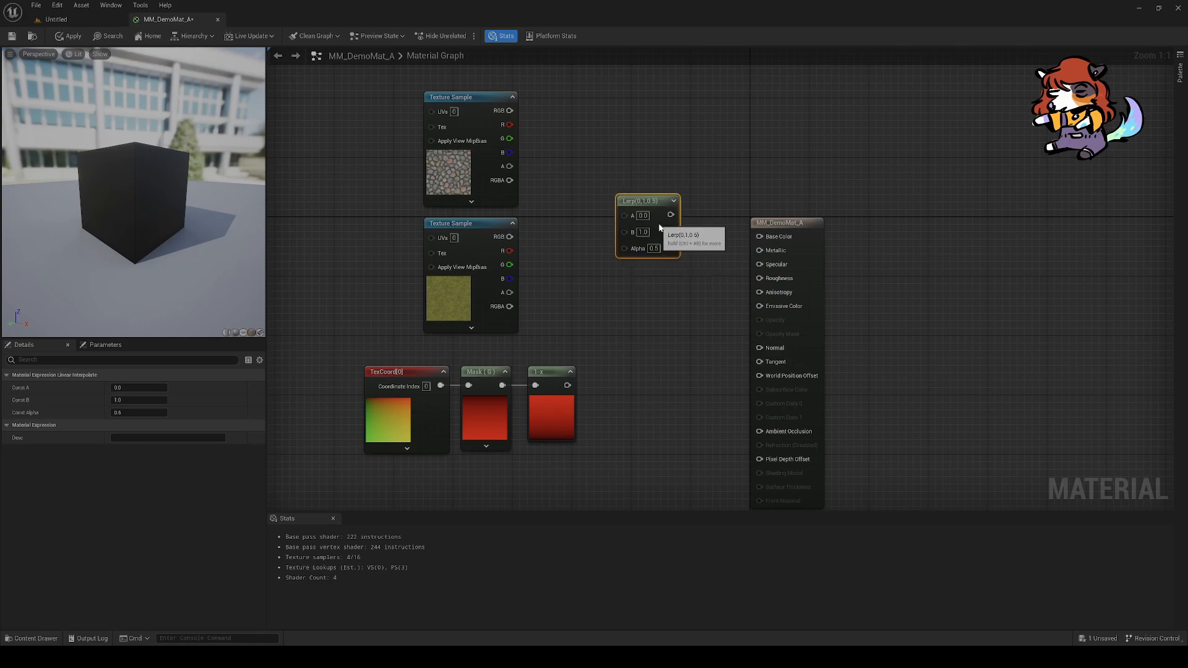
pyautogui.moveTo(637, 289); pyautogui.dragTo(648, 307, button='right')
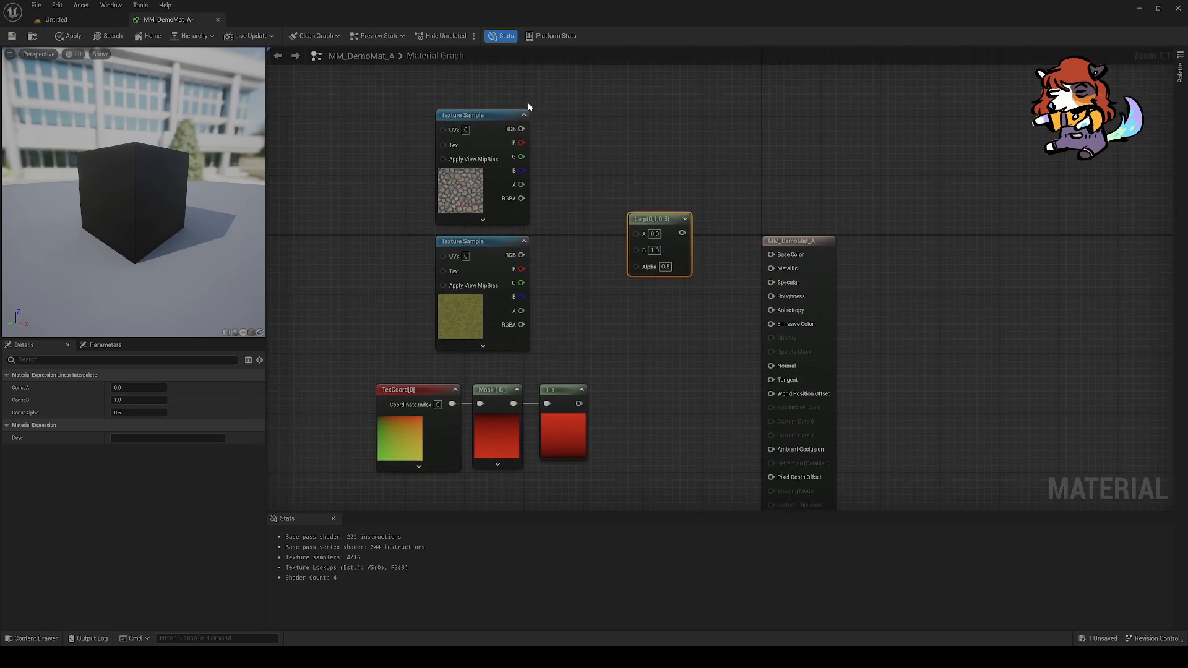
# Step: Connect the cobblestone RGB to the Lerp's A, the moss RGB to B, and the Lerp output to Base Color
pyautogui.moveTo(517, 134); pyautogui.dragTo(540, 139)
pyautogui.moveTo(639, 234); pyautogui.dragTo(641, 235)
pyautogui.moveTo(521, 255); pyautogui.dragTo(795, 257)
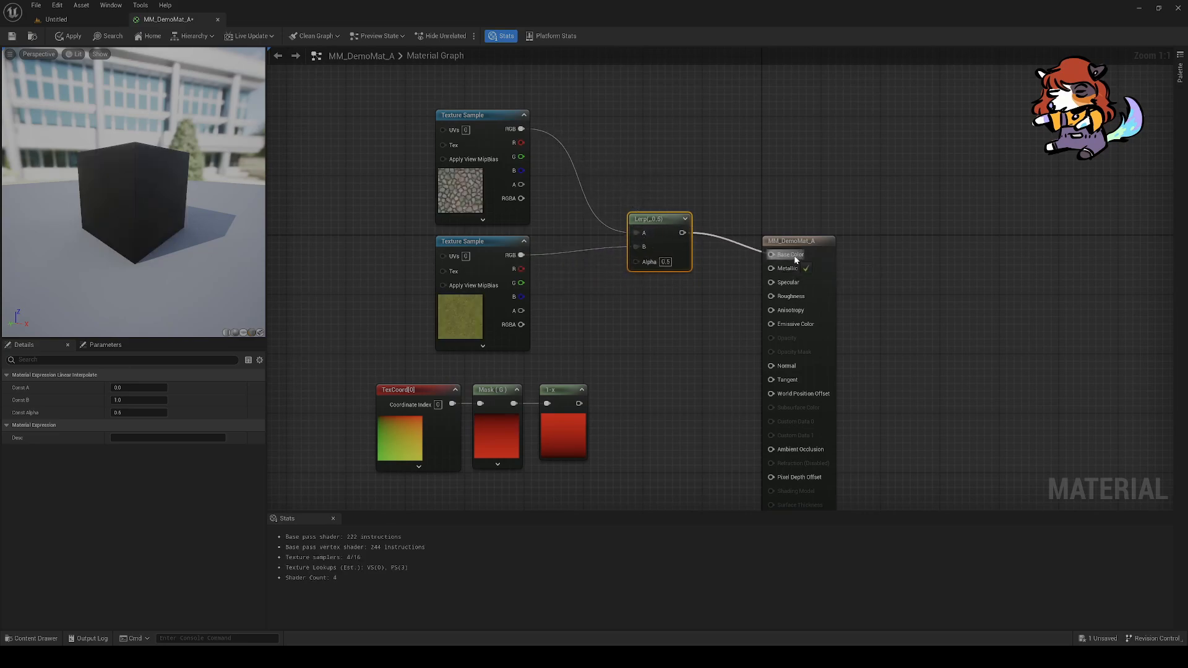
pyautogui.moveTo(670, 258); pyautogui.dragTo(685, 259)
pyautogui.moveTo(136, 232); pyautogui.dragTo(162, 241)
pyautogui.moveTo(136, 232); pyautogui.dragTo(139, 217, button='right')
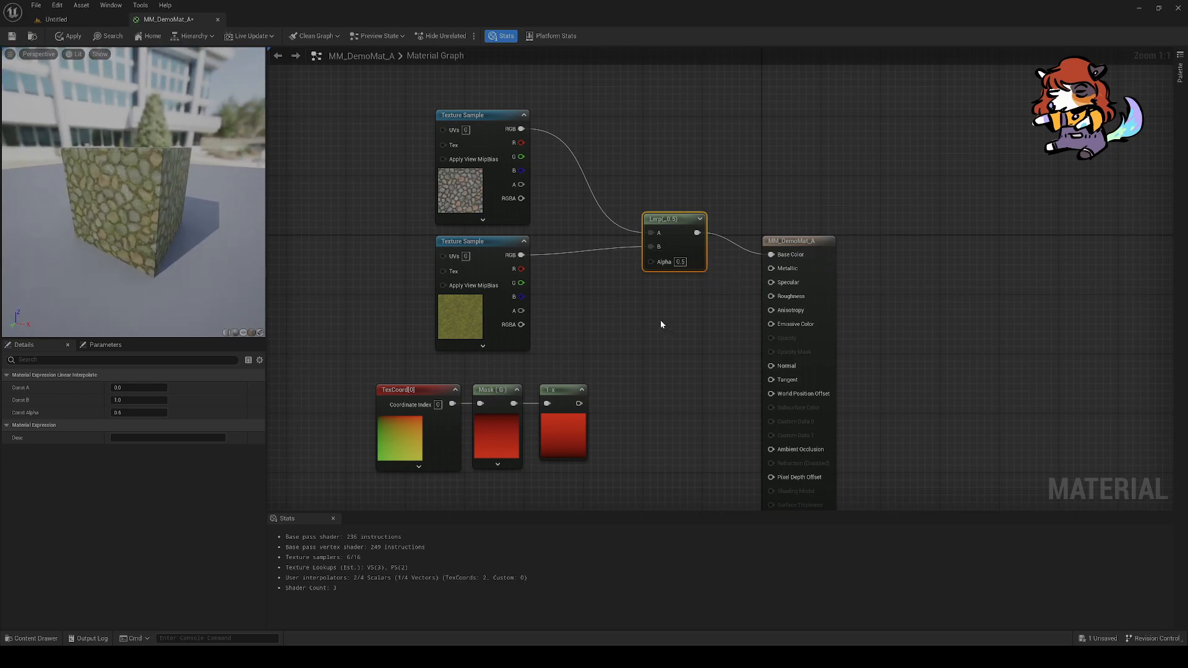
# Step: Connect the 1-x output to the Lerp's Alpha and show the Lerp node's preview thumbnail
pyautogui.moveTo(662, 320); pyautogui.dragTo(677, 300, button='right')
pyautogui.moveTo(594, 382); pyautogui.dragTo(701, 253)
pyautogui.moveTo(193, 264); pyautogui.dragTo(177, 263)
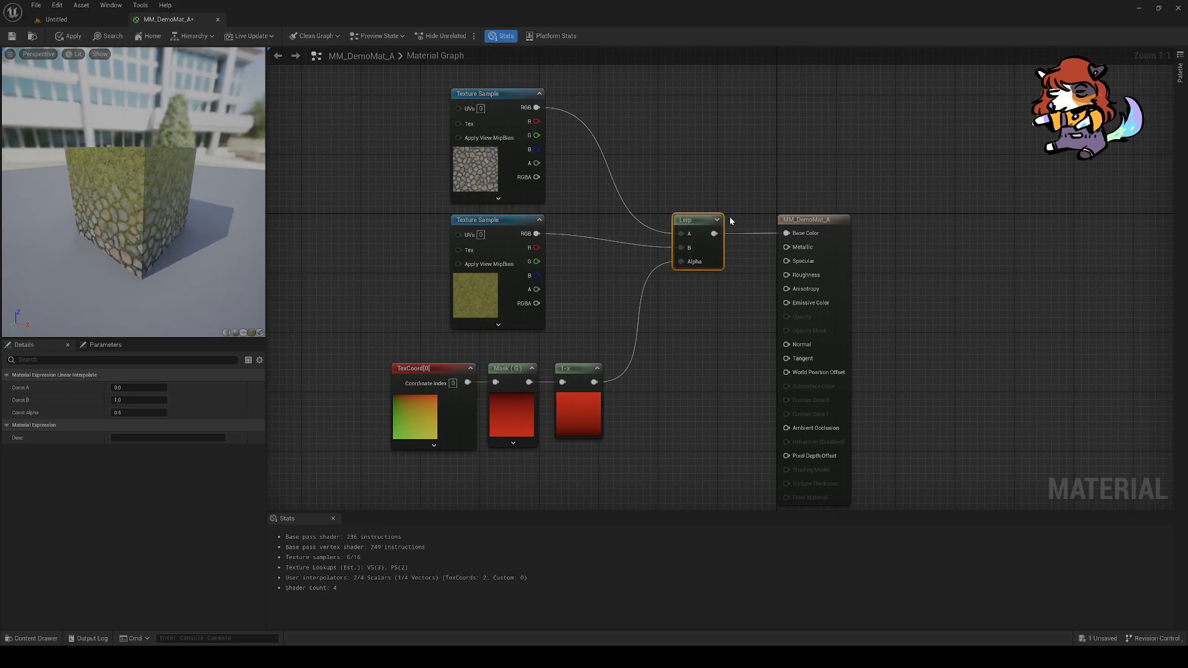
pyautogui.click(717, 221)
pyautogui.click(689, 349)
pyautogui.moveTo(684, 331); pyautogui.dragTo(662, 308, button='right')
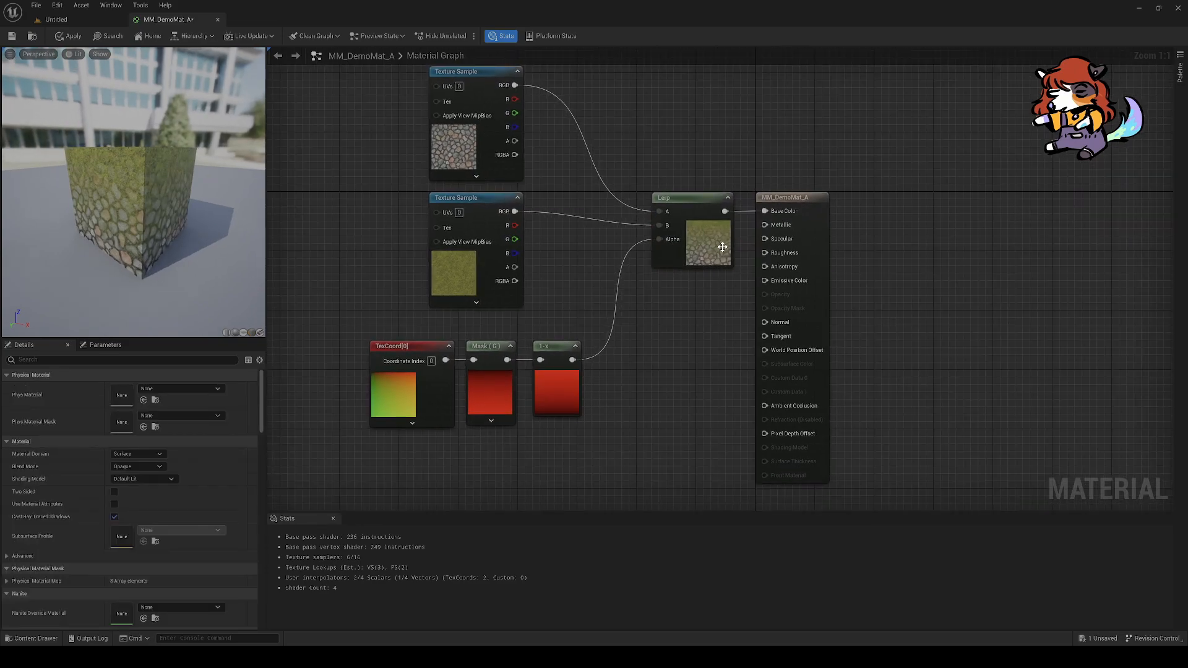
pyautogui.click(723, 251)
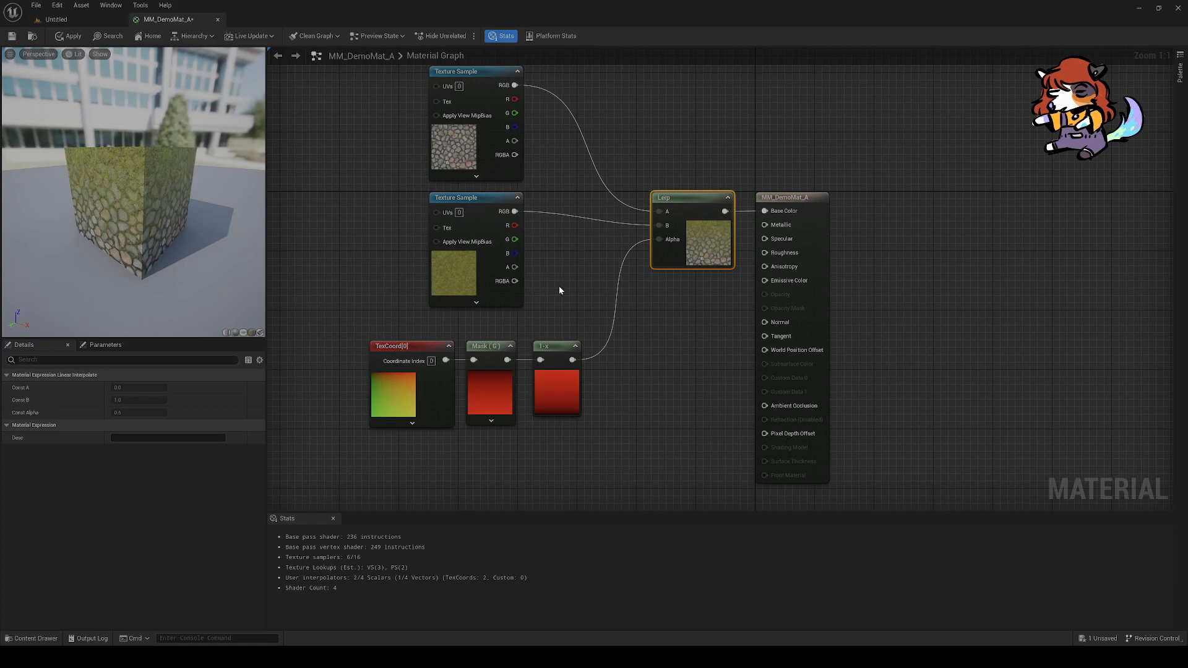
# Step: Swap the two Texture Samples so that moss feeds the Lerp's A input and cobblestone feeds B
pyautogui.moveTo(582, 254); pyautogui.dragTo(622, 302, button='right')
pyautogui.moveTo(554, 258); pyautogui.dragTo(366, 179)
pyautogui.moveTo(479, 314); pyautogui.dragTo(487, 144)
pyautogui.moveTo(360, 245); pyautogui.dragTo(508, 319)
pyautogui.moveTo(508, 157); pyautogui.dragTo(509, 209)
pyautogui.moveTo(161, 256); pyautogui.dragTo(119, 233)
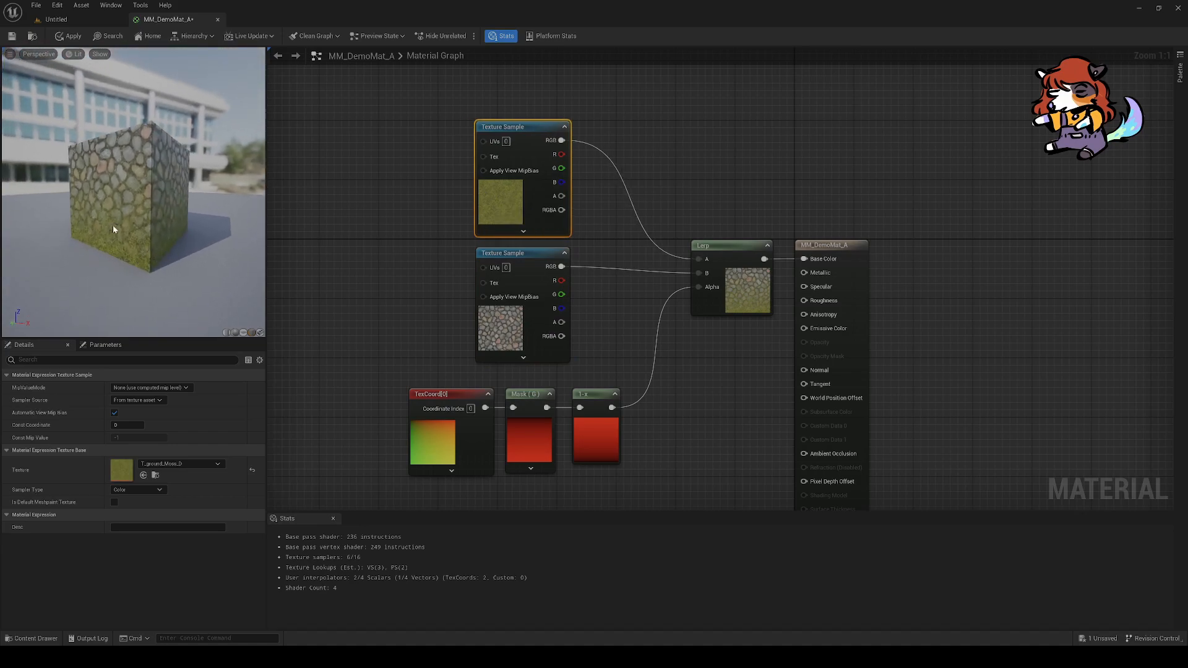
# Step: Examine the moss and cobblestone blend on the preview cube up close and relate it to the Lerp node
pyautogui.moveTo(118, 191)
pyautogui.mouseDown()
pyautogui.moveTo(137, 219)
pyautogui.moveTo(126, 226)
pyautogui.moveTo(139, 183)
pyautogui.moveTo(120, 187)
pyautogui.mouseUp()
pyautogui.scroll(3, 142, 179)
pyautogui.scroll(5, 120, 187)
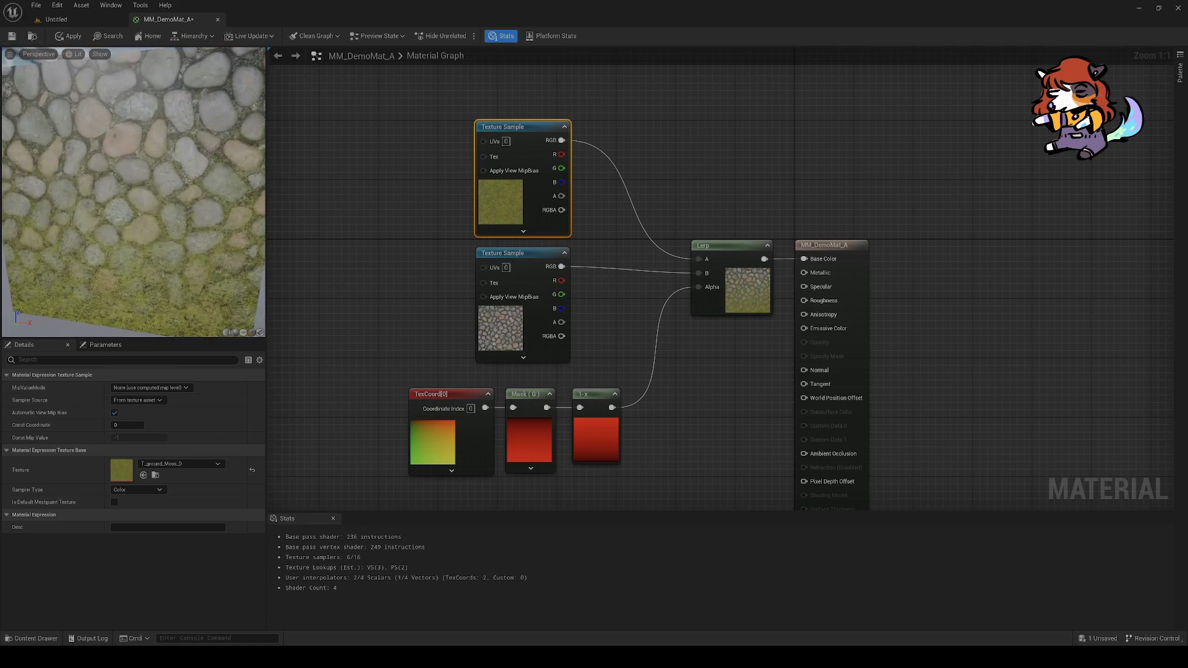
pyautogui.moveTo(162, 137); pyautogui.dragTo(201, 128)
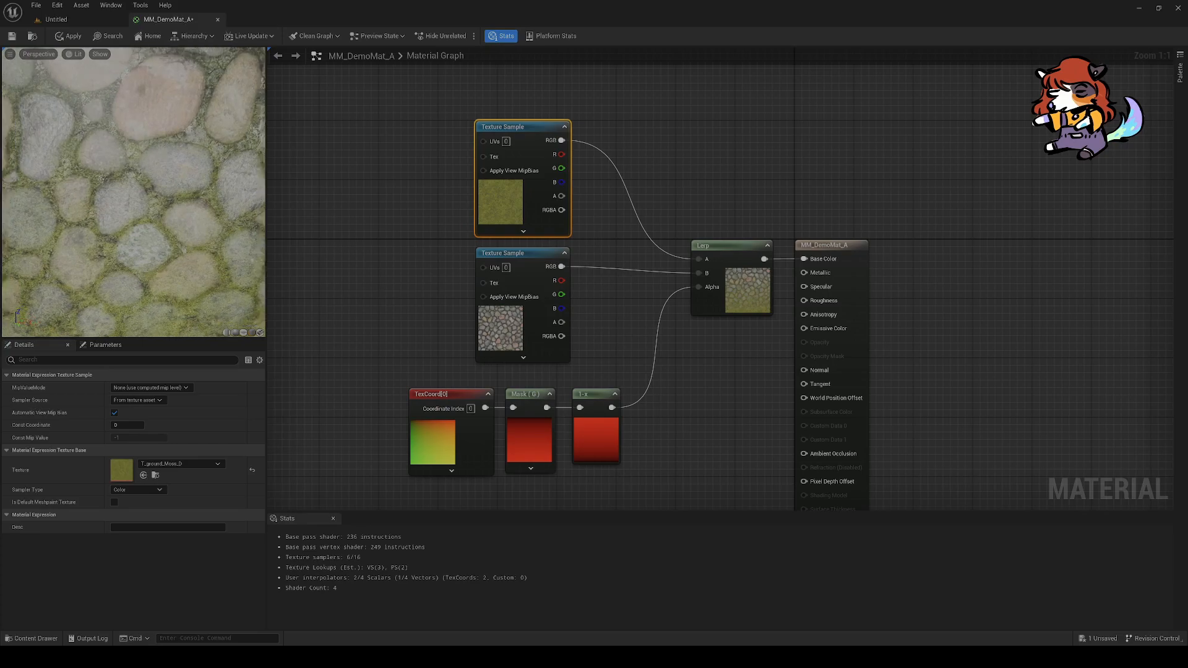
pyautogui.scroll(-5, 203, 127)
pyautogui.scroll(-5, 172, 218)
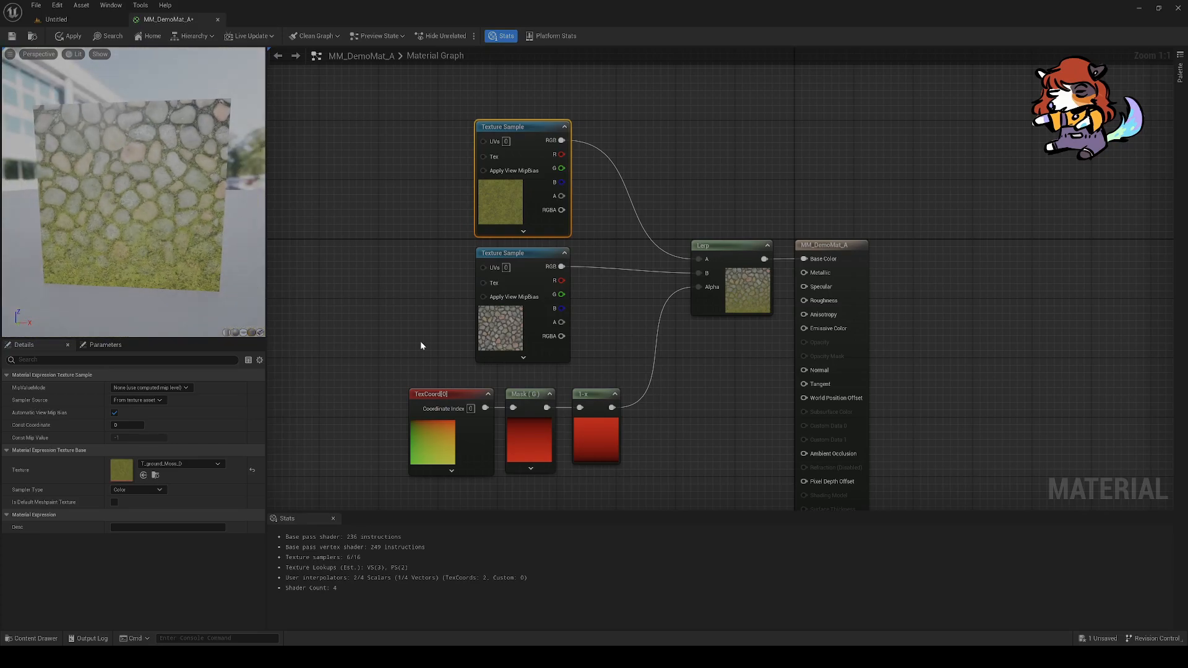
pyautogui.moveTo(406, 340); pyautogui.dragTo(385, 324, button='right')
pyautogui.moveTo(555, 307); pyautogui.dragTo(522, 300, button='right')
pyautogui.click(695, 269)
pyautogui.moveTo(673, 320); pyautogui.dragTo(689, 314, button='right')
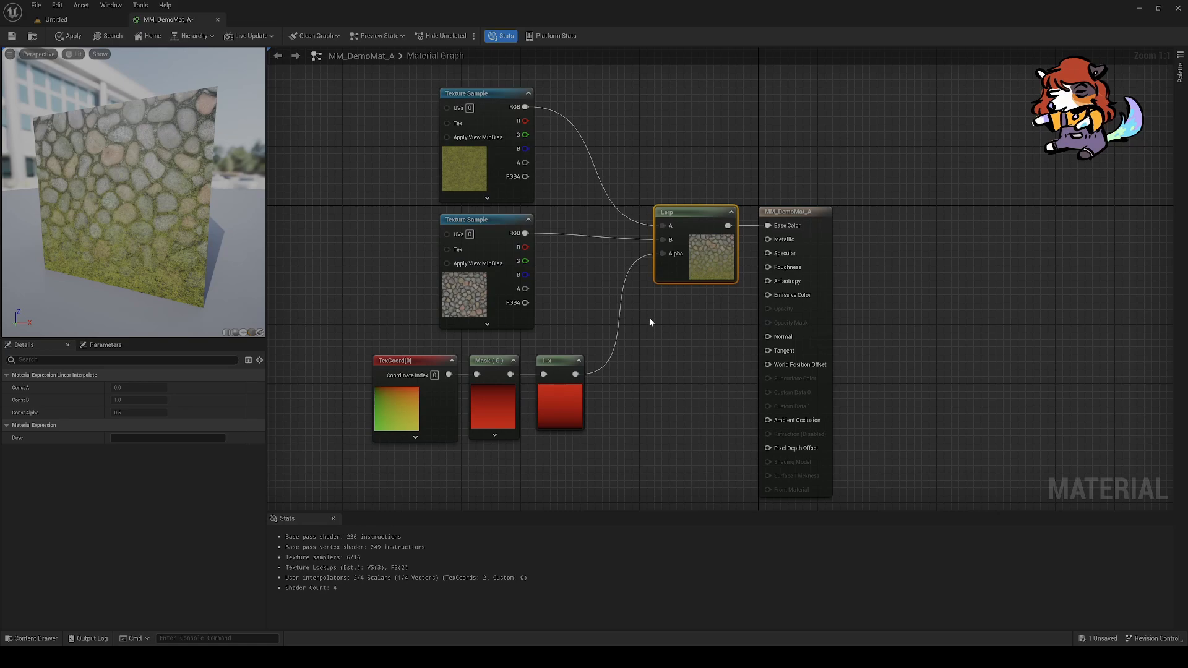
# Step: Spread the moss and cobblestone Texture Sample nodes apart to make room above the TexCoord chain
pyautogui.moveTo(581, 315); pyautogui.dragTo(672, 305, button='right')
pyautogui.moveTo(662, 299); pyautogui.dragTo(491, 104)
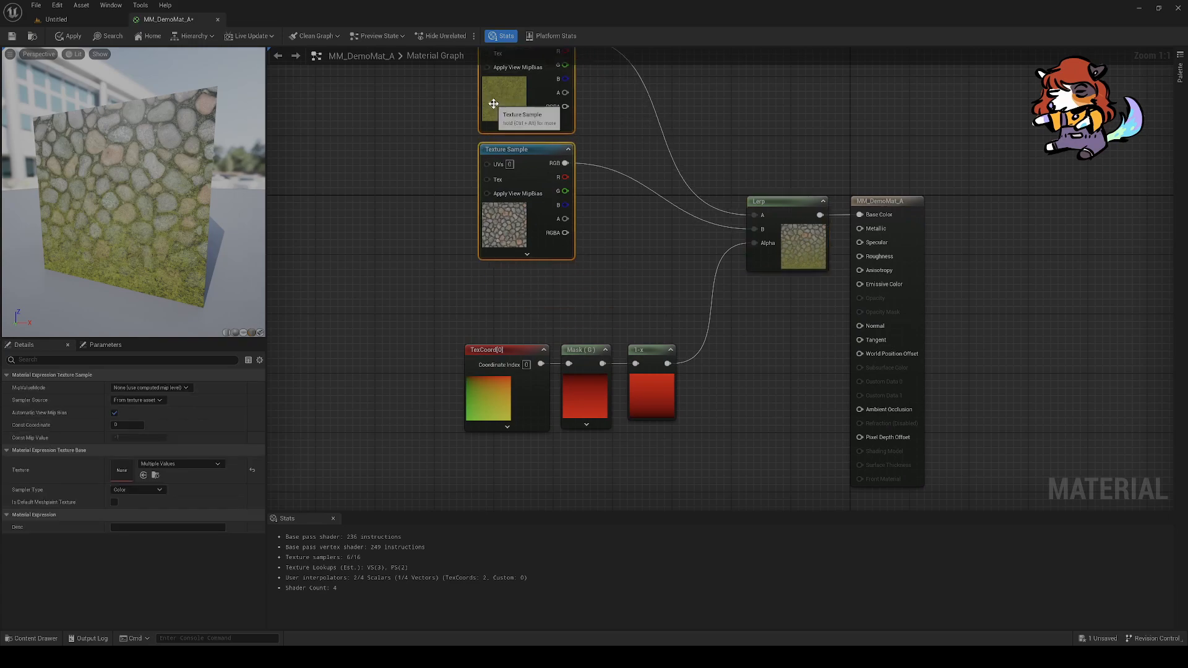
pyautogui.moveTo(585, 211); pyautogui.dragTo(656, 268, button='right')
pyautogui.click(566, 313)
pyautogui.moveTo(567, 313); pyautogui.dragTo(452, 366)
pyautogui.click(621, 343)
pyautogui.moveTo(537, 333); pyautogui.dragTo(490, 330, button='right')
pyautogui.moveTo(516, 276); pyautogui.dragTo(562, 280)
pyautogui.click(511, 280)
pyautogui.moveTo(414, 336); pyautogui.dragTo(410, 256)
pyautogui.click(537, 279)
pyautogui.press('super+c')
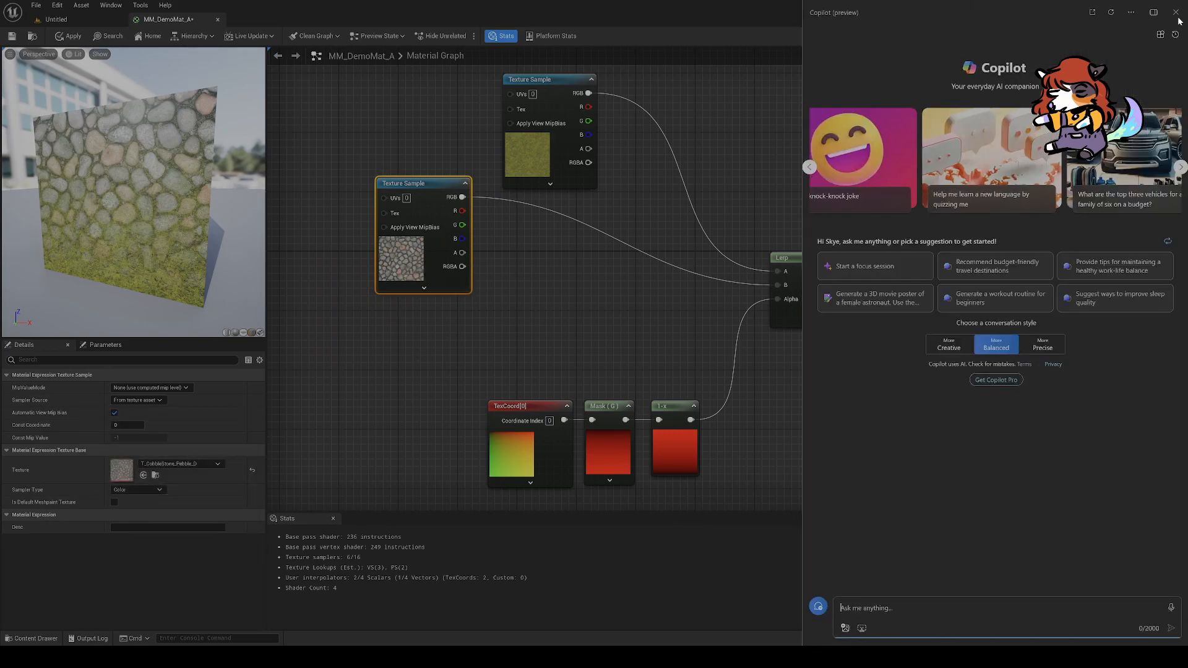
pyautogui.click(1176, 13)
pyautogui.click(439, 351)
# Step: Duplicate the cobblestone Texture Sample and set the copy's texture to T_CobbleStone_Pebble_M
pyautogui.moveTo(424, 279); pyautogui.dragTo(455, 270, button='right')
pyautogui.moveTo(447, 249)
pyautogui.mouseDown()
pyautogui.moveTo(424, 270)
pyautogui.moveTo(449, 239)
pyautogui.mouseUp()
pyautogui.hotkey('ctrl', 'c')
pyautogui.hotkey('ctrl', 'v')
pyautogui.moveTo(453, 369); pyautogui.dragTo(544, 318)
pyautogui.click(180, 465)
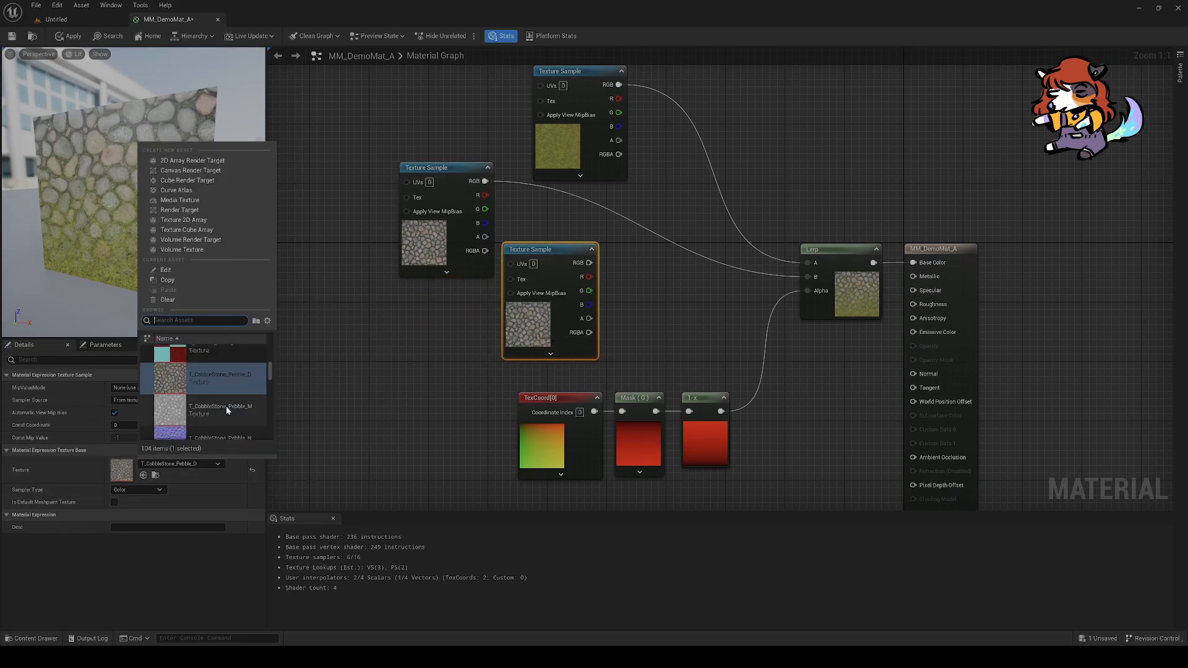
pyautogui.click(247, 411)
# Step: Place the mask Texture Sample beneath the cobblestone one and connect its R output to the Lerp's Alpha
pyautogui.moveTo(537, 323)
pyautogui.mouseDown()
pyautogui.moveTo(509, 354)
pyautogui.moveTo(524, 338)
pyautogui.mouseUp()
pyautogui.moveTo(447, 259); pyautogui.dragTo(418, 237)
pyautogui.moveTo(501, 327); pyautogui.dragTo(390, 343)
pyautogui.click(507, 310)
pyautogui.moveTo(464, 313); pyautogui.dragTo(808, 291)
pyautogui.moveTo(173, 226); pyautogui.dragTo(198, 253)
pyautogui.scroll(3, 173, 224)
pyautogui.moveTo(476, 306); pyautogui.dragTo(503, 307, button='right')
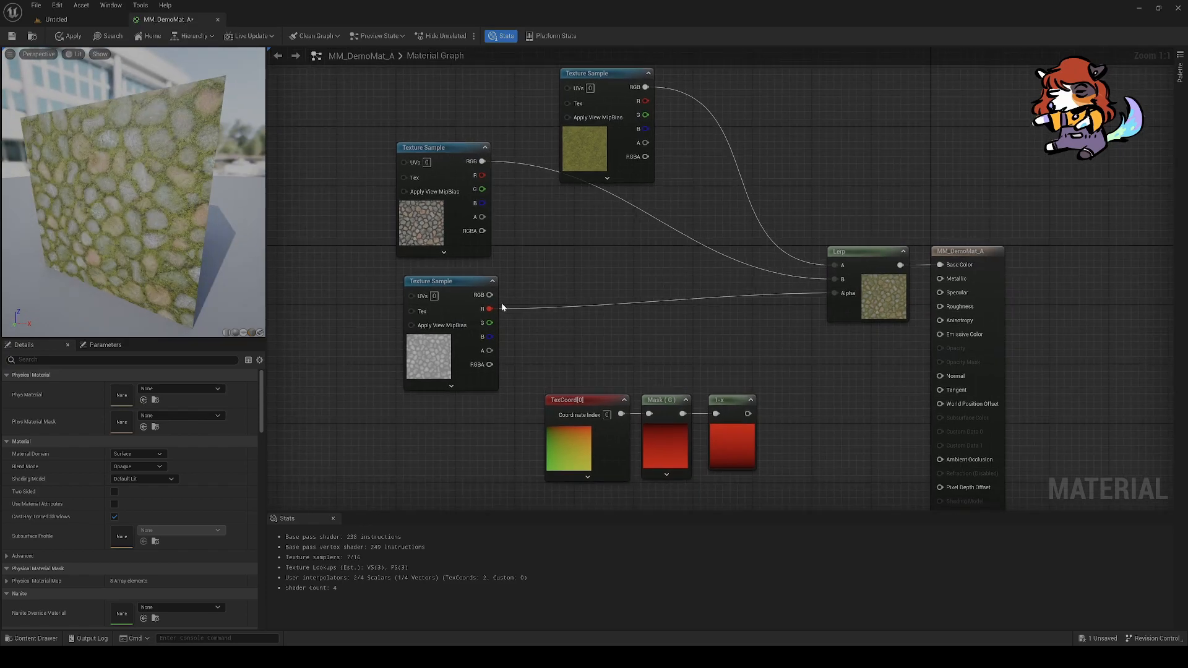
# Step: Add a SmoothStep node from the mask texture's R output, place it beside that texture, and disconnect its Min input
pyautogui.moveTo(503, 313); pyautogui.dragTo(573, 285)
pyautogui.write('smooth')
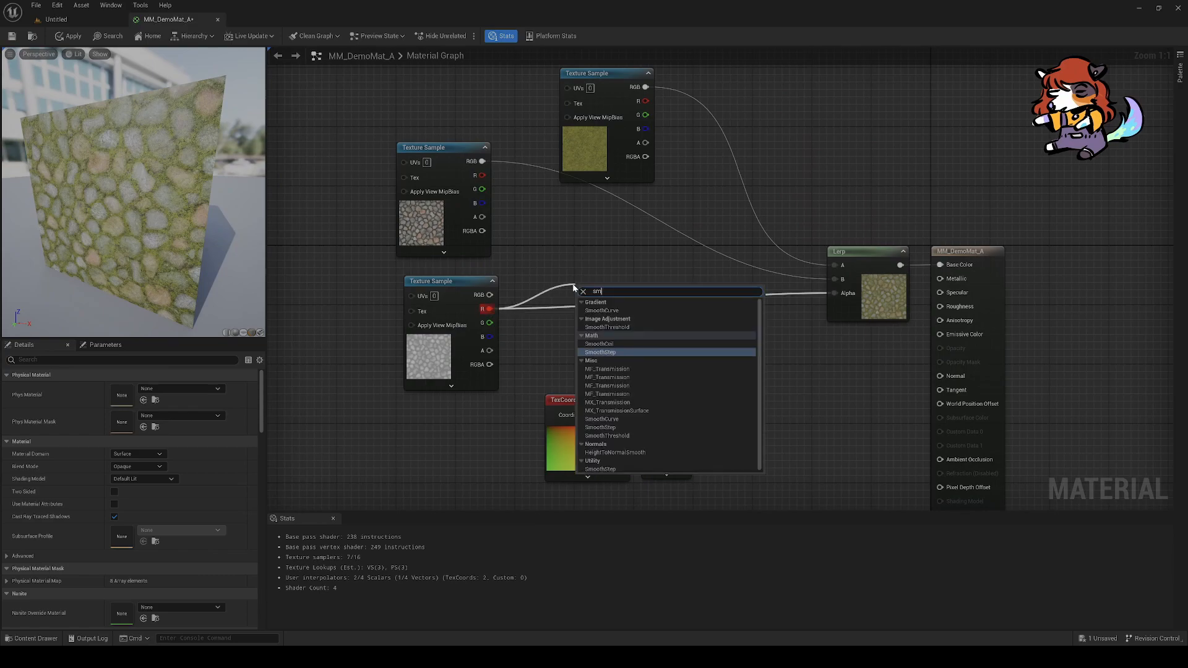
pyautogui.press('Return')
pyautogui.moveTo(609, 290); pyautogui.dragTo(539, 268)
pyautogui.click(579, 296)
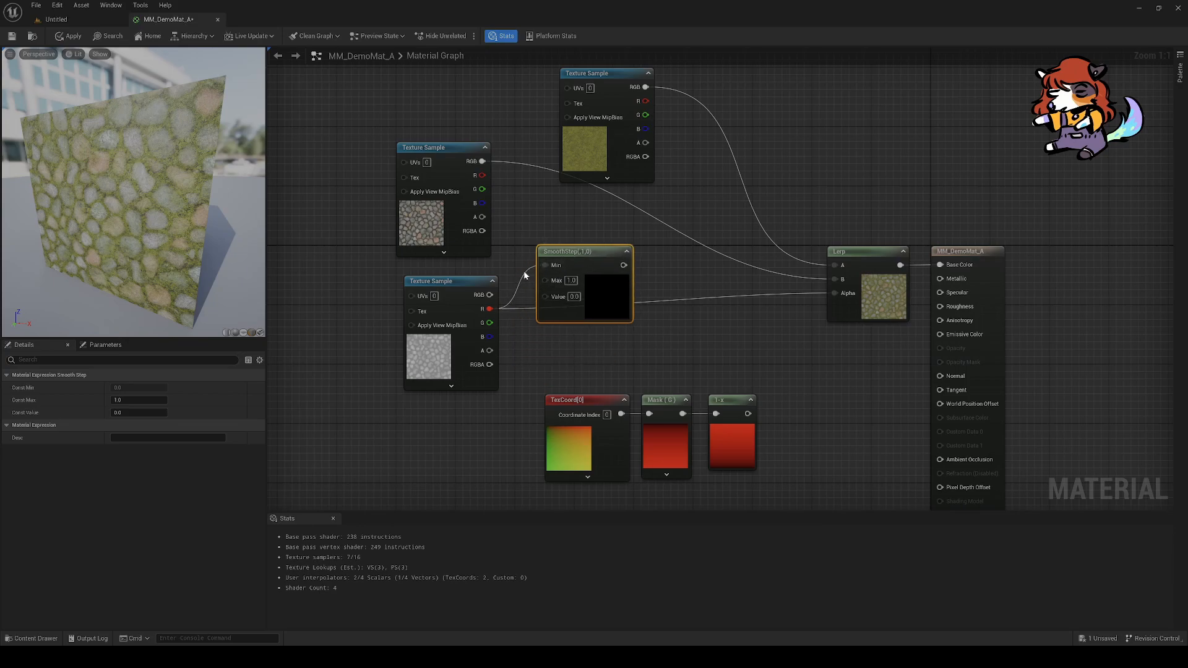
pyautogui.click(525, 276)
pyautogui.keyDown('alt'); pyautogui.click(525, 273); pyautogui.keyUp('alt')
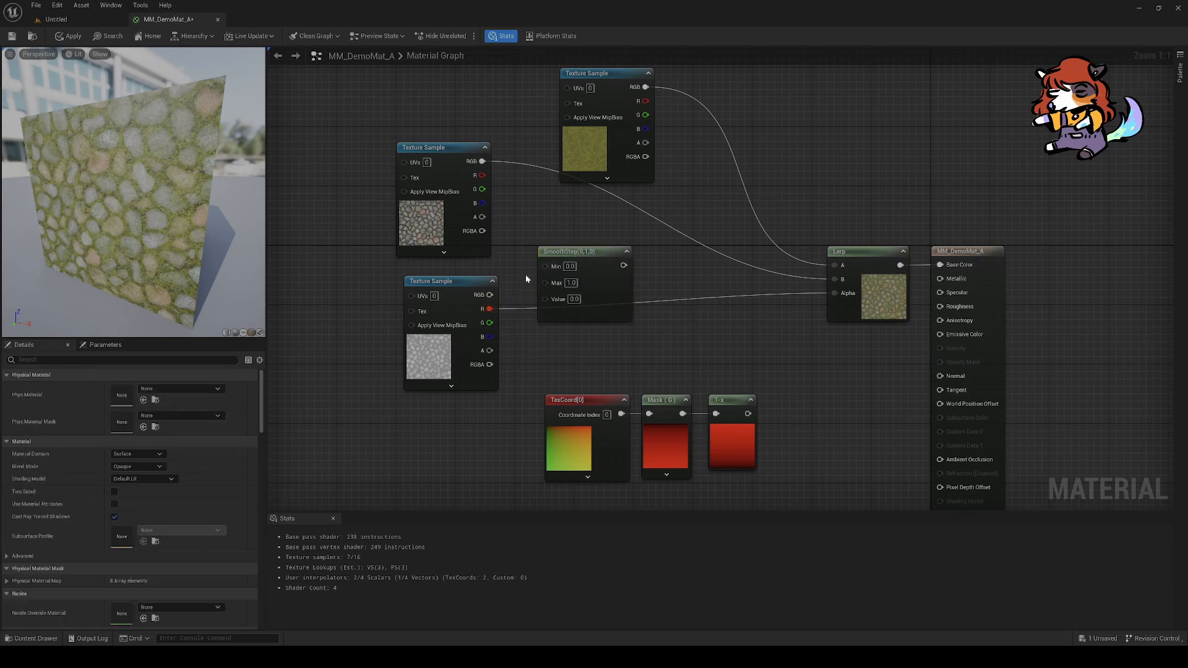
# Step: Connect the mask texture's R output to the SmoothStep's Value, and set its Min to 0.2 and Max to 0.4
pyautogui.moveTo(488, 309); pyautogui.dragTo(550, 298)
pyautogui.click(569, 266)
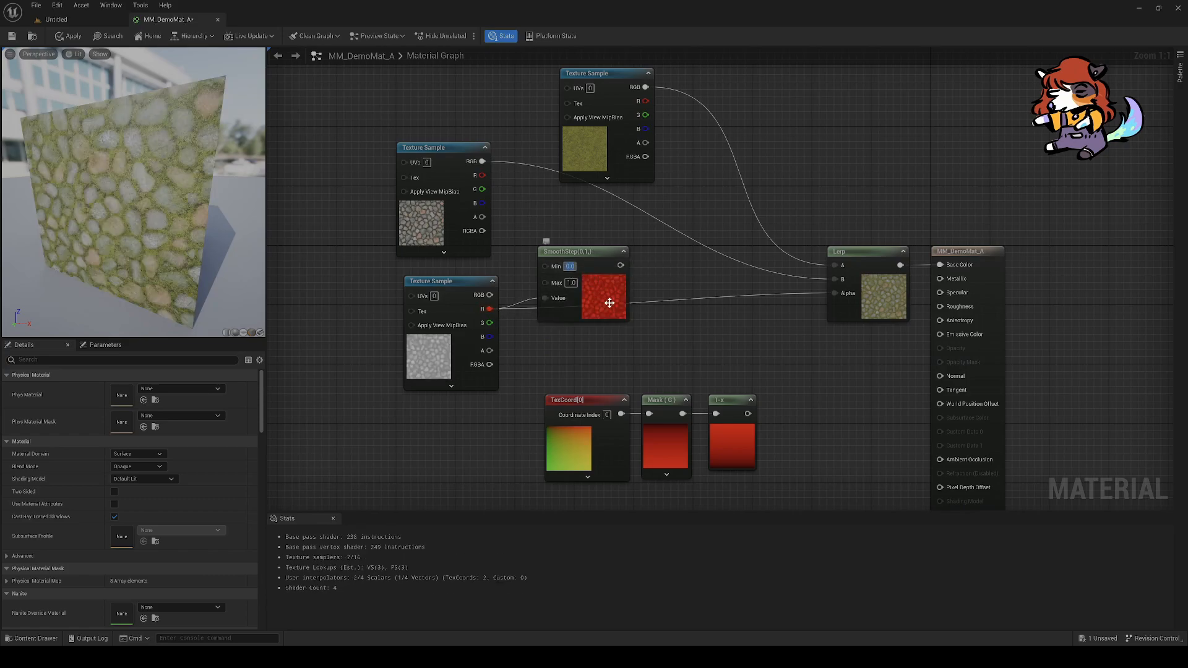
pyautogui.write('.2')
pyautogui.press('Tab')
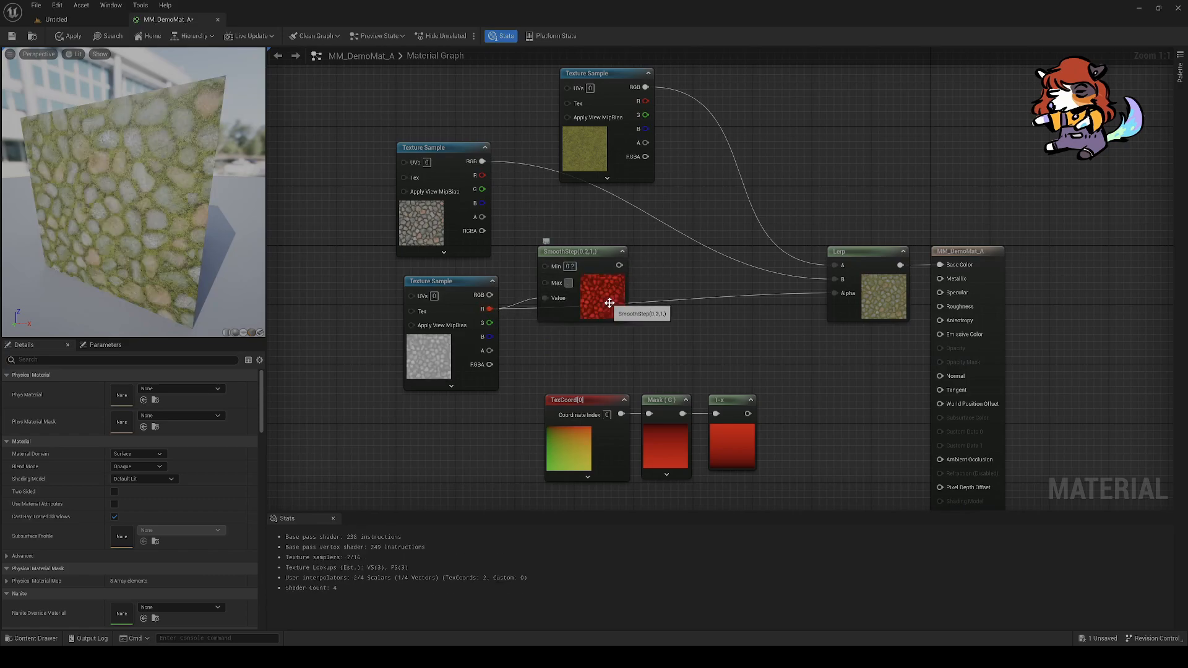
pyautogui.write('.4')
pyautogui.press('Return')
# Step: Connect the SmoothStep output to the Lerp's Alpha and move the SmoothStep node next to the mask texture
pyautogui.moveTo(610, 303); pyautogui.dragTo(835, 293)
pyautogui.click(639, 321)
pyautogui.click(598, 307)
pyautogui.moveTo(138, 250)
pyautogui.mouseDown()
pyautogui.moveTo(109, 239)
pyautogui.moveTo(162, 252)
pyautogui.mouseUp()
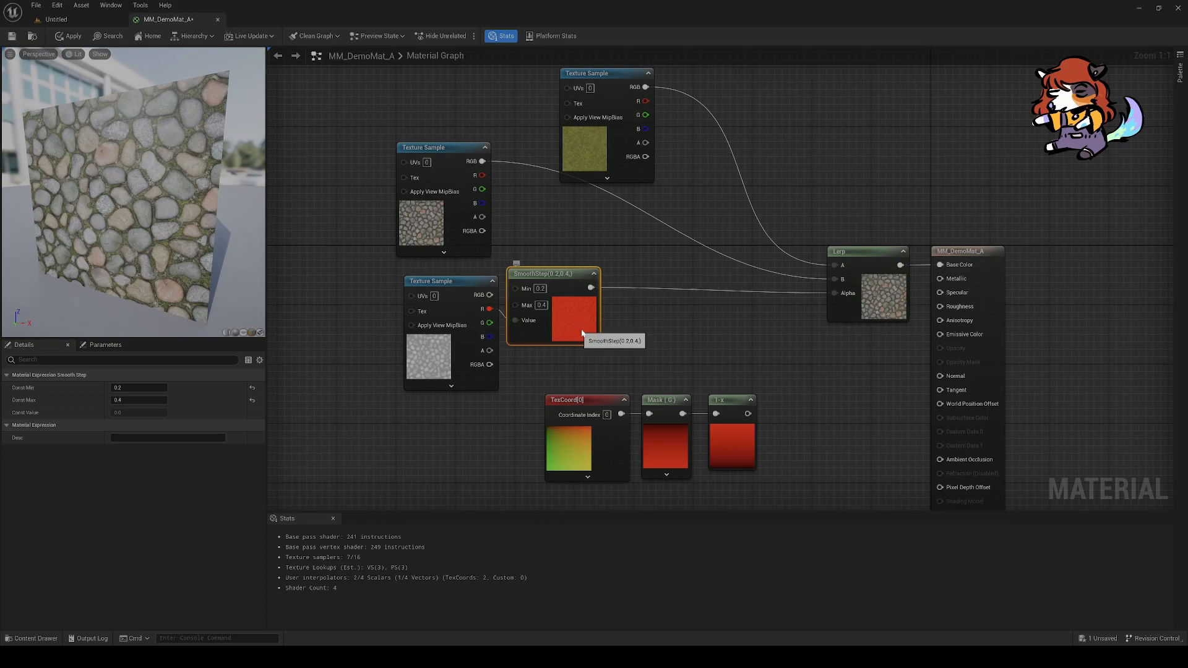
pyautogui.moveTo(583, 320); pyautogui.dragTo(591, 320)
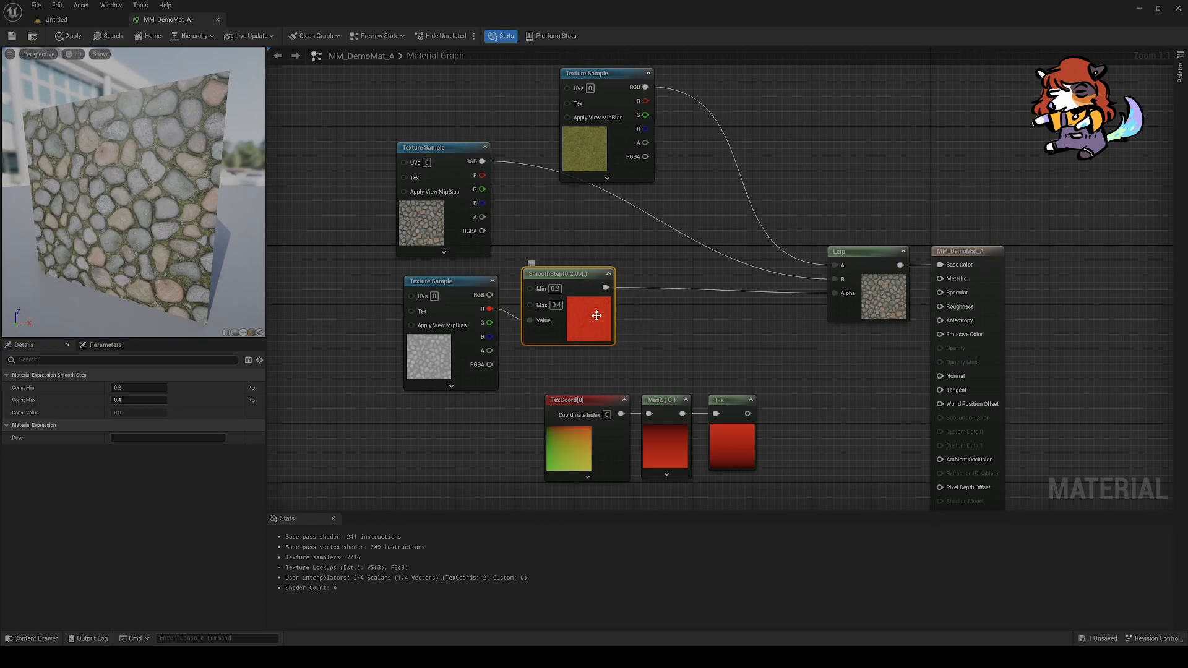
# Step: Add a Power node from the SmoothStep output, place it beside the SmoothStep, and connect its output to the Lerp's Alpha
pyautogui.moveTo(204, 248)
pyautogui.mouseDown()
pyautogui.moveTo(189, 252)
pyautogui.moveTo(203, 259)
pyautogui.mouseUp()
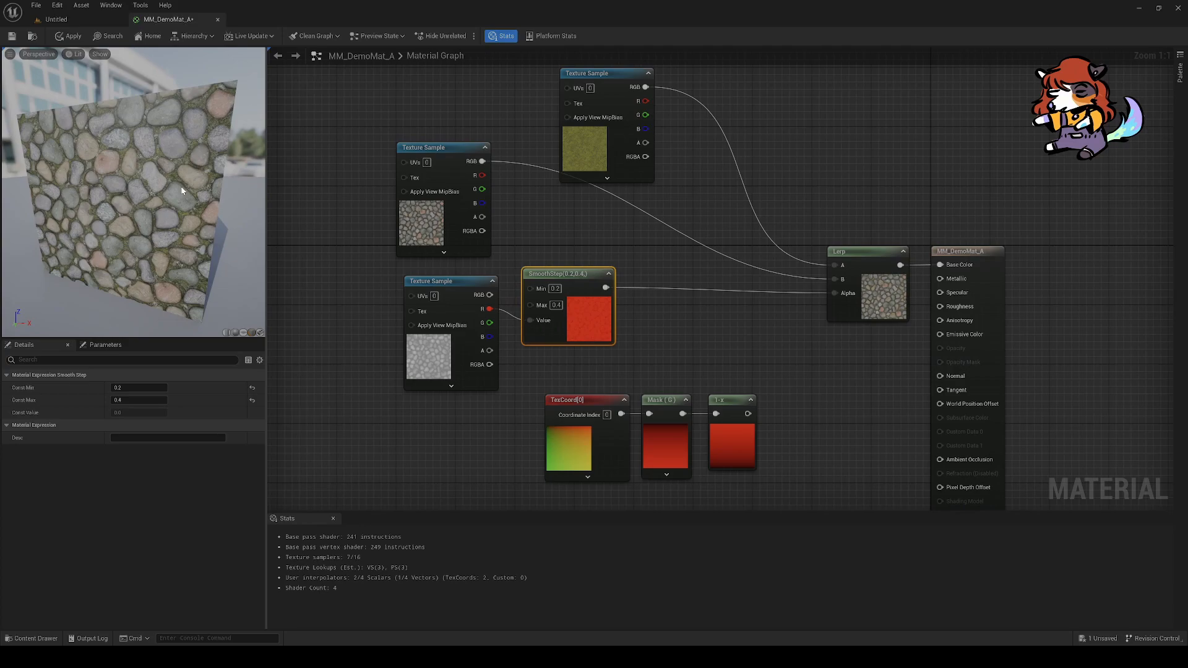
pyautogui.moveTo(659, 315); pyautogui.dragTo(638, 302, button='right')
pyautogui.click(638, 305)
pyautogui.moveTo(584, 273); pyautogui.dragTo(641, 259)
pyautogui.write('power')
pyautogui.press('Return')
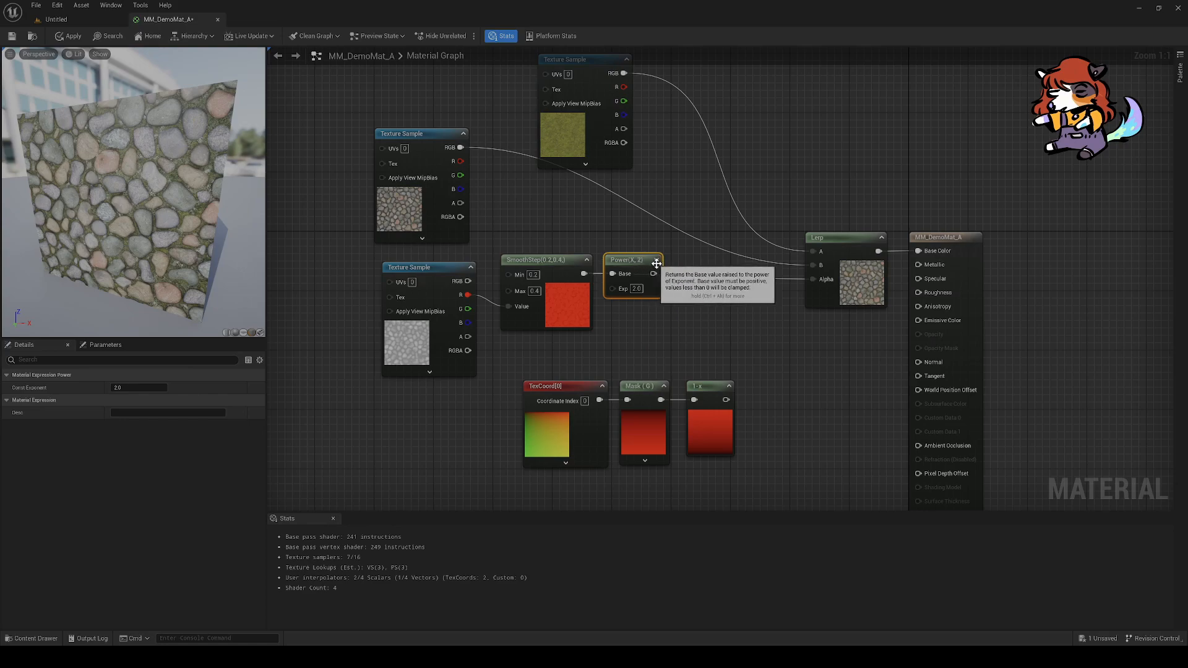
pyautogui.click(656, 261)
pyautogui.moveTo(699, 342); pyautogui.dragTo(569, 320)
pyautogui.click(688, 309)
pyautogui.moveTo(681, 289); pyautogui.dragTo(811, 279)
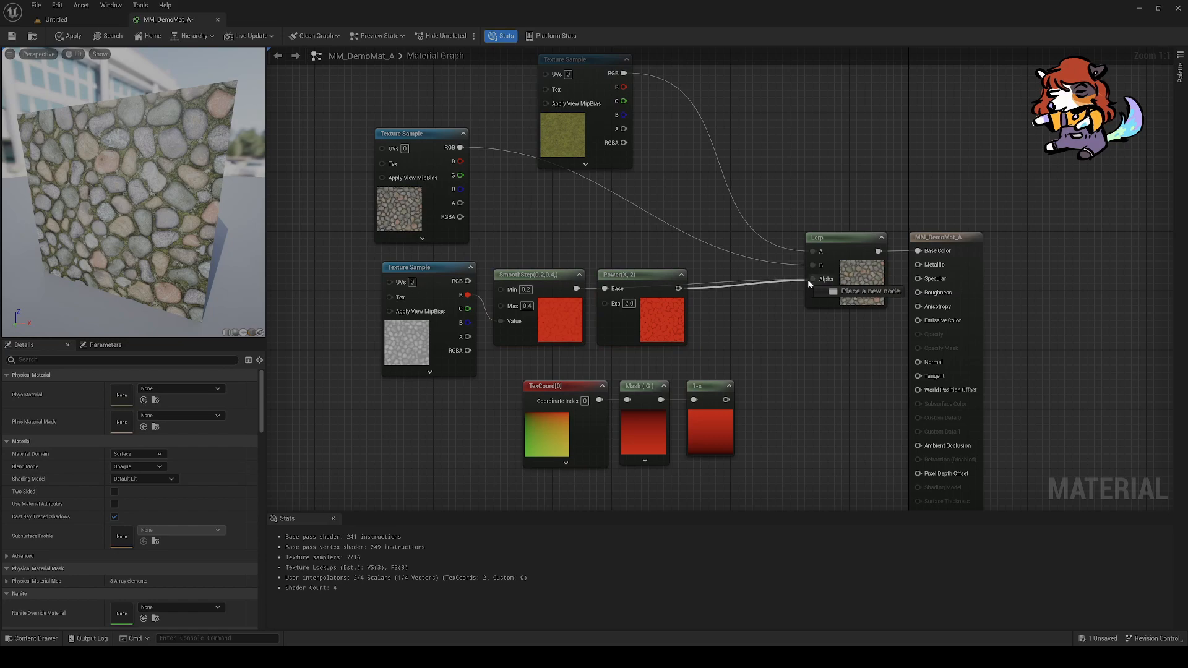
# Step: Compare the plain cobblestone texture on Base Color with the moss blend, examining the crevices up close on the preview cube
pyautogui.moveTo(133, 204); pyautogui.dragTo(195, 174)
pyautogui.moveTo(902, 318); pyautogui.dragTo(705, 278, button='right')
pyautogui.moveTo(381, 165); pyautogui.dragTo(840, 268)
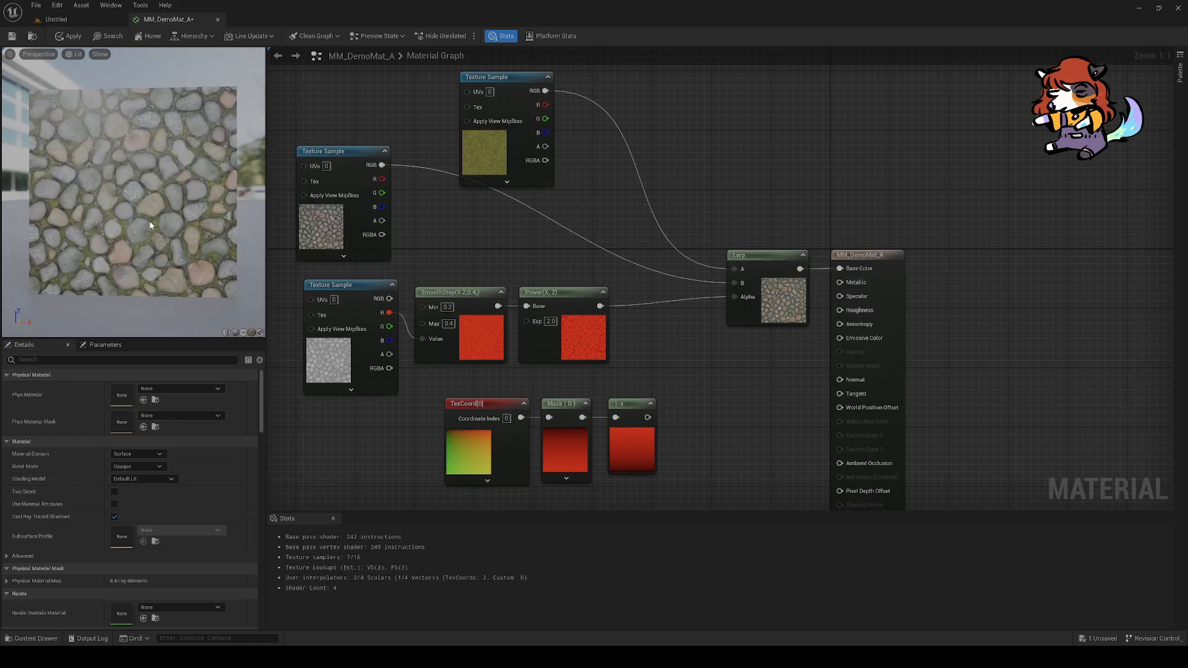
pyautogui.moveTo(121, 201); pyautogui.dragTo(123, 166)
pyautogui.scroll(5, 122, 202)
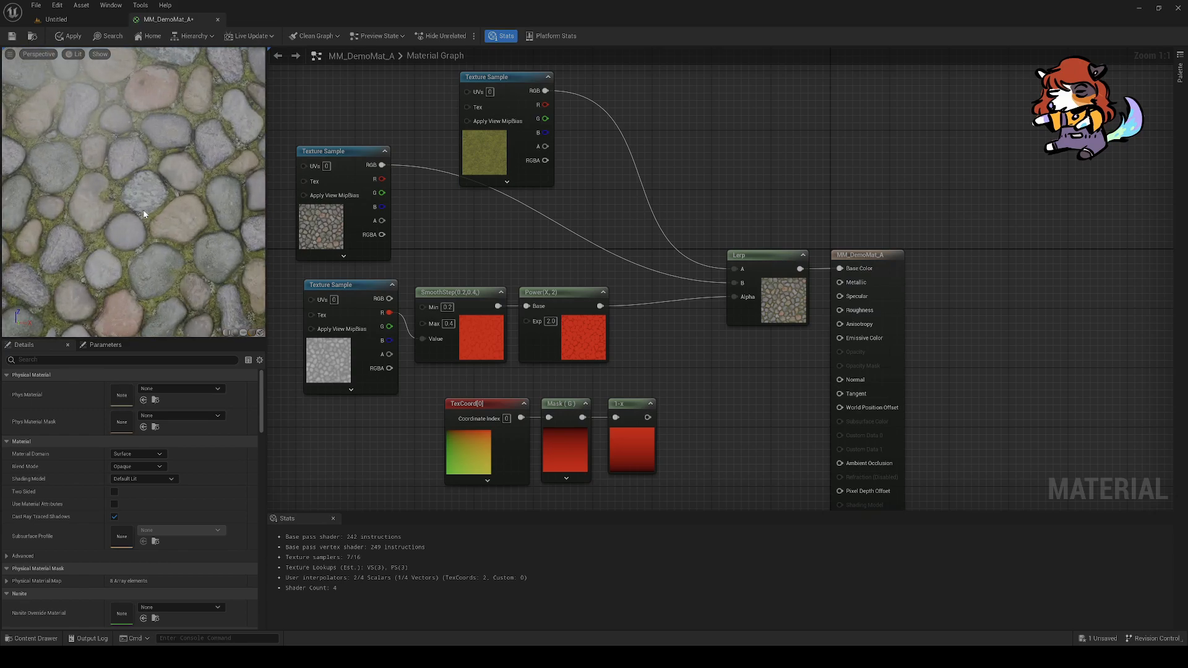
pyautogui.scroll(5, 144, 214)
pyautogui.scroll(-6, 144, 215)
pyautogui.moveTo(144, 216)
pyautogui.mouseDown()
pyautogui.moveTo(168, 193)
pyautogui.moveTo(144, 216)
pyautogui.mouseUp()
# Step: Move the TexCoord, Mask and 1-x nodes down and left to sit beneath the mask texture chain
pyautogui.moveTo(700, 384); pyautogui.dragTo(730, 333, button='right')
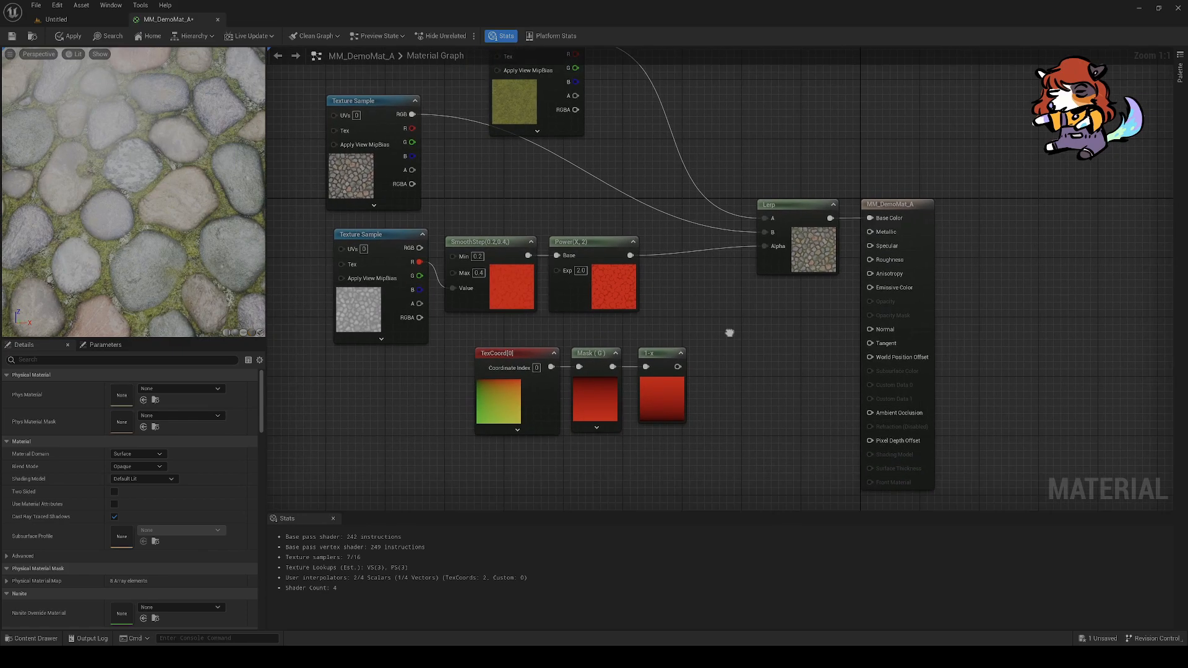
pyautogui.moveTo(693, 443); pyautogui.dragTo(432, 427)
pyautogui.click(604, 377)
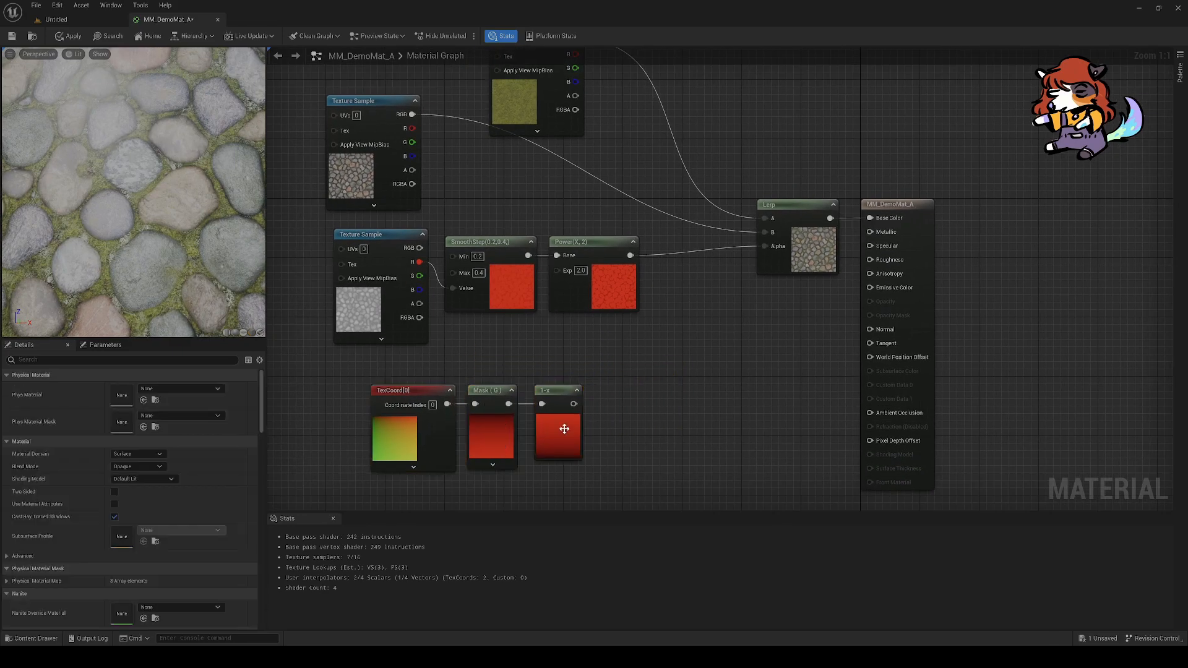
# Step: Add a Multiply node with the Power output in A and the 1-x output in B, and connect it to the Lerp's Alpha
pyautogui.rightClick(659, 289)
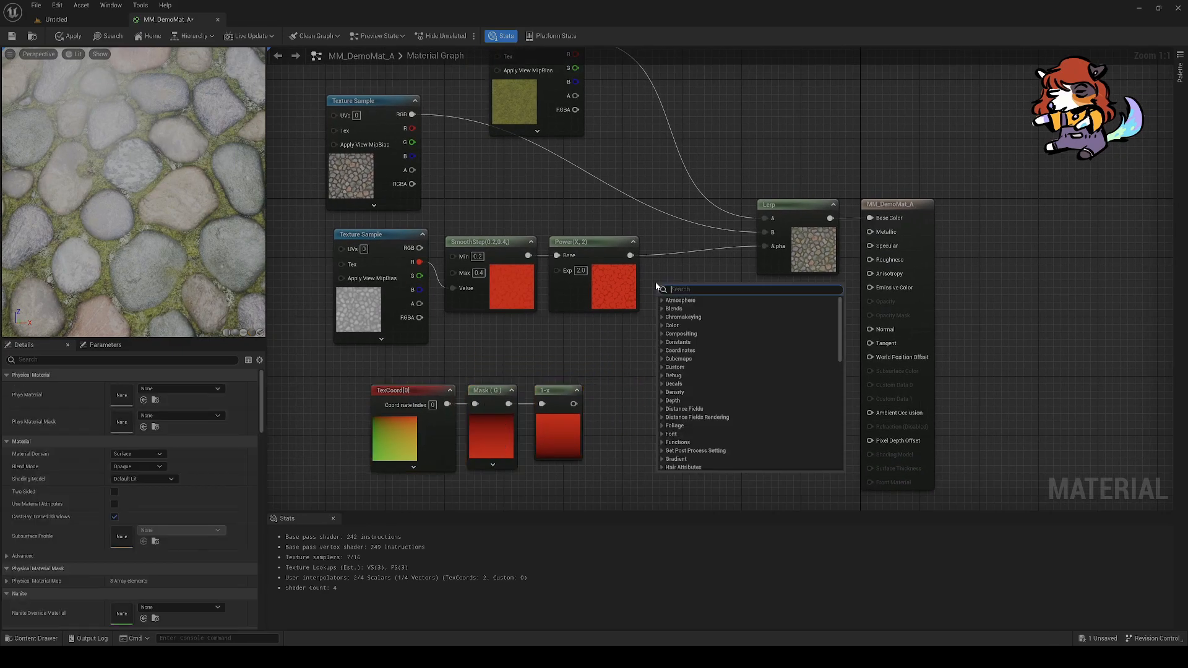
pyautogui.write('multip')
pyautogui.press('Return')
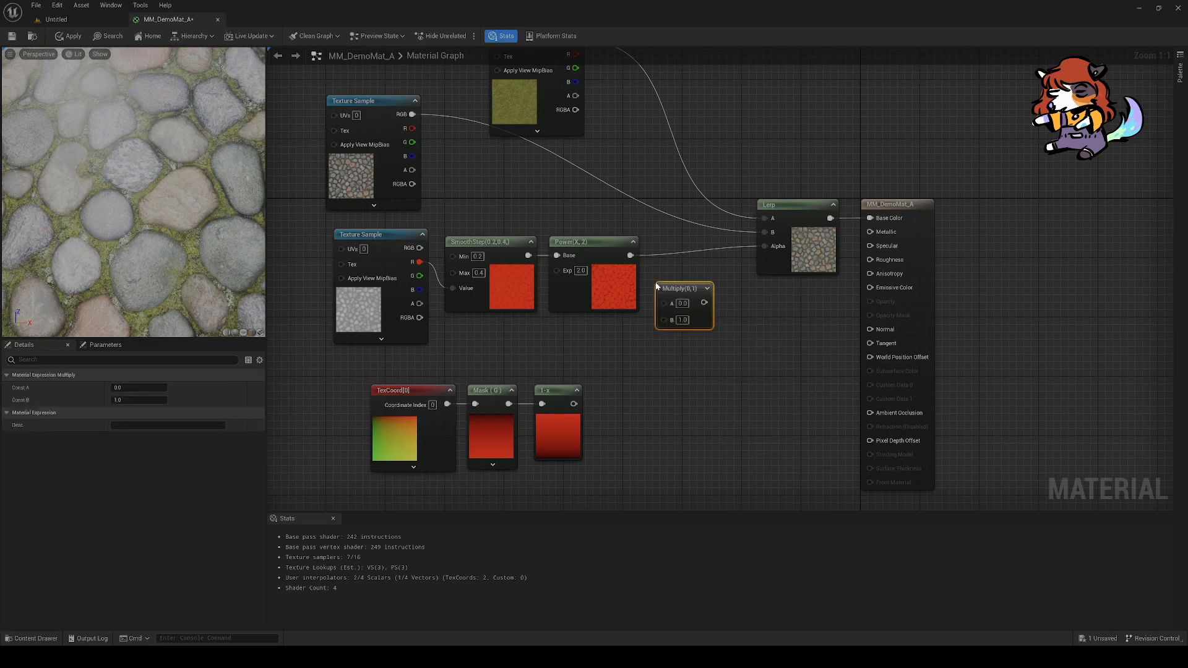
pyautogui.moveTo(630, 255); pyautogui.dragTo(651, 277)
pyautogui.moveTo(666, 316); pyautogui.dragTo(575, 403)
pyautogui.moveTo(699, 334); pyautogui.dragTo(766, 247)
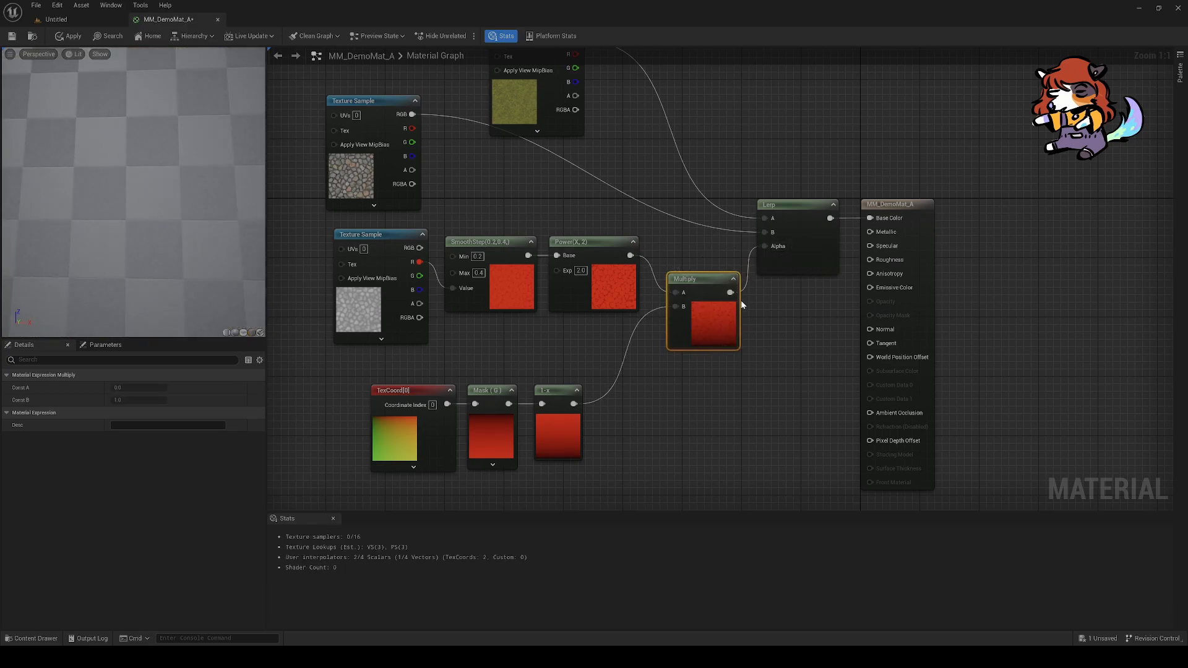
# Step: Examine the combined crevice and gradient moss blend on the preview cube from several distances and angles
pyautogui.scroll(-5, 138, 229)
pyautogui.scroll(8, 138, 229)
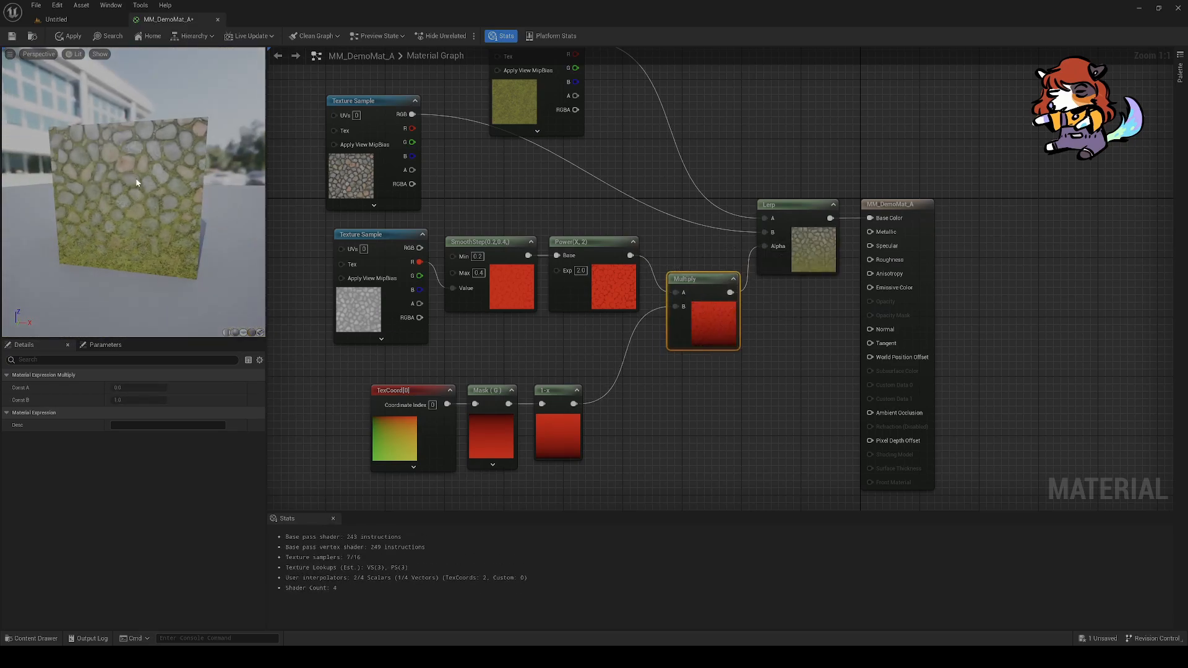
pyautogui.moveTo(136, 196); pyautogui.dragTo(180, 162)
pyautogui.scroll(-6, 138, 198)
pyautogui.scroll(4, 121, 227)
pyautogui.moveTo(180, 235)
pyautogui.mouseDown()
pyautogui.moveTo(198, 240)
pyautogui.moveTo(176, 260)
pyautogui.moveTo(198, 241)
pyautogui.mouseUp()
pyautogui.scroll(-5, 198, 240)
# Step: Spread out the two masks by moving the gradient nodes lower and the mask texture, SmoothStep and Power nodes further left
pyautogui.moveTo(673, 398); pyautogui.dragTo(688, 364, button='right')
pyautogui.moveTo(631, 402); pyautogui.dragTo(670, 368, button='right')
pyautogui.moveTo(678, 399); pyautogui.dragTo(357, 407)
pyautogui.click(526, 401)
pyautogui.moveTo(556, 393); pyautogui.dragTo(529, 393, button='right')
pyautogui.moveTo(643, 249); pyautogui.dragTo(375, 238)
pyautogui.click(591, 325)
pyautogui.moveTo(537, 421); pyautogui.dragTo(373, 427)
pyautogui.click(512, 317)
# Step: Move the moss Texture Sample up and left so it lines up above the cobblestone Texture Sample
pyautogui.moveTo(530, 315); pyautogui.dragTo(620, 460, button='right')
pyautogui.moveTo(591, 172); pyautogui.dragTo(618, 251, button='right')
pyautogui.moveTo(617, 250); pyautogui.dragTo(456, 161)
pyautogui.click(547, 271)
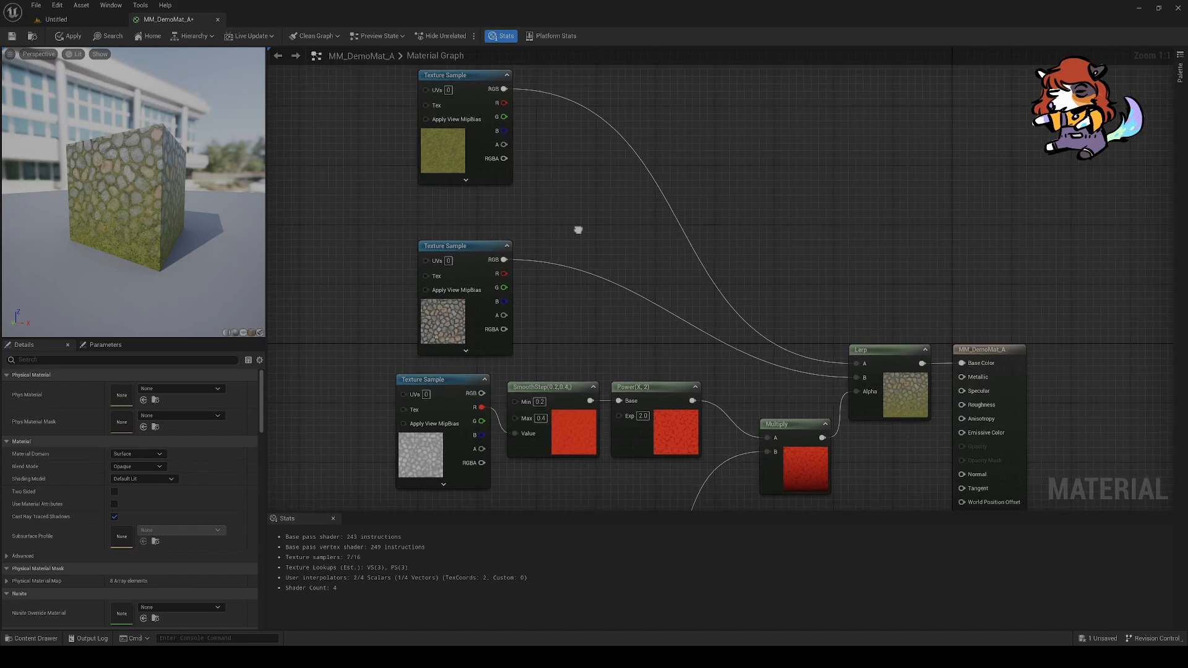
# Step: Shift the mask texture, SmoothStep and Power nodes down and left, away from the cobblestone texture and the Multiply node
pyautogui.moveTo(578, 228); pyautogui.dragTo(563, 245, button='right')
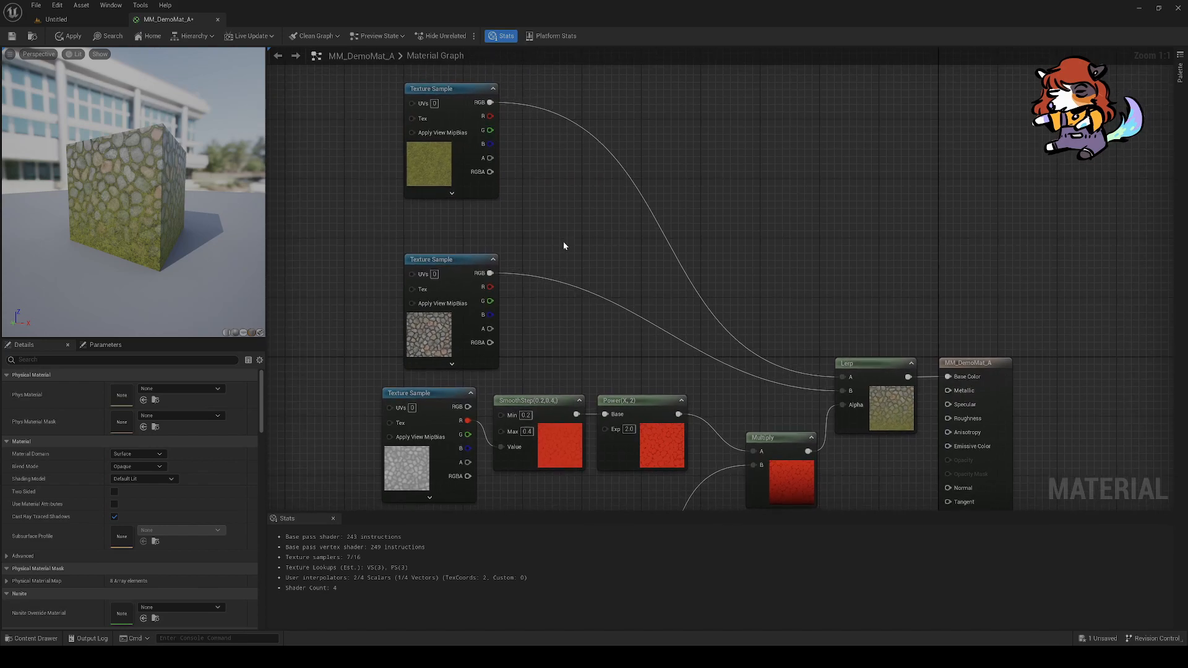
pyautogui.moveTo(588, 241); pyautogui.dragTo(611, 145, button='right')
pyautogui.moveTo(694, 418); pyautogui.dragTo(411, 379)
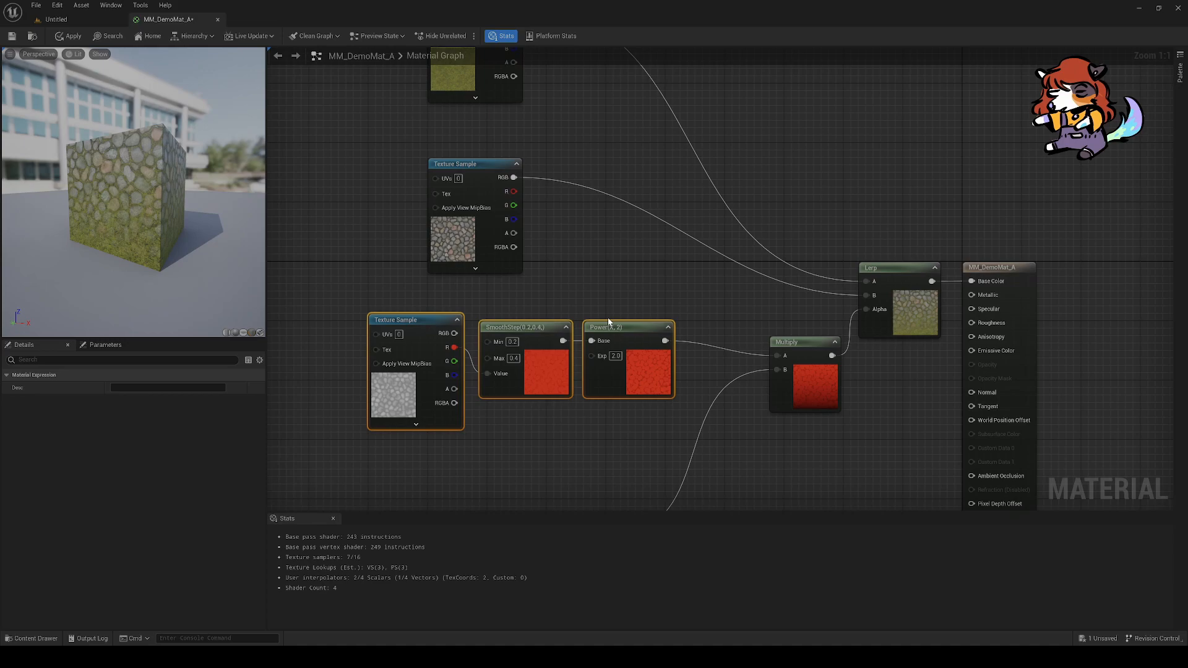
pyautogui.moveTo(618, 302); pyautogui.dragTo(647, 211, button='right')
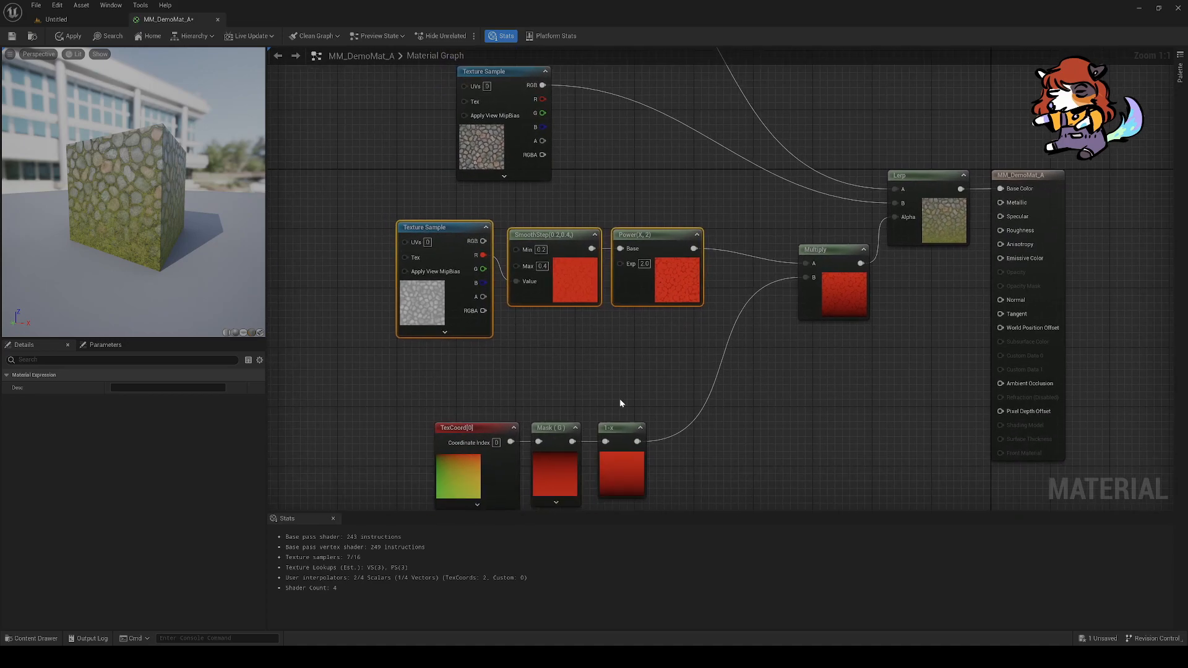
pyautogui.click(620, 399)
pyautogui.moveTo(645, 389); pyautogui.dragTo(663, 347, button='right')
pyautogui.moveTo(594, 305); pyautogui.dragTo(604, 288, button='right')
pyautogui.rightClick(604, 288)
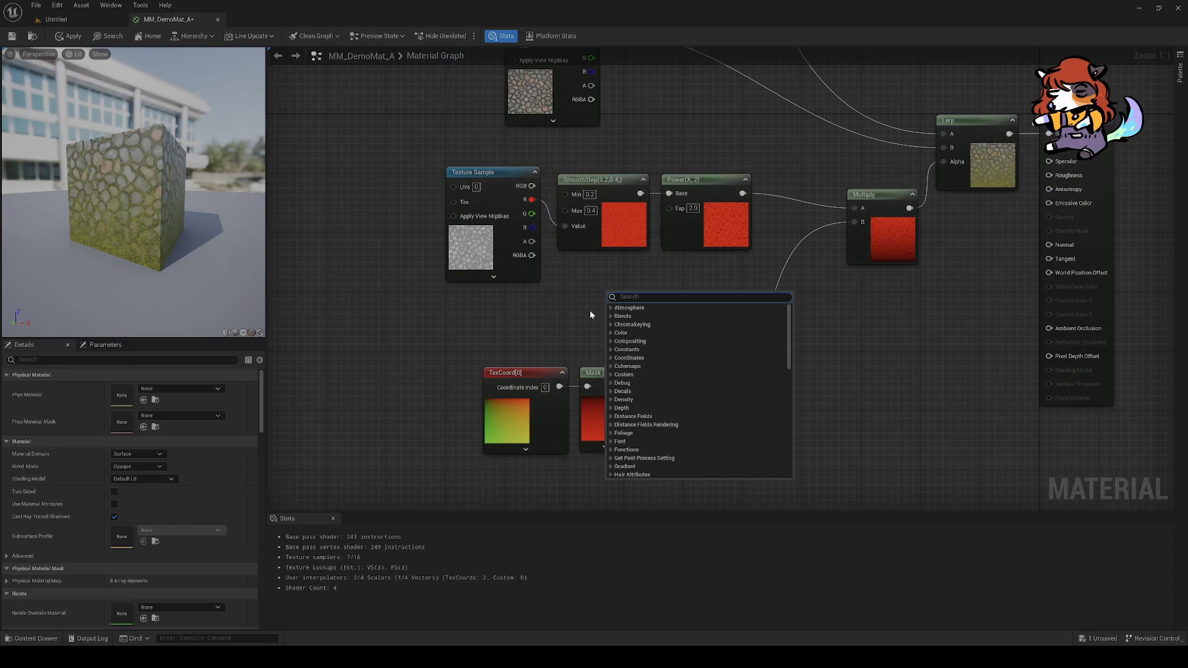
pyautogui.click(538, 316)
# Step: Move the Power node slightly away from the SmoothStep and test different exponents on it, finishing with an exponent of 1
pyautogui.moveTo(729, 233); pyautogui.dragTo(748, 241)
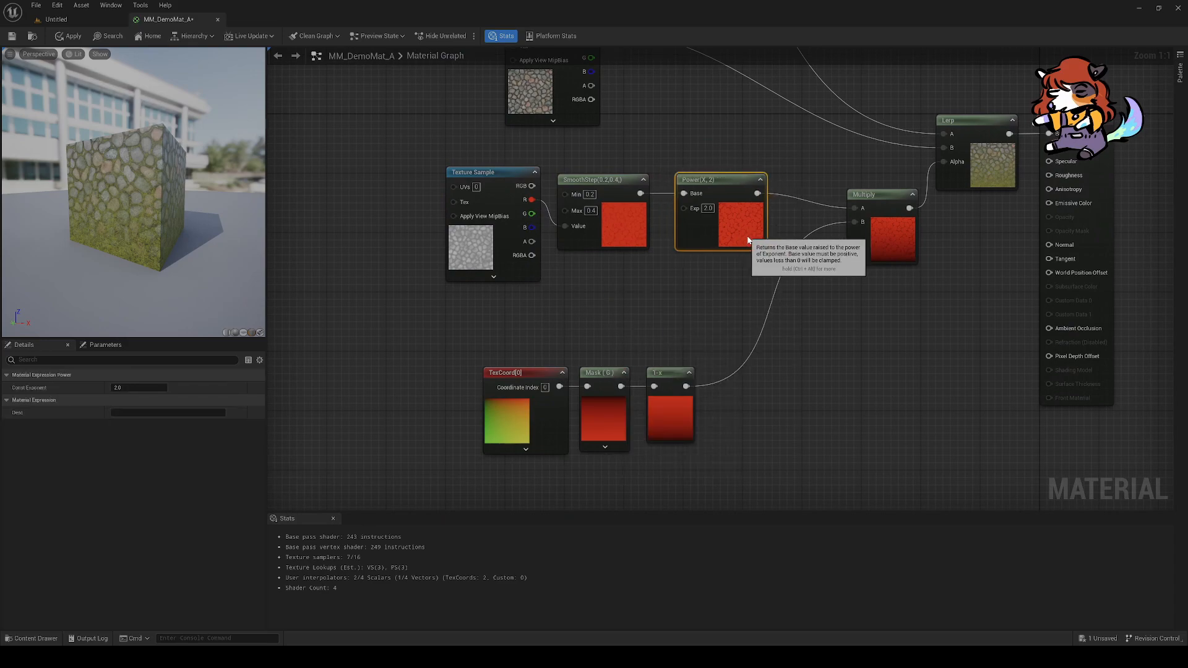
pyautogui.click(708, 209)
pyautogui.write('10')
pyautogui.press('Return')
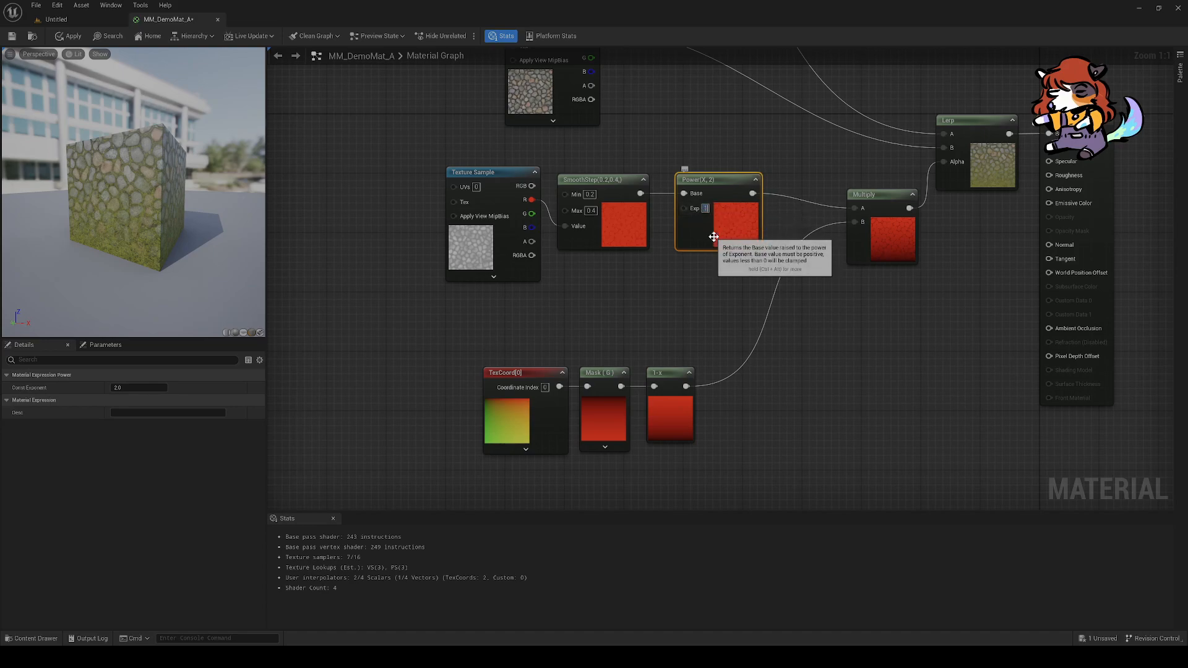
pyautogui.write('0')
pyautogui.press('Return')
pyautogui.write('1')
pyautogui.press('Return')
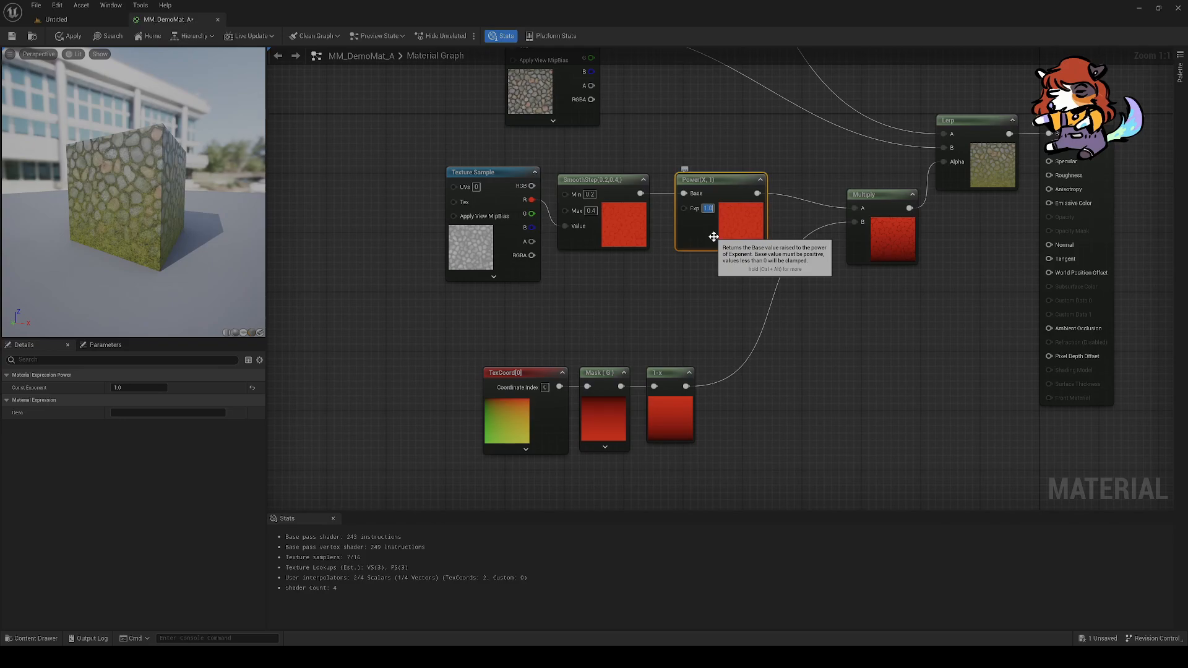
# Step: Add a ScalarParameter named "Crevice Mask Power" beneath the SmoothStep node
pyautogui.click(673, 306)
pyautogui.moveTo(669, 224); pyautogui.dragTo(668, 271, button='right')
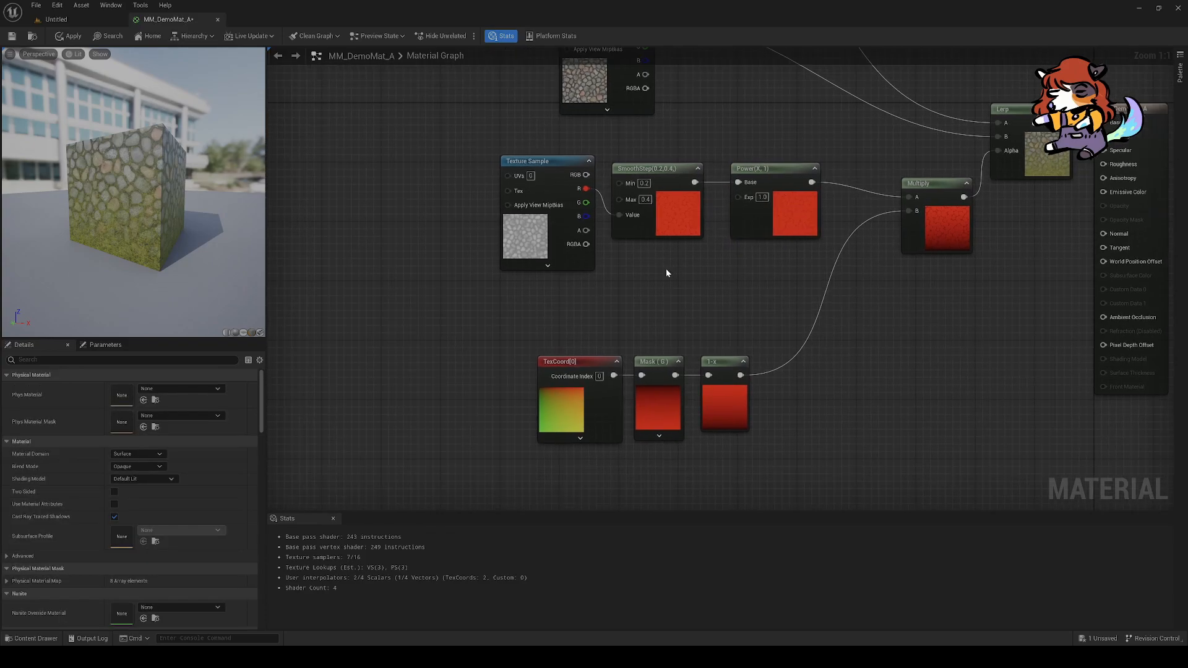
pyautogui.rightClick(633, 265)
pyautogui.write('scalar')
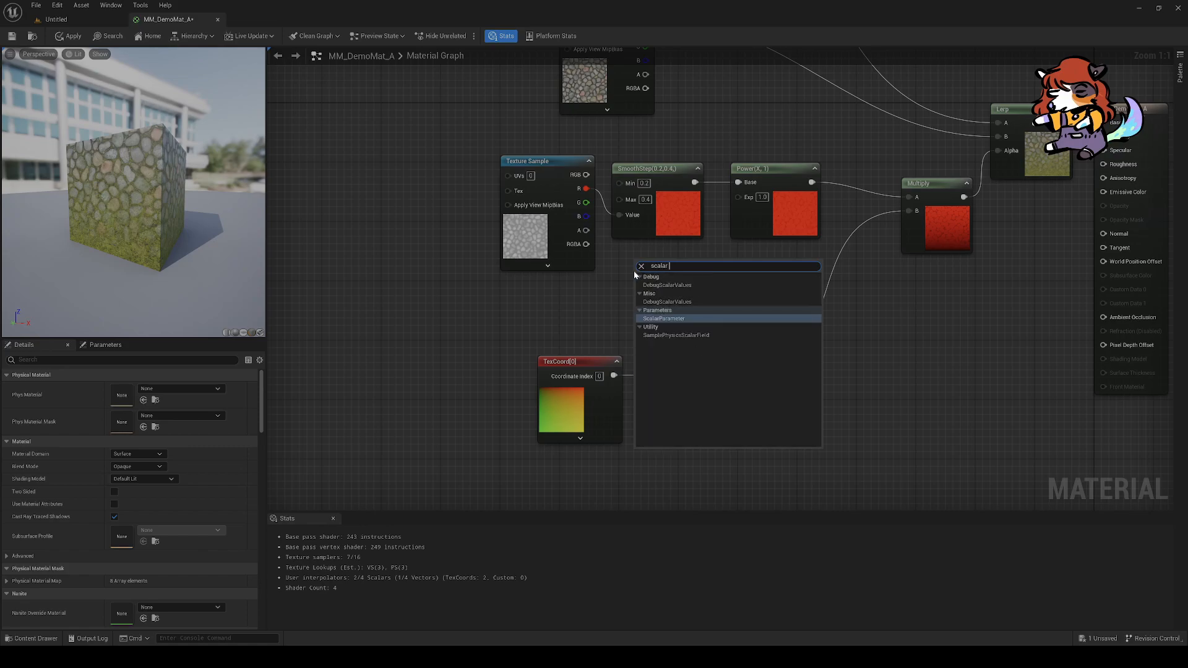
pyautogui.press('Return')
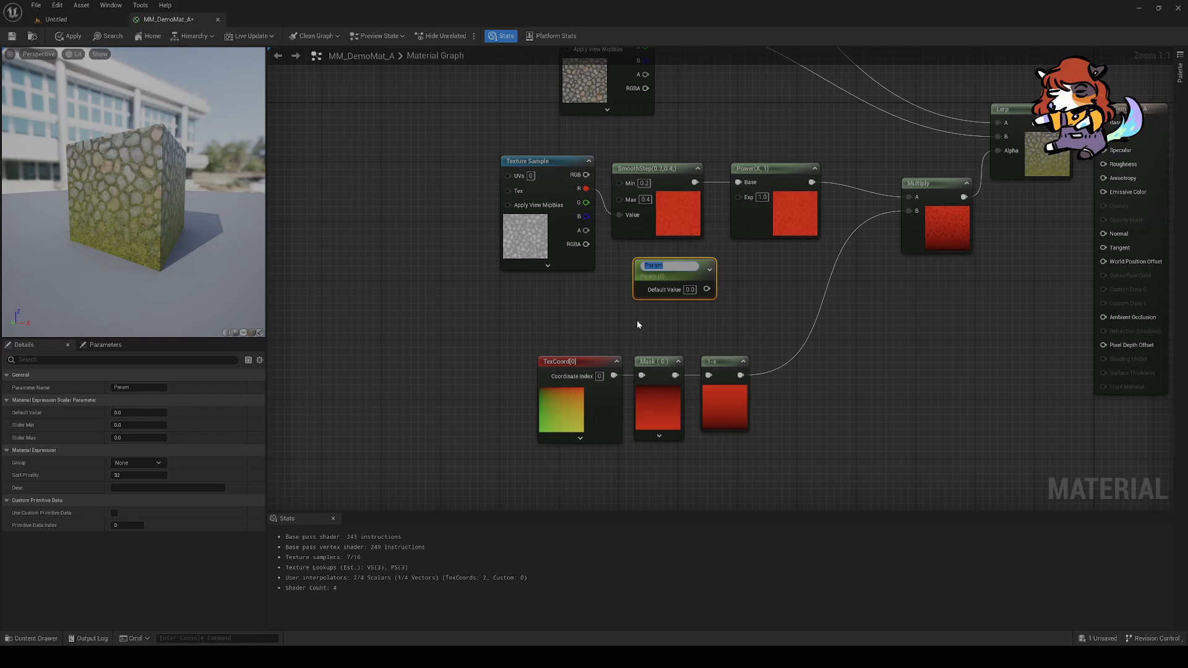
pyautogui.write('Crevice Mask Power')
pyautogui.press('Return')
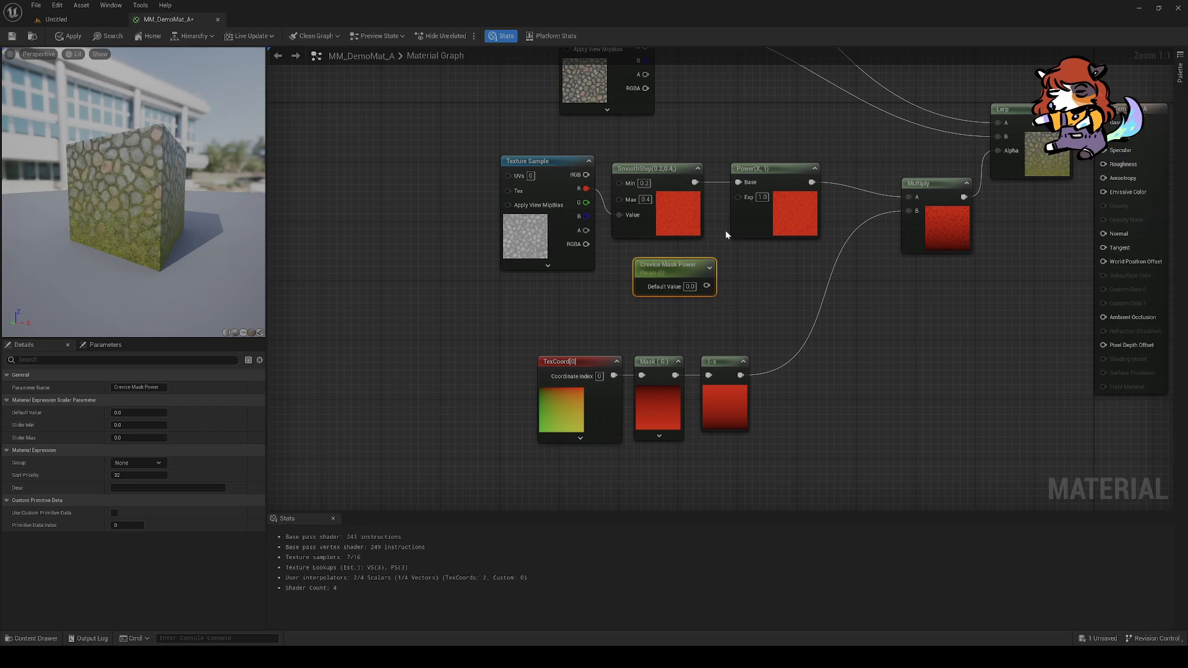
# Step: Set the Crevice Mask Power default value to 2 and connect the parameter to the Exp input of the crevice mask's Power node
pyautogui.write('2')
pyautogui.click(713, 297)
pyautogui.write('2')
pyautogui.moveTo(677, 275); pyautogui.dragTo(740, 198)
pyautogui.moveTo(745, 300); pyautogui.dragTo(731, 233, button='right')
pyautogui.click(731, 233)
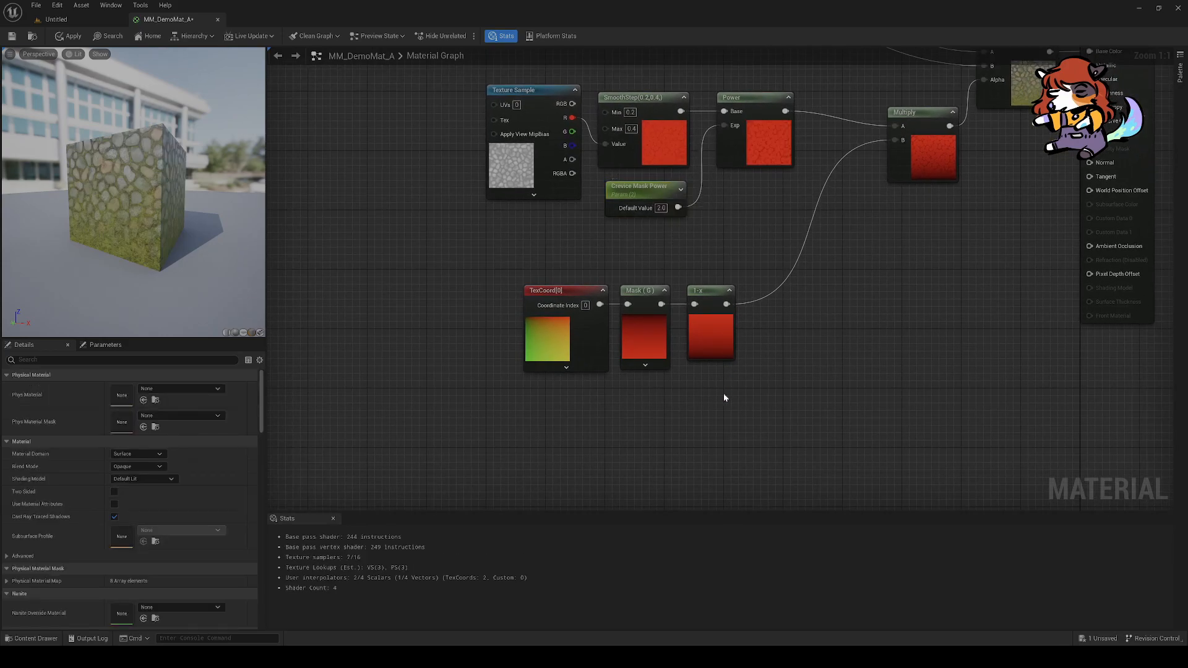
# Step: Move the TexCoord, Mask and 1-x nodes up slightly, closer to the crevice mask nodes
pyautogui.moveTo(717, 401); pyautogui.dragTo(632, 322)
pyautogui.click(678, 315)
pyautogui.click(707, 305)
# Step: Add a Power node with exponent 1 after the 1-x node and connect its output to the Multiply's B
pyautogui.moveTo(727, 282); pyautogui.dragTo(849, 276)
pyautogui.write('po')
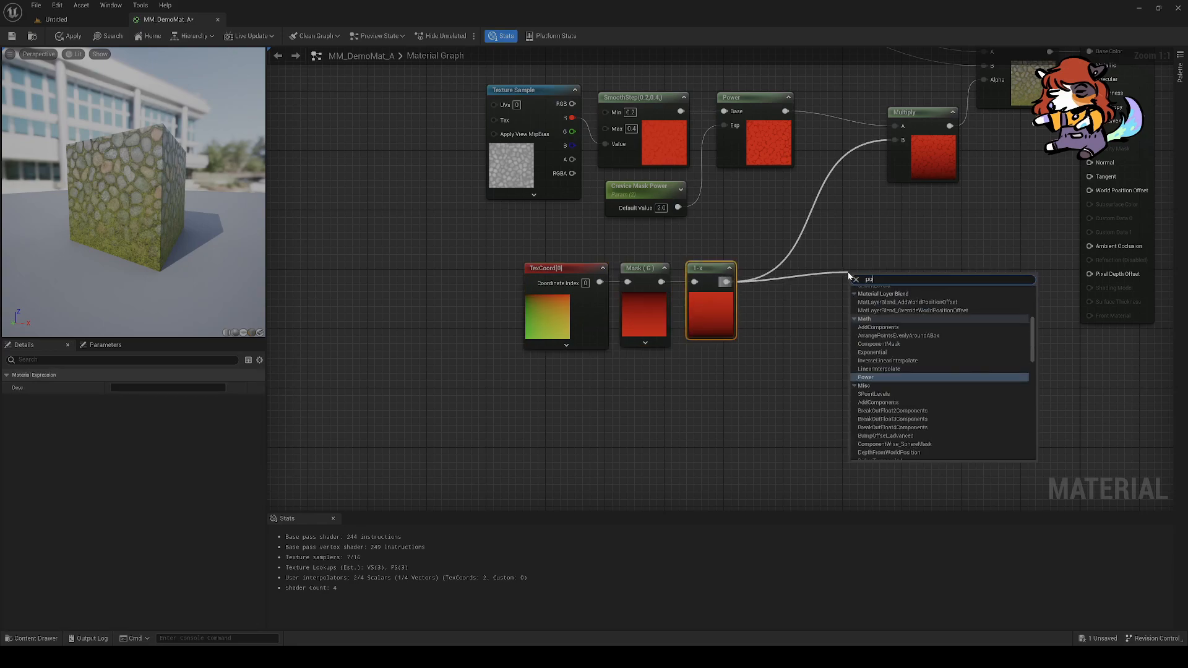
pyautogui.write('wer')
pyautogui.press('Return')
pyautogui.click(876, 357)
pyautogui.moveTo(877, 279); pyautogui.dragTo(783, 270)
pyautogui.click(803, 269)
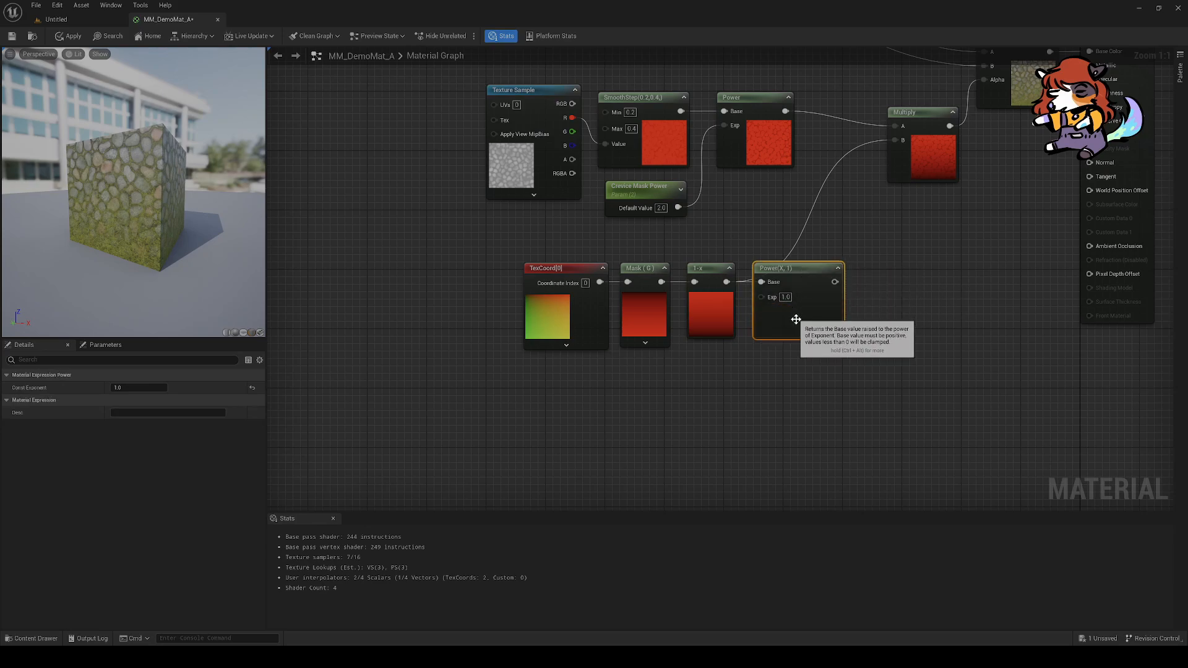
pyautogui.moveTo(798, 321); pyautogui.dragTo(784, 336, button='right')
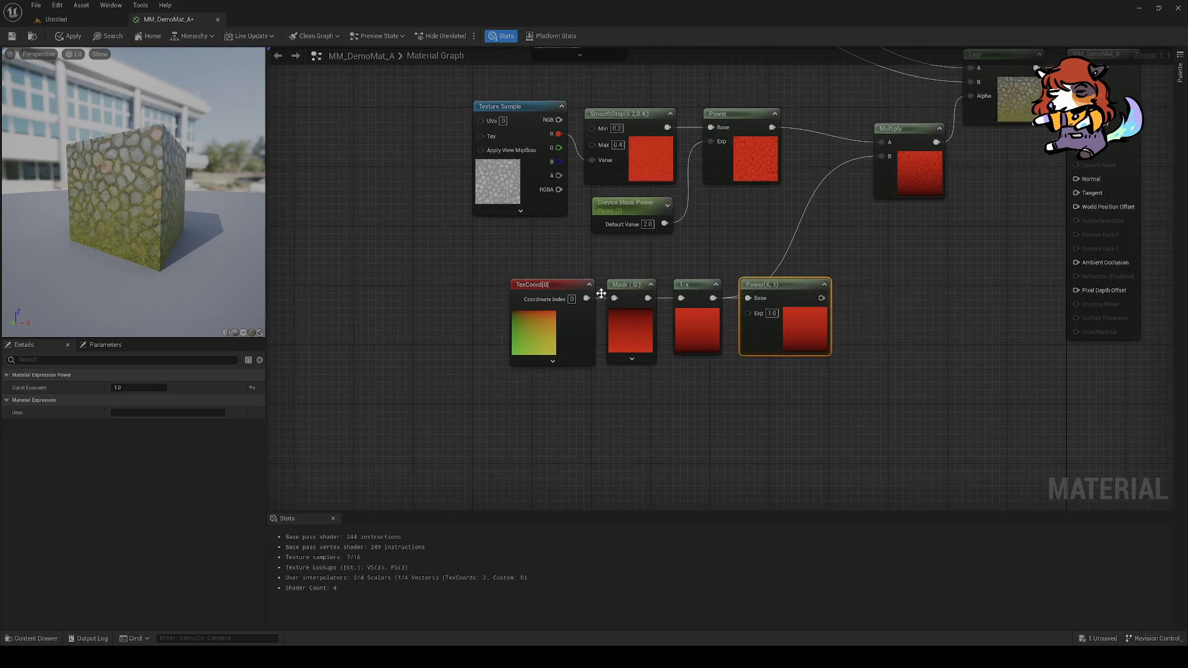
pyautogui.moveTo(822, 298); pyautogui.dragTo(882, 156)
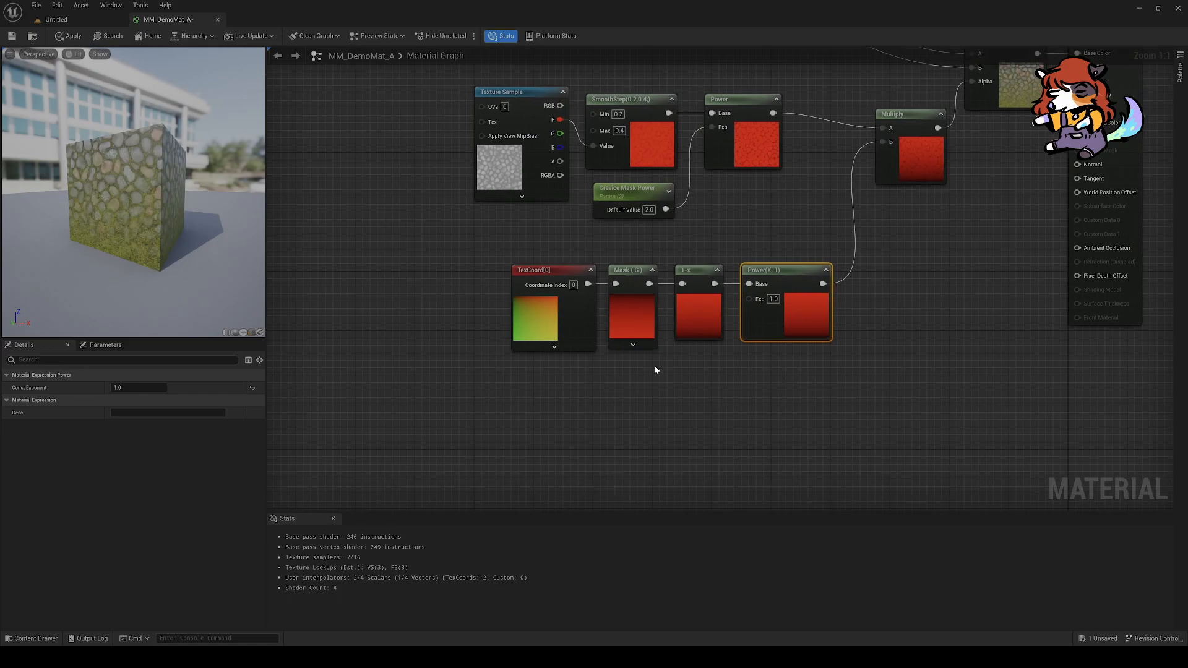
# Step: Try an exponent of 2 on the gradient's Power node and return it to 1
pyautogui.moveTo(655, 365); pyautogui.dragTo(659, 351, button='right')
pyautogui.click(778, 285)
pyautogui.write('2')
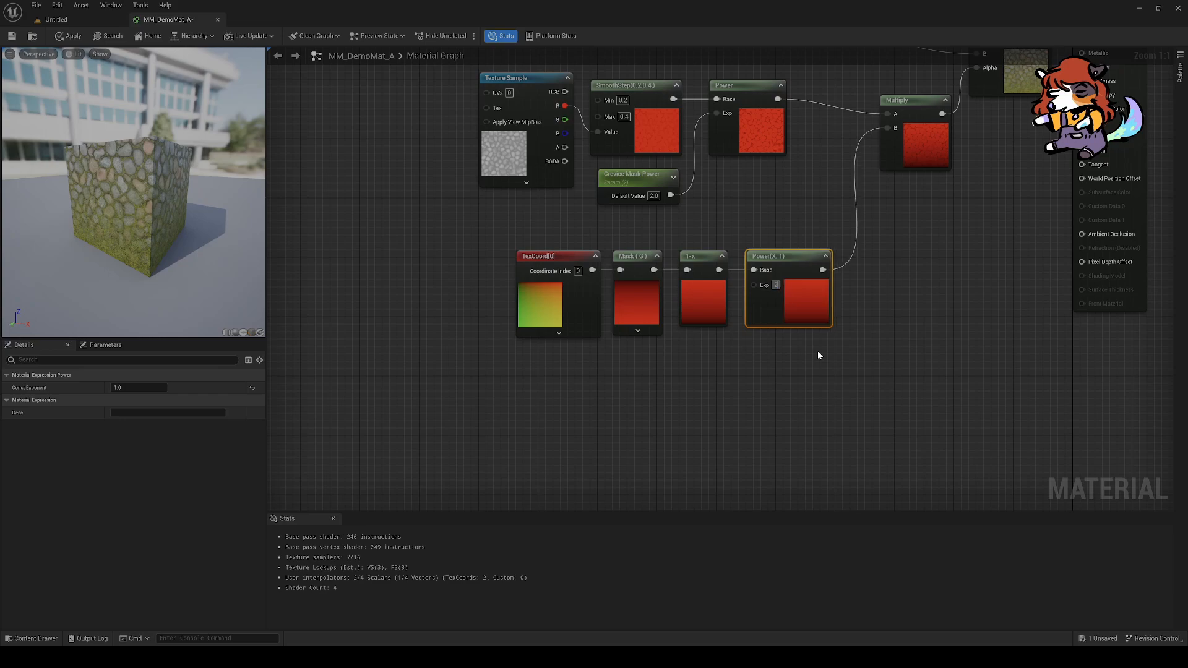
pyautogui.press('Return')
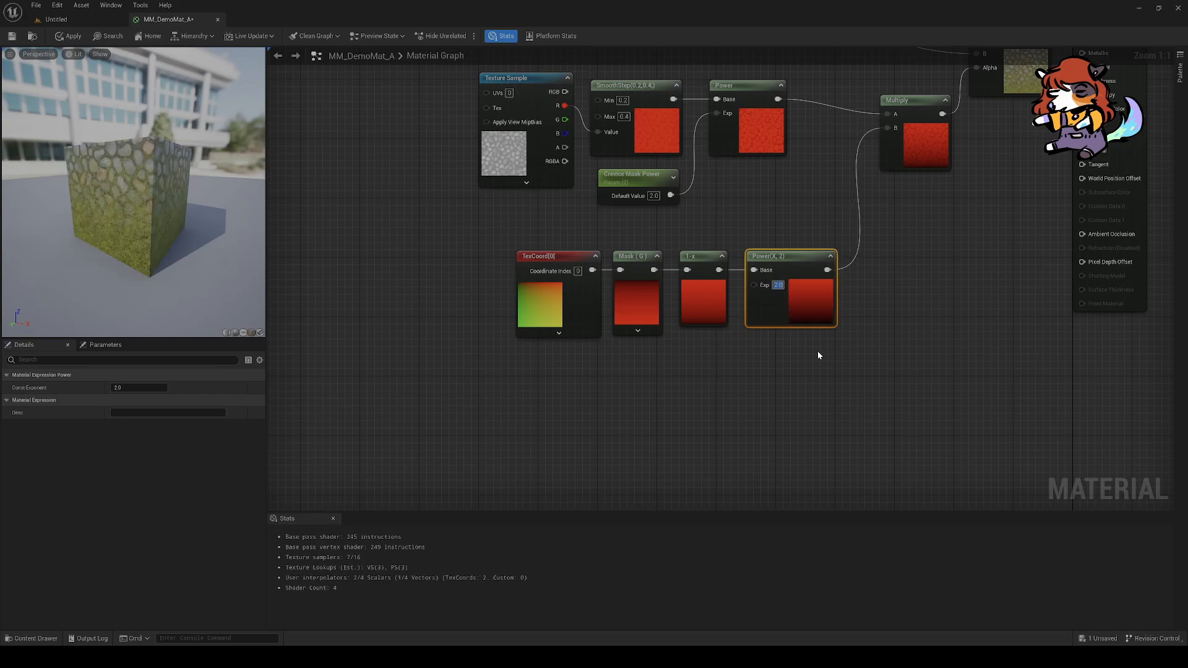
pyautogui.write('1')
pyautogui.press('Return')
# Step: Add a ScalarParameter named "Gradient Mask Power" beneath the gradient nodes
pyautogui.rightClick(627, 384)
pyautogui.write('scalar')
pyautogui.press('Return')
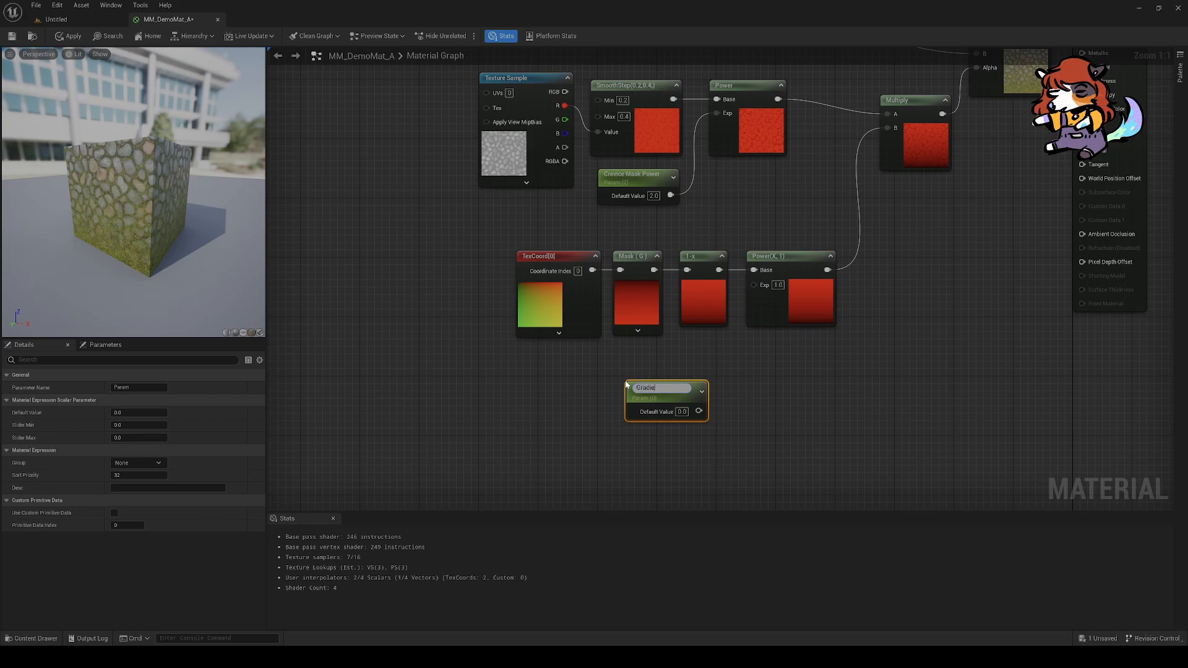
pyautogui.write('Gradient Mask Power')
pyautogui.press('Return')
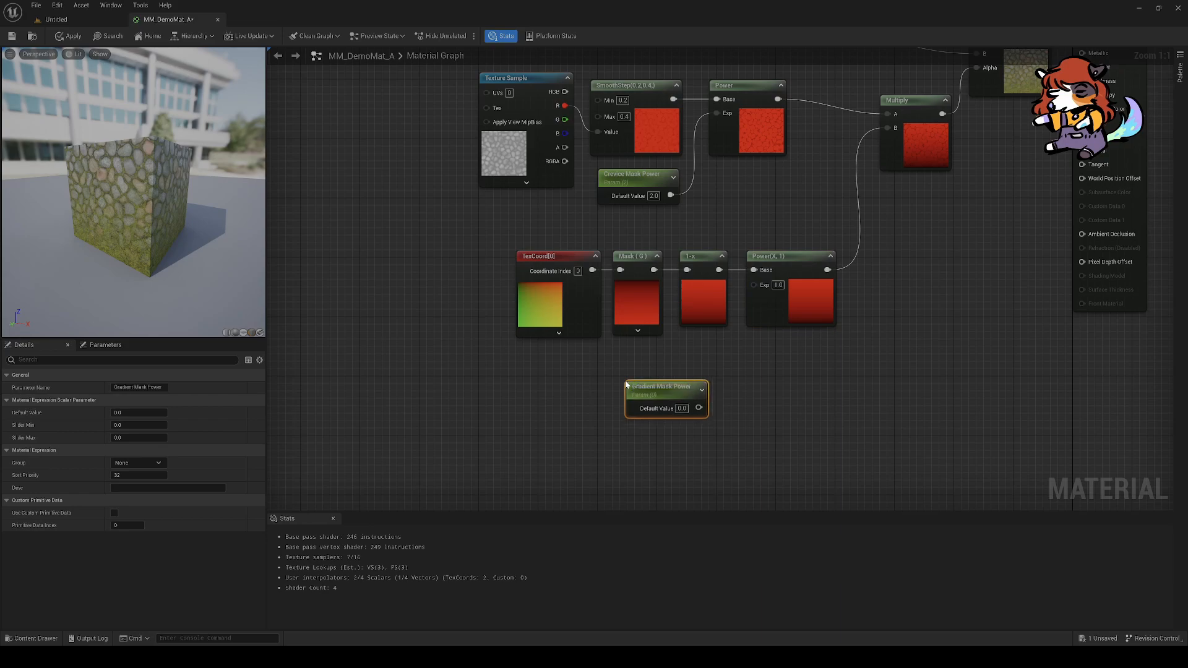
# Step: Set the Gradient Mask Power default value to 1, connect it to the gradient Power node's Exp, and place it just below the gradient nodes
pyautogui.write('1')
pyautogui.click(676, 428)
pyautogui.moveTo(698, 408); pyautogui.dragTo(754, 284)
pyautogui.moveTo(667, 388); pyautogui.dragTo(682, 359)
pyautogui.click(791, 361)
# Step: Move the moss Texture Sample down so it sits closely above the cobblestone Texture Sample
pyautogui.moveTo(766, 203); pyautogui.dragTo(687, 440, button='right')
pyautogui.moveTo(630, 209); pyautogui.dragTo(678, 367, button='right')
pyautogui.moveTo(665, 208); pyautogui.dragTo(653, 182, button='right')
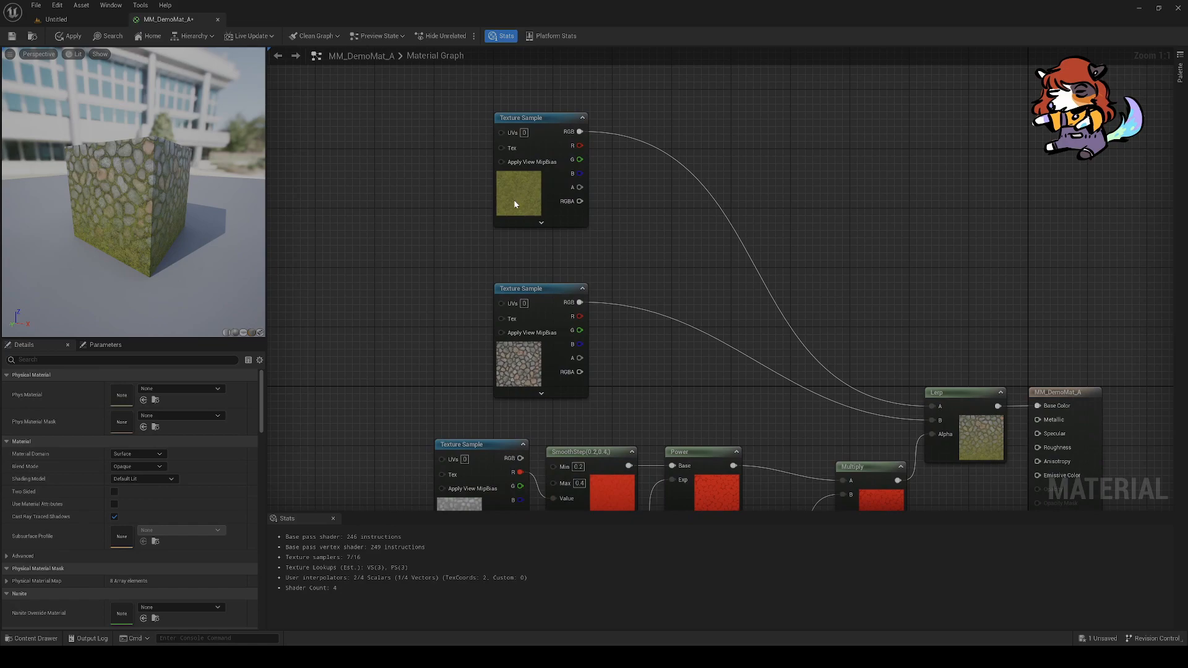
pyautogui.moveTo(514, 195); pyautogui.dragTo(506, 225)
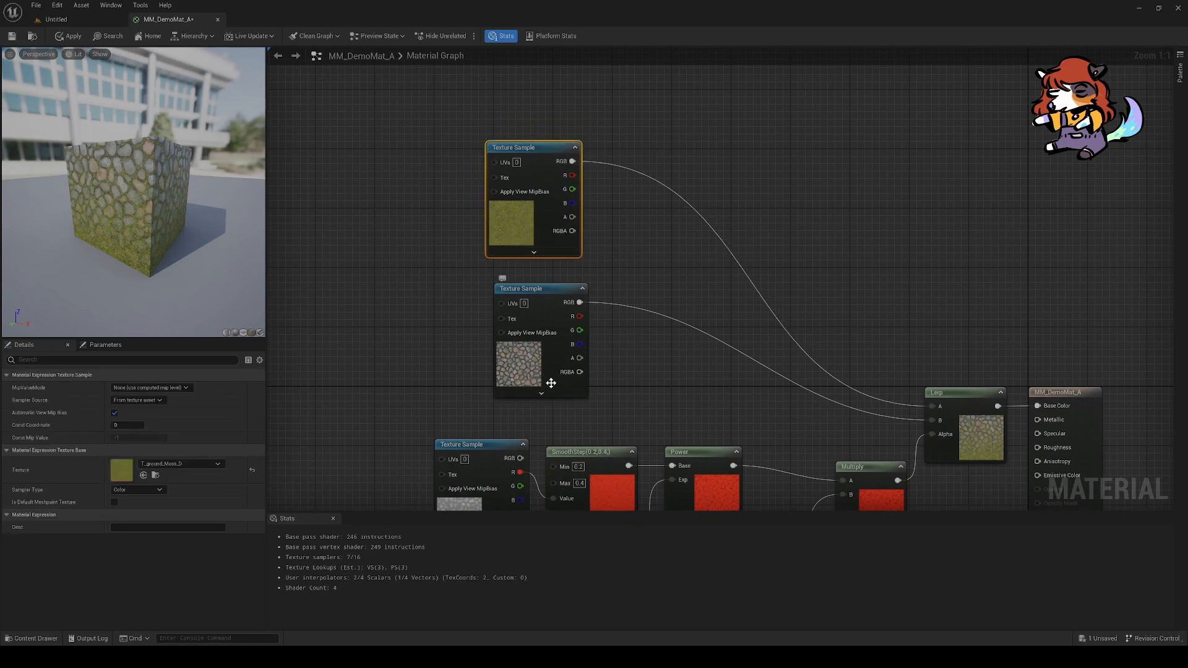
pyautogui.moveTo(549, 381); pyautogui.dragTo(536, 353, button='right')
pyautogui.moveTo(598, 324); pyautogui.dragTo(583, 306, button='right')
pyautogui.click(658, 254)
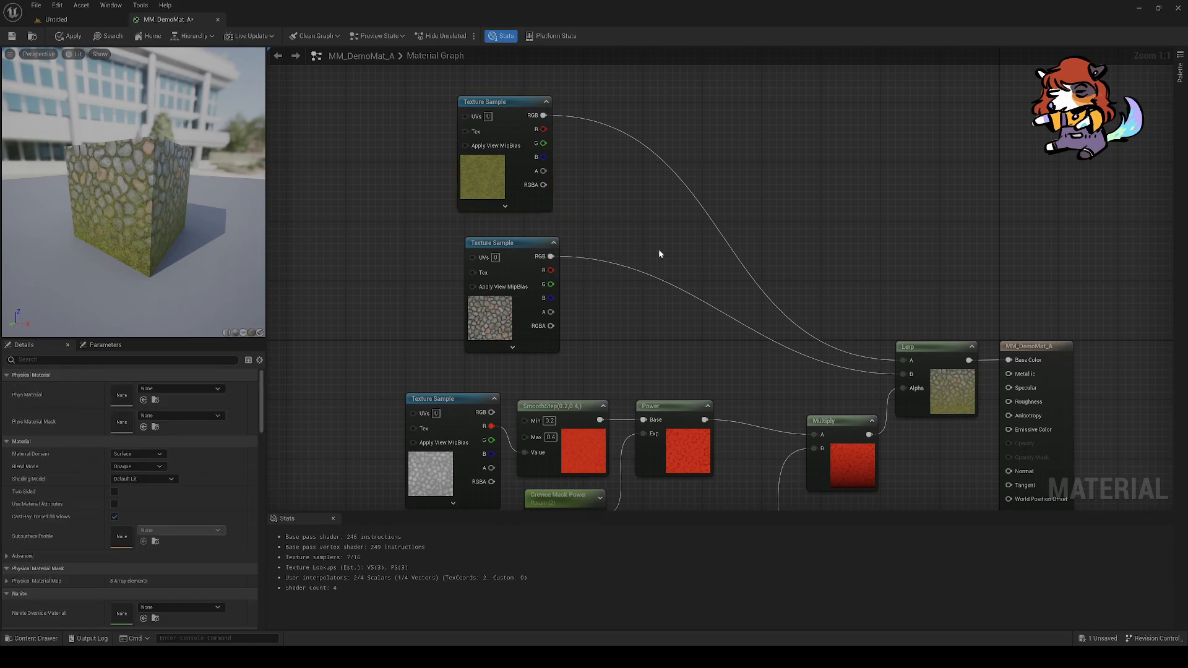
pyautogui.press('m')
pyautogui.click(746, 249)
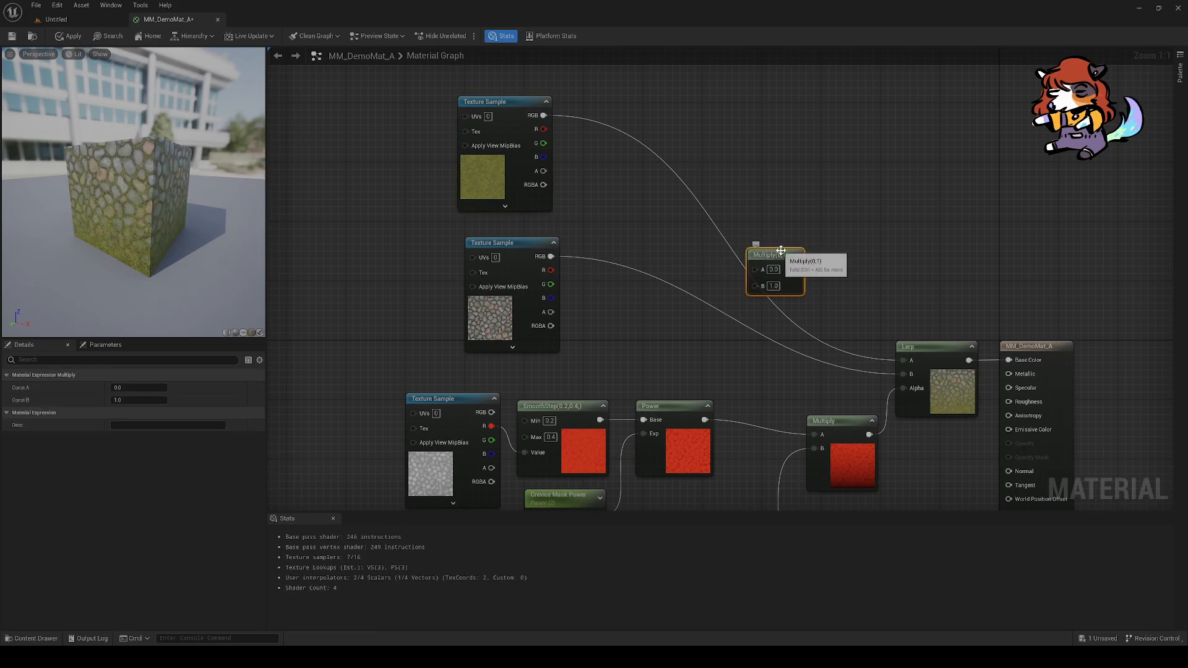
pyautogui.press('Delete')
# Step: Insert a Multiply node between the cobblestone Texture Sample's RGB output and the Lerp's B input, aligned with the texture output
pyautogui.moveTo(779, 250); pyautogui.dragTo(589, 224, button='right')
pyautogui.press('m')
pyautogui.click(592, 207)
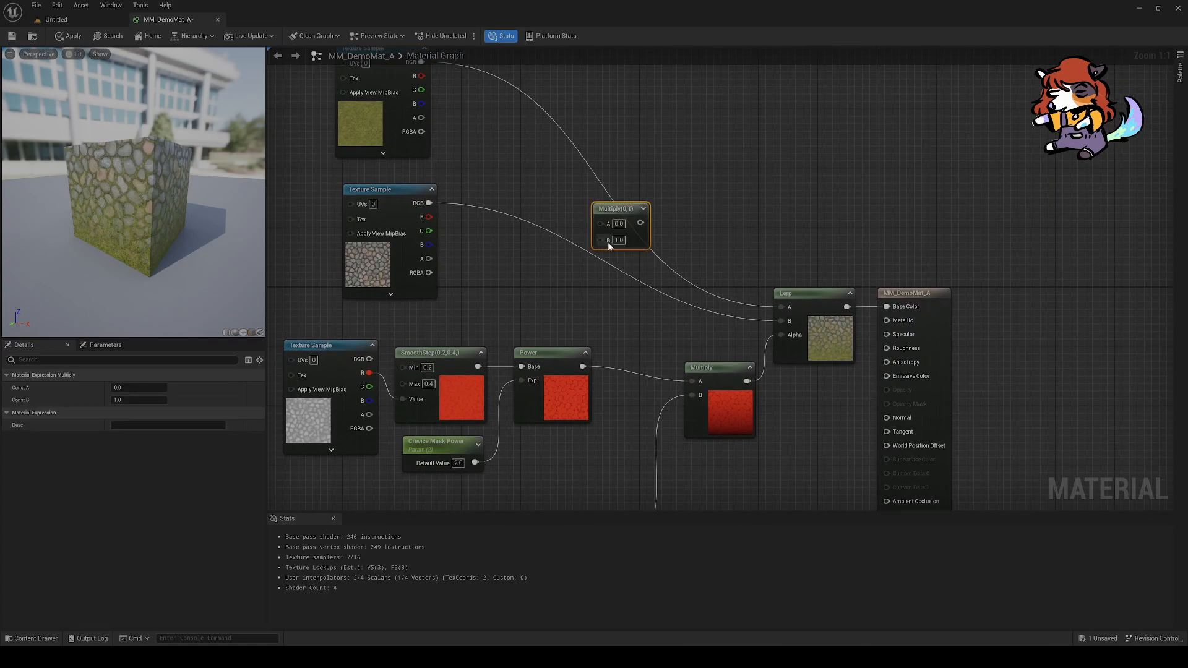
pyautogui.moveTo(428, 201); pyautogui.dragTo(780, 319)
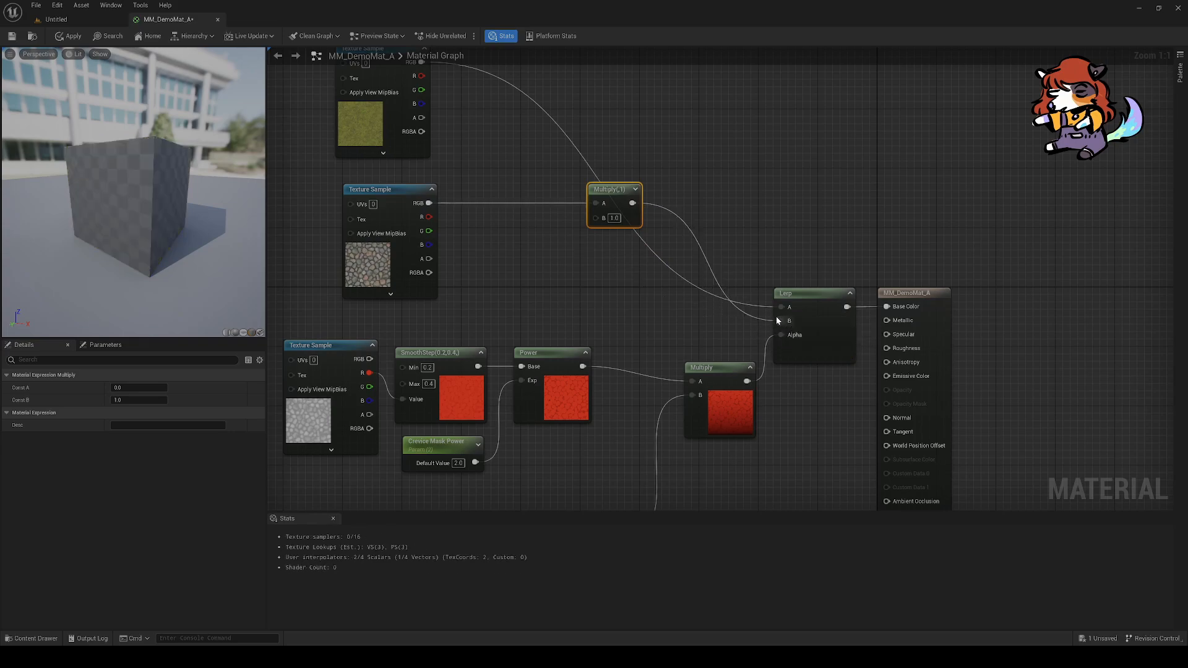
pyautogui.moveTo(622, 206); pyautogui.dragTo(637, 205)
pyautogui.click(505, 238)
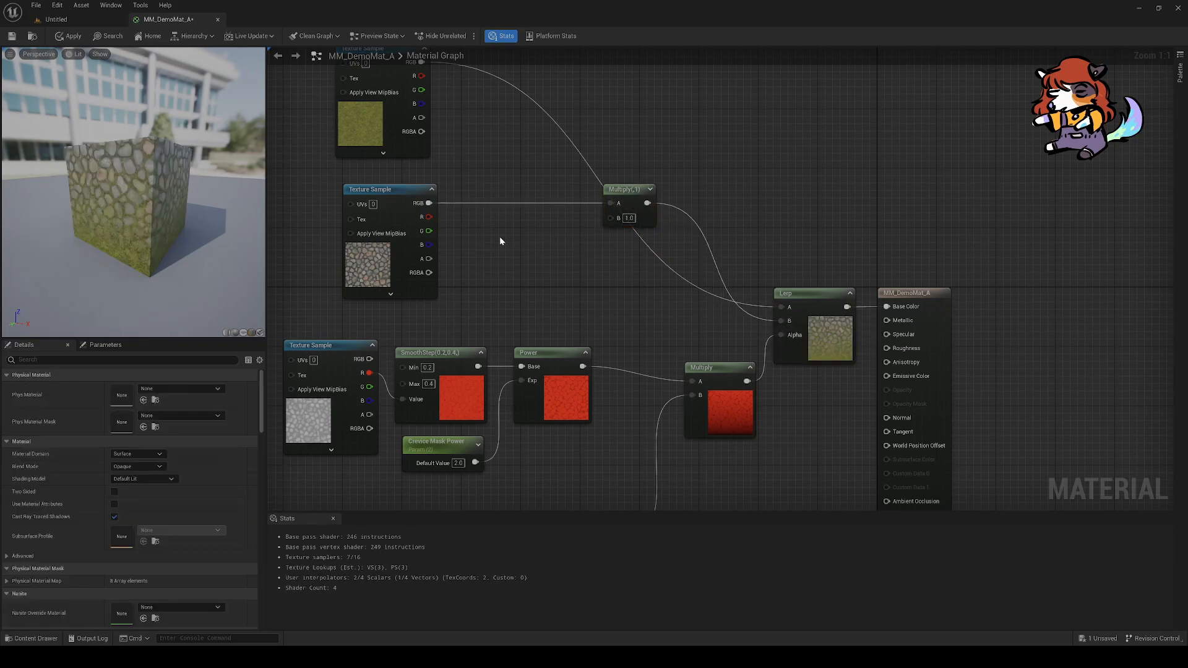
# Step: Add a VectorParameter named "Cobblestone Color Tint" and place it between the cobblestone Texture Sample and the new Multiply node
pyautogui.rightClick(483, 235)
pyautogui.write('vector par')
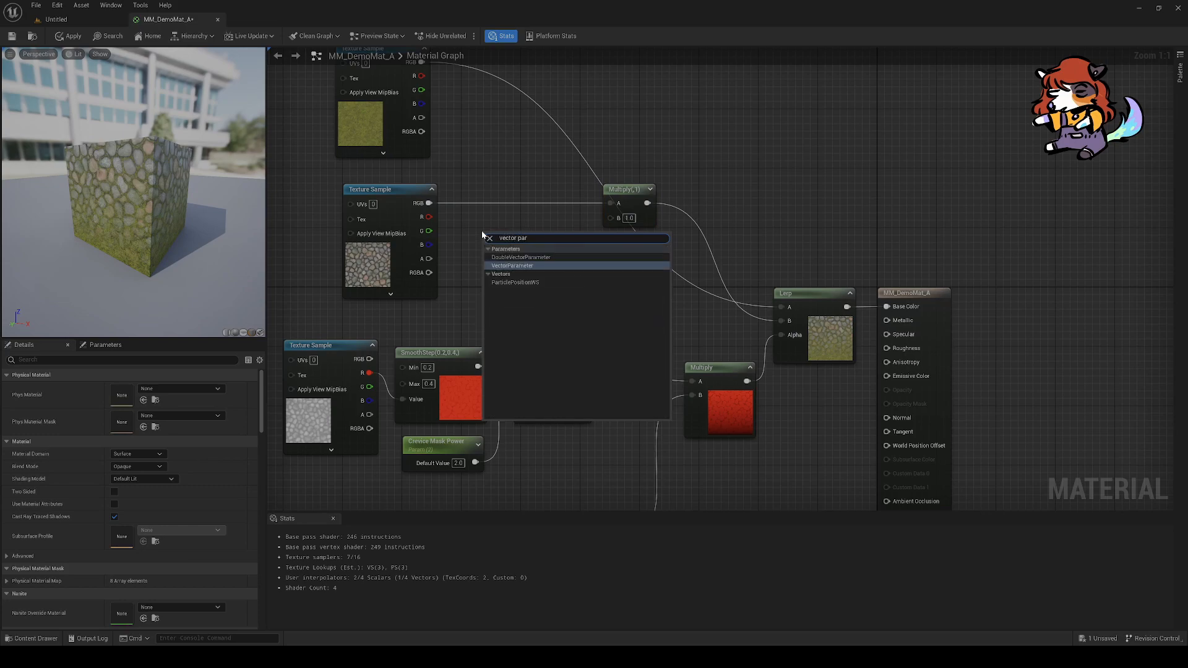
pyautogui.press('Return')
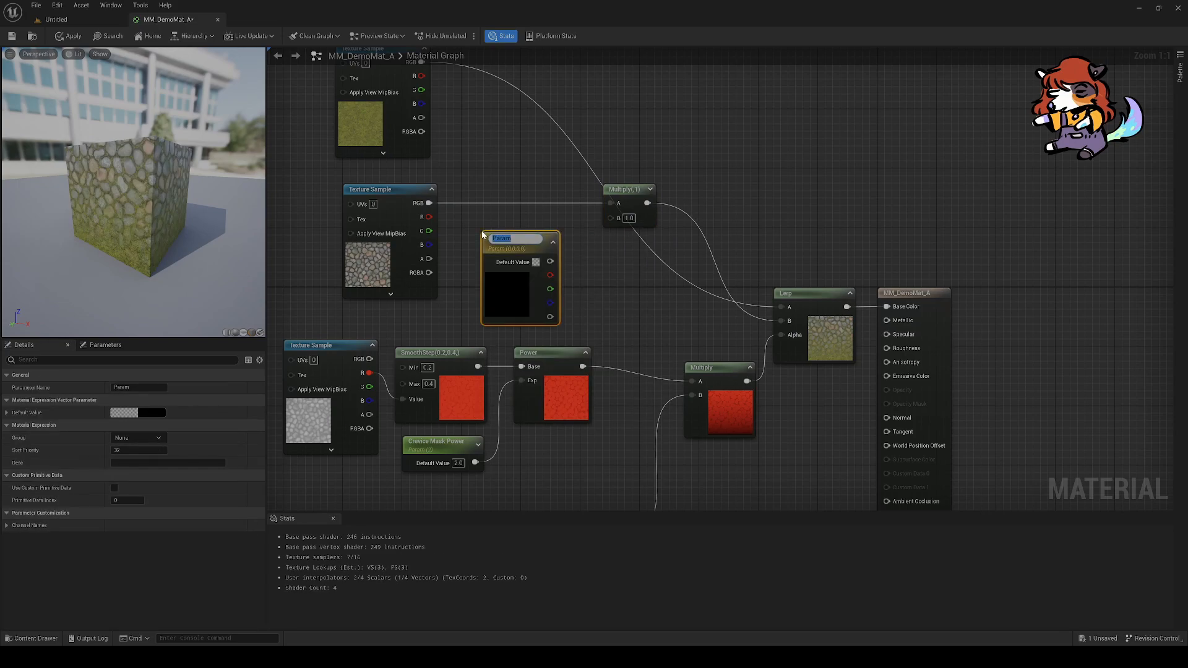
pyautogui.write('Cobblestone Color Tint')
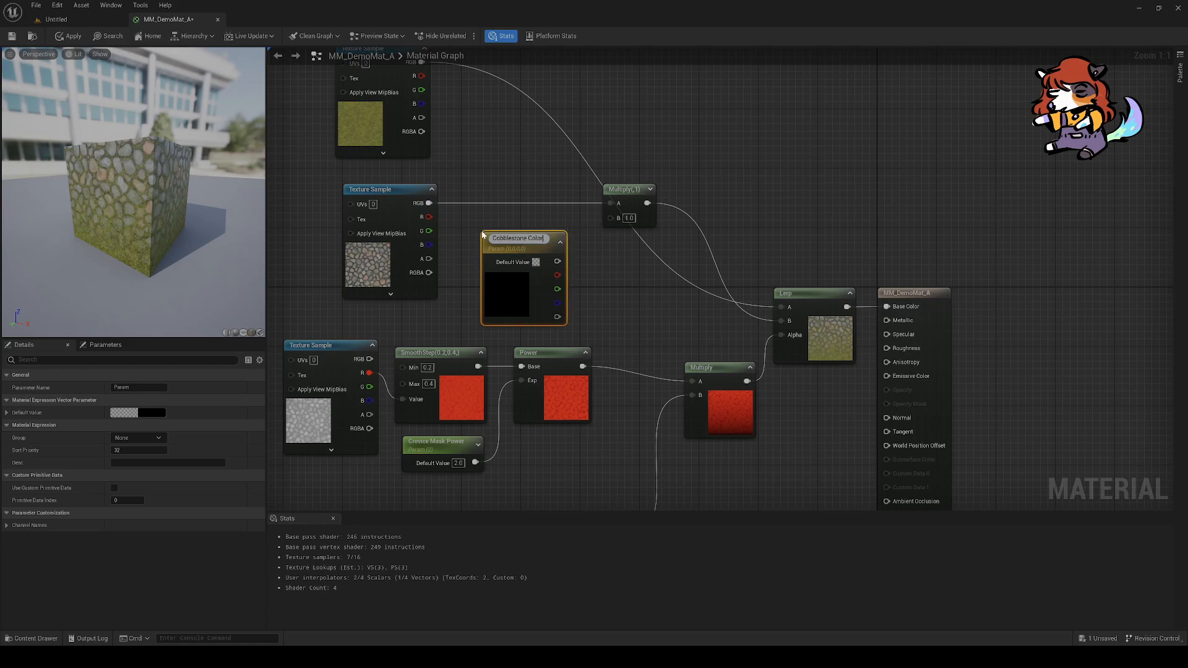
pyautogui.press('Return')
pyautogui.moveTo(543, 279); pyautogui.dragTo(530, 268)
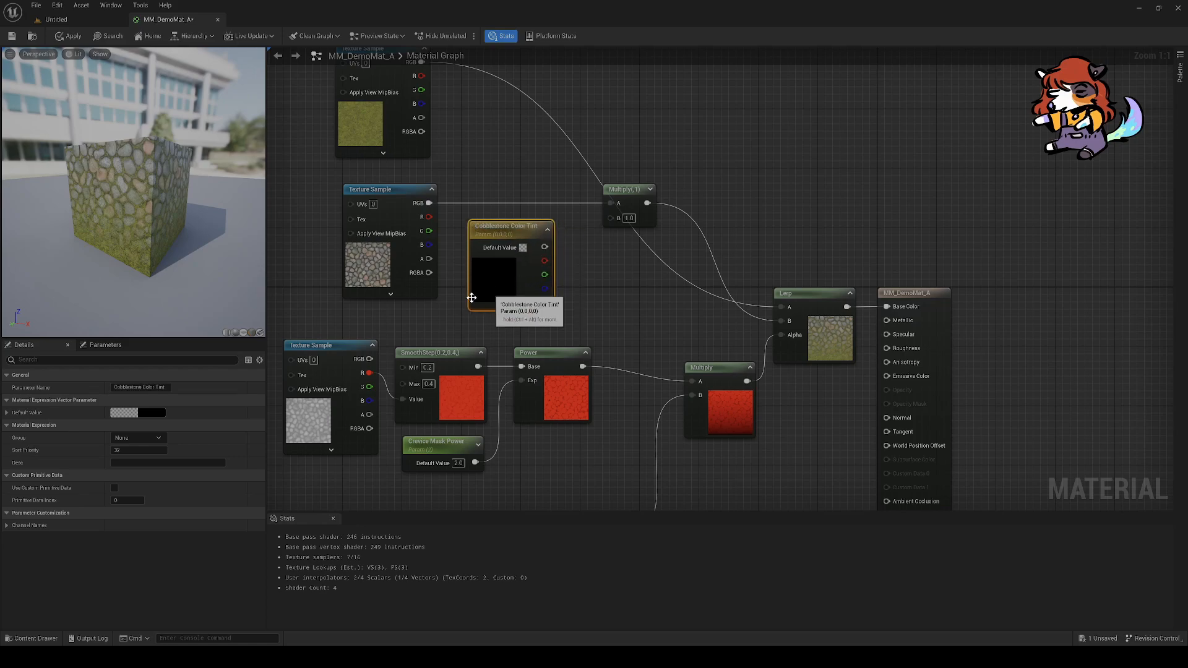
# Step: Set the Cobblestone Color Tint default value to white and connect it to the B input of the cobblestone Multiply node
pyautogui.click(153, 415)
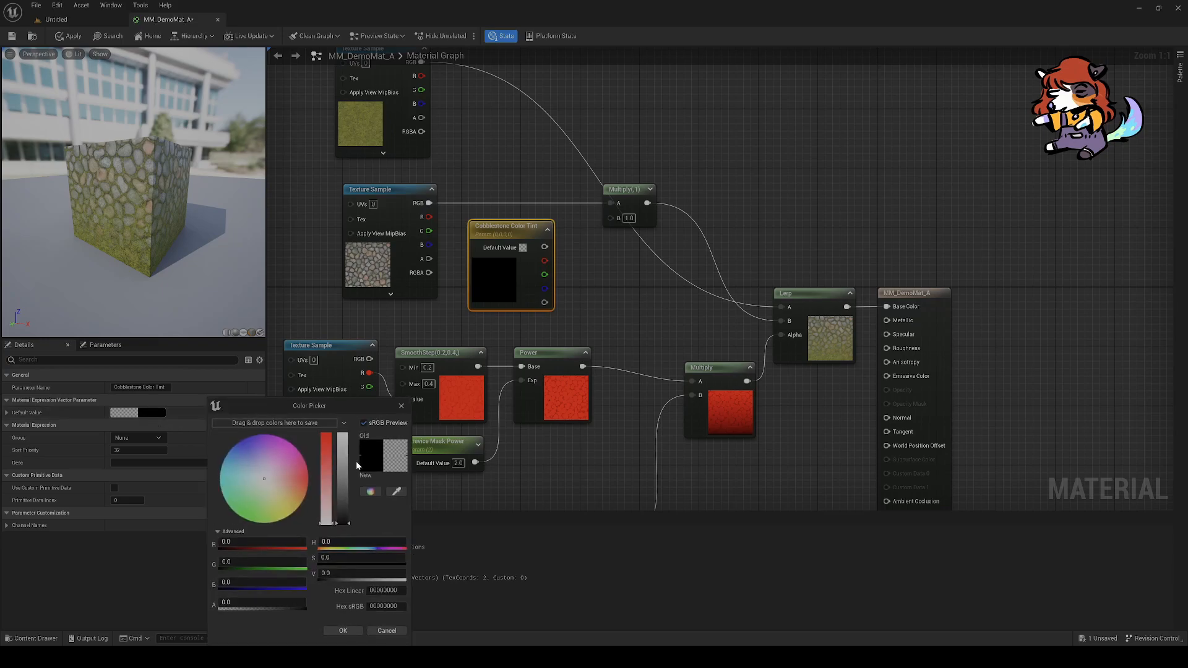
pyautogui.click(343, 631)
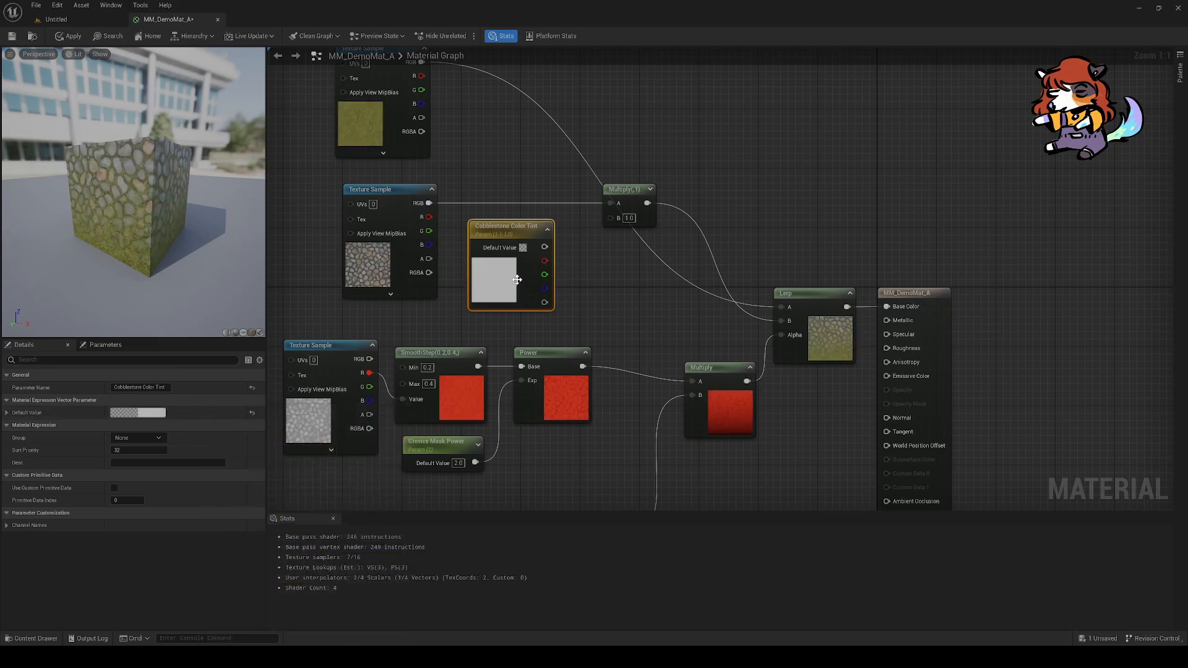
pyautogui.moveTo(546, 247); pyautogui.dragTo(611, 218)
pyautogui.click(603, 288)
pyautogui.moveTo(600, 337); pyautogui.dragTo(635, 310, button='right')
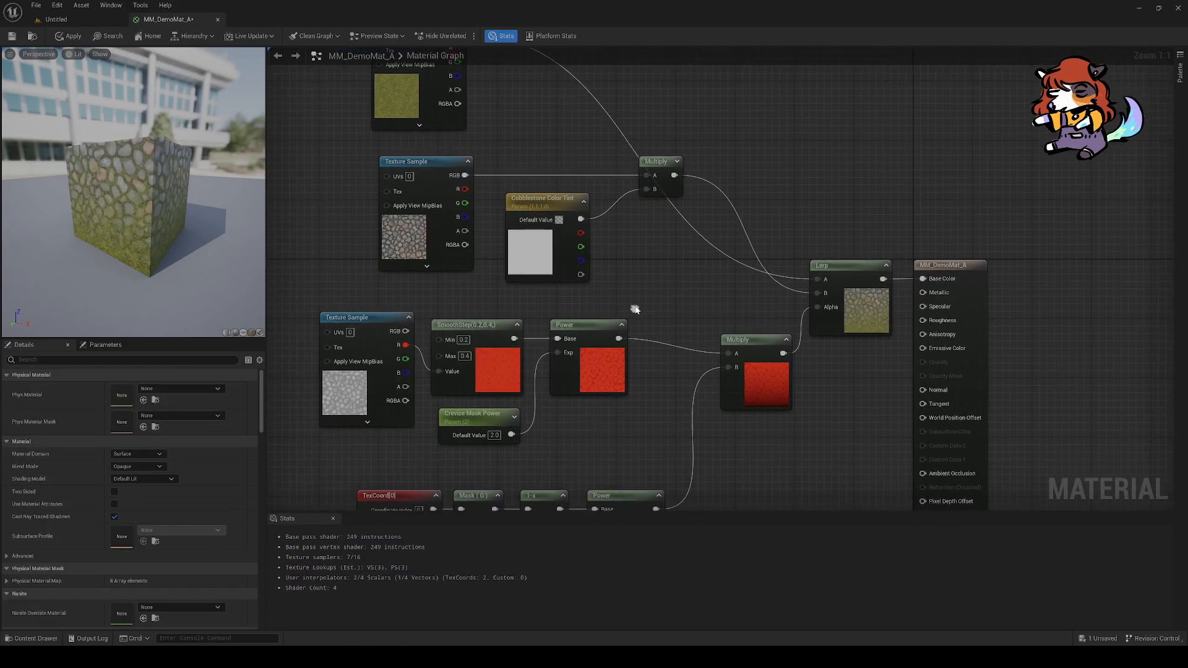
# Step: Try a magenta default colour on Cobblestone Color Tint and return it to white
pyautogui.click(539, 256)
pyautogui.click(153, 413)
pyautogui.moveTo(210, 478); pyautogui.dragTo(246, 472)
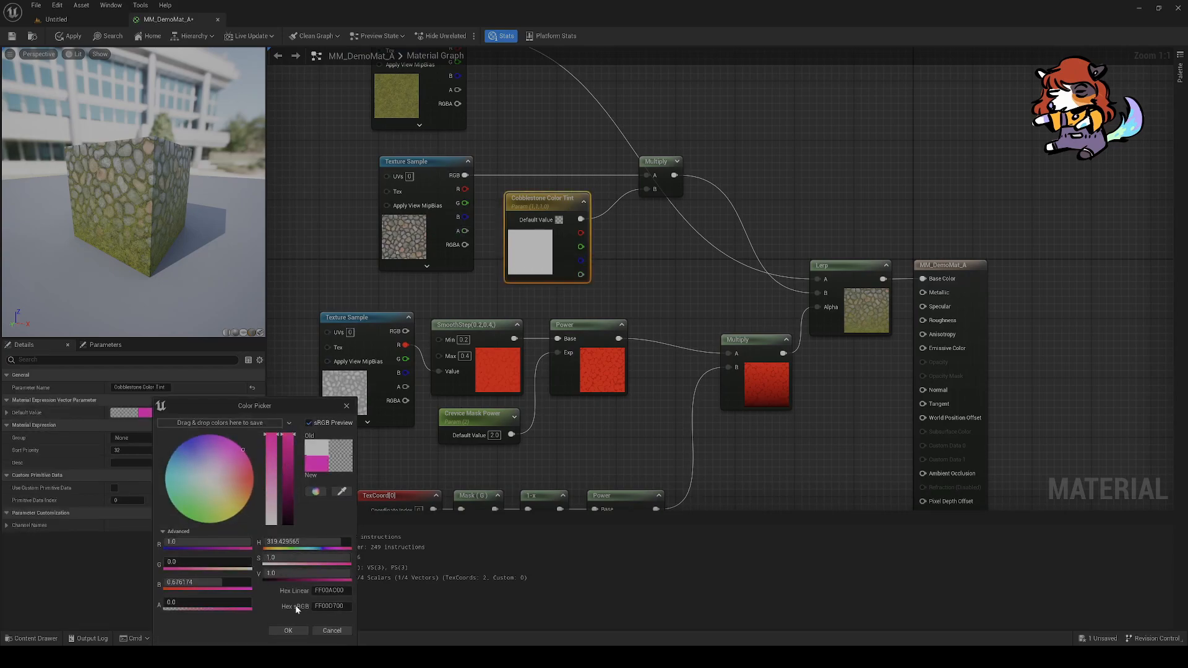
pyautogui.click(288, 631)
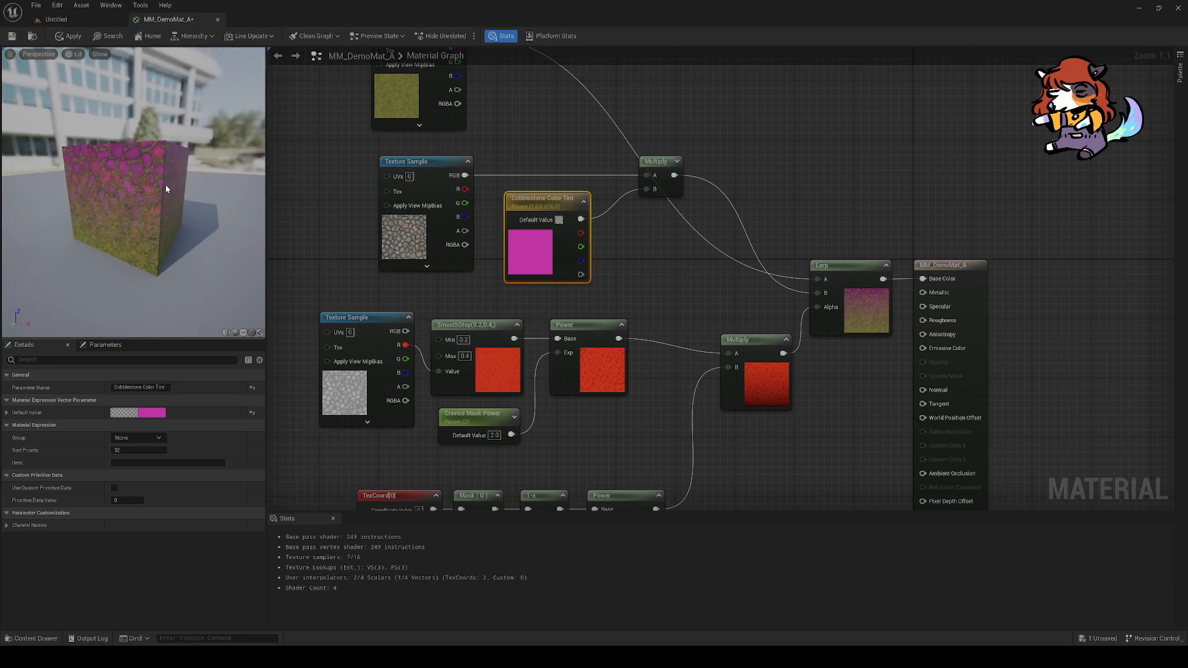
pyautogui.click(146, 417)
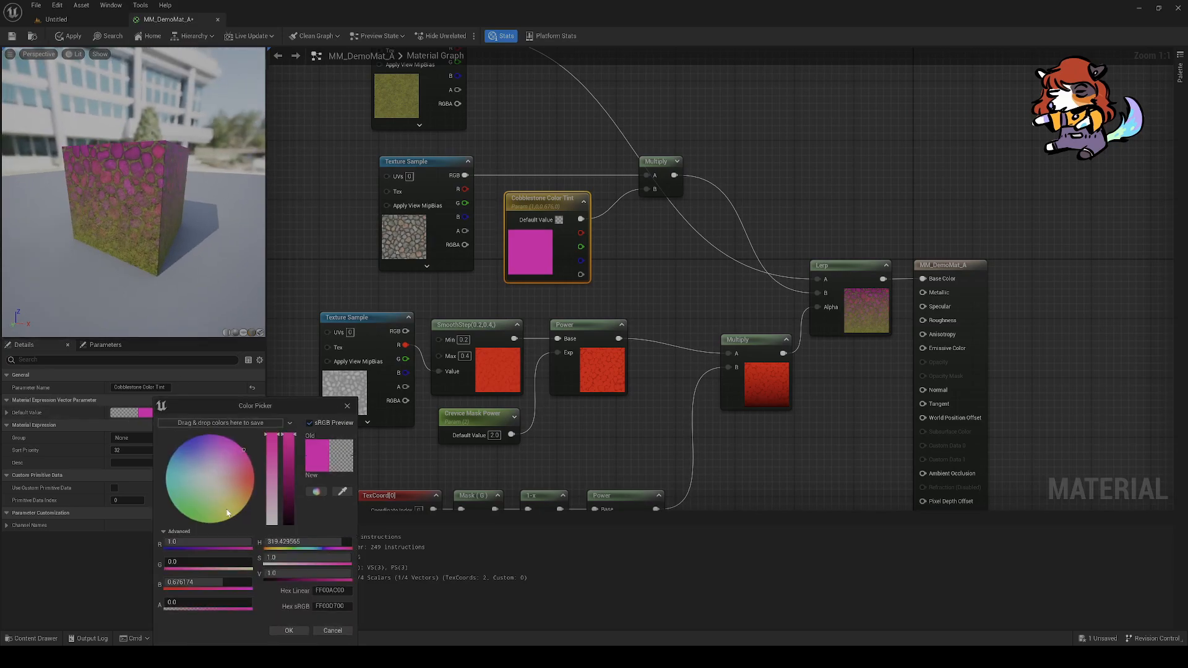
pyautogui.moveTo(273, 493); pyautogui.dragTo(271, 526)
pyautogui.click(287, 631)
pyautogui.click(687, 278)
# Step: Show the material's parameter list with wider parameter names and inspect the preview cube from another angle
pyautogui.moveTo(679, 303); pyautogui.dragTo(618, 210, button='right')
pyautogui.click(100, 345)
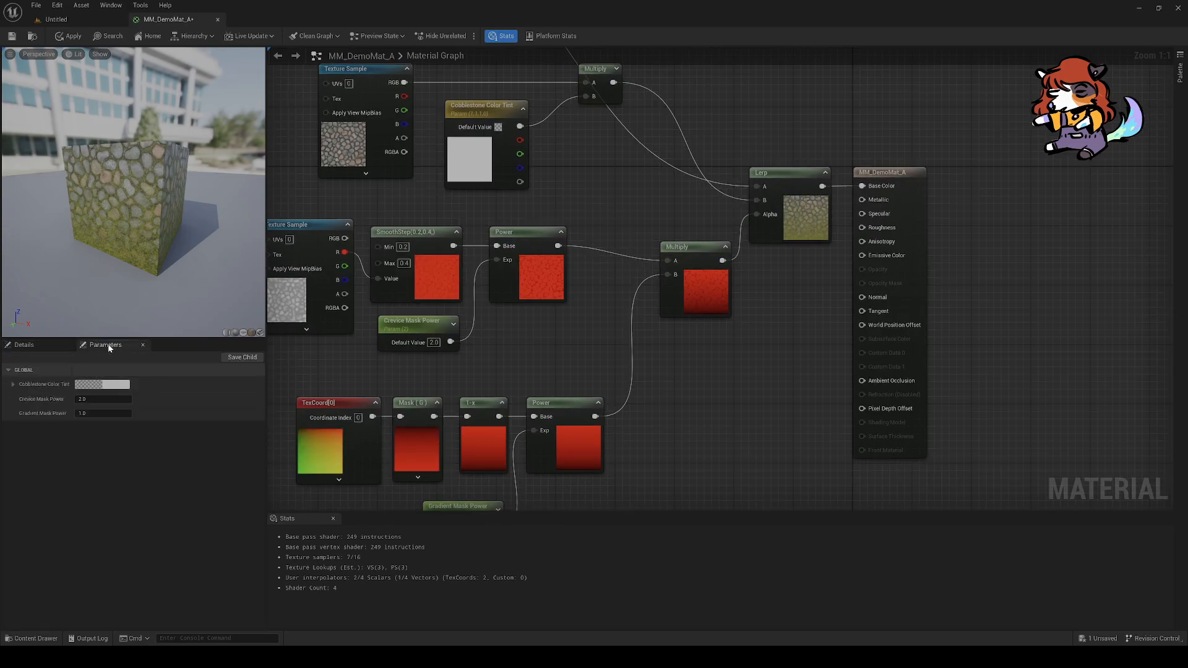
pyautogui.moveTo(71, 369); pyautogui.dragTo(90, 369)
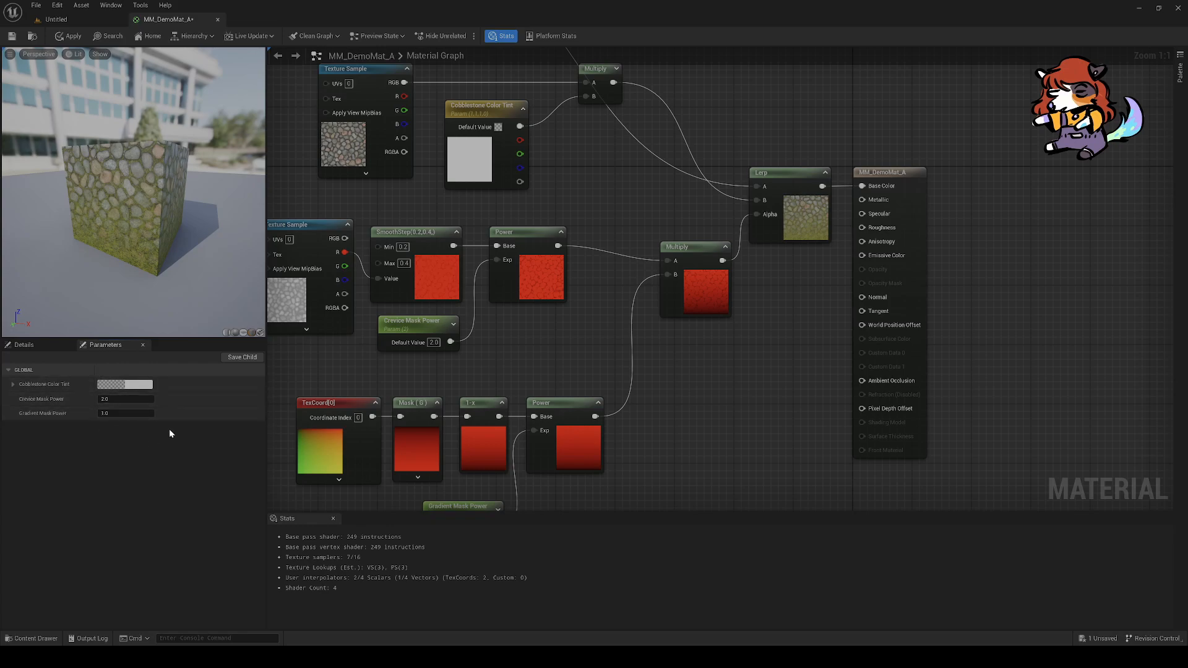
pyautogui.moveTo(173, 216)
pyautogui.mouseDown()
pyautogui.moveTo(186, 230)
pyautogui.moveTo(173, 216)
pyautogui.mouseUp()
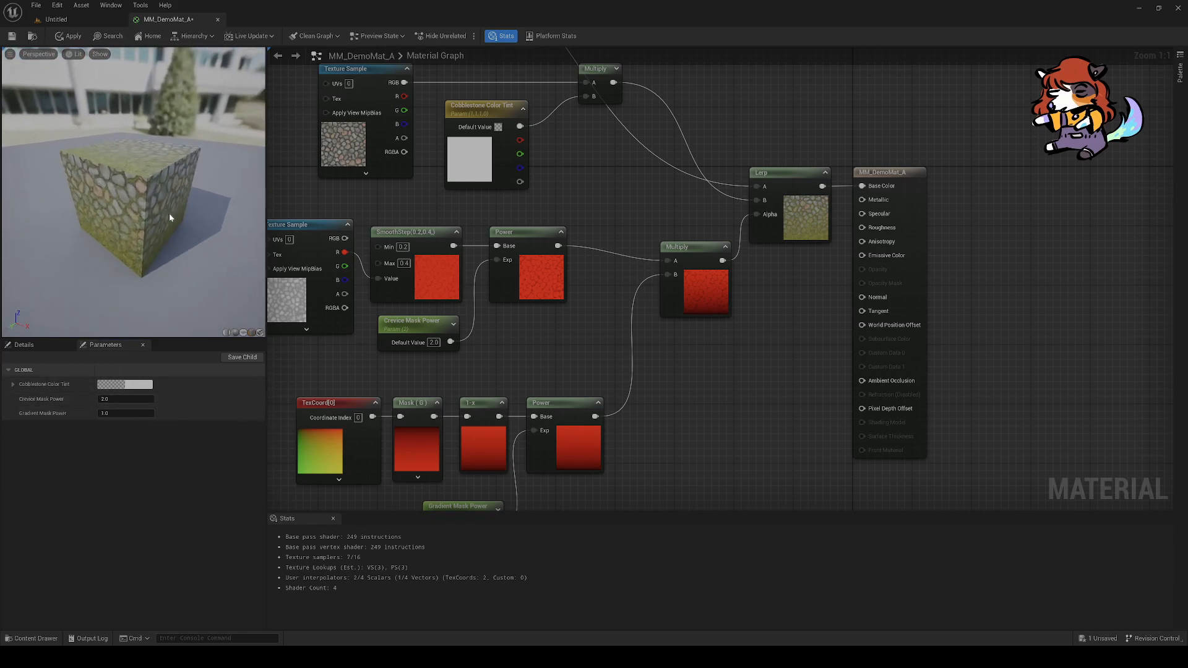
# Step: Save MM_DemoMat_A and switch to the Untitled level
pyautogui.click(11, 38)
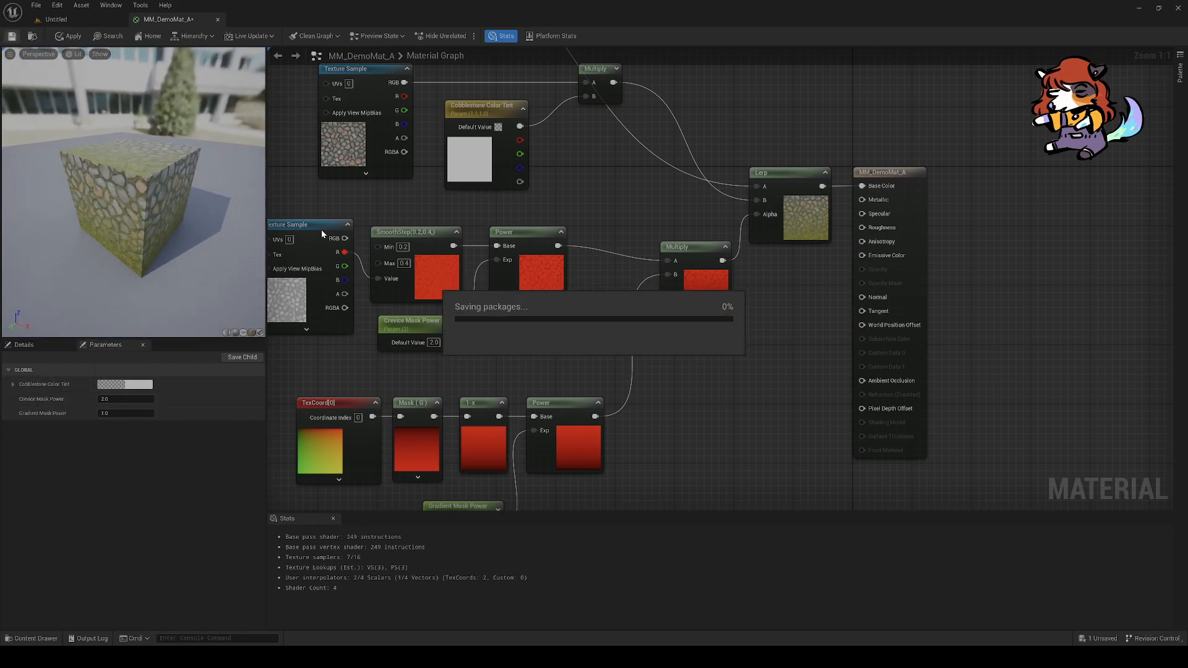
pyautogui.moveTo(593, 199); pyautogui.dragTo(614, 251, button='right')
pyautogui.scroll(-3, 645, 285)
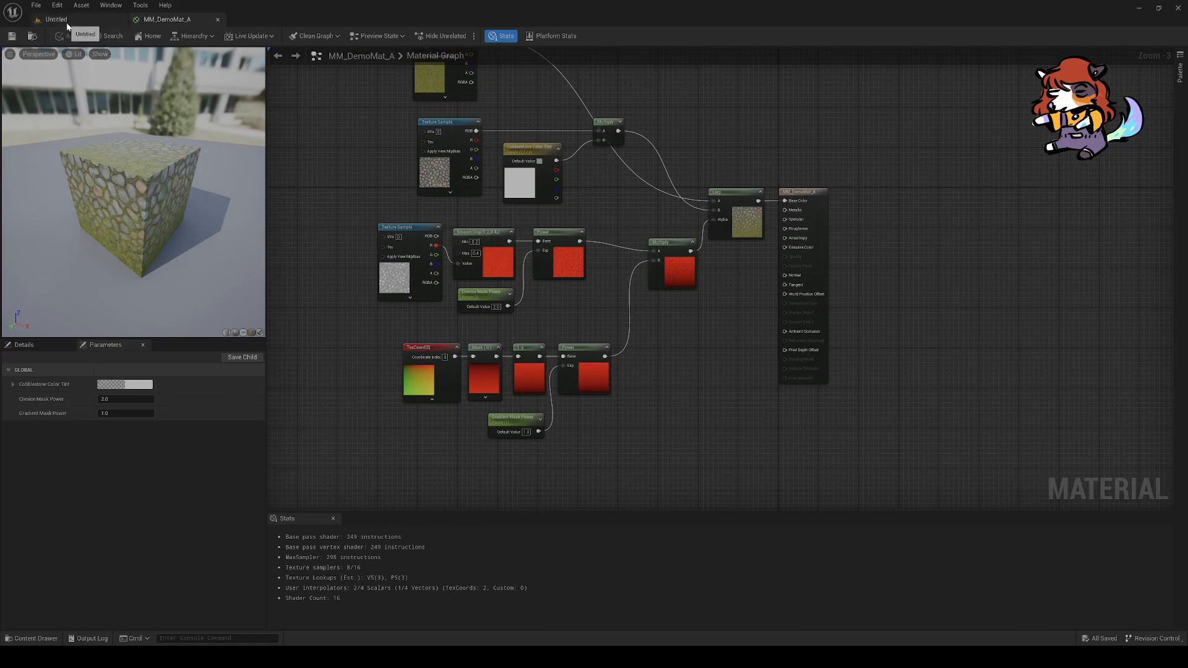
pyautogui.click(111, 19)
pyautogui.click(654, 517)
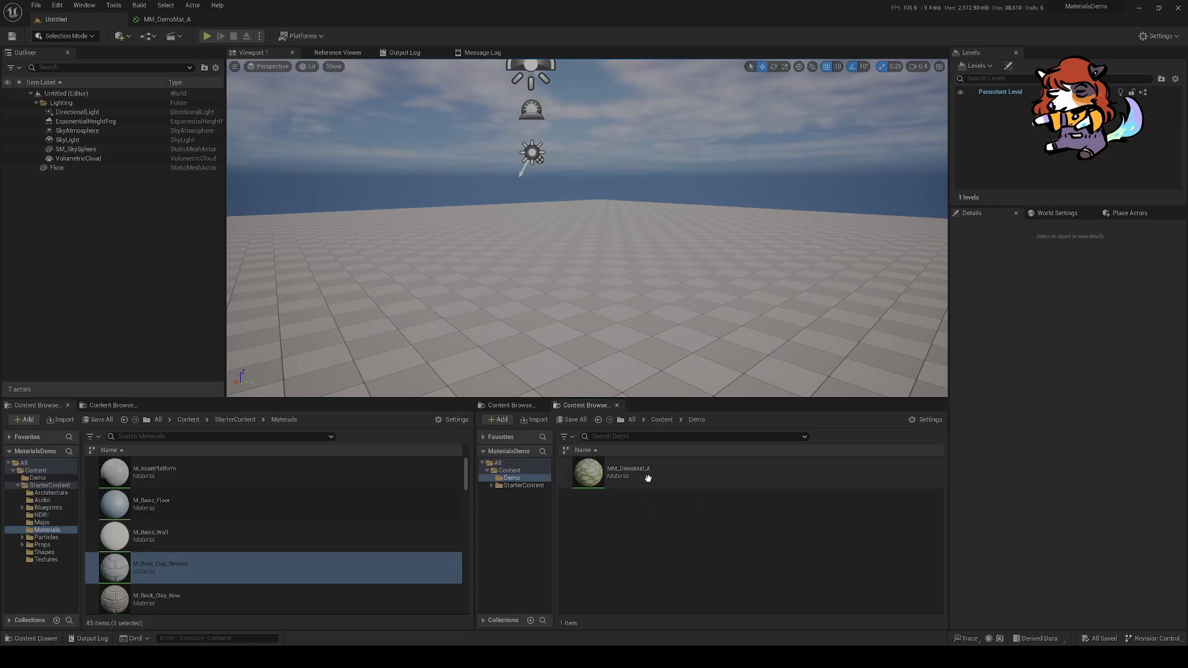
# Step: Place a basic Cube shape in the level, above the floor
pyautogui.click(1057, 214)
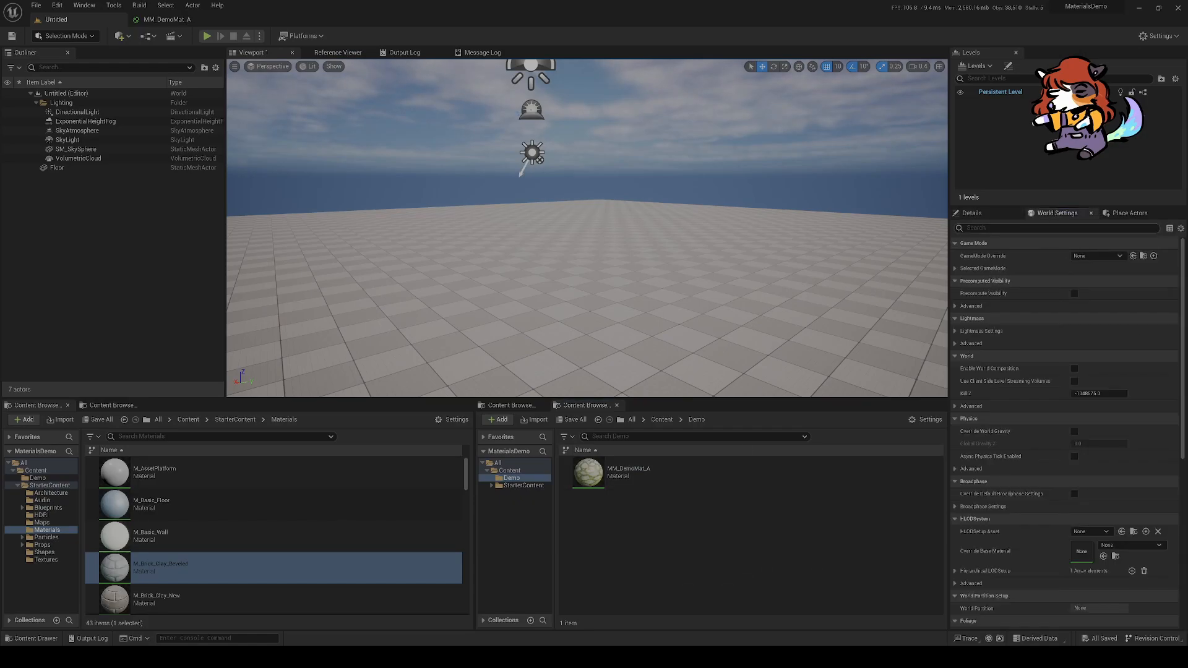
pyautogui.click(1128, 212)
pyautogui.click(1048, 246)
pyautogui.moveTo(991, 282); pyautogui.dragTo(591, 211)
# Step: Assign MM_DemoMat_A from the Demo folder to the cube's Element 0 material slot
pyautogui.click(997, 214)
pyautogui.moveTo(590, 473); pyautogui.dragTo(1059, 481)
pyautogui.moveTo(671, 286); pyautogui.dragTo(693, 298, button='right')
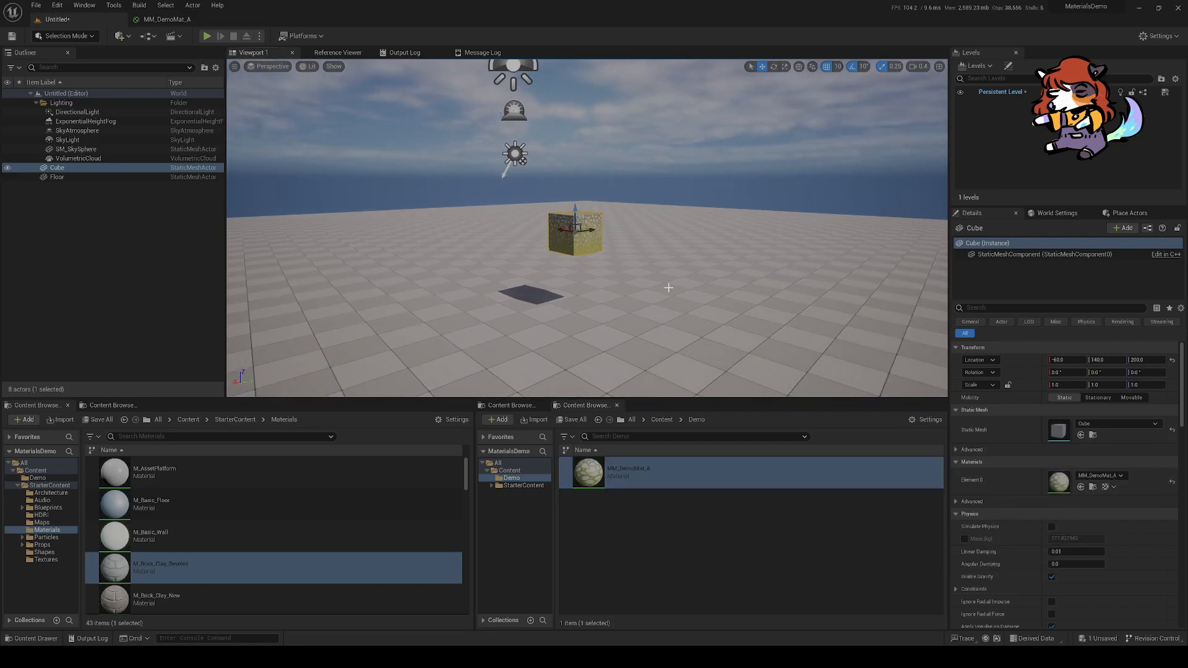
# Step: Create a material instance from MM_DemoMat_A in the Demo folder and name it MI_DemoMat_Cool
pyautogui.press('f')
pyautogui.keyDown('alt'); pyautogui.moveTo(671, 286); pyautogui.dragTo(486, 315); pyautogui.keyUp('alt')
pyautogui.keyDown('alt'); pyautogui.moveTo(703, 300); pyautogui.dragTo(685, 300); pyautogui.keyUp('alt')
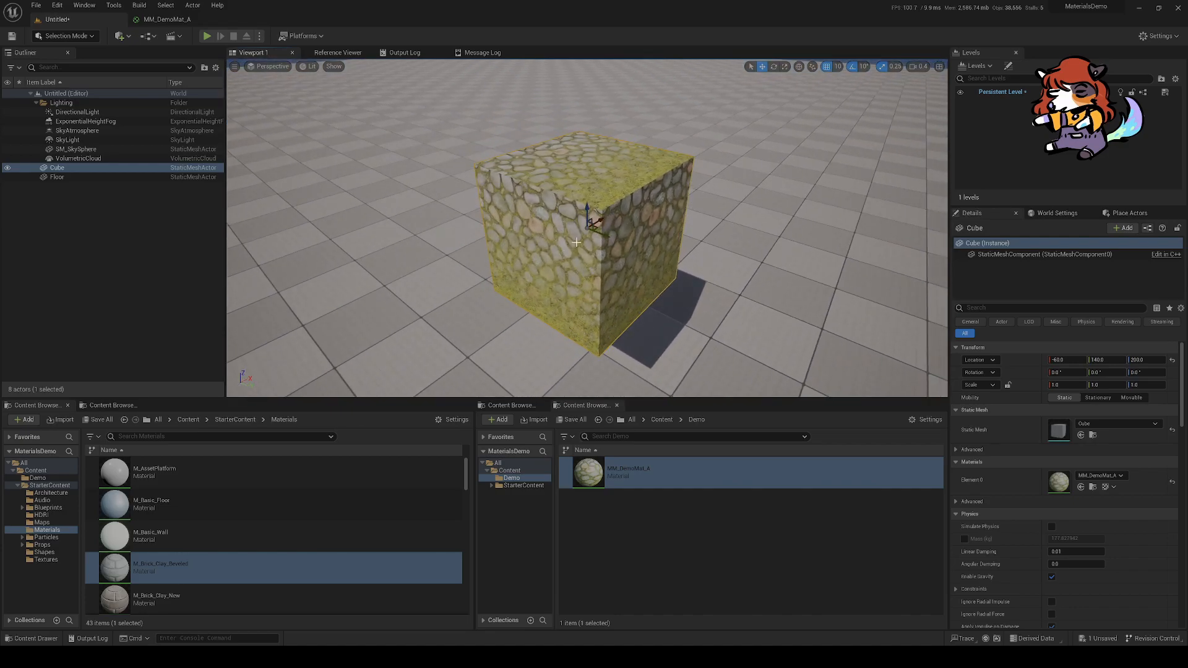
pyautogui.click(609, 473)
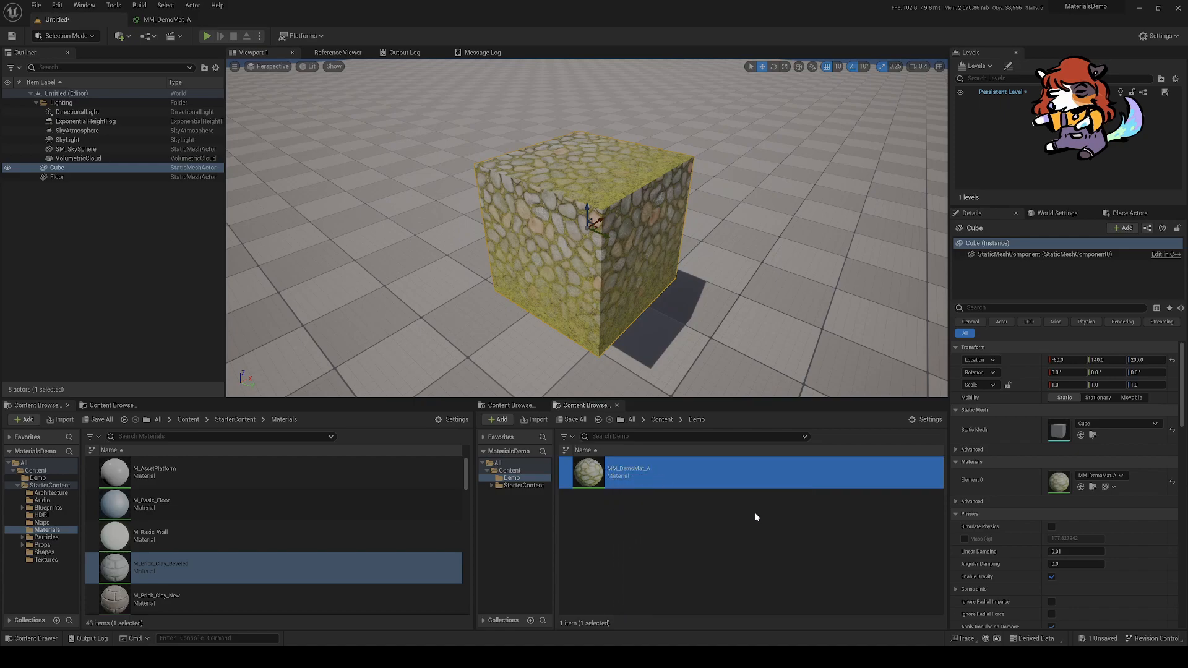
pyautogui.click(734, 528)
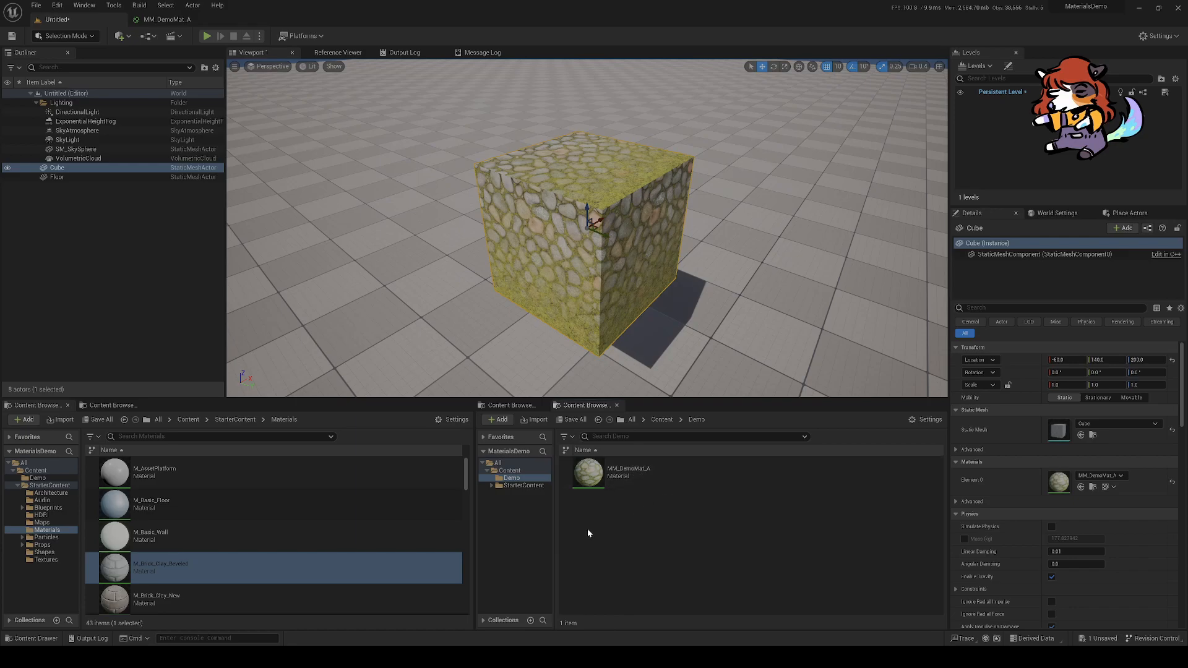
pyautogui.rightClick(671, 472)
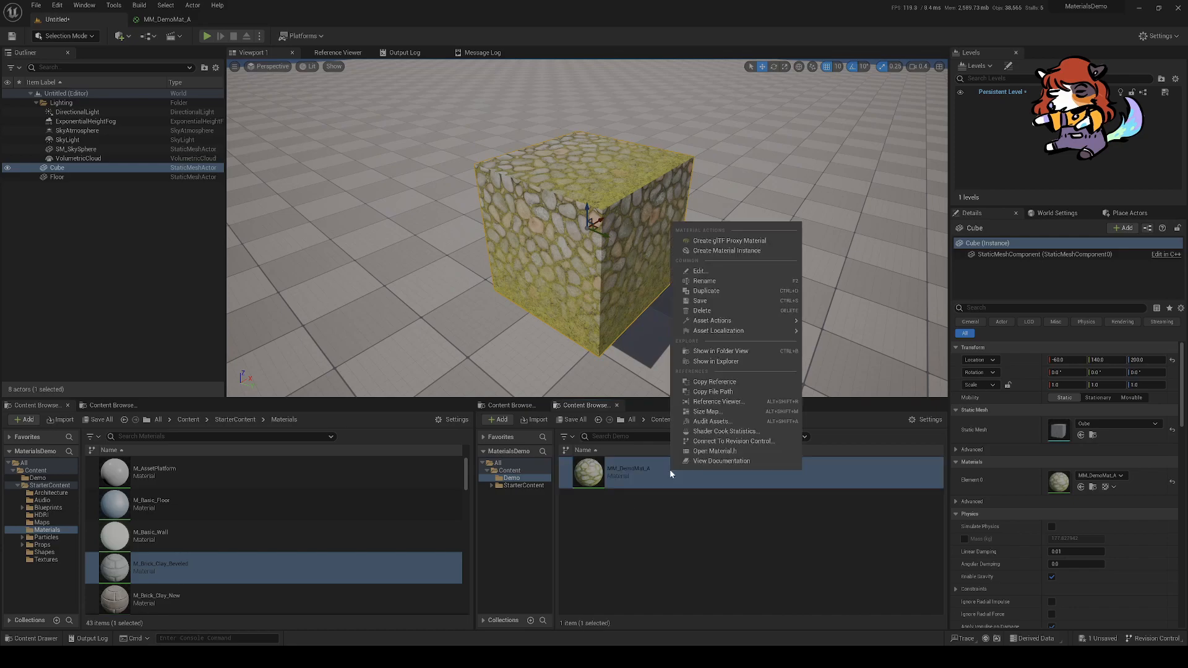
pyautogui.click(742, 252)
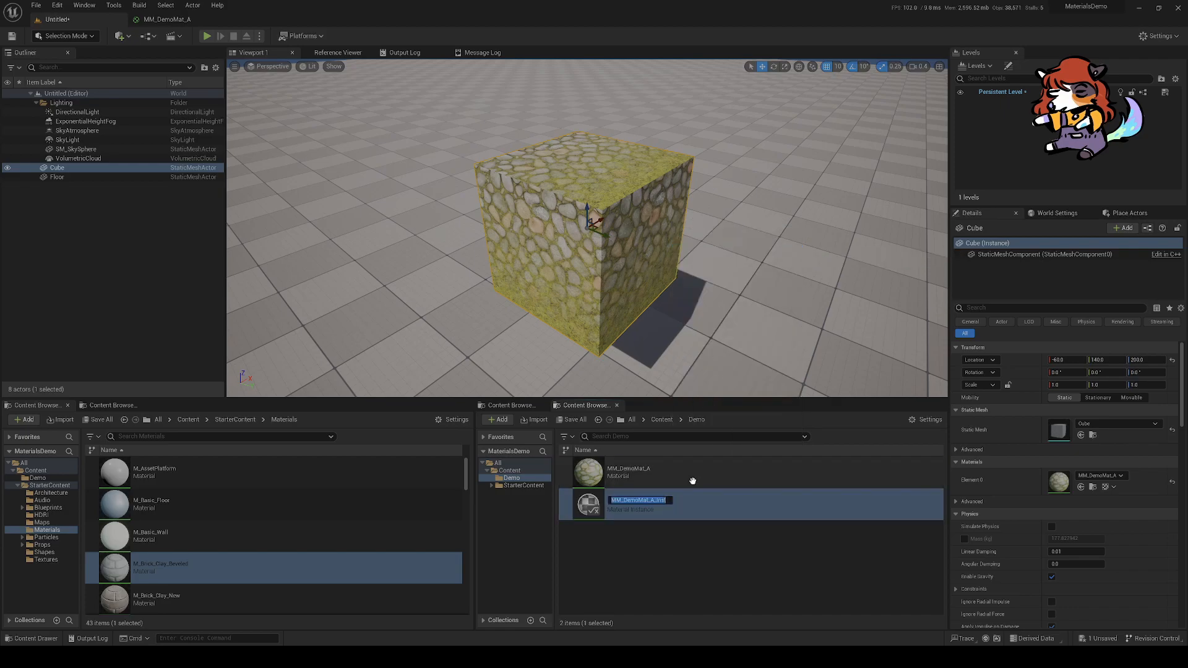
pyautogui.write('M')
pyautogui.write('l')
pyautogui.press('Return')
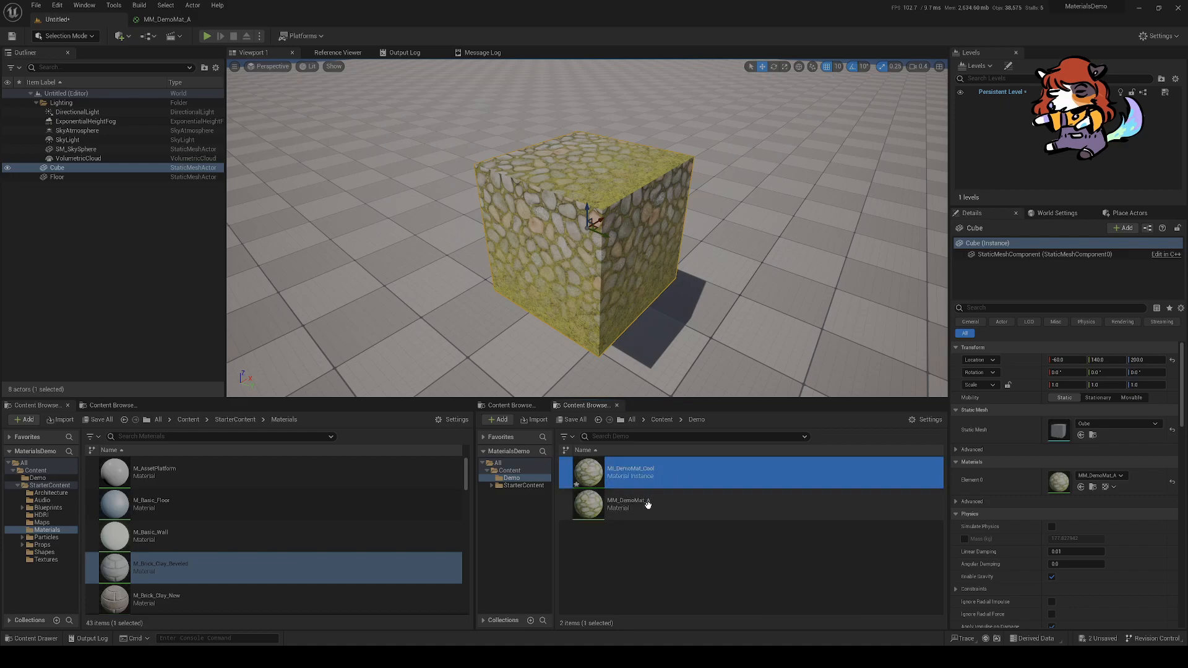
# Step: Create a second material instance from MM_DemoMat_A and name it MI_DemoMat_Nice
pyautogui.rightClick(648, 505)
pyautogui.click(724, 287)
pyautogui.write('MI_DemoM')
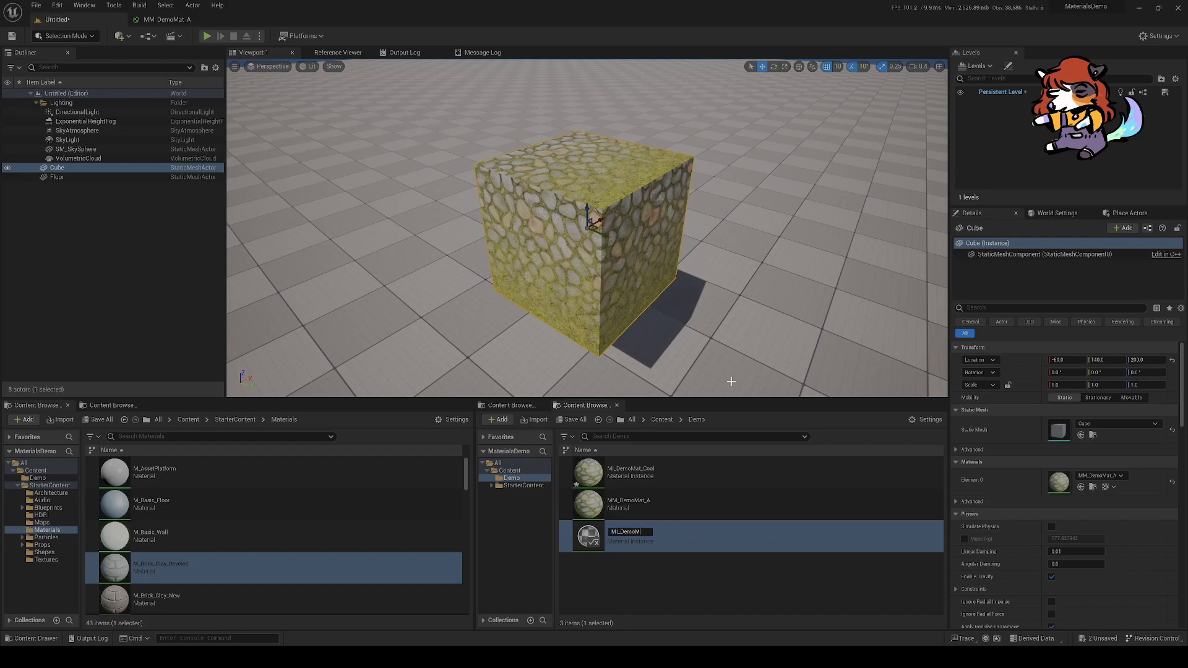
pyautogui.write('at_Nice')
pyautogui.press('Return')
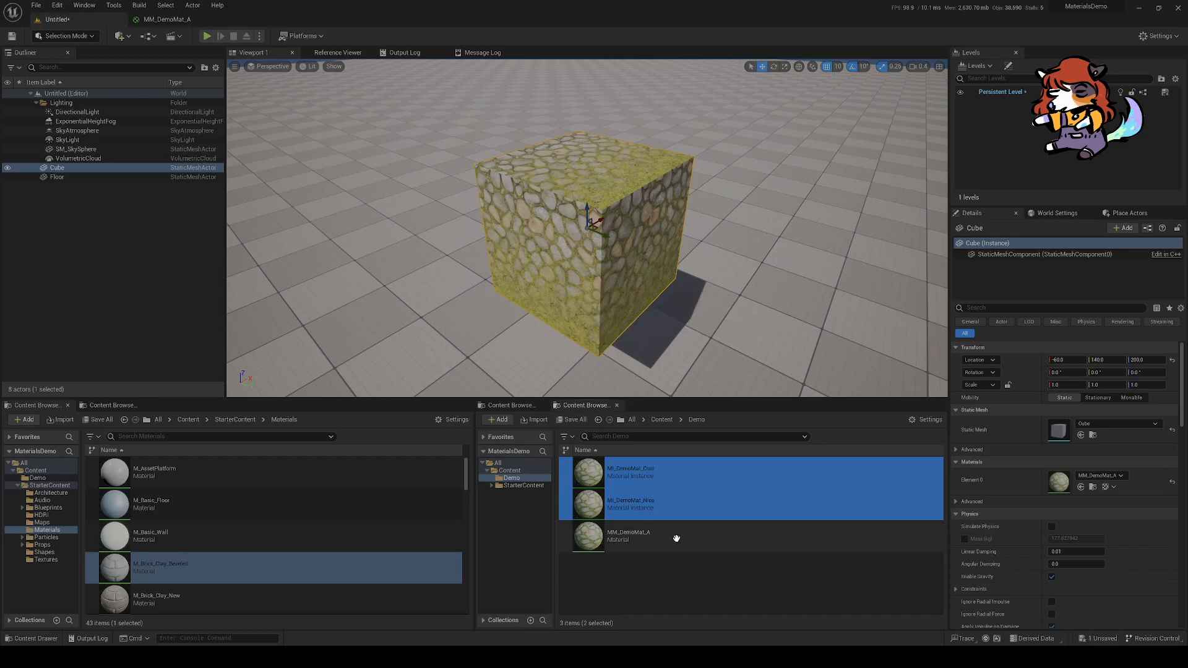
pyautogui.click(681, 586)
# Step: Duplicate the cube along the Y axis so that the copy sits beside it at Y 290
pyautogui.keyDown('alt'); pyautogui.moveTo(604, 235); pyautogui.dragTo(846, 334); pyautogui.keyUp('alt')
pyautogui.press('a')
pyautogui.moveTo(669, 287); pyautogui.dragTo(801, 241, button='right')
pyautogui.press('a')
pyautogui.press('w')
pyautogui.scroll(-3, 781, 254)
pyautogui.press('s')
pyautogui.press('d')
# Step: Assign MI_DemoMat_Cool to the original cube and MI_DemoMat_Nice to its duplicate
pyautogui.click(495, 272)
pyautogui.moveTo(632, 473); pyautogui.dragTo(1059, 481)
pyautogui.click(737, 263)
pyautogui.moveTo(638, 502); pyautogui.dragTo(1059, 482)
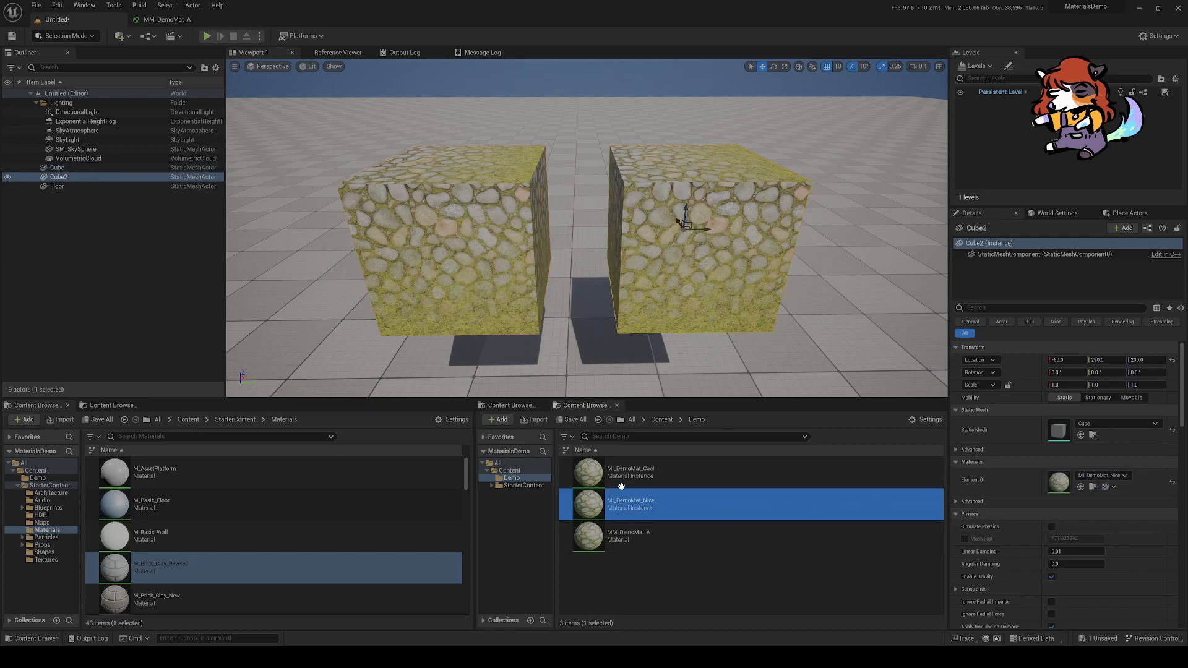
# Step: Open MI_DemoMat_Cool, preview it on a cube, and enable the Crevice Mask Power, Gradient Mask Power and Cobblestone Color Tint overrides
pyautogui.click(598, 477)
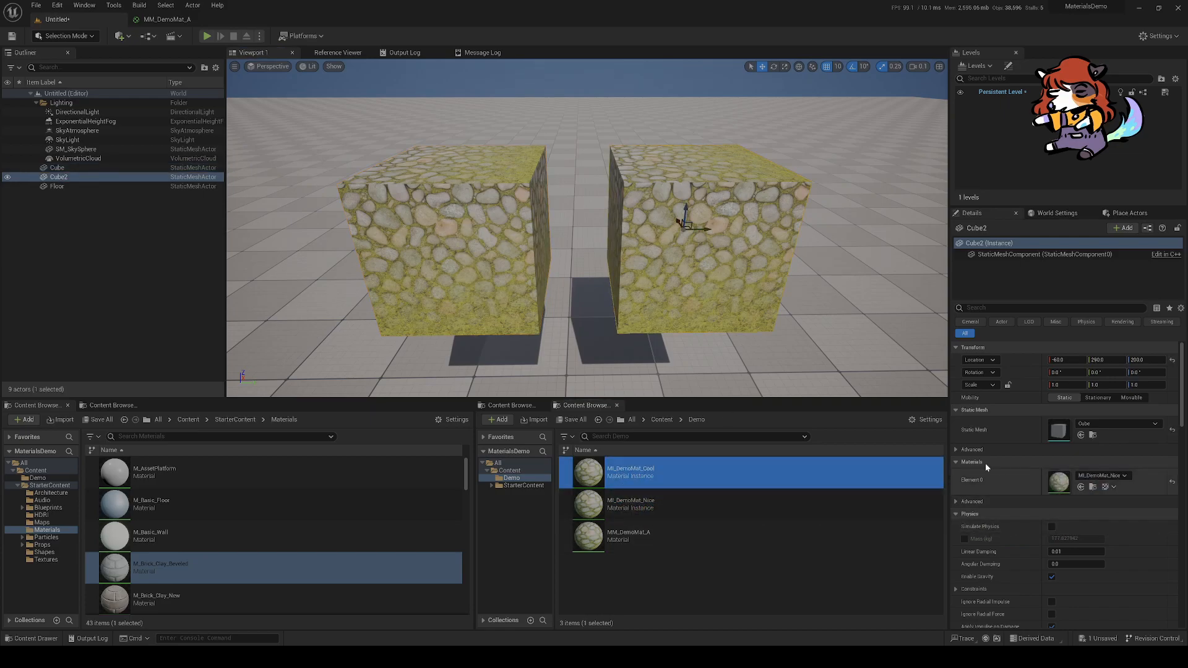
pyautogui.doubleClick(600, 480)
pyautogui.moveTo(349, 132); pyautogui.dragTo(333, 185)
pyautogui.moveTo(693, 277); pyautogui.dragTo(555, 278)
pyautogui.click(444, 274)
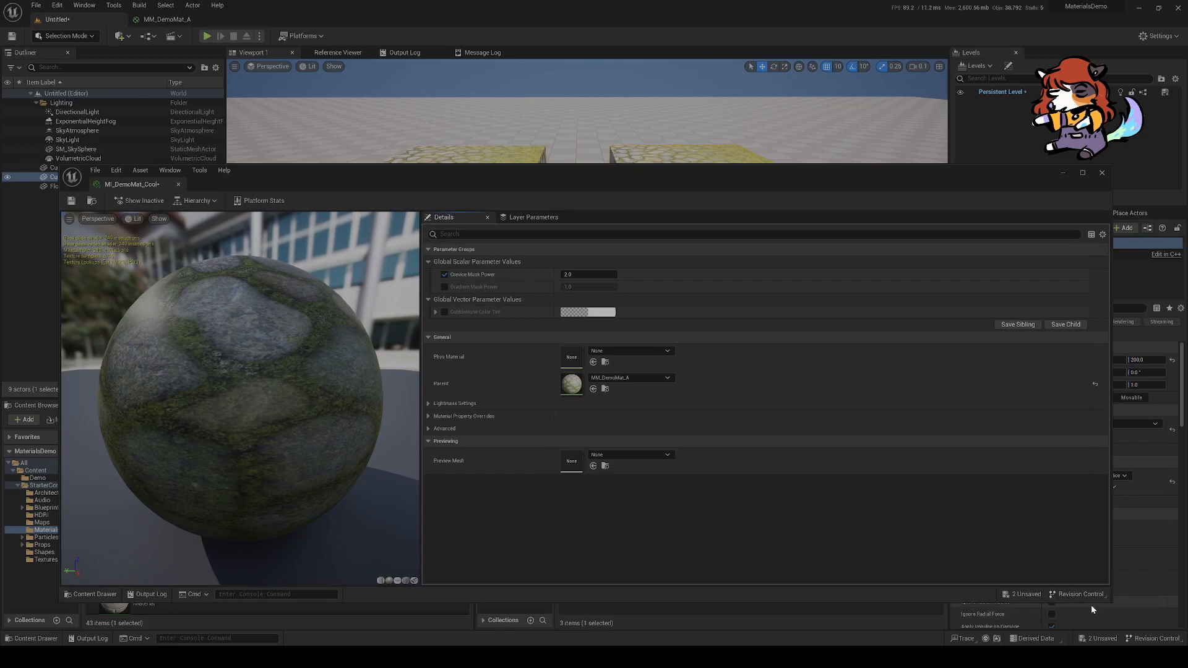
pyautogui.click(407, 580)
pyautogui.moveTo(257, 422); pyautogui.dragTo(214, 427)
pyautogui.moveTo(475, 186); pyautogui.dragTo(492, 122)
pyautogui.click(463, 227)
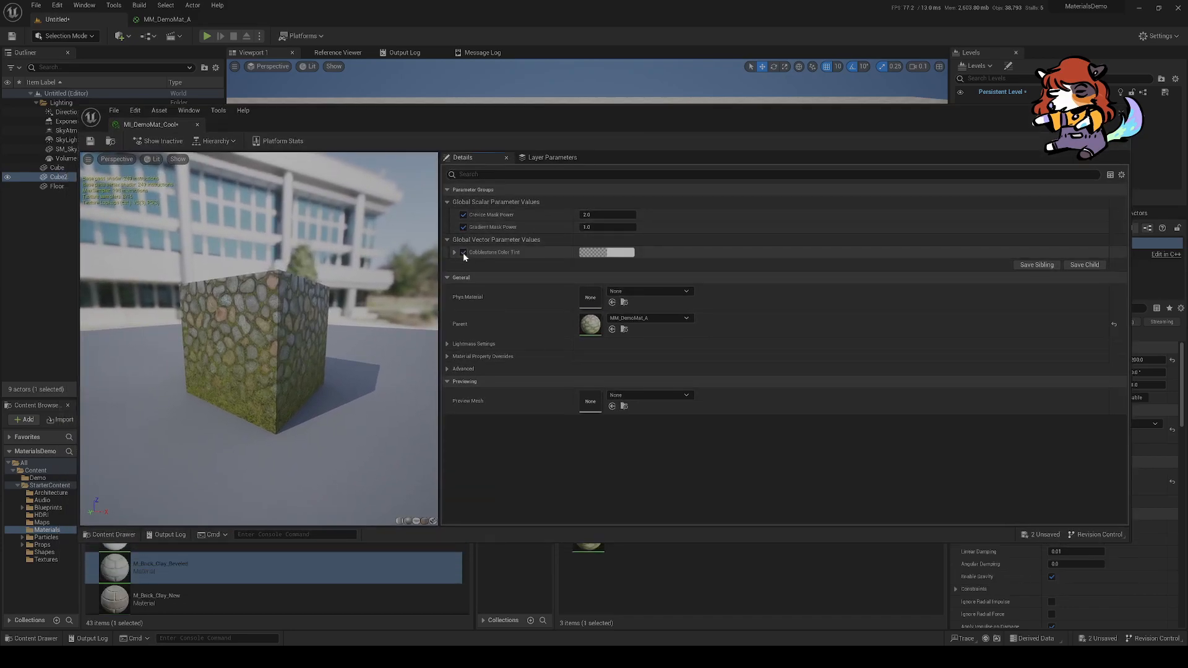
pyautogui.click(464, 253)
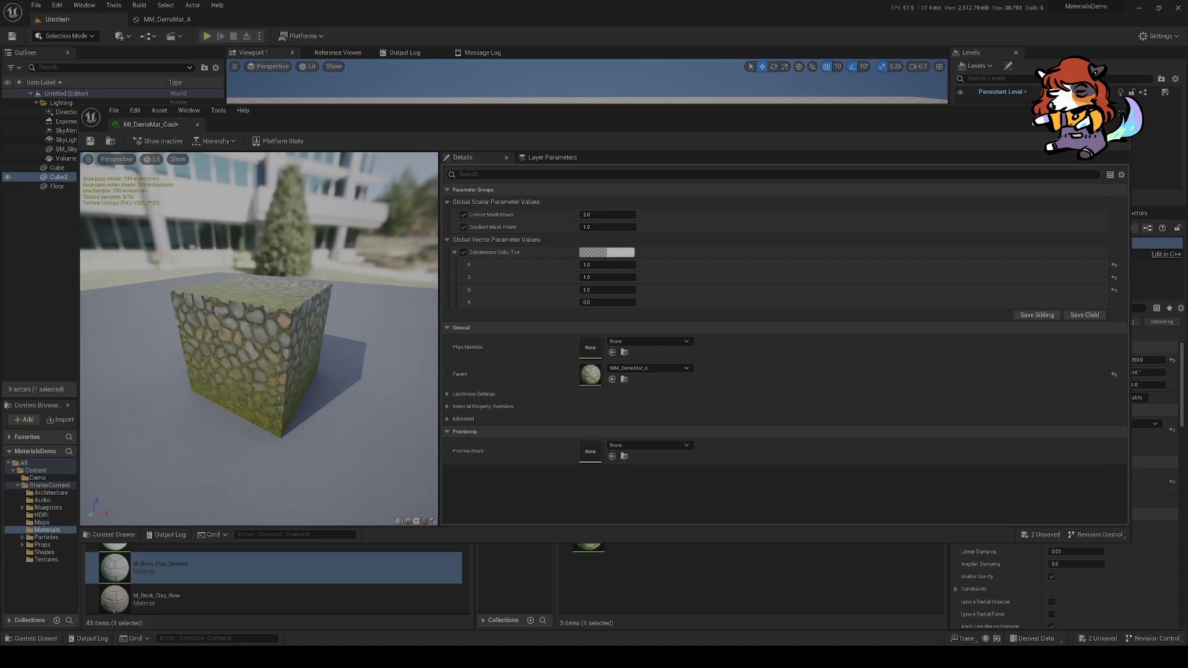
# Step: Set MI_DemoMat_Cool's Cobblestone Color Tint to a light blue of about R 0.31, G 0.61, B 1.0
pyautogui.click(627, 253)
pyautogui.moveTo(673, 330); pyautogui.dragTo(657, 319)
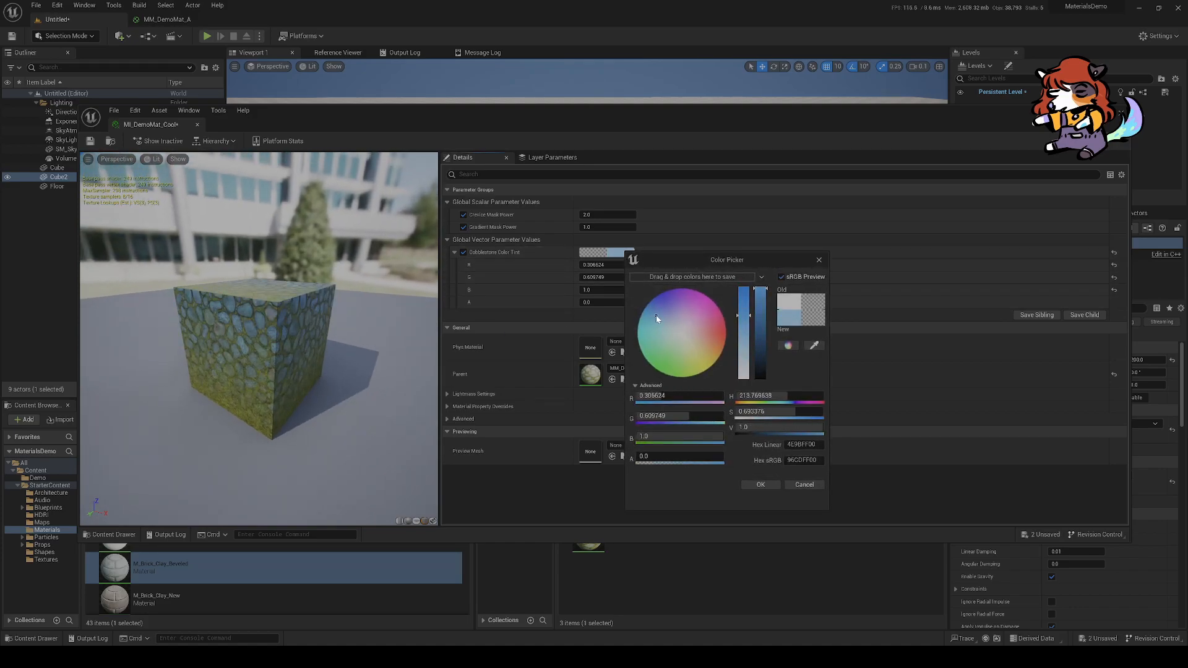
pyautogui.click(770, 484)
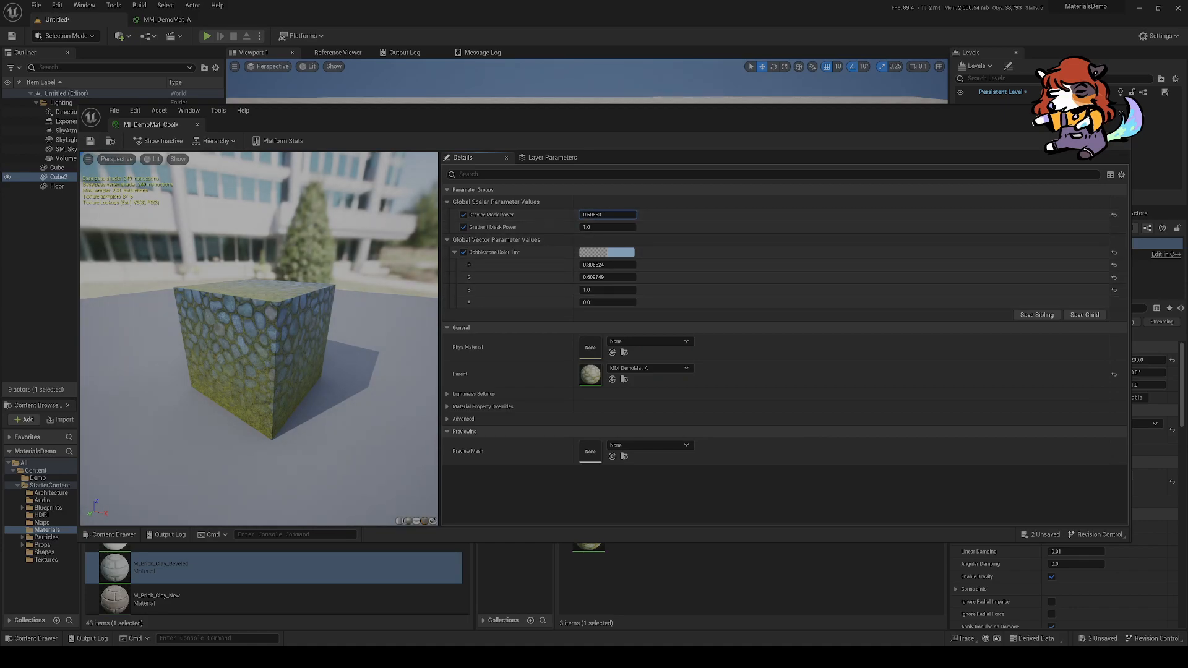
# Step: Lower the Crevice Mask Power and adjust the Gradient Mask Power of MI_DemoMat_Cool, save the instance and close it
pyautogui.moveTo(426, 352); pyautogui.dragTo(472, 333)
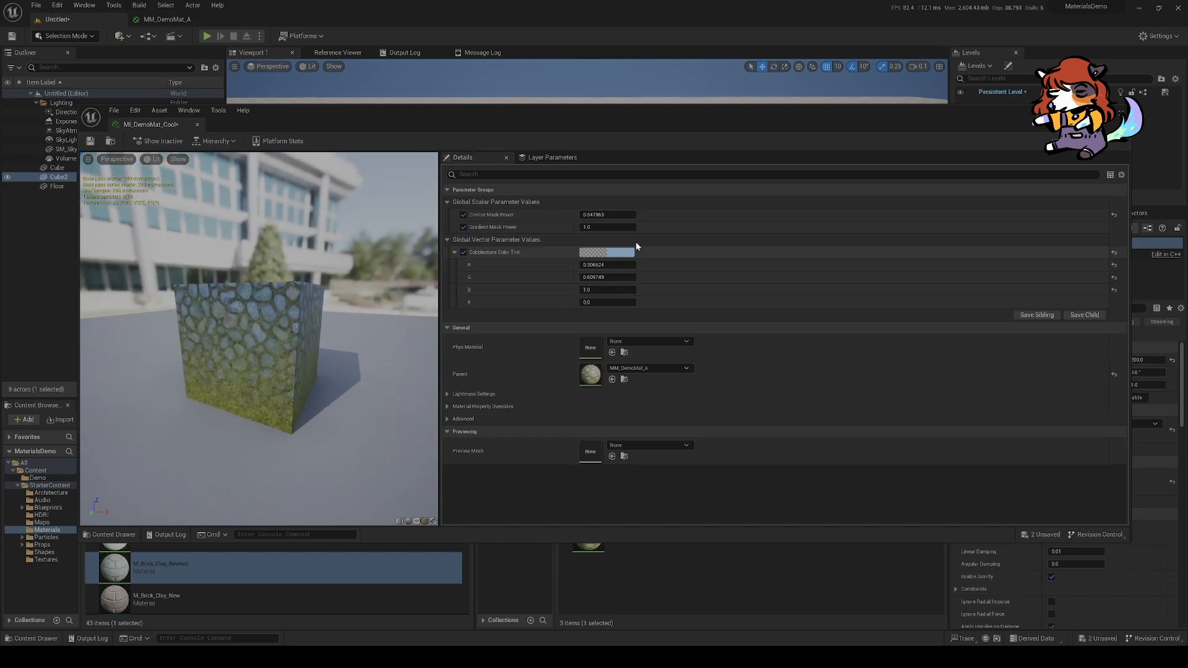
pyautogui.moveTo(608, 228)
pyautogui.mouseDown()
pyautogui.moveTo(583, 228)
pyautogui.moveTo(594, 227)
pyautogui.mouseUp()
pyautogui.moveTo(305, 314); pyautogui.dragTo(246, 373)
pyautogui.moveTo(594, 227); pyautogui.dragTo(595, 227)
pyautogui.moveTo(374, 305); pyautogui.dragTo(316, 334)
pyautogui.click(91, 142)
pyautogui.middleClick(155, 126)
pyautogui.moveTo(537, 227); pyautogui.dragTo(537, 236, button='right')
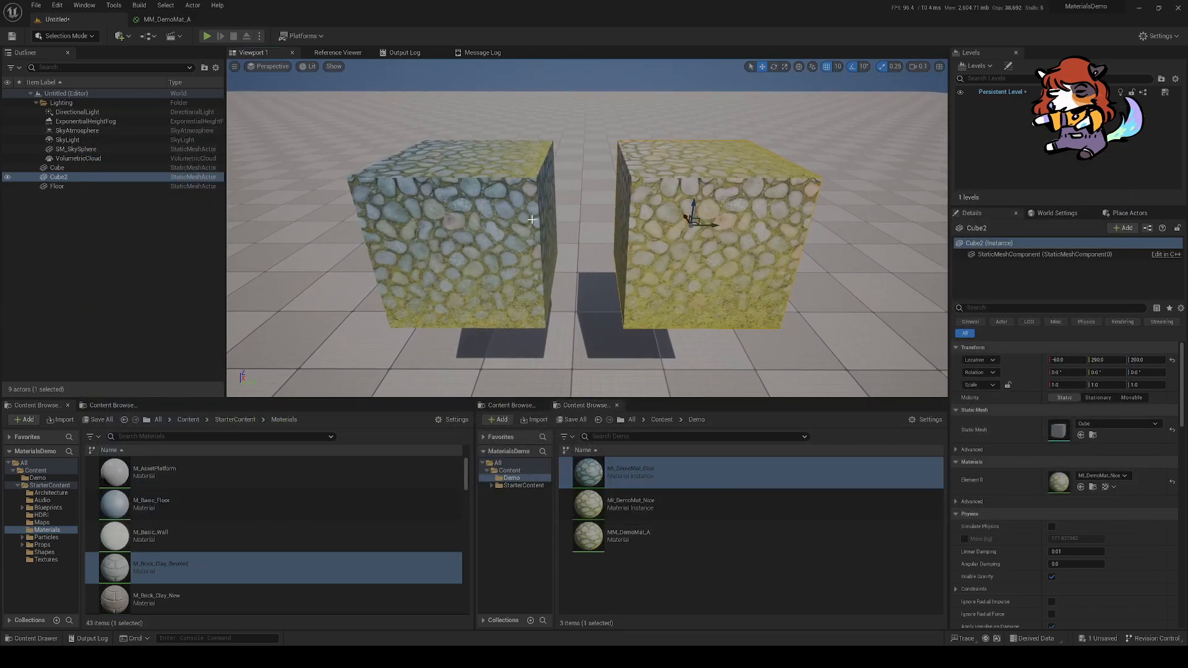
# Step: Open MI_DemoMat_Nice and override its Cobblestone Color Tint with a light orange of about R 1.0, G 0.64, B 0.42
pyautogui.doubleClick(704, 504)
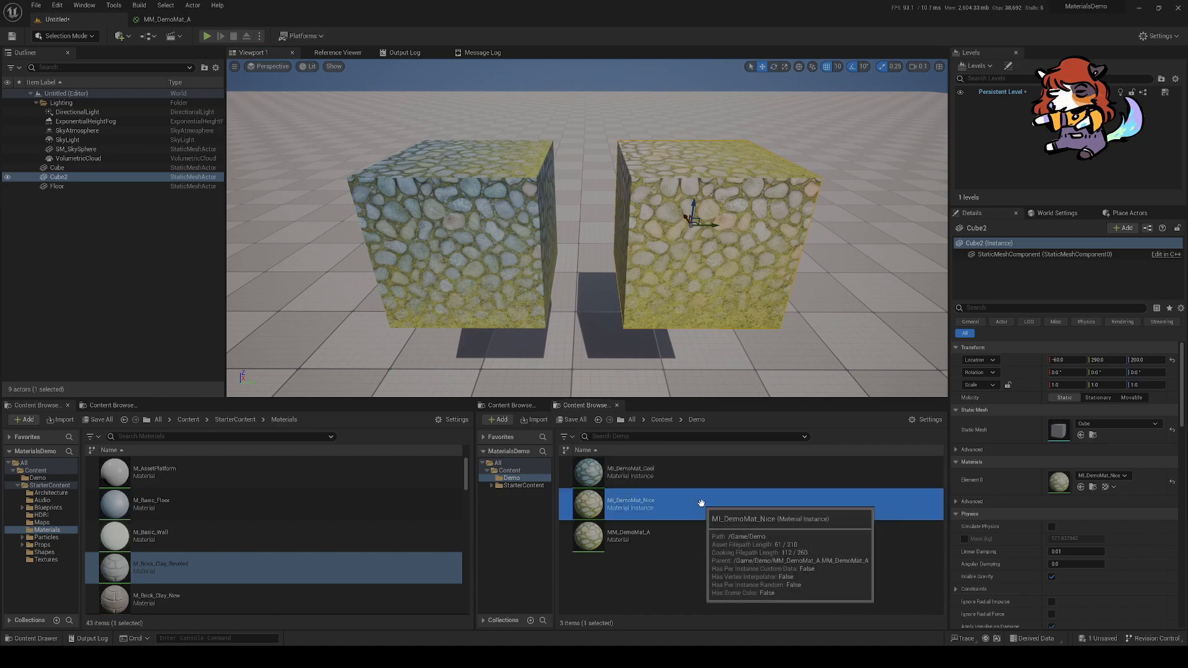
pyautogui.moveTo(256, 312); pyautogui.dragTo(341, 327)
pyautogui.scroll(-5, 256, 312)
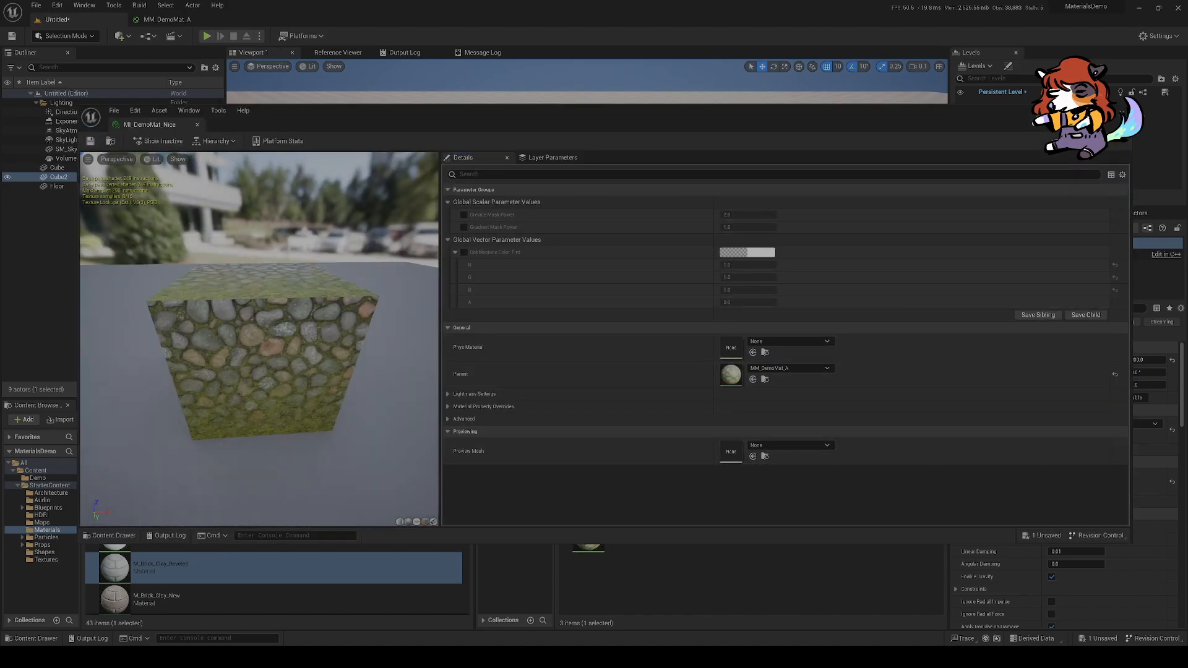
pyautogui.moveTo(256, 312); pyautogui.dragTo(198, 284)
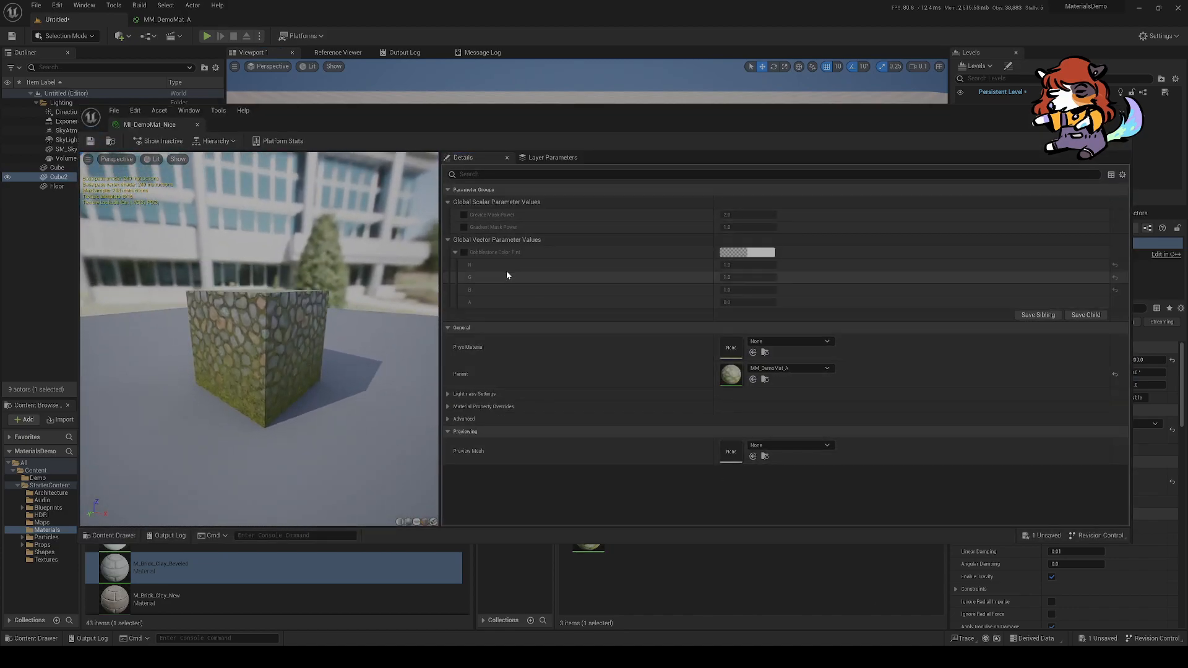
pyautogui.click(465, 253)
pyautogui.click(768, 253)
pyautogui.click(848, 344)
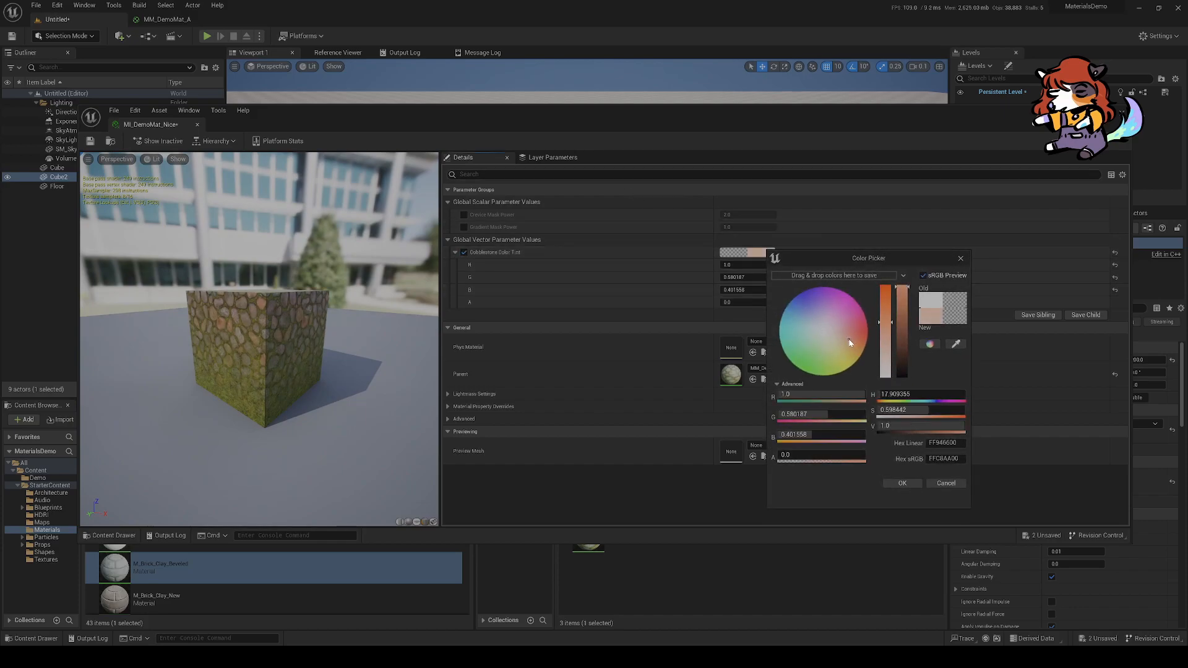
pyautogui.click(898, 483)
# Step: Override MI_DemoMat_Nice's Gradient Mask Power, raise its Crevice Mask Power to about 4.25, and close the instance
pyautogui.click(464, 227)
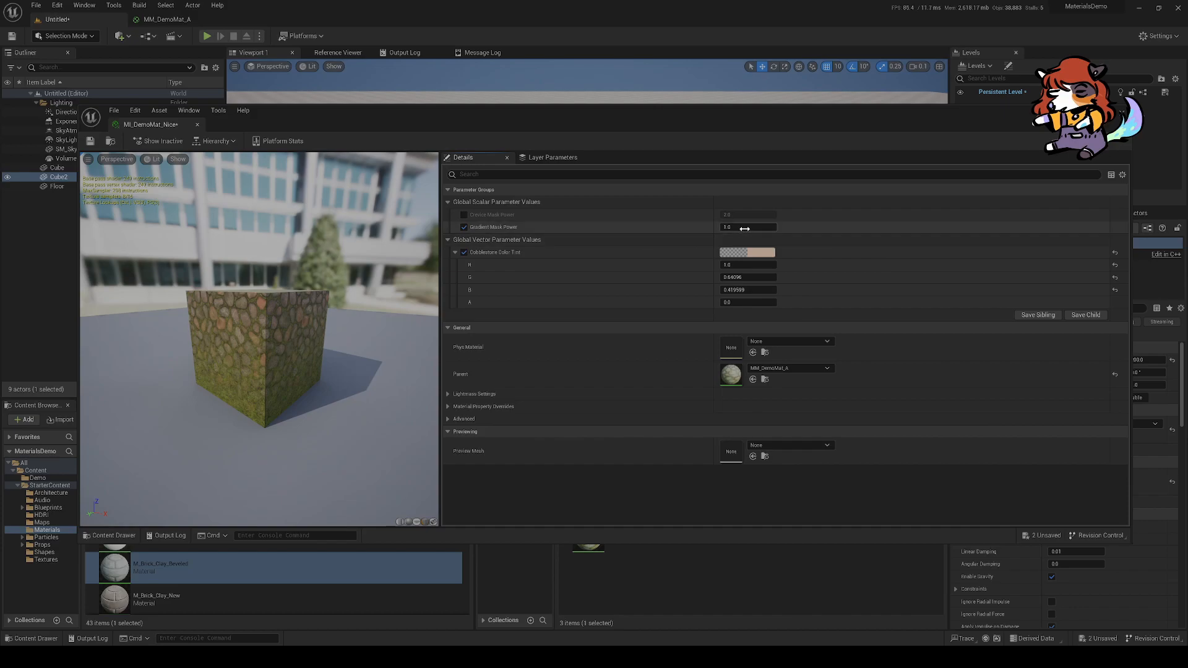
pyautogui.click(464, 215)
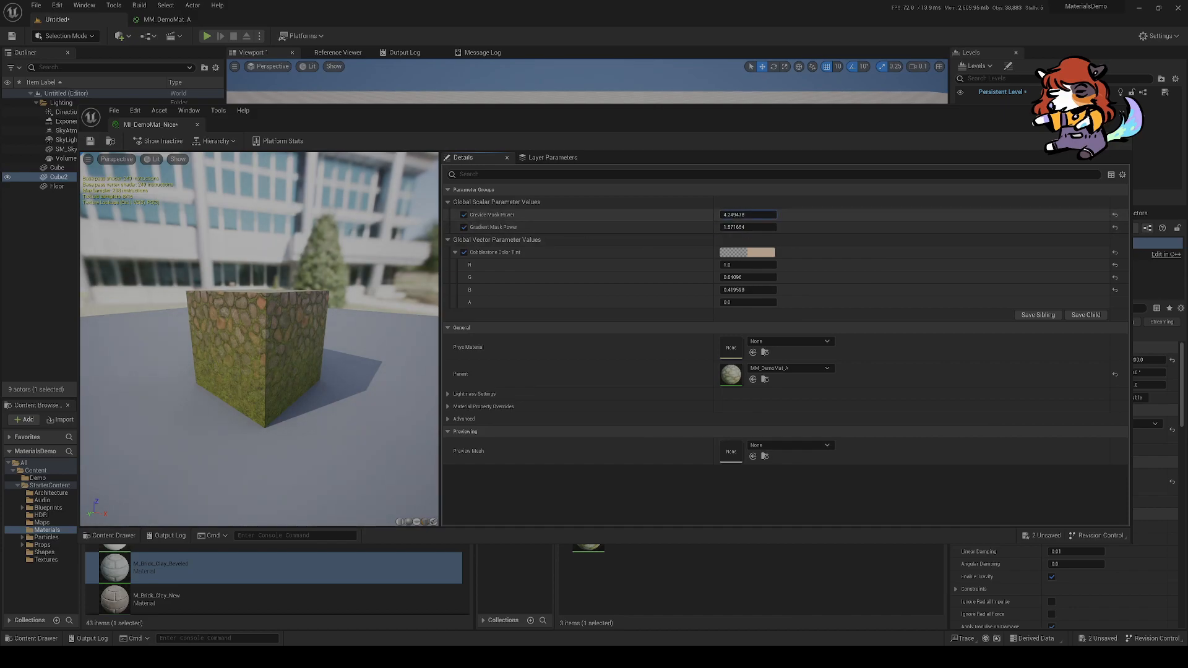
pyautogui.moveTo(200, 337); pyautogui.dragTo(222, 387)
pyautogui.scroll(5, 200, 337)
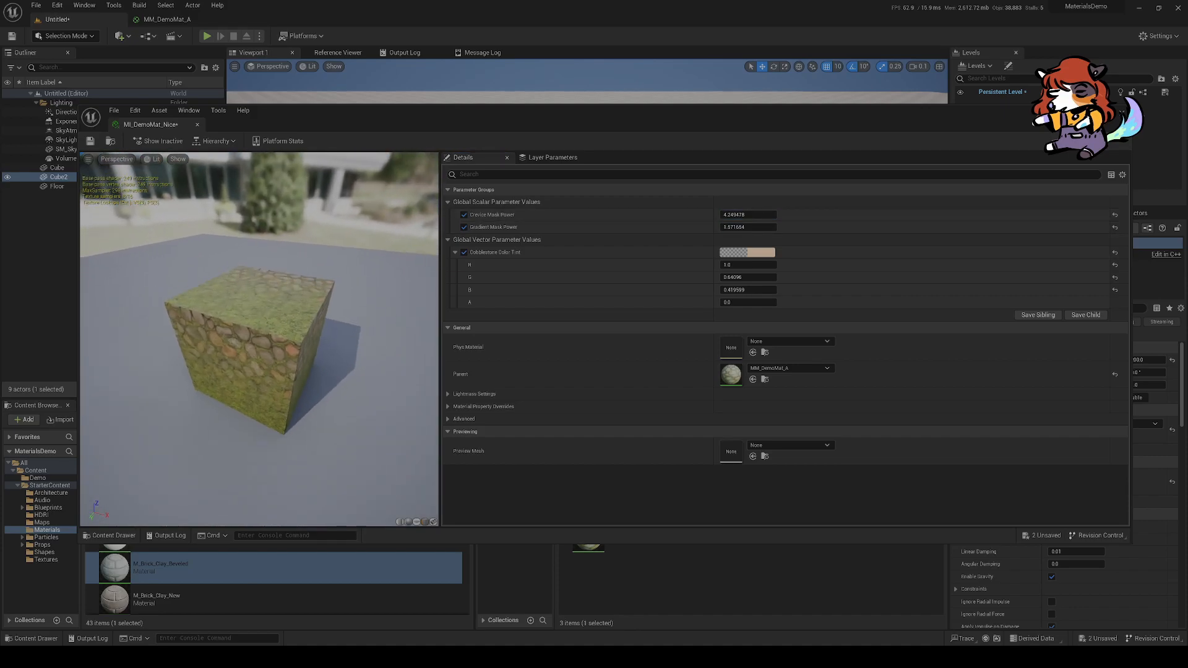
pyautogui.moveTo(200, 337); pyautogui.dragTo(199, 329)
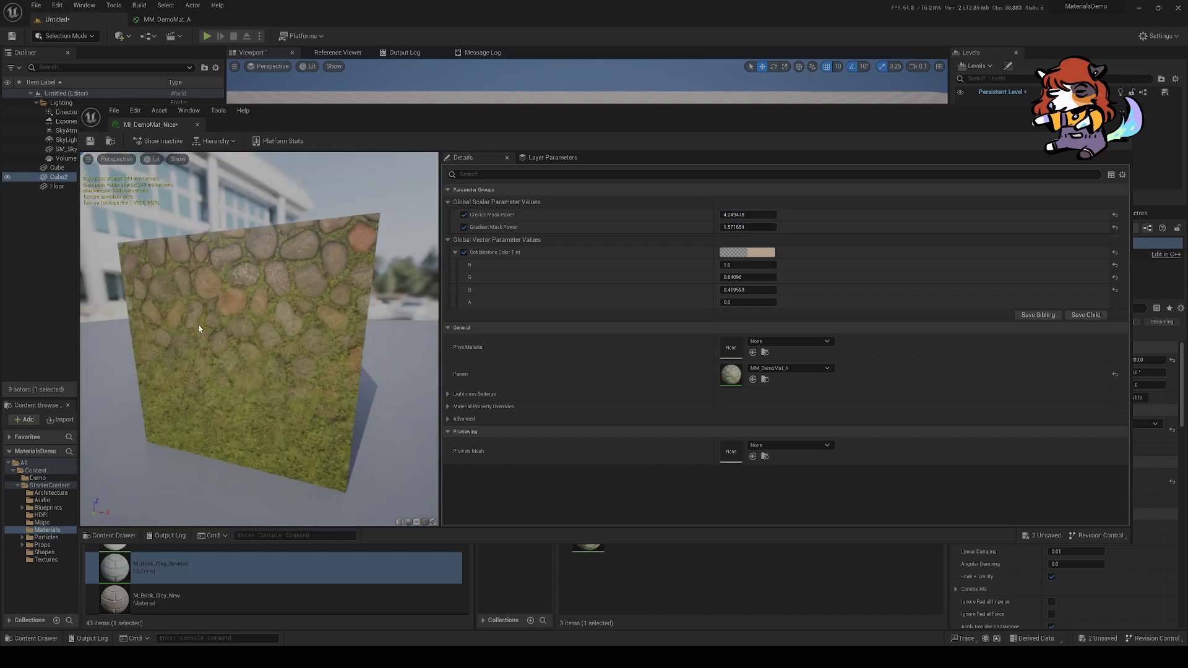
pyautogui.middleClick(150, 126)
# Step: Examine the two cubes in the level to compare the MI_DemoMat_Cool and MI_DemoMat_Nice variations
pyautogui.moveTo(657, 295)
pyautogui.mouseDown(button='right')
pyautogui.moveTo(671, 308)
pyautogui.moveTo(655, 313)
pyautogui.mouseUp(button='right')
pyautogui.click(500, 250)
pyautogui.moveTo(500, 249); pyautogui.dragTo(399, 260, button='right')
pyautogui.scroll(3, 465, 266)
pyautogui.press('s')
pyautogui.press('d')
pyautogui.press('w')
pyautogui.press('a')
pyautogui.press('s')
pyautogui.moveTo(572, 302)
pyautogui.mouseDown(button='right')
pyautogui.moveTo(610, 296)
pyautogui.moveTo(572, 302)
pyautogui.mouseUp(button='right')
pyautogui.press('d')
pyautogui.click(602, 283)
# Step: Return to the MM_DemoMat_A material graph and examine its texture sample nodes and the cobblestone sample's available node actions
pyautogui.click(166, 19)
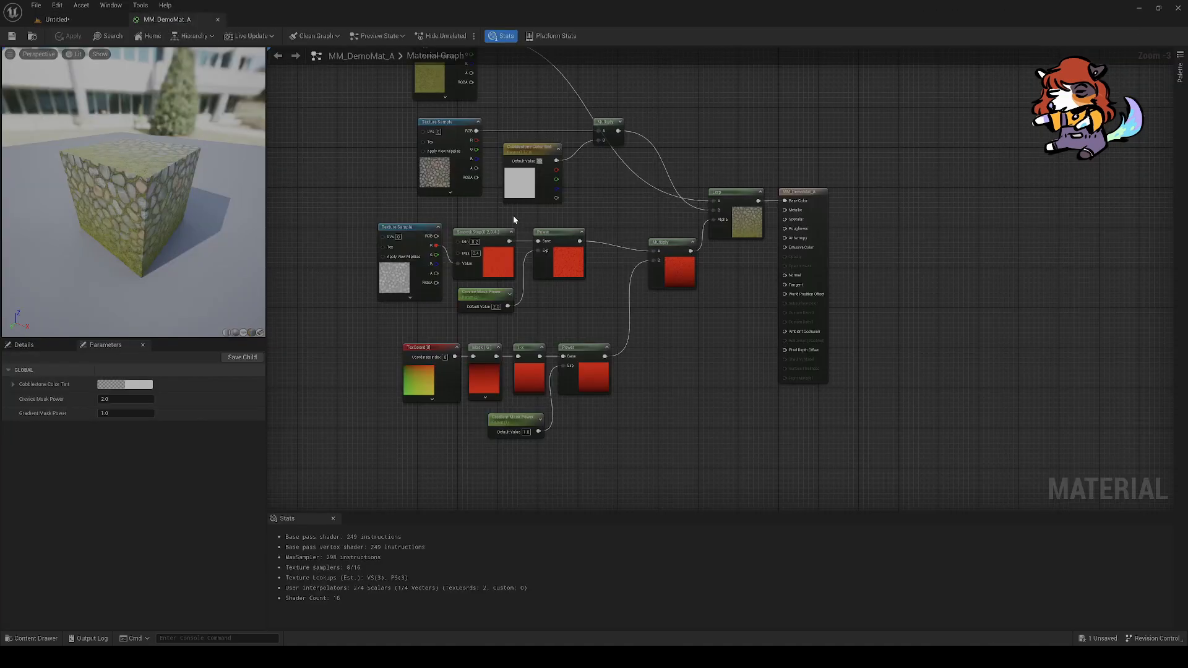
pyautogui.scroll(2, 489, 217)
pyautogui.click(506, 229)
pyautogui.moveTo(364, 243); pyautogui.dragTo(443, 238, button='right')
pyautogui.rightClick(478, 267)
pyautogui.scroll(3, 472, 287)
pyautogui.click(417, 273)
pyautogui.click(457, 296)
pyautogui.moveTo(432, 141); pyautogui.dragTo(440, 198, button='right')
pyautogui.click(450, 171)
pyautogui.click(445, 324)
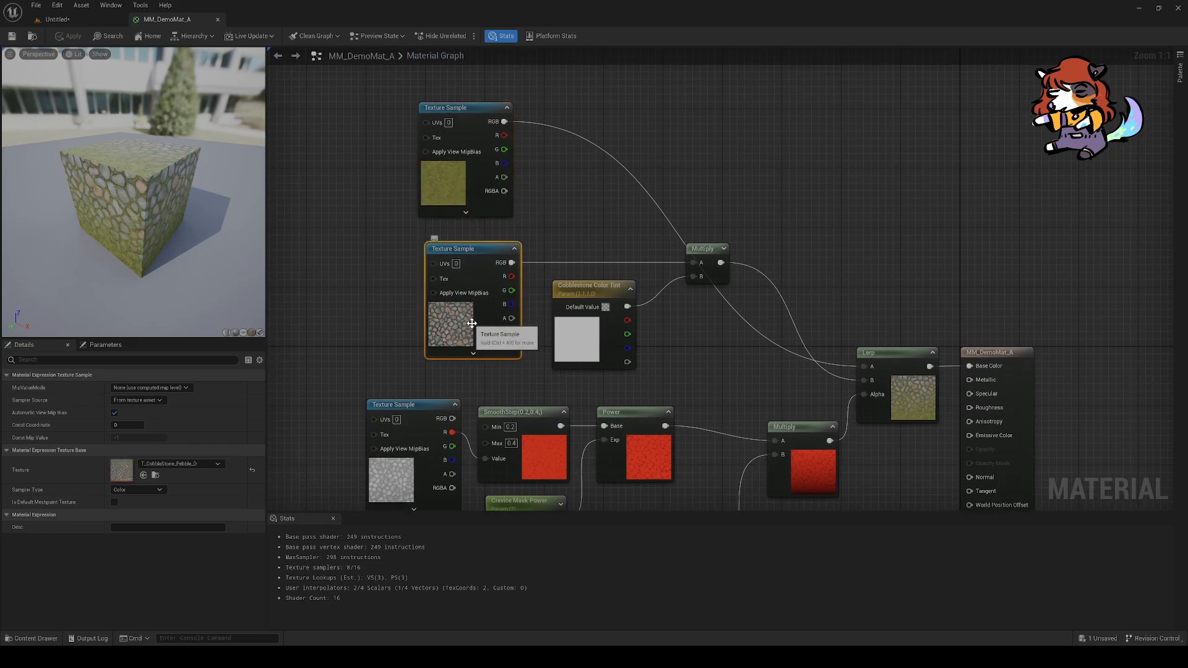
pyautogui.moveTo(472, 323); pyautogui.dragTo(498, 242, button='right')
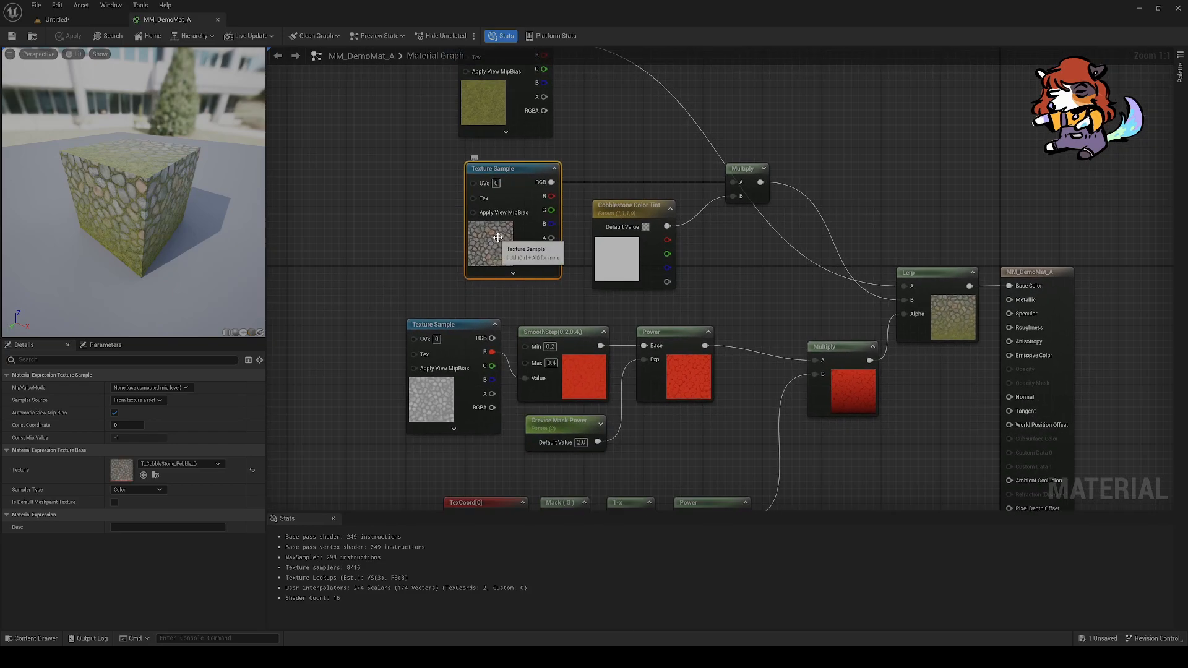
pyautogui.rightClick(498, 242)
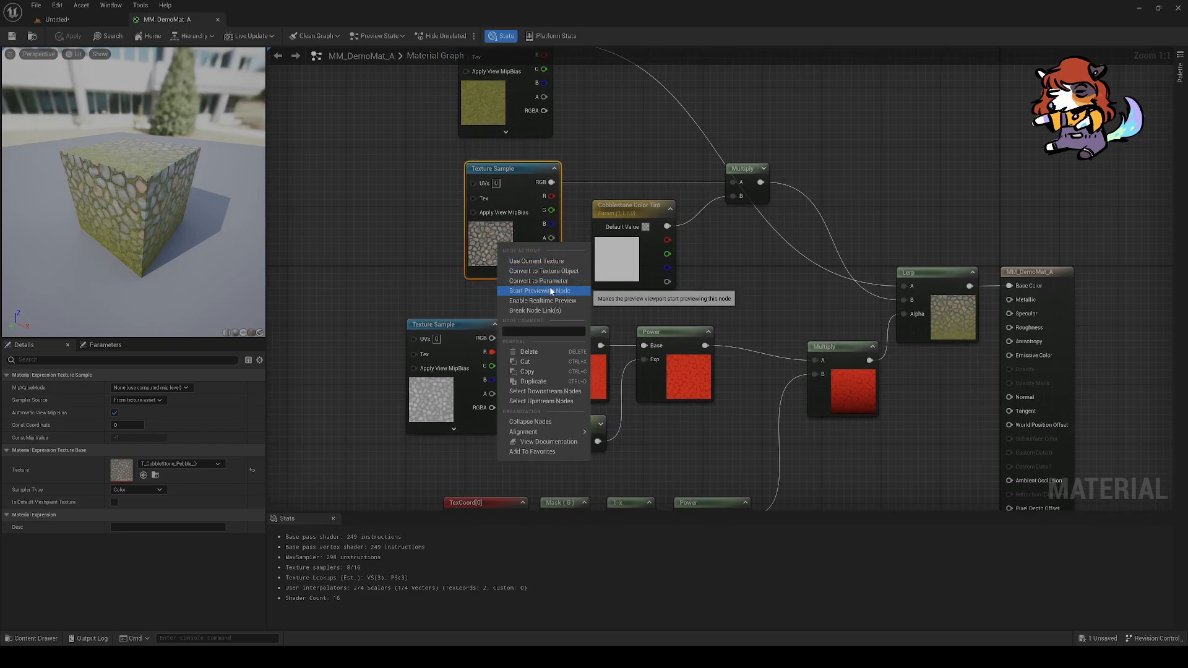
pyautogui.click(425, 244)
pyautogui.moveTo(425, 244); pyautogui.dragTo(419, 270, button='right')
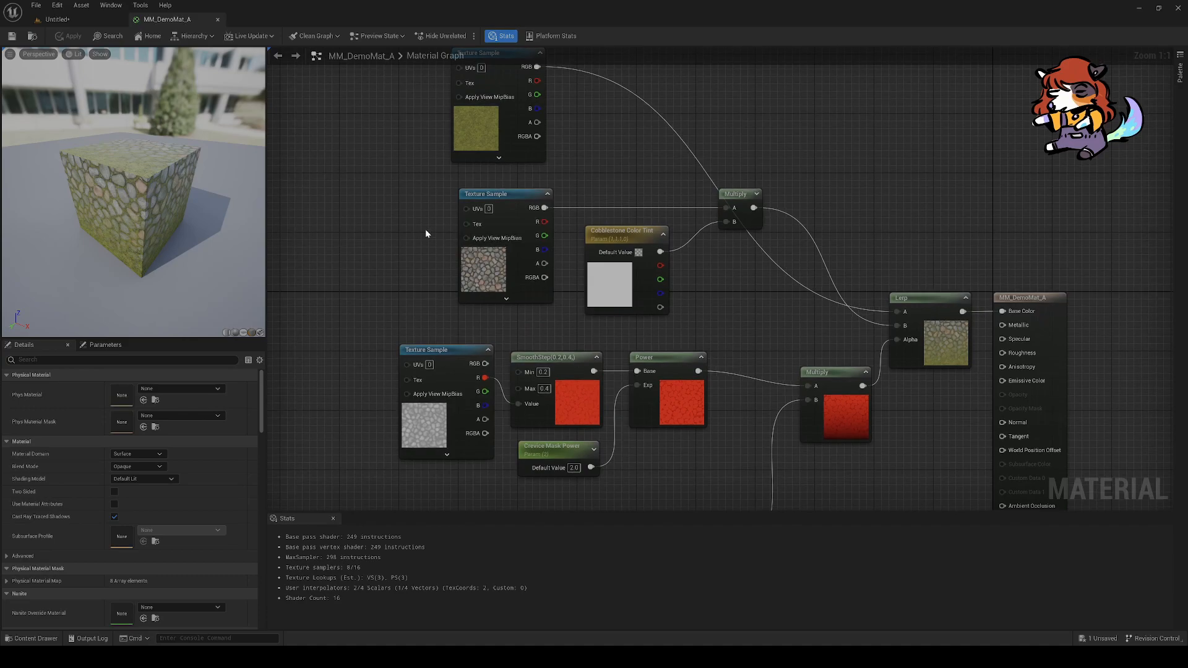
# Step: Nudge the moss Texture Sample node into line with the cobblestone one and convert it to a parameter named Moss Texture
pyautogui.click(498, 142)
pyautogui.moveTo(498, 141); pyautogui.dragTo(498, 149)
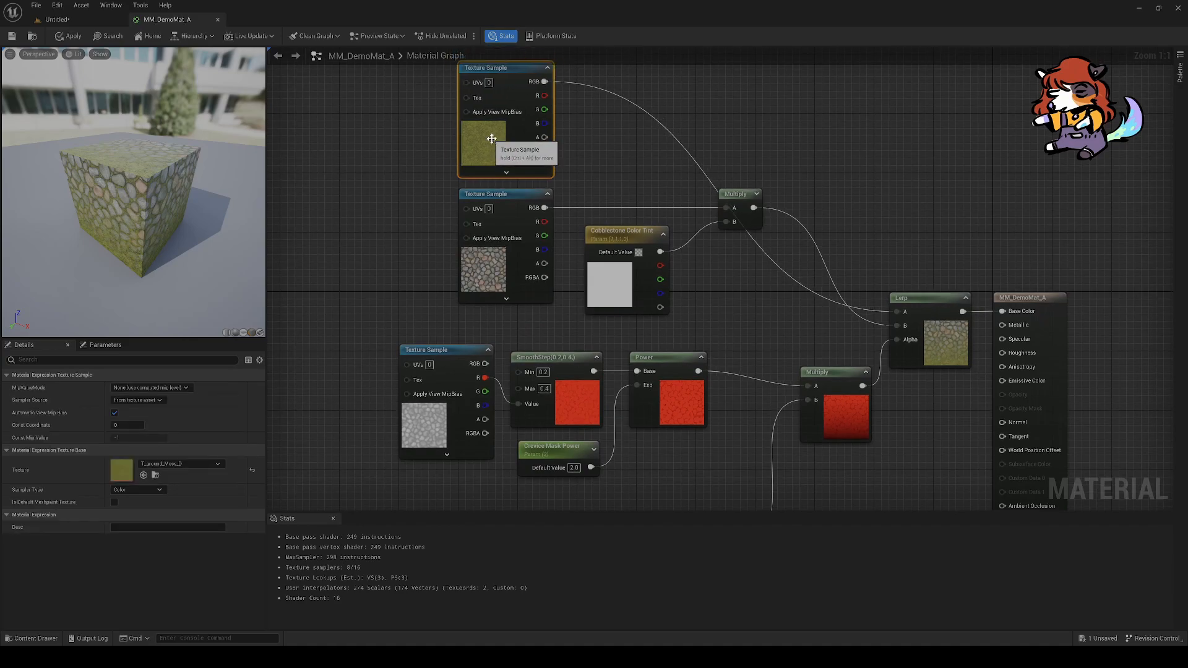
pyautogui.click(388, 187)
pyautogui.click(525, 142)
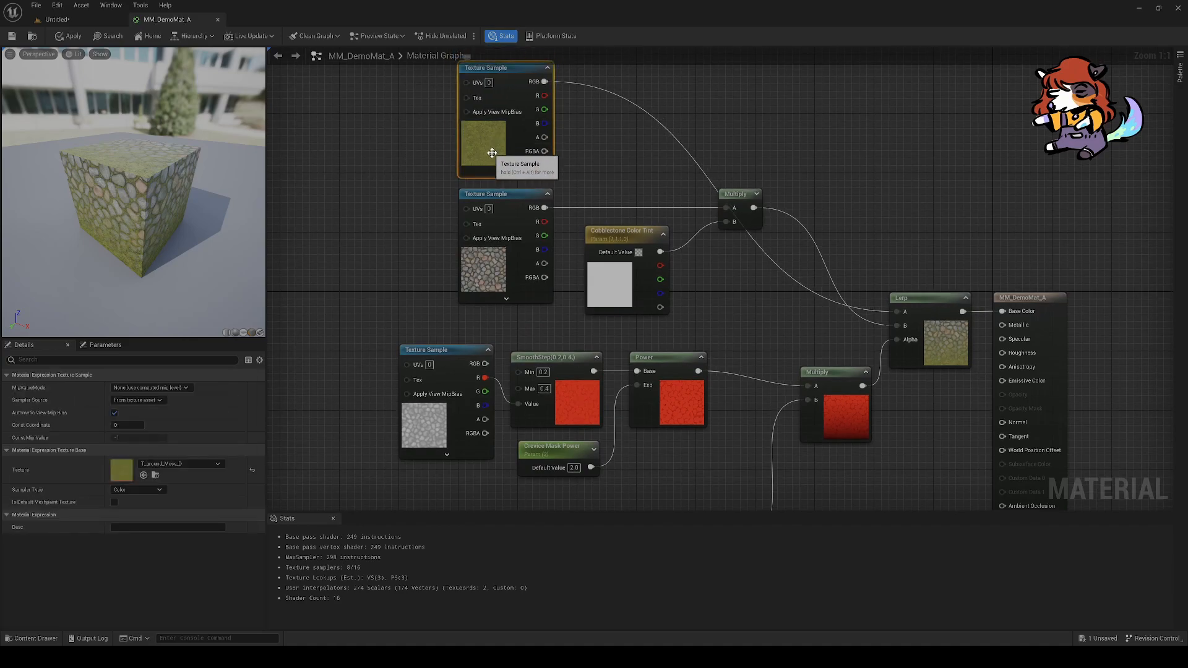
pyautogui.moveTo(492, 148); pyautogui.dragTo(466, 181, button='right')
pyautogui.rightClick(472, 182)
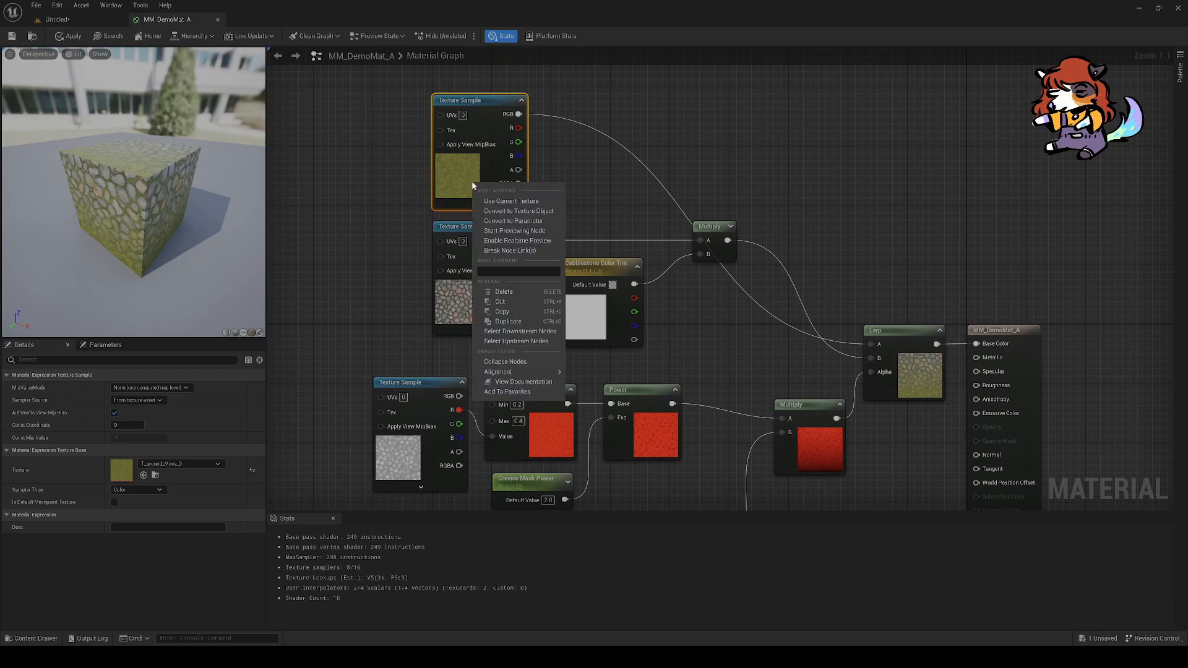
pyautogui.click(508, 221)
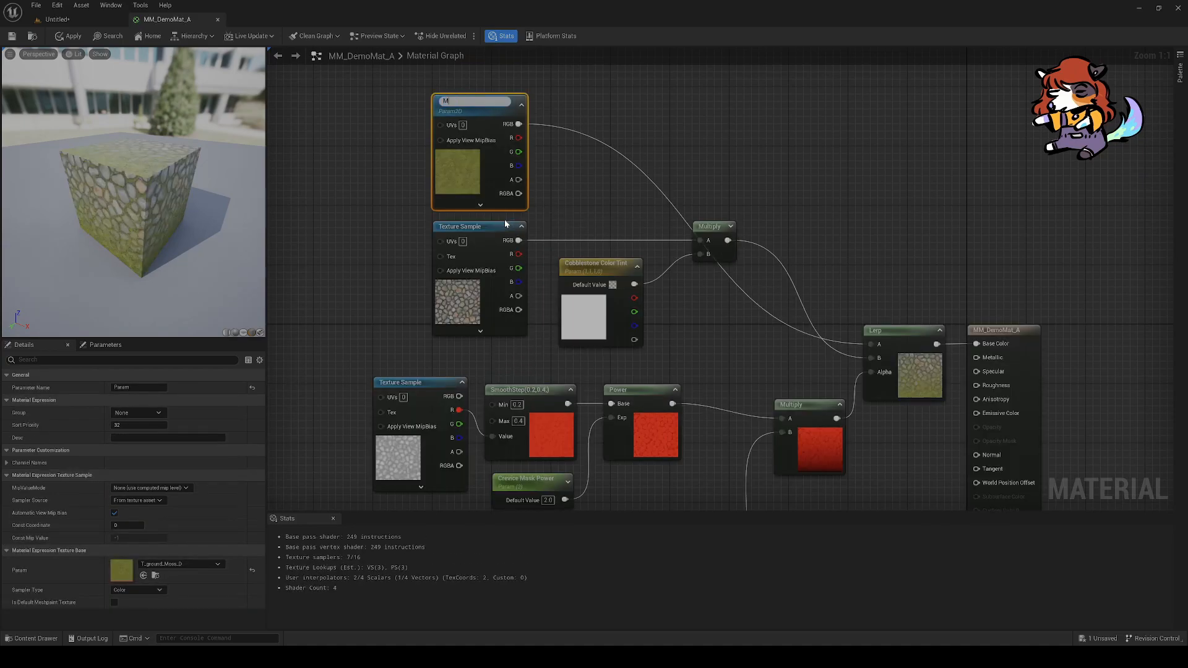
pyautogui.press('Return')
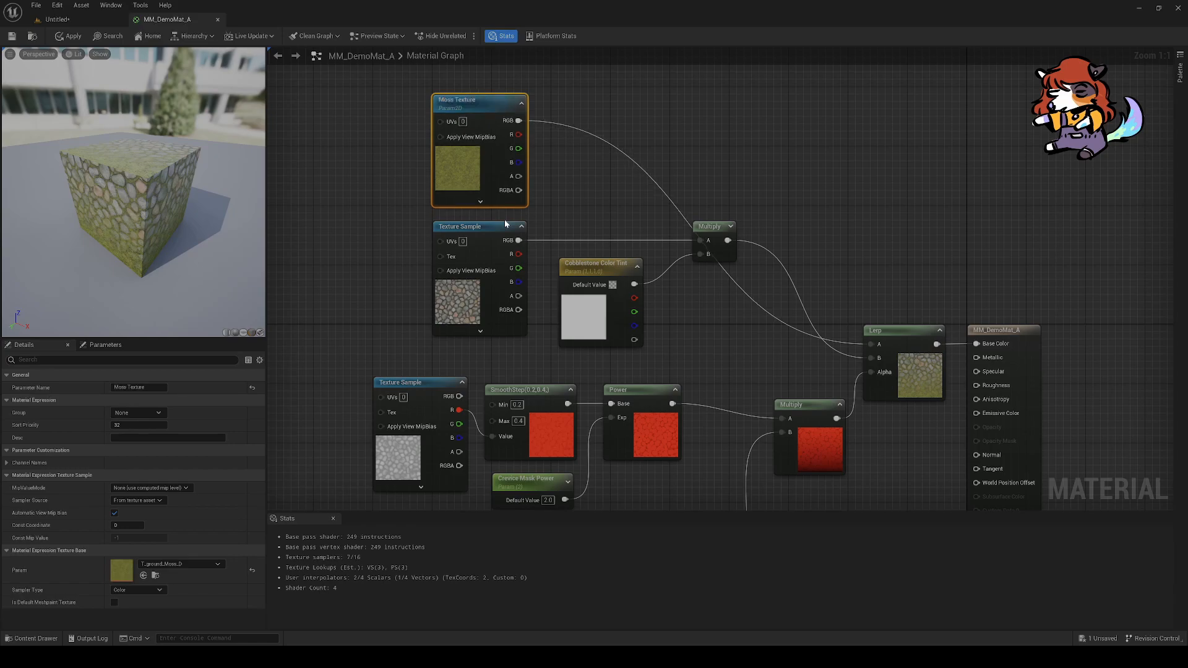
# Step: Move the Moss Texture node further up and rename its parameter to Moss Color Texture
pyautogui.moveTo(493, 159); pyautogui.dragTo(494, 135)
pyautogui.click(130, 388)
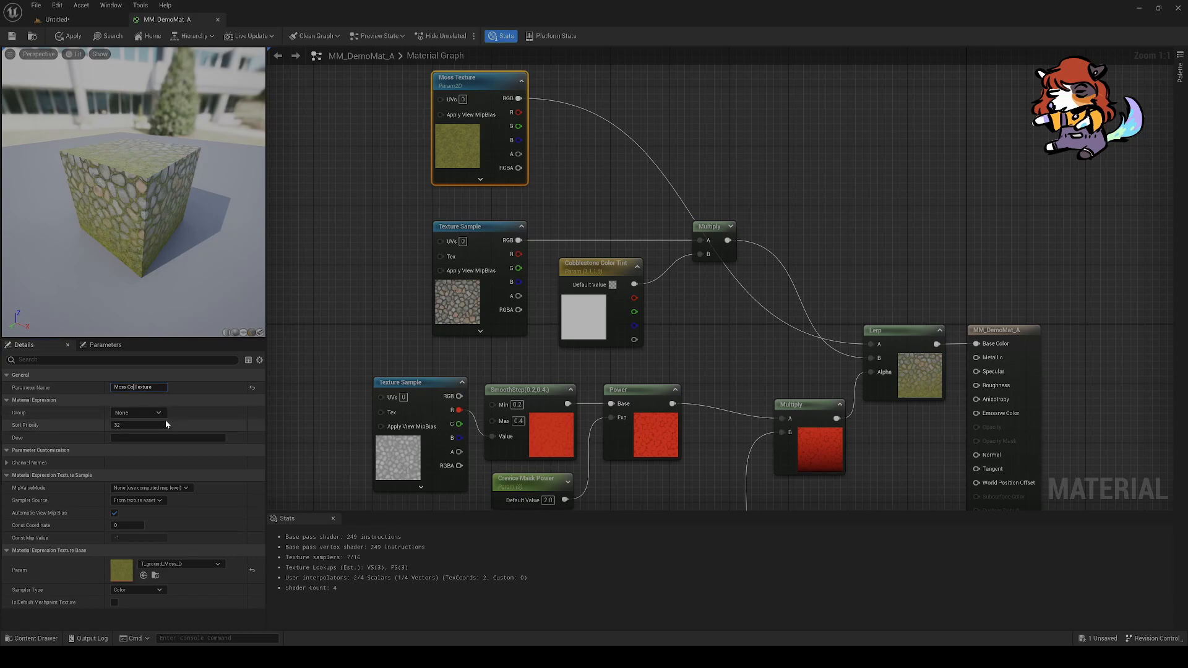
# Step: Convert the cobblestone color Texture Sample to a parameter named Cobblestone Color Texture
pyautogui.click(461, 302)
pyautogui.rightClick(469, 308)
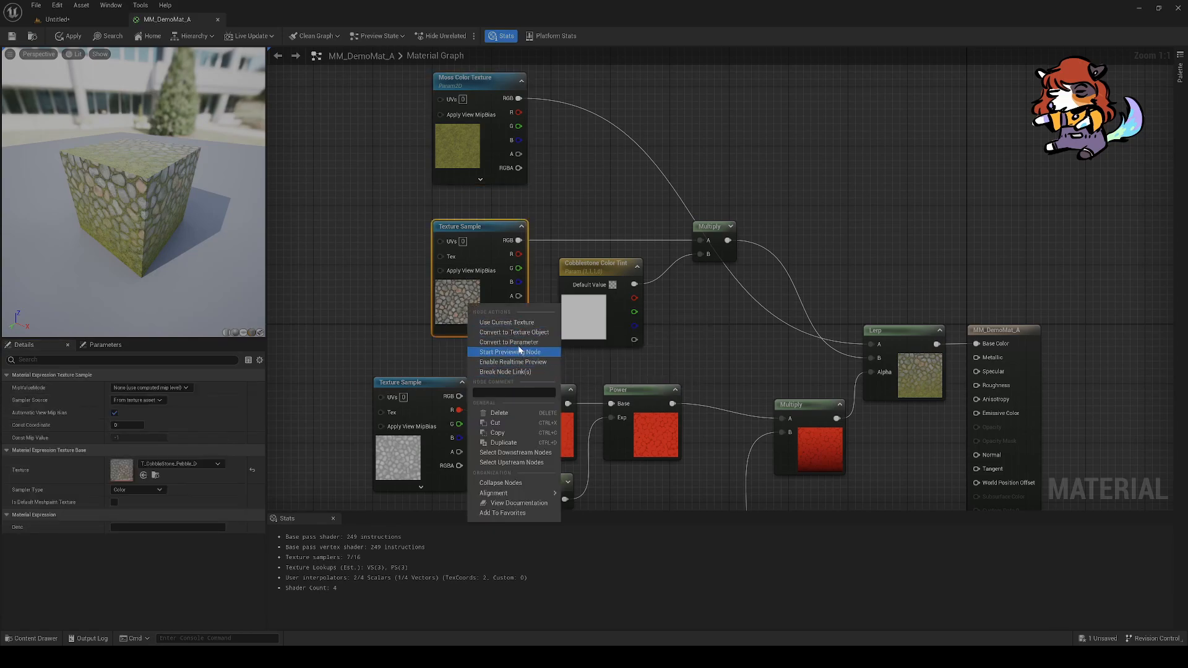
pyautogui.click(517, 343)
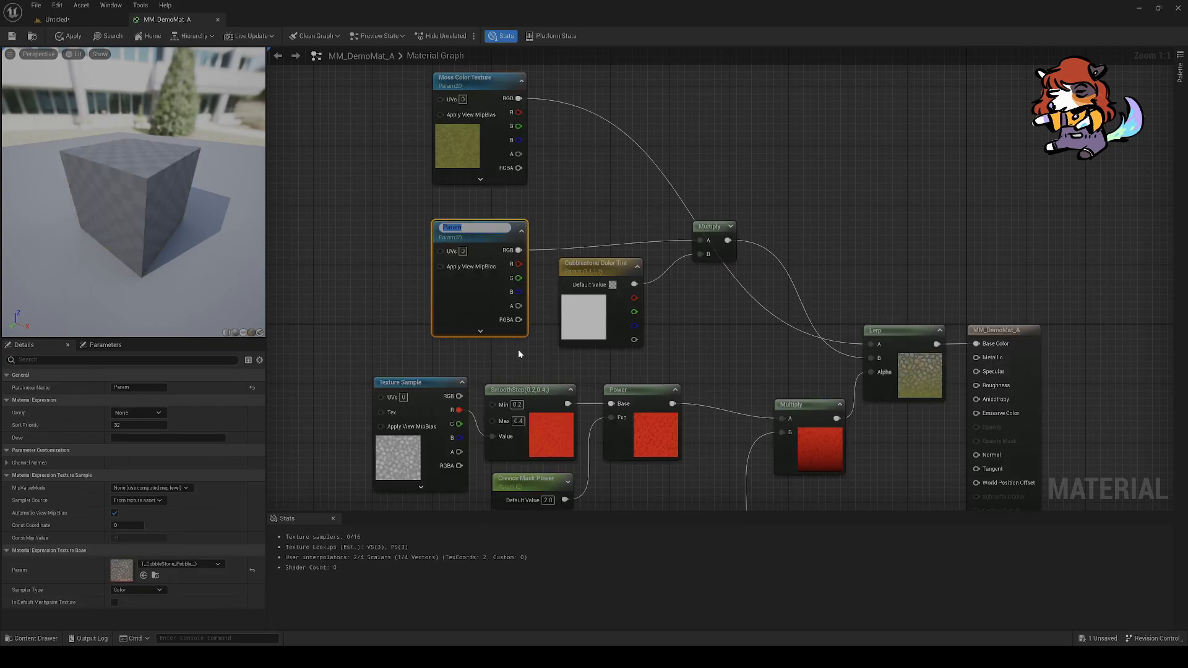
pyautogui.write('Cobble')
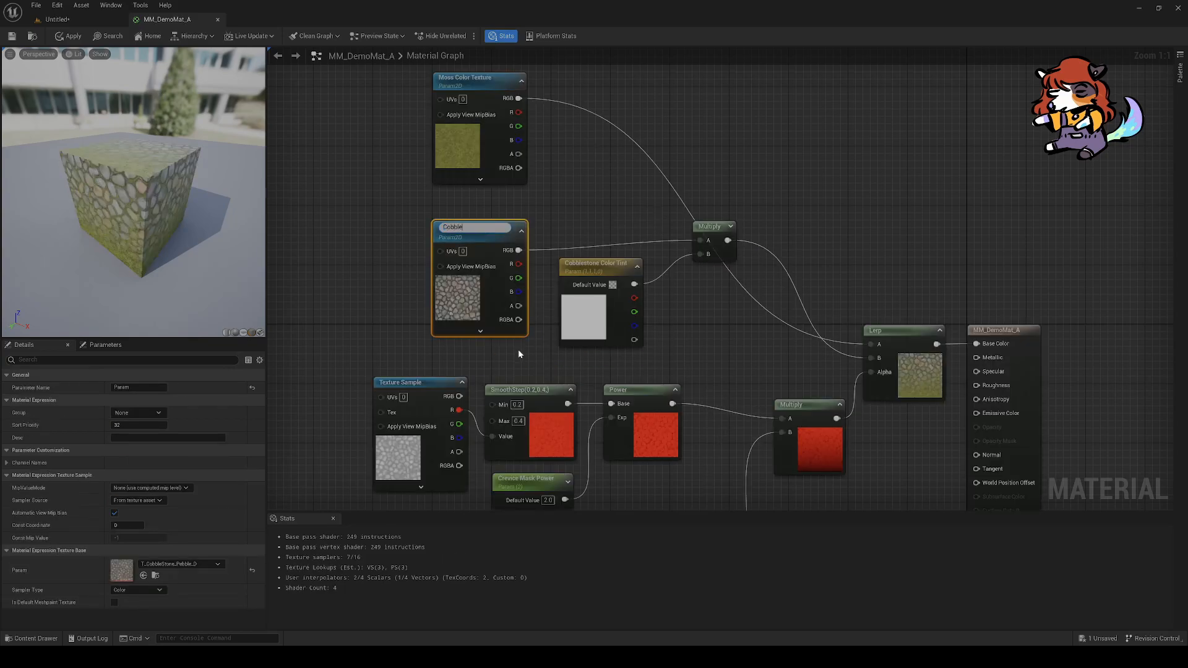
pyautogui.write('stone Color Texture')
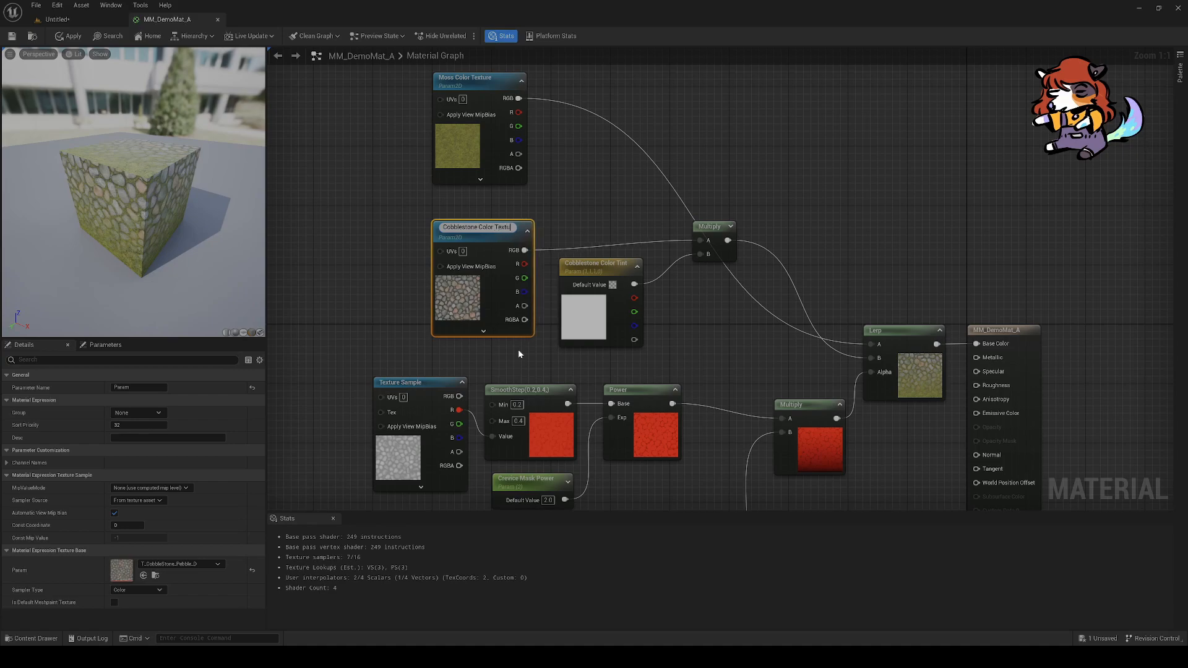
pyautogui.press('Return')
# Step: Nudge the grayscale mask Texture Sample slightly down and save the master material
pyautogui.click(402, 463)
pyautogui.moveTo(402, 463); pyautogui.dragTo(398, 366, button='right')
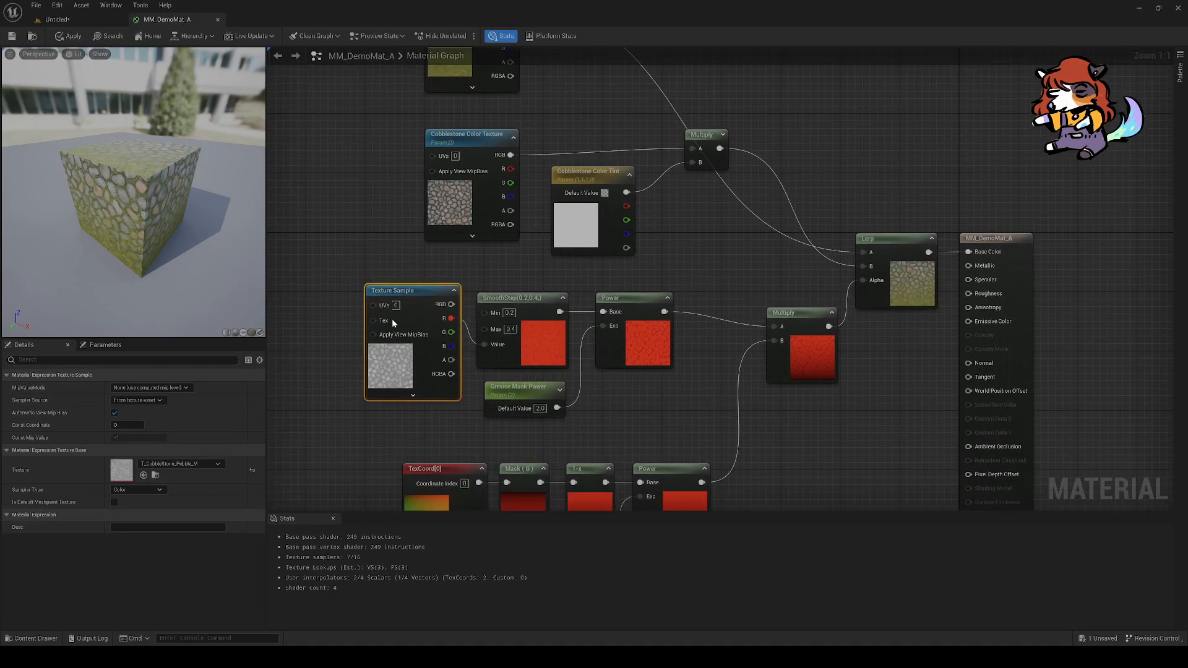
pyautogui.moveTo(397, 367); pyautogui.dragTo(397, 381)
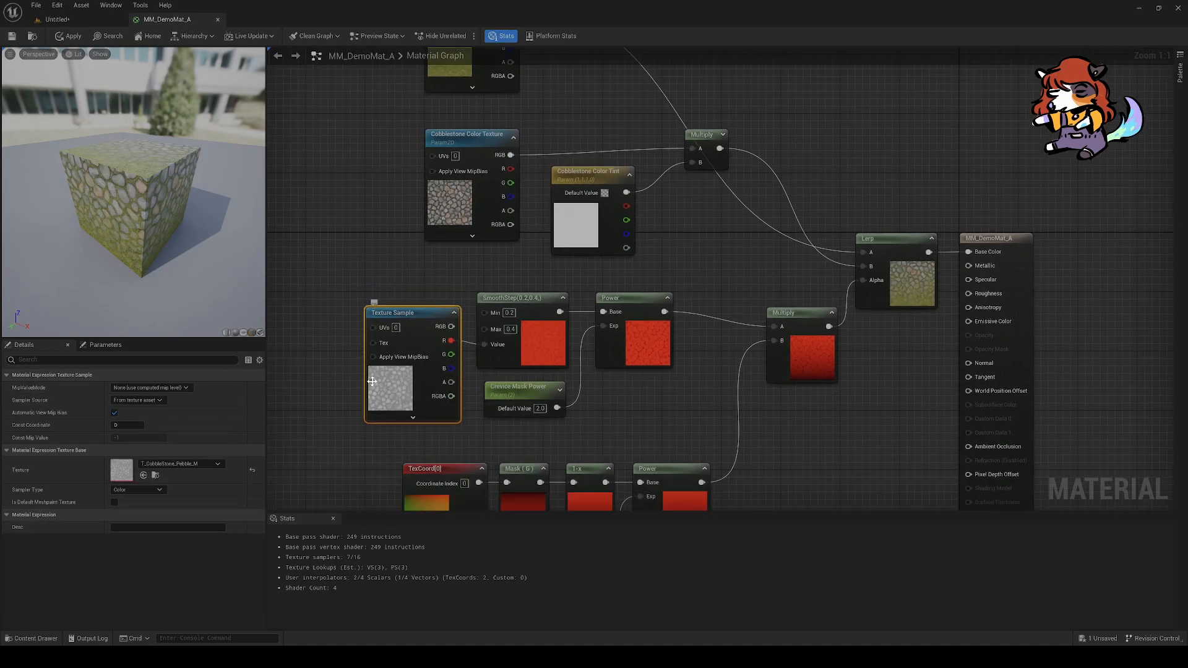
pyautogui.click(12, 36)
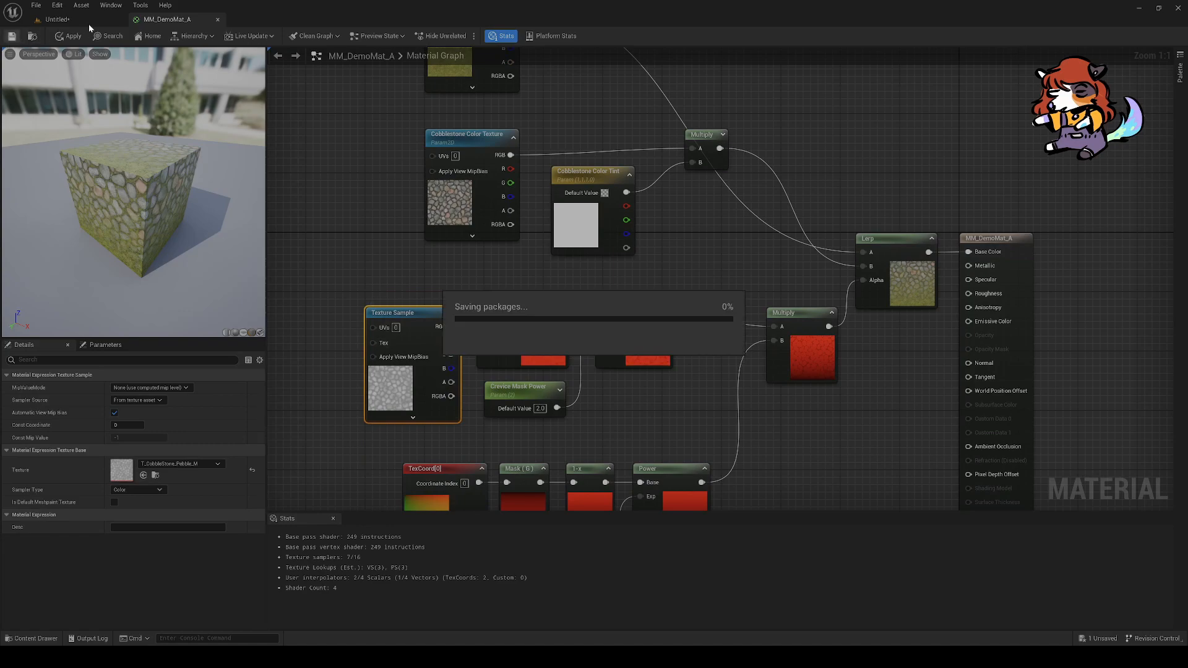
# Step: Open MI_DemoMat_Cool from the level's Demo folder and enable its Cobblestone Color Texture override
pyautogui.click(90, 21)
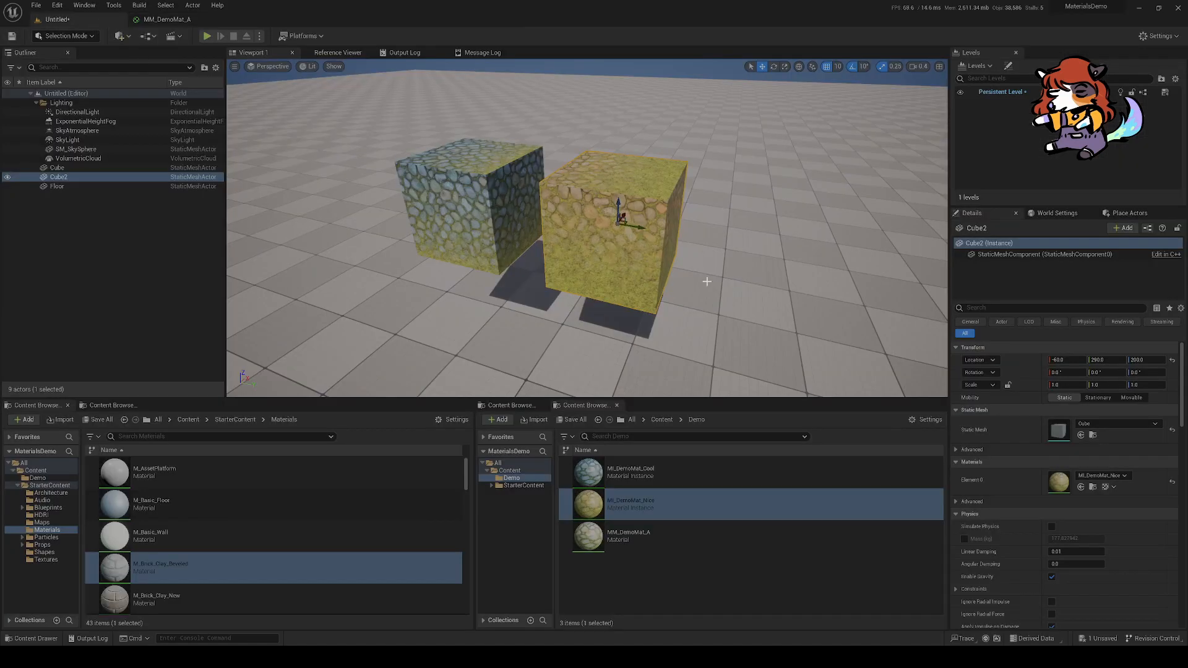
pyautogui.doubleClick(667, 475)
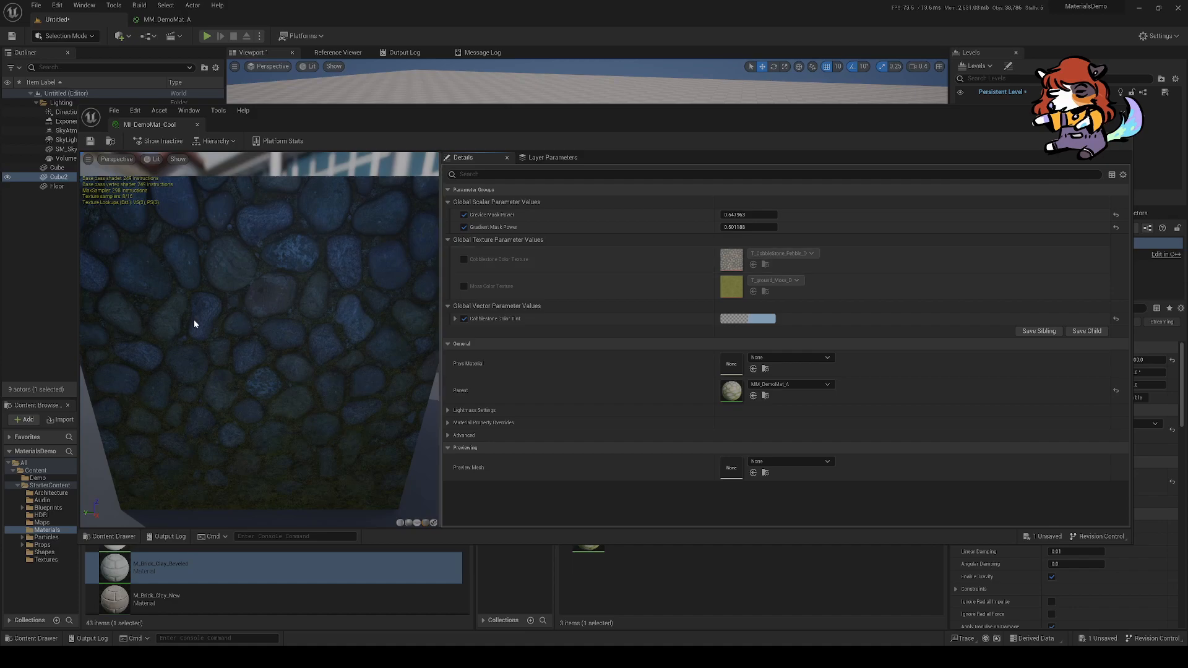
pyautogui.moveTo(194, 318); pyautogui.dragTo(328, 337)
pyautogui.scroll(-5, 350, 309)
pyautogui.click(464, 259)
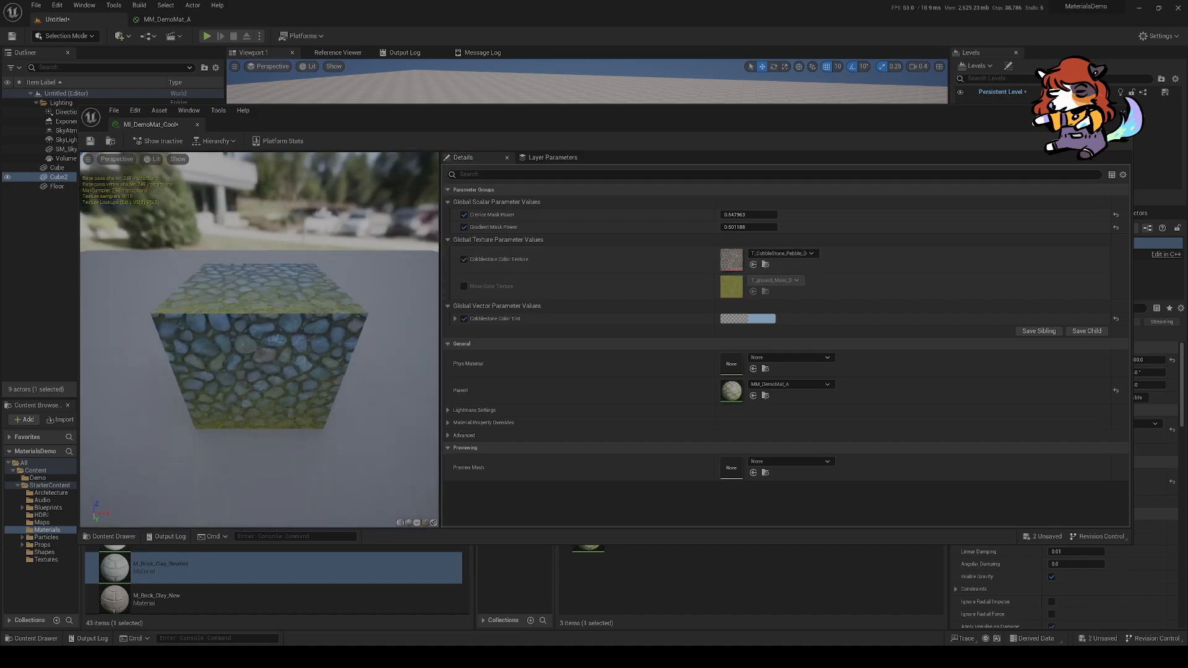
# Step: Try a brick texture as MI_DemoMat_Cool's Cobblestone Color Texture
pyautogui.click(768, 254)
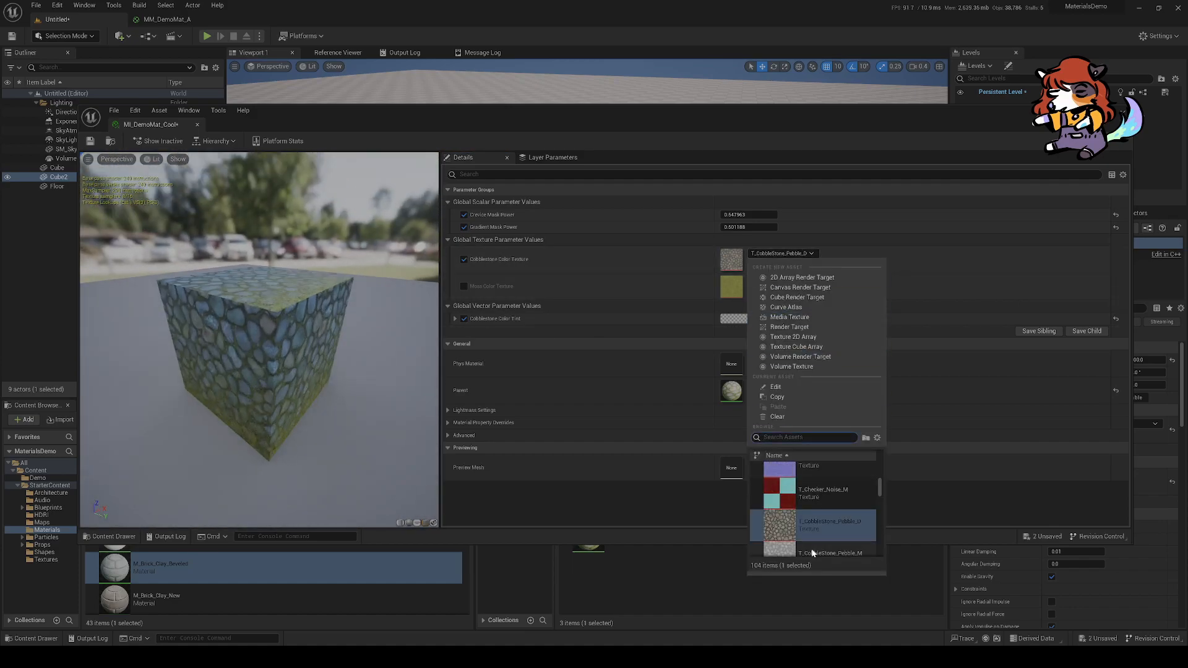
pyautogui.write('brick')
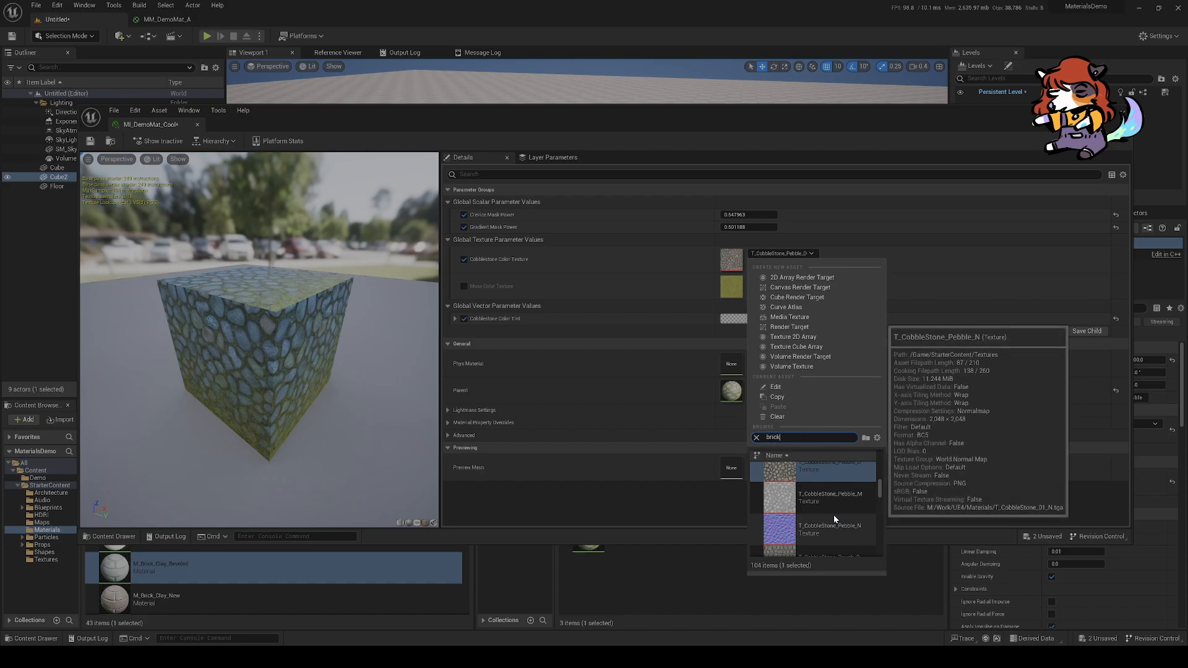
pyautogui.click(833, 474)
pyautogui.moveTo(247, 402)
pyautogui.mouseDown()
pyautogui.moveTo(328, 401)
pyautogui.moveTo(260, 403)
pyautogui.mouseUp()
pyautogui.moveTo(403, 109); pyautogui.dragTo(417, 167)
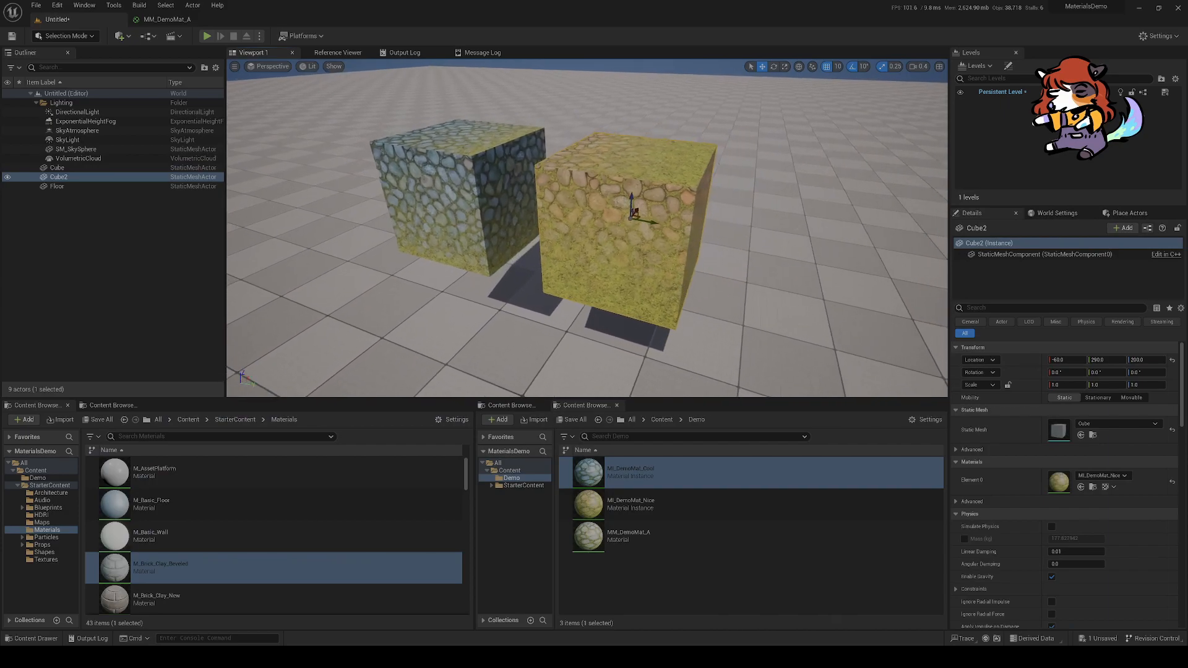
# Step: Examine the two cubes in the level alongside the material assets in the Demo folder
pyautogui.moveTo(599, 271)
pyautogui.mouseDown(button='right')
pyautogui.moveTo(610, 262)
pyautogui.moveTo(582, 267)
pyautogui.mouseUp(button='right')
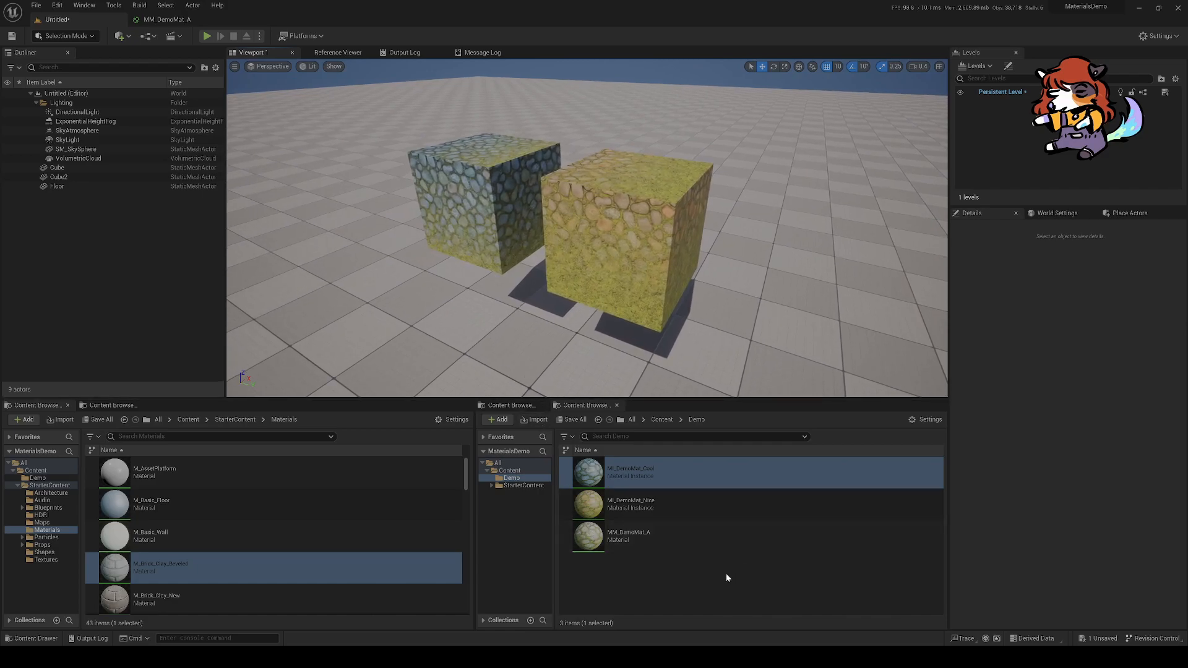
pyautogui.click(662, 506)
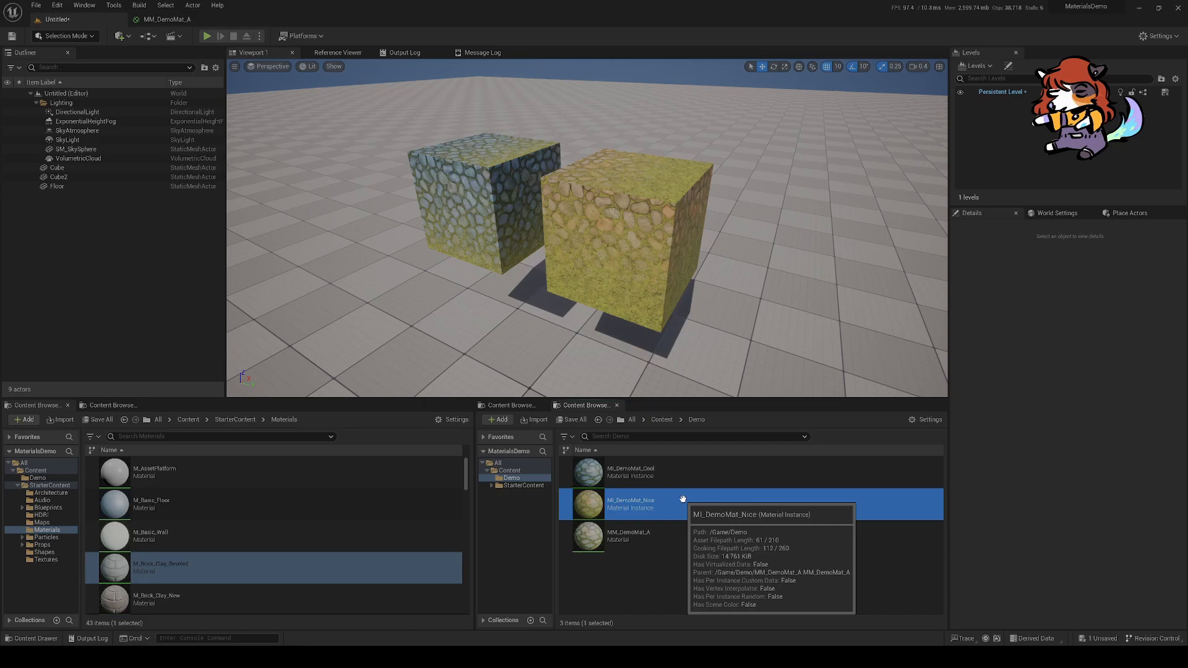
pyautogui.click(734, 539)
pyautogui.click(693, 577)
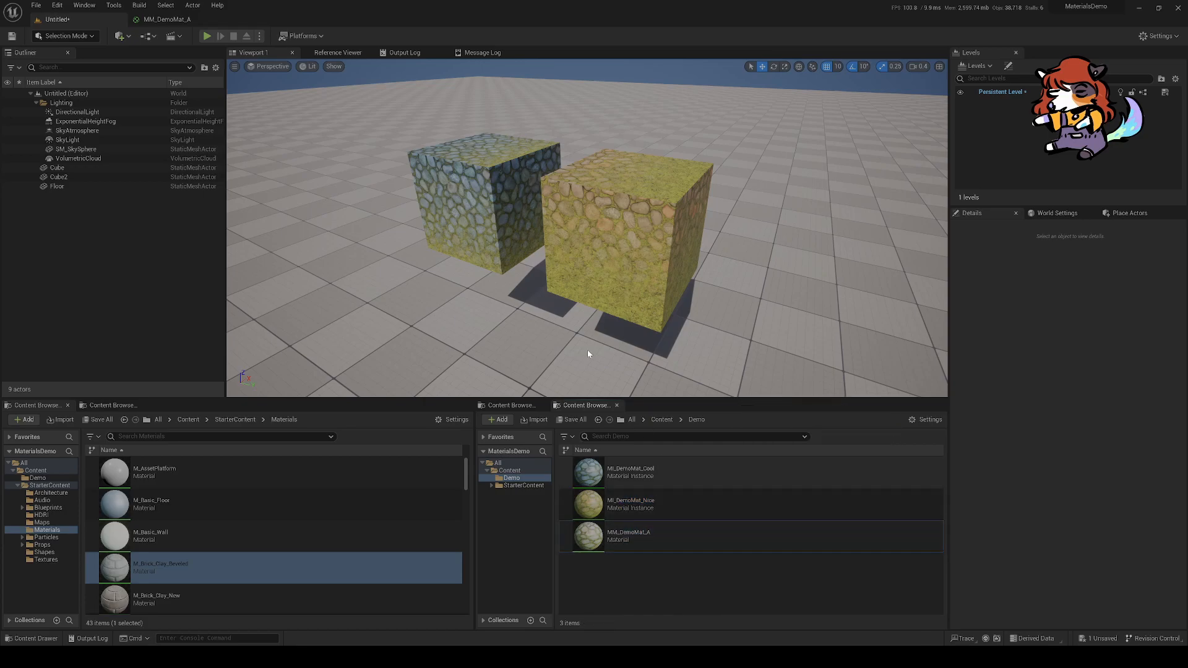
# Step: Return to the MM_DemoMat_A graph and examine its node network and the Cobblestone Color Tint parameter
pyautogui.click(164, 19)
pyautogui.moveTo(414, 185); pyautogui.dragTo(352, 165, button='right')
pyautogui.moveTo(658, 281)
pyautogui.mouseDown(button='right')
pyautogui.moveTo(607, 183)
pyautogui.moveTo(675, 375)
pyautogui.moveTo(653, 284)
pyautogui.mouseUp(button='right')
pyautogui.scroll(-3, 668, 372)
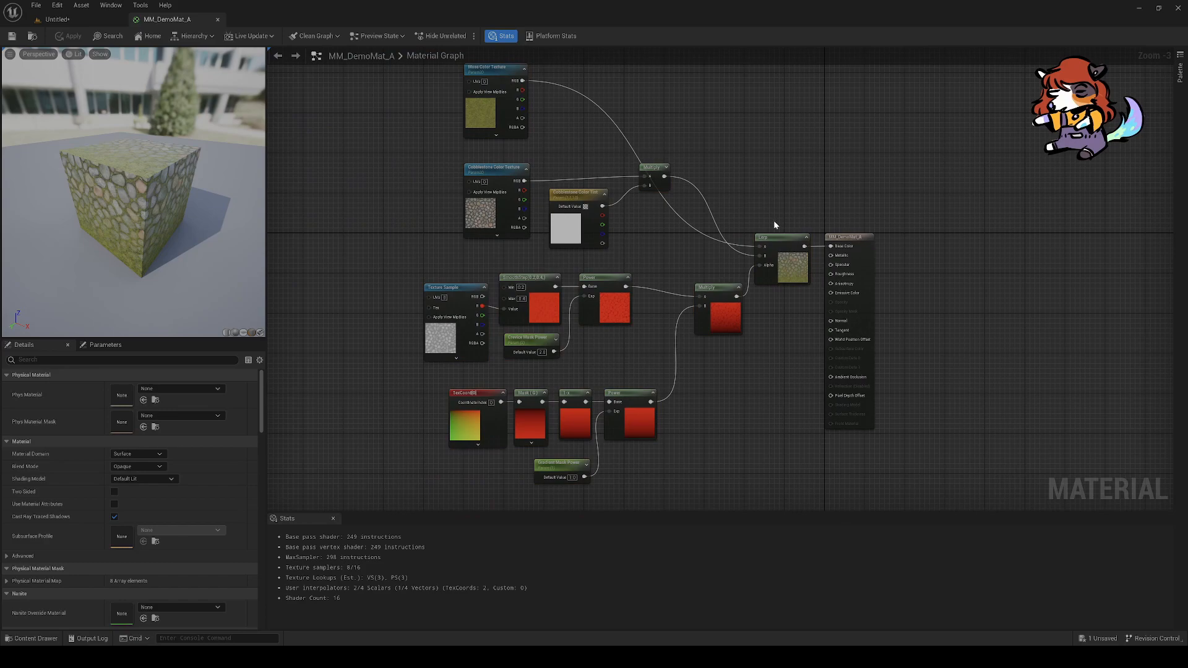
pyautogui.moveTo(774, 220); pyautogui.dragTo(722, 218, button='right')
pyautogui.moveTo(702, 281); pyautogui.dragTo(714, 265, button='right')
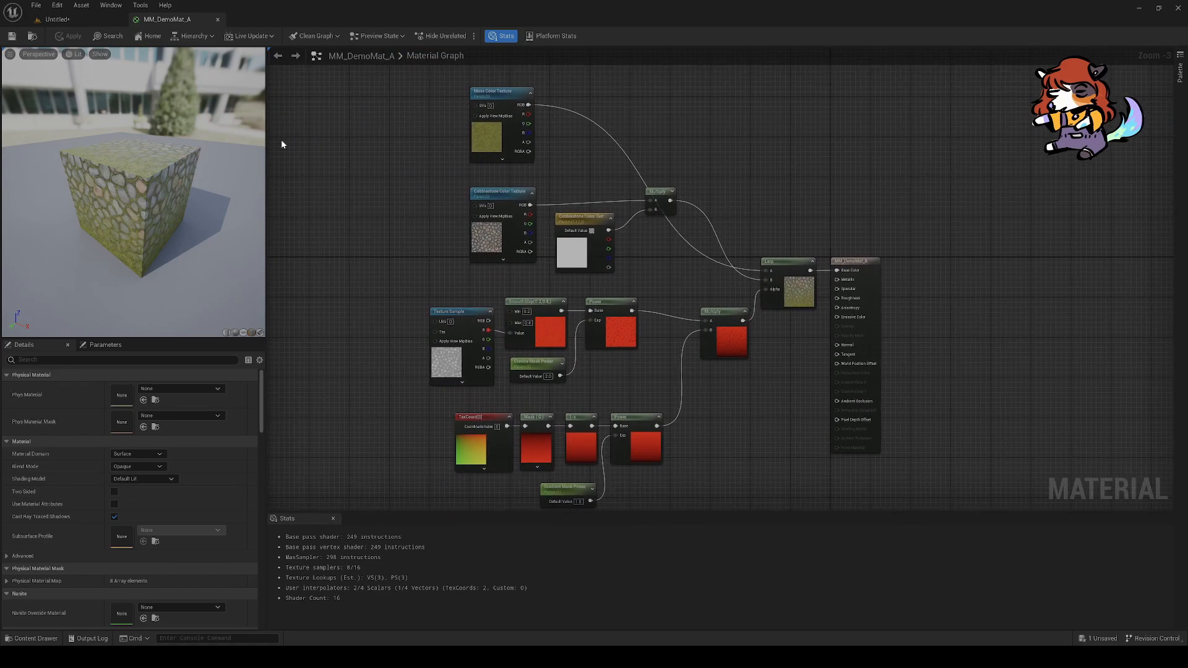
pyautogui.moveTo(664, 304); pyautogui.dragTo(627, 255, button='right')
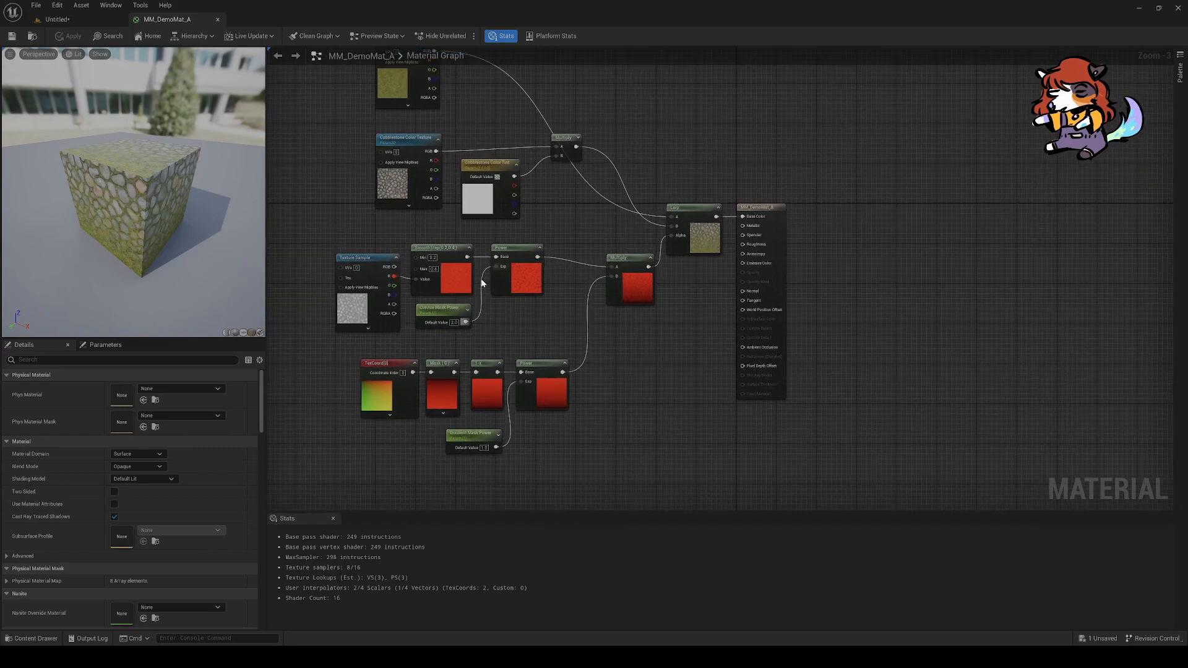
pyautogui.click(495, 202)
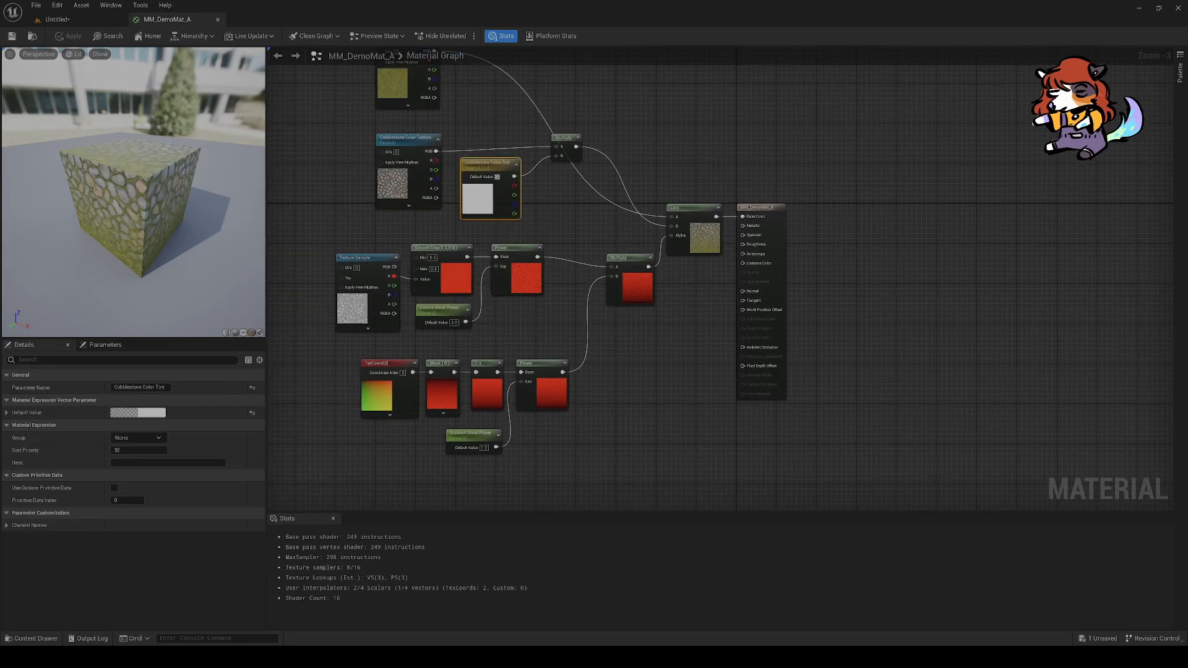
pyautogui.moveTo(397, 208); pyautogui.dragTo(432, 232, button='right')
# Step: Switch back to the level, select the blue cube and compare it with the yellow one
pyautogui.click(88, 19)
pyautogui.moveTo(565, 190); pyautogui.dragTo(549, 195, button='right')
pyautogui.click(561, 206)
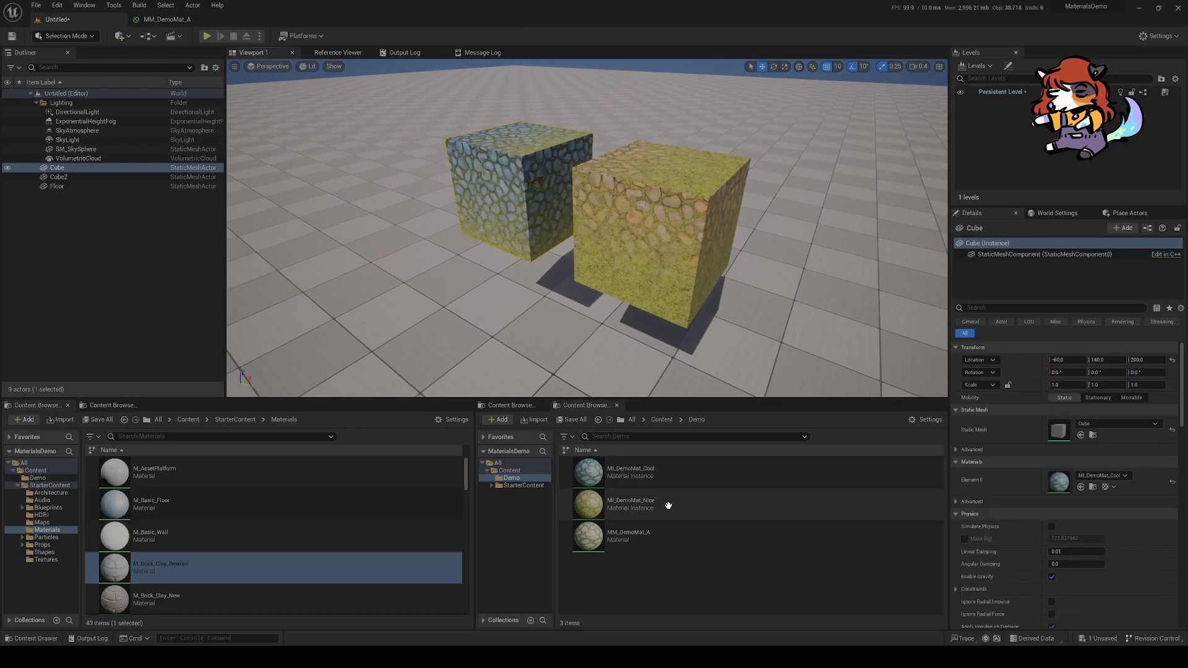
pyautogui.moveTo(517, 300); pyautogui.dragTo(564, 264, button='right')
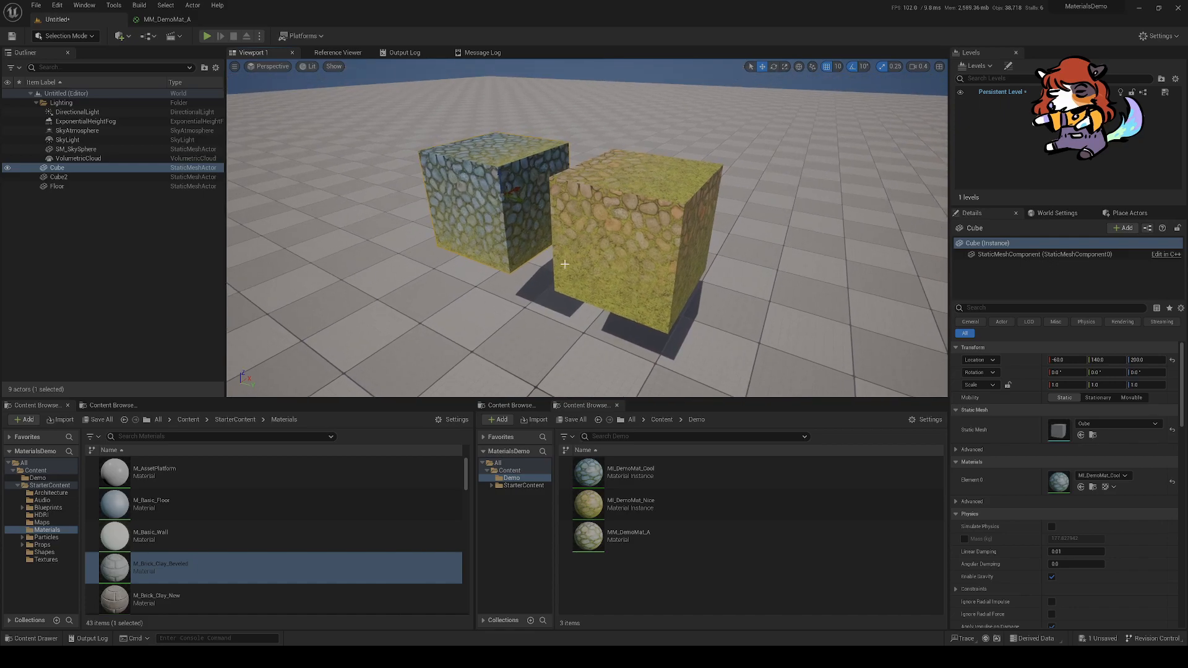
# Step: Open MI_DemoMat_Cool and examine its exposed parameters and preview sphere
pyautogui.click(655, 503)
pyautogui.doubleClick(628, 474)
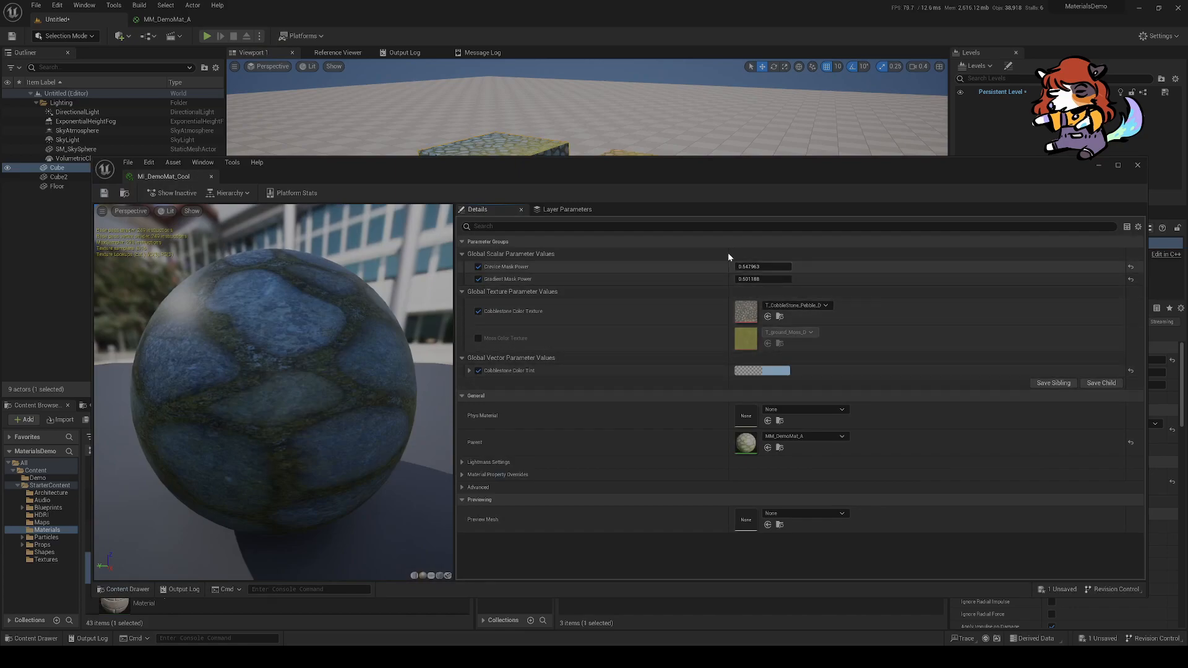
pyautogui.moveTo(424, 163); pyautogui.dragTo(402, 158)
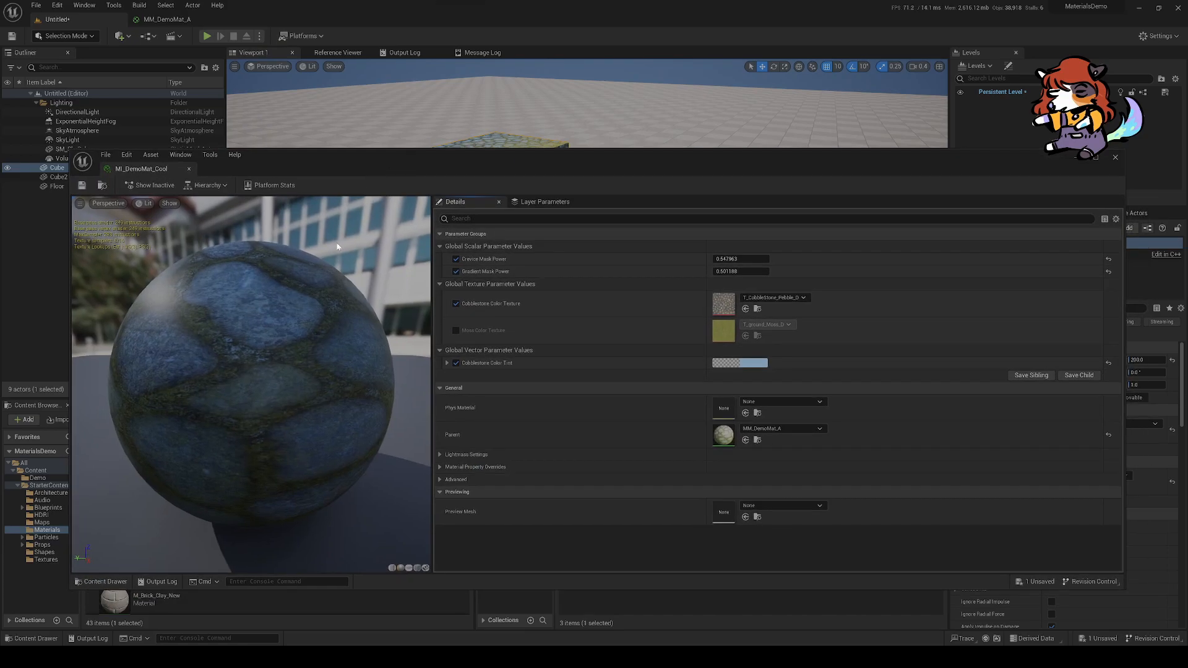
pyautogui.moveTo(290, 345); pyautogui.dragTo(421, 358)
pyautogui.scroll(-5, 273, 355)
pyautogui.moveTo(118, 385); pyautogui.dragTo(199, 388)
pyautogui.scroll(-3, 186, 385)
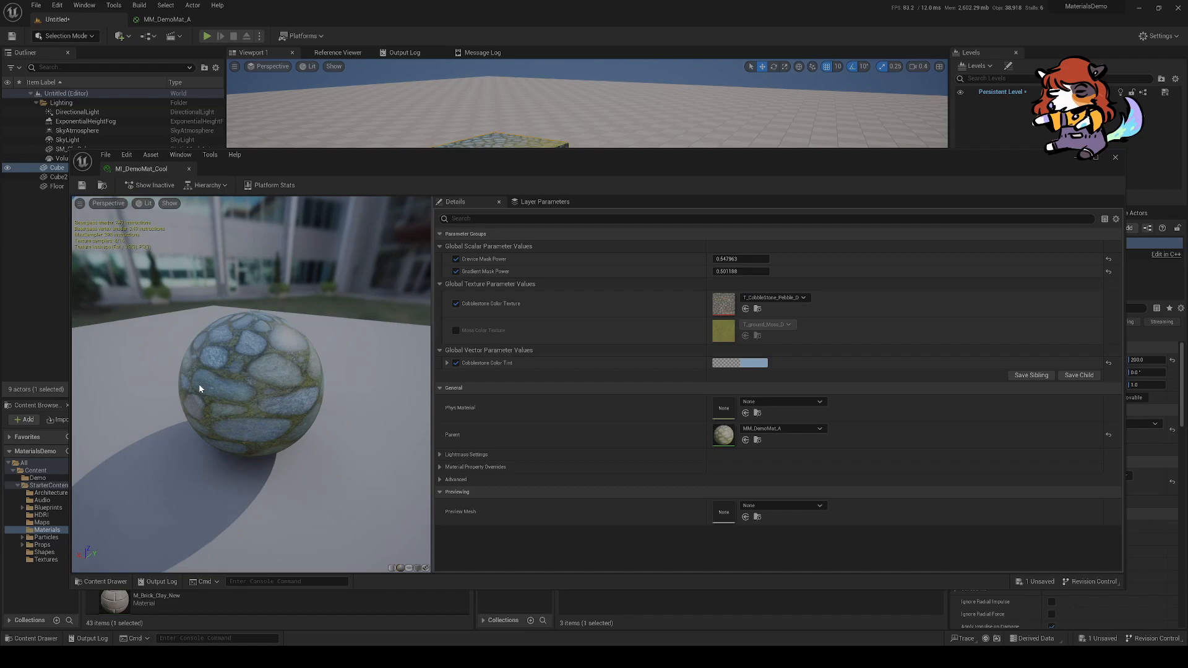
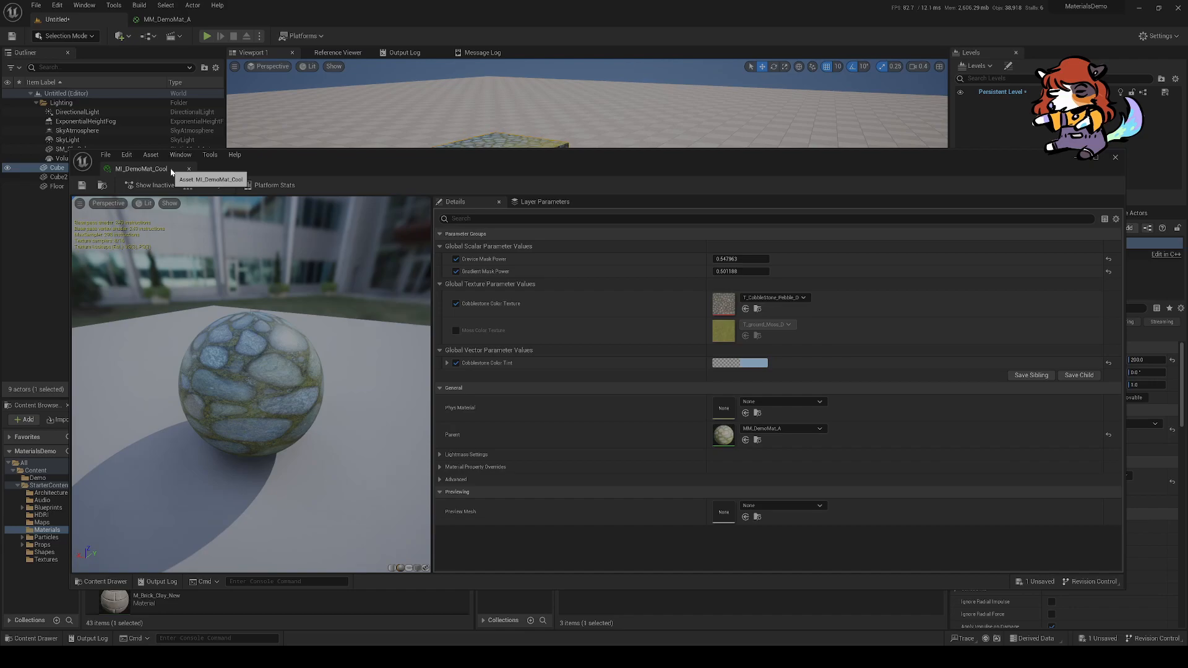
# Step: Close MI_DemoMat_Cool, examine both cubes again and select the yellow cube
pyautogui.click(189, 168)
pyautogui.moveTo(615, 312); pyautogui.dragTo(629, 325, button='right')
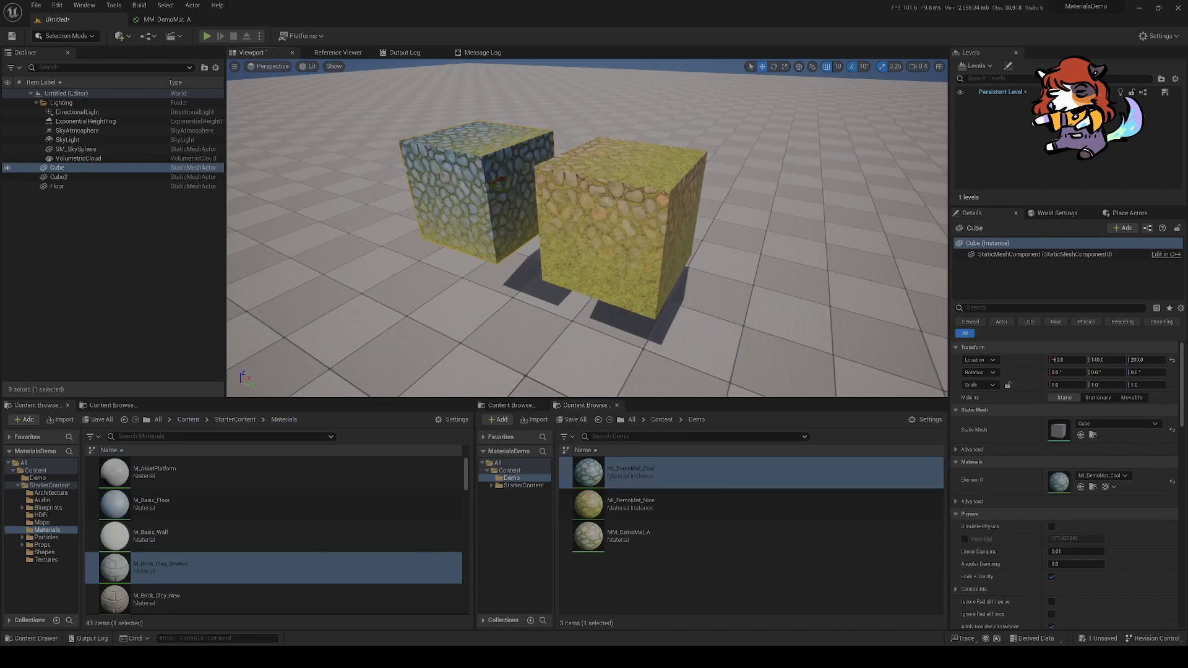
pyautogui.click(735, 569)
pyautogui.moveTo(580, 278); pyautogui.dragTo(574, 192, button='right')
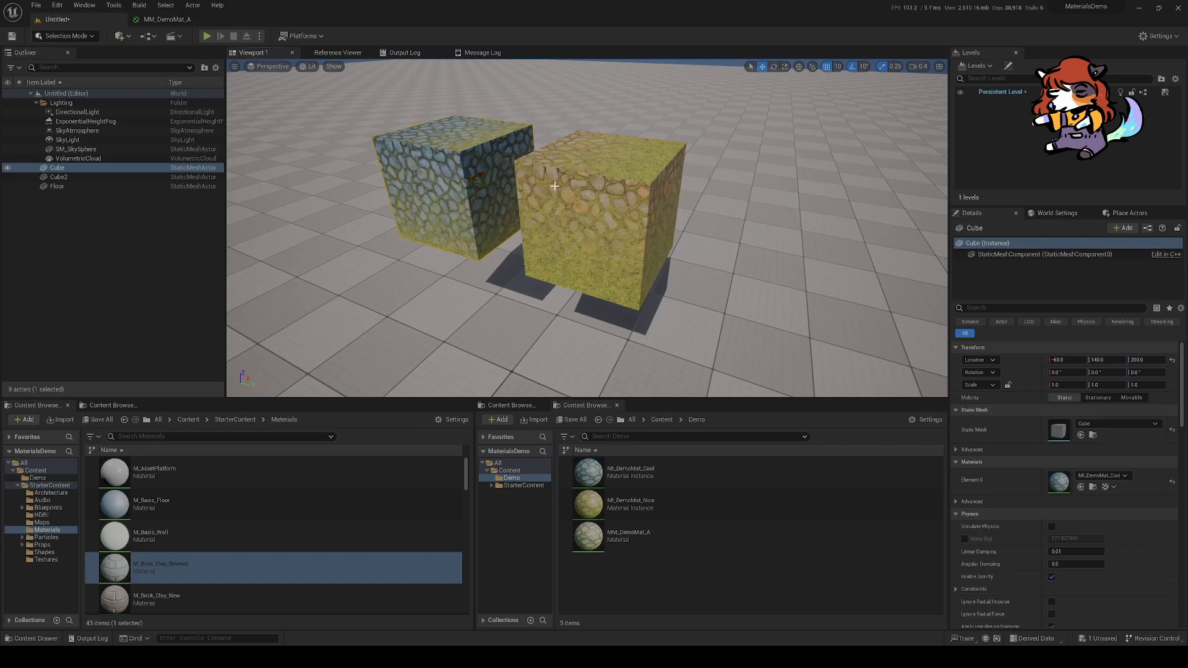
pyautogui.moveTo(542, 269); pyautogui.dragTo(541, 269, button='right')
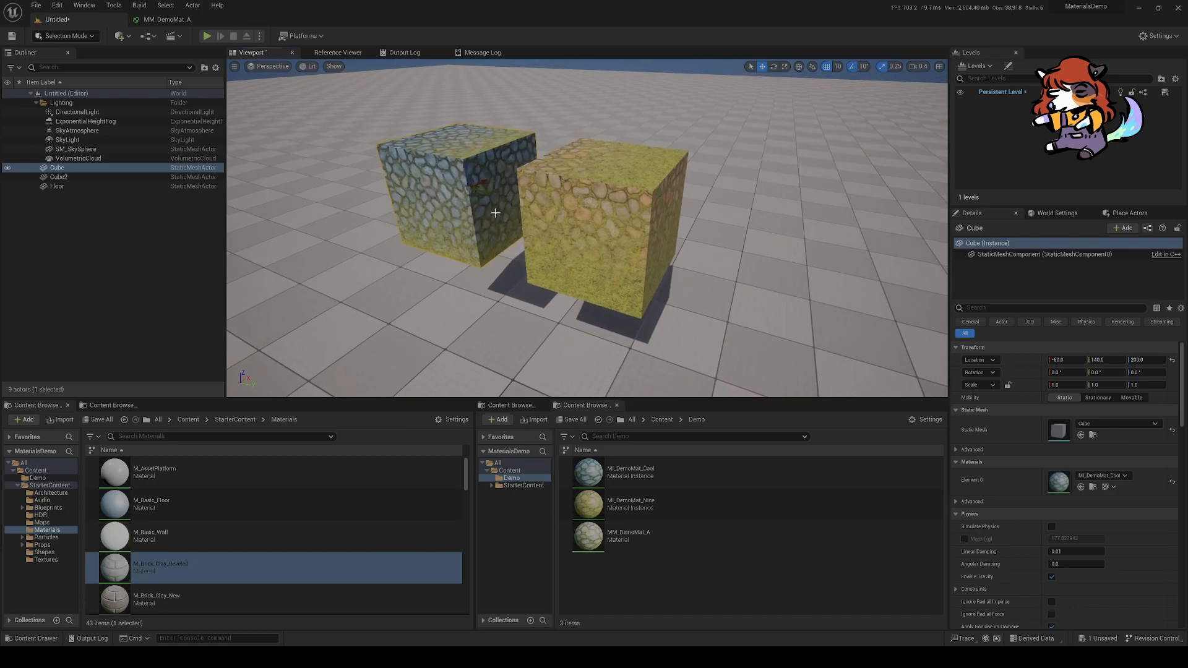
pyautogui.click(631, 247)
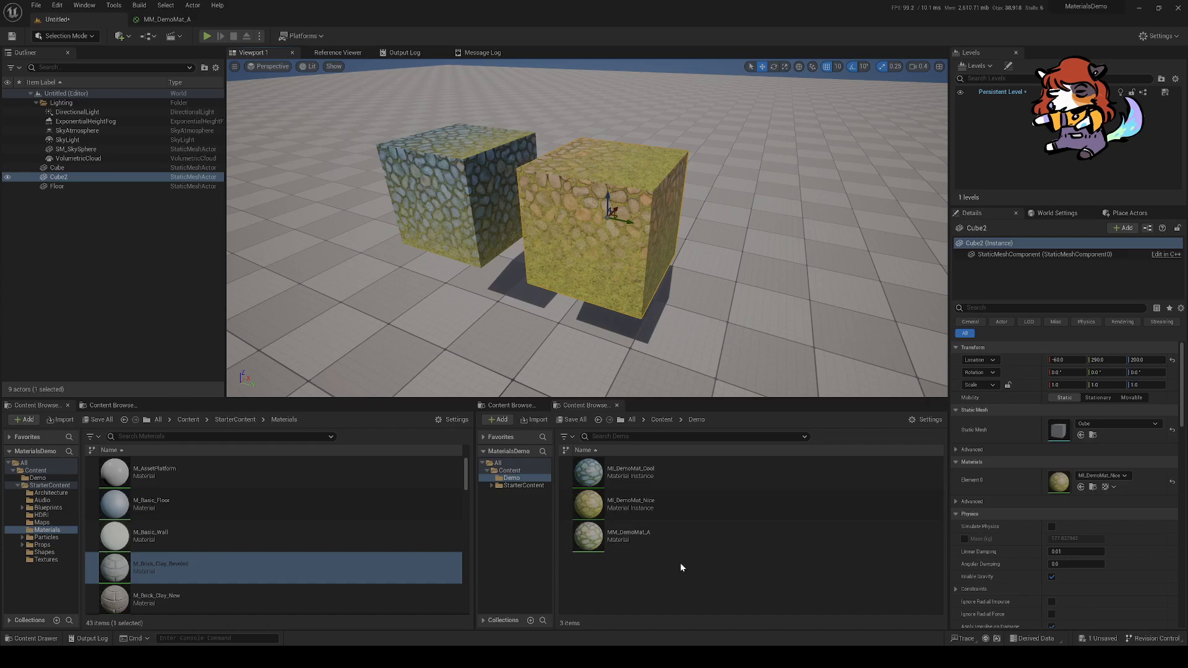
# Step: Return to the MM_DemoMat_A graph and move the Multiply node combining the two masks down and slightly left
pyautogui.click(142, 19)
pyautogui.scroll(2, 603, 381)
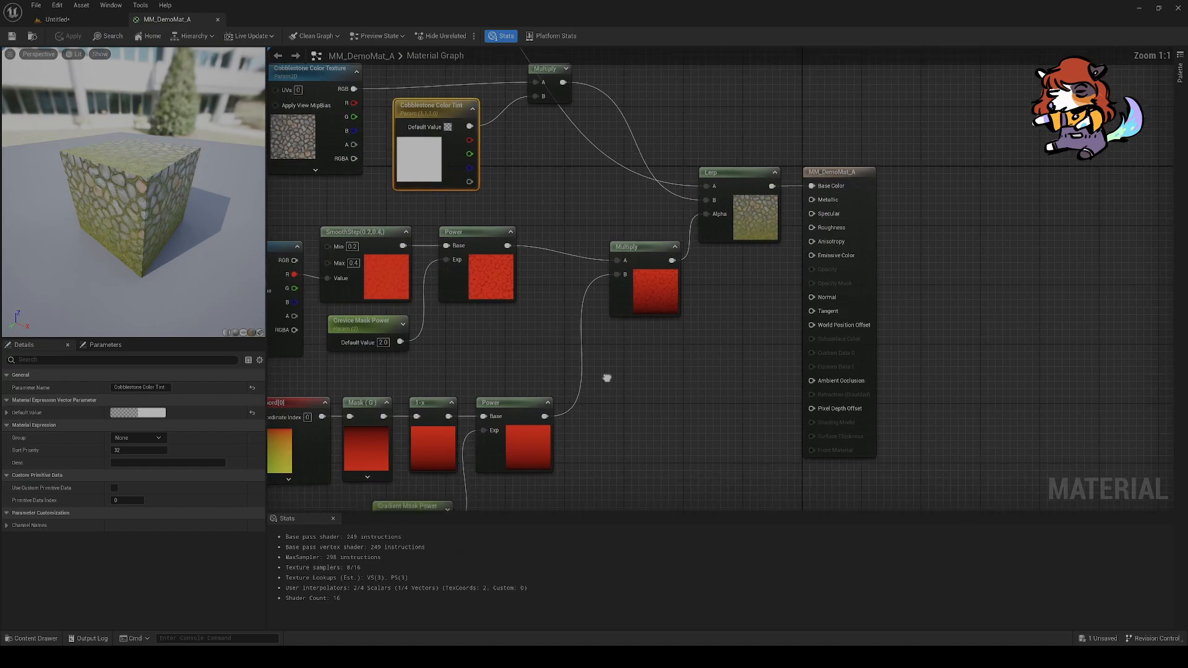
pyautogui.moveTo(603, 382); pyautogui.dragTo(692, 307, button='right')
pyautogui.click(738, 231)
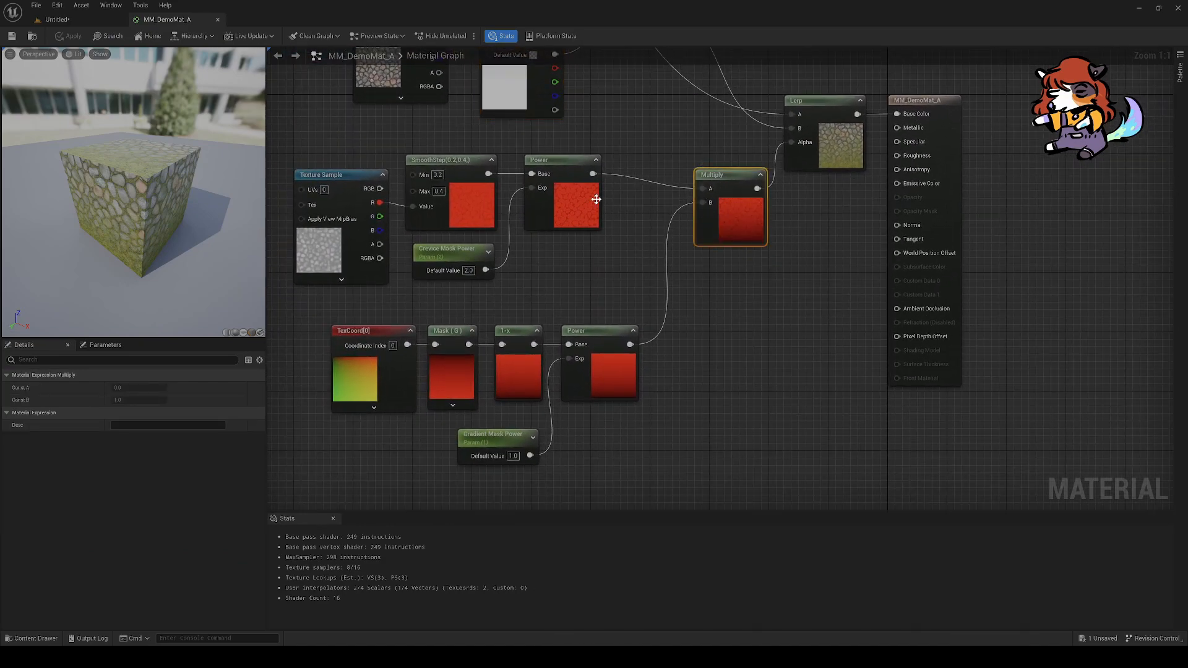
pyautogui.moveTo(666, 310); pyautogui.dragTo(596, 399, button='right')
pyautogui.moveTo(638, 334); pyautogui.dragTo(607, 379)
pyautogui.moveTo(607, 378); pyautogui.dragTo(626, 400, button='right')
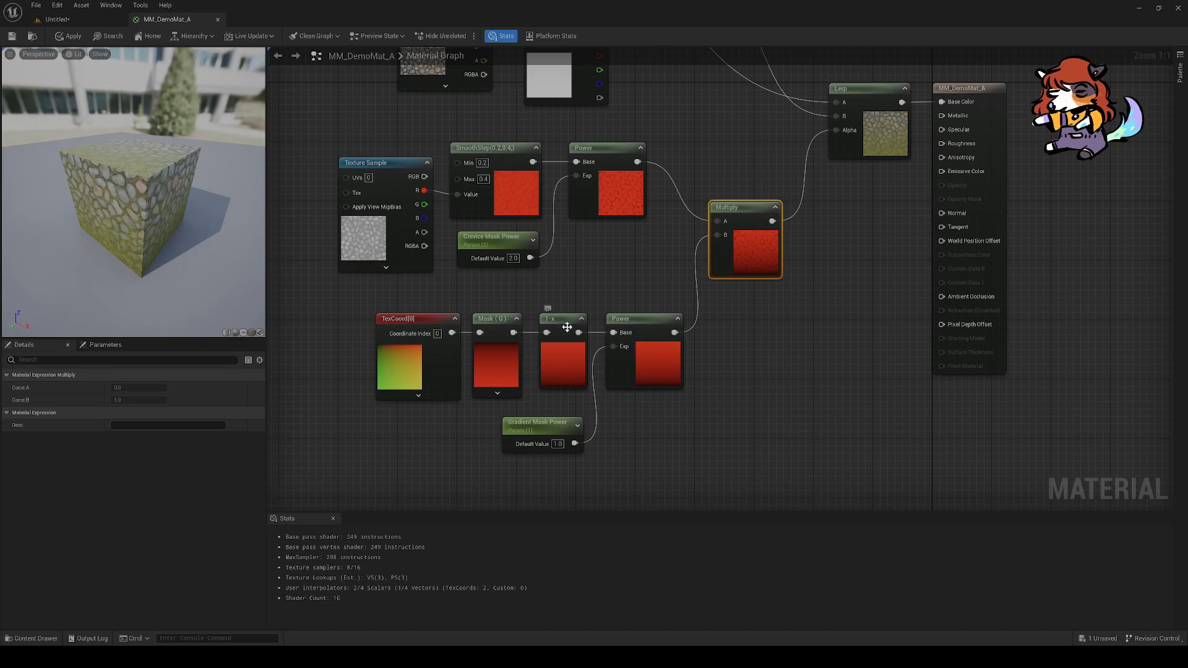
# Step: Shift the TexCoord, Mask and 1-x nodes left, away from the gradient mask's Power node
pyautogui.moveTo(579, 305); pyautogui.dragTo(424, 366)
pyautogui.moveTo(365, 368); pyautogui.dragTo(396, 403, button='right')
pyautogui.click(397, 403)
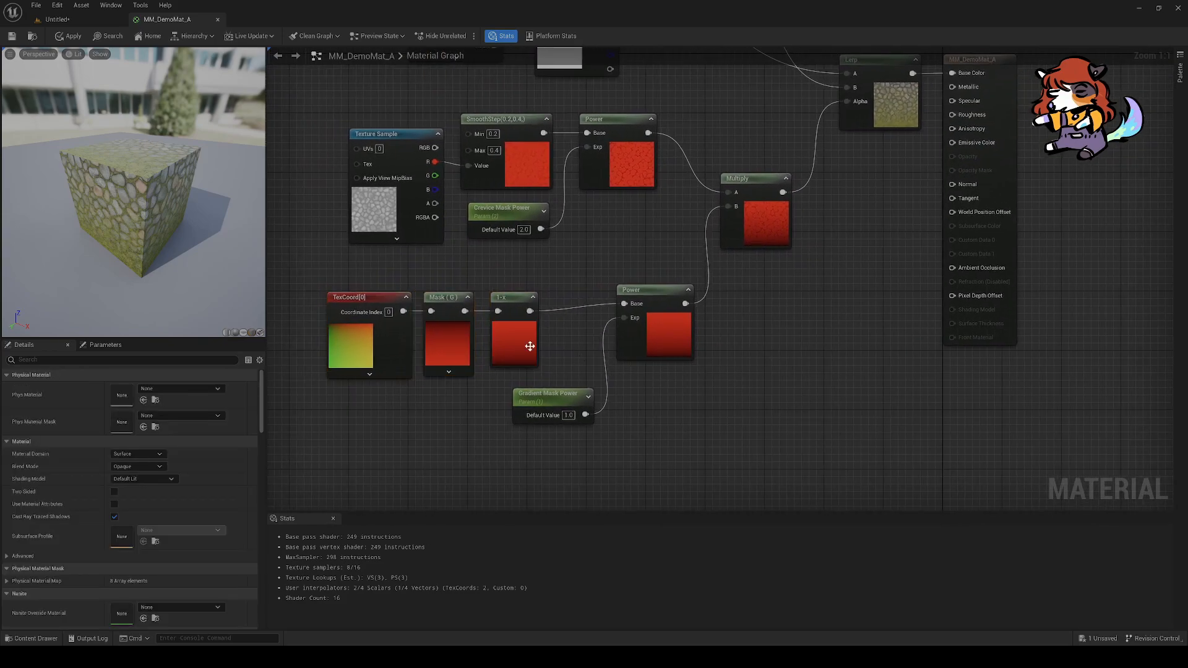
# Step: Move the TexCoord, Mask and 1-x nodes back right and slightly up, in line with the gradient mask's Power node
pyautogui.moveTo(541, 345); pyautogui.dragTo(453, 356)
pyautogui.moveTo(327, 282); pyautogui.dragTo(538, 396)
pyautogui.click(481, 385)
pyautogui.moveTo(316, 290); pyautogui.dragTo(523, 337)
pyautogui.moveTo(523, 336); pyautogui.dragTo(553, 329)
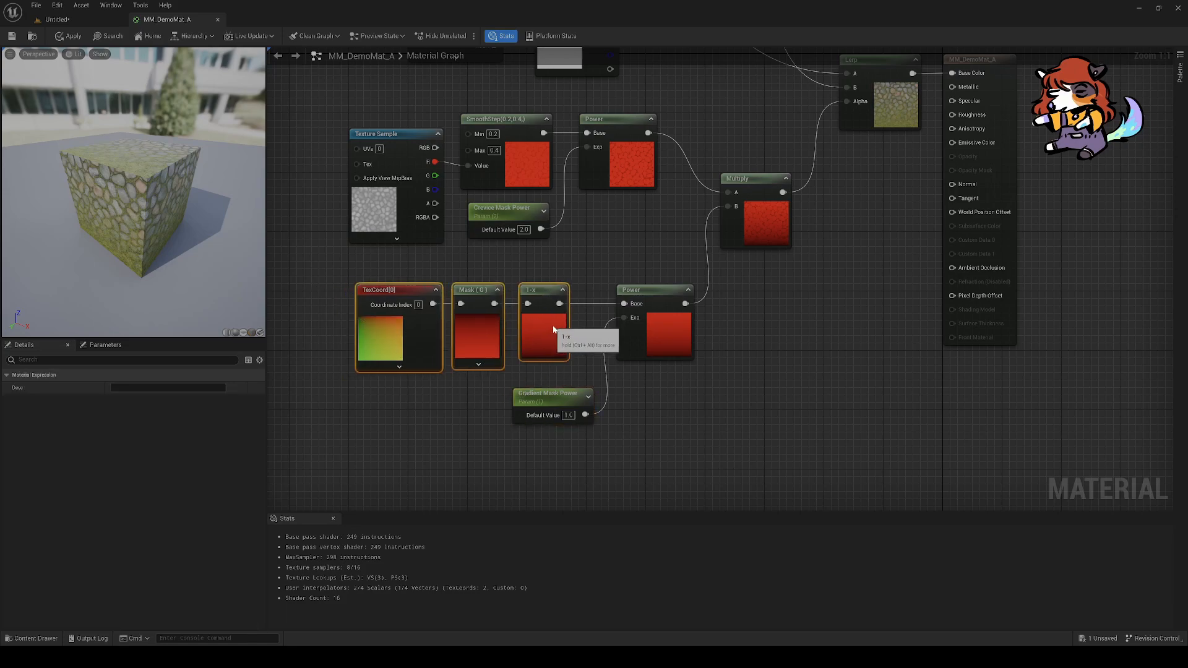
# Step: Select the SmoothStep, both Power, Multiply, TexCoord, Mask and 1-x nodes, leaving out the texture and parameter nodes
pyautogui.moveTo(774, 313); pyautogui.dragTo(646, 176)
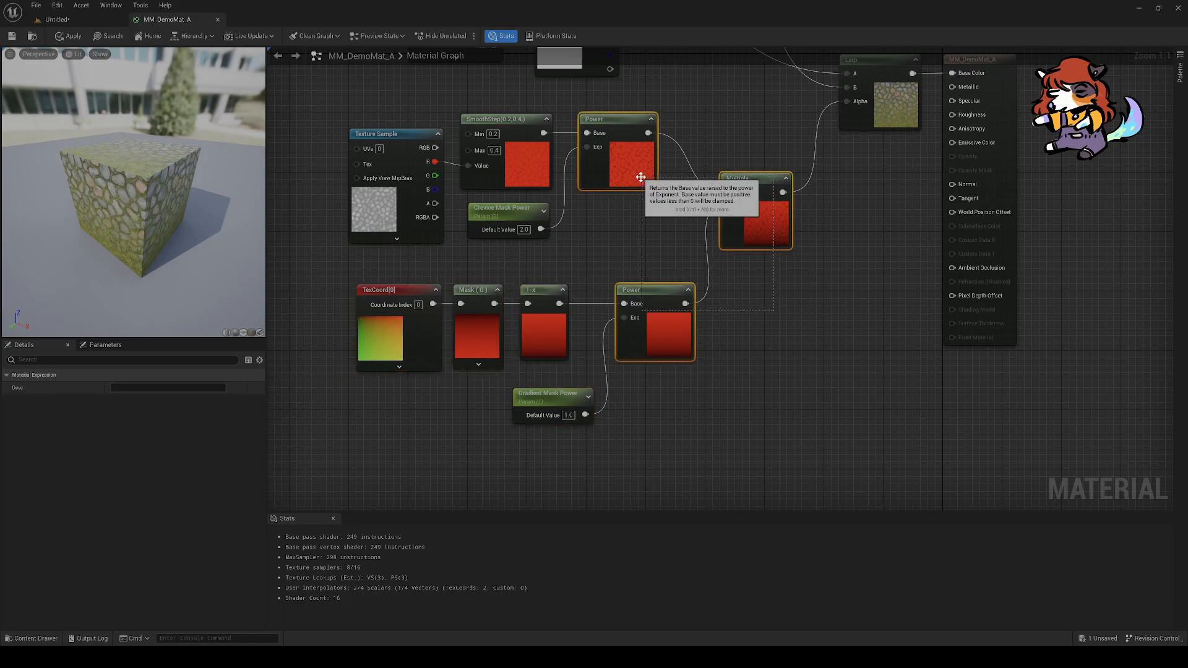
pyautogui.keyDown('shift'); pyautogui.moveTo(506, 104); pyautogui.dragTo(543, 130); pyautogui.keyUp('shift')
pyautogui.keyDown('shift'); pyautogui.moveTo(579, 270); pyautogui.dragTo(387, 332); pyautogui.keyUp('shift')
pyautogui.moveTo(592, 262); pyautogui.dragTo(626, 325, button='right')
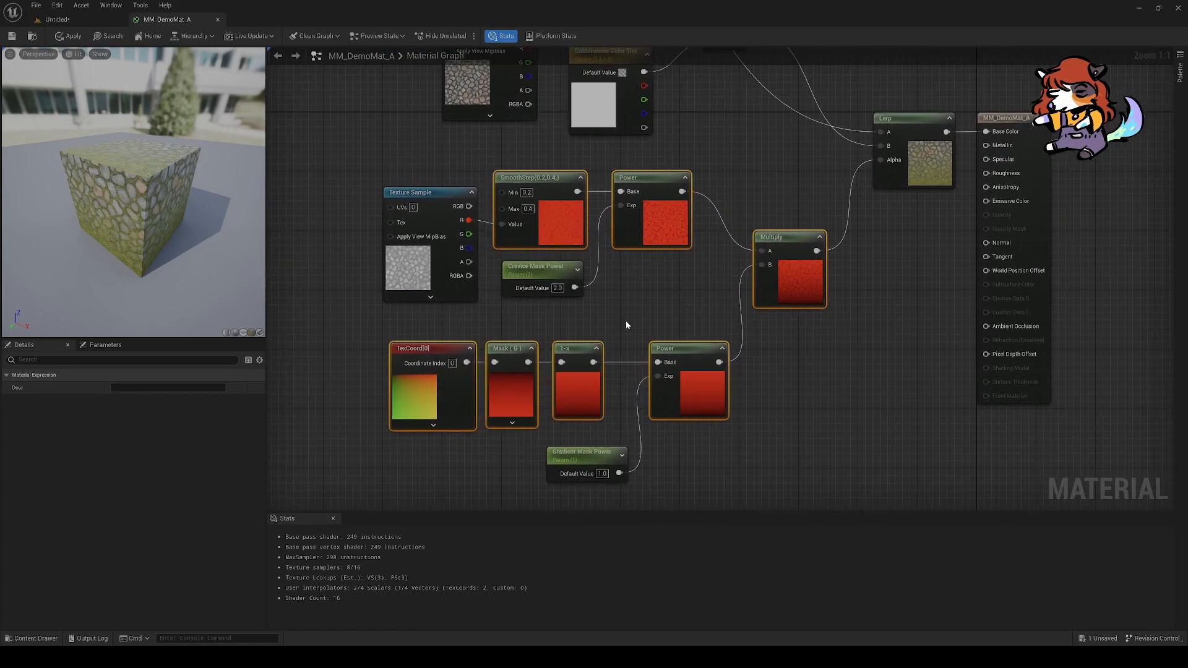
pyautogui.moveTo(654, 291); pyautogui.dragTo(623, 320, button='right')
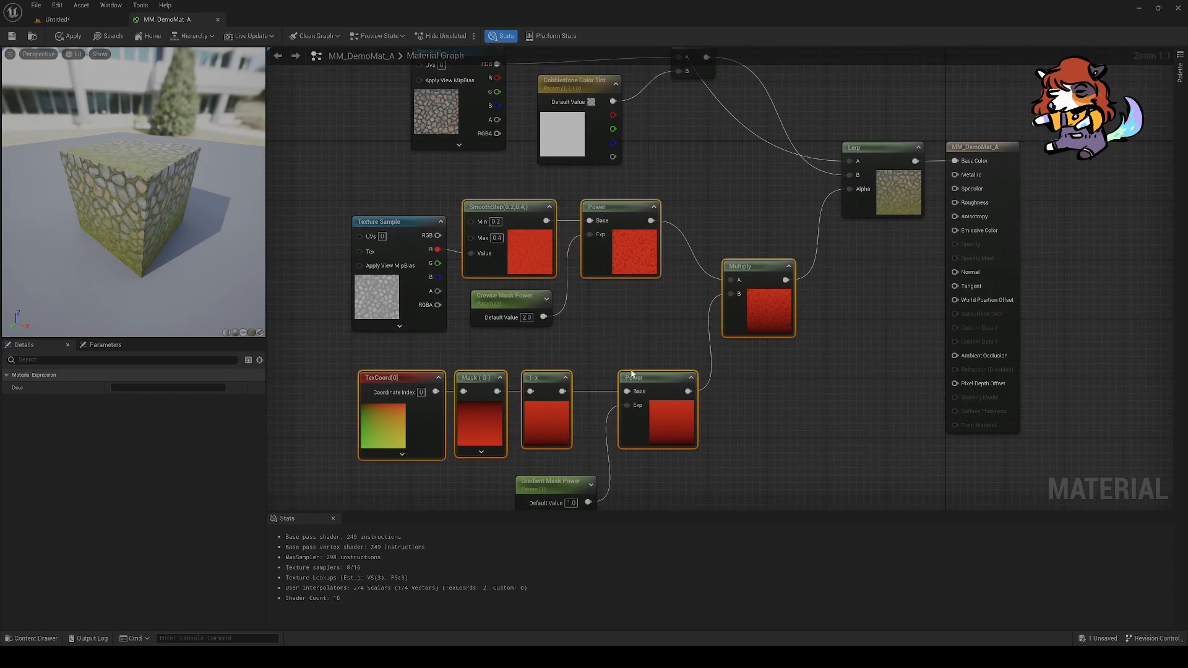
# Step: Create a material function named MF_CobbleBlend in the Demo content folder
pyautogui.click(121, 23)
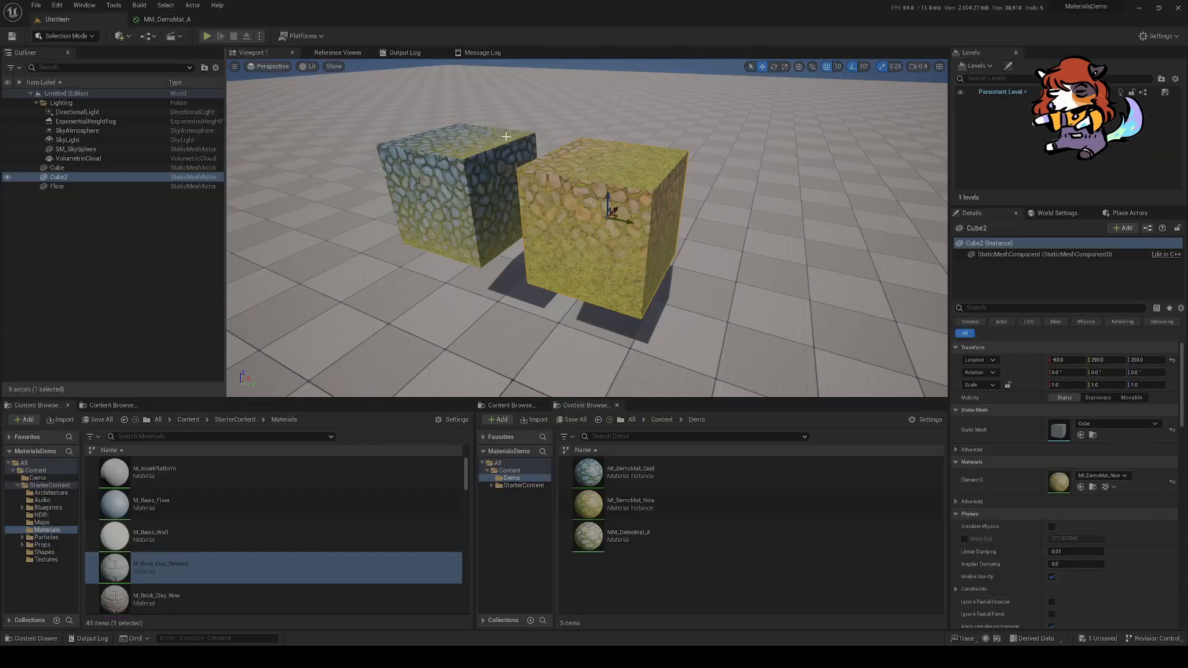
pyautogui.rightClick(703, 569)
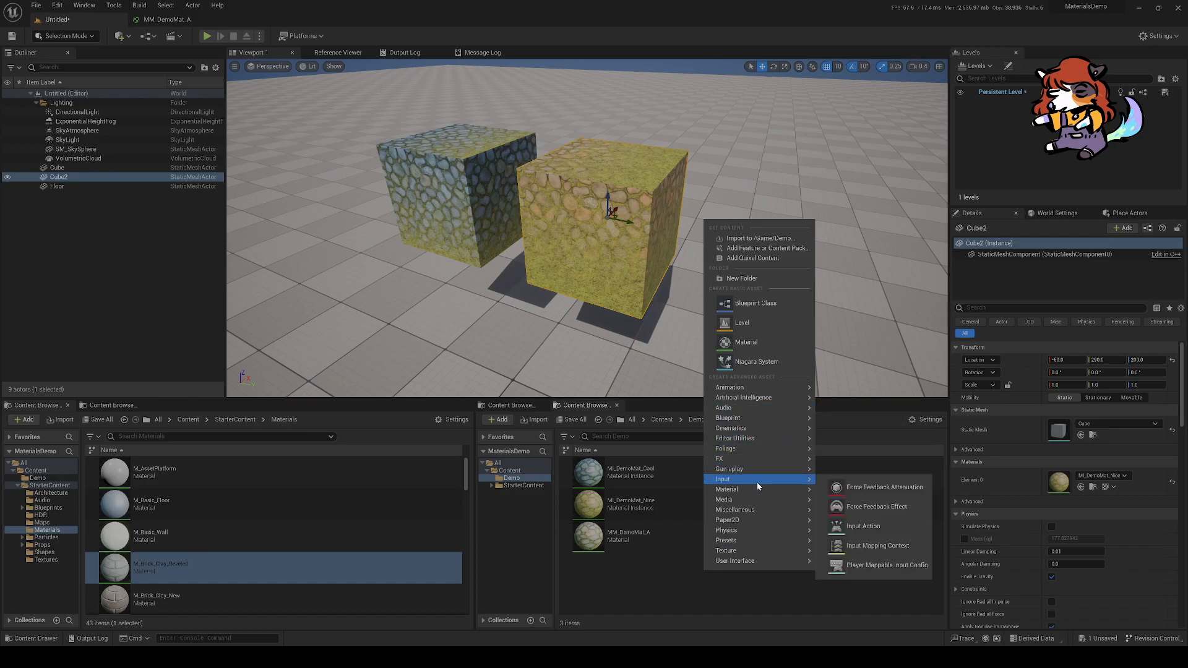
pyautogui.moveTo(746, 495)
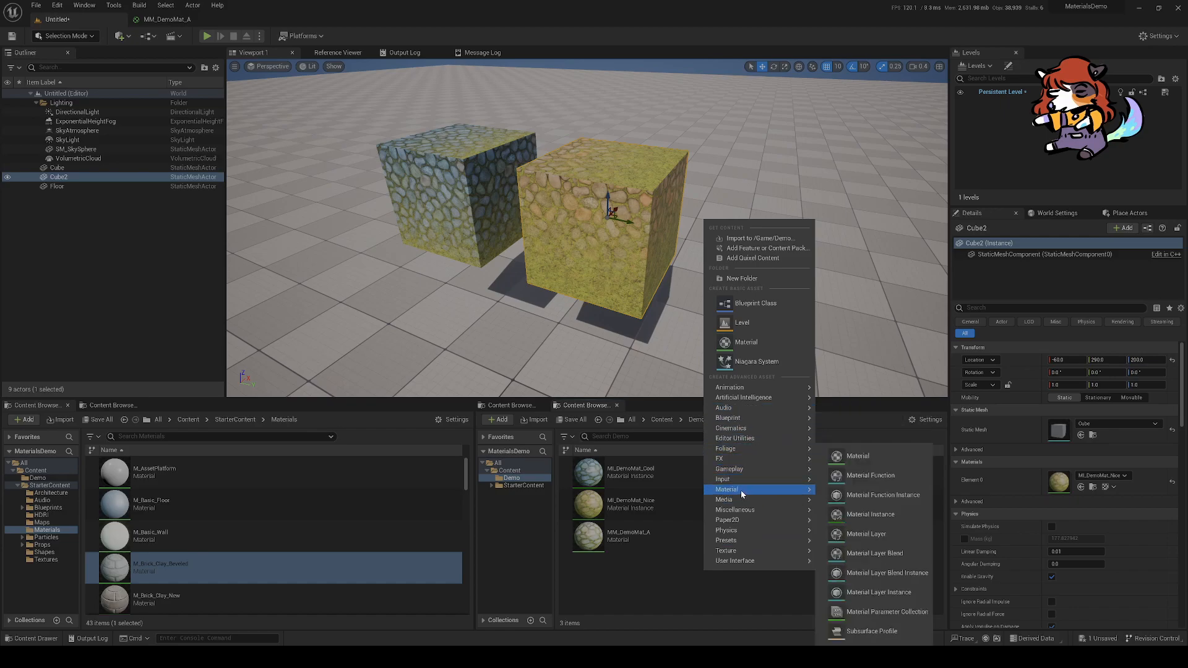
pyautogui.rightClick(675, 578)
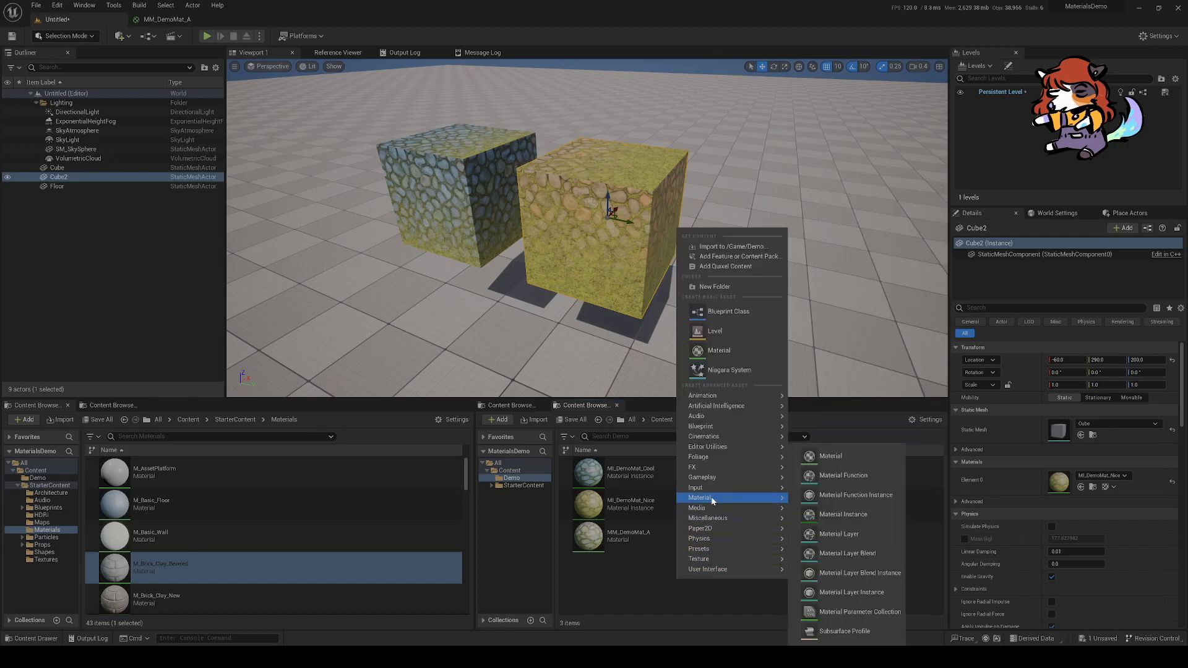
pyautogui.click(874, 483)
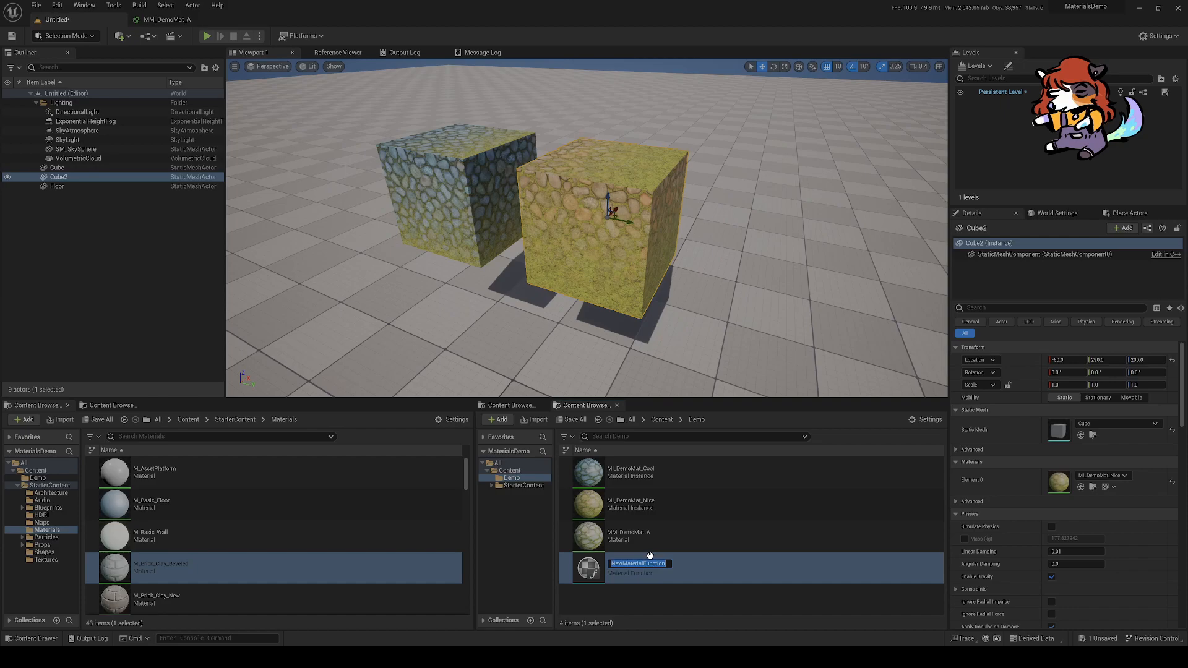
pyautogui.write('MF_')
pyautogui.write('lend')
pyautogui.press('Return')
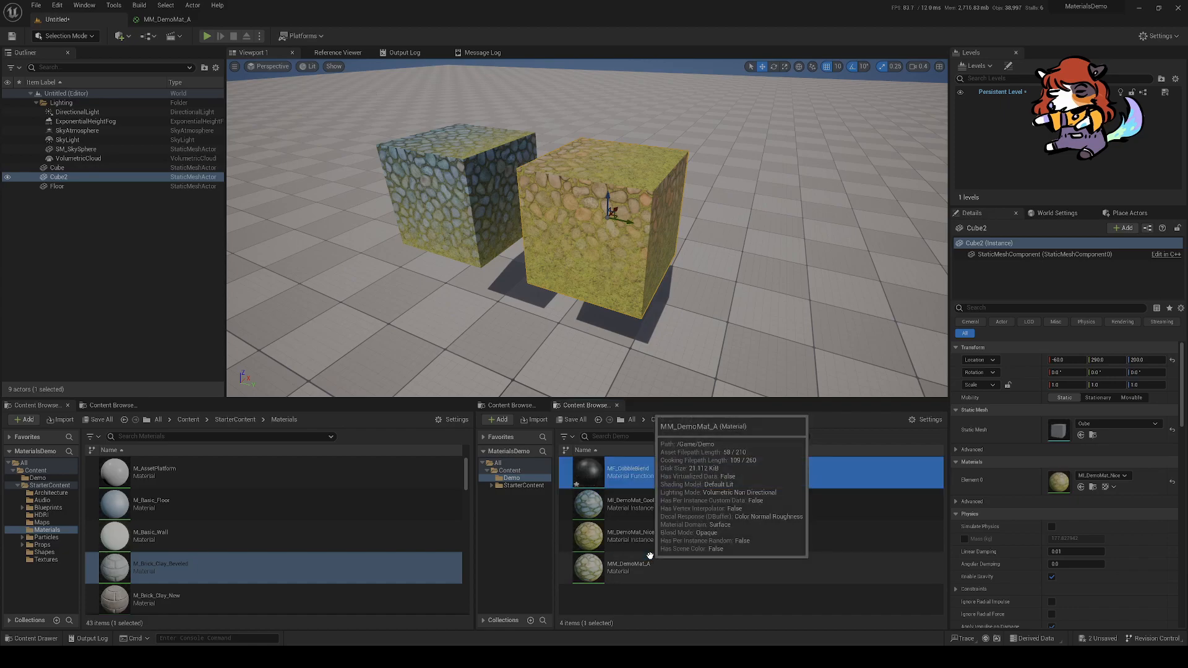
# Step: Open MF_CobbleBlend docked beside the MM_DemoMat_A editor, try pasting the clipboard nodes into its graph and undo the paste
pyautogui.press('Return')
pyautogui.moveTo(140, 169); pyautogui.dragTo(315, 22)
pyautogui.click(463, 201)
pyautogui.moveTo(440, 227); pyautogui.dragTo(535, 286, button='right')
pyautogui.hotkey('ctrl', 'v')
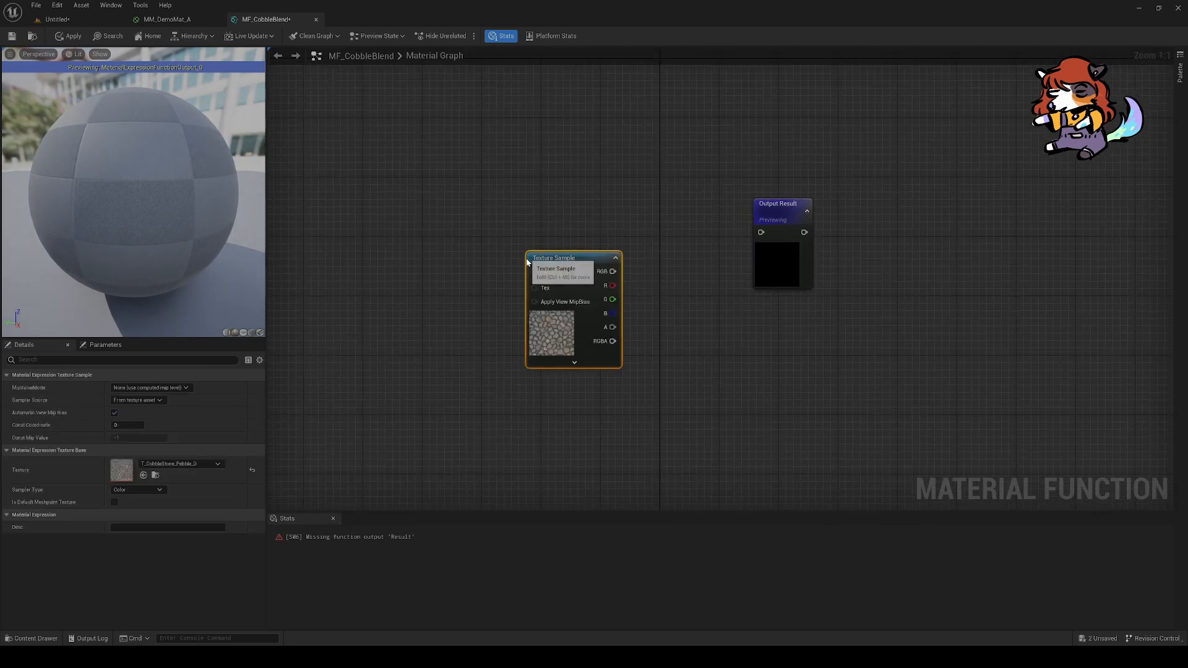
pyautogui.hotkey('ctrl', 'z')
# Step: Return to MM_DemoMat_A and copy the SmoothStep, both Power, Multiply, TexCoord, Mask and 1-x nodes
pyautogui.click(158, 19)
pyautogui.moveTo(601, 322); pyautogui.dragTo(599, 287, button='right')
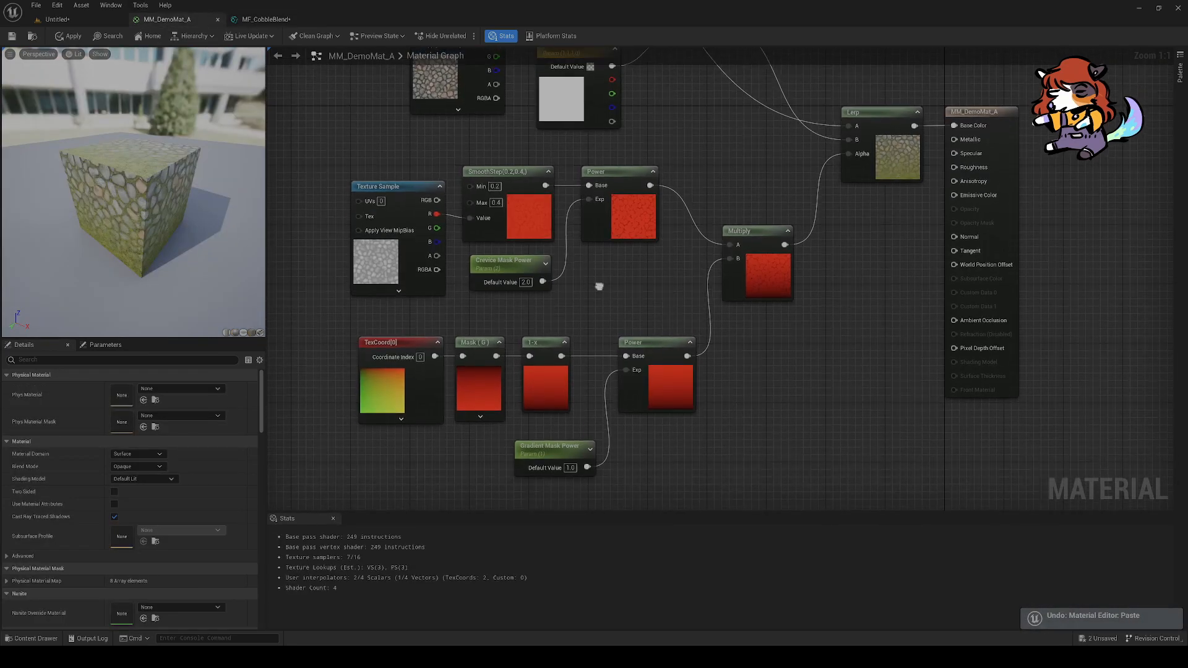
pyautogui.moveTo(780, 285); pyautogui.dragTo(625, 198)
pyautogui.keyDown('shift'); pyautogui.click(523, 183); pyautogui.keyUp('shift')
pyautogui.keyDown('shift'); pyautogui.moveTo(752, 393); pyautogui.dragTo(368, 377); pyautogui.keyUp('shift')
pyautogui.moveTo(605, 300); pyautogui.dragTo(602, 281, button='right')
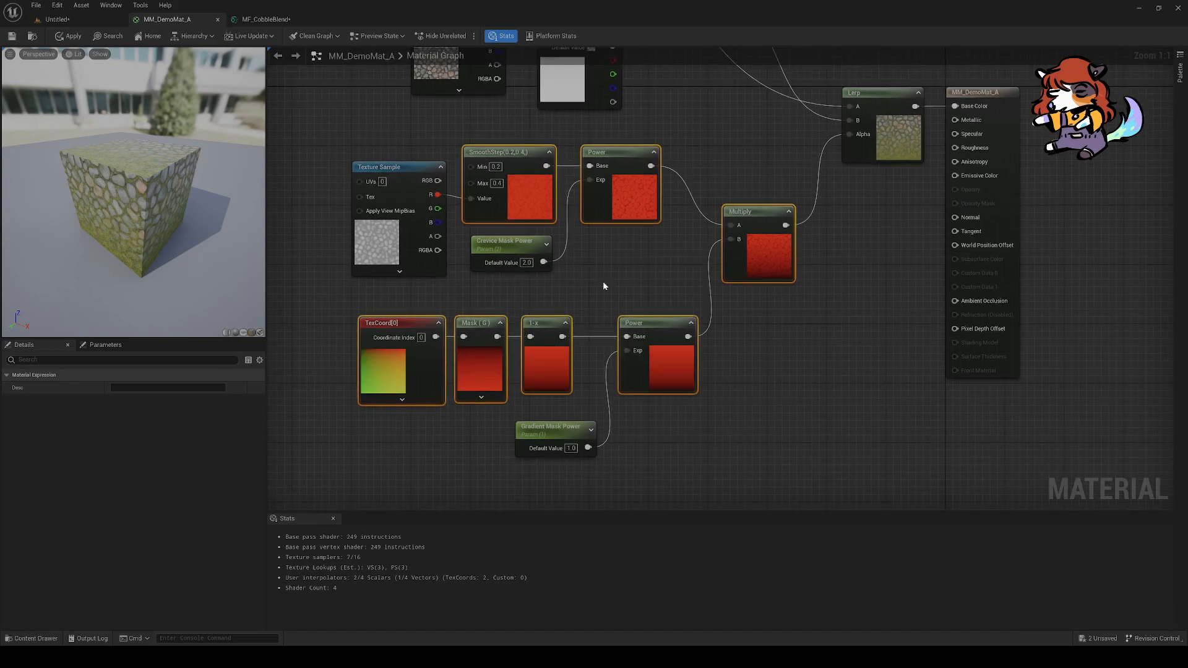
# Step: Paste the copied mask nodes into MF_CobbleBlend and connect the Multiply node to Output Result
pyautogui.click(259, 20)
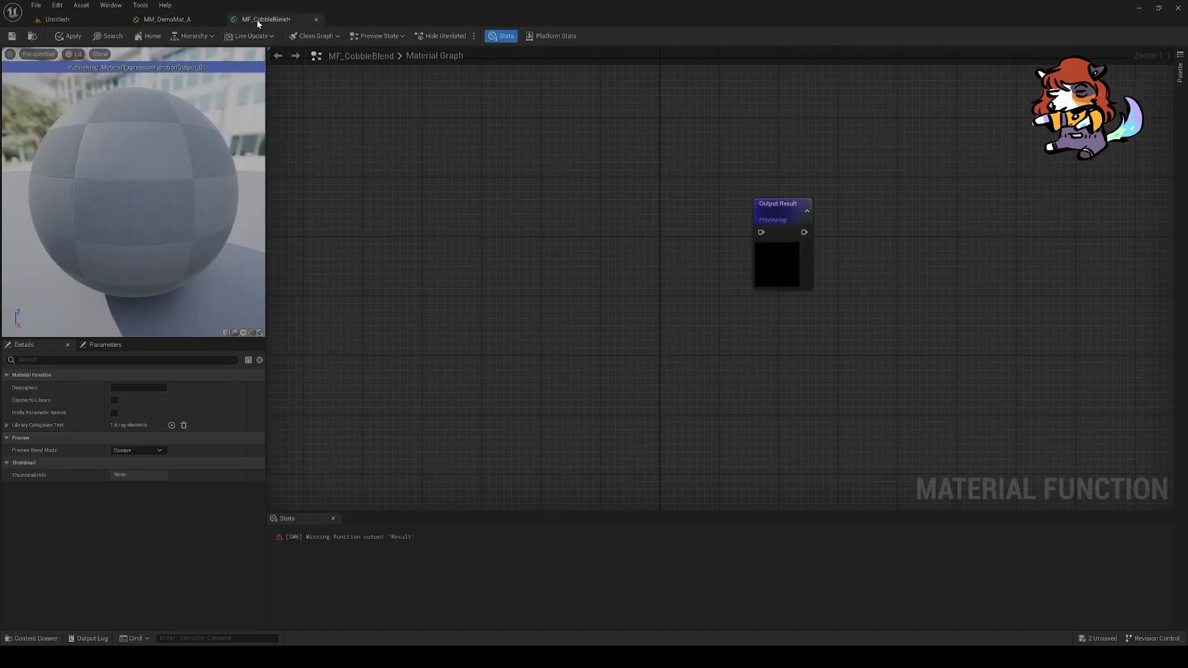
pyautogui.hotkey('ctrl', 'v')
pyautogui.moveTo(503, 281); pyautogui.dragTo(586, 285, button='right')
pyautogui.moveTo(776, 197)
pyautogui.mouseDown()
pyautogui.moveTo(769, 264)
pyautogui.moveTo(776, 208)
pyautogui.mouseUp()
pyautogui.click(776, 206)
pyautogui.moveTo(680, 278)
pyautogui.mouseDown(button='right')
pyautogui.moveTo(697, 300)
pyautogui.moveTo(689, 287)
pyautogui.mouseUp(button='right')
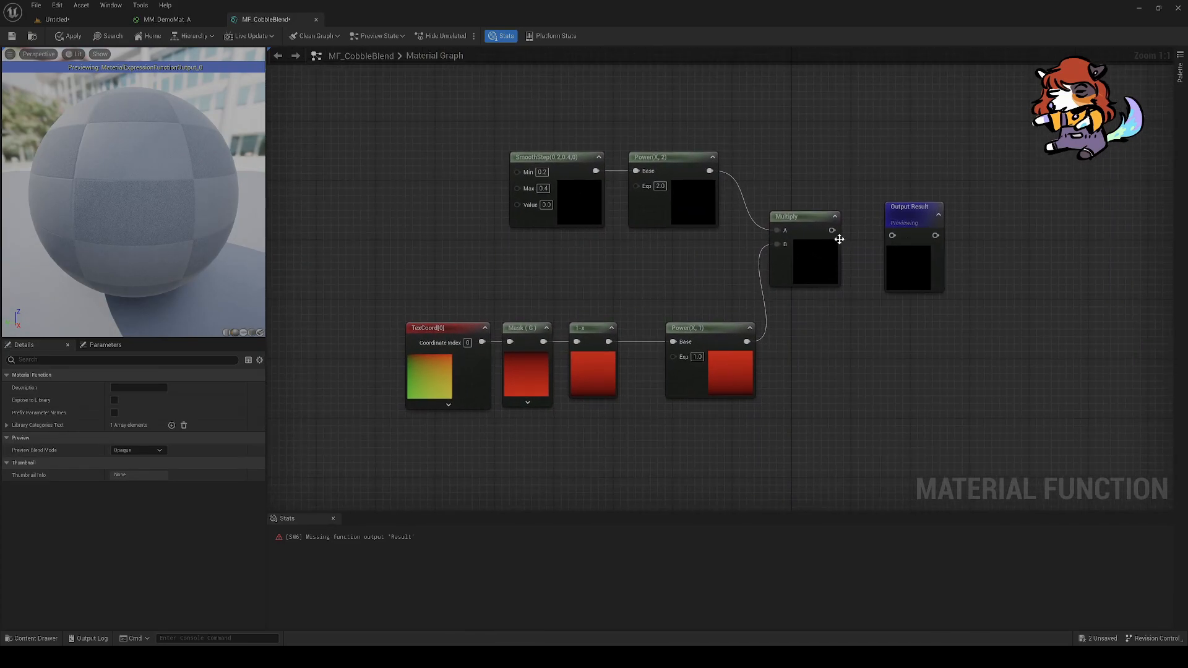
pyautogui.moveTo(831, 230); pyautogui.dragTo(892, 236)
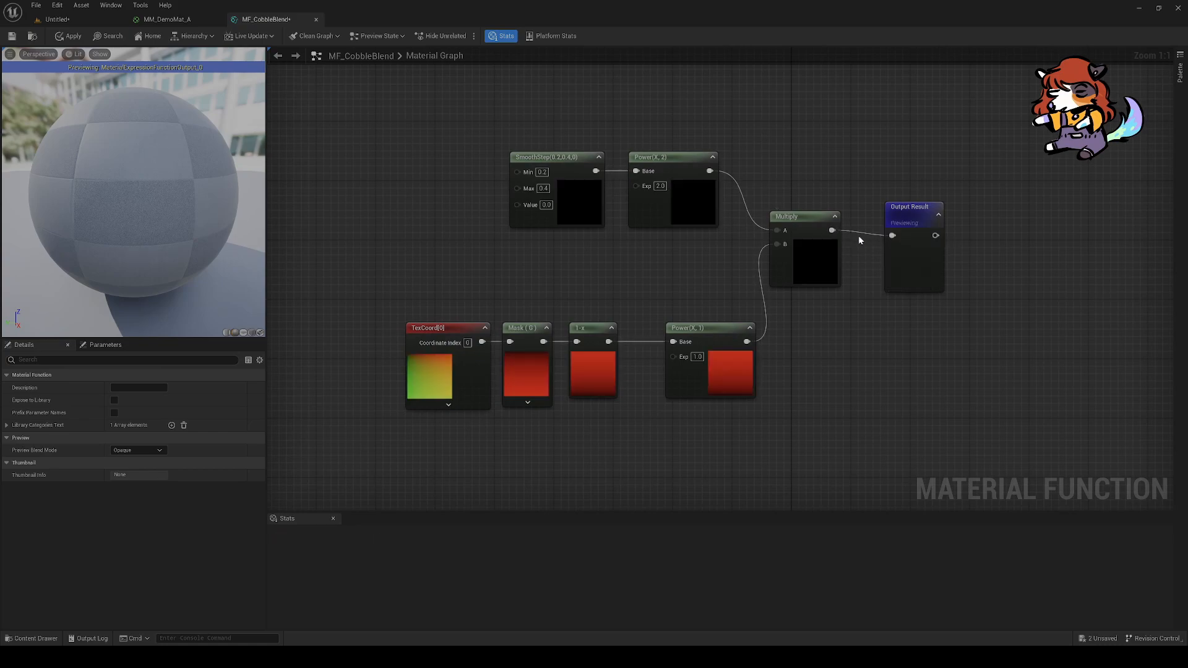
pyautogui.moveTo(528, 298); pyautogui.dragTo(470, 298, button='right')
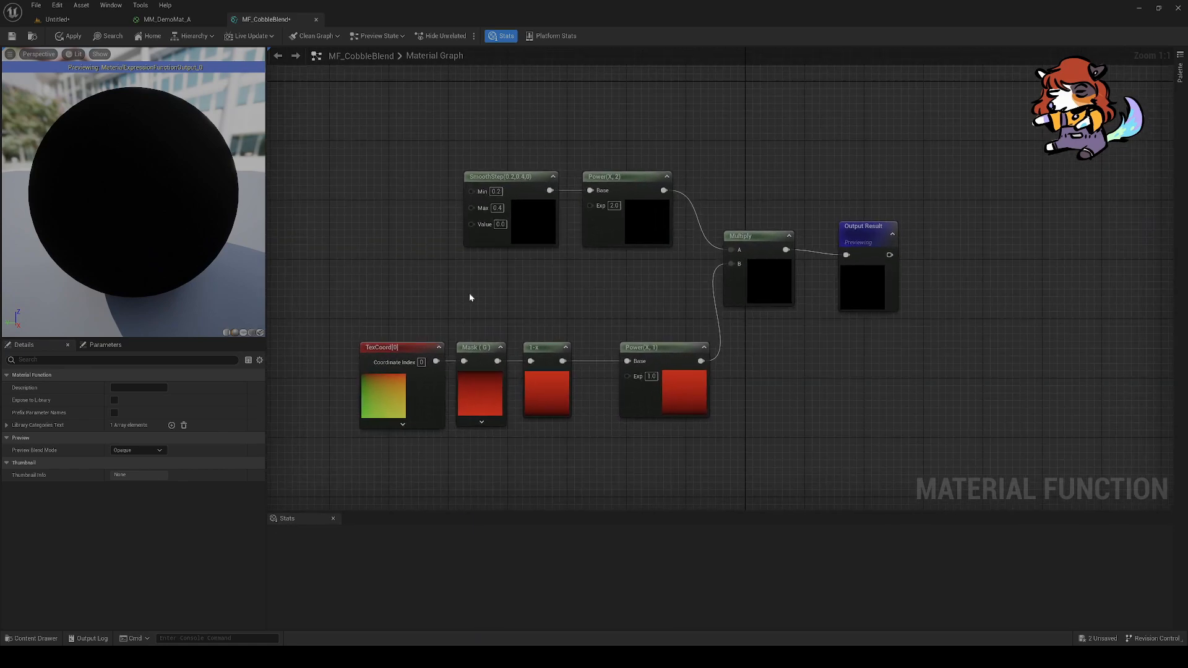
# Step: Check what feeds SmoothStep's Value in MM_DemoMat_A and add a FunctionInput node to the MF_CobbleBlend graph
pyautogui.click(548, 198)
pyautogui.click(166, 20)
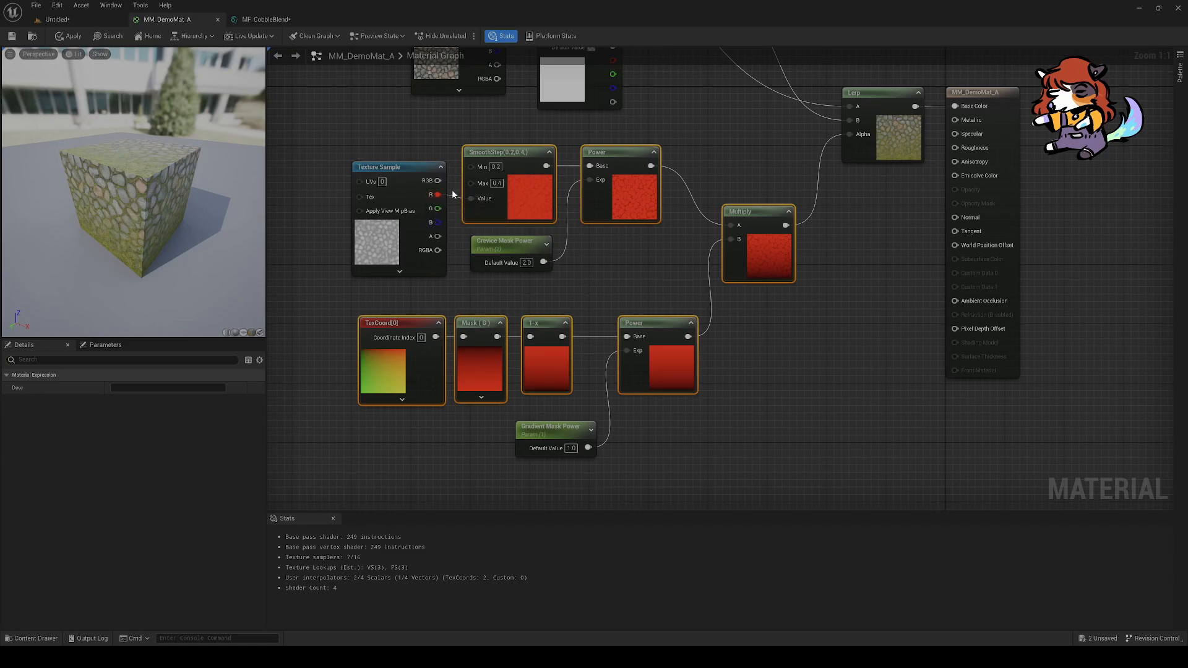
pyautogui.moveTo(461, 206); pyautogui.dragTo(472, 199)
pyautogui.click(266, 19)
pyautogui.moveTo(351, 92); pyautogui.dragTo(448, 131, button='right')
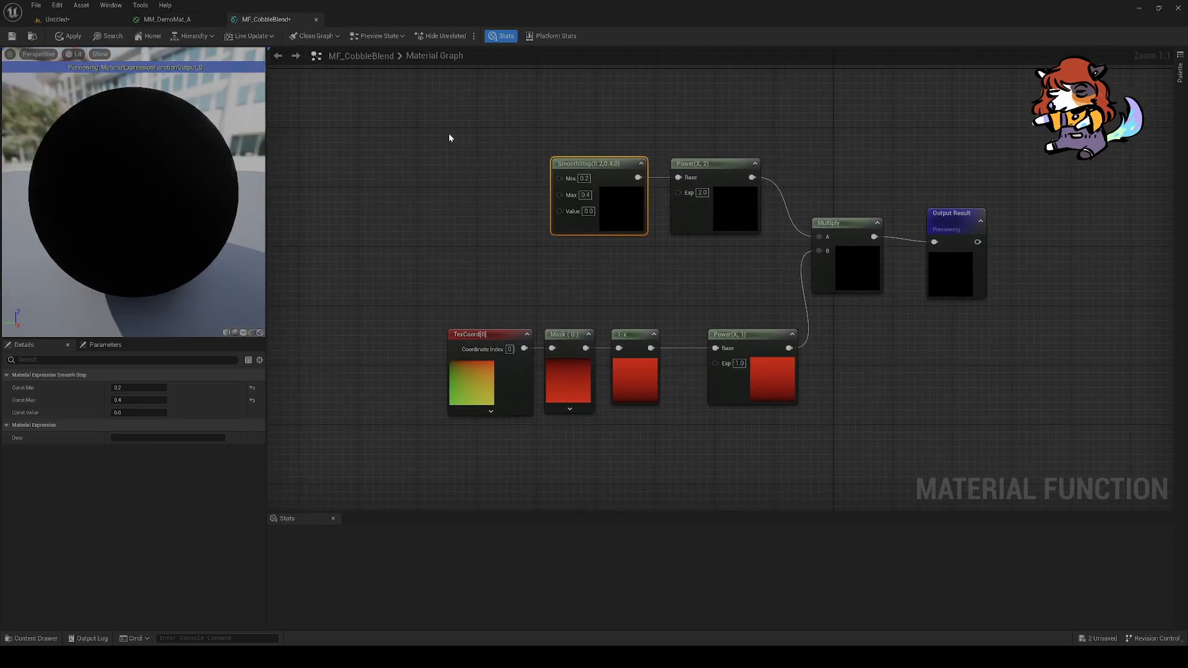
pyautogui.rightClick(418, 209)
pyautogui.write('input')
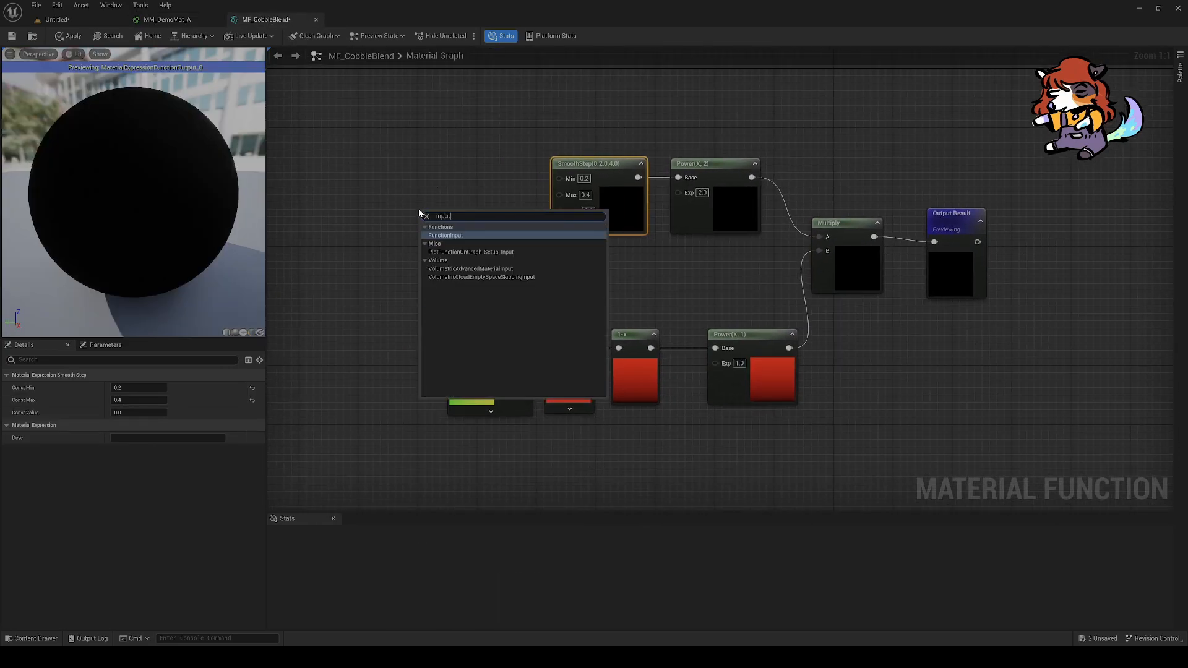
pyautogui.press('Return')
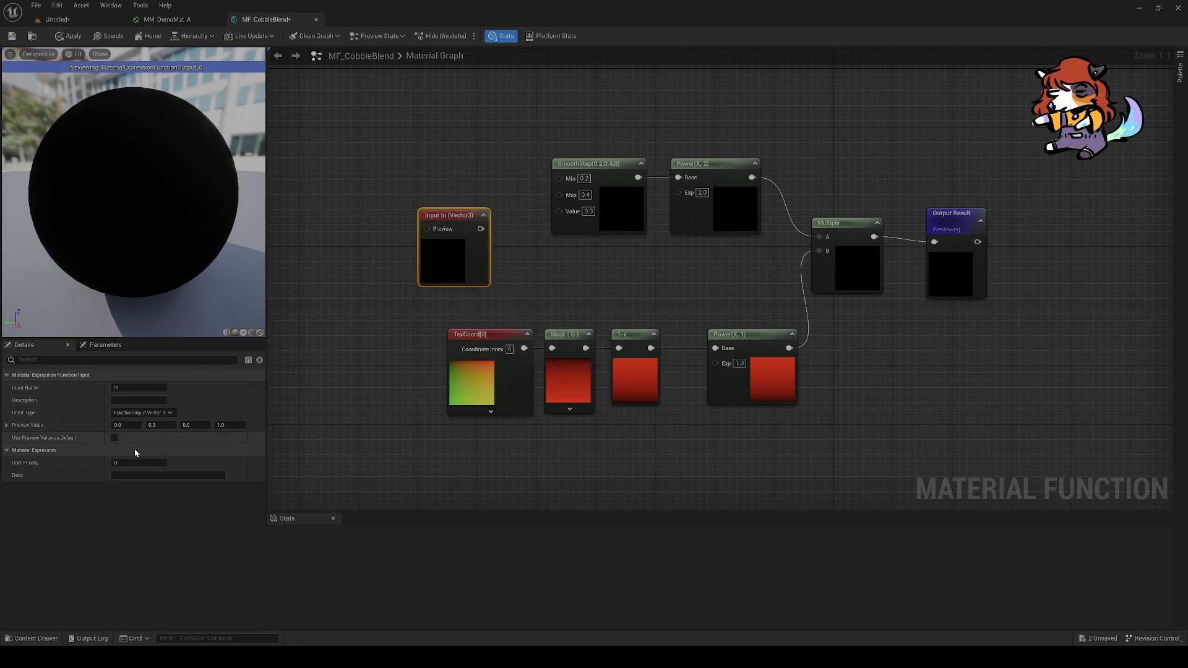
# Step: Make the function input a scalar named Height and connect it to SmoothStep's Value
pyautogui.click(141, 413)
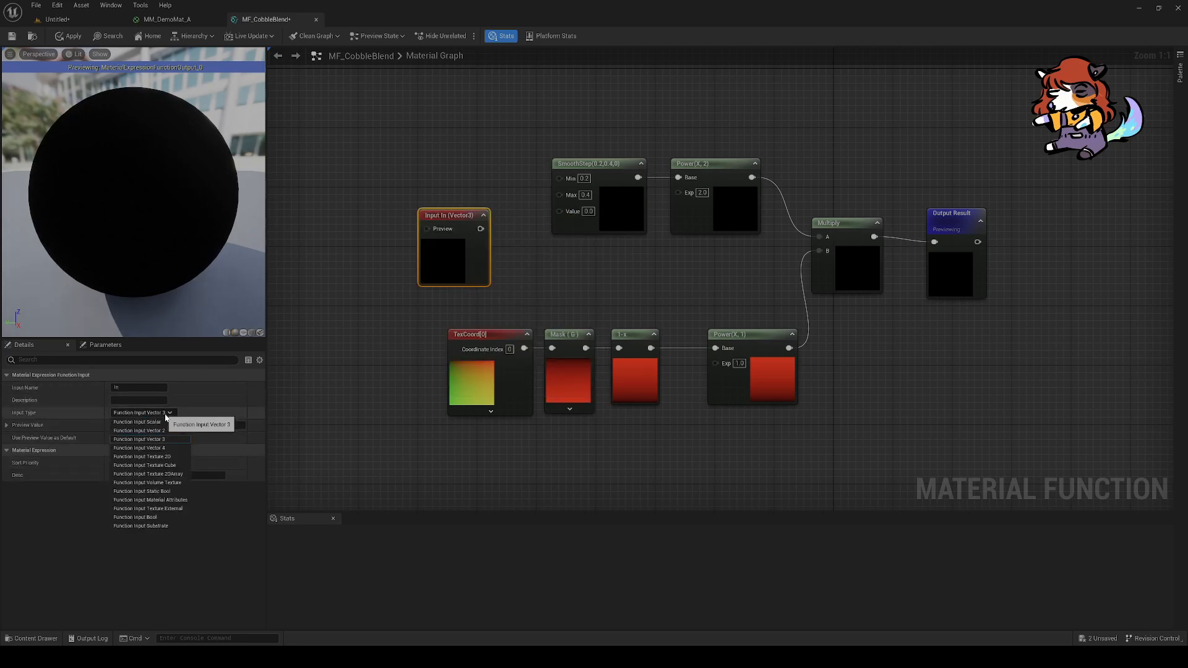
pyautogui.click(154, 422)
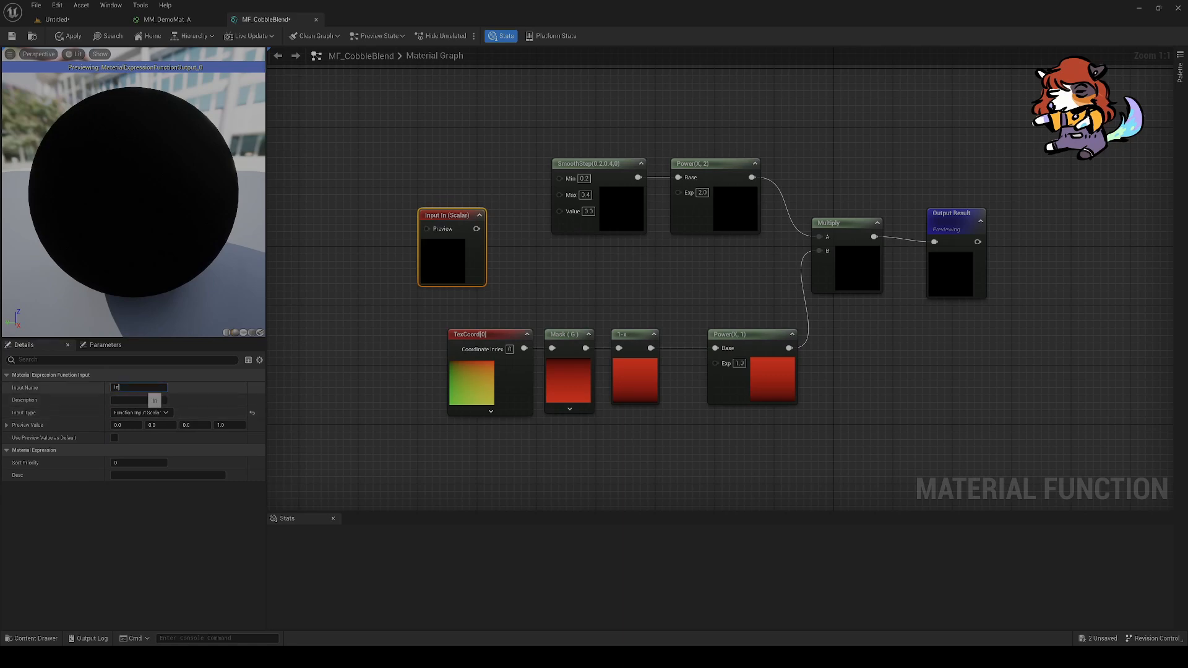
pyautogui.write('Height')
pyautogui.press('Return')
pyautogui.moveTo(489, 229); pyautogui.dragTo(560, 211)
pyautogui.moveTo(474, 255); pyautogui.dragTo(459, 241)
pyautogui.click(512, 291)
pyautogui.moveTo(512, 291); pyautogui.dragTo(462, 217, button='right')
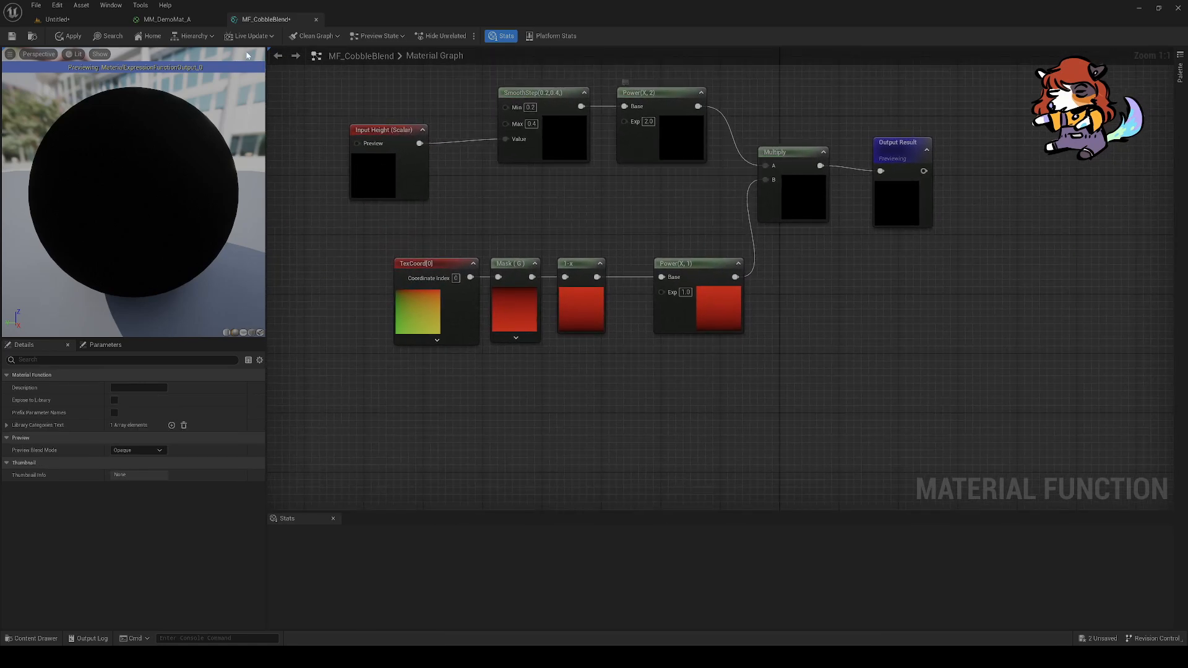
# Step: Add a second scalar function input below SmoothStep, collapse its preview and connect it to the upper Power node's Exp
pyautogui.click(169, 20)
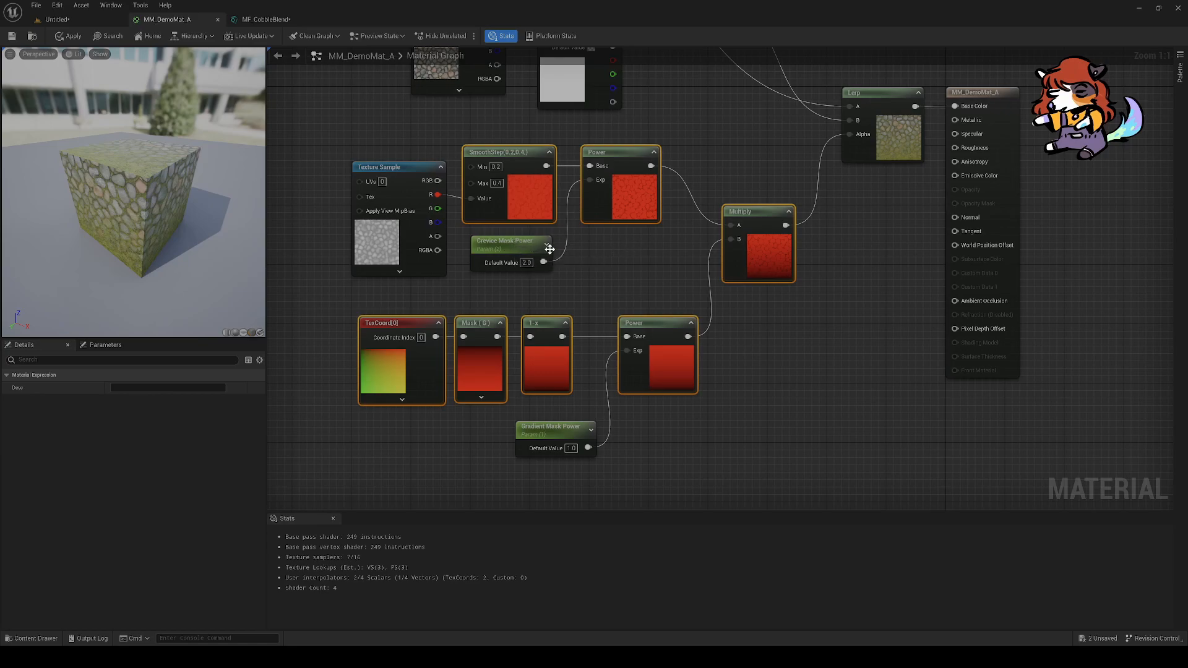
pyautogui.click(267, 19)
pyautogui.moveTo(534, 199); pyautogui.dragTo(582, 227, button='right')
pyautogui.rightClick(573, 227)
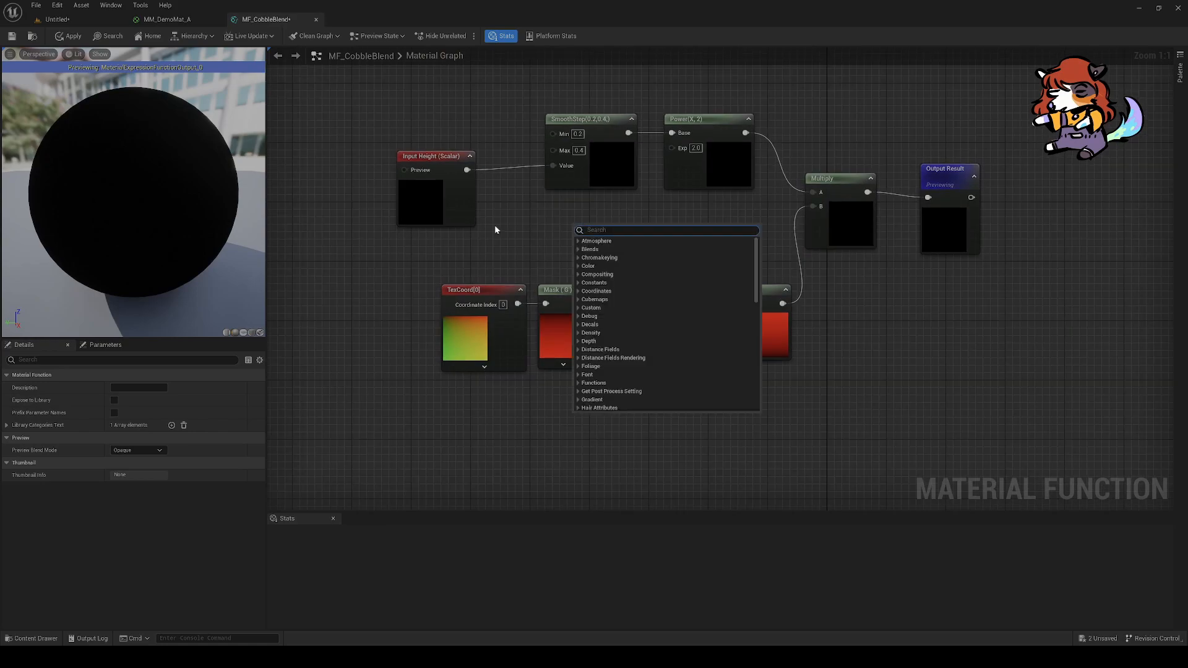
pyautogui.write('input')
pyautogui.press('Return')
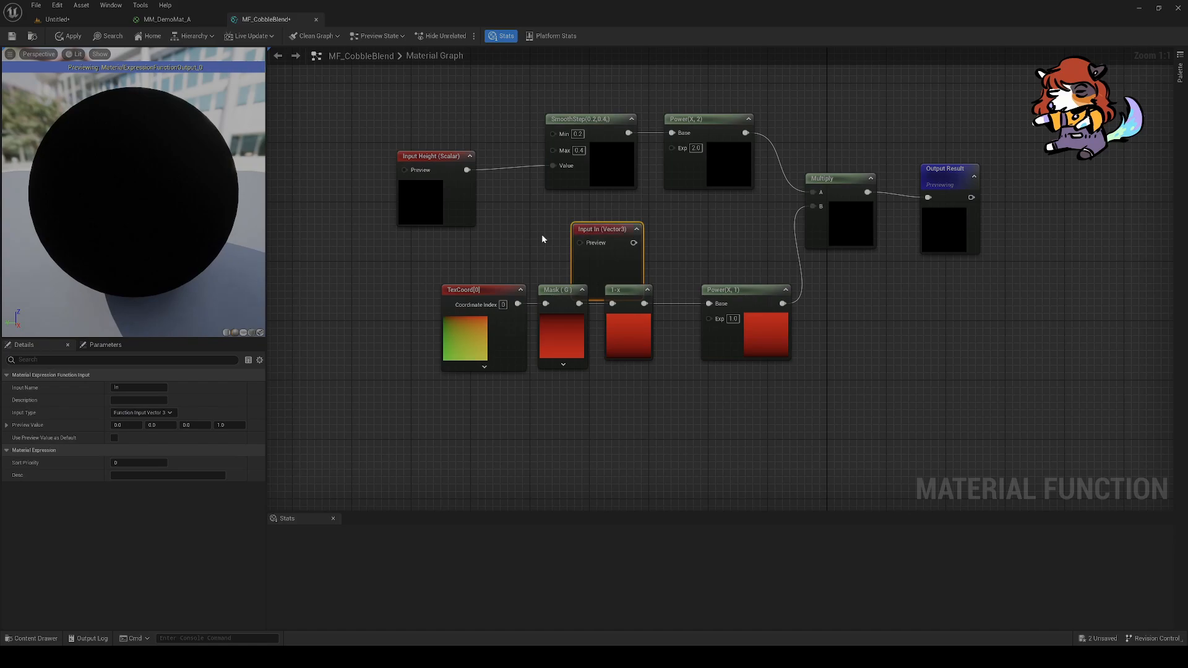
pyautogui.click(156, 414)
pyautogui.click(156, 423)
pyautogui.click(633, 229)
pyautogui.moveTo(610, 235); pyautogui.dragTo(672, 147)
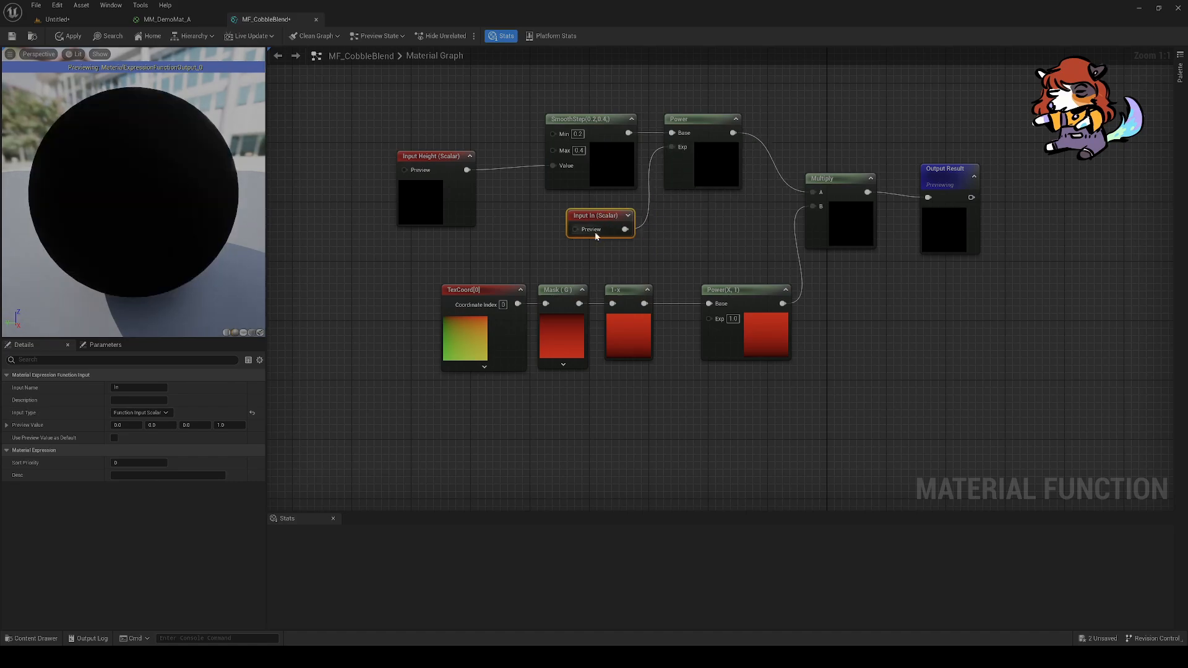
# Step: Name the second function input Crevice Mask Power and shift it left below SmoothStep
pyautogui.click(137, 388)
pyautogui.hotkey('ctrl', 'a')
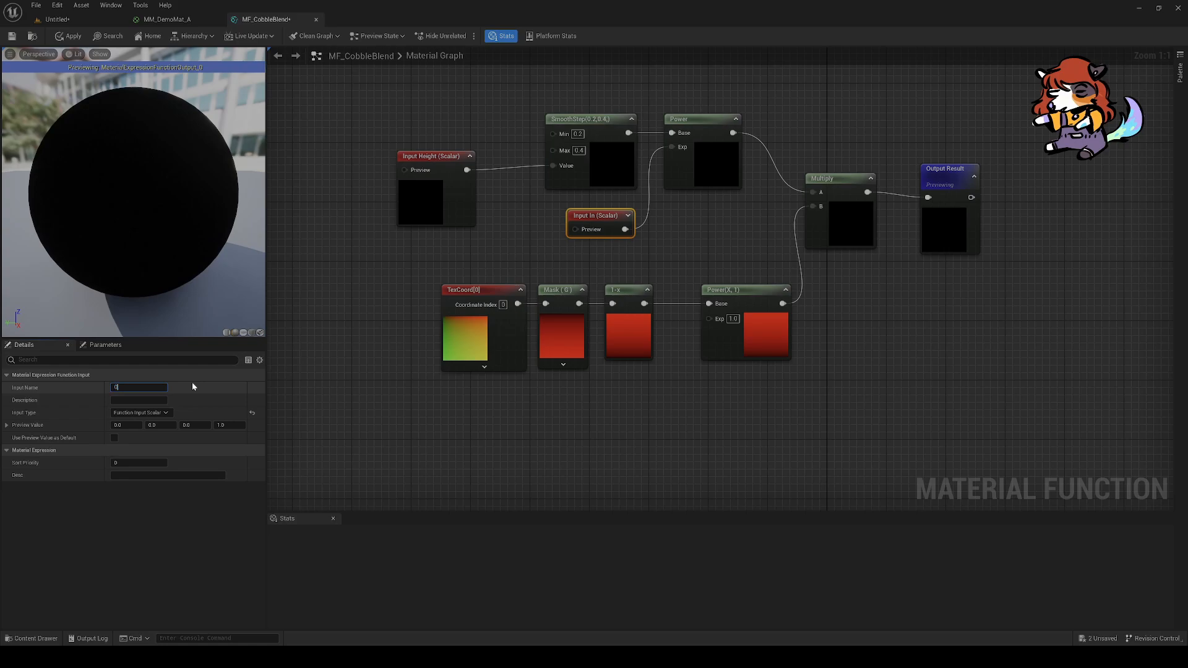
pyautogui.write('Crevice Mask Power')
pyautogui.press('Return')
pyautogui.moveTo(645, 225); pyautogui.dragTo(599, 226)
pyautogui.moveTo(469, 241); pyautogui.dragTo(467, 216, button='right')
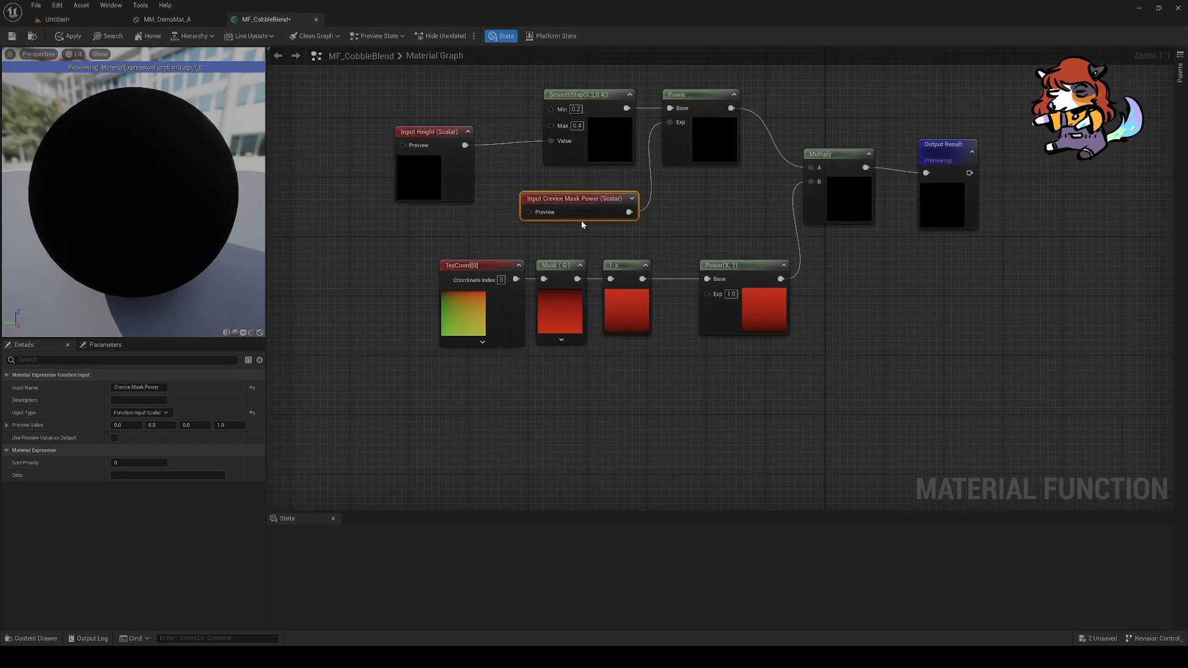
# Step: Duplicate the Crevice Mask Power input as Gradient Mask Power and connect it to the lower Power node's Exp
pyautogui.hotkey('ctrl', 'd')
pyautogui.moveTo(653, 363); pyautogui.dragTo(708, 294)
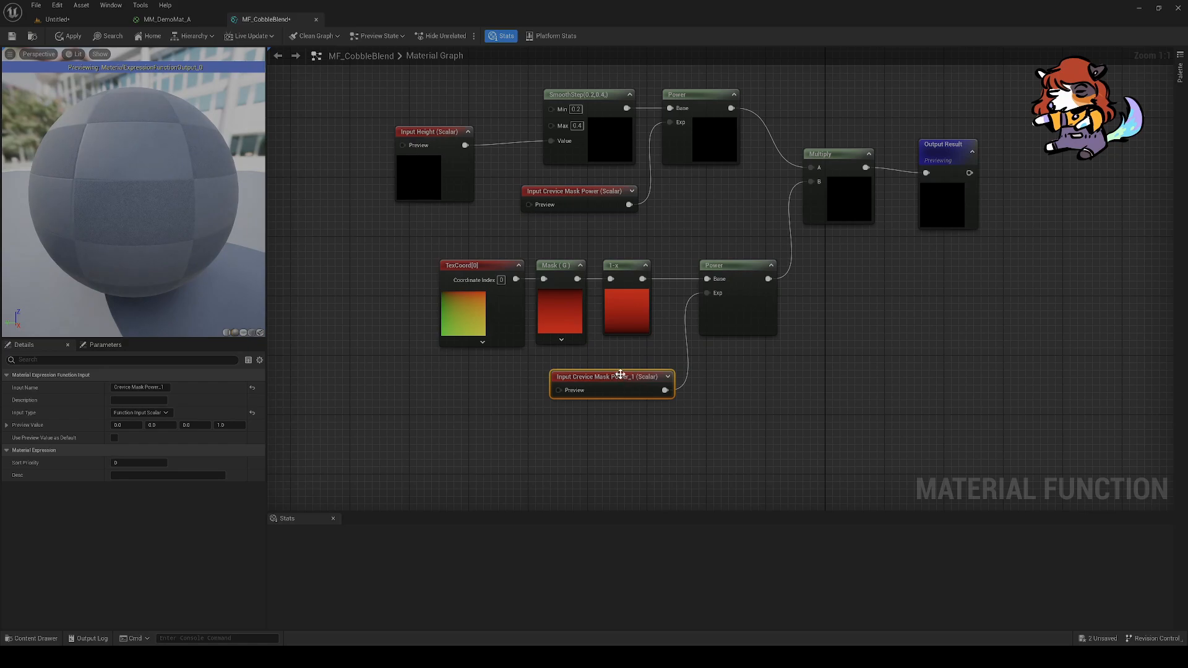
pyautogui.moveTo(619, 376); pyautogui.dragTo(605, 380)
pyautogui.click(163, 388)
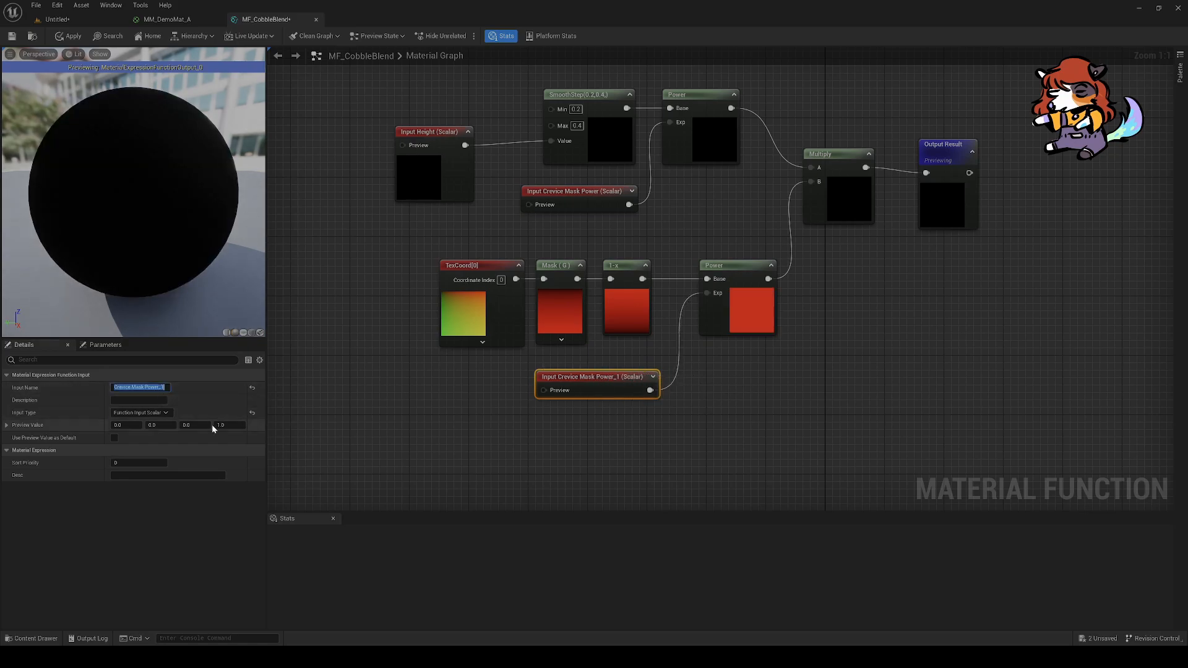
pyautogui.write('Gradient Mask Power')
pyautogui.press('Return')
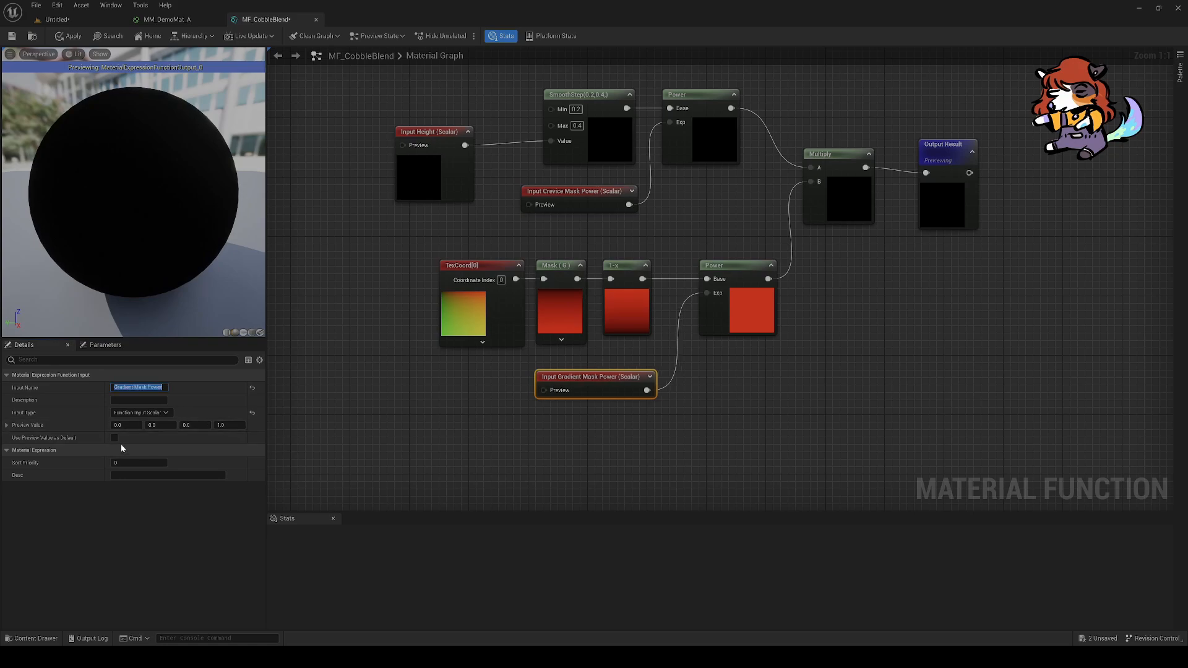
# Step: Move the Height input slightly closer to SmoothStep and collapse its preview
pyautogui.click(453, 356)
pyautogui.moveTo(453, 356); pyautogui.dragTo(429, 381, button='right')
pyautogui.click(410, 209)
pyautogui.moveTo(410, 209); pyautogui.dragTo(437, 206)
pyautogui.moveTo(438, 213); pyautogui.dragTo(385, 233, button='right')
pyautogui.moveTo(387, 218); pyautogui.dragTo(383, 226)
pyautogui.moveTo(386, 236); pyautogui.dragTo(384, 210, button='right')
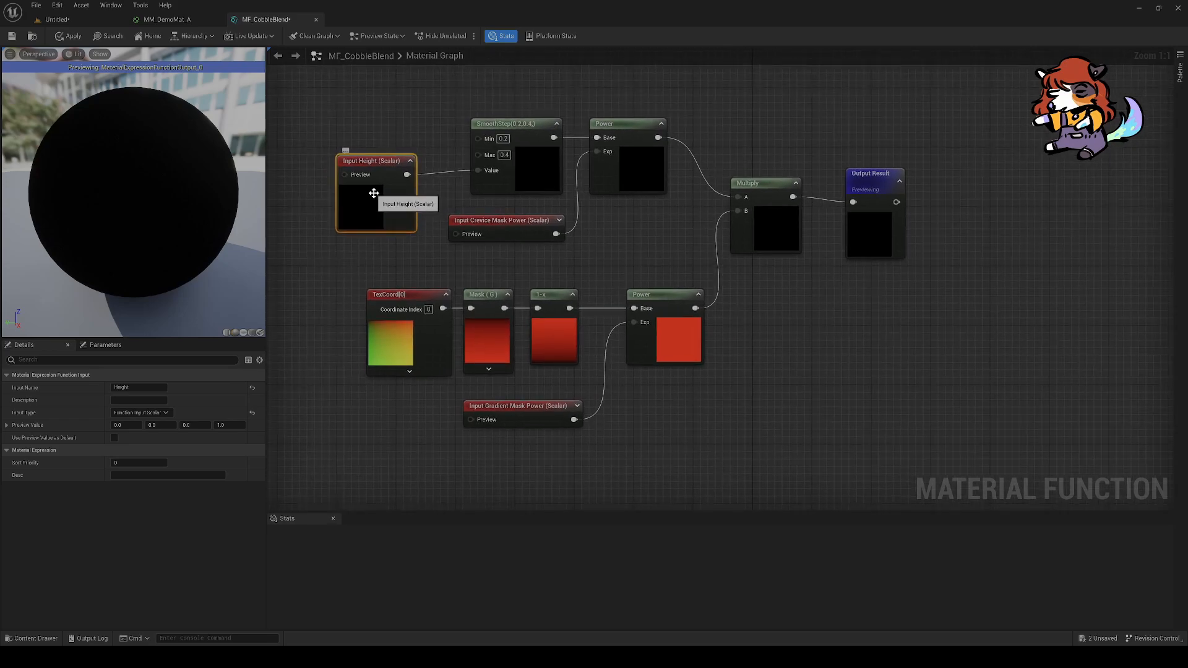
pyautogui.click(409, 161)
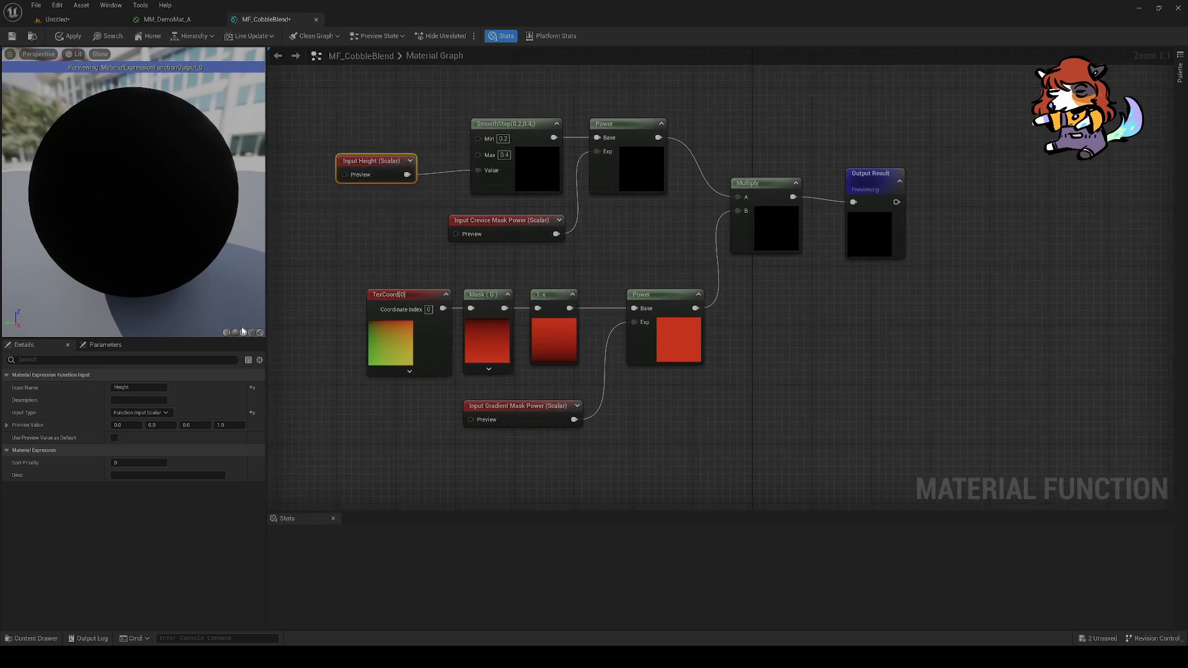
# Step: Move the Height input slightly upward beside SmoothStep, and apply and save the changes to MF_CobbleBlend
pyautogui.moveTo(388, 181); pyautogui.dragTo(395, 155, button='right')
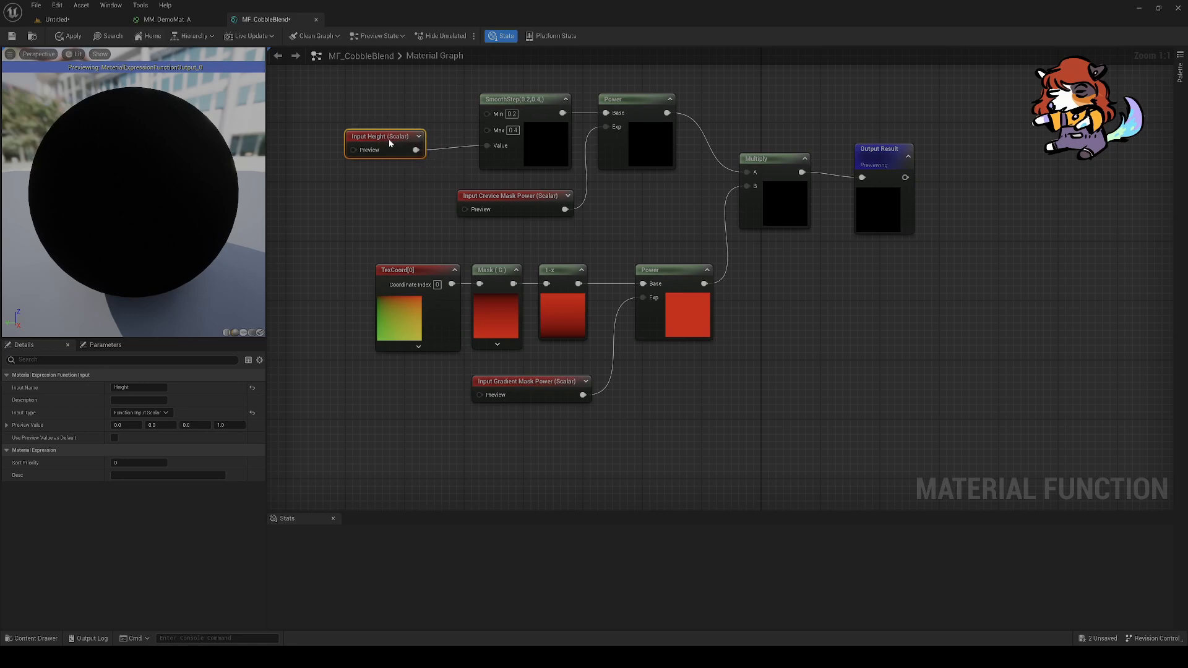
pyautogui.moveTo(390, 135); pyautogui.dragTo(390, 120)
pyautogui.click(78, 35)
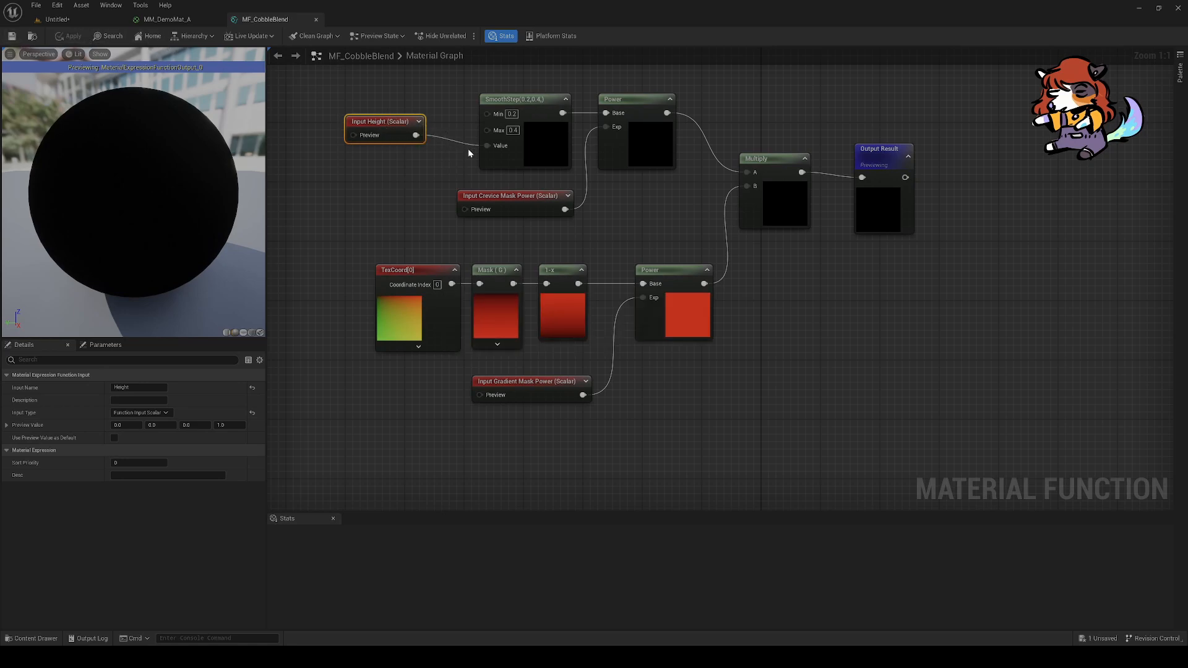
pyautogui.click(160, 36)
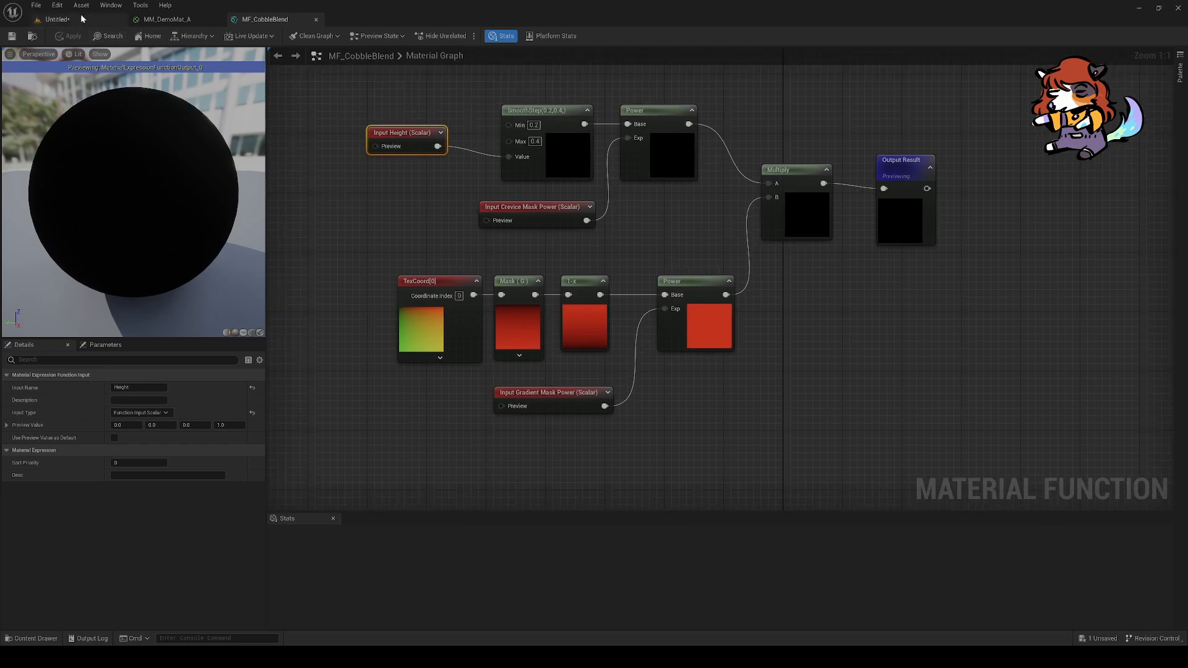
pyautogui.click(57, 20)
pyautogui.moveTo(631, 475); pyautogui.dragTo(808, 452)
pyautogui.moveTo(794, 427); pyautogui.dragTo(701, 330, button='right')
pyautogui.moveTo(776, 364); pyautogui.dragTo(727, 331)
pyautogui.press('Delete')
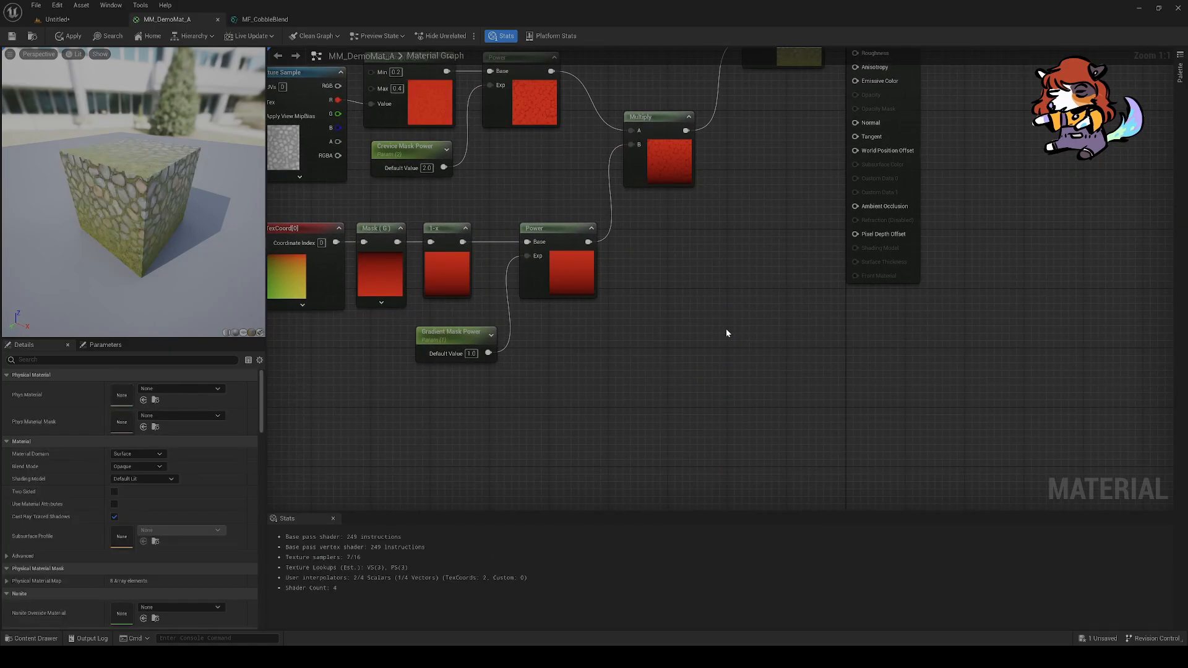
pyautogui.click(265, 19)
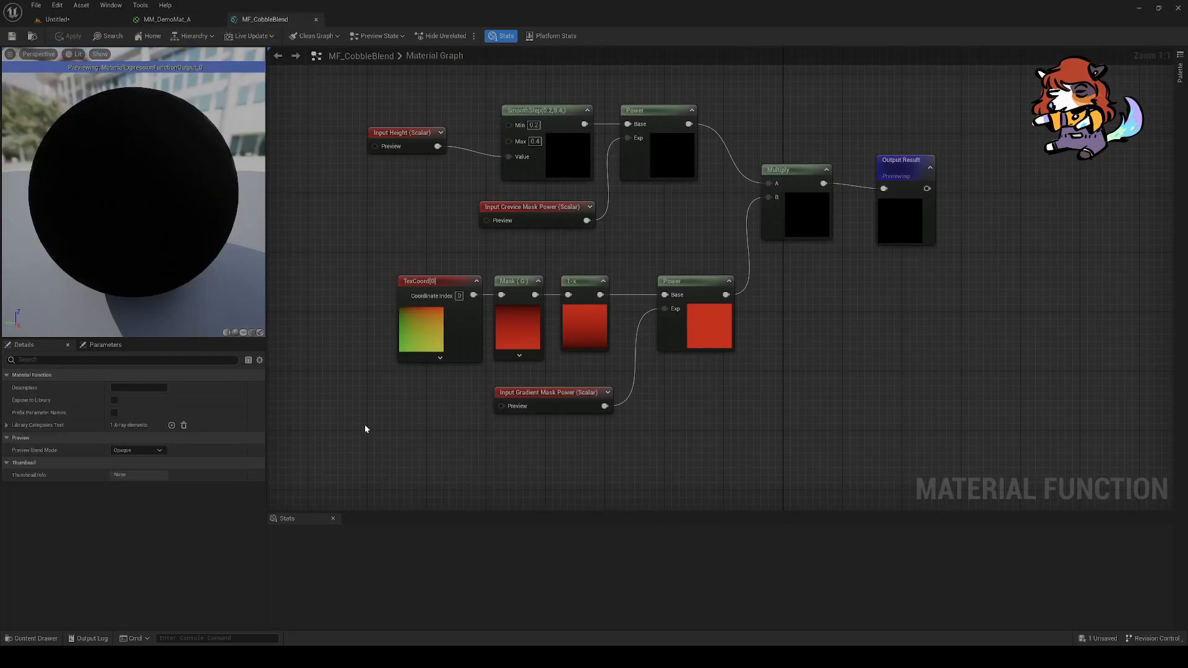
pyautogui.moveTo(34, 402)
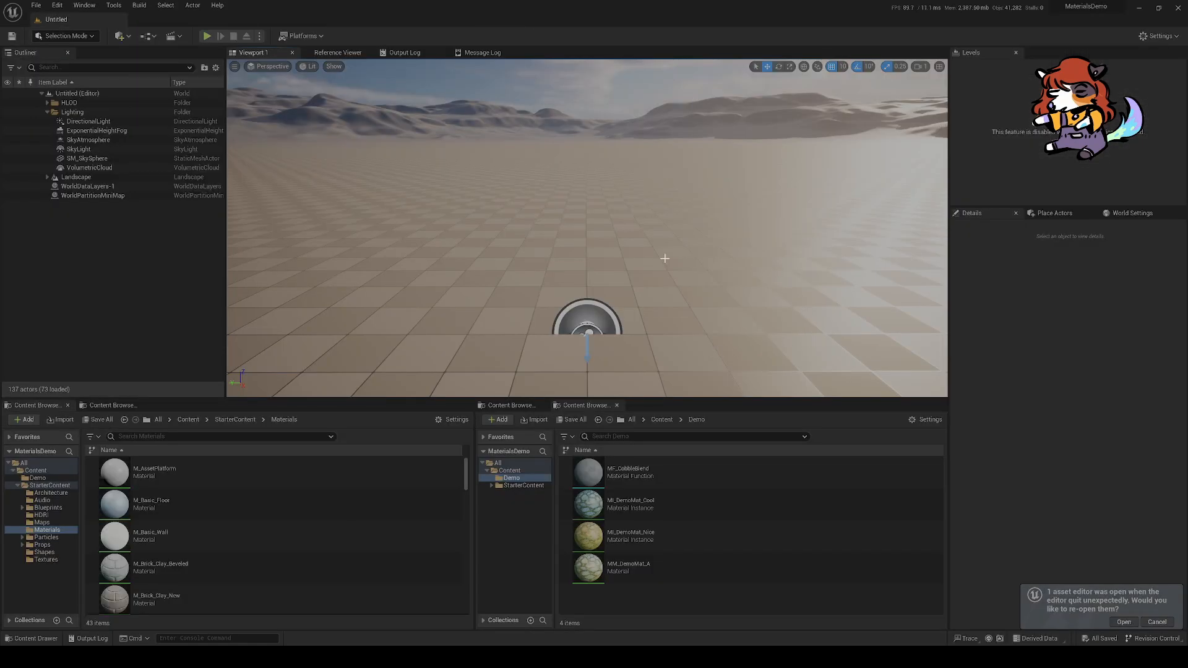
pyautogui.moveTo(665, 258)
pyautogui.mouseDown(button='right')
pyautogui.moveTo(662, 274)
pyautogui.moveTo(677, 267)
pyautogui.mouseUp(button='right')
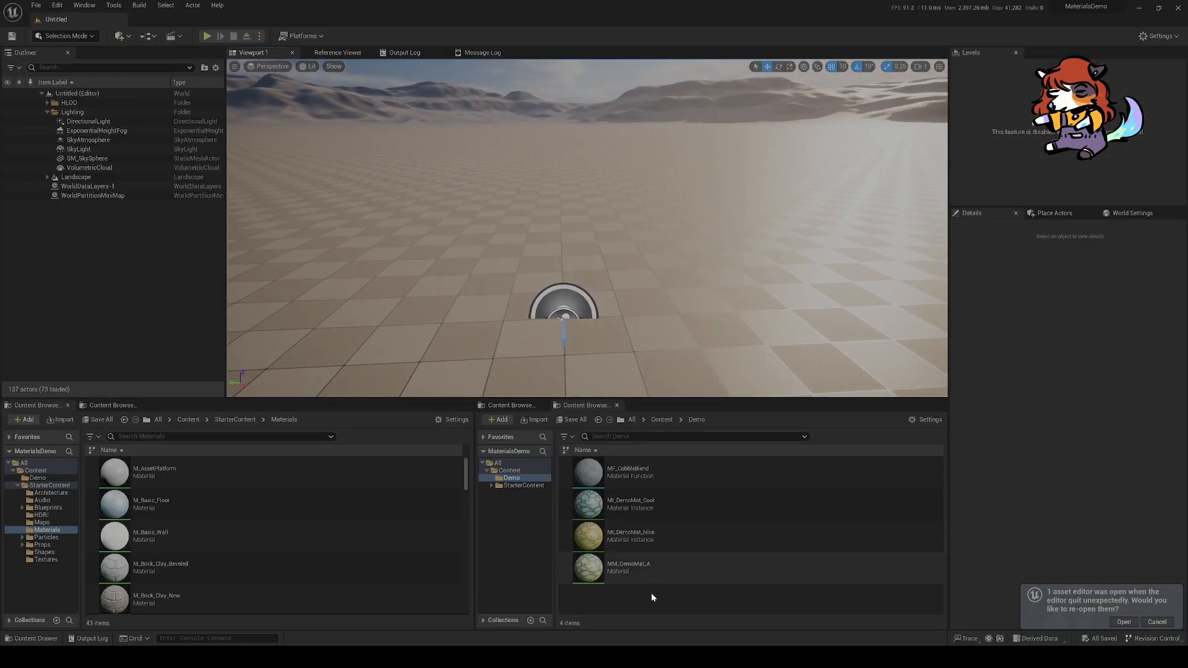
# Step: Open the MF_CobbleBlend material function from the Demo folder and enable Expose to Library
pyautogui.doubleClick(636, 474)
pyautogui.moveTo(483, 379); pyautogui.dragTo(599, 353, button='right')
pyautogui.moveTo(179, 167); pyautogui.dragTo(310, 26)
pyautogui.click(299, 414)
pyautogui.click(114, 400)
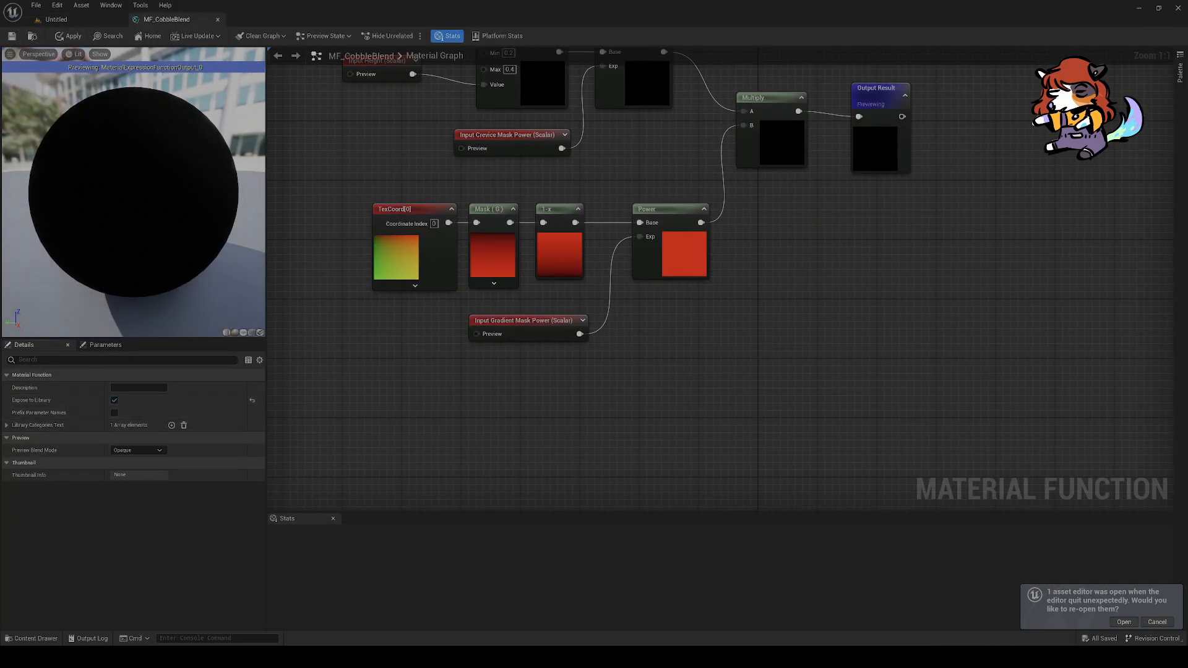
# Step: Open MM_DemoMat_A and add the MF_CobbleBlend function node in the empty area below the Multiply node
pyautogui.click(56, 19)
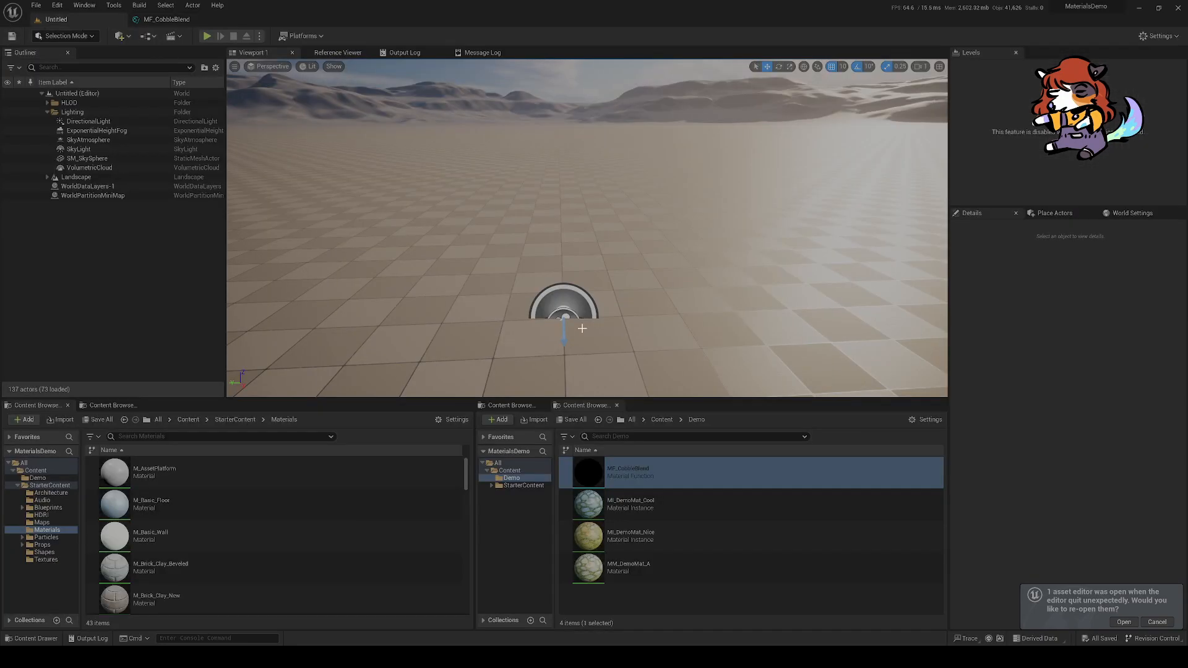
pyautogui.doubleClick(654, 561)
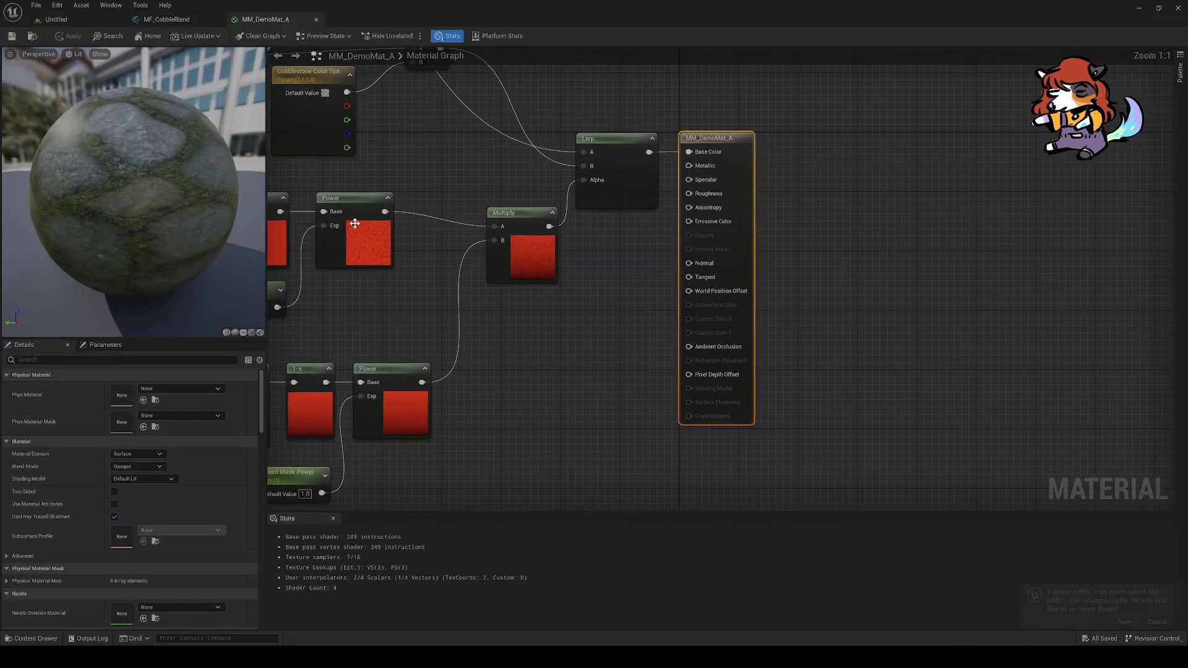
pyautogui.scroll(4, 655, 340)
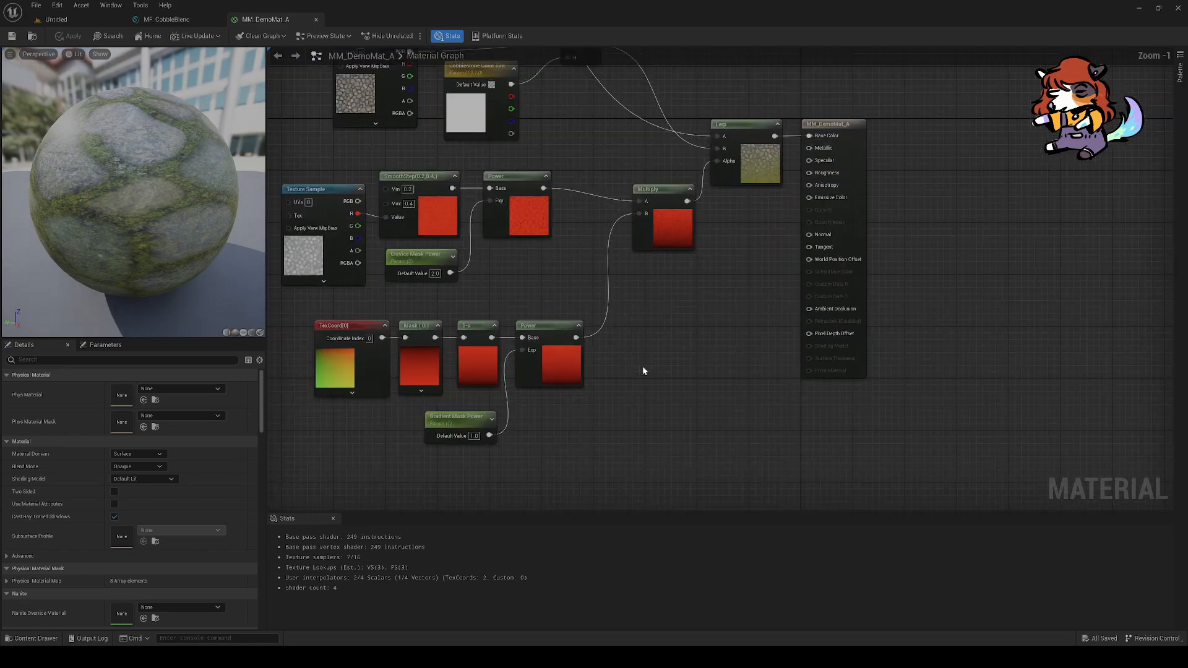
pyautogui.rightClick(665, 340)
pyautogui.write('cobble')
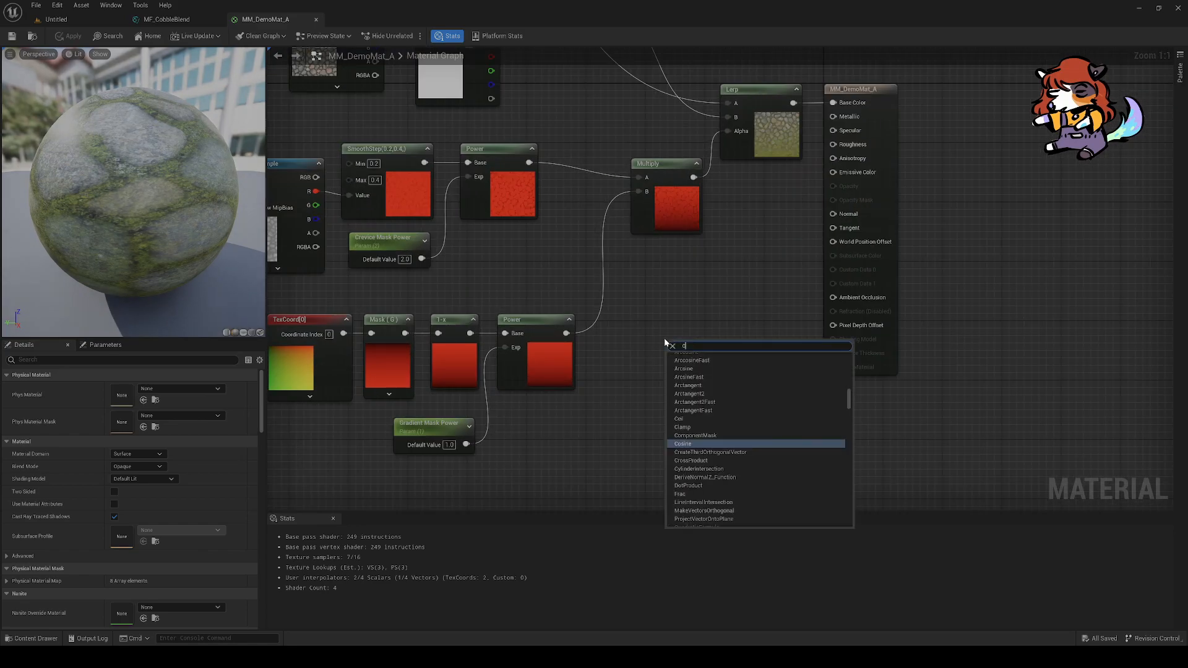
pyautogui.press('Return')
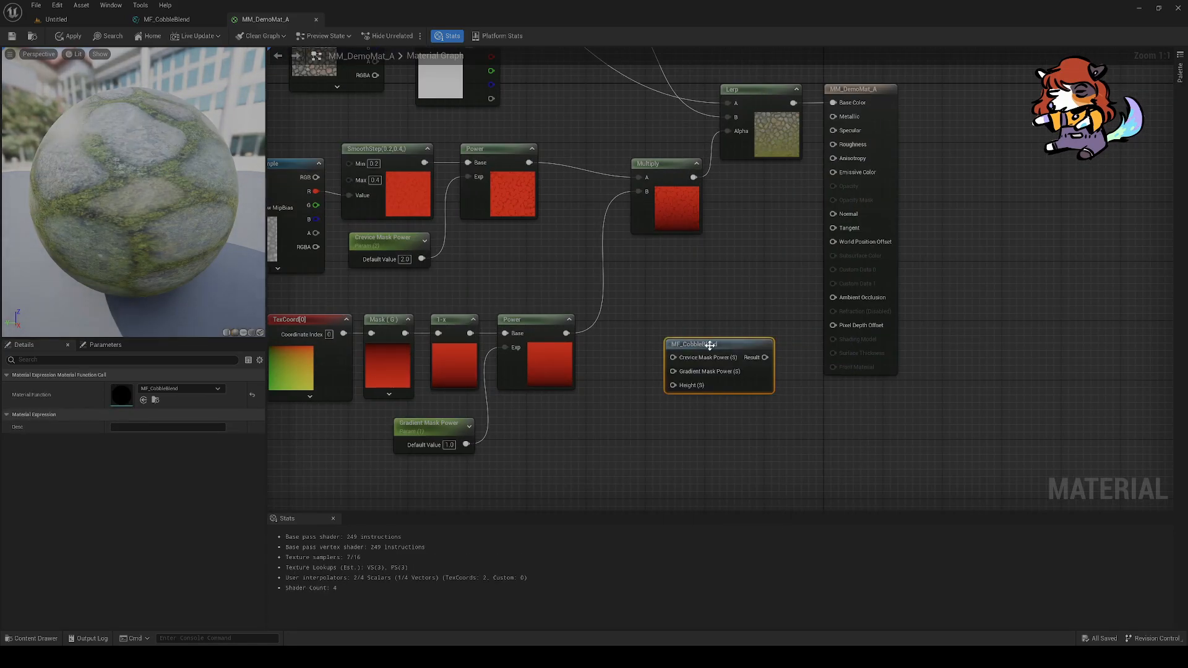
pyautogui.moveTo(709, 344); pyautogui.dragTo(682, 343)
# Step: Delete the old mask nodes SmoothStep, both Powers, Multiply, TexCoord, Mask and 1-x, keeping the texture sample and mask power parameters
pyautogui.moveTo(593, 275); pyautogui.dragTo(697, 285, button='right')
pyautogui.moveTo(823, 237); pyautogui.dragTo(592, 183)
pyautogui.moveTo(518, 172); pyautogui.dragTo(520, 174)
pyautogui.press('Delete')
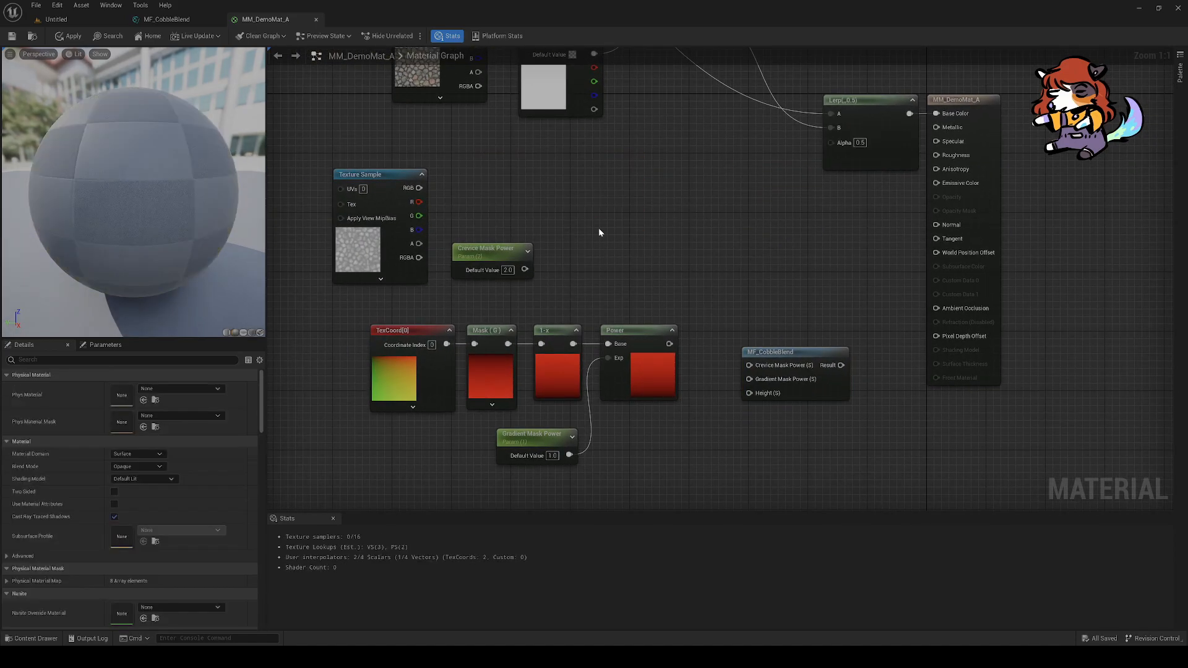
pyautogui.moveTo(685, 330); pyautogui.dragTo(454, 383)
pyautogui.press('Delete')
# Step: Place the MF_CobbleBlend node beside the height Texture Sample and stack the Crevice and Gradient Mask Power parameters below the sample
pyautogui.moveTo(824, 354); pyautogui.dragTo(685, 236)
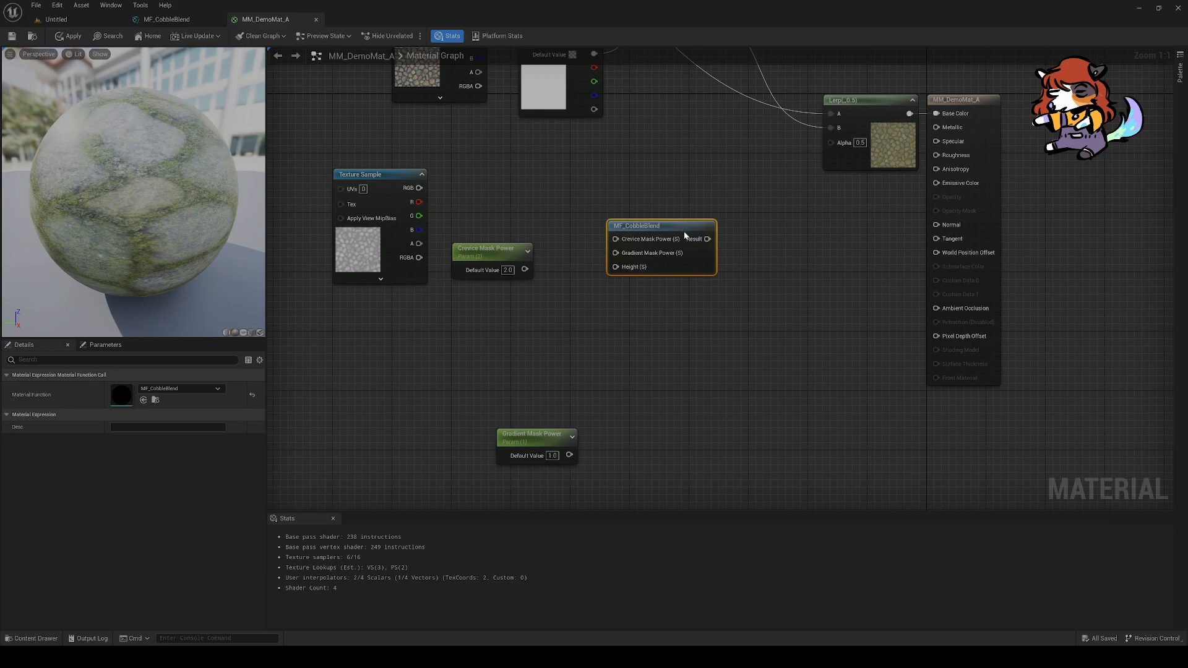
pyautogui.moveTo(501, 275); pyautogui.dragTo(419, 335)
pyautogui.moveTo(532, 444); pyautogui.dragTo(405, 362)
pyautogui.moveTo(425, 310); pyautogui.dragTo(462, 317)
pyautogui.moveTo(564, 326)
pyautogui.mouseDown()
pyautogui.moveTo(619, 255)
pyautogui.moveTo(564, 317)
pyautogui.mouseUp()
pyautogui.click(522, 295)
pyautogui.moveTo(522, 296); pyautogui.dragTo(491, 327, button='right')
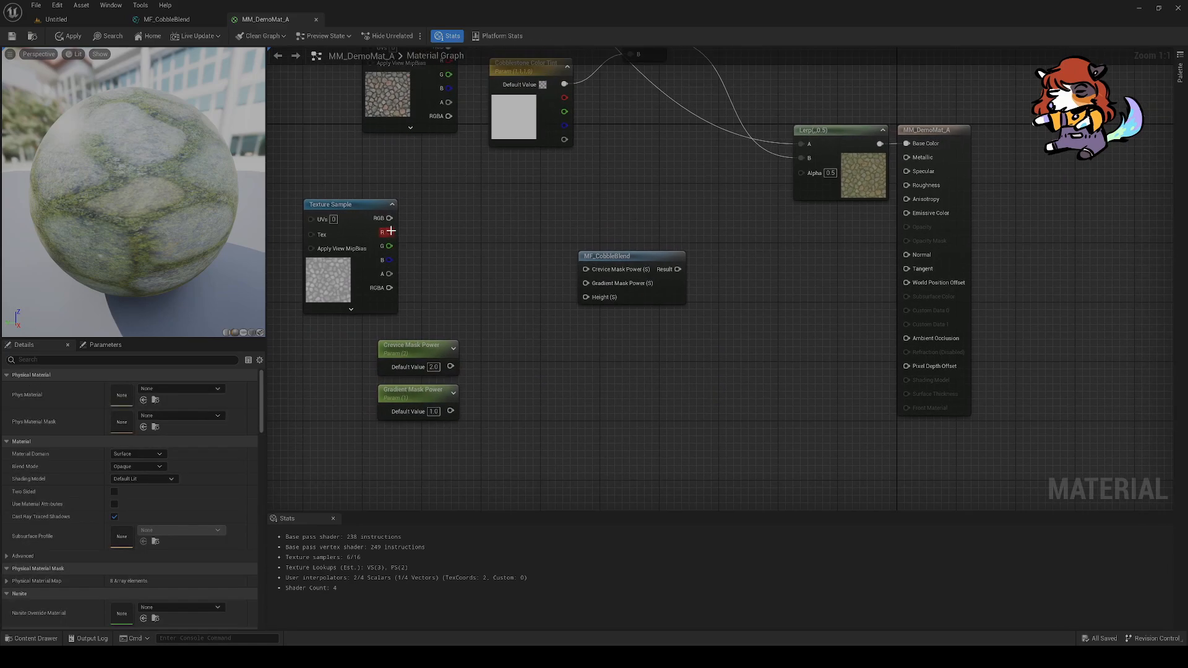
# Step: Shift the height Texture Sample closer to MF_CobbleBlend and connect its R output to the function's Height input
pyautogui.moveTo(346, 272); pyautogui.dragTo(383, 265)
pyautogui.moveTo(426, 225); pyautogui.dragTo(586, 275)
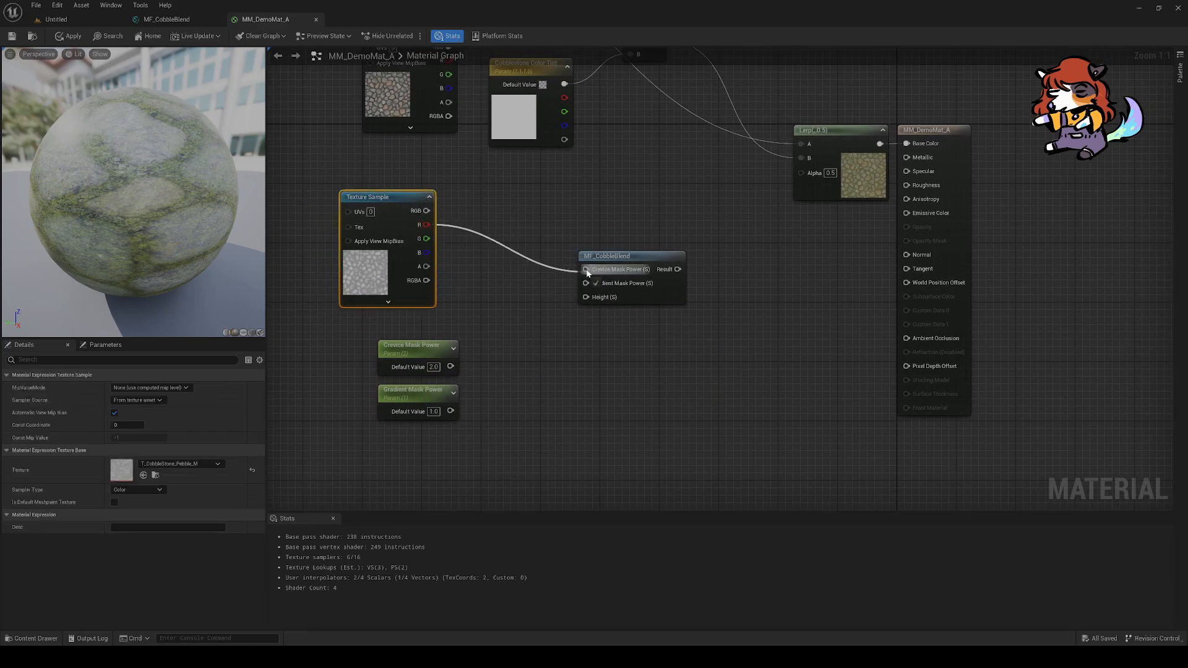
pyautogui.click(594, 313)
pyautogui.keyDown('alt'); pyautogui.click(567, 268); pyautogui.keyUp('alt')
pyautogui.moveTo(427, 225); pyautogui.dragTo(587, 298)
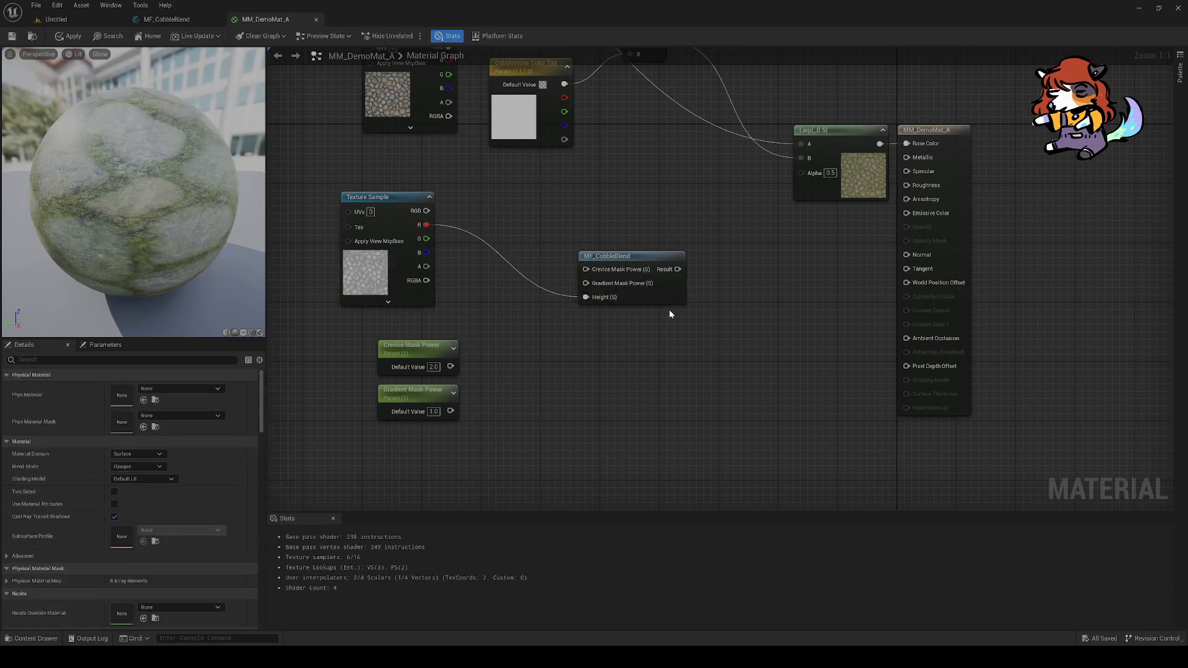
# Step: Connect MF_CobbleBlend's Result to the Lerp's Alpha and move the function node closer to the Texture Sample
pyautogui.click(671, 276)
pyautogui.moveTo(671, 276); pyautogui.dragTo(694, 306)
pyautogui.moveTo(922, 265); pyautogui.dragTo(801, 172)
pyautogui.moveTo(676, 328); pyautogui.dragTo(630, 305)
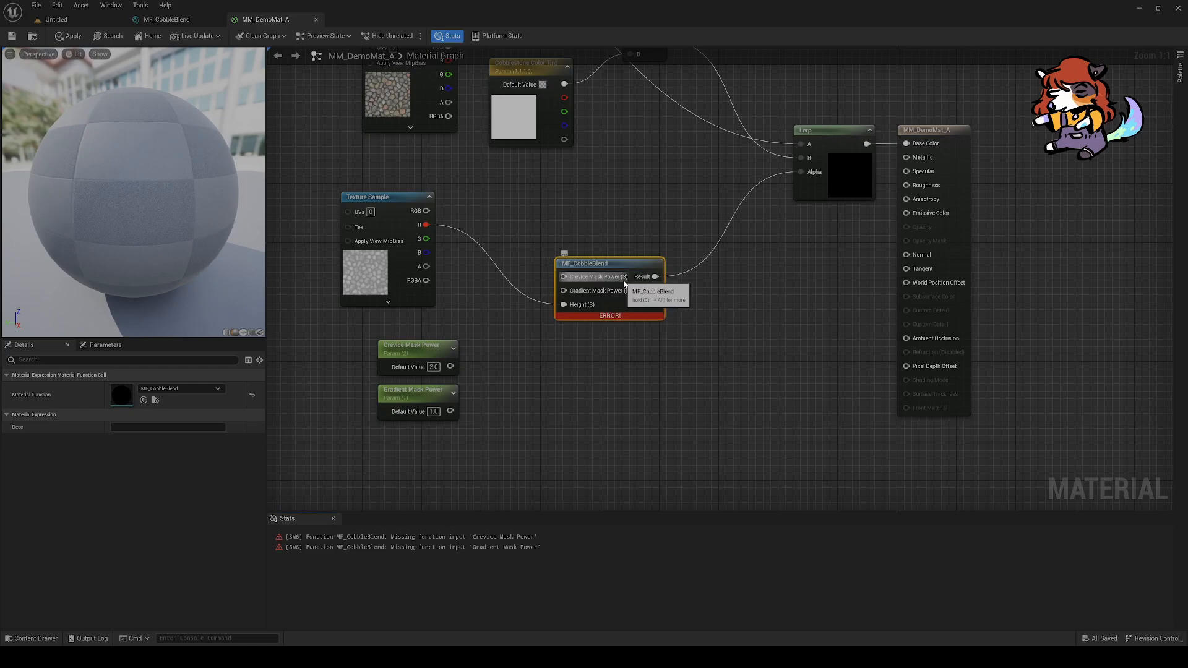
pyautogui.moveTo(634, 290); pyautogui.dragTo(611, 283)
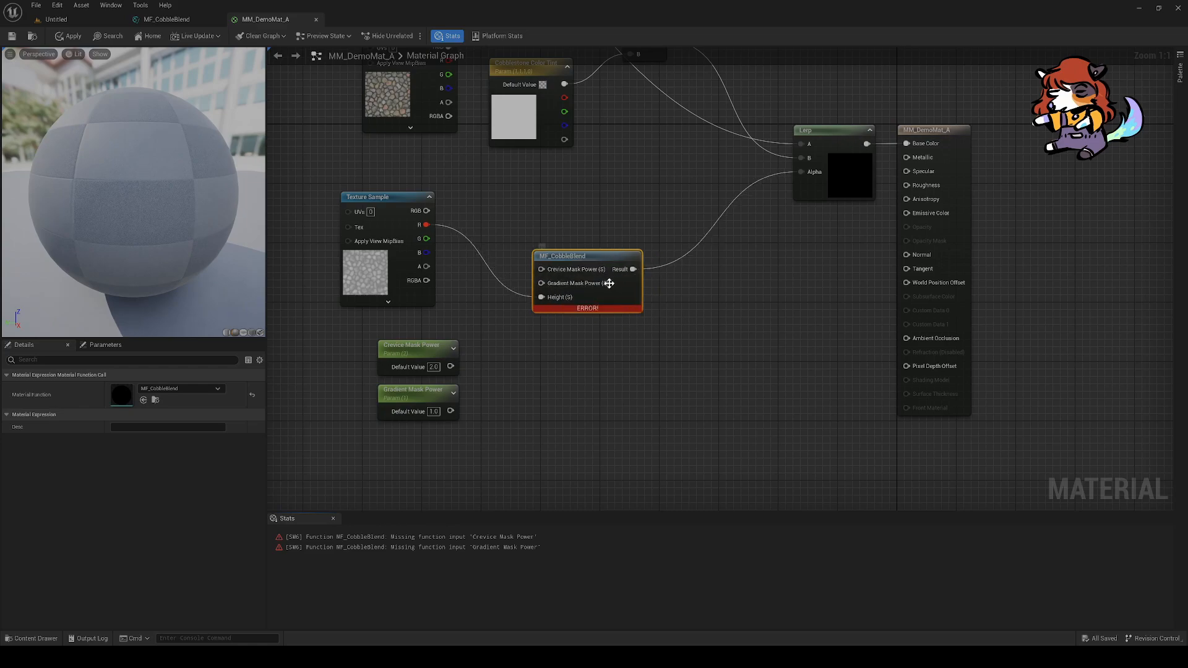
# Step: Open MF_CobbleBlend's graph and shift the Crevice Mask Power and Gradient Mask Power inputs slightly up and left
pyautogui.doubleClick(613, 286)
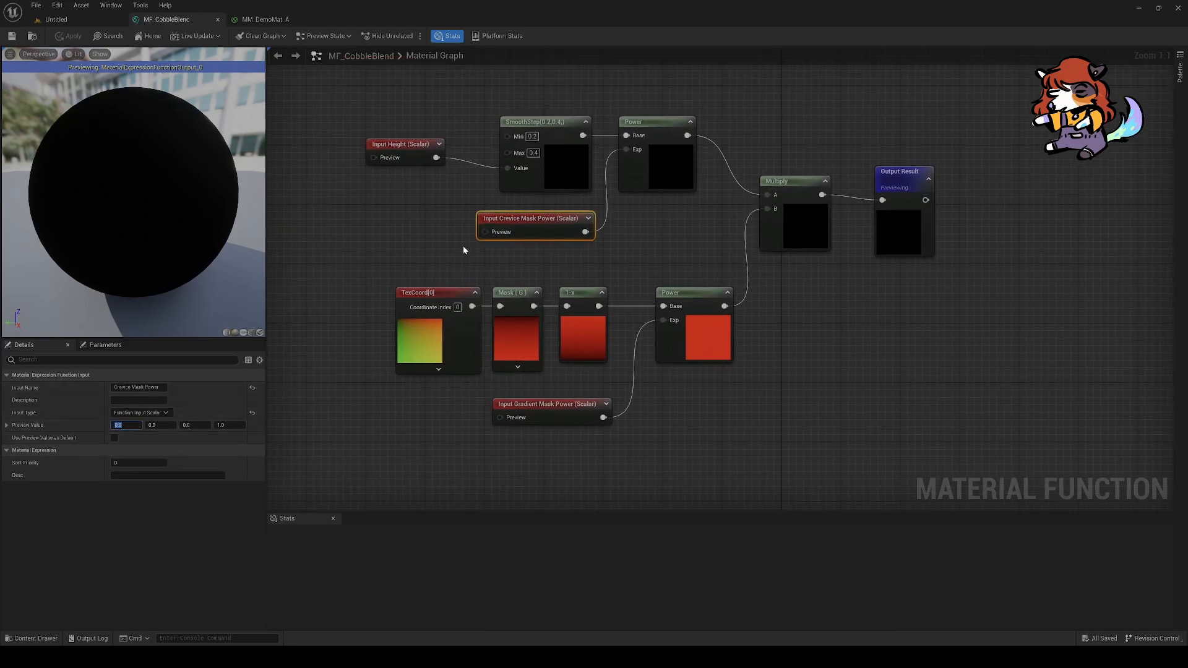
pyautogui.moveTo(612, 234); pyautogui.dragTo(653, 239, button='right')
pyautogui.click(578, 249)
pyautogui.moveTo(578, 249); pyautogui.dragTo(618, 256, button='right')
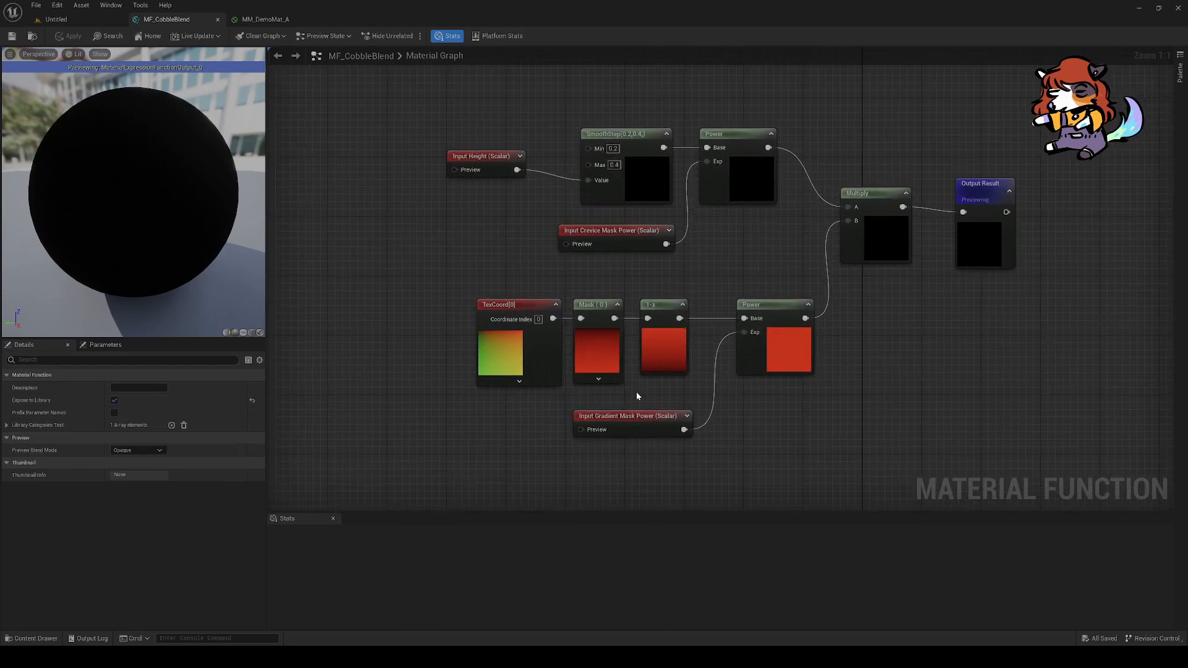
pyautogui.moveTo(627, 236); pyautogui.dragTo(619, 229)
pyautogui.click(623, 429)
pyautogui.moveTo(622, 429); pyautogui.dragTo(615, 422)
# Step: Add a Constant node to the left of the Crevice Mask Power input
pyautogui.rightClick(492, 228)
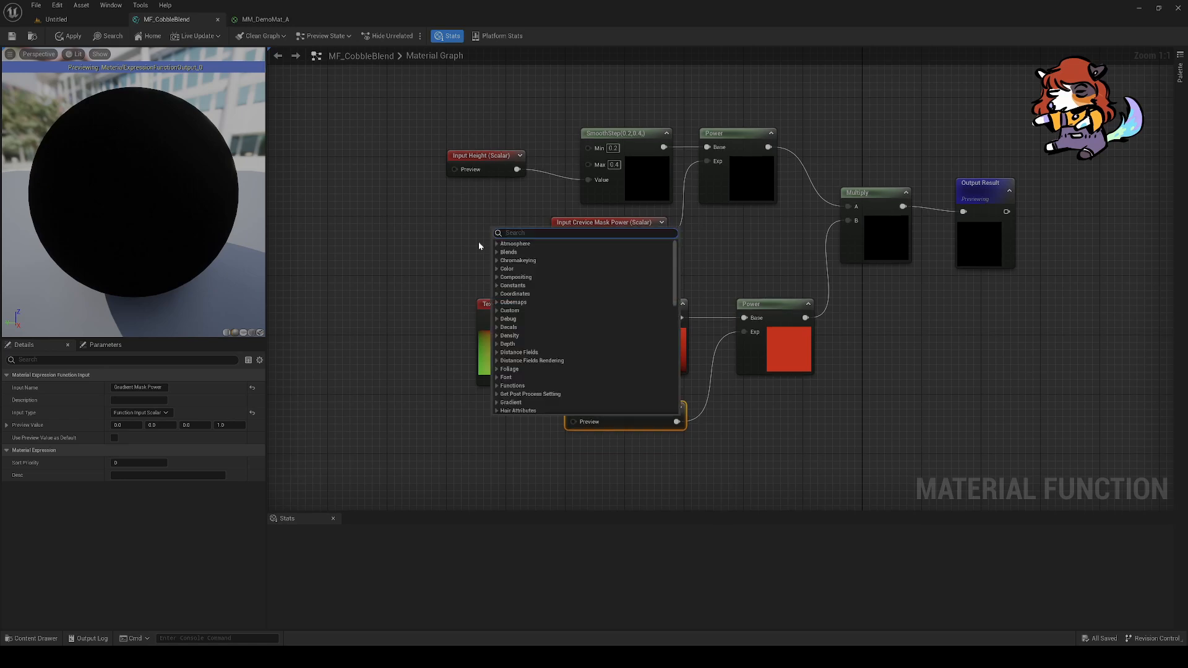
pyautogui.write('scalar')
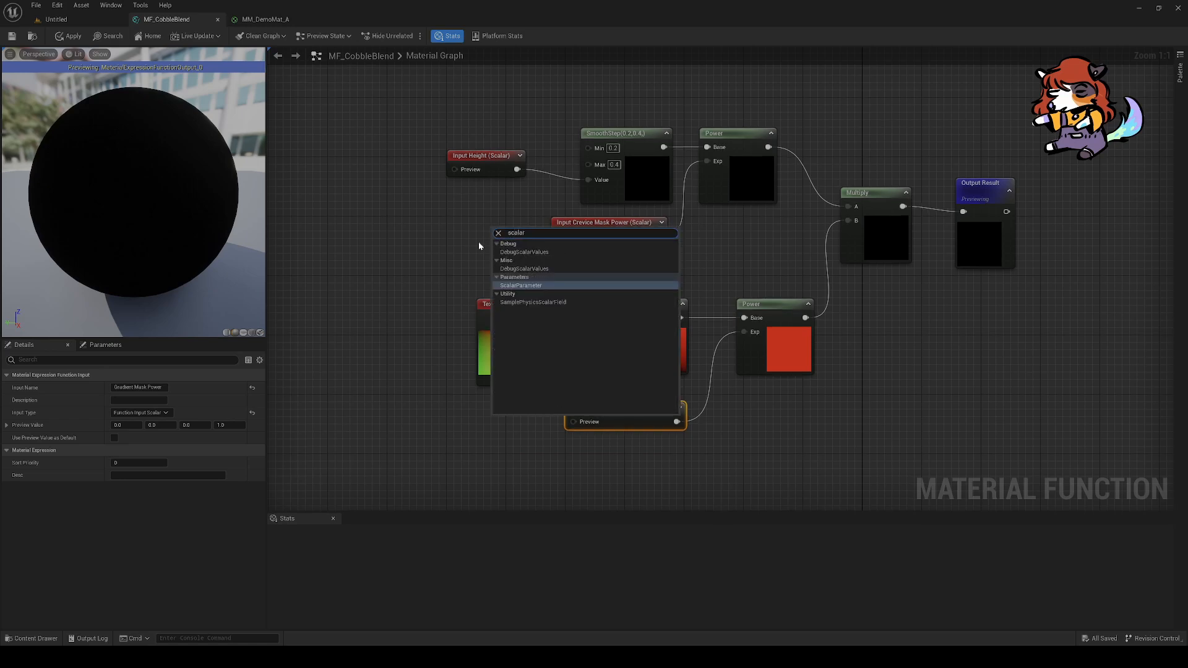
pyautogui.press('BackSpace')
pyautogui.press('BackSpace')
pyautogui.press('BackSpace')
pyautogui.press('BackSpace')
pyautogui.press('BackSpace')
pyautogui.press('BackSpace')
pyautogui.write('cpmnst')
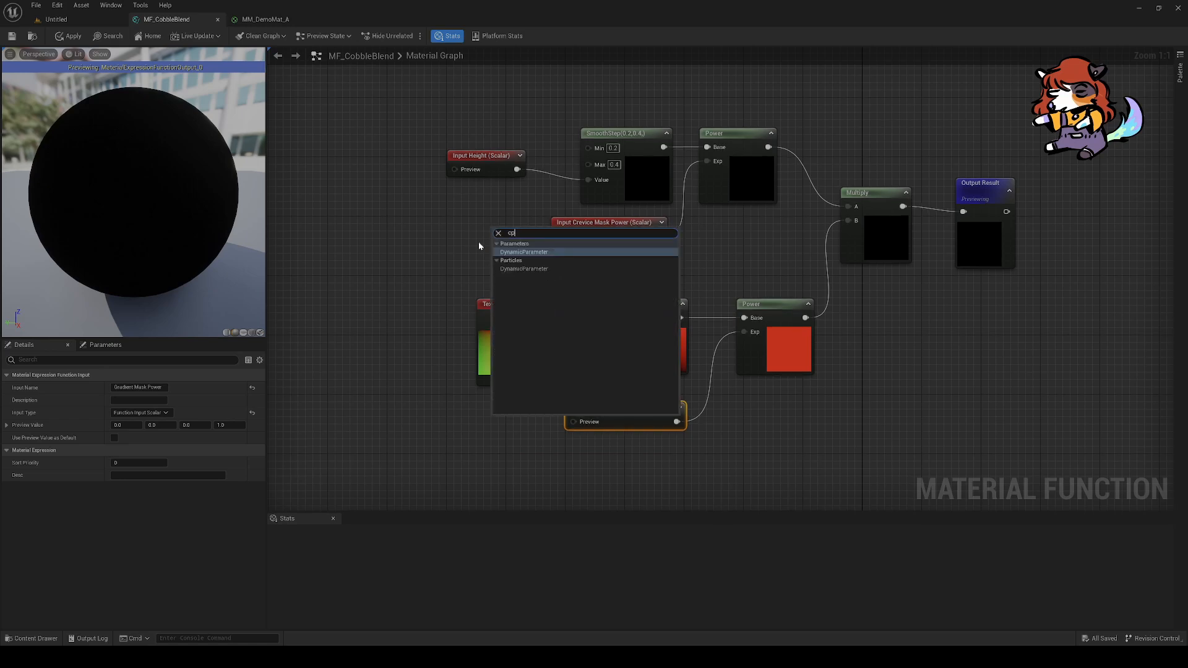
pyautogui.hotkey('ctrl', 'a')
pyautogui.write('const')
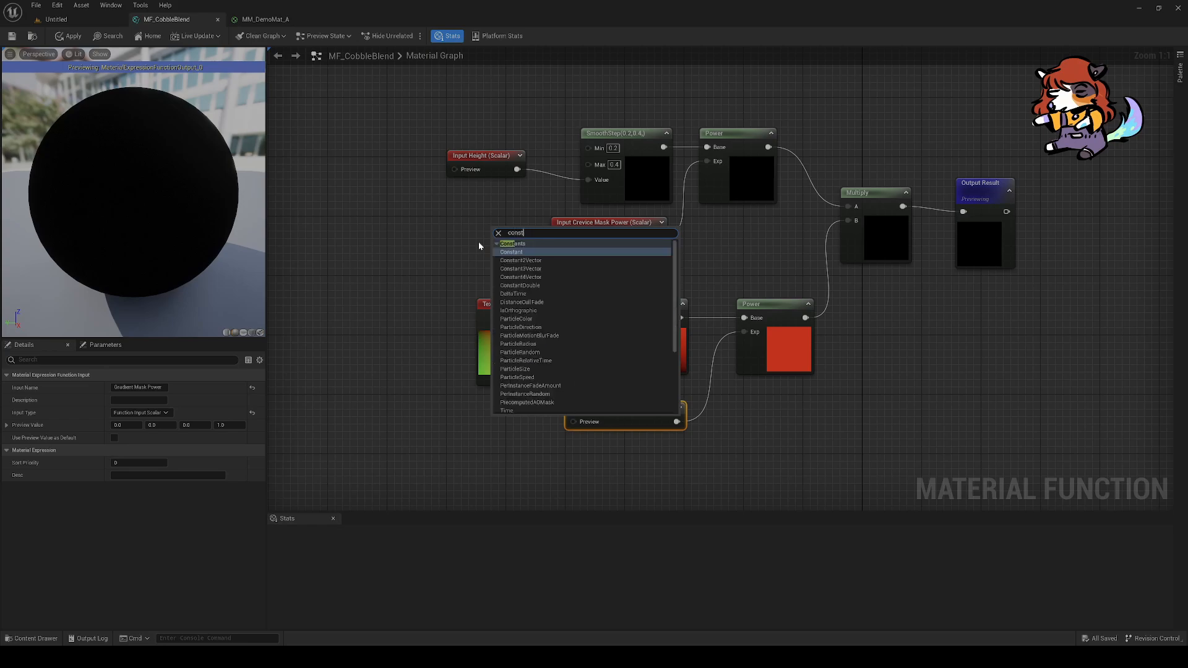
pyautogui.press('Return')
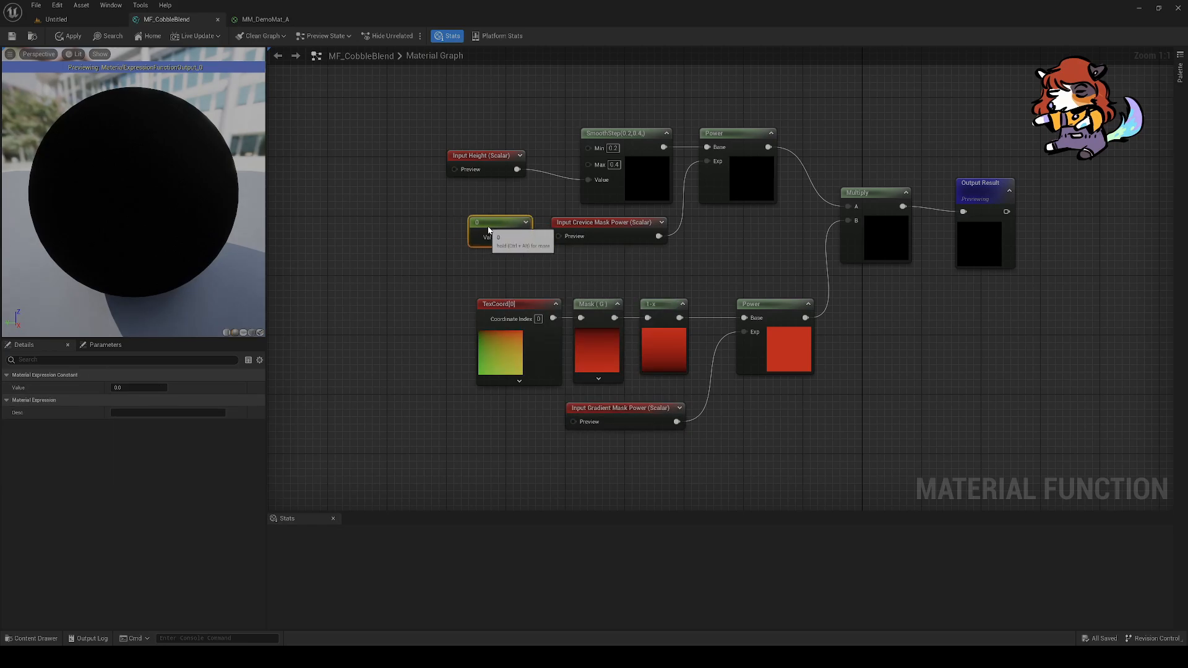
# Step: Connect the constant to Crevice Mask Power's Preview pin and set its value to 2
pyautogui.moveTo(523, 236); pyautogui.dragTo(560, 237)
pyautogui.click(505, 237)
pyautogui.write('2')
pyautogui.click(508, 267)
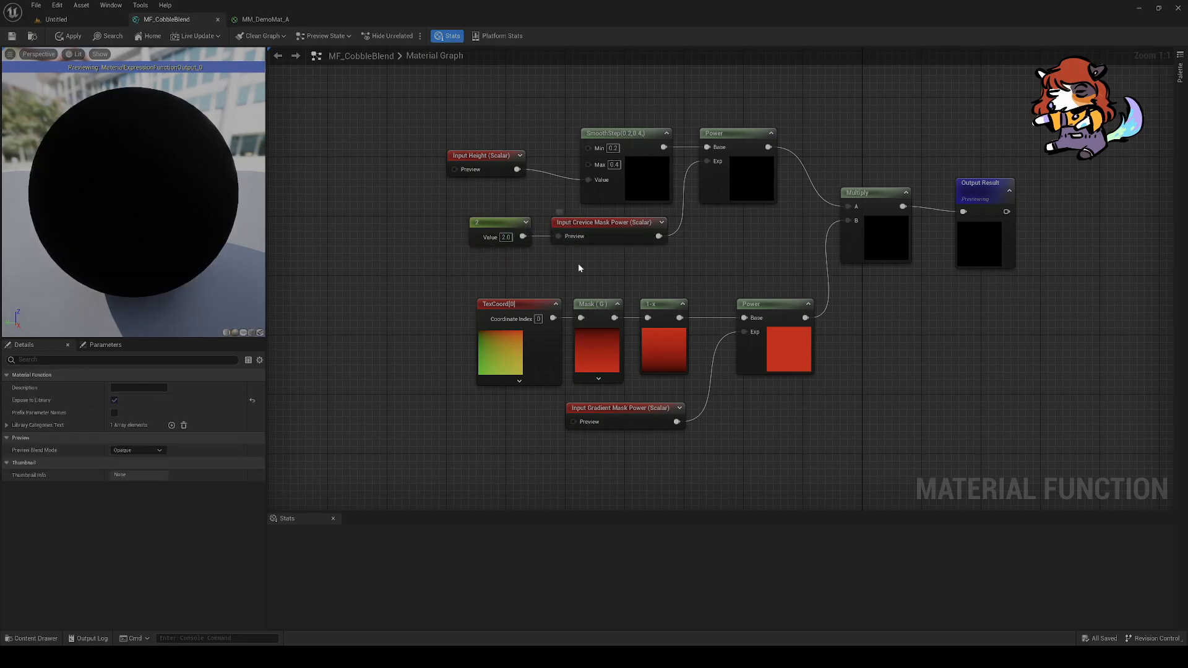
# Step: Duplicate the constant beside Gradient Mask Power, set the copy to 1 and connect it to that input's Preview pin
pyautogui.click(495, 223)
pyautogui.hotkey('ctrl', 'd')
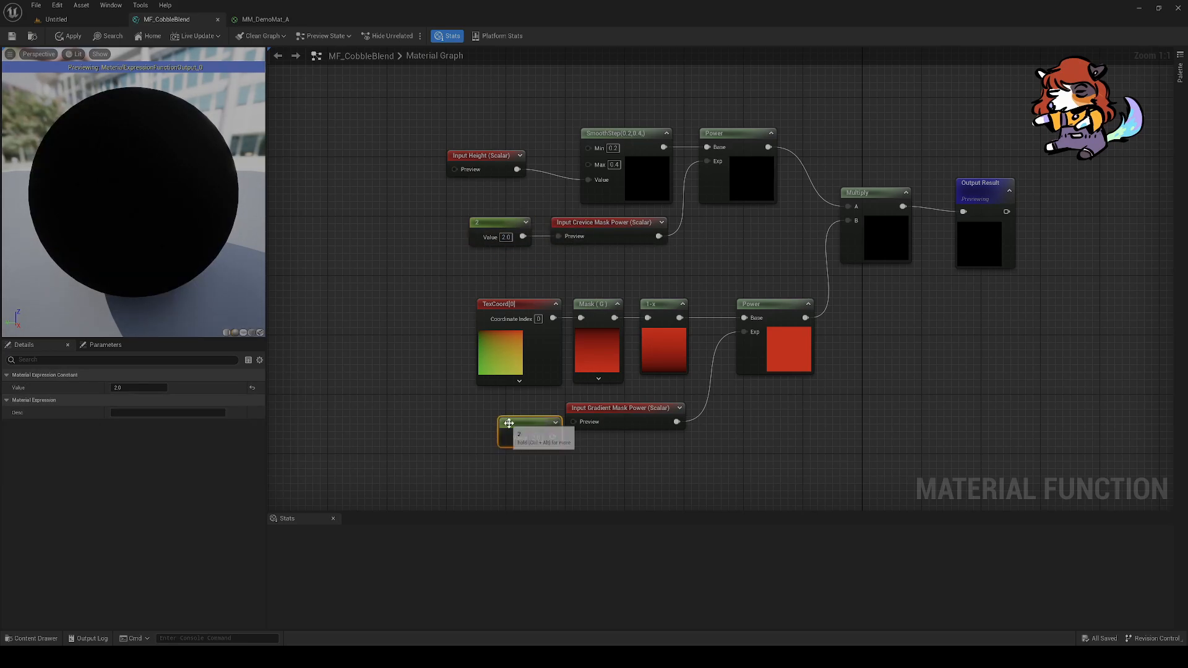
pyautogui.moveTo(521, 426); pyautogui.dragTo(512, 414)
pyautogui.write('1')
pyautogui.click(551, 432)
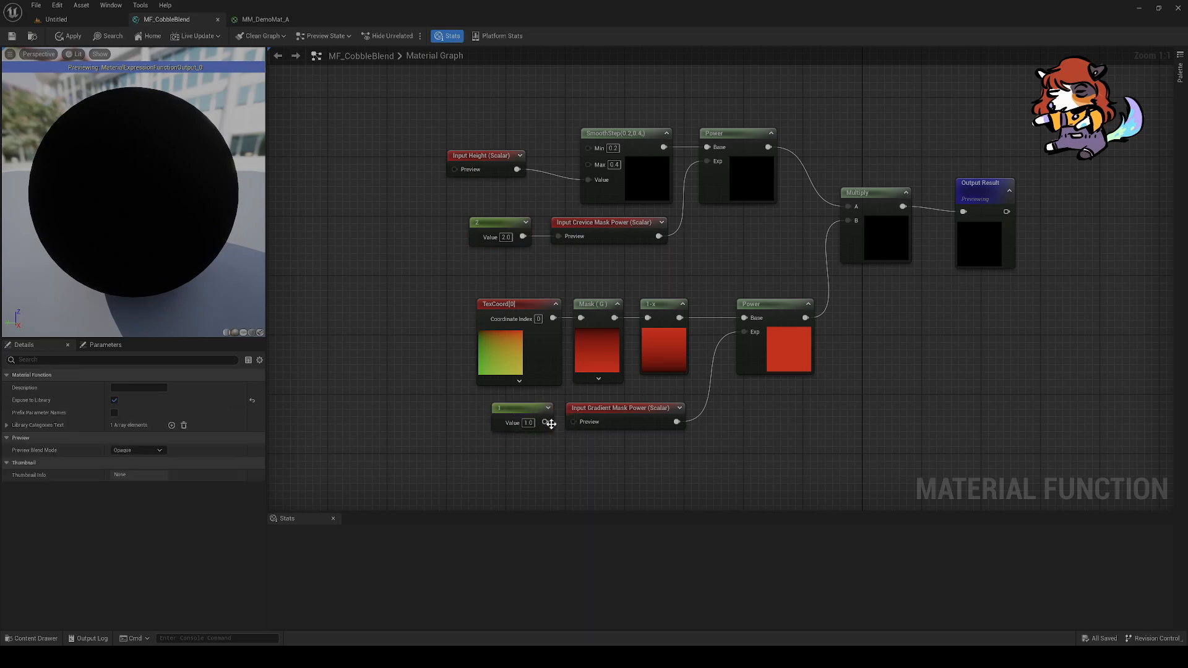
pyautogui.moveTo(582, 427); pyautogui.dragTo(576, 423)
# Step: Enable Use Preview Value as Default for the Crevice and Gradient Mask Power inputs and apply the function changes
pyautogui.click(594, 224)
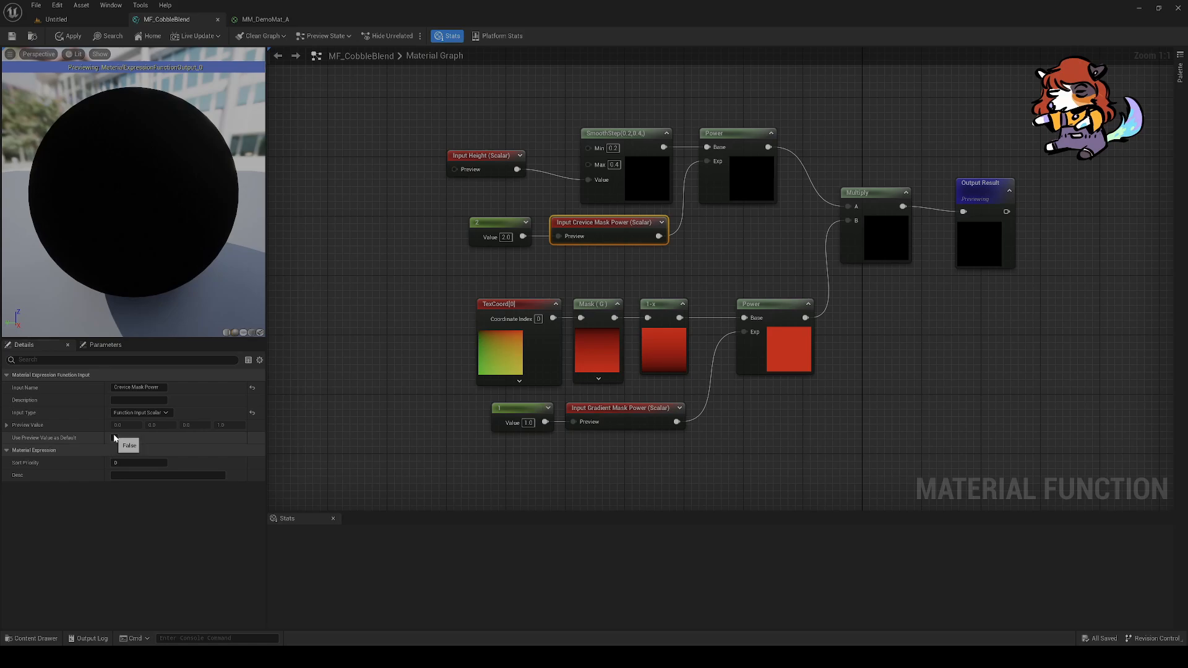
pyautogui.click(600, 413)
pyautogui.moveTo(488, 256); pyautogui.dragTo(382, 279, button='right')
pyautogui.click(382, 279)
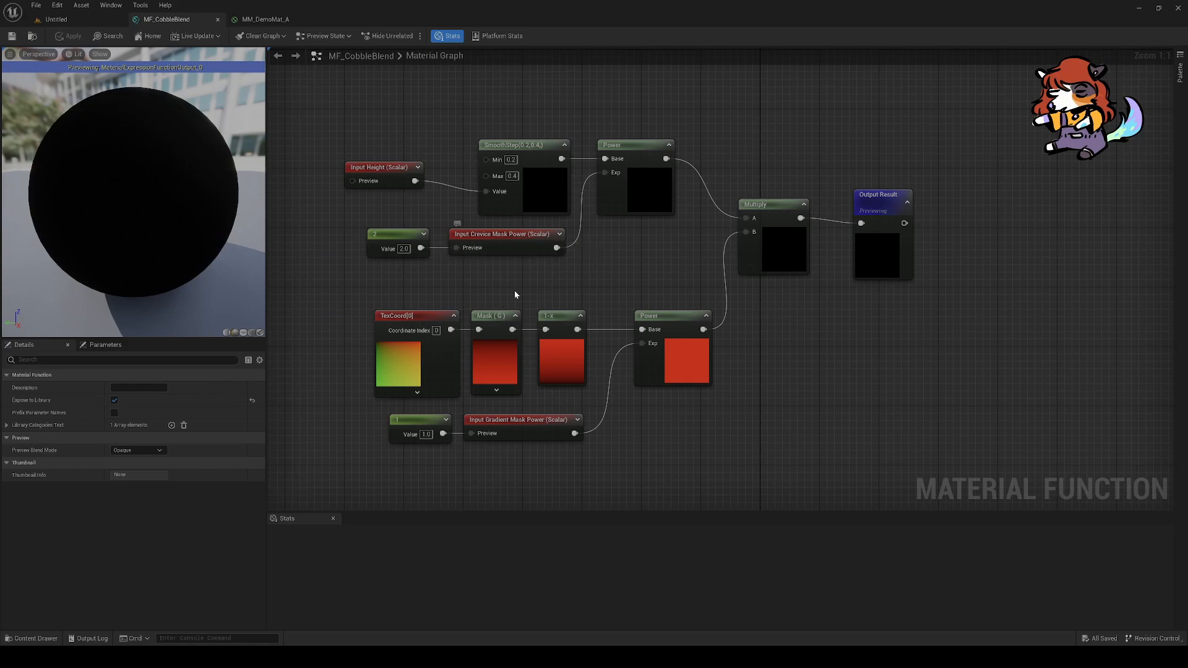
# Step: Return to MM_DemoMat_A, save the material with its updated MF_CobbleBlend node and close its editor
pyautogui.click(265, 20)
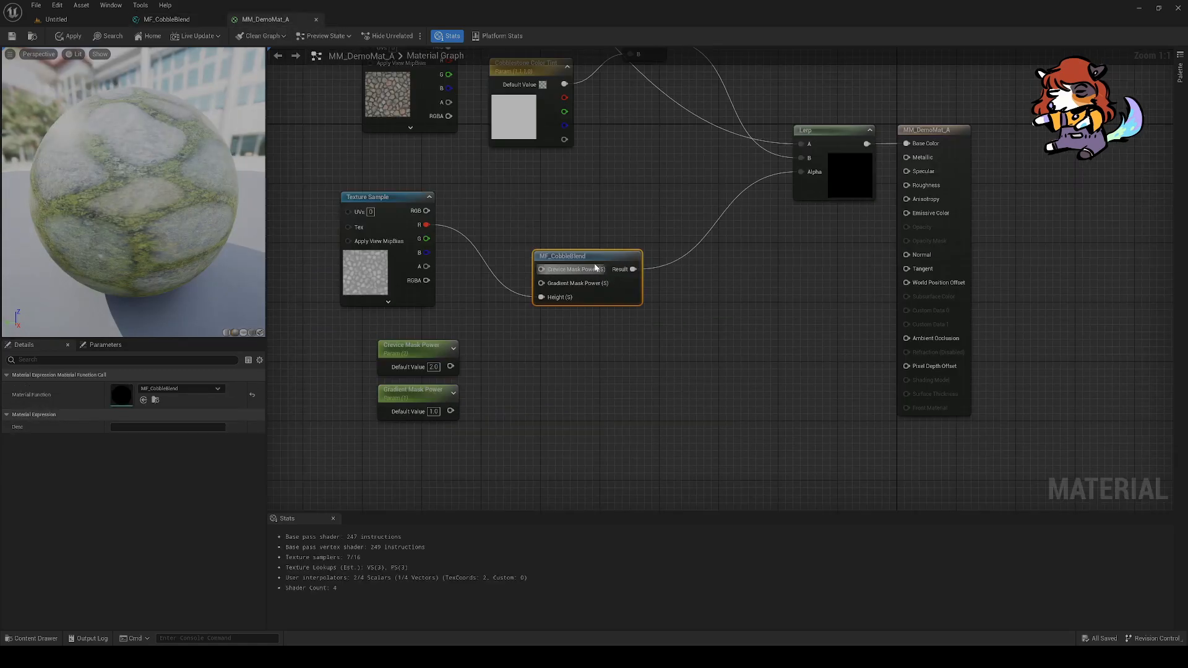
pyautogui.click(577, 229)
pyautogui.click(13, 36)
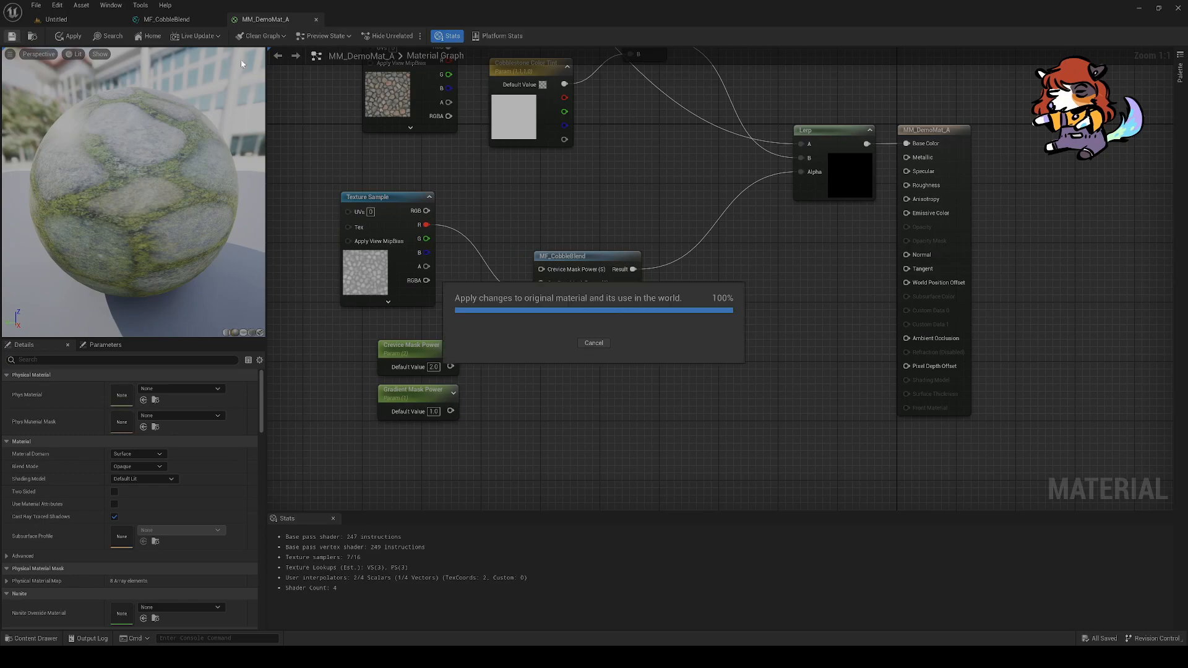
pyautogui.middleClick(273, 22)
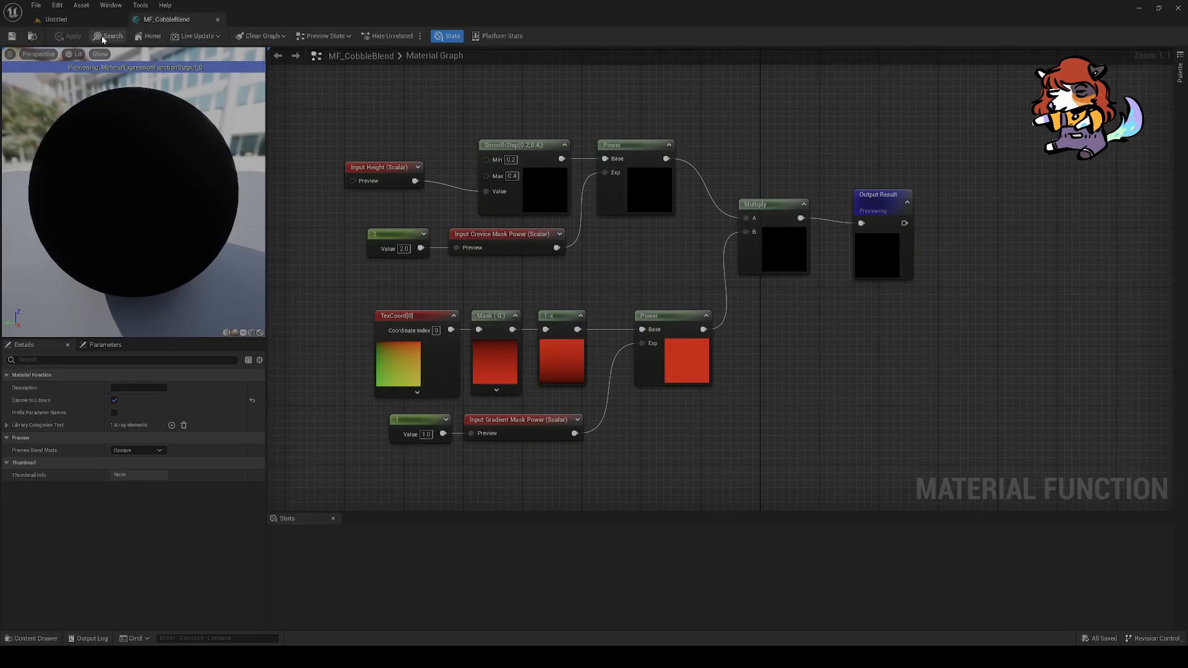
# Step: Reopen MM_DemoMat_A and connect the Crevice Mask Power and Gradient Mask Power parameters to MF_CobbleBlend's matching inputs, placing both parameters beside the Texture Sample
pyautogui.click(78, 25)
pyautogui.doubleClick(625, 563)
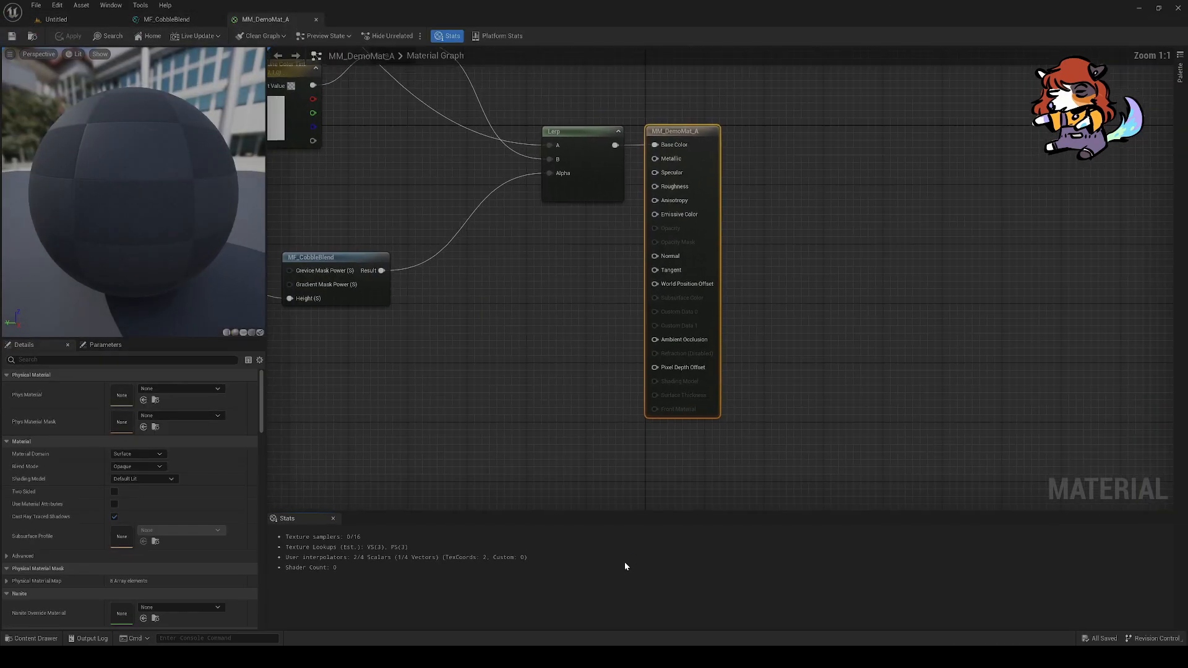
pyautogui.scroll(4, 458, 363)
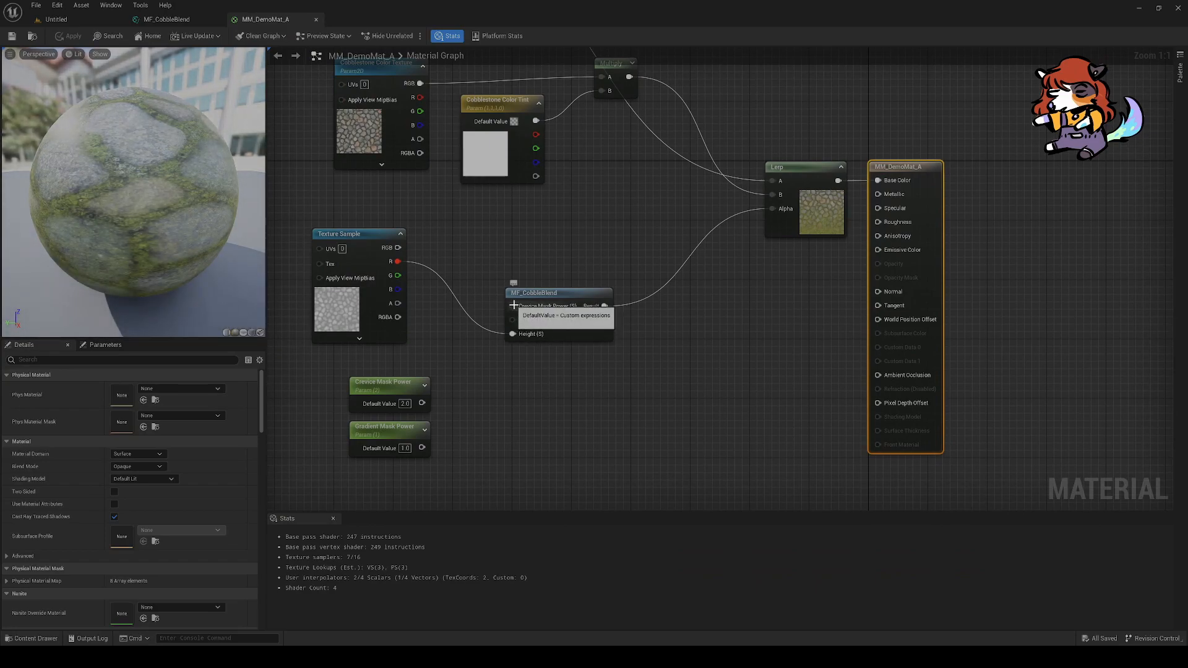
pyautogui.moveTo(583, 335); pyautogui.dragTo(649, 372)
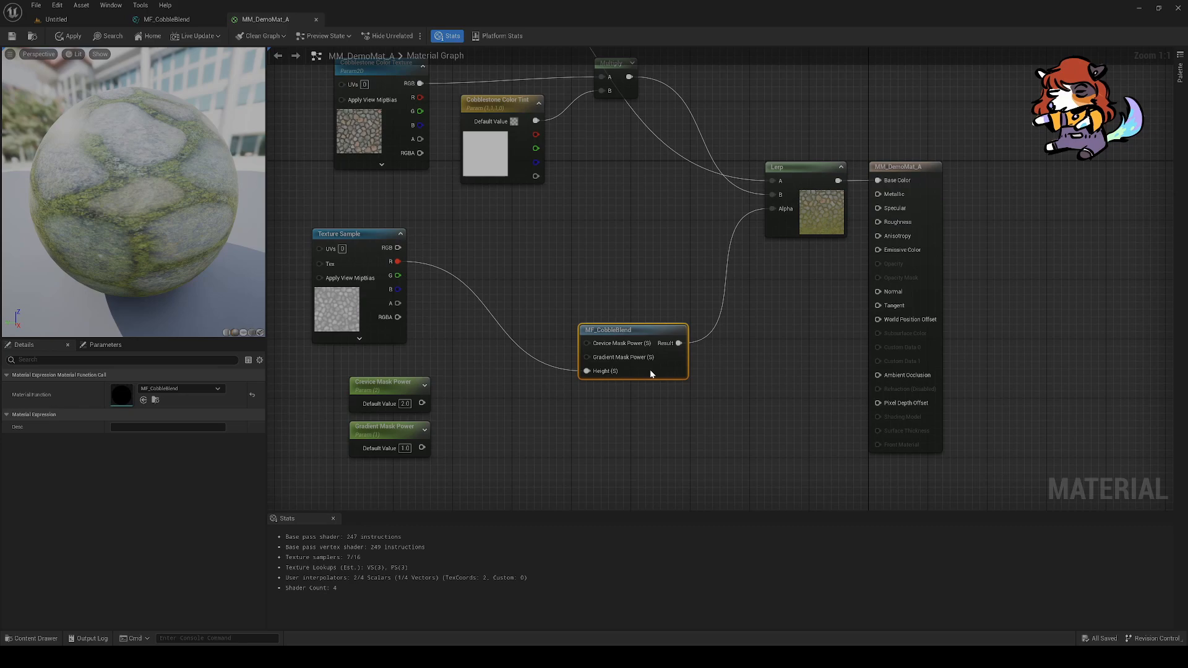
pyautogui.moveTo(417, 401); pyautogui.dragTo(579, 343)
pyautogui.moveTo(422, 447); pyautogui.dragTo(580, 357)
pyautogui.moveTo(420, 427); pyautogui.dragTo(516, 330)
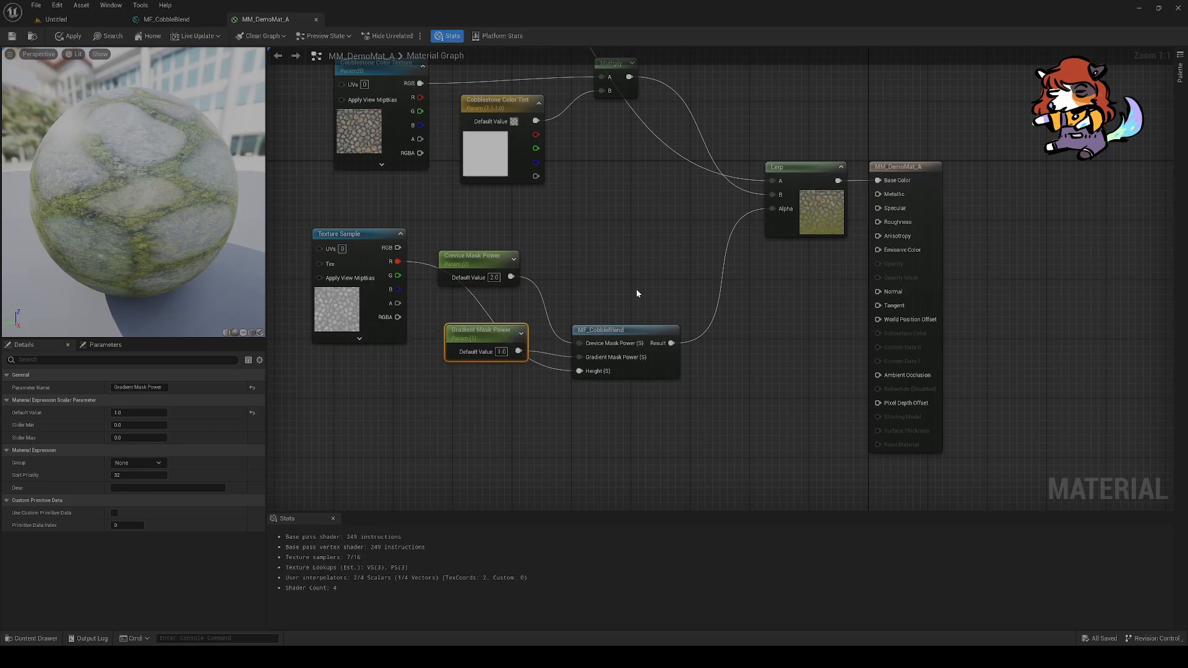
# Step: Move the MF_CobbleBlend node slightly upward and switch the material preview shape to a cube
pyautogui.moveTo(615, 302); pyautogui.dragTo(626, 322, button='right')
pyautogui.moveTo(630, 360); pyautogui.dragTo(623, 301)
pyautogui.moveTo(88, 149); pyautogui.dragTo(117, 209)
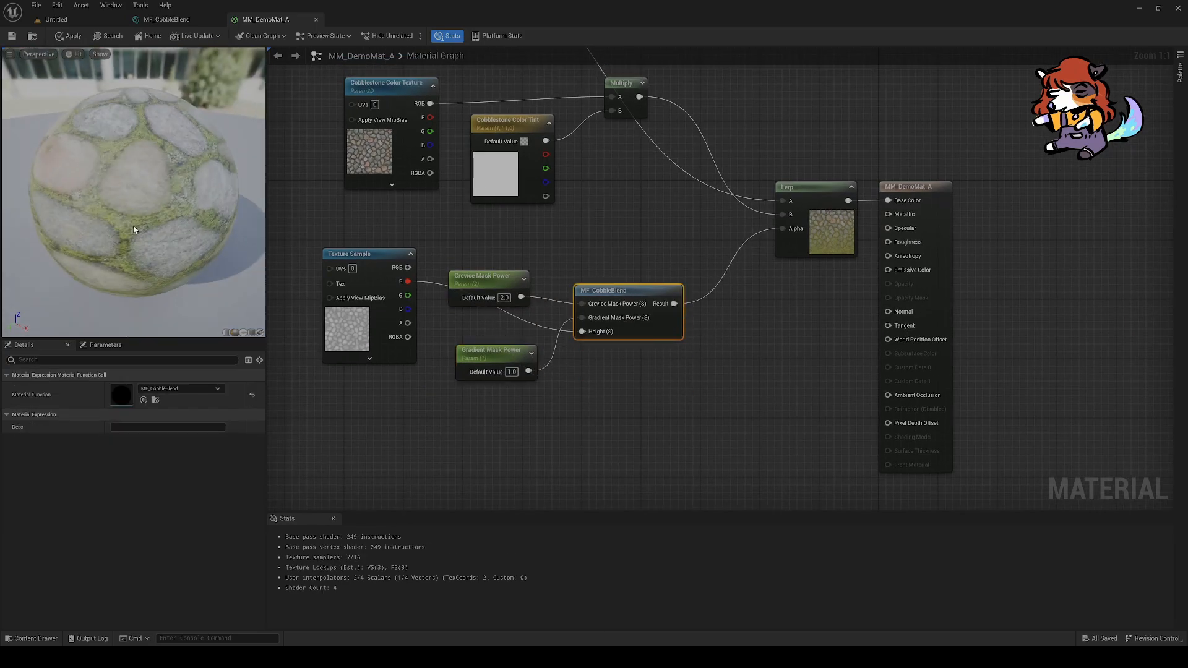
pyautogui.click(252, 332)
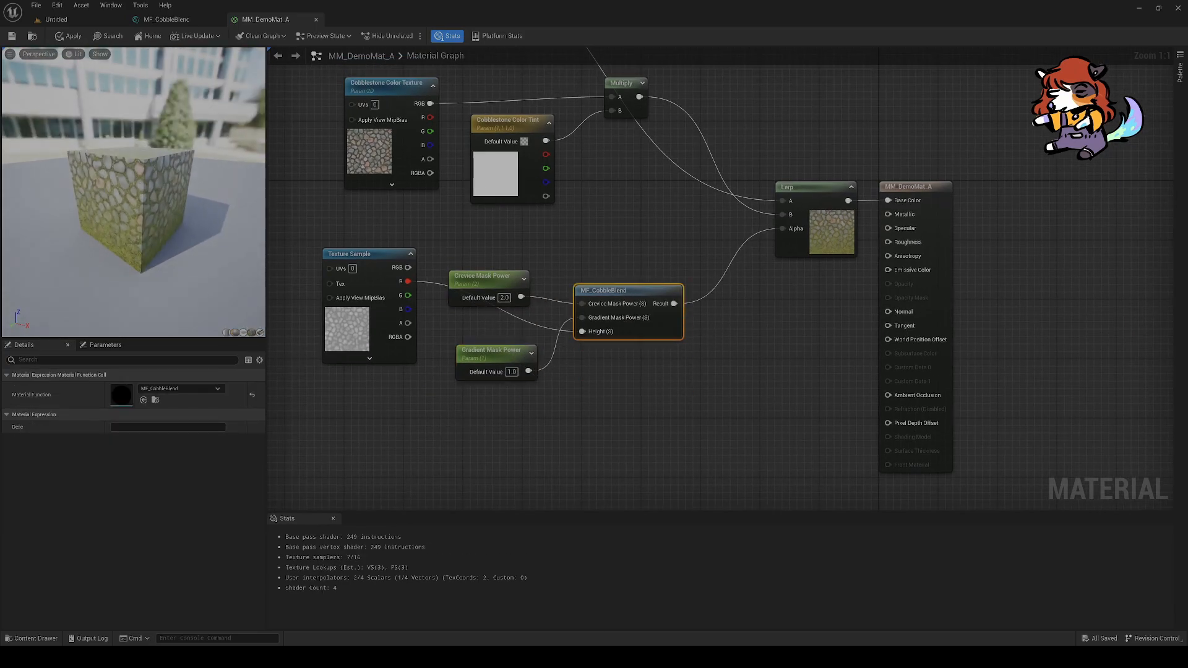
# Step: Place Gradient Mask Power directly below Crevice Mask Power, line up MF_CobbleBlend beside them and save the material
pyautogui.click(593, 384)
pyautogui.moveTo(592, 385); pyautogui.dragTo(595, 412, button='right')
pyautogui.moveTo(500, 382); pyautogui.dragTo(501, 363)
pyautogui.moveTo(626, 320); pyautogui.dragTo(610, 328)
pyautogui.moveTo(610, 328); pyautogui.dragTo(587, 307, button='right')
pyautogui.moveTo(622, 396); pyautogui.dragTo(570, 373, button='right')
pyautogui.moveTo(612, 369)
pyautogui.mouseDown()
pyautogui.moveTo(605, 388)
pyautogui.moveTo(629, 399)
pyautogui.moveTo(629, 353)
pyautogui.moveTo(604, 367)
pyautogui.moveTo(640, 378)
pyautogui.moveTo(631, 388)
pyautogui.moveTo(624, 378)
pyautogui.mouseUp()
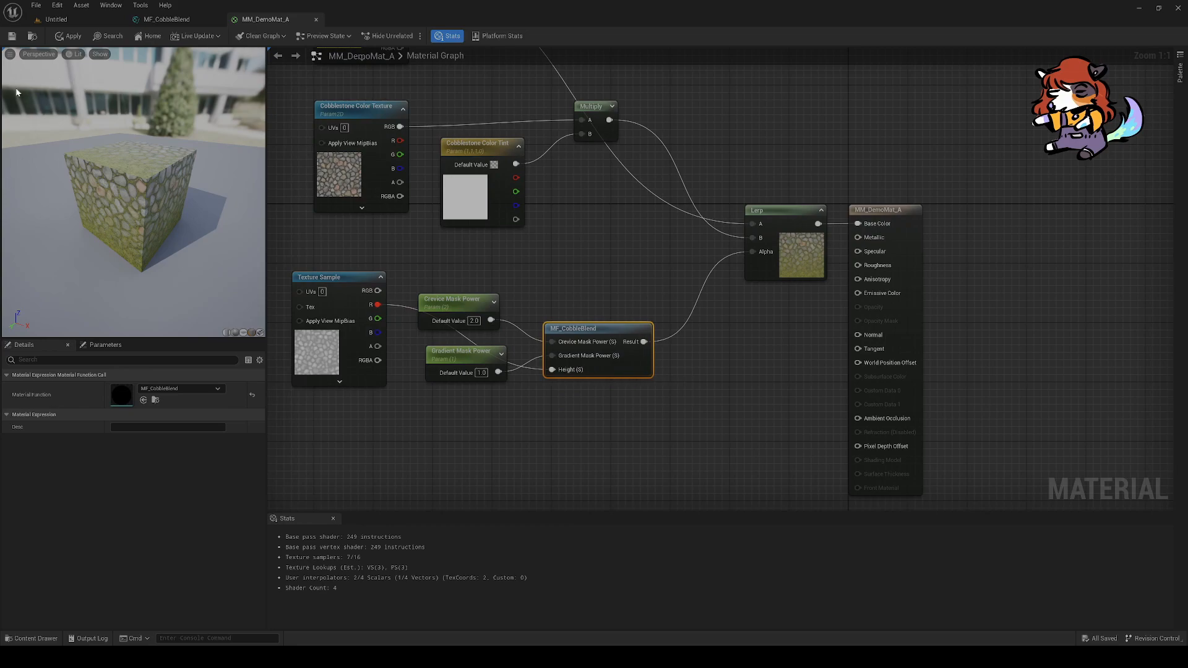
pyautogui.click(11, 37)
pyautogui.moveTo(591, 318); pyautogui.dragTo(564, 316, button='right')
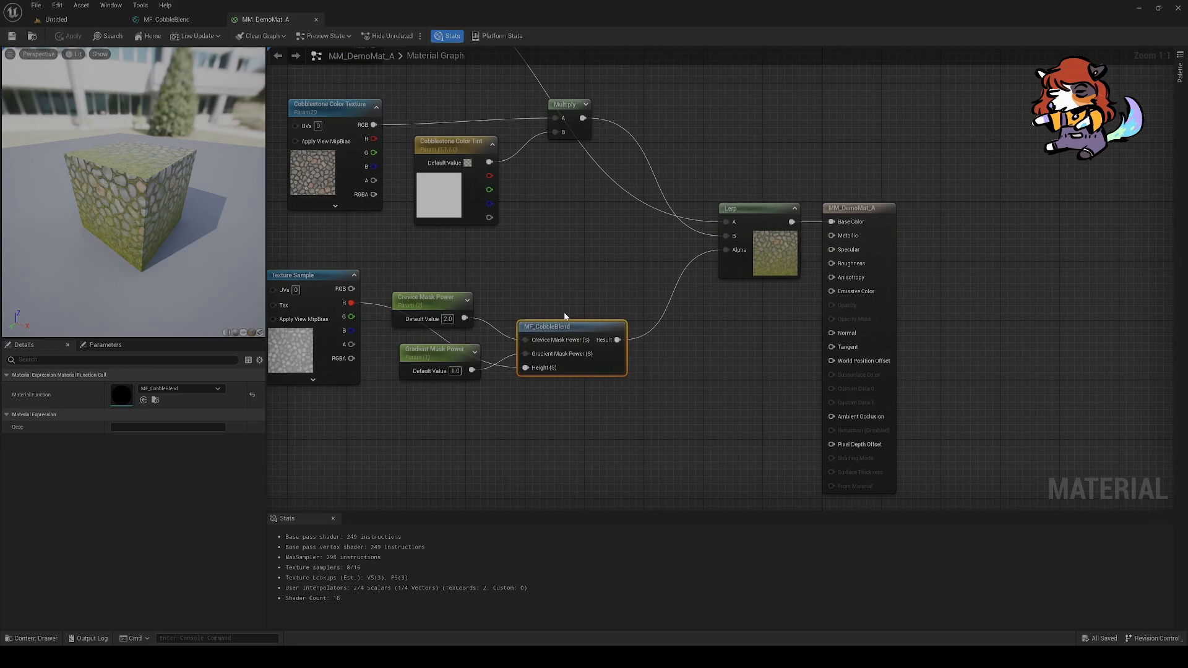
# Step: Compare the nodes inside the MF_CobbleBlend function with the single function node in MM_DemoMat_A
pyautogui.click(559, 327)
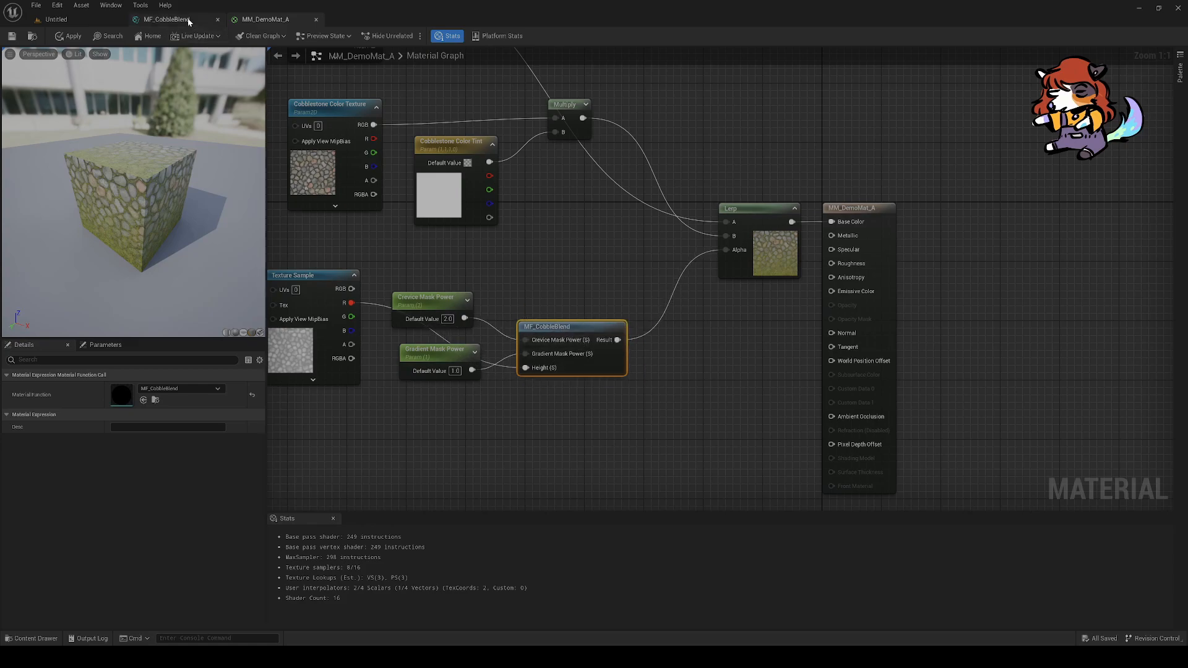
pyautogui.moveTo(553, 269); pyautogui.dragTo(532, 232, button='right')
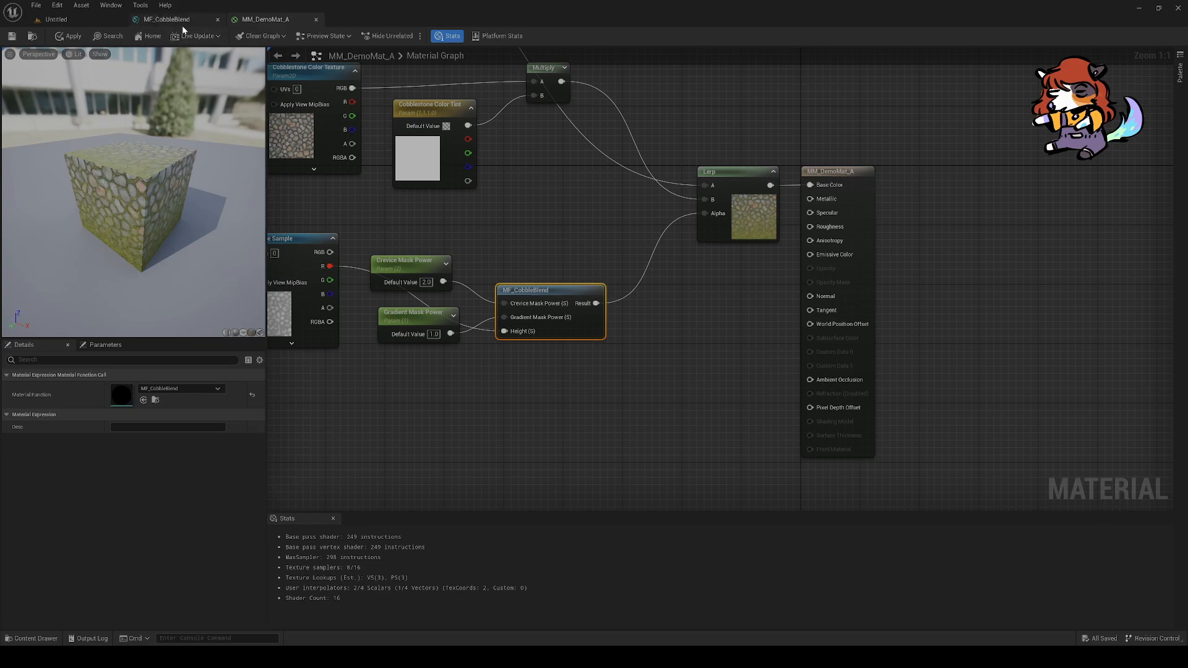
pyautogui.click(580, 237)
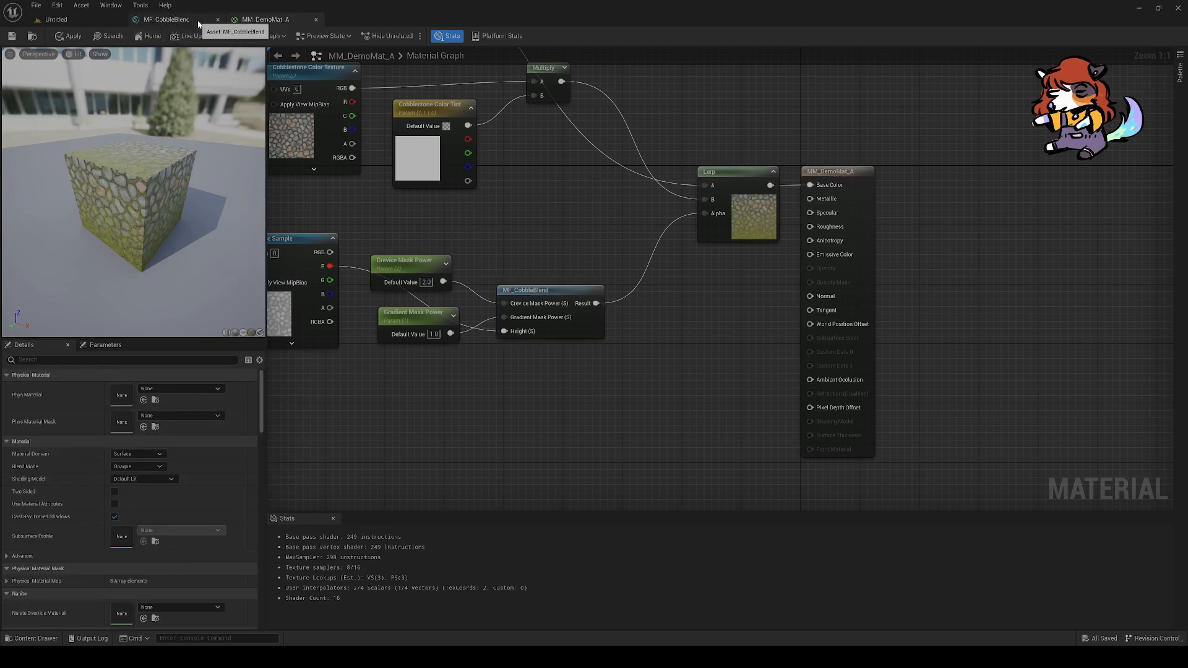
pyautogui.moveTo(487, 216); pyautogui.dragTo(569, 344, button='right')
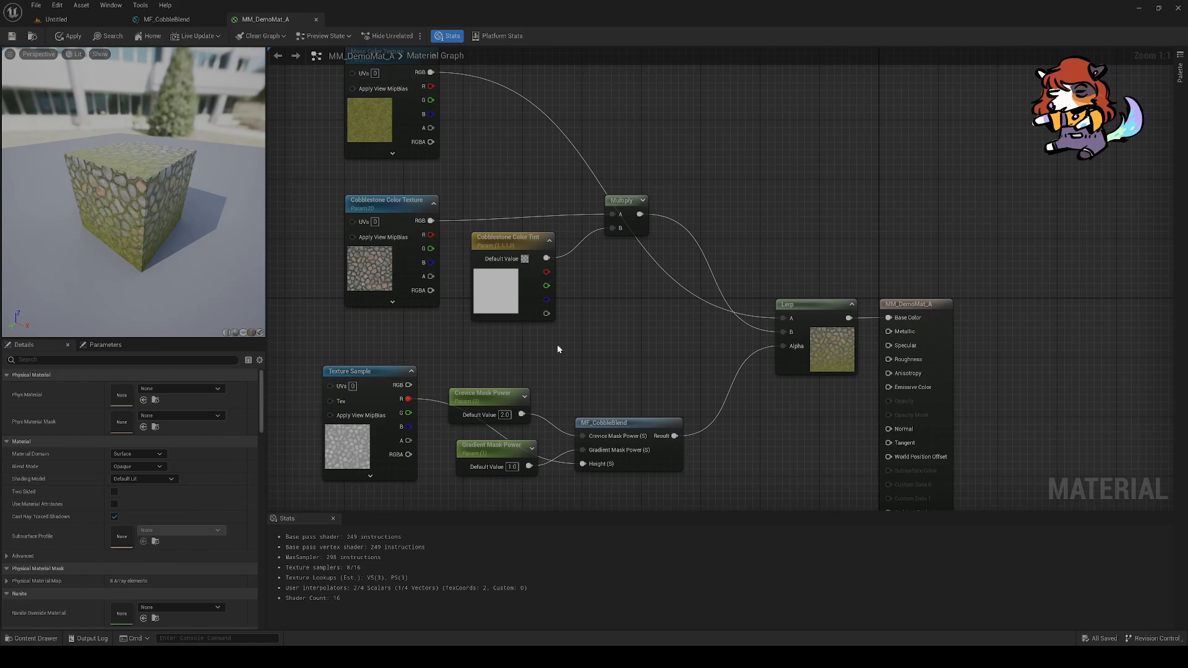
pyautogui.moveTo(628, 426); pyautogui.dragTo(622, 418)
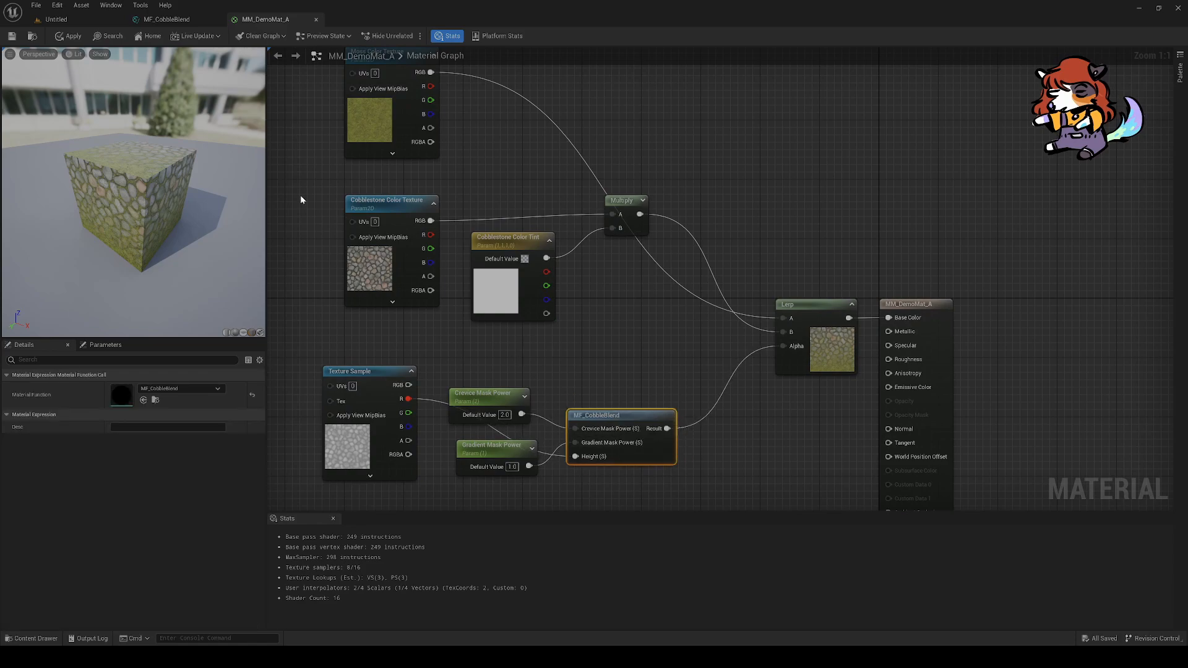
pyautogui.click(174, 19)
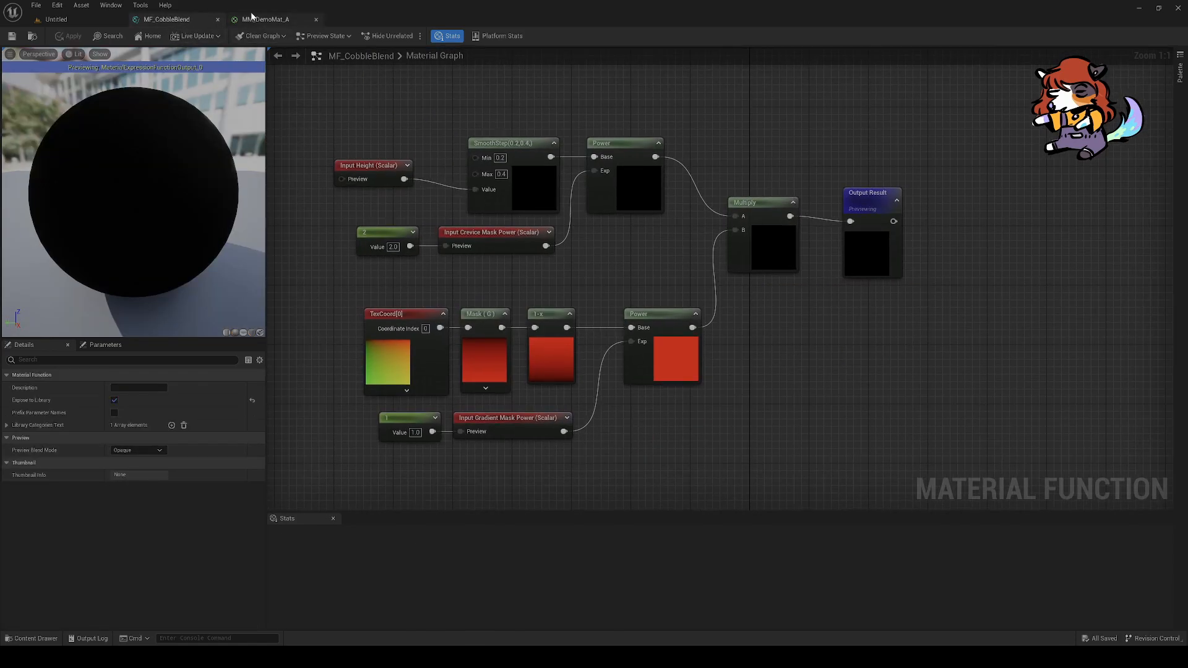
pyautogui.click(265, 20)
pyautogui.moveTo(613, 419)
pyautogui.mouseDown()
pyautogui.moveTo(629, 409)
pyautogui.moveTo(621, 403)
pyautogui.mouseUp()
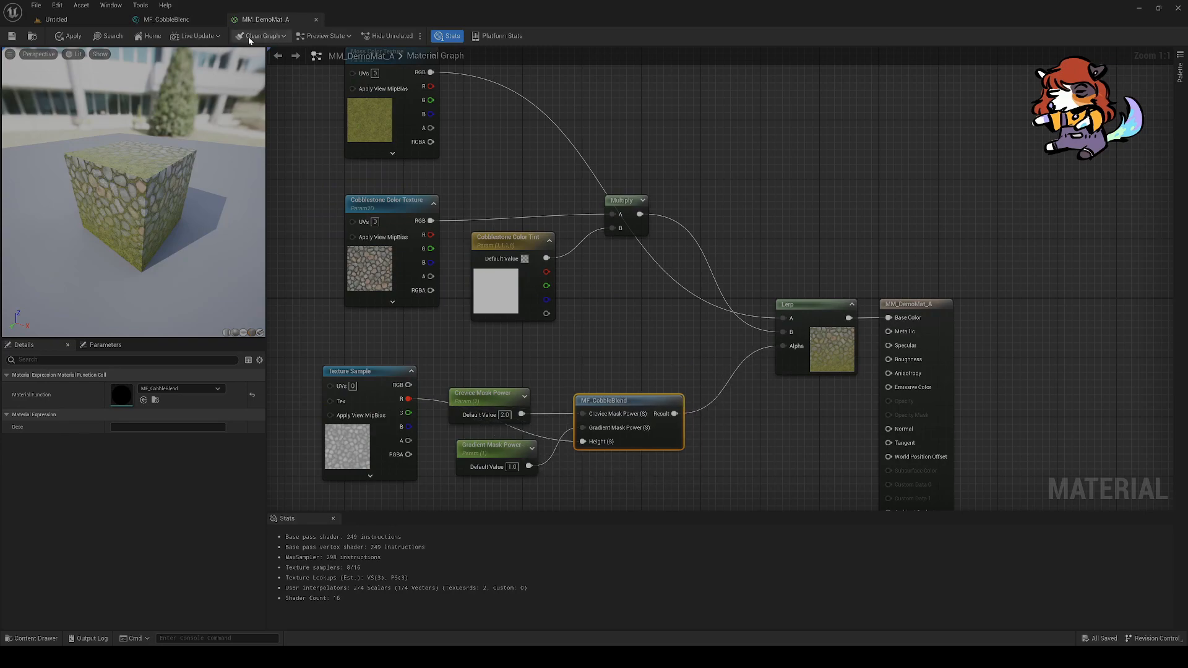
pyautogui.click(173, 19)
pyautogui.moveTo(518, 257); pyautogui.dragTo(441, 250, button='right')
pyautogui.moveTo(130, 160); pyautogui.dragTo(123, 127)
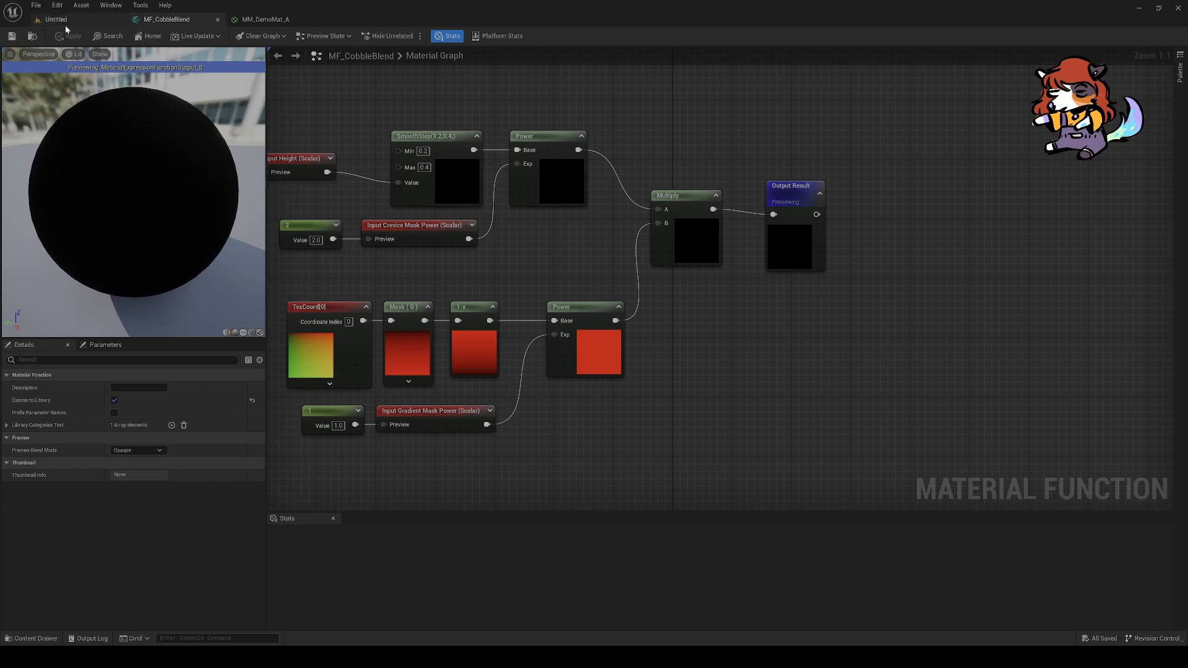
pyautogui.click(265, 19)
pyautogui.moveTo(593, 228); pyautogui.dragTo(564, 185, button='right')
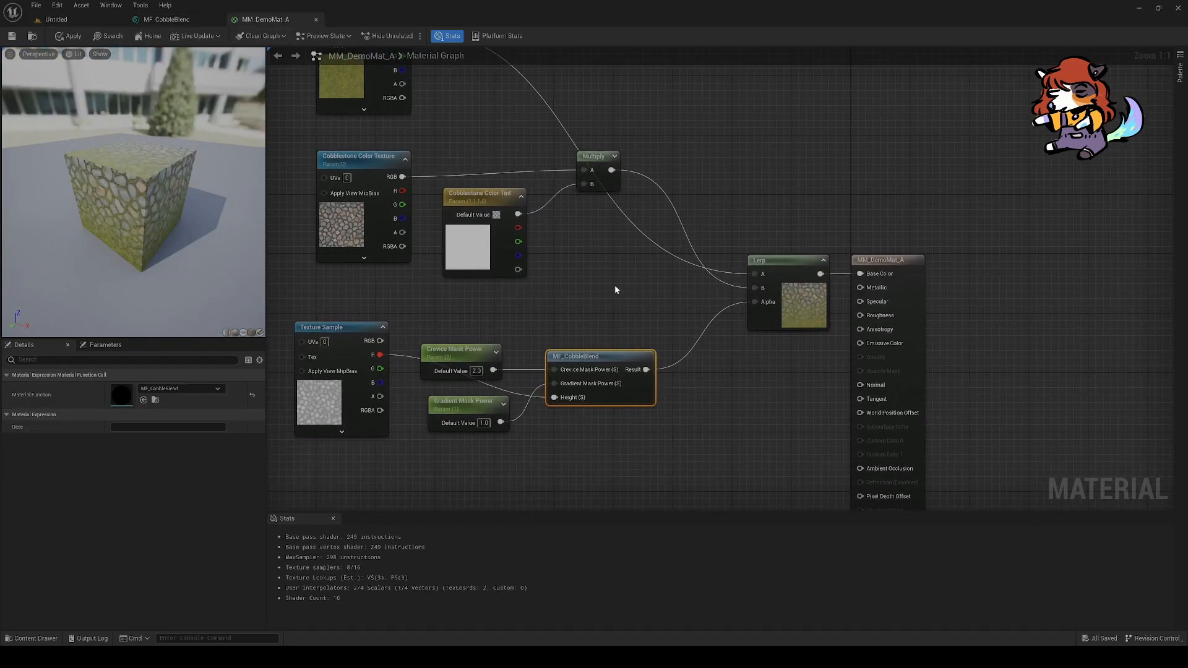
pyautogui.click(613, 302)
pyautogui.moveTo(612, 302); pyautogui.dragTo(629, 212, button='right')
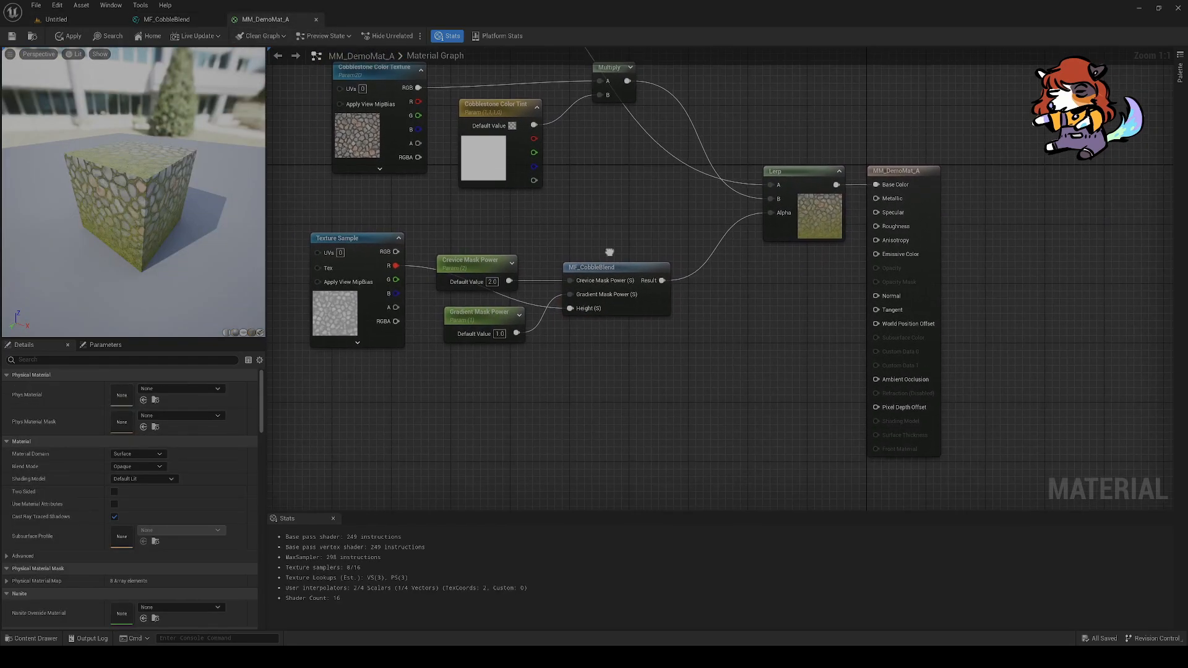
# Step: Add a second MF_CobbleBlend node by searching for cobbleblend, and delete it again
pyautogui.rightClick(570, 373)
pyautogui.write('cobbleblend')
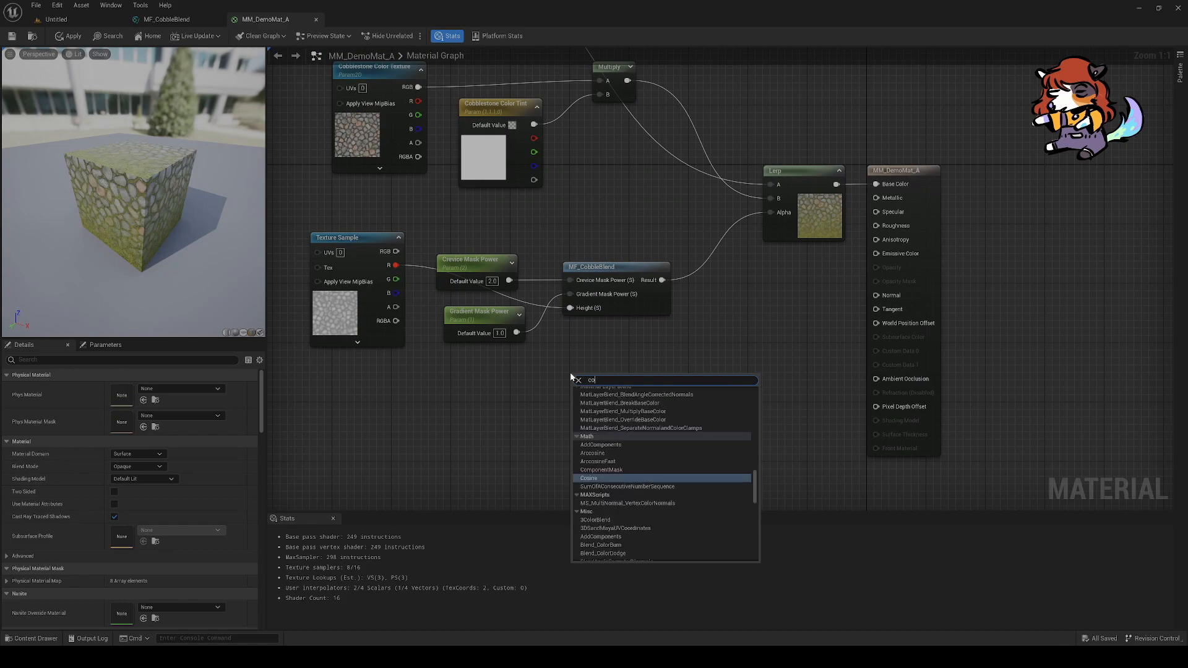
pyautogui.press('Return')
pyautogui.moveTo(601, 373); pyautogui.dragTo(595, 347)
pyautogui.press('Delete')
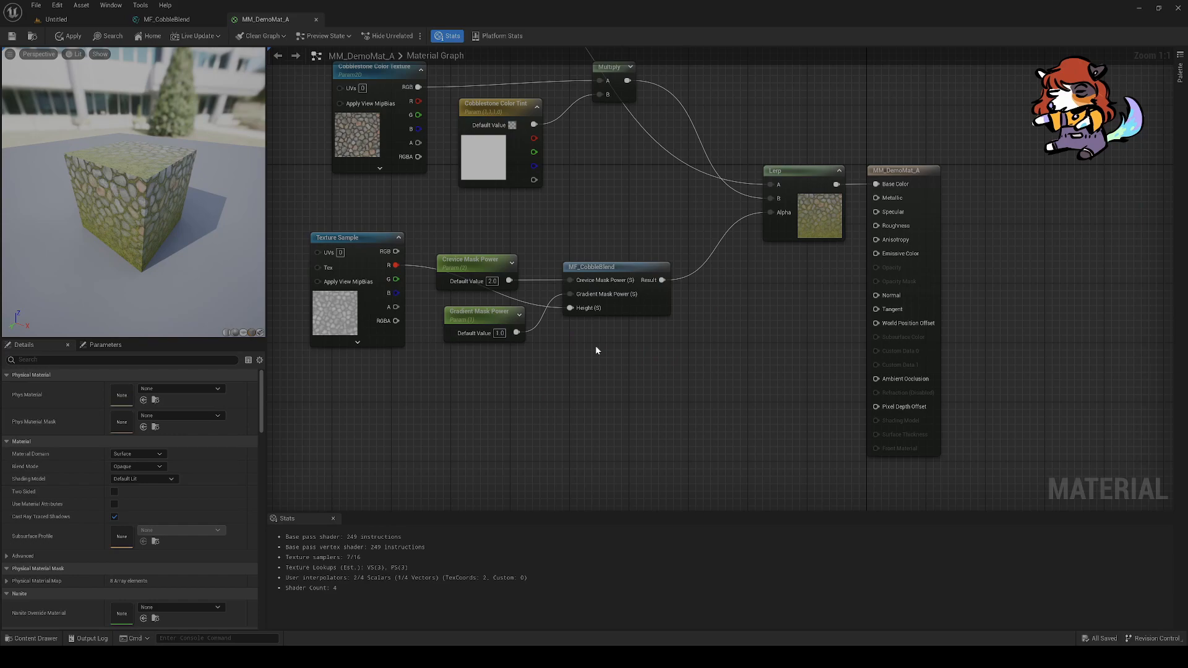
# Step: Save MM_DemoMat_A with its single MF_CobbleBlend node
pyautogui.moveTo(584, 181); pyautogui.dragTo(564, 321, button='right')
pyautogui.scroll(-1, 569, 324)
pyautogui.scroll(-1, 542, 319)
pyautogui.scroll(1, 574, 318)
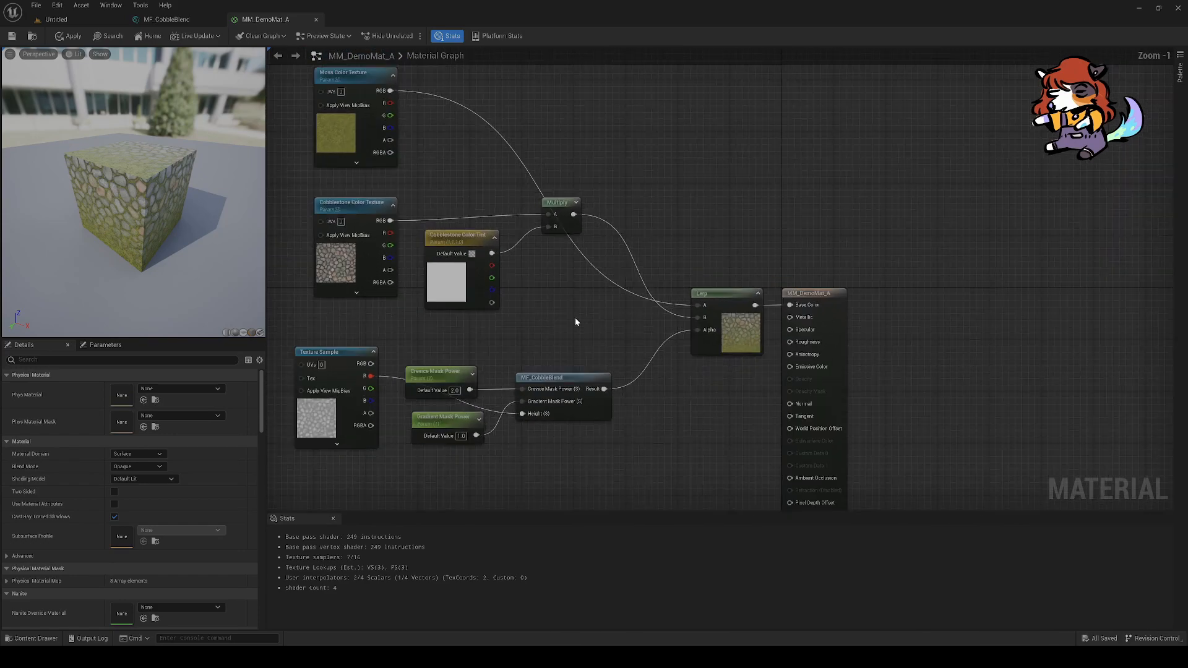
pyautogui.click(13, 36)
pyautogui.moveTo(582, 316); pyautogui.dragTo(657, 384, button='right')
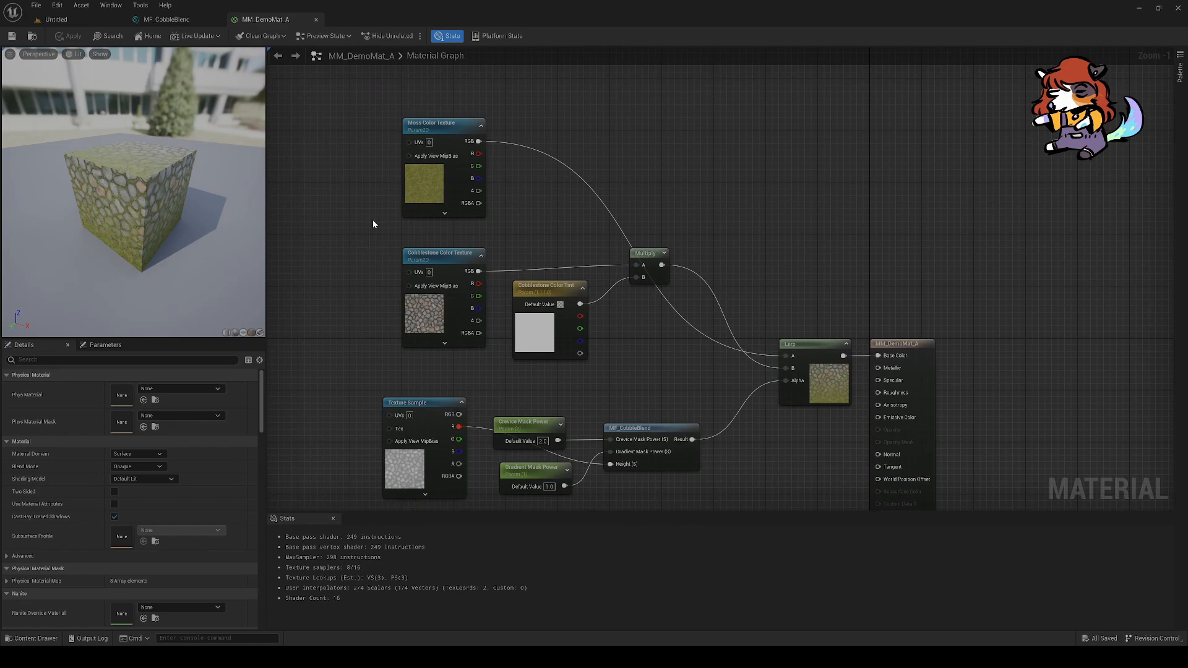
# Step: Switch to the Untitled level and look over the landscape floor in the viewport
pyautogui.click(99, 20)
pyautogui.moveTo(378, 266)
pyautogui.mouseDown(button='right')
pyautogui.moveTo(405, 259)
pyautogui.moveTo(385, 250)
pyautogui.moveTo(380, 286)
pyautogui.mouseUp(button='right')
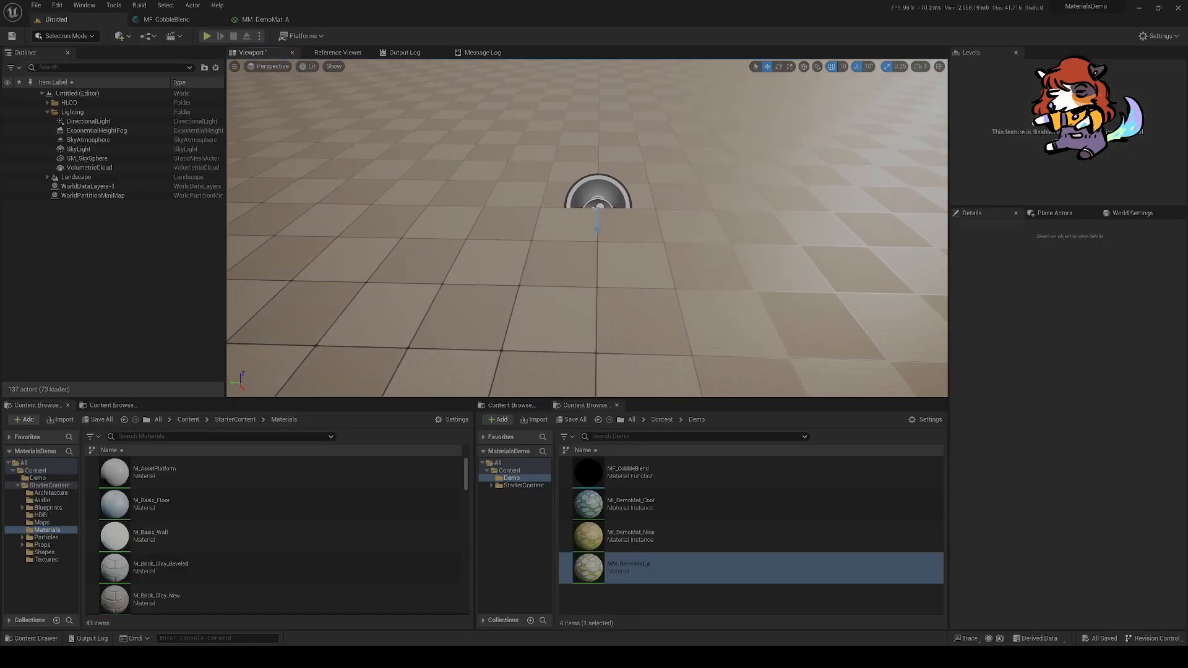
pyautogui.moveTo(483, 307); pyautogui.dragTo(520, 277, button='right')
pyautogui.moveTo(568, 360); pyautogui.dragTo(538, 381, button='right')
pyautogui.moveTo(575, 320)
pyautogui.mouseDown(button='right')
pyautogui.moveTo(585, 312)
pyautogui.moveTo(575, 320)
pyautogui.mouseUp(button='right')
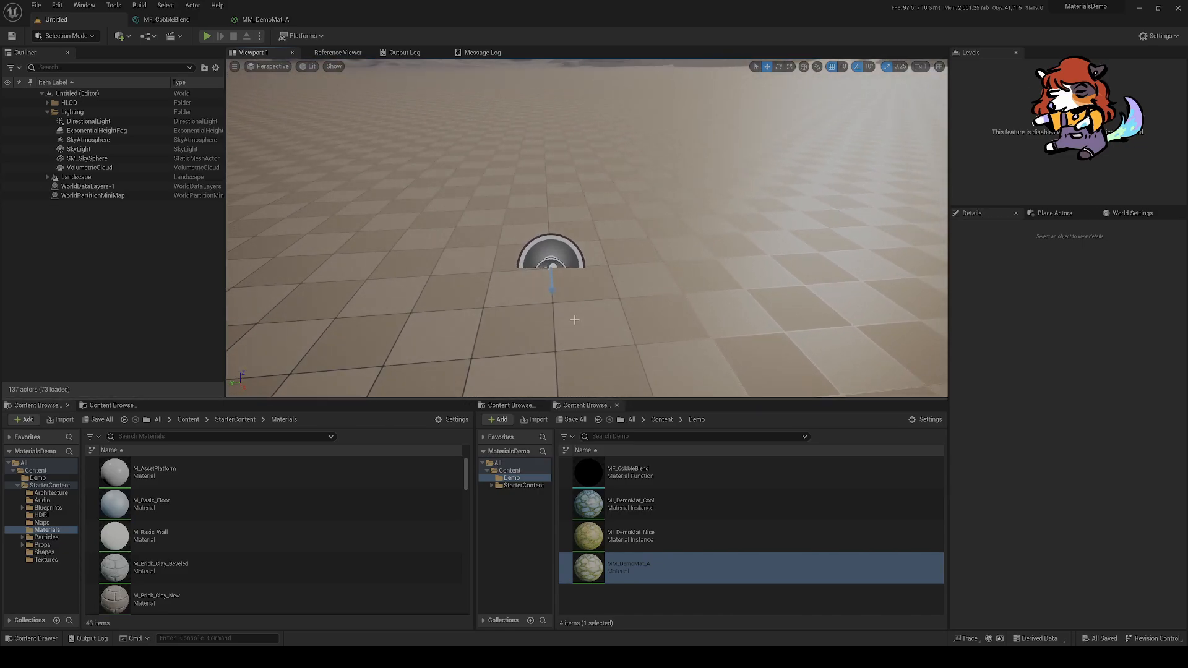
# Step: Return to MM_DemoMat_A and align the Multiply node with the Cobblestone Color Texture's RGB output
pyautogui.click(265, 19)
pyautogui.moveTo(489, 263); pyautogui.dragTo(553, 275, button='right')
pyautogui.scroll(1, 540, 233)
pyautogui.click(575, 199)
pyautogui.moveTo(547, 192)
pyautogui.mouseDown()
pyautogui.moveTo(558, 204)
pyautogui.moveTo(557, 194)
pyautogui.moveTo(545, 202)
pyautogui.mouseUp()
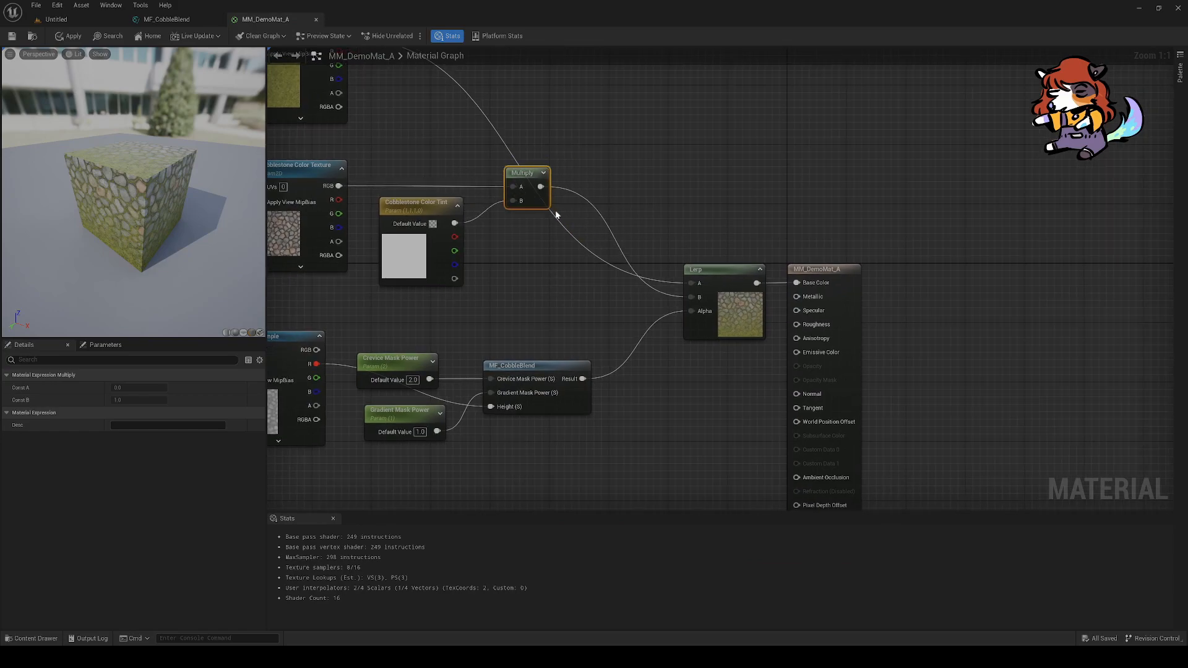
pyautogui.moveTo(526, 250); pyautogui.dragTo(565, 263, button='right')
pyautogui.click(569, 271)
pyautogui.moveTo(573, 282); pyautogui.dragTo(577, 251, button='right')
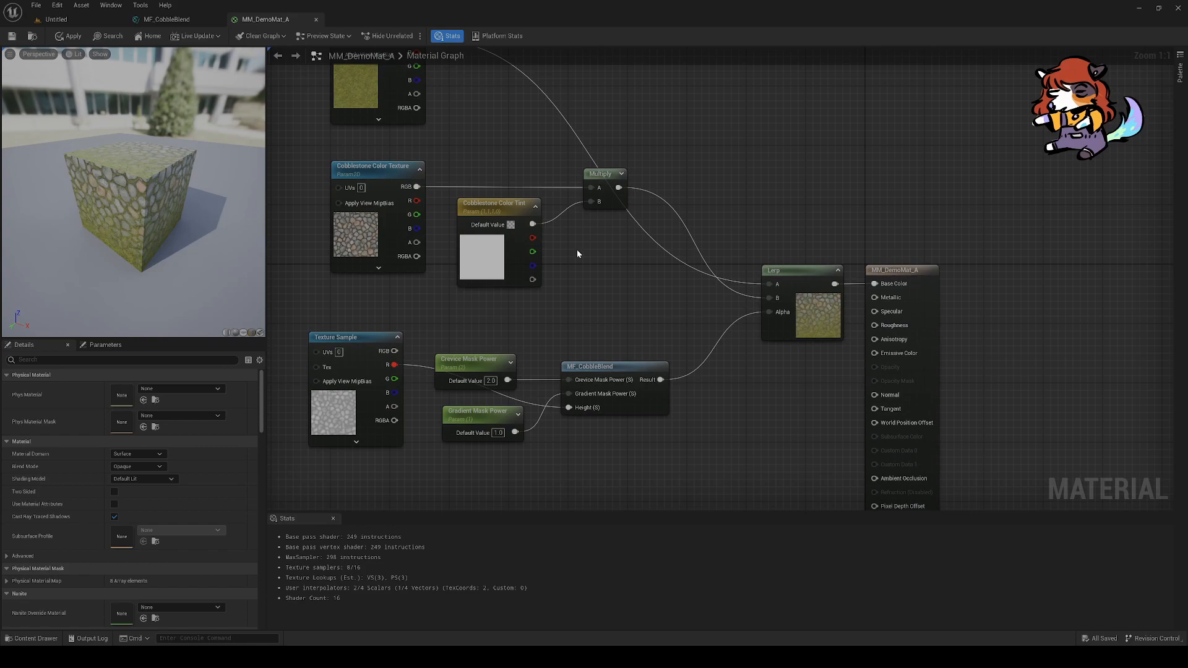
pyautogui.click(650, 413)
pyautogui.moveTo(651, 416); pyautogui.dragTo(599, 398, button='right')
pyautogui.click(583, 302)
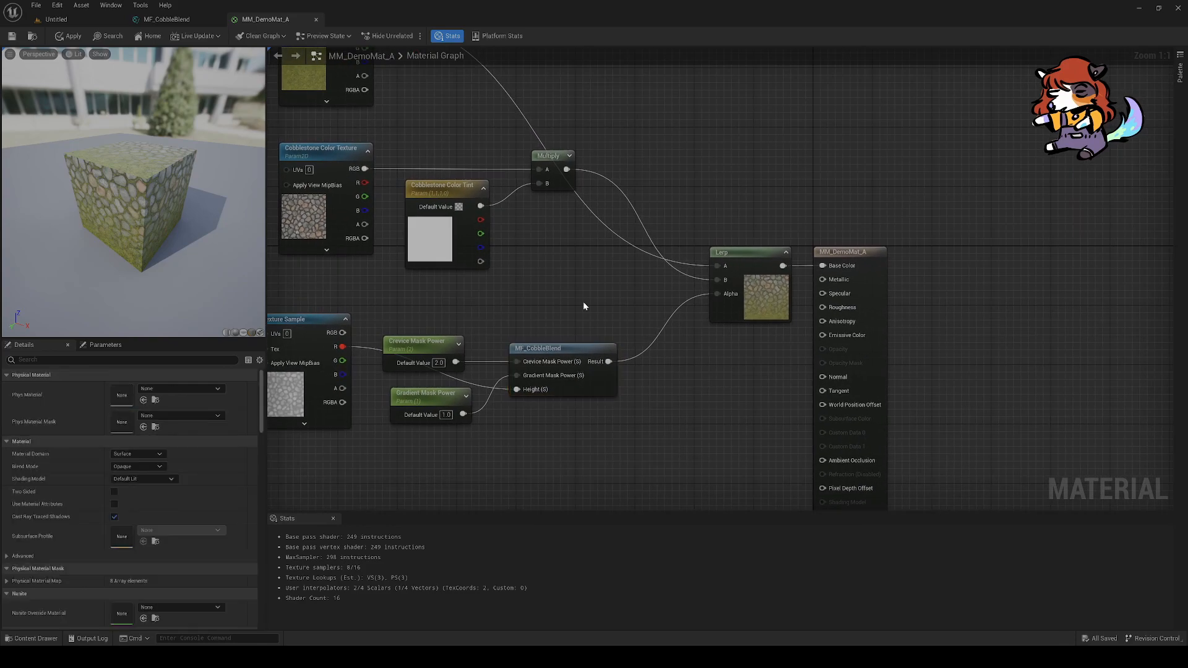
pyautogui.moveTo(583, 305); pyautogui.dragTo(603, 458, button='right')
pyautogui.moveTo(610, 306); pyautogui.dragTo(572, 307, button='right')
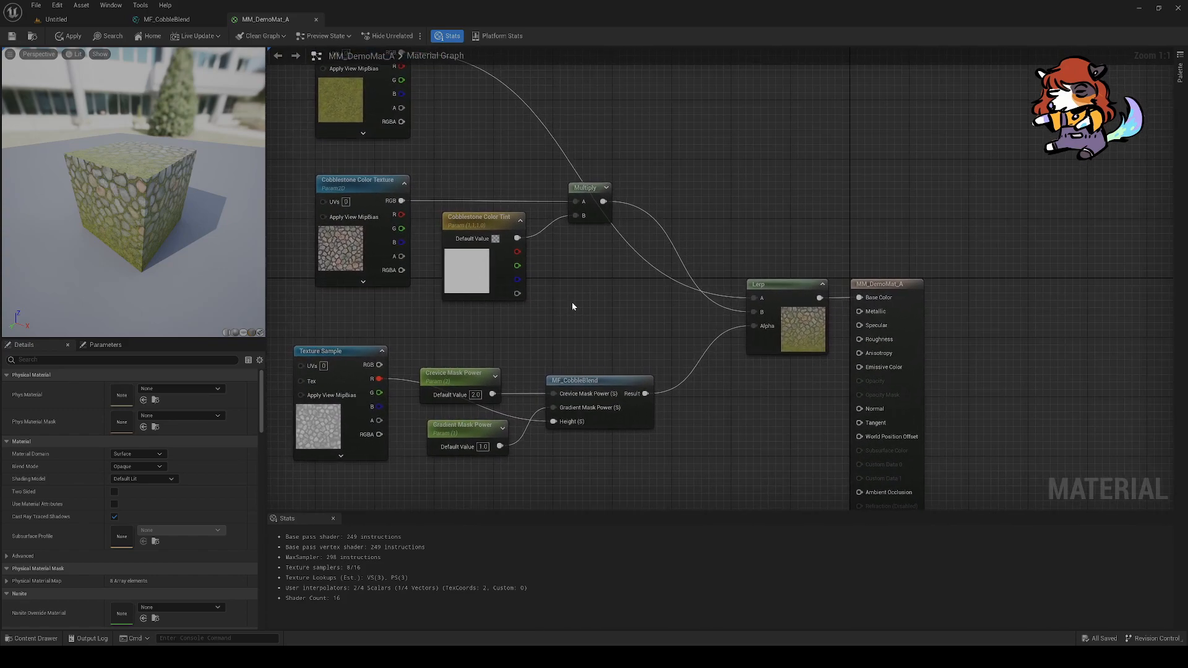
# Step: Add a ParallaxOcclusionMapping function node and place it in free space above the Lerp node
pyautogui.rightClick(563, 271)
pyautogui.write('parallax')
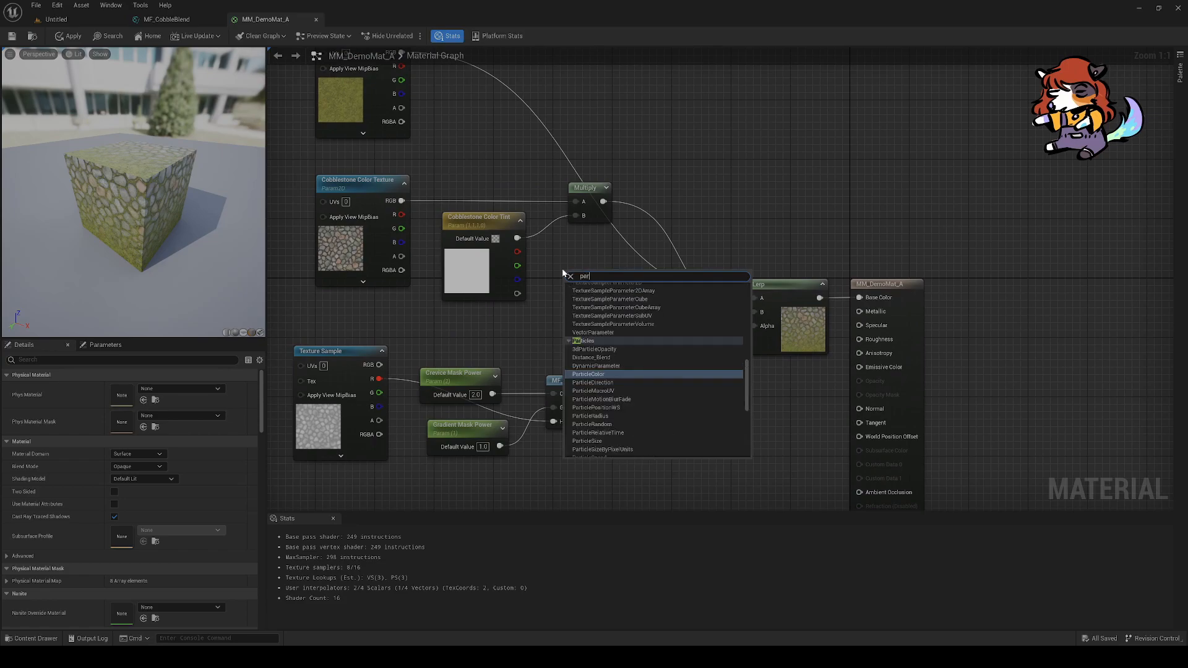
pyautogui.press('Return')
pyautogui.moveTo(669, 325); pyautogui.dragTo(767, 87)
pyautogui.moveTo(826, 188); pyautogui.dragTo(922, 253, button='right')
pyautogui.moveTo(922, 254); pyautogui.dragTo(868, 188)
# Step: Show the material preview on a plane and move ParallaxOcclusionMapping to the left of the color texture nodes
pyautogui.moveTo(655, 300); pyautogui.dragTo(760, 307, button='right')
pyautogui.moveTo(138, 239)
pyautogui.mouseDown()
pyautogui.moveTo(173, 217)
pyautogui.moveTo(124, 239)
pyautogui.mouseUp()
pyautogui.scroll(5, 138, 239)
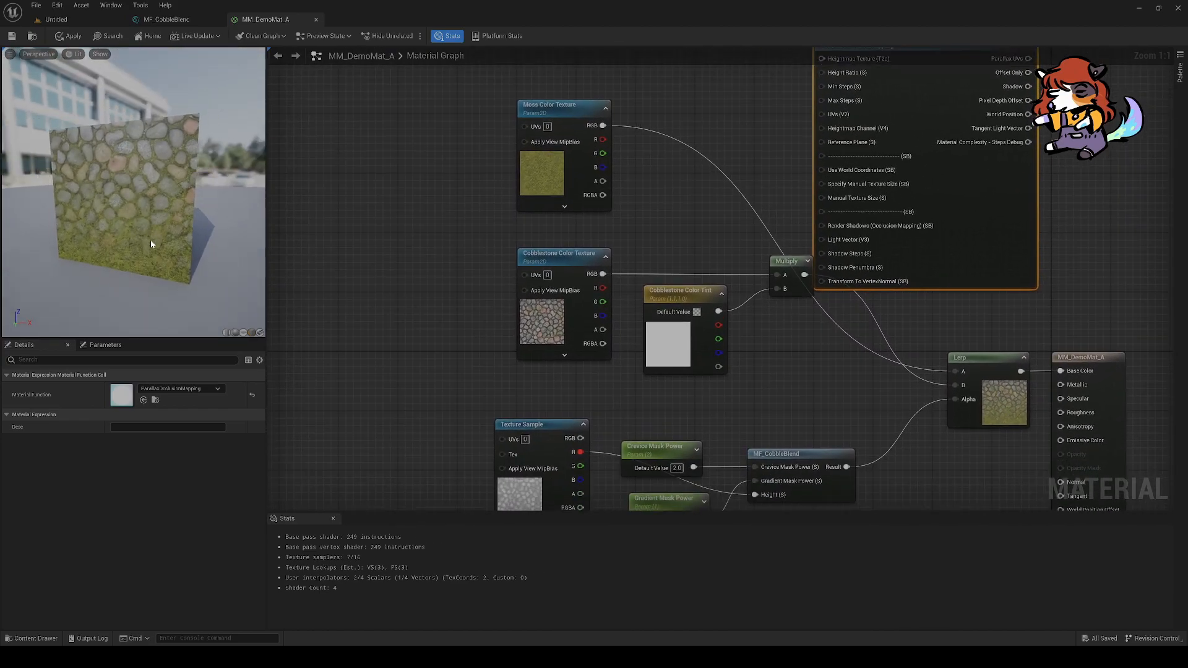
pyautogui.moveTo(968, 242); pyautogui.dragTo(413, 362)
pyautogui.moveTo(413, 362); pyautogui.dragTo(655, 337, button='right')
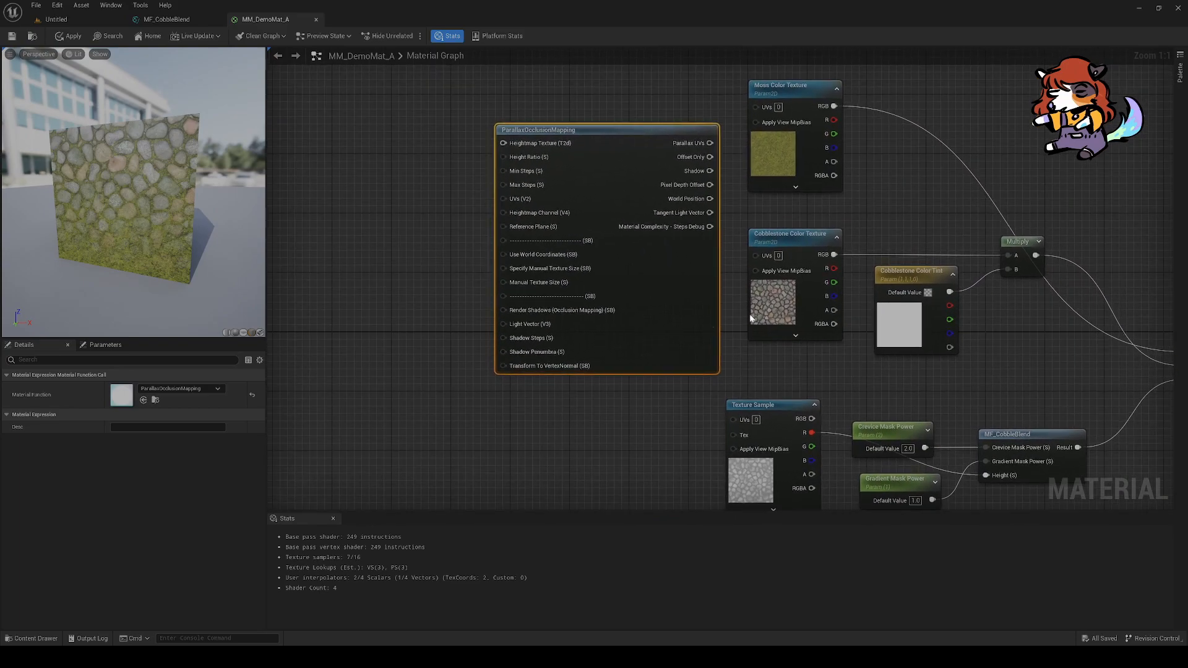
# Step: Duplicate the T_CobbleStone_Pebble_M Texture Sample and place the copy to the left of ParallaxOcclusionMapping
pyautogui.moveTo(767, 306); pyautogui.dragTo(729, 223, button='right')
pyautogui.click(722, 411)
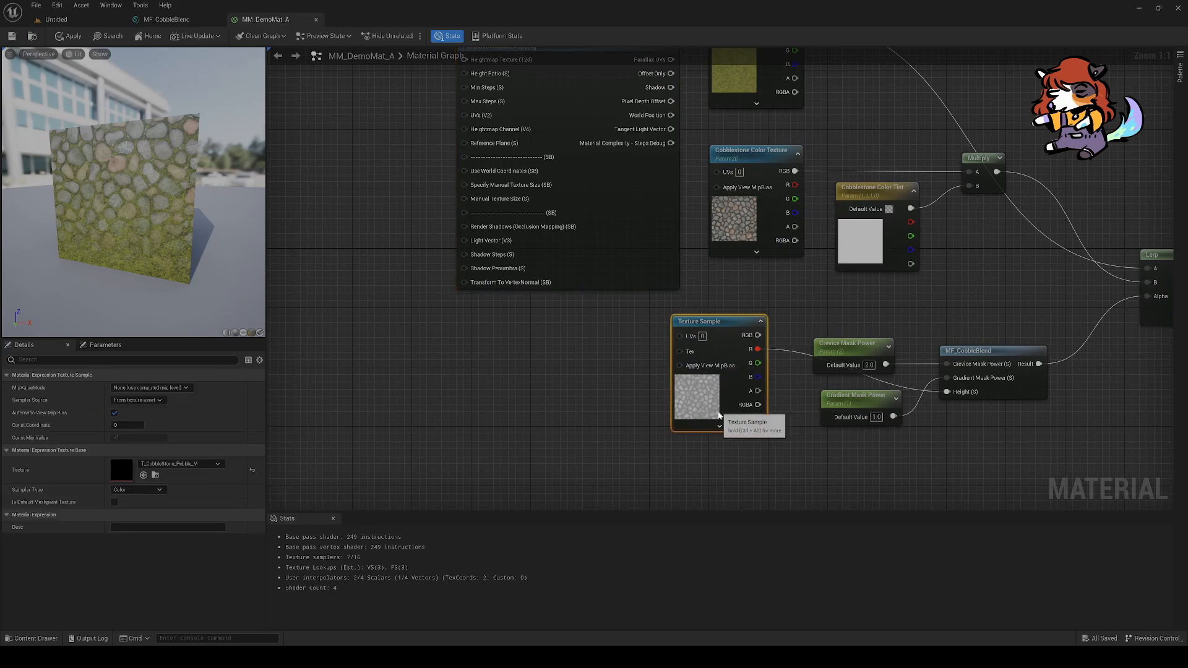
pyautogui.hotkey('ctrl', 'd')
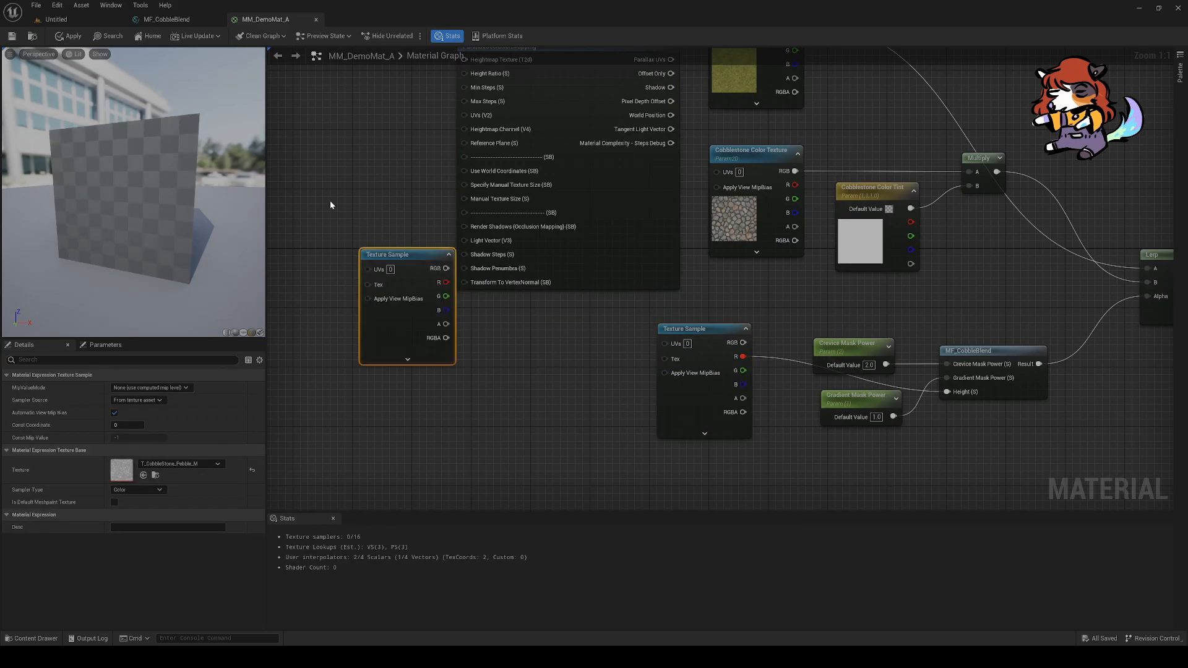
pyautogui.moveTo(330, 203); pyautogui.dragTo(368, 290, button='right')
pyautogui.moveTo(450, 339); pyautogui.dragTo(387, 250)
pyautogui.moveTo(409, 194); pyautogui.dragTo(419, 265, button='right')
pyautogui.moveTo(375, 377); pyautogui.dragTo(354, 251)
# Step: Convert the duplicated Texture Sample to a Texture Object and connect it to ParallaxOcclusionMapping's Heightmap Texture input
pyautogui.rightClick(353, 251)
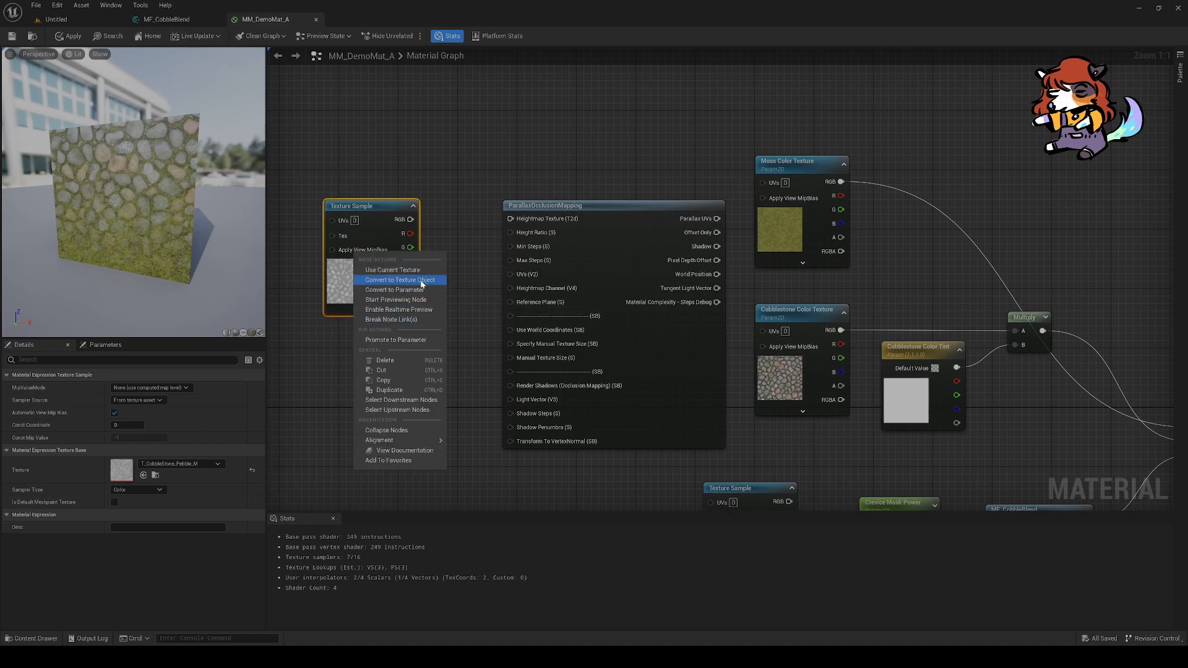
pyautogui.click(400, 280)
pyautogui.moveTo(484, 224); pyautogui.dragTo(510, 219)
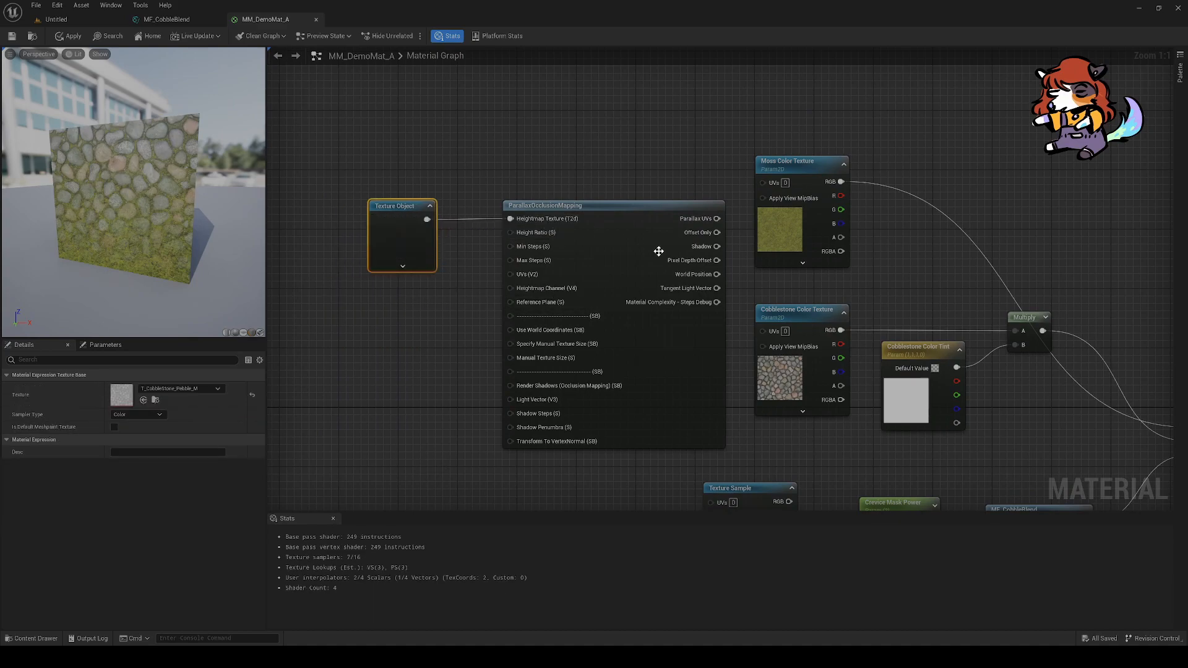
# Step: Shift ParallaxOcclusionMapping closer to the Texture Object and connect its Parallax UVs output to the Cobblestone Color Texture's UVs input
pyautogui.moveTo(658, 251); pyautogui.dragTo(606, 252)
pyautogui.click(711, 263)
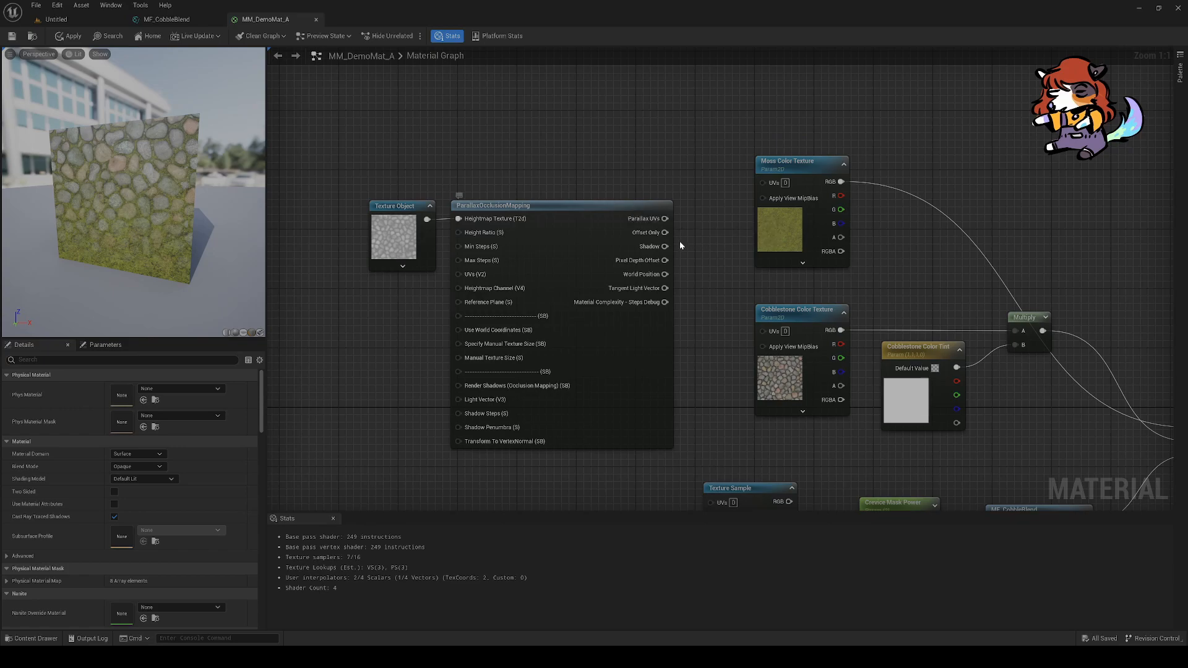
pyautogui.moveTo(779, 334); pyautogui.dragTo(778, 335)
pyautogui.moveTo(138, 237)
pyautogui.mouseDown()
pyautogui.moveTo(149, 191)
pyautogui.moveTo(149, 248)
pyautogui.moveTo(124, 241)
pyautogui.moveTo(148, 229)
pyautogui.mouseUp()
pyautogui.scroll(5, 130, 220)
pyautogui.moveTo(412, 323); pyautogui.dragTo(478, 332, button='right')
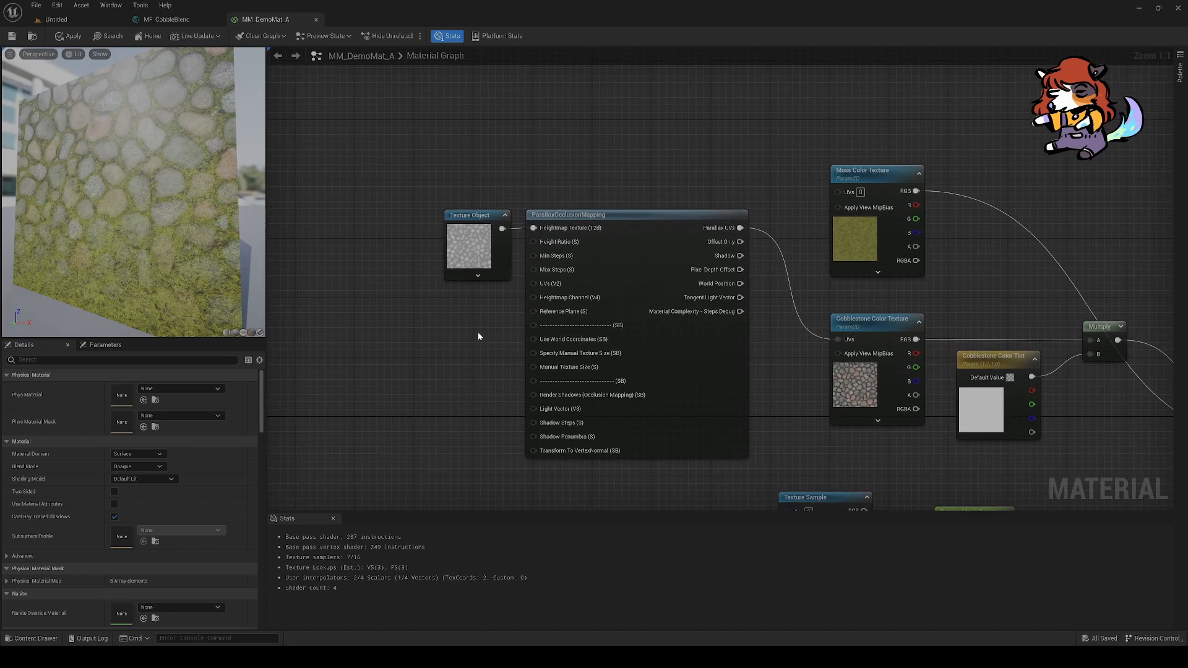
# Step: Promote ParallaxOcclusionMapping's Height Ratio input to a parameter, place it below the Texture Object and set its default value to 1.0
pyautogui.rightClick(573, 241)
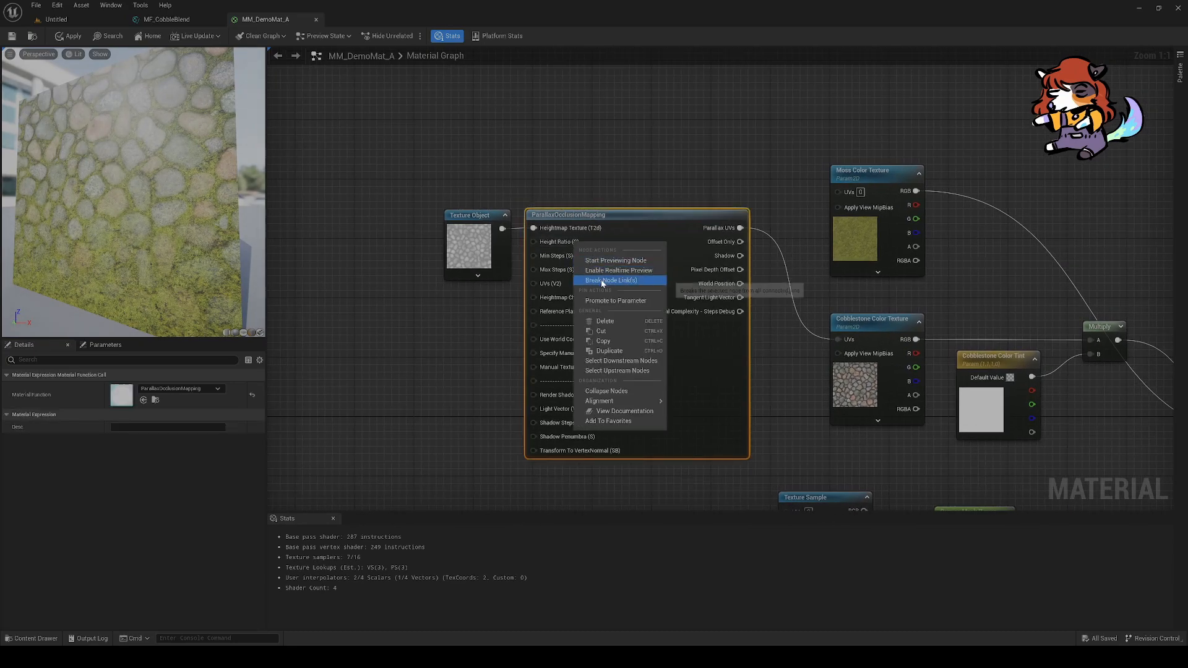
pyautogui.click(616, 301)
pyautogui.moveTo(521, 227); pyautogui.dragTo(472, 318)
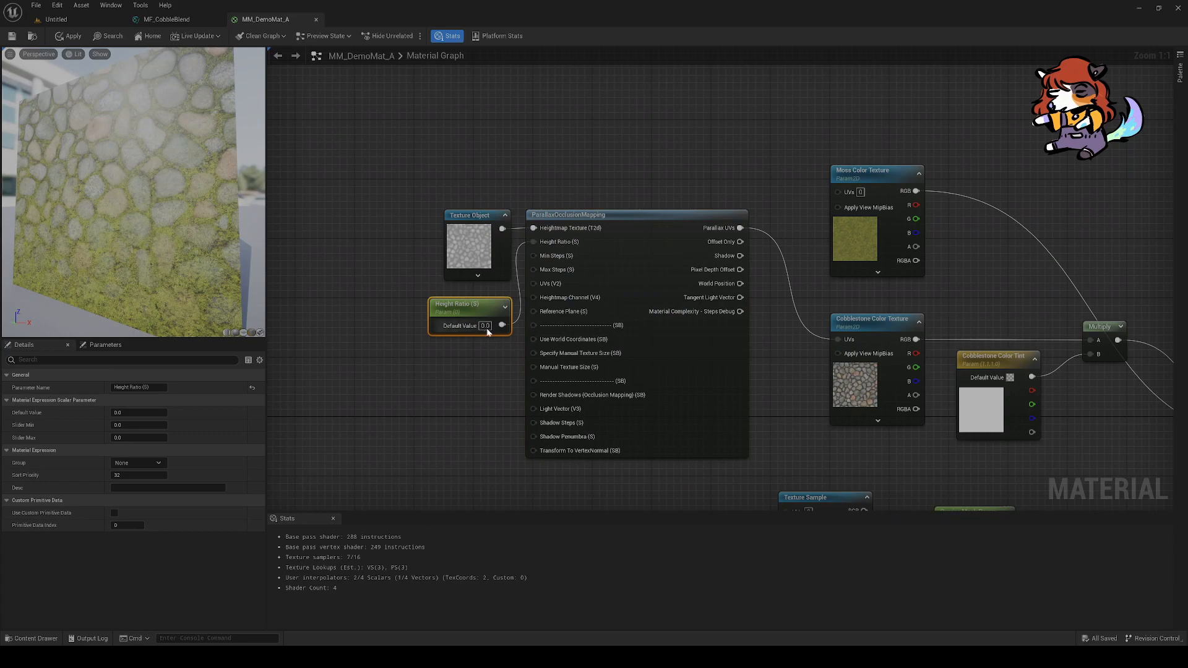
pyautogui.click(464, 410)
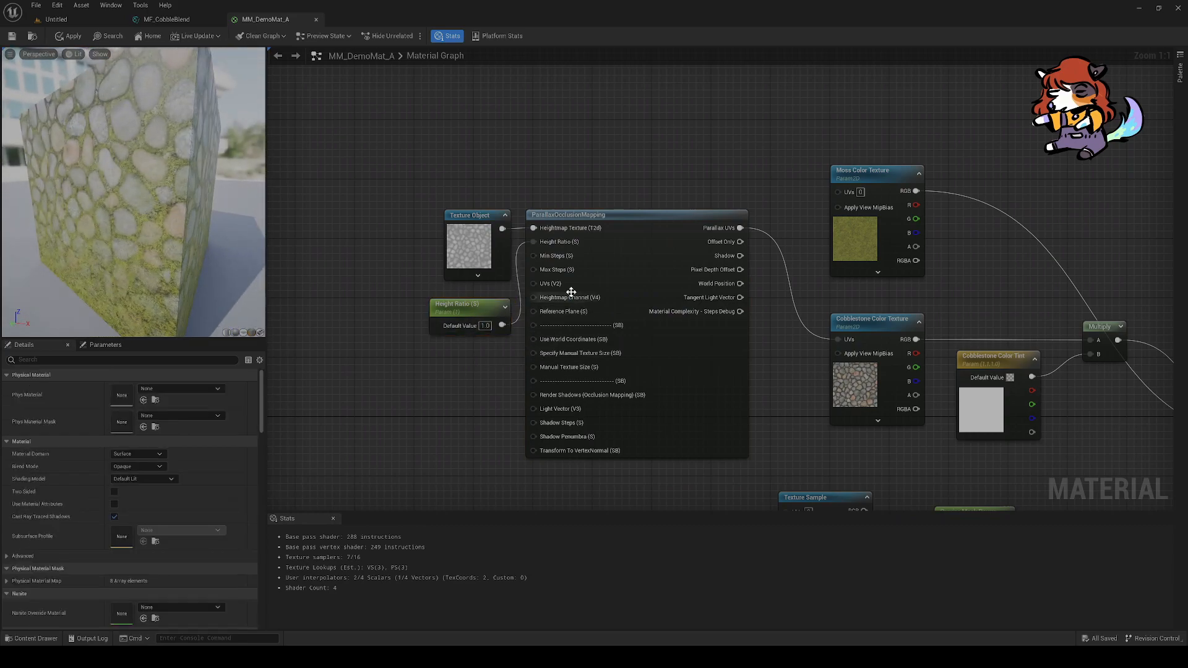
# Step: Add a four-component constant with red set to 1 and connect it to ParallaxOcclusionMapping's Heightmap Channel input
pyautogui.press('4')
pyautogui.click(396, 358)
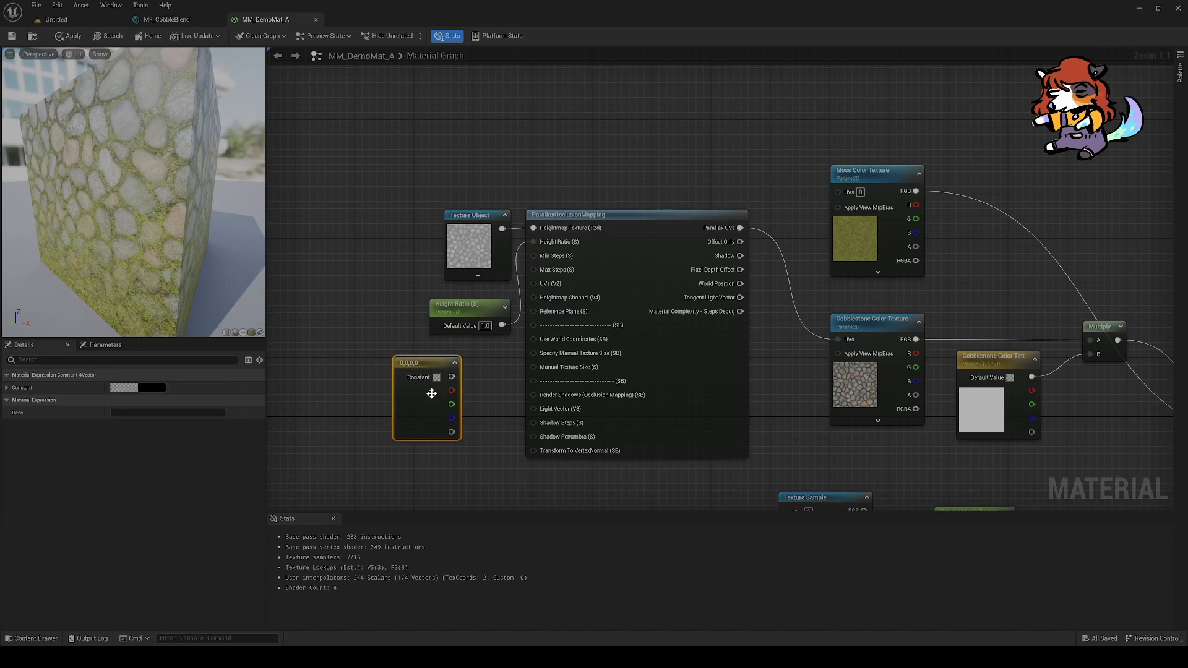
pyautogui.click(210, 388)
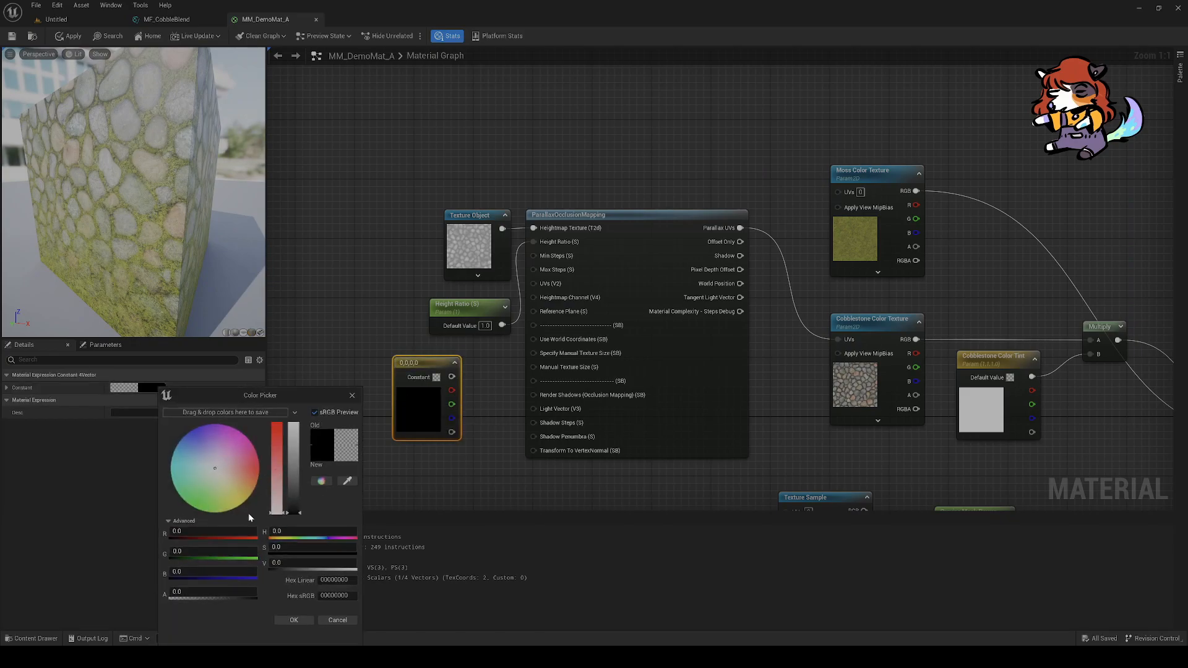
pyautogui.write('1')
pyautogui.click(287, 620)
pyautogui.moveTo(451, 376); pyautogui.dragTo(534, 297)
pyautogui.moveTo(206, 268); pyautogui.dragTo(167, 245)
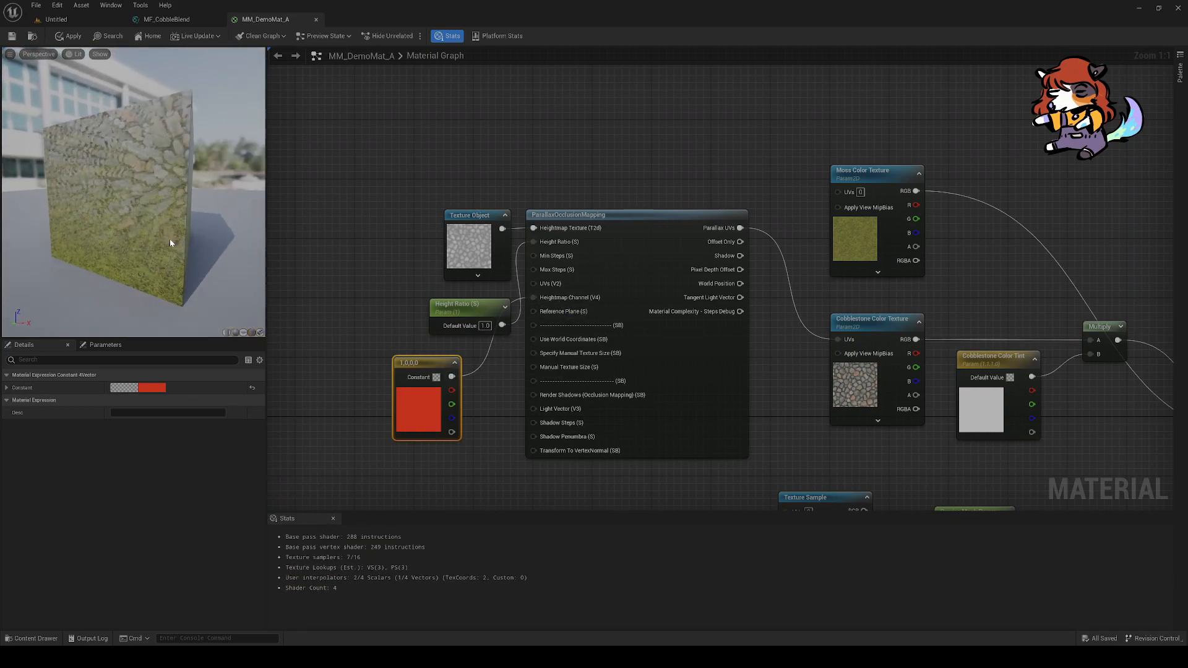
# Step: Move the Height Ratio parameter aside and try default values of 0.1 and 0.25, checking the depth on the preview plane
pyautogui.moveTo(492, 306); pyautogui.dragTo(463, 291)
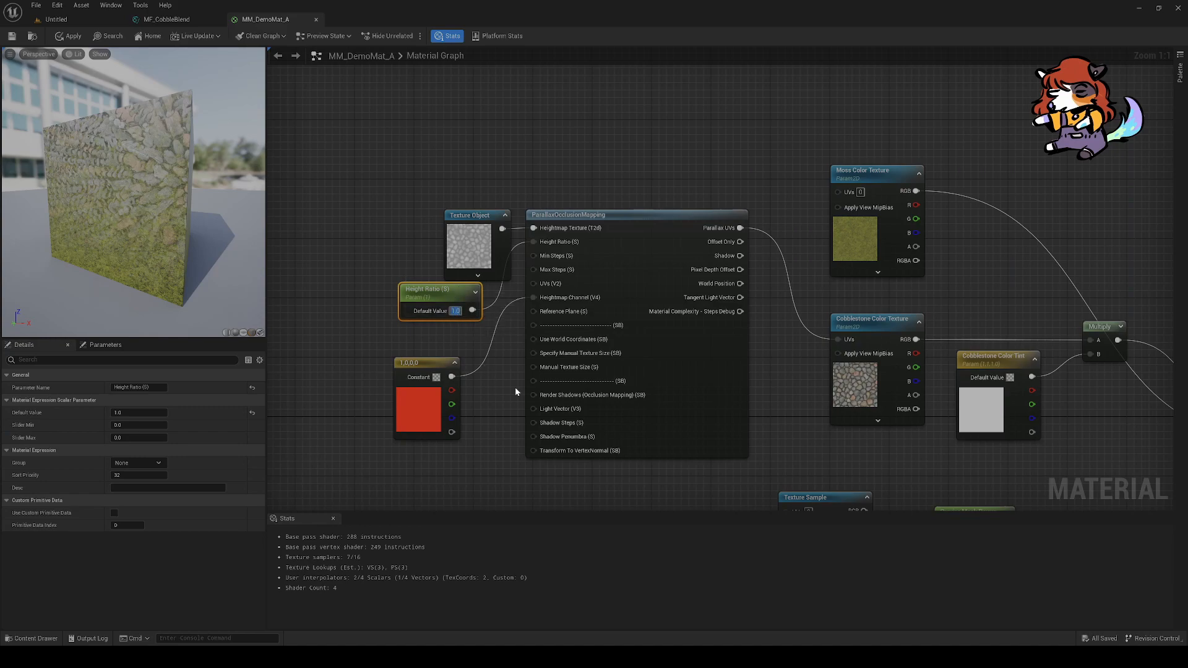
pyautogui.write('0.1')
pyautogui.press('Return')
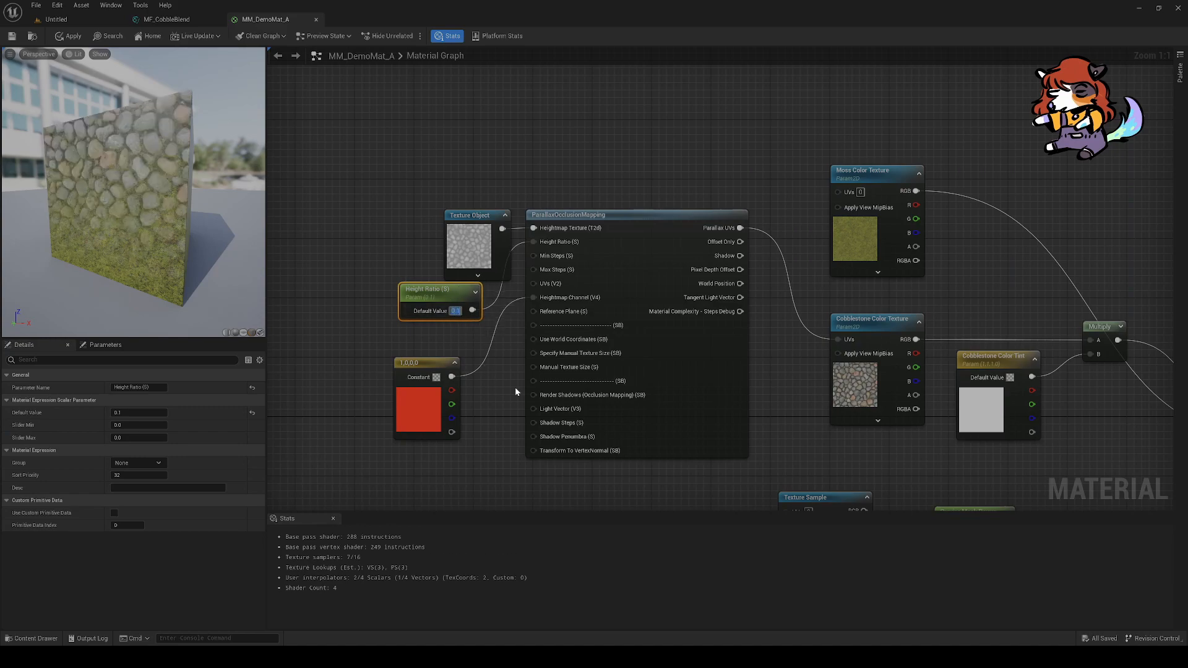
pyautogui.write('0.25')
pyautogui.press('Return')
pyautogui.moveTo(139, 207); pyautogui.dragTo(48, 197)
pyautogui.scroll(10, 48, 200)
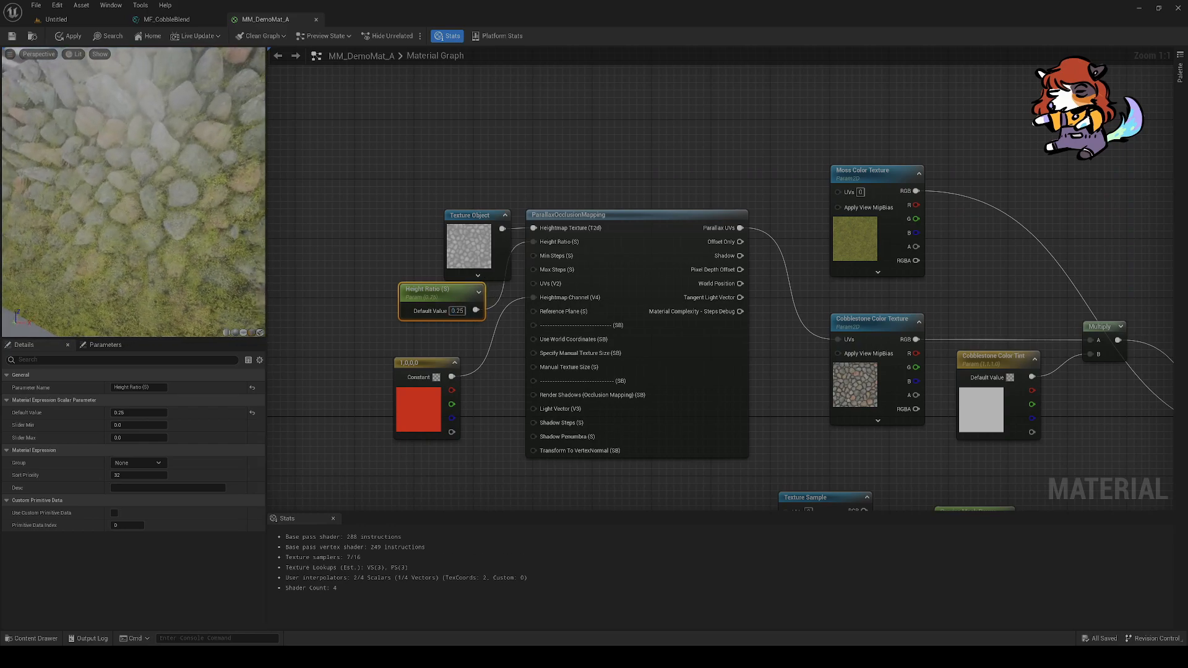
pyautogui.moveTo(135, 154); pyautogui.dragTo(140, 194)
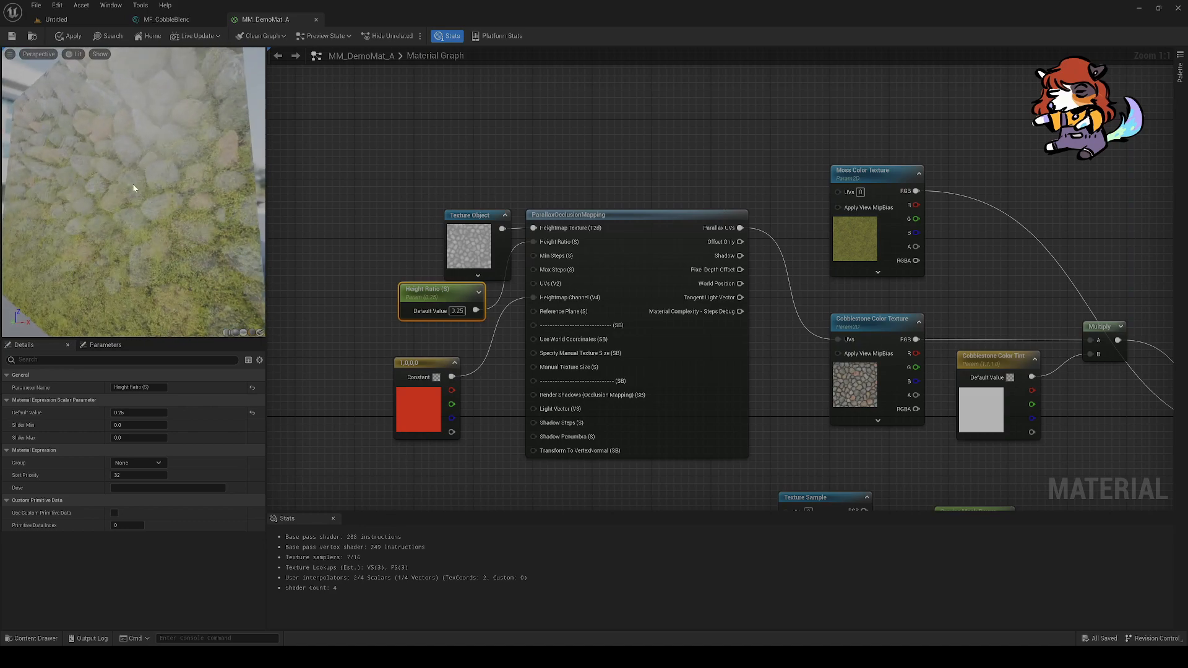
# Step: Spread out the ParallaxOcclusionMapping setup and the Cobblestone and Moss Color Texture nodes so the wires are easier to follow
pyautogui.moveTo(854, 381); pyautogui.dragTo(839, 382)
pyautogui.scroll(3, 146, 186)
pyautogui.moveTo(145, 185); pyautogui.dragTo(121, 178)
pyautogui.scroll(-5, 128, 190)
pyautogui.moveTo(782, 374); pyautogui.dragTo(535, 276, button='right')
pyautogui.scroll(-2, 608, 345)
pyautogui.moveTo(630, 335); pyautogui.dragTo(592, 346, button='right')
pyautogui.moveTo(496, 301); pyautogui.dragTo(704, 339, button='right')
pyautogui.click(463, 289)
pyautogui.moveTo(143, 204)
pyautogui.mouseDown()
pyautogui.moveTo(159, 167)
pyautogui.moveTo(149, 191)
pyautogui.mouseUp()
pyautogui.moveTo(662, 348); pyautogui.dragTo(679, 364)
pyautogui.moveTo(492, 245); pyautogui.dragTo(469, 244)
pyautogui.moveTo(785, 244); pyautogui.dragTo(809, 224)
# Step: Set the Height Ratio parameter's default value to 0.1, fine-tune it against the preview, and save the material
pyautogui.click(473, 305)
pyautogui.write('0.1')
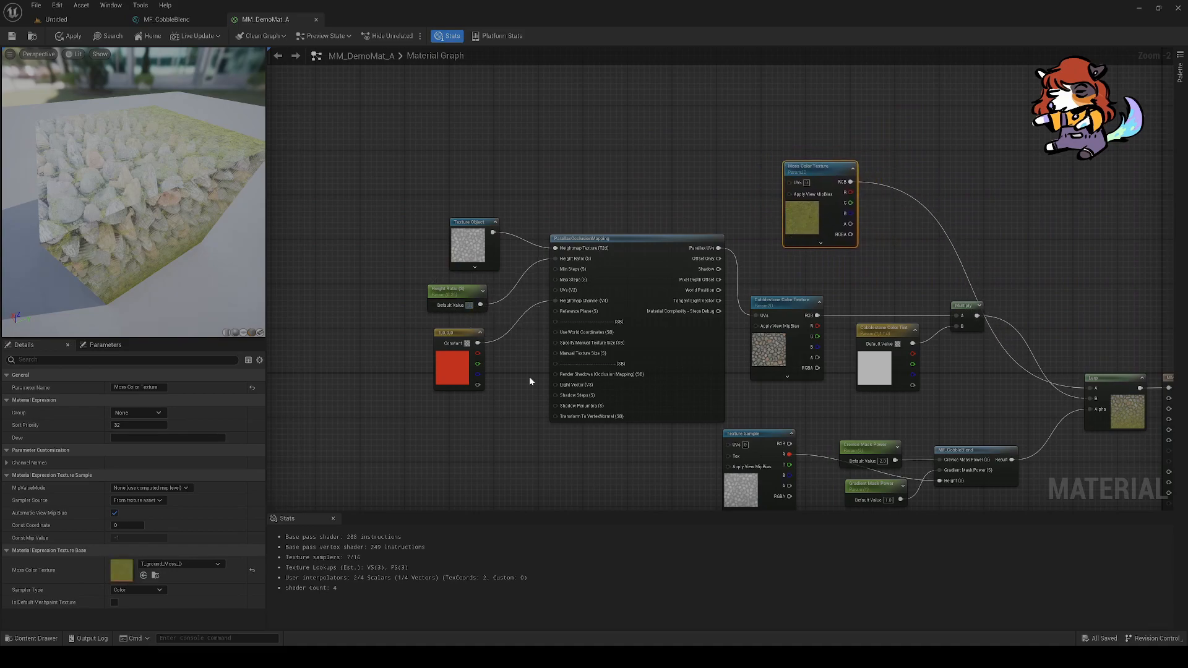
pyautogui.write('5')
pyautogui.press('Return')
pyautogui.moveTo(146, 182)
pyautogui.mouseDown()
pyautogui.moveTo(186, 121)
pyautogui.moveTo(126, 185)
pyautogui.mouseUp()
pyautogui.click(18, 40)
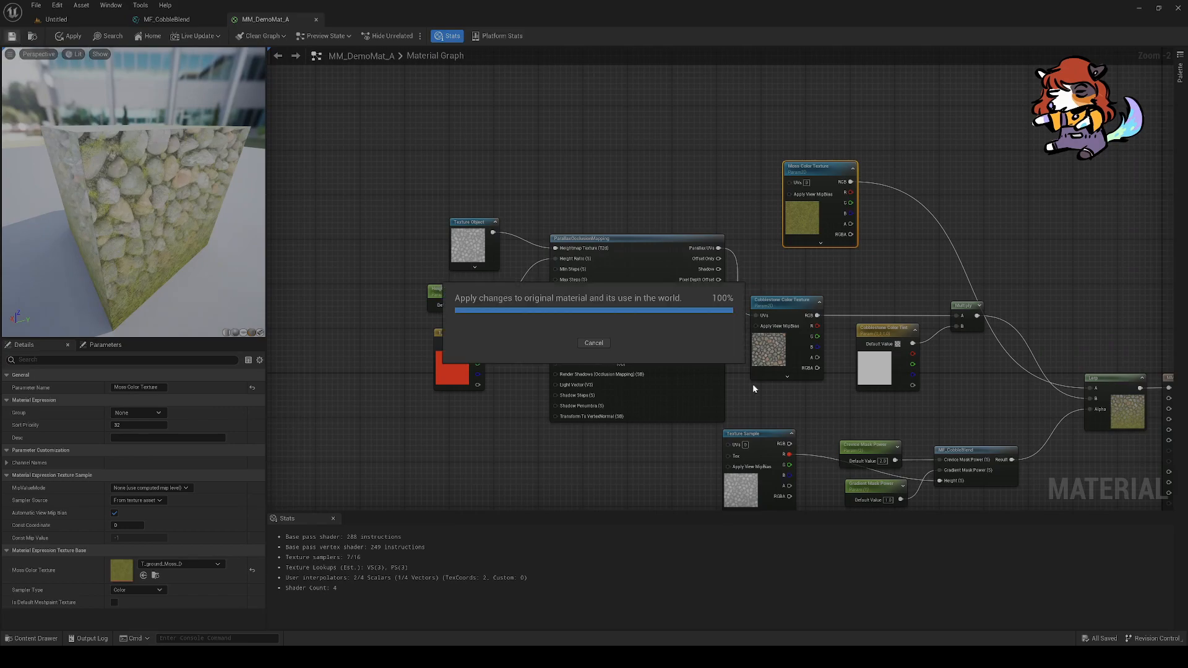
# Step: Open the ParallaxOcclusionMapping function and examine the code of its Parallax Occlusion Mapping custom node
pyautogui.doubleClick(633, 256)
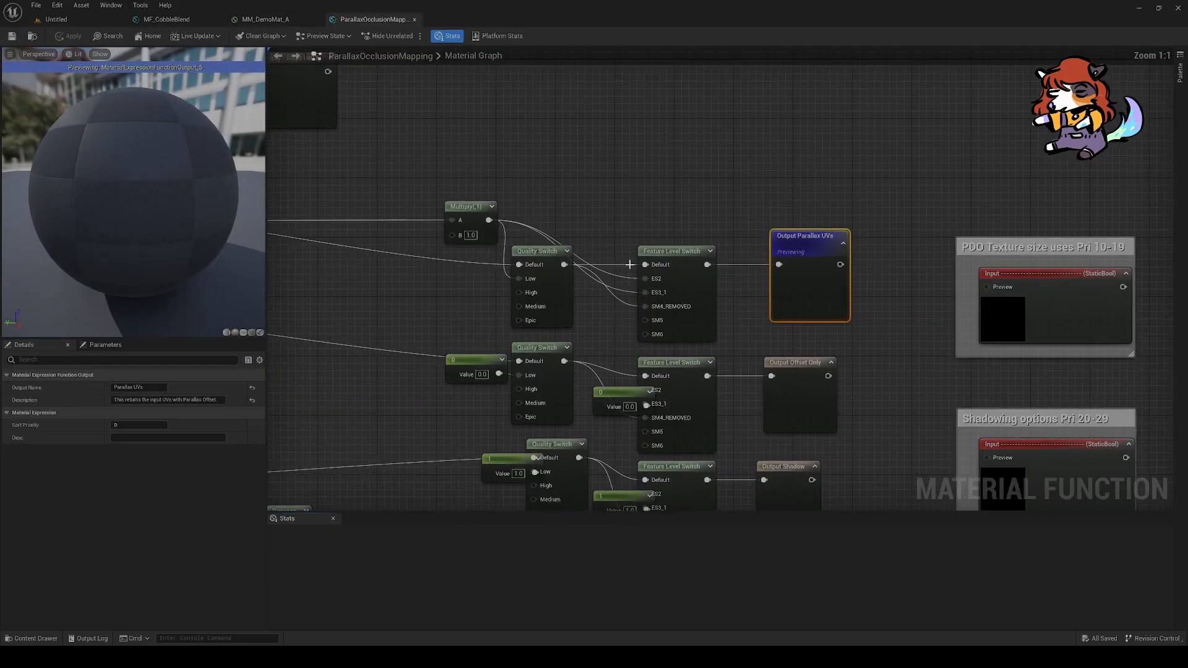
pyautogui.moveTo(318, 299); pyautogui.dragTo(461, 266, button='right')
pyautogui.scroll(-7, 385, 366)
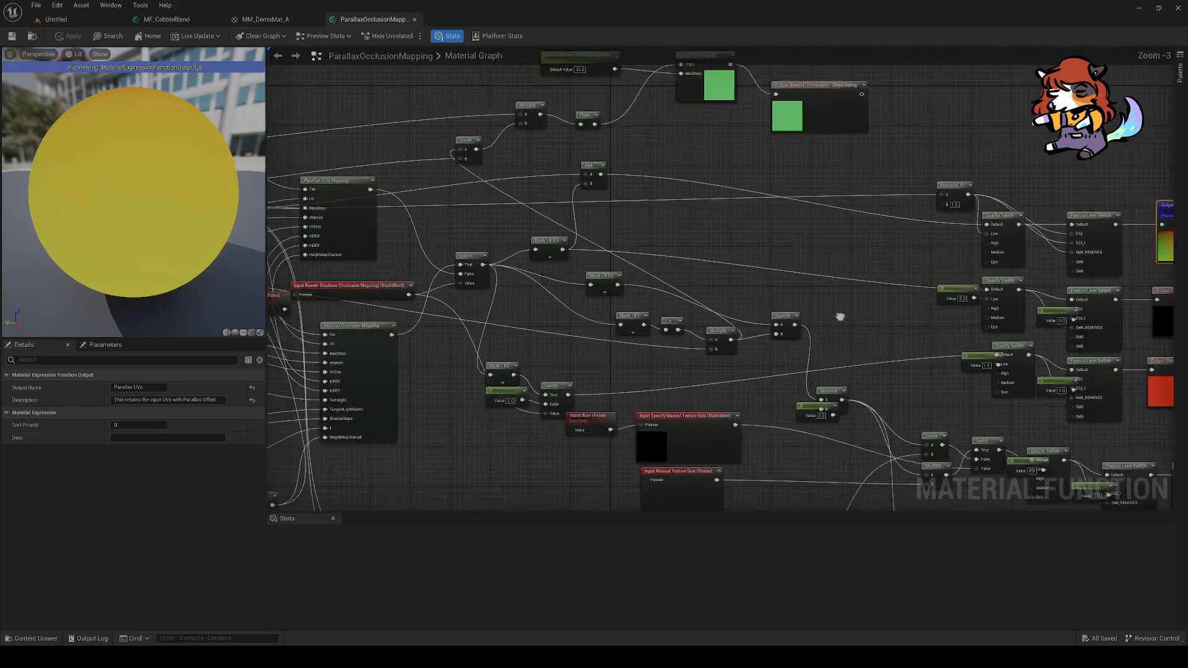
pyautogui.scroll(4, 566, 376)
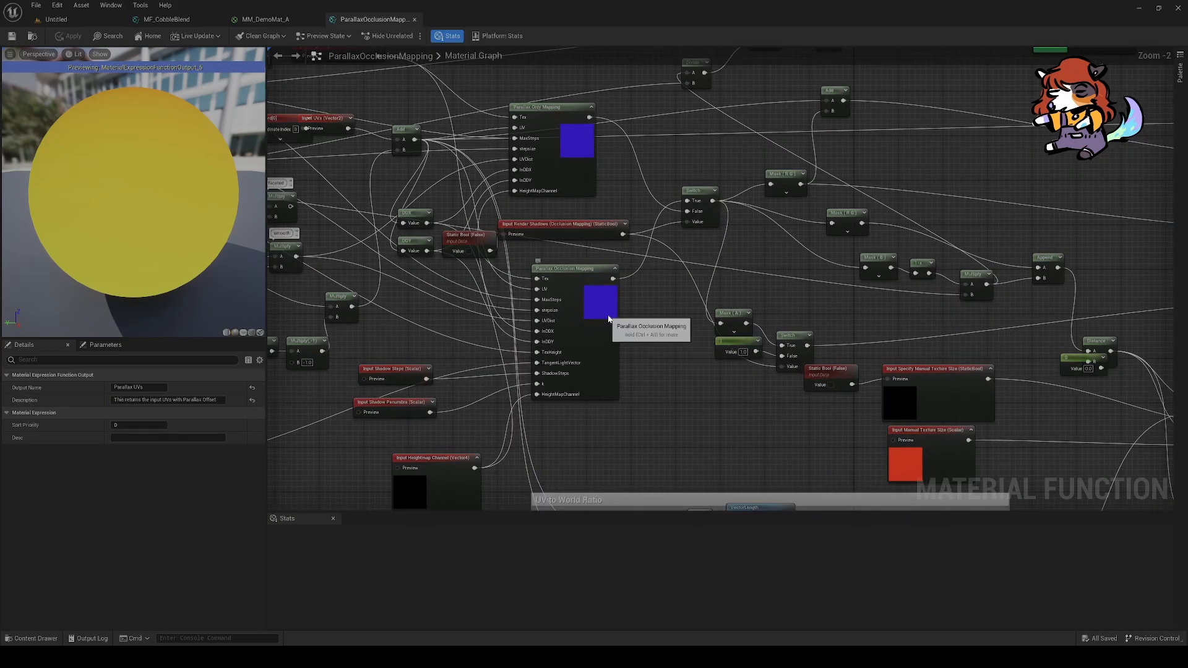
pyautogui.click(595, 335)
pyautogui.scroll(1, 630, 352)
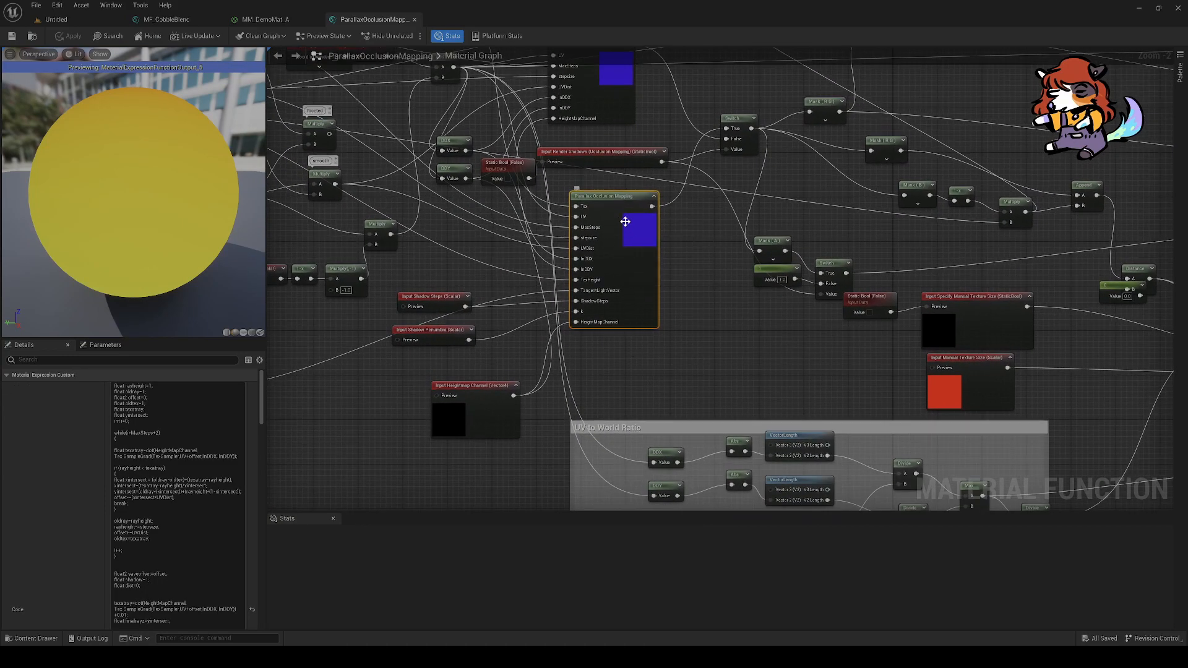
pyautogui.scroll(2, 636, 225)
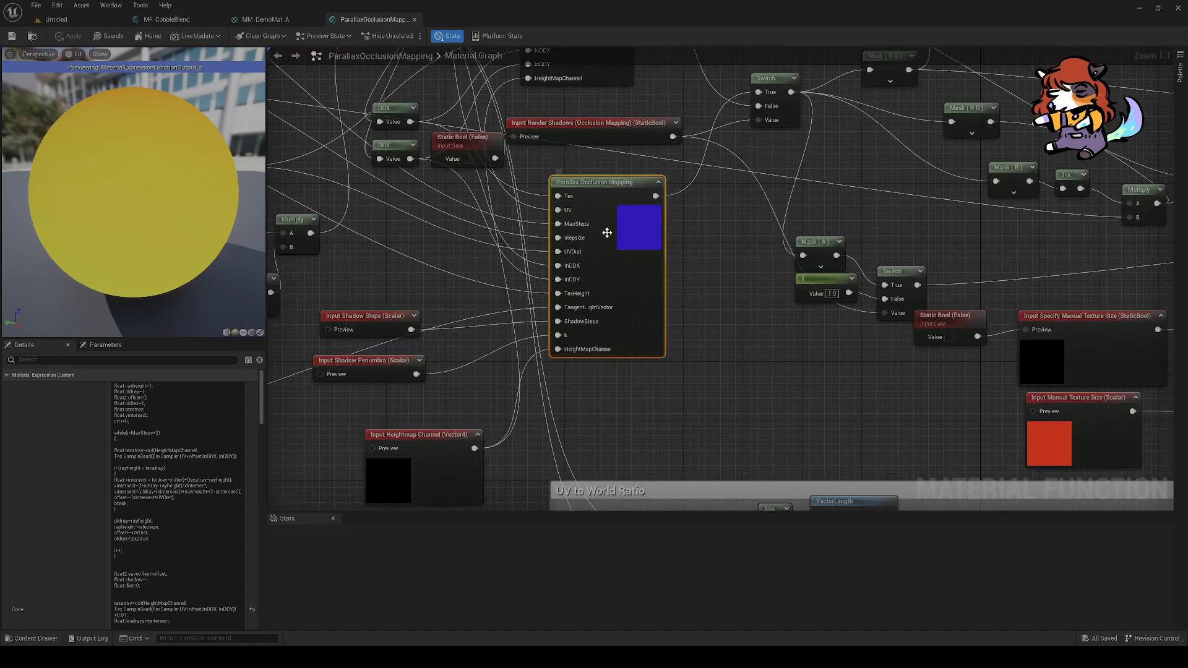
pyautogui.scroll(-3, 179, 495)
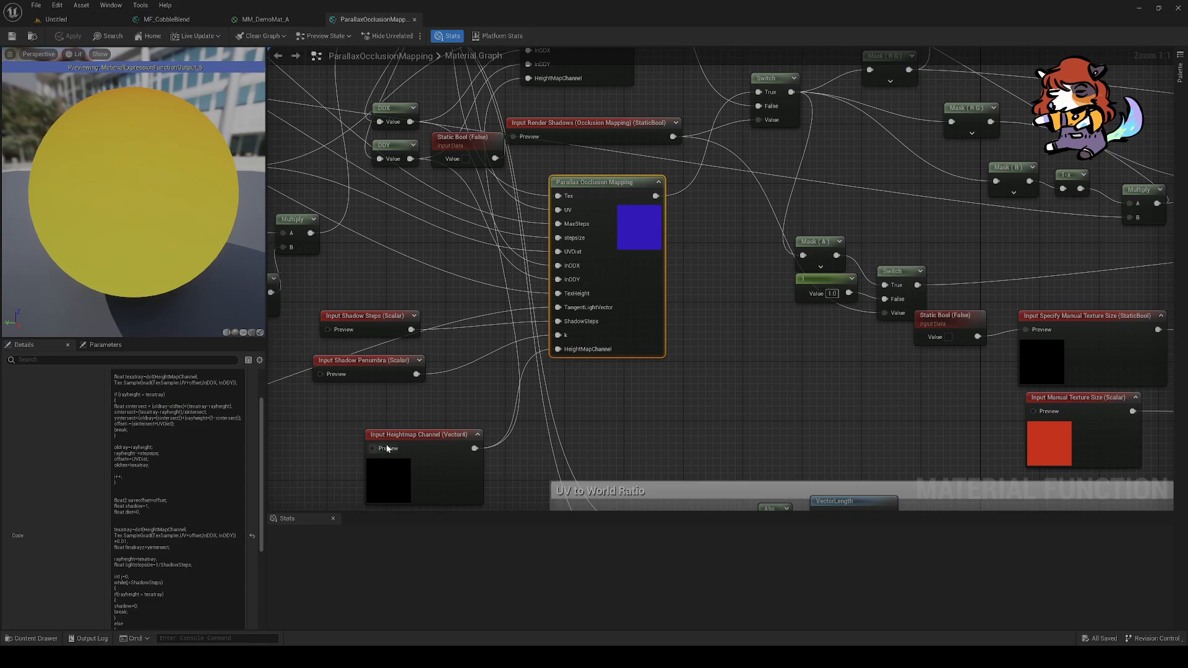
pyautogui.scroll(-8, 58, 541)
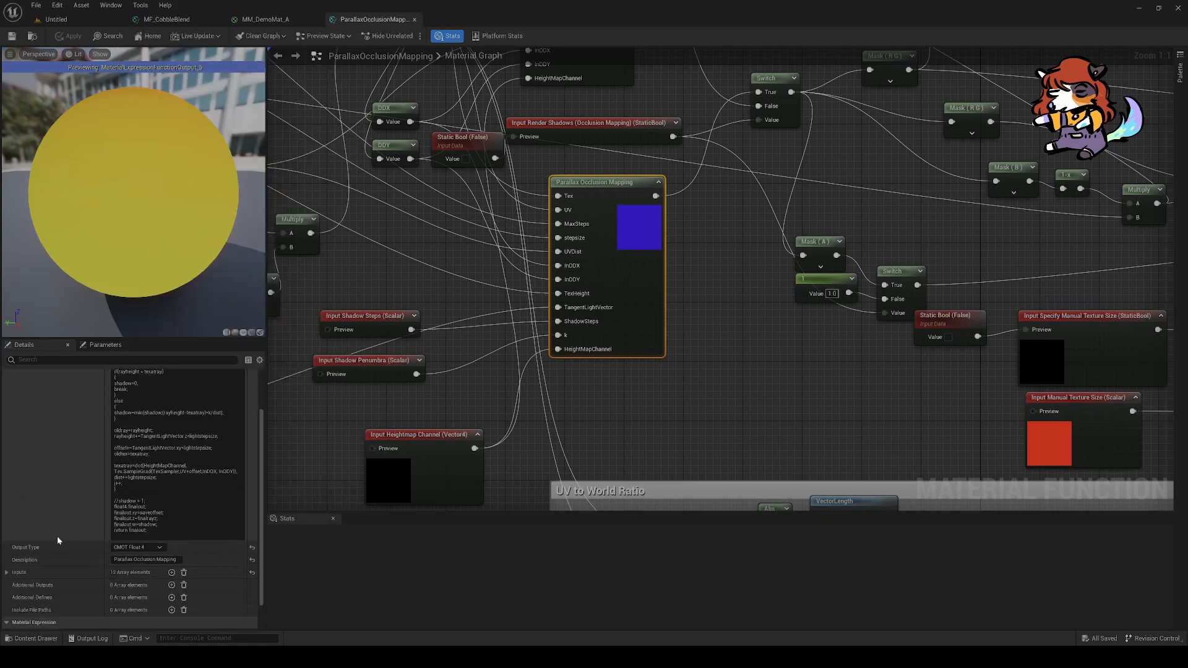
pyautogui.scroll(-1, 58, 540)
# Step: Add a trial Custom node beside the Parallax Occlusion Mapping node, open its code for editing, and delete the node
pyautogui.rightClick(767, 341)
pyautogui.write('custom')
pyautogui.press('Return')
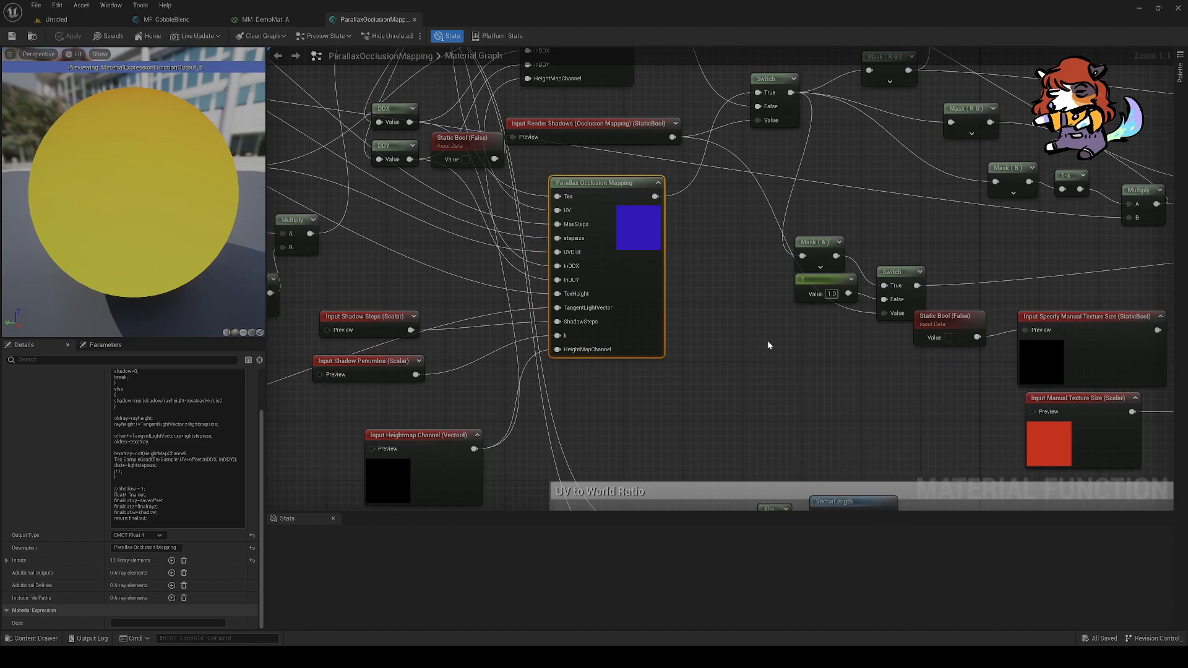
pyautogui.moveTo(783, 351); pyautogui.dragTo(700, 362)
pyautogui.click(124, 387)
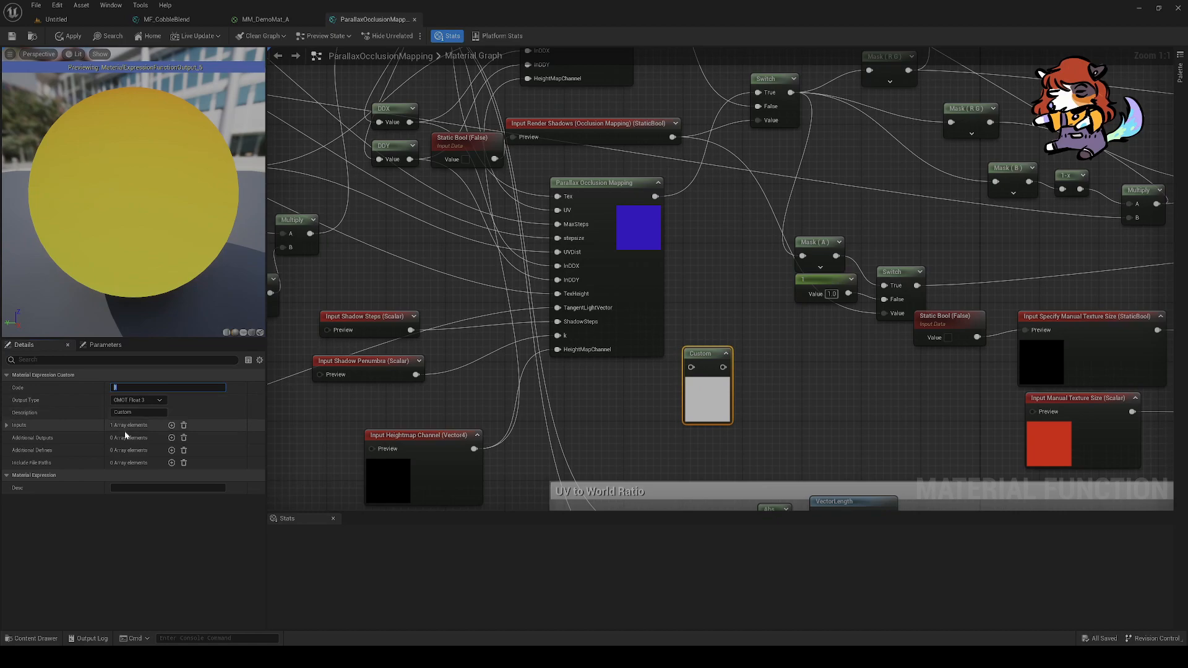
pyautogui.moveTo(731, 402); pyautogui.dragTo(752, 432)
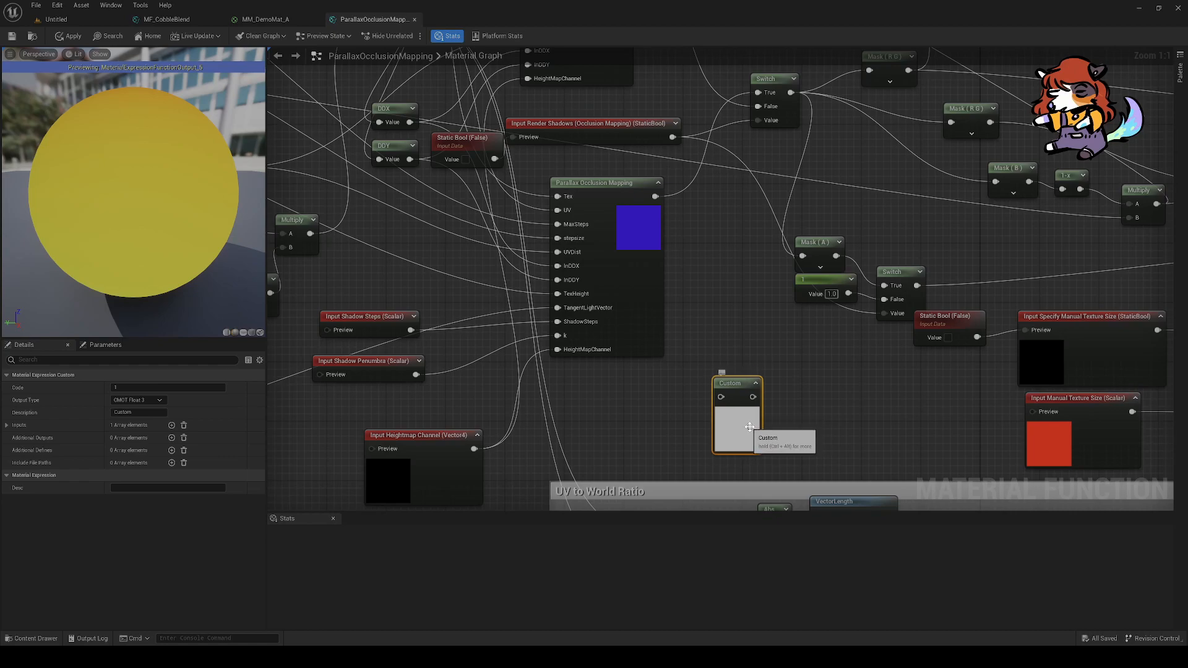
pyautogui.press('Delete')
# Step: Read through the full code of the Parallax Occlusion Mapping custom node again, from its ray-height loop to the returned result
pyautogui.moveTo(698, 336); pyautogui.dragTo(697, 351, button='right')
pyautogui.click(633, 284)
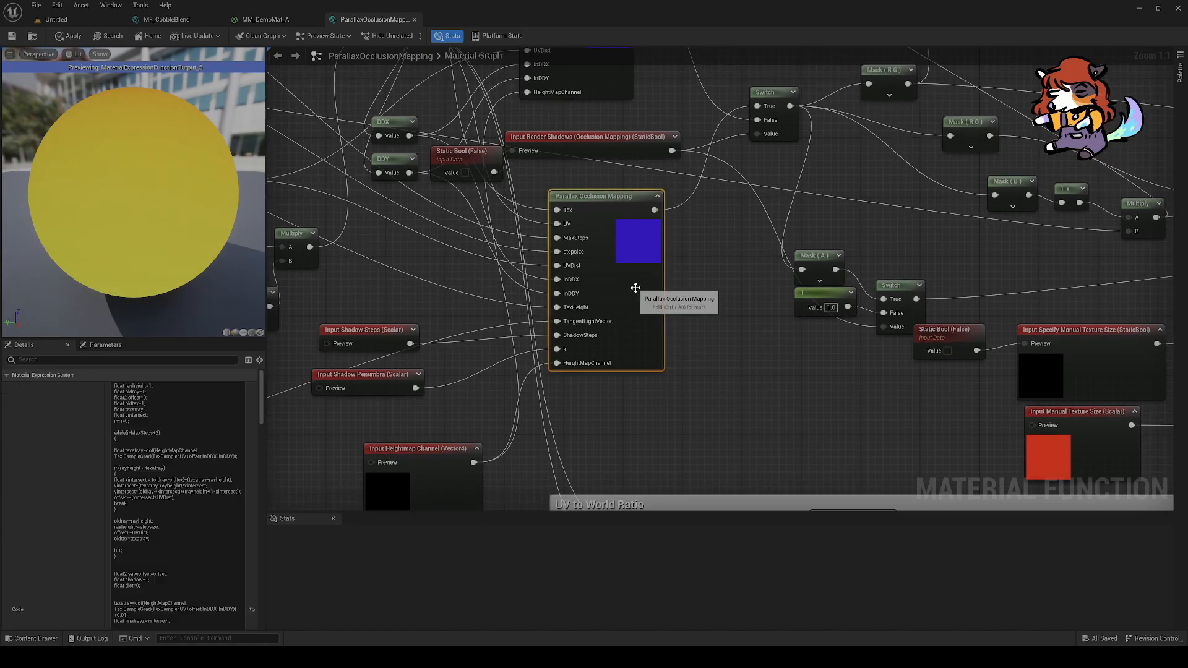
pyautogui.moveTo(150, 522)
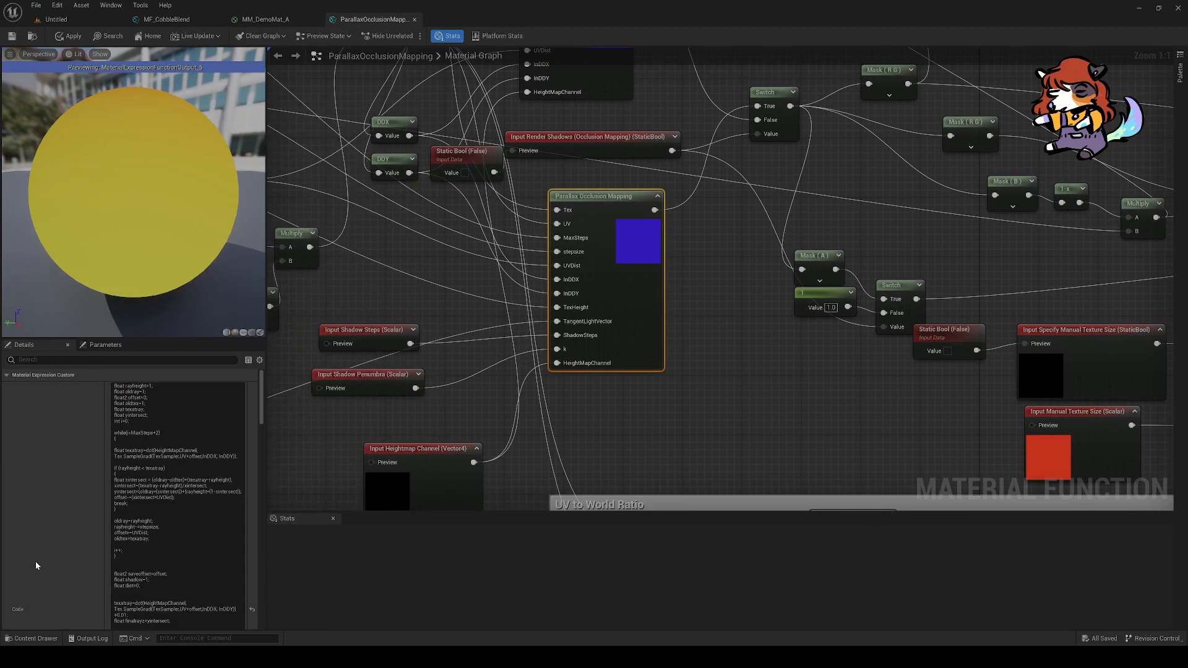
pyautogui.scroll(-5, 35, 561)
pyautogui.scroll(5, 35, 561)
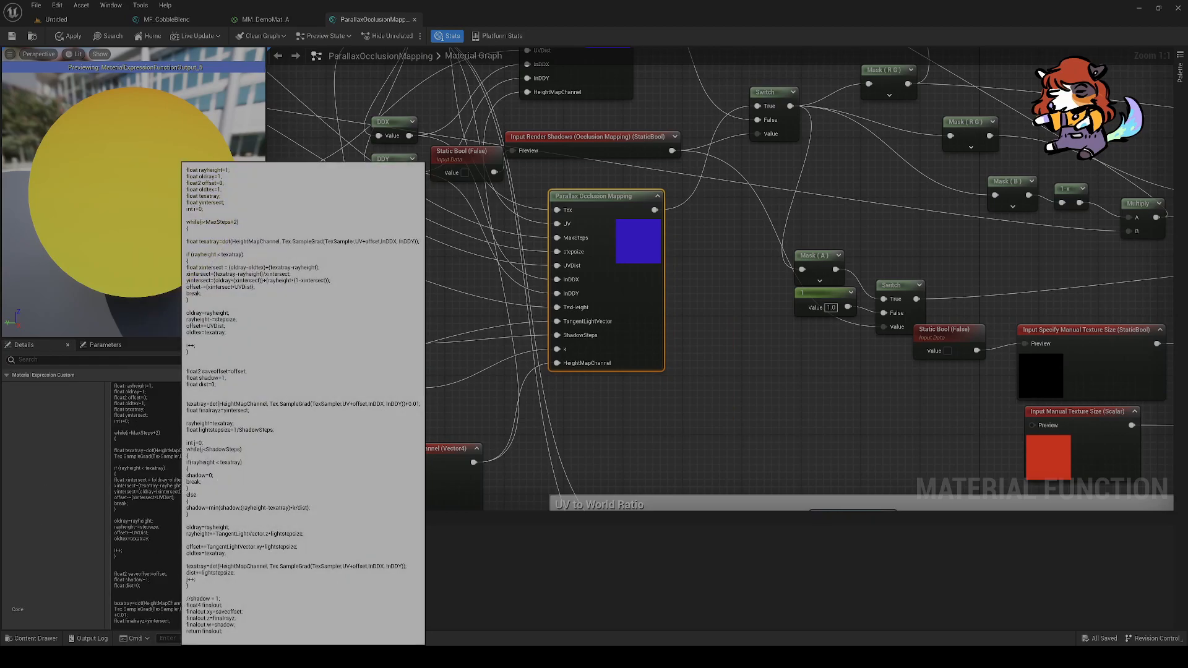
pyautogui.scroll(-2, 284, 440)
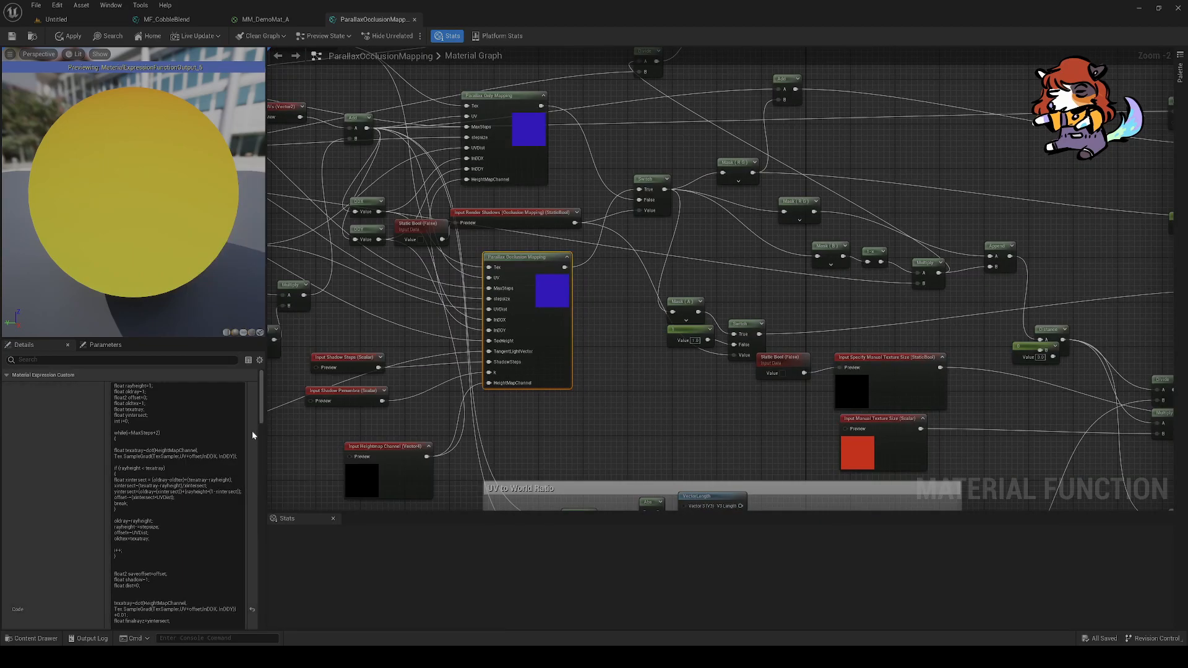
pyautogui.scroll(-5, 253, 437)
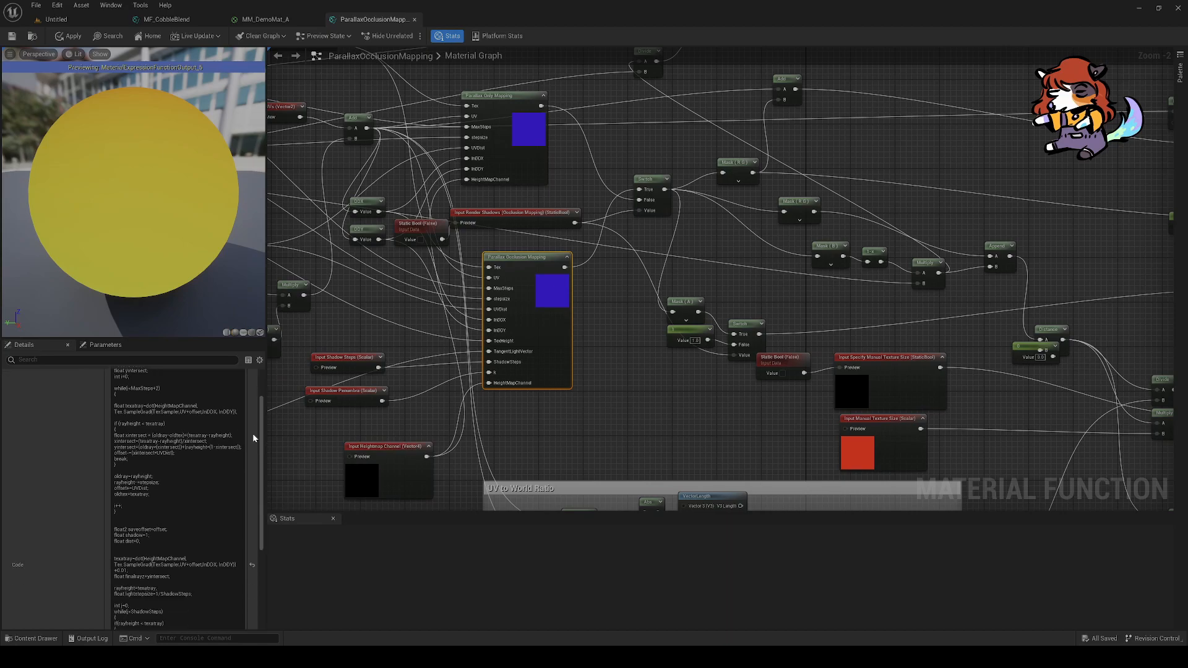
pyautogui.scroll(-8, 253, 438)
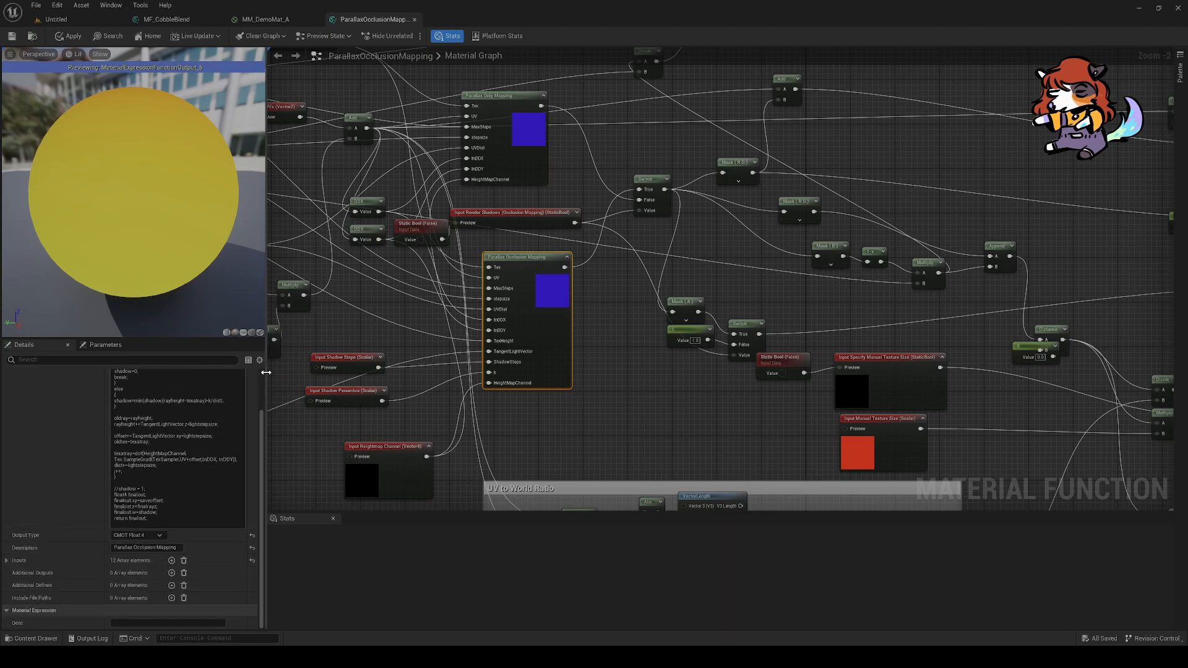
pyautogui.moveTo(443, 386); pyautogui.dragTo(479, 424, button='right')
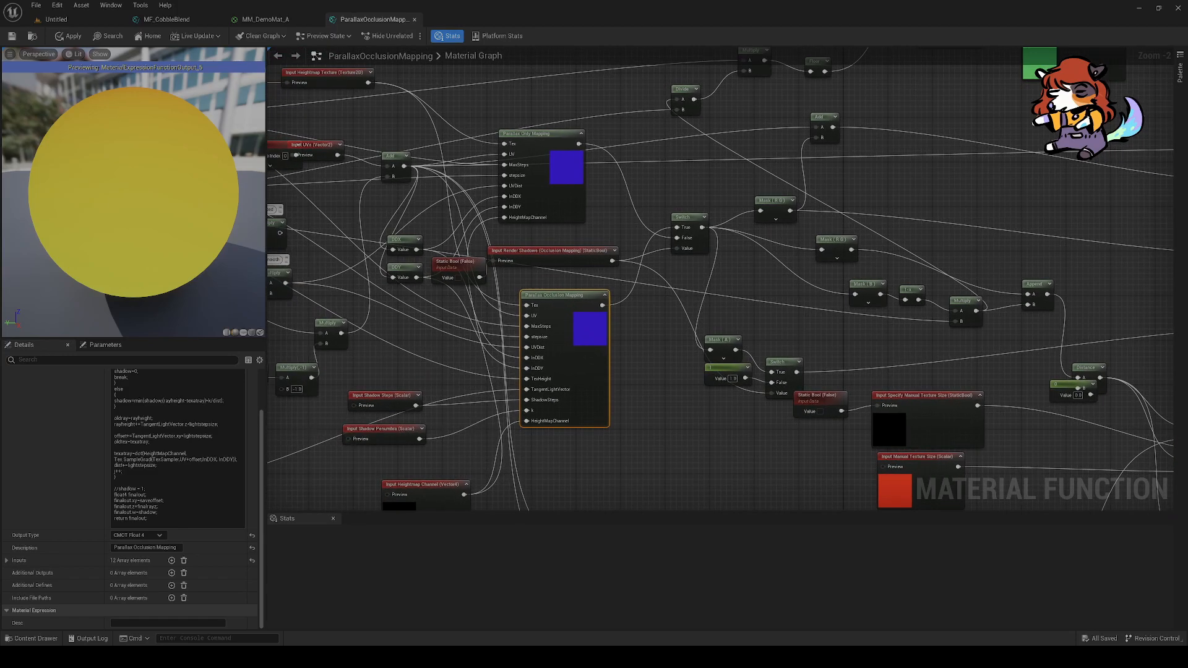
pyautogui.moveTo(429, 354); pyautogui.dragTo(454, 351, button='right')
pyautogui.moveTo(738, 429); pyautogui.dragTo(708, 443, button='right')
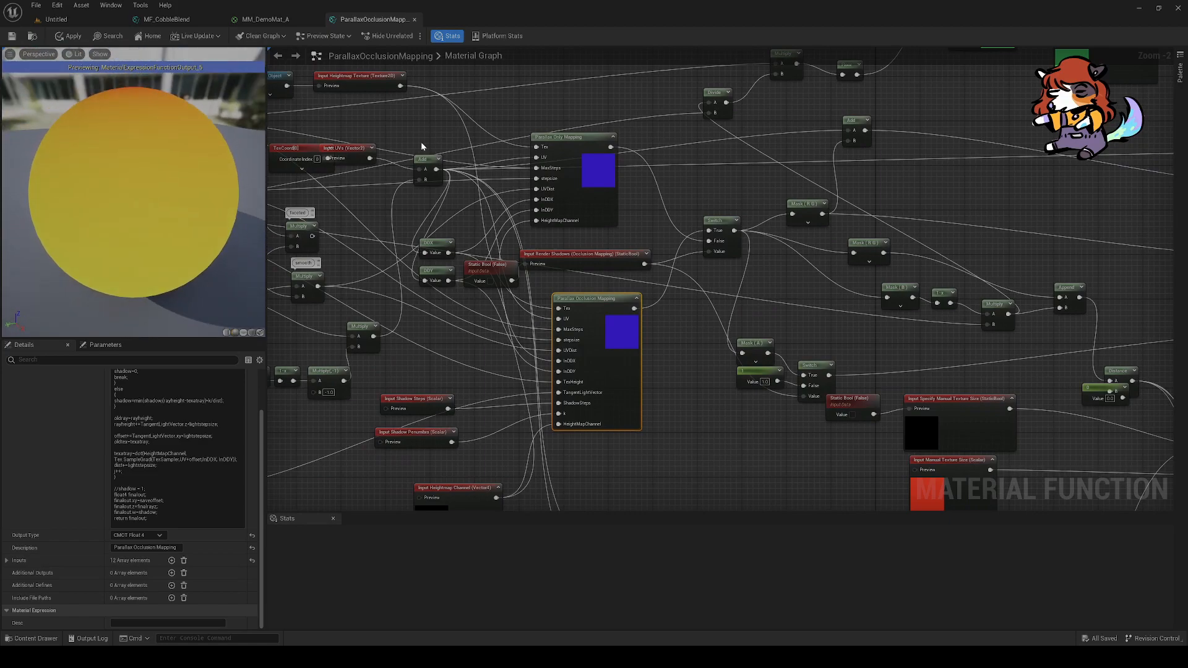
pyautogui.moveTo(635, 392); pyautogui.dragTo(514, 350, button='right')
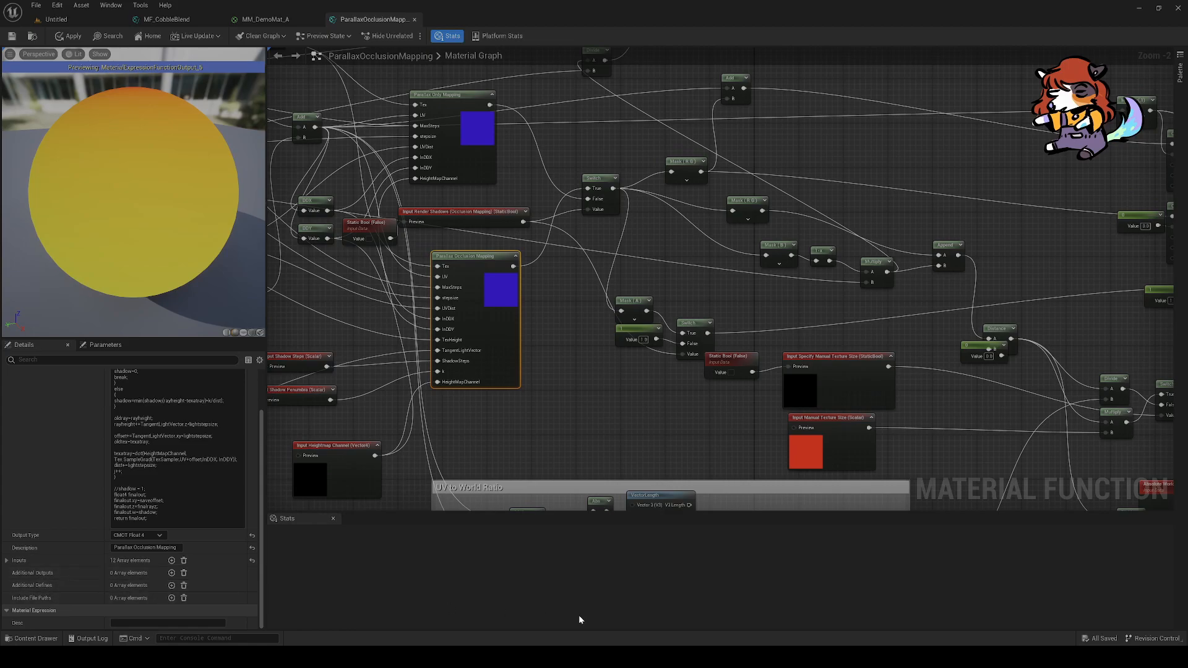
pyautogui.moveTo(547, 385); pyautogui.dragTo(523, 404, button='right')
pyautogui.moveTo(625, 445); pyautogui.dragTo(518, 437, button='right')
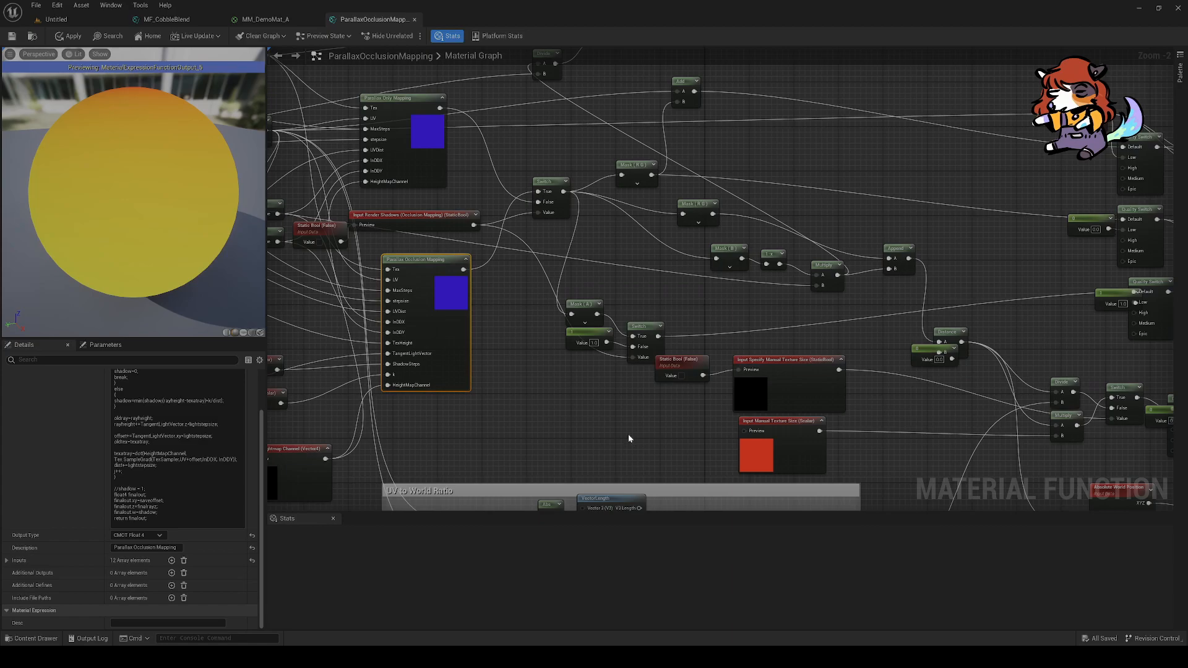
pyautogui.moveTo(467, 354)
pyautogui.mouseDown(button='right')
pyautogui.moveTo(486, 367)
pyautogui.moveTo(474, 363)
pyautogui.mouseUp(button='right')
pyautogui.click(502, 336)
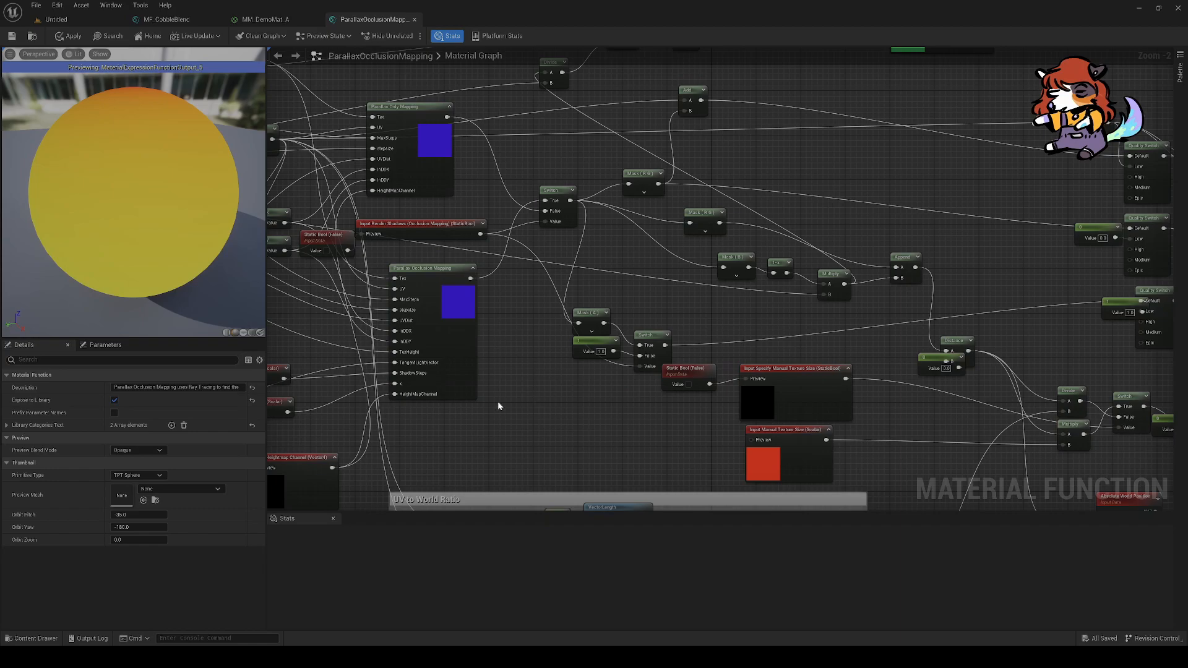
# Step: Return to the MM_DemoMat_A graph and move the ParallaxOcclusionMapping node and its three input nodes farther from the Cobblestone Color Texture node
pyautogui.moveTo(547, 395); pyautogui.dragTo(465, 371, button='right')
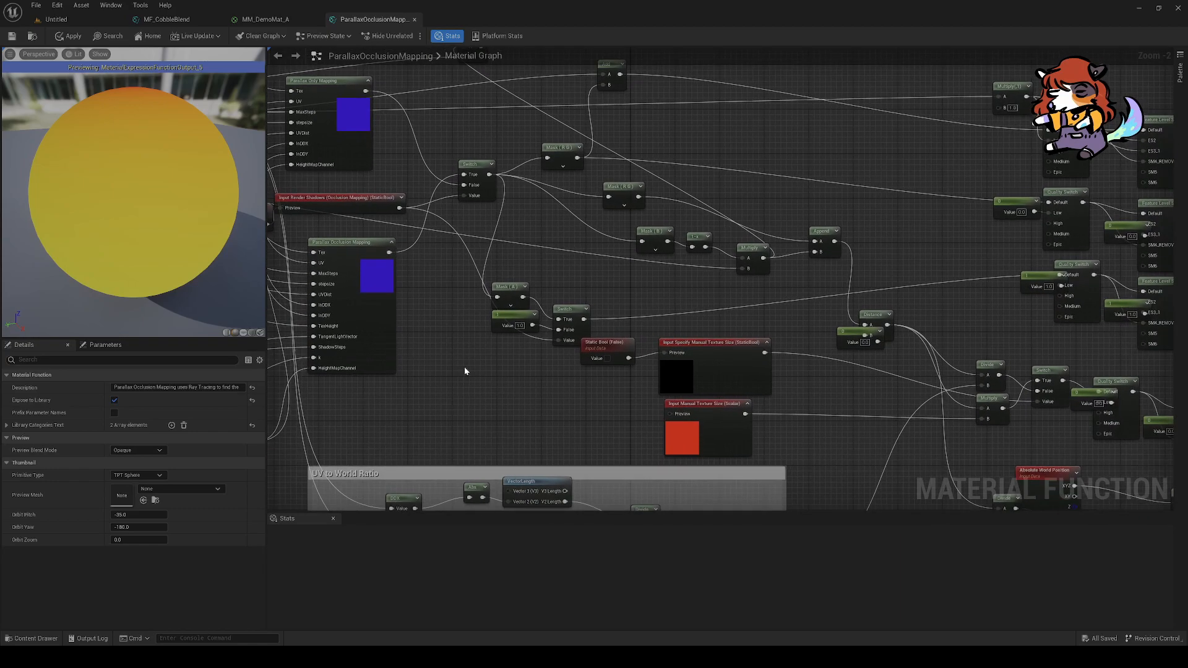
pyautogui.click(279, 17)
pyautogui.moveTo(609, 178); pyautogui.dragTo(514, 75, button='right')
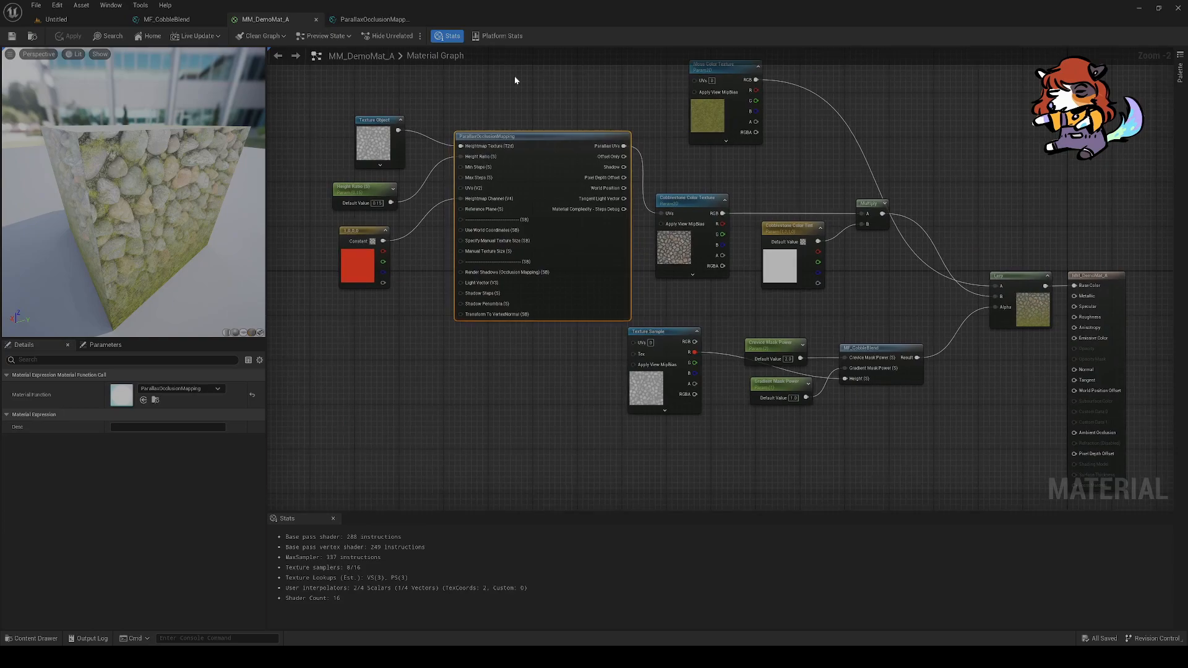
pyautogui.click(514, 75)
pyautogui.moveTo(123, 196)
pyautogui.mouseDown()
pyautogui.moveTo(139, 253)
pyautogui.moveTo(124, 197)
pyautogui.mouseUp()
pyautogui.scroll(-5, 123, 196)
pyautogui.moveTo(524, 355); pyautogui.dragTo(408, 406, button='right')
pyautogui.moveTo(719, 237); pyautogui.dragTo(864, 286, button='right')
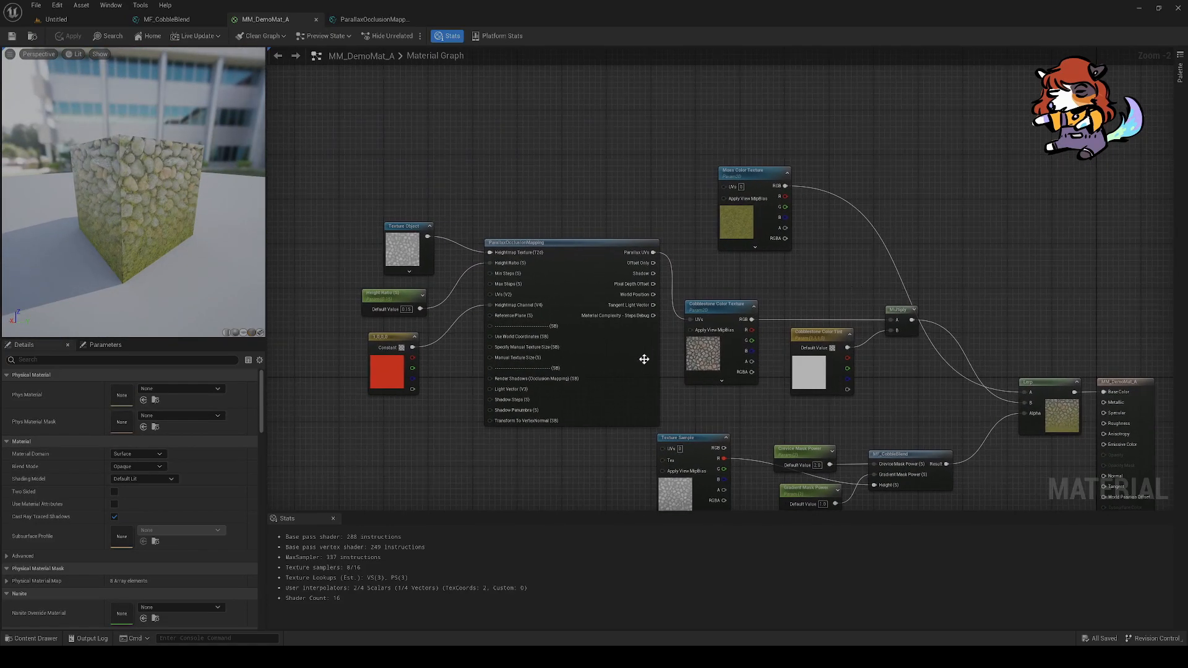
pyautogui.moveTo(588, 379); pyautogui.dragTo(555, 379)
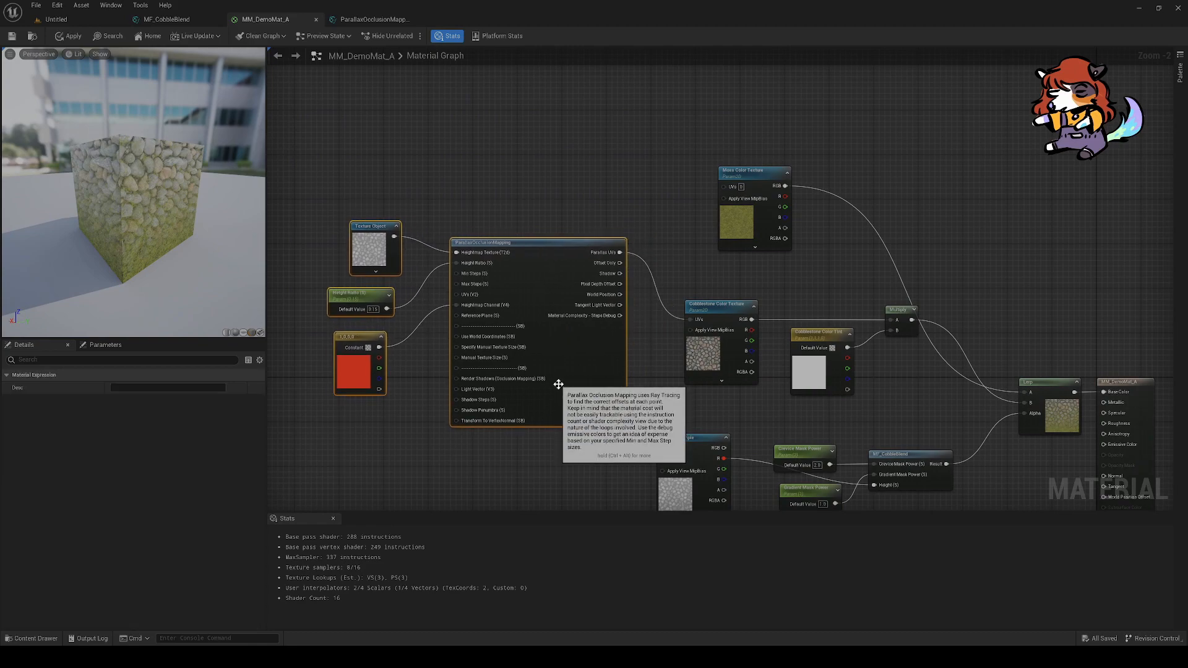
pyautogui.click(664, 243)
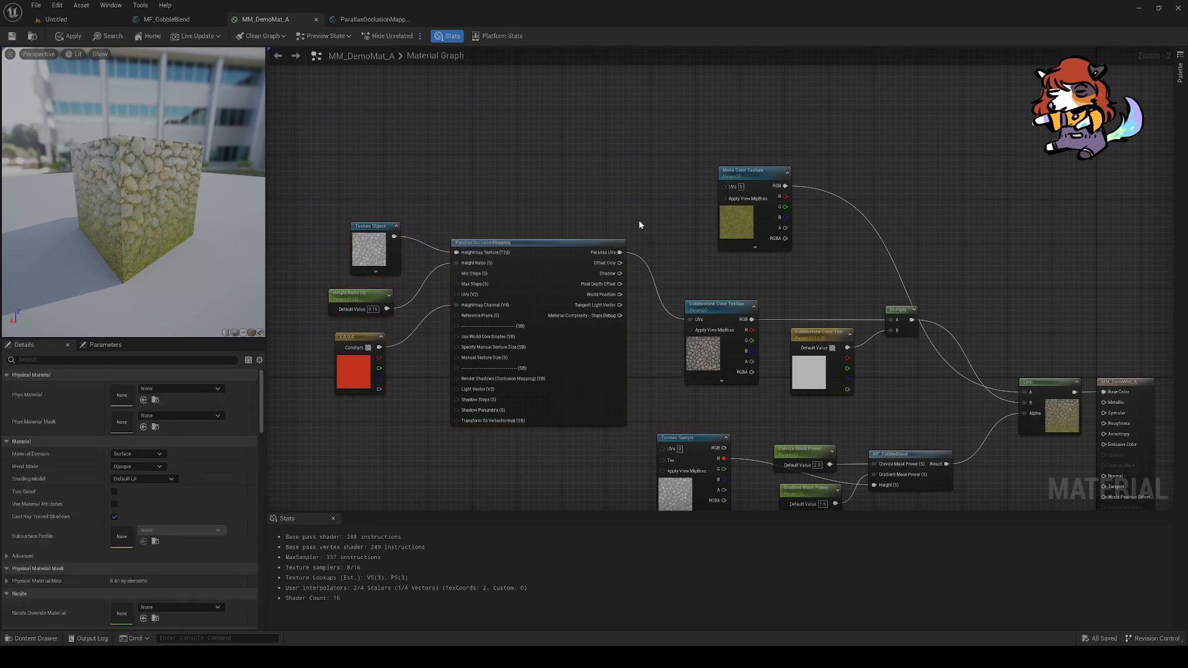
# Step: Add a Custom node above the ParallaxOcclusionMapping node and set its code to "return float3(1.0, 0.0, 0.0);"
pyautogui.rightClick(498, 134)
pyautogui.write('custom')
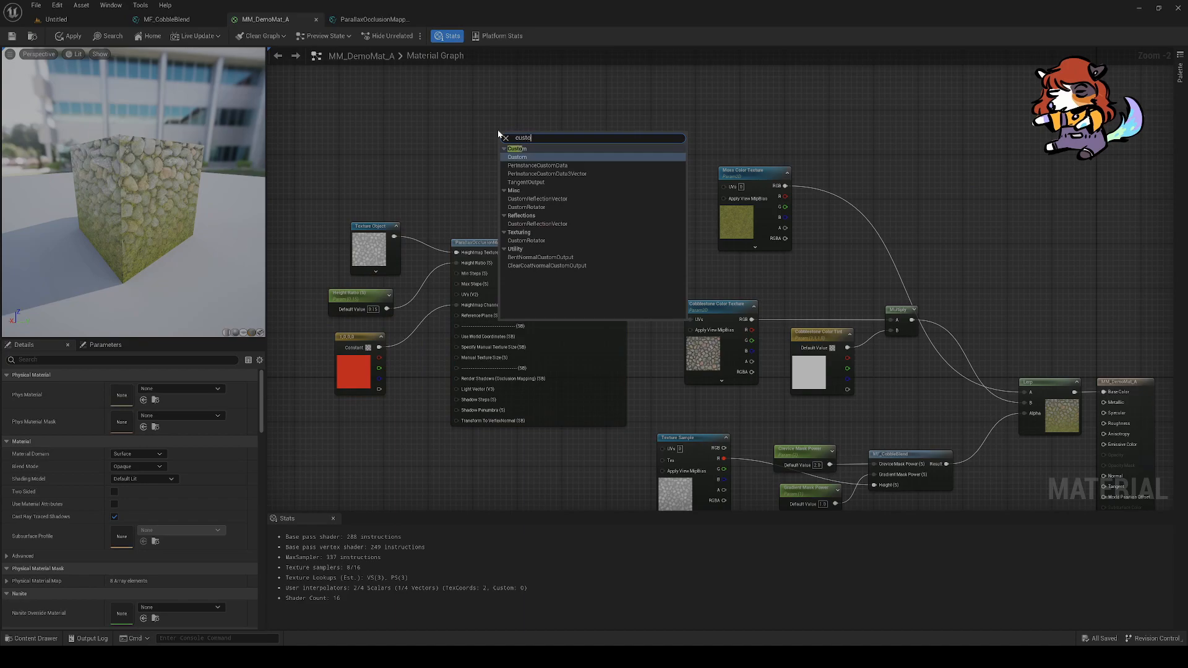
pyautogui.press('Return')
pyautogui.moveTo(470, 204); pyautogui.dragTo(438, 233, button='right')
pyautogui.moveTo(486, 196); pyautogui.dragTo(499, 214)
pyautogui.click(161, 388)
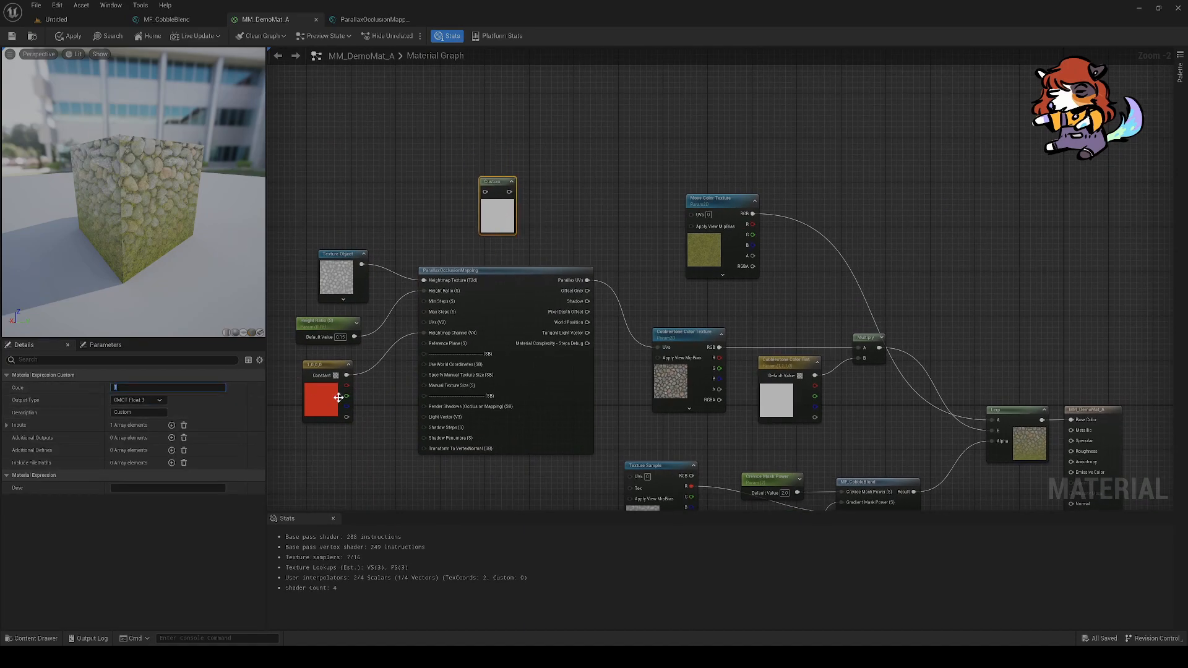
pyautogui.write('return float3(1.0, 0.0, 0.0);')
pyautogui.press('Return')
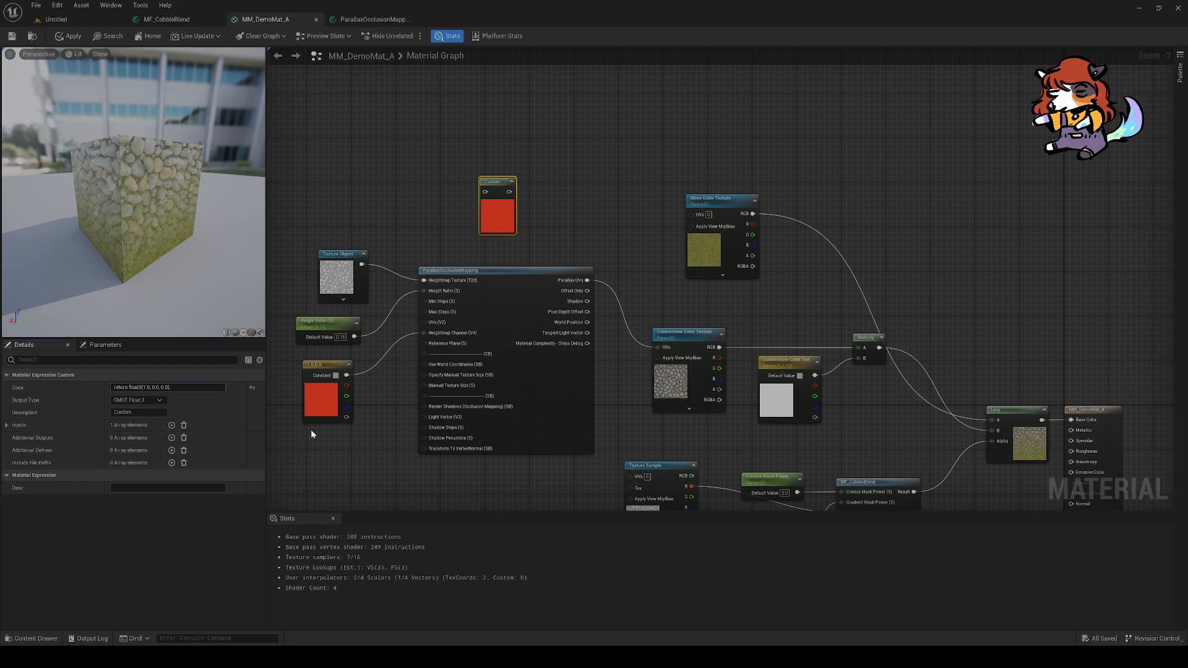
# Step: Move the Custom node past the Moss Color Texture node to just above the Multiply node and add four more inputs to it
pyautogui.scroll(3, 444, 222)
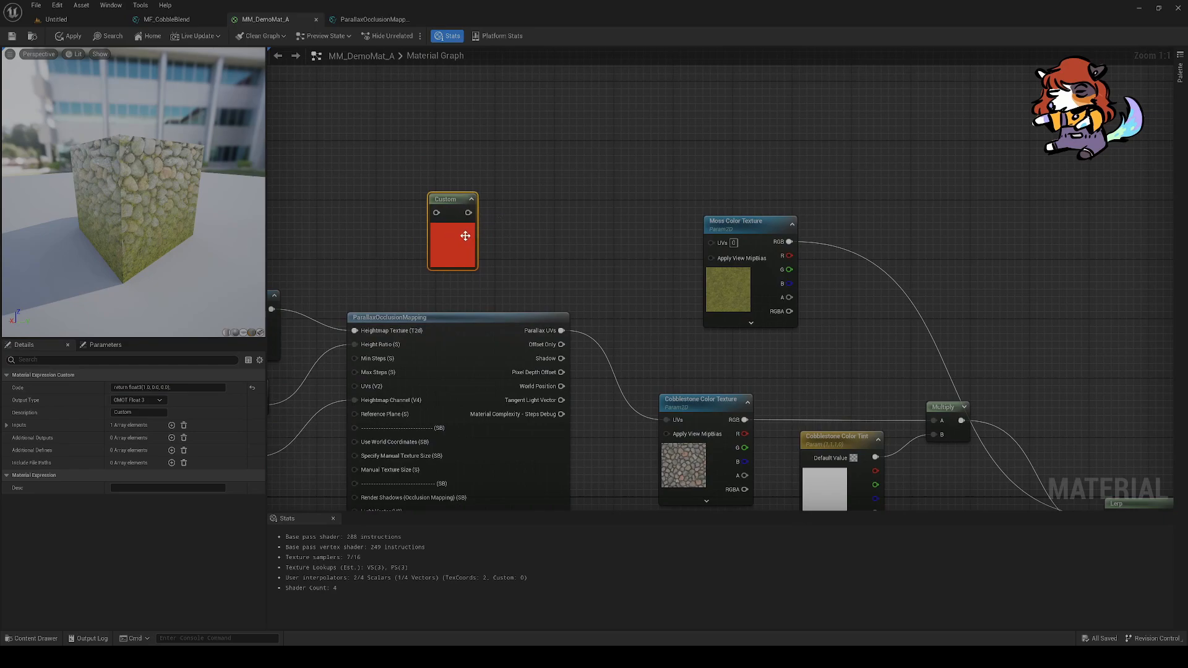
pyautogui.moveTo(467, 235); pyautogui.dragTo(415, 250)
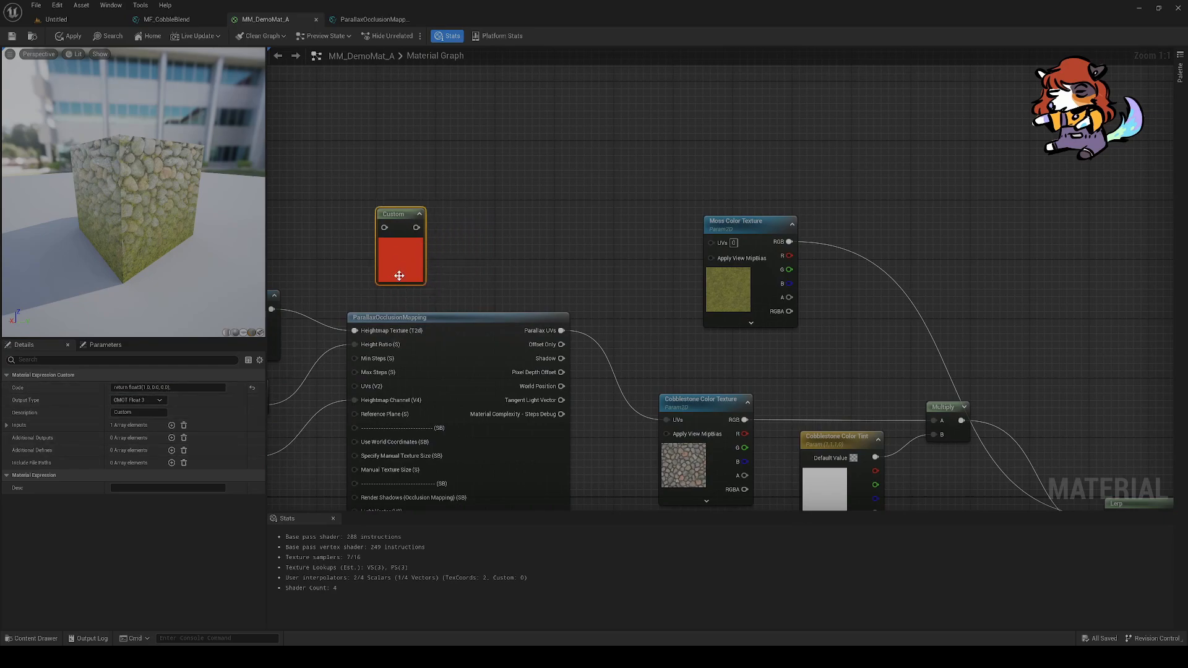
pyautogui.moveTo(452, 246); pyautogui.dragTo(636, 318)
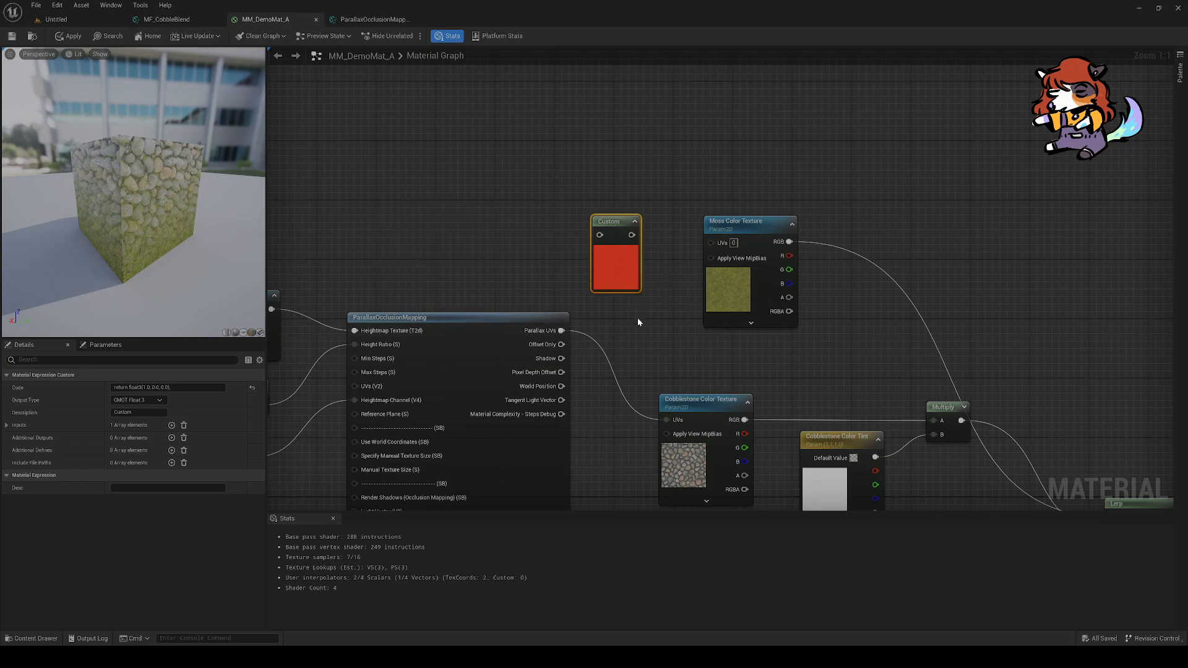
pyautogui.scroll(-3, 556, 222)
pyautogui.moveTo(603, 291); pyautogui.dragTo(612, 269, button='right')
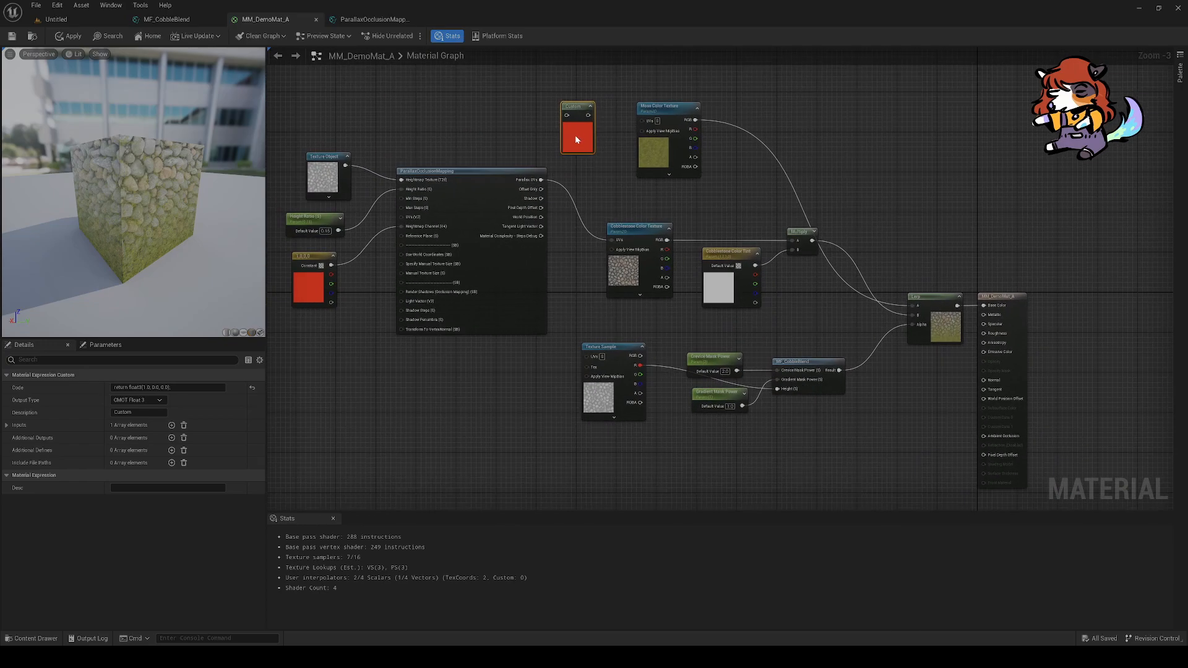
pyautogui.moveTo(889, 449); pyautogui.dragTo(790, 176)
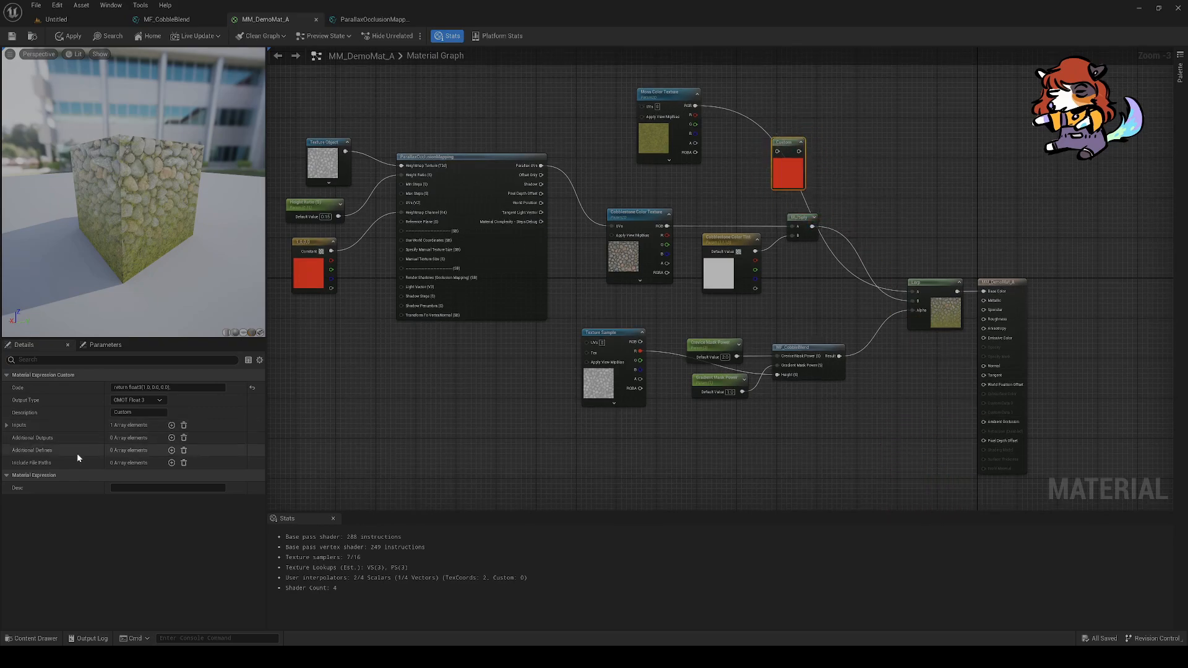
pyautogui.click(171, 425)
pyautogui.click(171, 425)
pyautogui.click(172, 425)
pyautogui.click(172, 426)
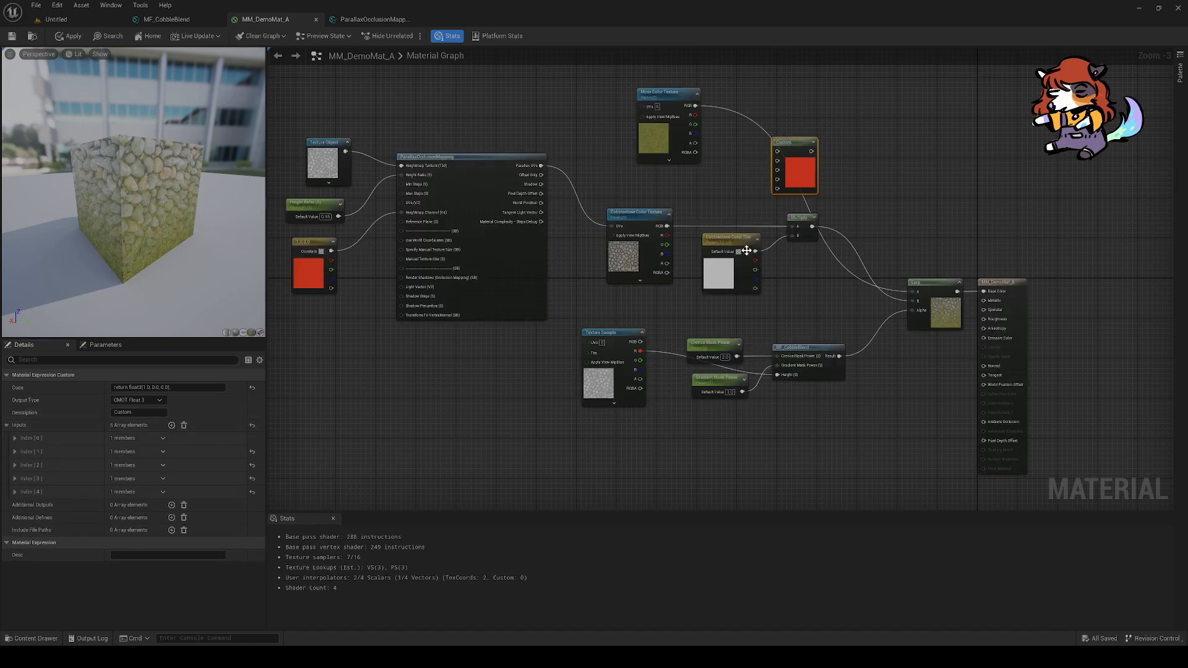
# Step: Reposition the Custom node around the graph, ending above the Lerp node, and delete it
pyautogui.moveTo(805, 176); pyautogui.dragTo(741, 175)
pyautogui.click(746, 146)
pyautogui.moveTo(828, 165); pyautogui.dragTo(794, 171)
pyautogui.moveTo(735, 201); pyautogui.dragTo(638, 210, button='right')
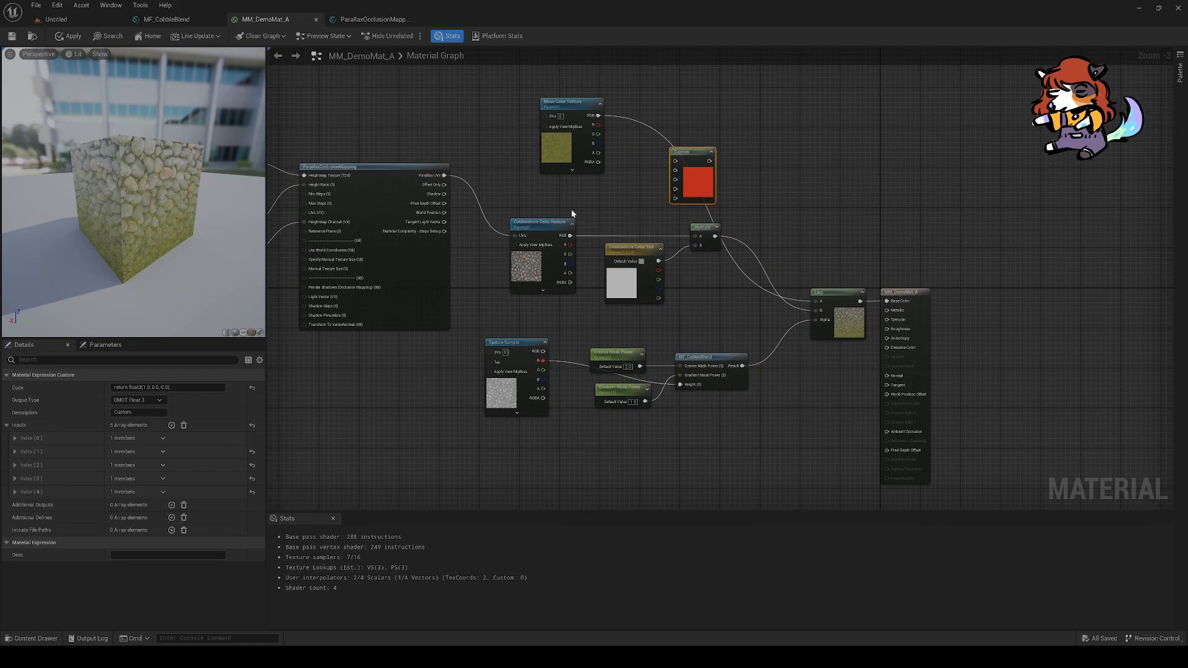
pyautogui.moveTo(685, 192); pyautogui.dragTo(638, 205)
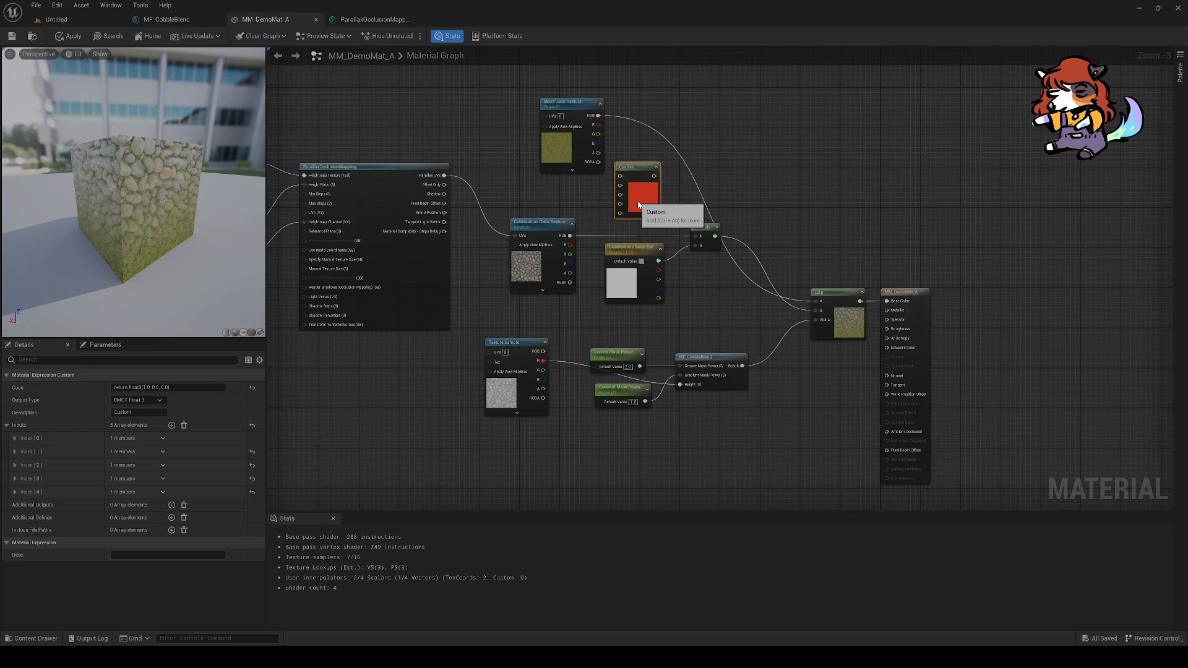
pyautogui.scroll(3, 643, 211)
pyautogui.moveTo(596, 244); pyautogui.dragTo(789, 229)
pyautogui.moveTo(790, 229); pyautogui.dragTo(684, 192, button='right')
pyautogui.moveTo(683, 192); pyautogui.dragTo(717, 254)
pyautogui.moveTo(568, 360); pyautogui.dragTo(538, 311, button='right')
pyautogui.moveTo(712, 193); pyautogui.dragTo(734, 200)
pyautogui.moveTo(386, 322); pyautogui.dragTo(495, 313, button='right')
pyautogui.moveTo(679, 441); pyautogui.dragTo(358, 214)
pyautogui.moveTo(436, 239)
pyautogui.mouseDown()
pyautogui.moveTo(458, 298)
pyautogui.moveTo(430, 260)
pyautogui.moveTo(445, 242)
pyautogui.mouseUp()
pyautogui.click(676, 280)
pyautogui.moveTo(832, 199); pyautogui.dragTo(697, 302)
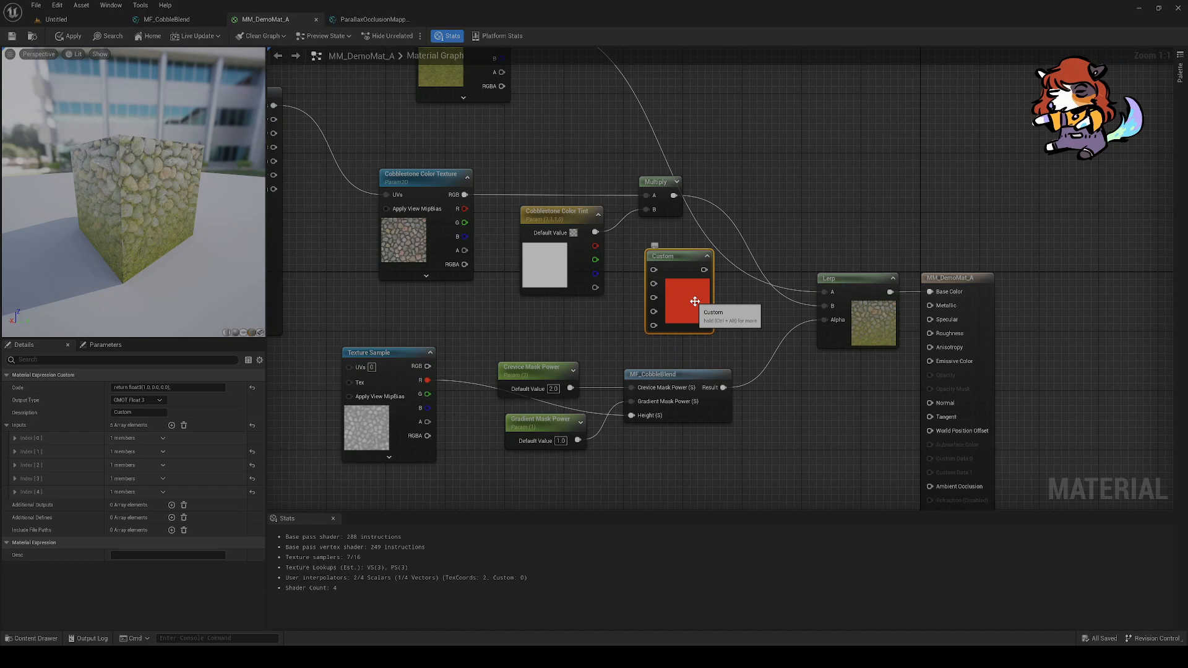
pyautogui.moveTo(695, 302); pyautogui.dragTo(805, 197)
pyautogui.moveTo(704, 301); pyautogui.dragTo(648, 317, button='right')
pyautogui.moveTo(726, 214); pyautogui.dragTo(747, 189)
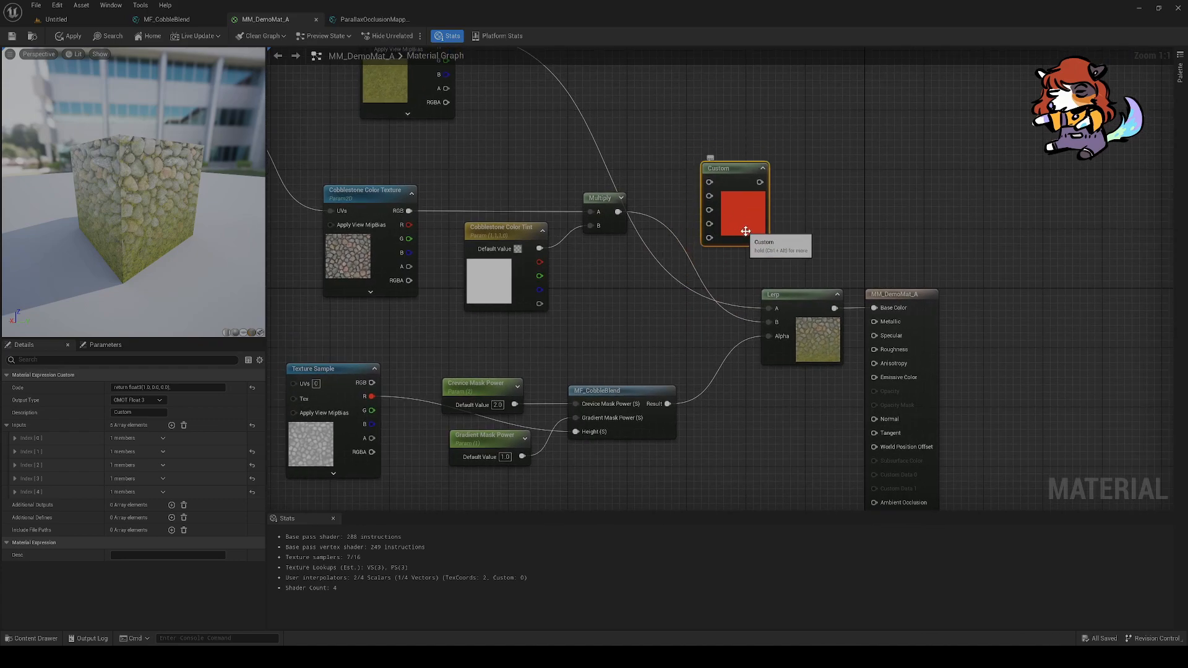
pyautogui.press('Delete')
# Step: Connect the Parallax UVs output to the Moss Color Texture's UVs input and inspect the parallax on the preview cube up close
pyautogui.moveTo(571, 327); pyautogui.dragTo(774, 353, button='right')
pyautogui.moveTo(380, 280); pyautogui.dragTo(538, 387, button='right')
pyautogui.moveTo(571, 254); pyautogui.dragTo(722, 164)
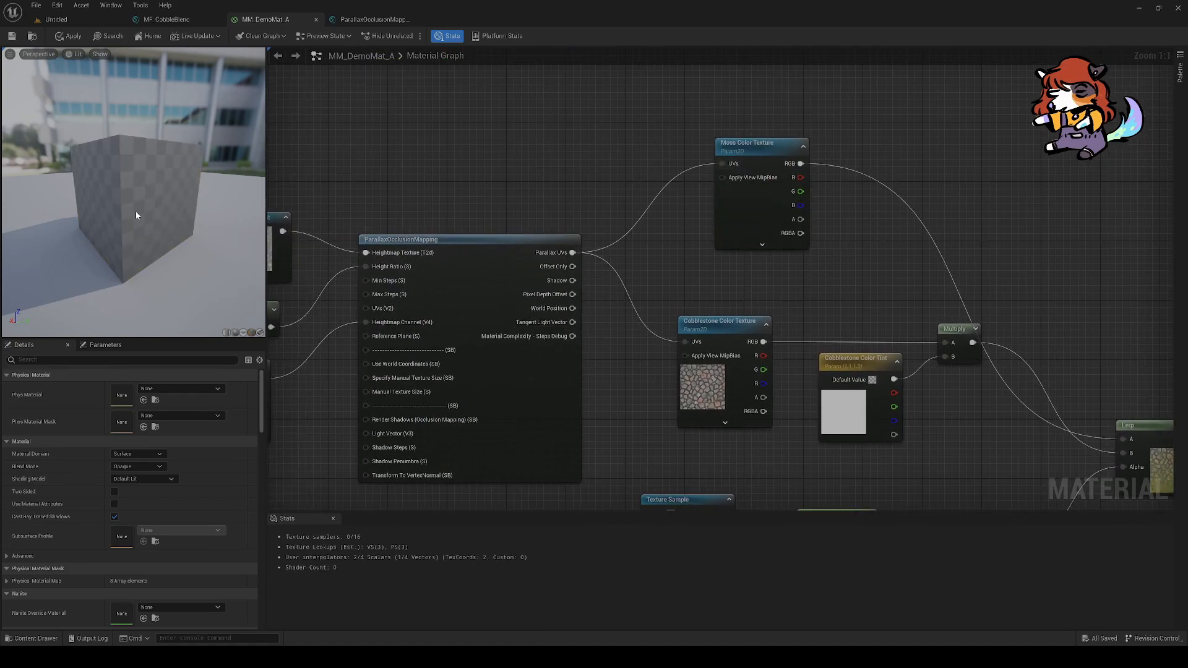
pyautogui.moveTo(135, 211); pyautogui.dragTo(28, 262)
pyautogui.scroll(4, 161, 209)
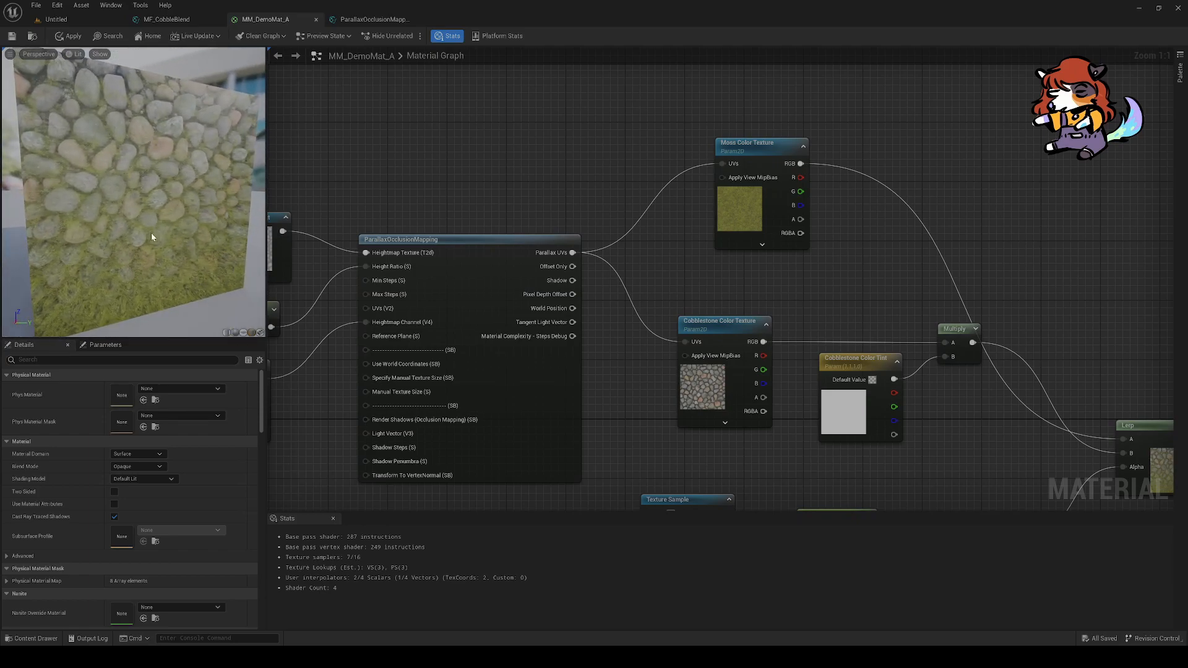
pyautogui.scroll(-5, 152, 238)
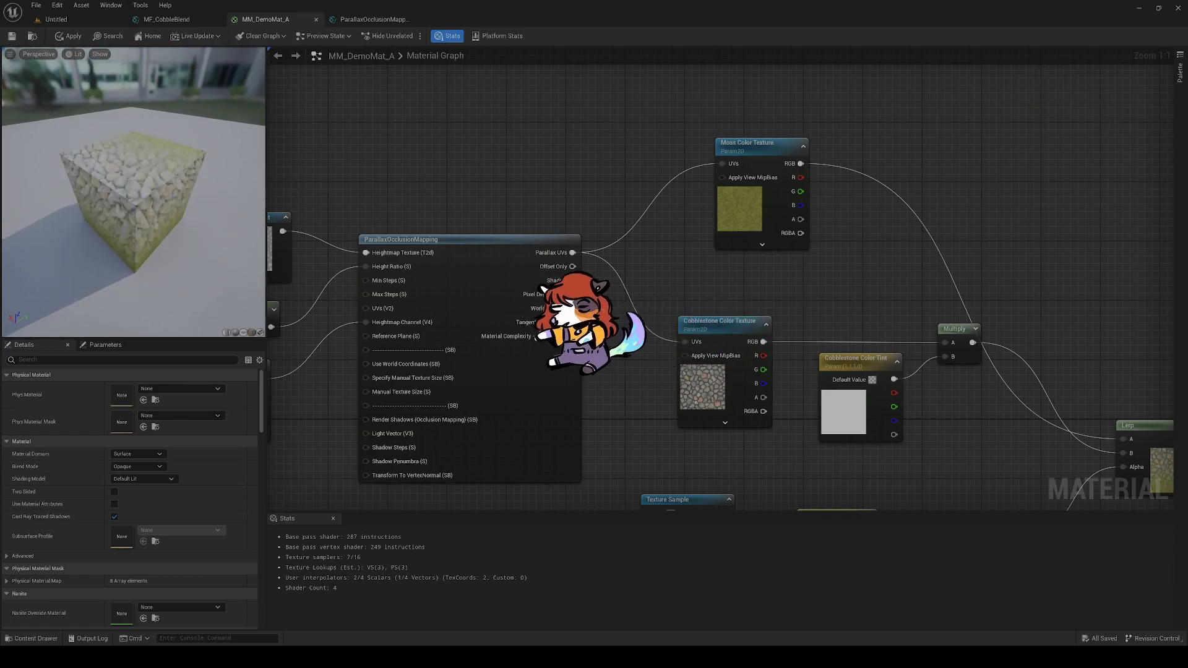